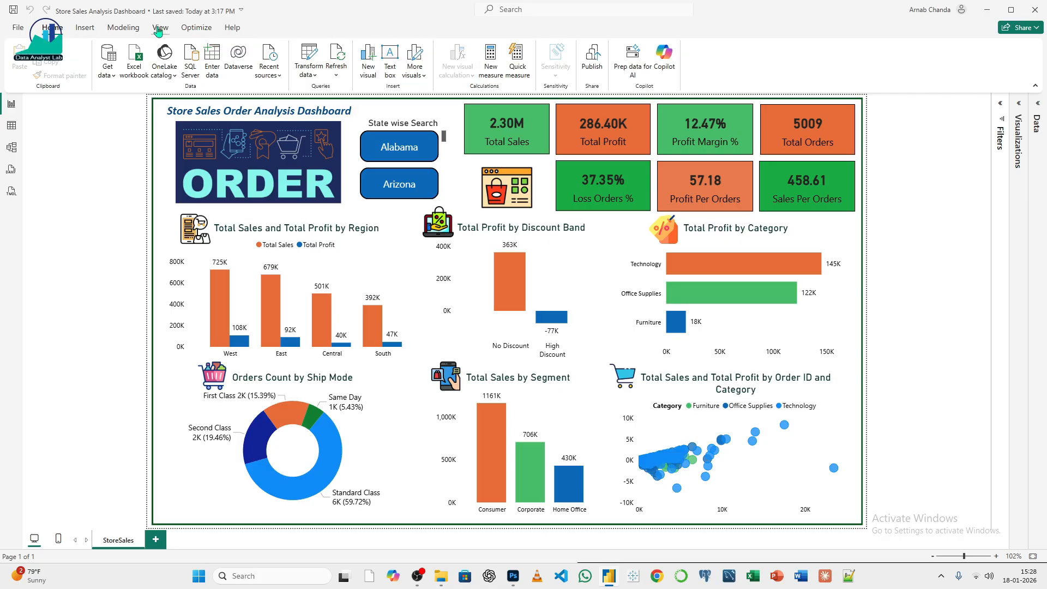
# - Hide the topmost Shape layer that frames the StoreSales report page, and collapse the layer list
pyautogui.click(159, 30)
pyautogui.click(521, 74)
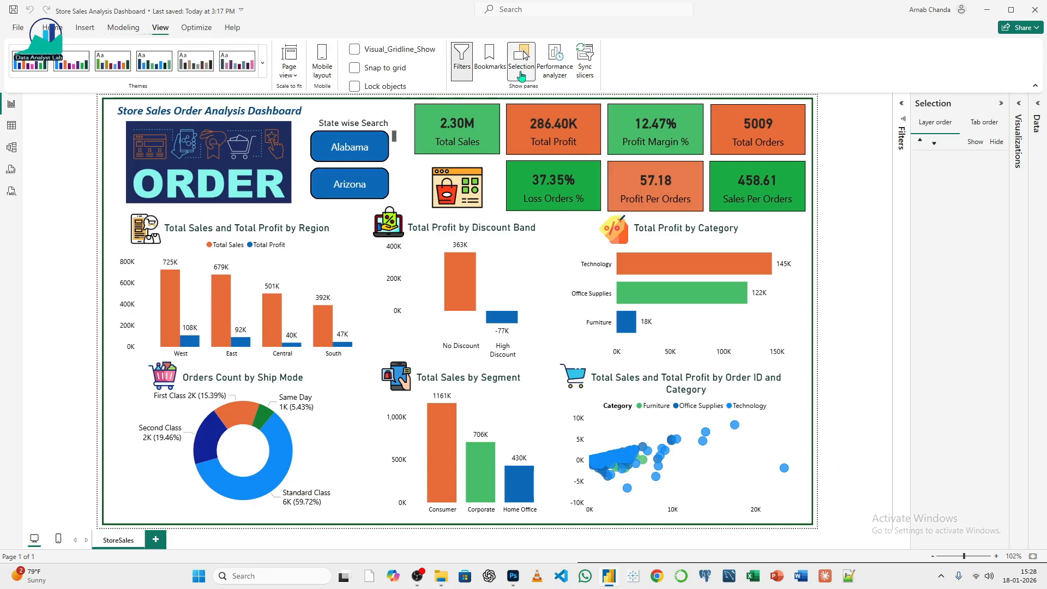
pyautogui.click(995, 159)
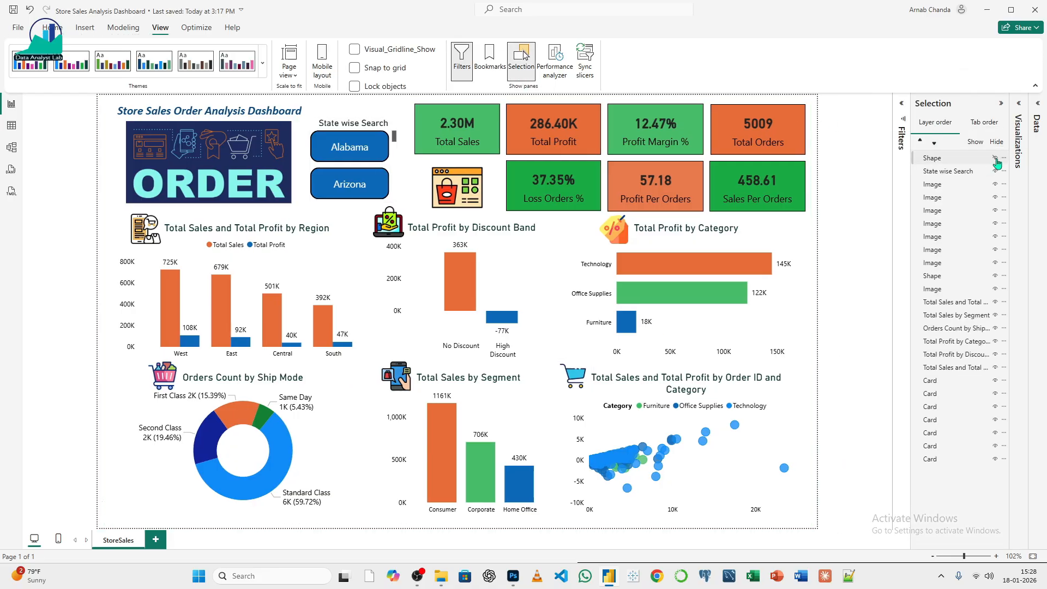
pyautogui.click(1001, 105)
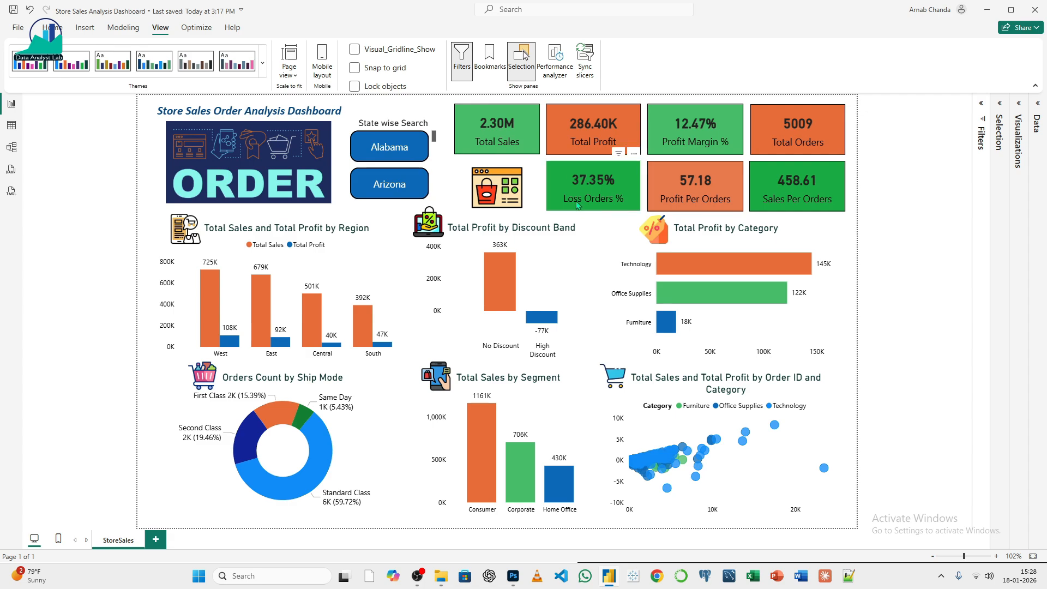
# - Go through the KPI cards one by one, from Total Sales across to Total Orders and back from Sales Per Orders to Loss Orders %
pyautogui.click(522, 123)
pyautogui.click(620, 126)
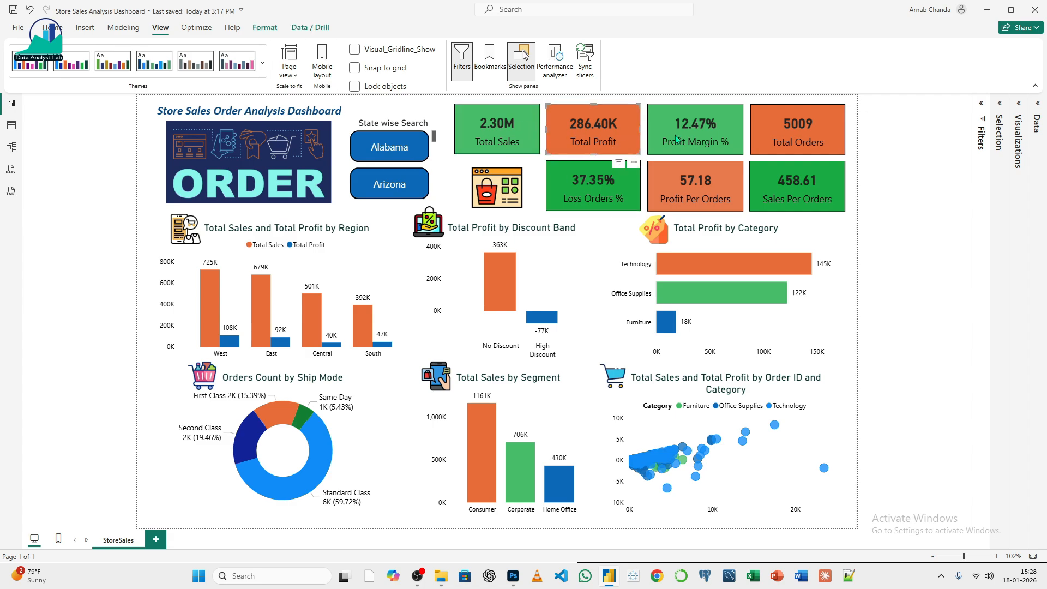
pyautogui.click(676, 139)
pyautogui.click(823, 130)
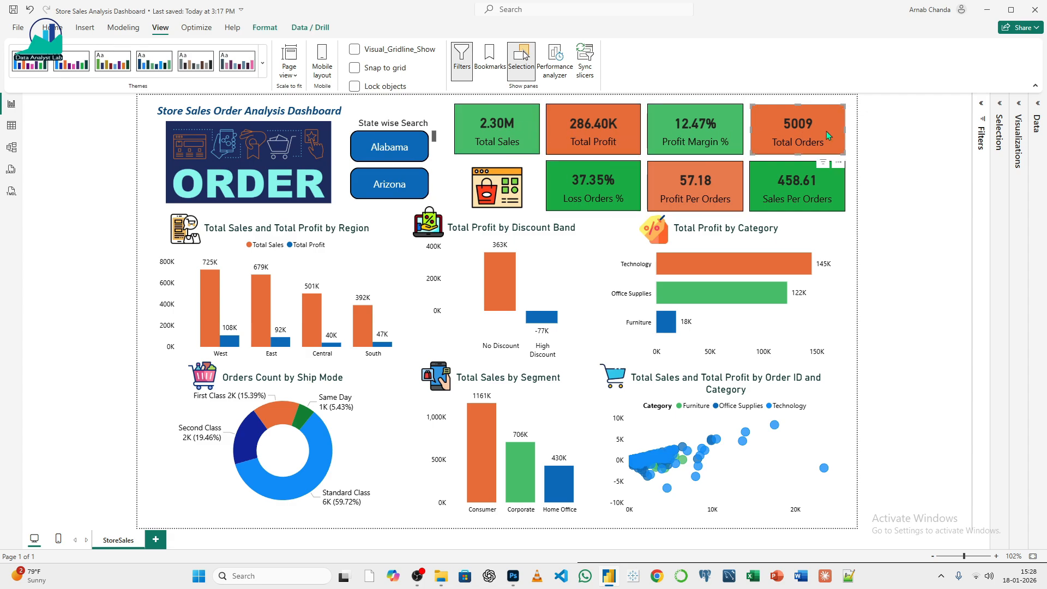
pyautogui.click(839, 198)
pyautogui.click(729, 185)
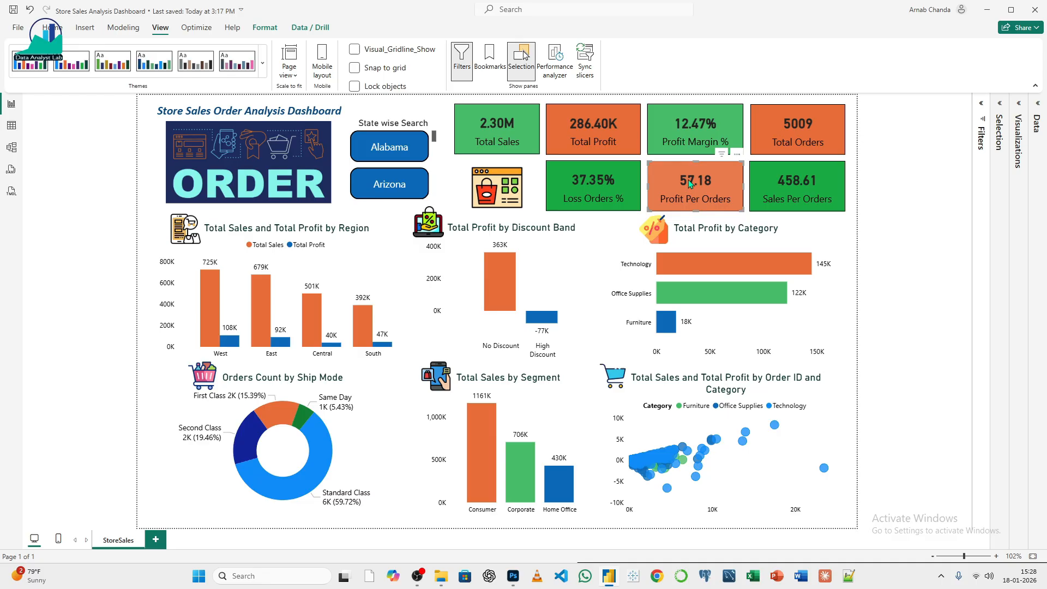
pyautogui.click(635, 179)
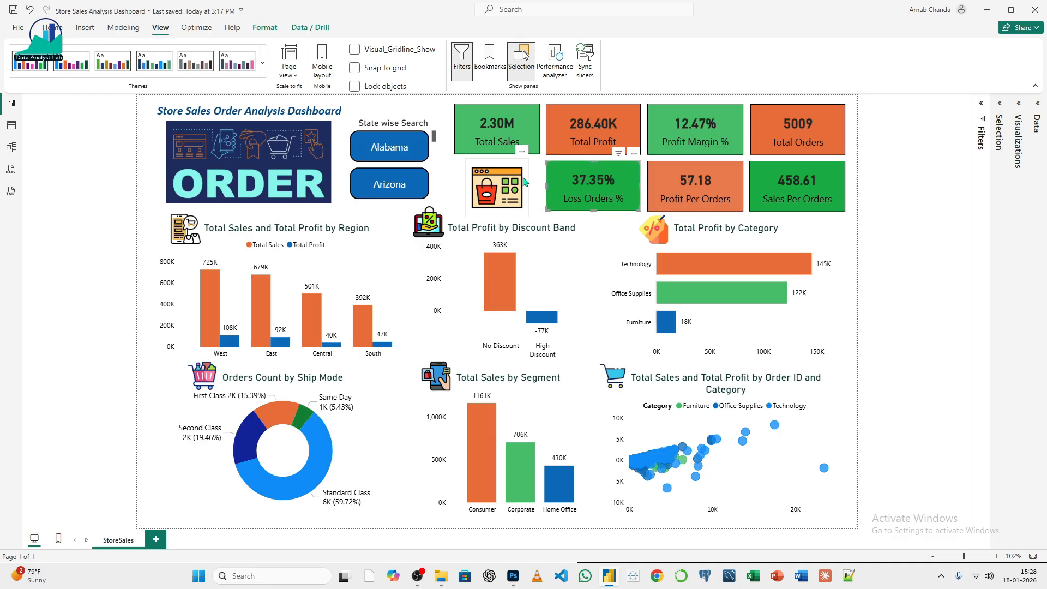
# - Filter the dashboard by several early states in the State wise Search slicer, including Alabama, Arkansas and California, to compare the figures
pyautogui.click(423, 154)
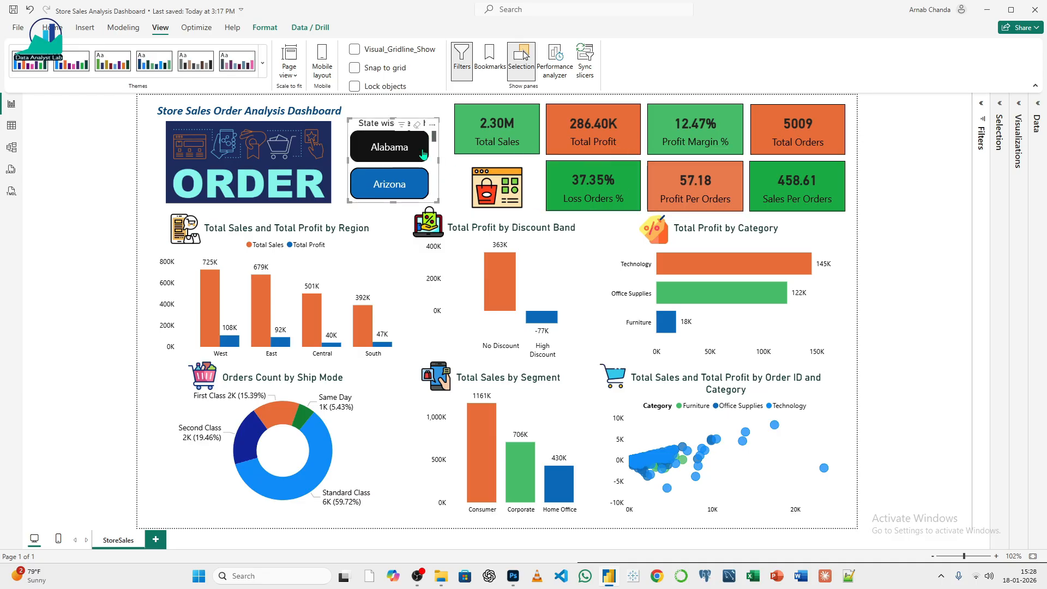
pyautogui.scroll(-1, 415, 185)
pyautogui.click(415, 186)
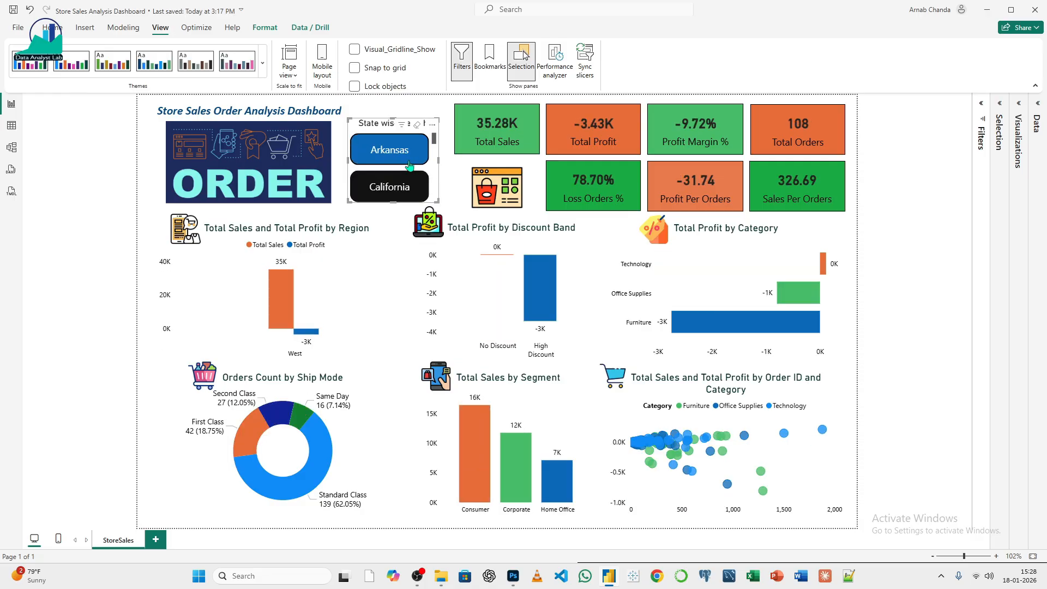
pyautogui.click(408, 163)
pyautogui.scroll(-2, 407, 165)
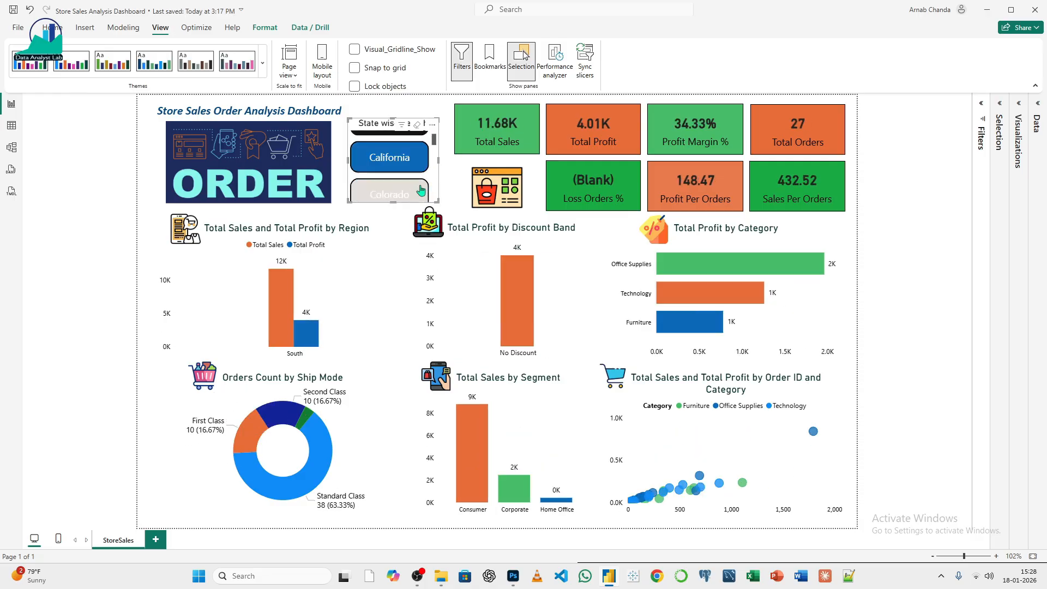
pyautogui.click(405, 165)
pyautogui.click(406, 190)
# - Filter the dashboard by Idaho, Iowa and Kentucky in turn with the State wise Search slicer
pyautogui.scroll(-4, 407, 188)
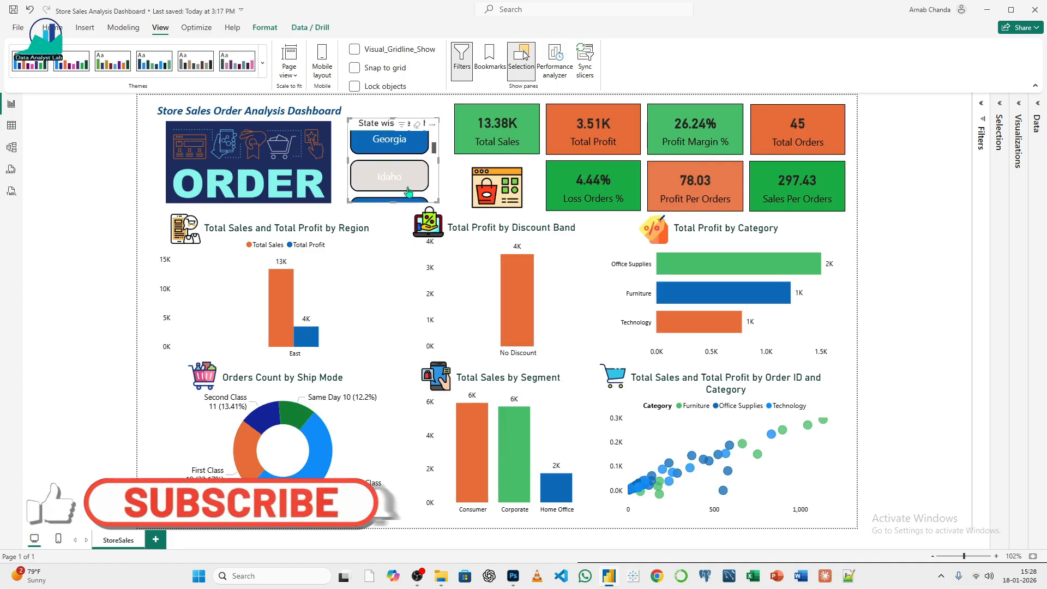
pyautogui.click(406, 182)
pyautogui.click(398, 140)
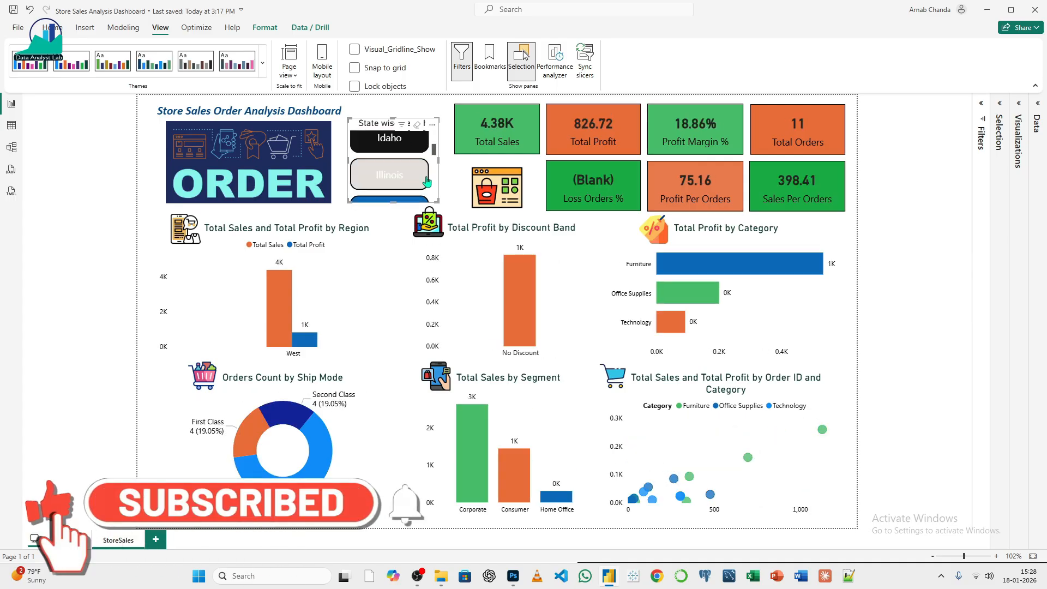
pyautogui.scroll(-2, 415, 186)
pyautogui.click(416, 186)
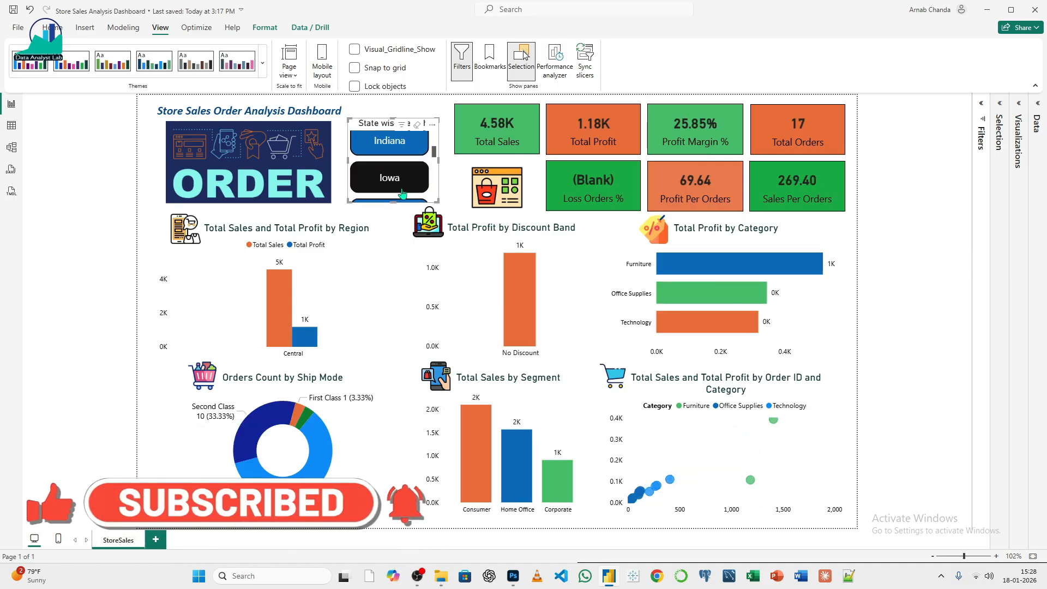
pyautogui.scroll(-2, 401, 183)
pyautogui.click(401, 183)
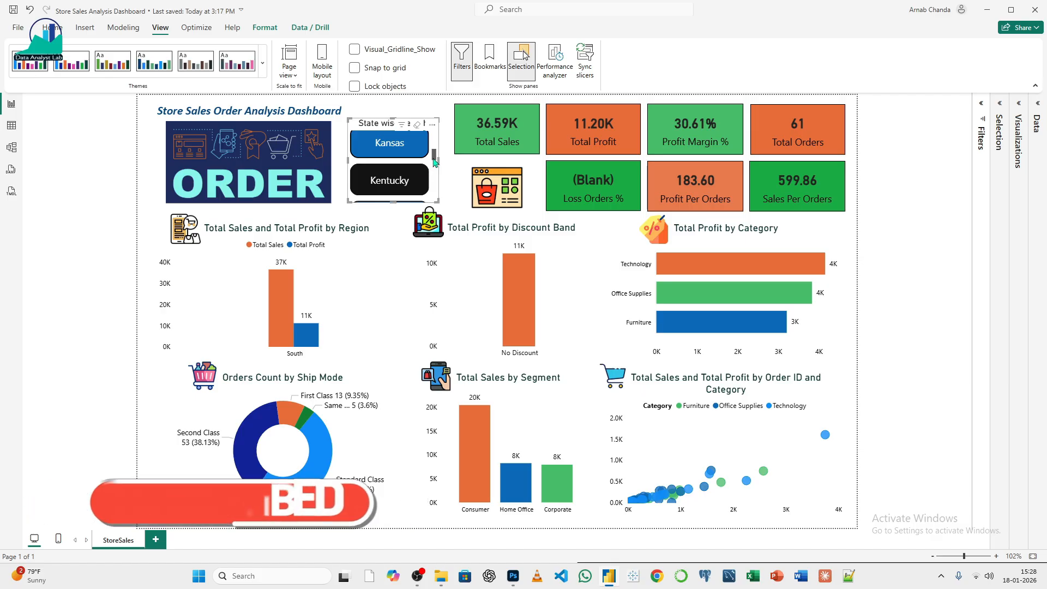
# - Filter the dashboard by Washington and West Virginia at the end of the State wise Search slicer
pyautogui.scroll(-3, 434, 170)
pyautogui.scroll(-10, 435, 170)
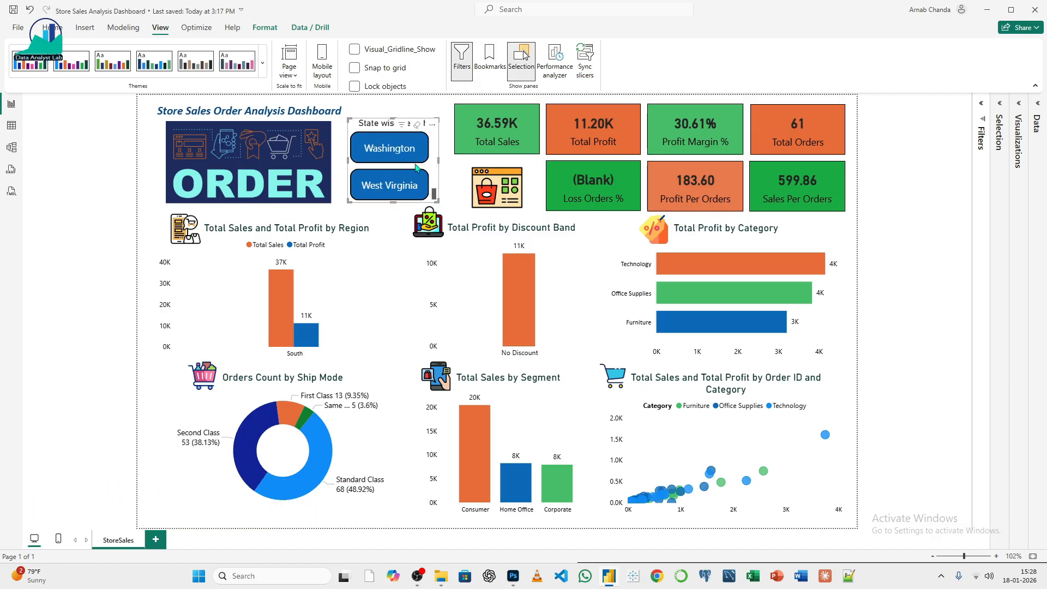
pyautogui.click(410, 158)
pyautogui.click(410, 185)
# - Filter the dashboard by New Jersey and New Mexico in the State wise Search slicer
pyautogui.scroll(4, 410, 182)
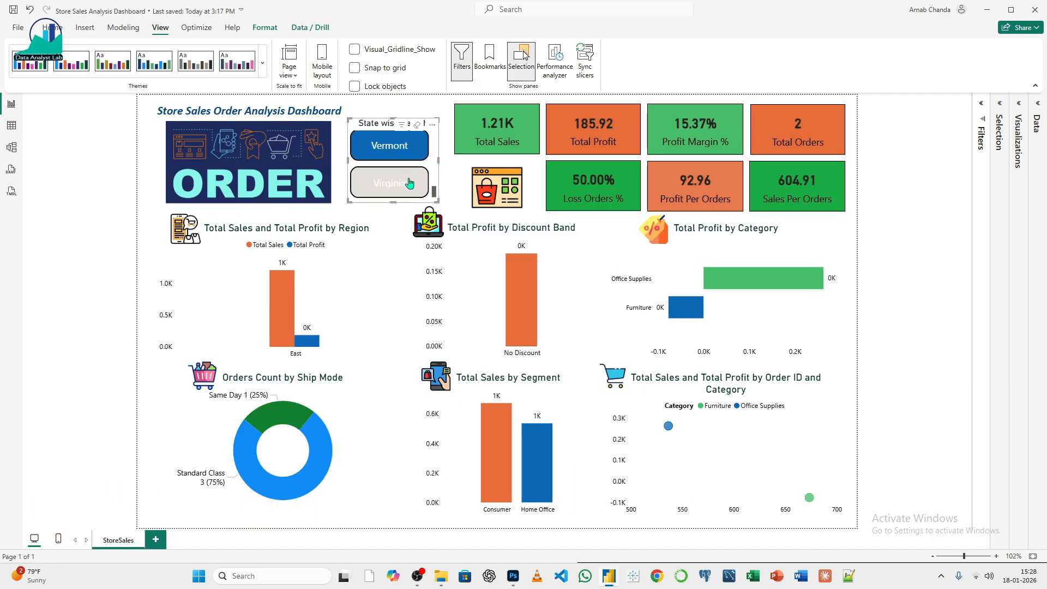
pyautogui.scroll(5, 410, 183)
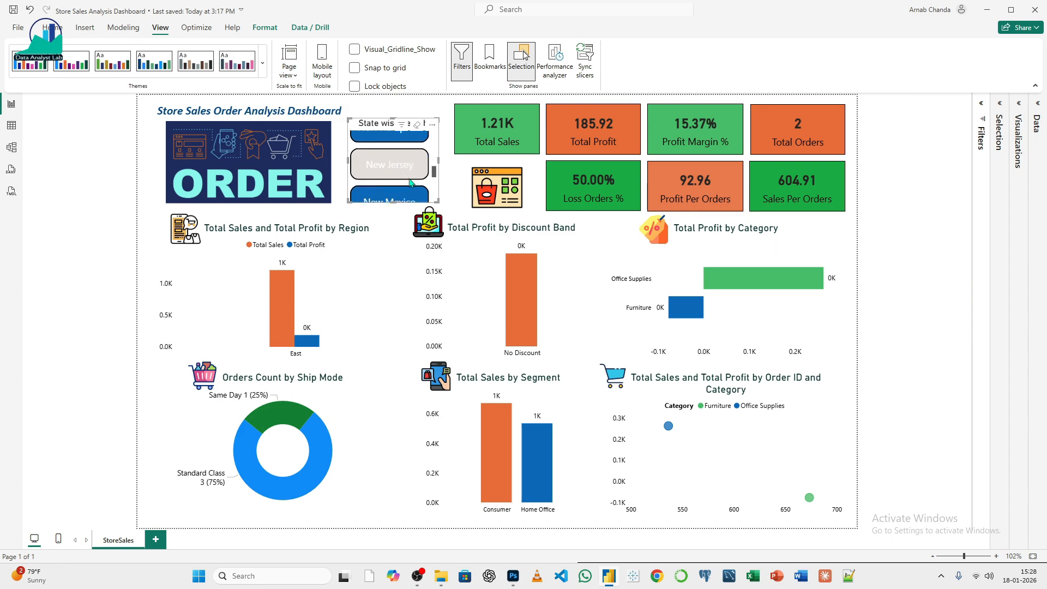
pyautogui.scroll(-1, 410, 173)
pyautogui.click(410, 172)
pyautogui.click(396, 196)
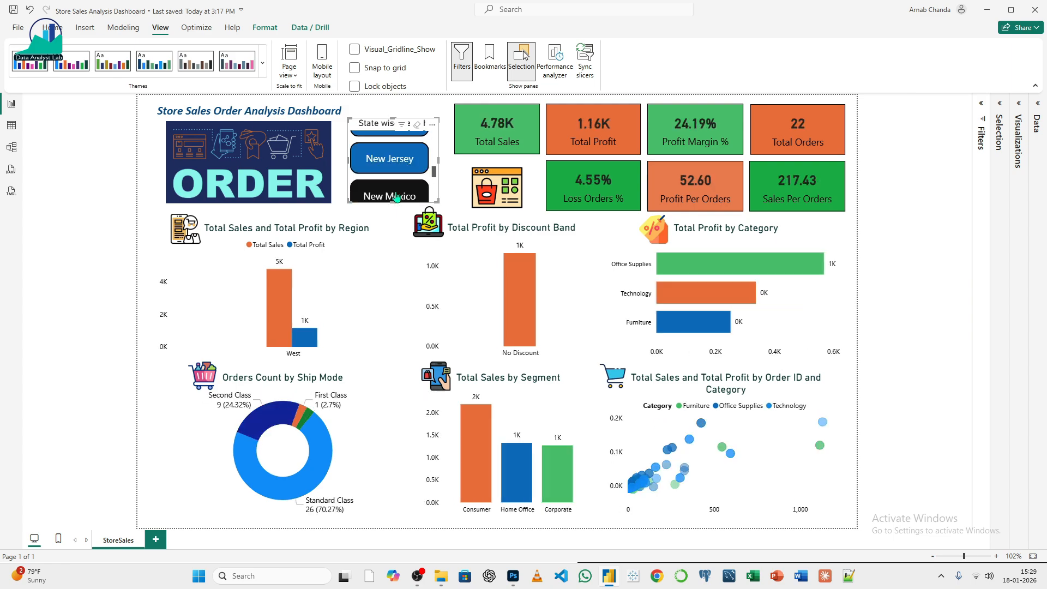
# - Clear the state filter by selecting and deselecting Alabama, restoring the dashboard to all states
pyautogui.scroll(8, 409, 175)
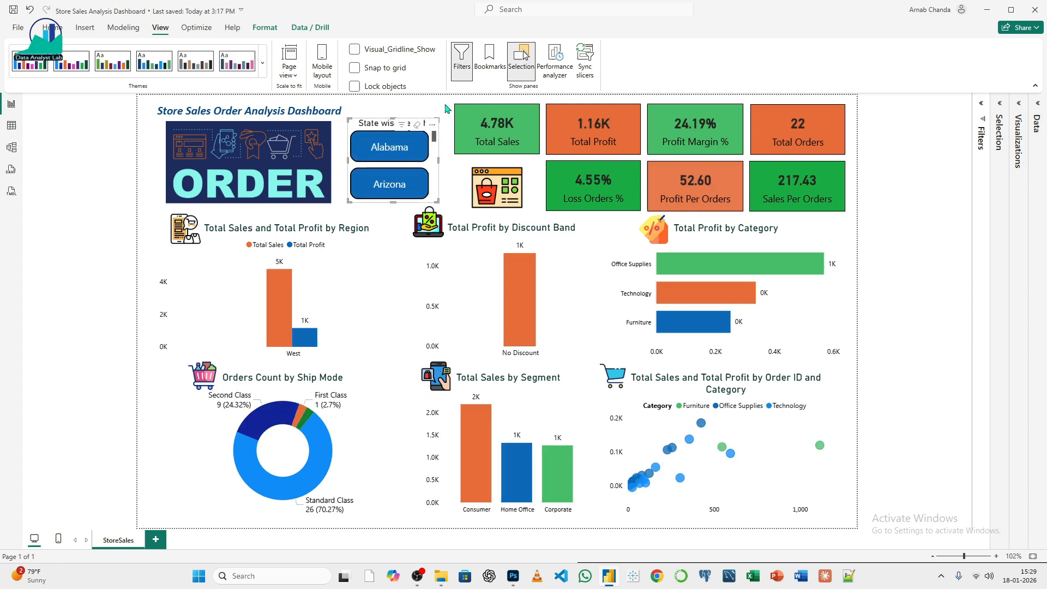
pyautogui.click(419, 158)
pyautogui.click(418, 158)
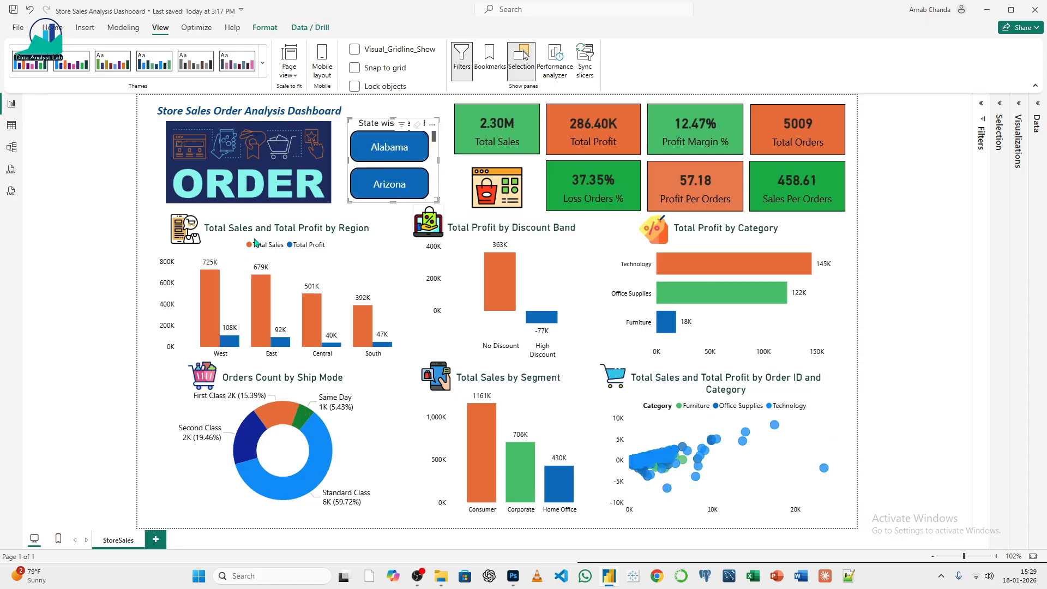
# - Examine the region, category, order scatter, segment and ship mode charts in turn, ending with the ORDER banner image
pyautogui.click(95, 233)
pyautogui.click(228, 233)
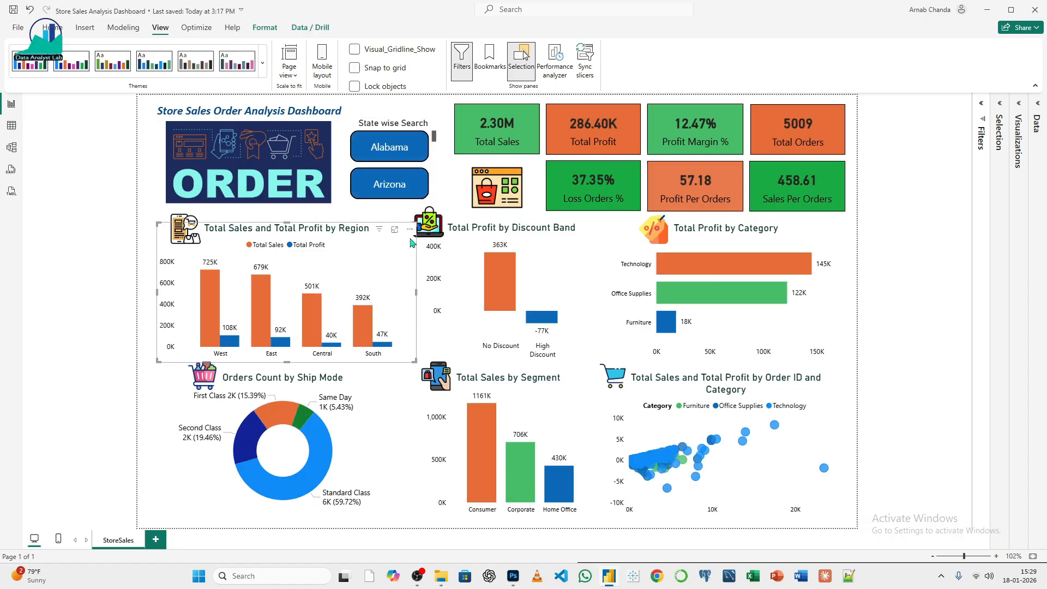
pyautogui.click(634, 253)
pyautogui.click(823, 436)
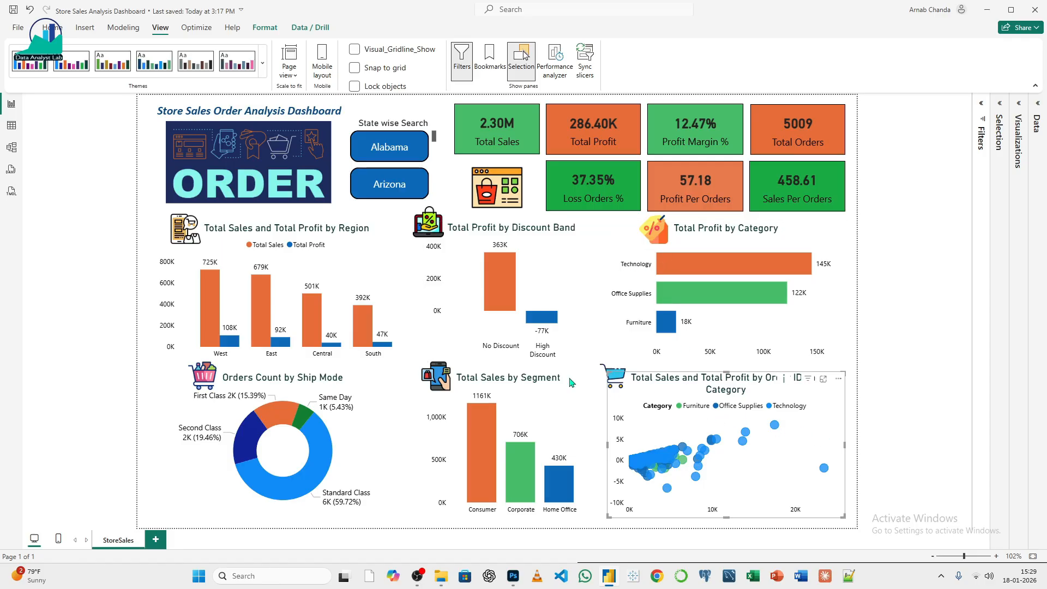
pyautogui.click(570, 404)
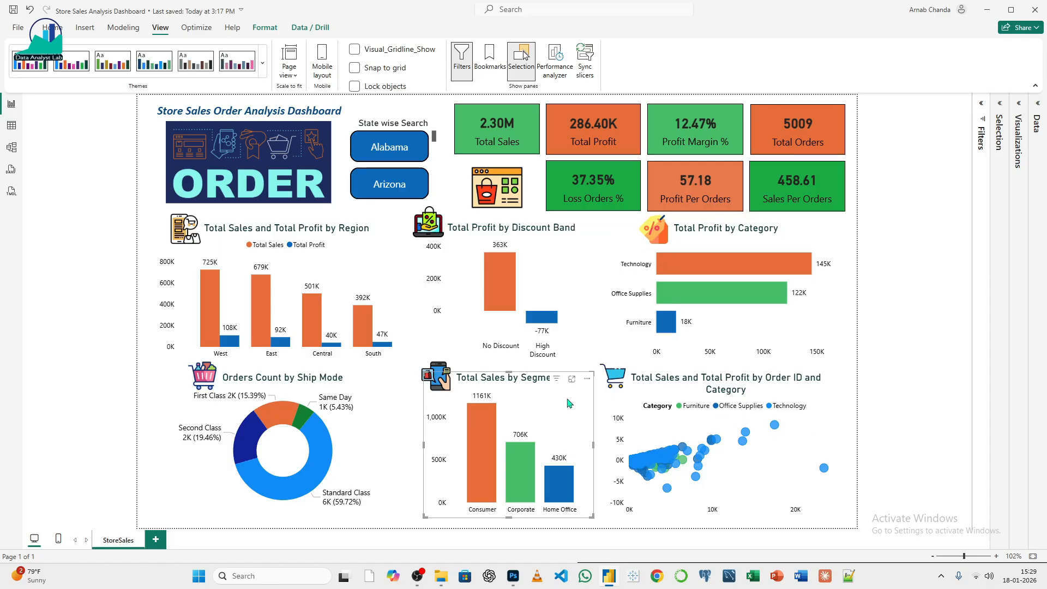
pyautogui.click(399, 417)
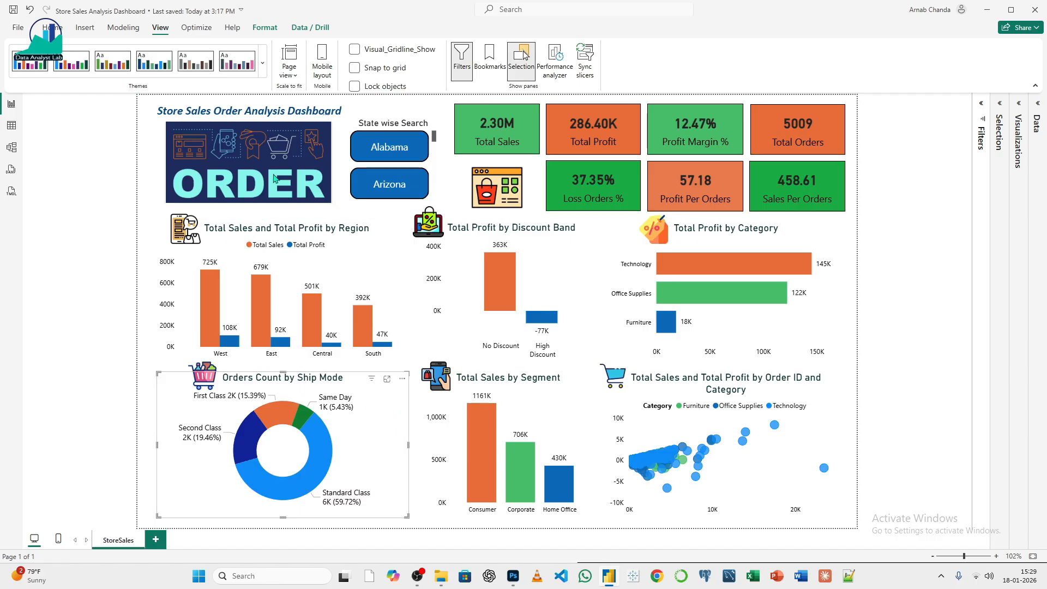
pyautogui.click(204, 157)
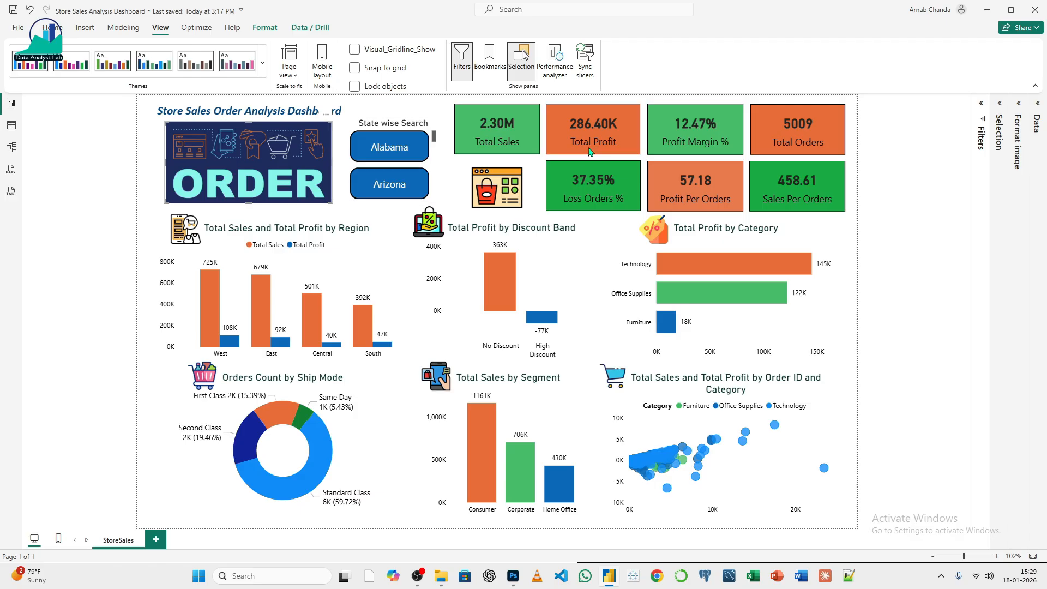
# - Compare the dashboard figures for Alabama and Arizona by switching the state filter between them, ending on Alabama
pyautogui.click(394, 152)
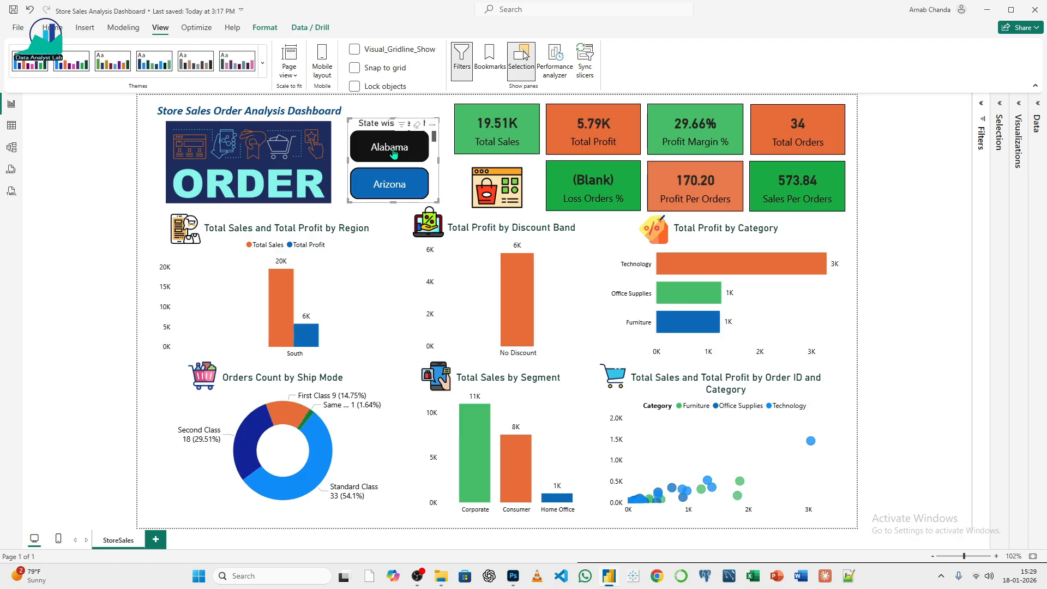
pyautogui.click(383, 187)
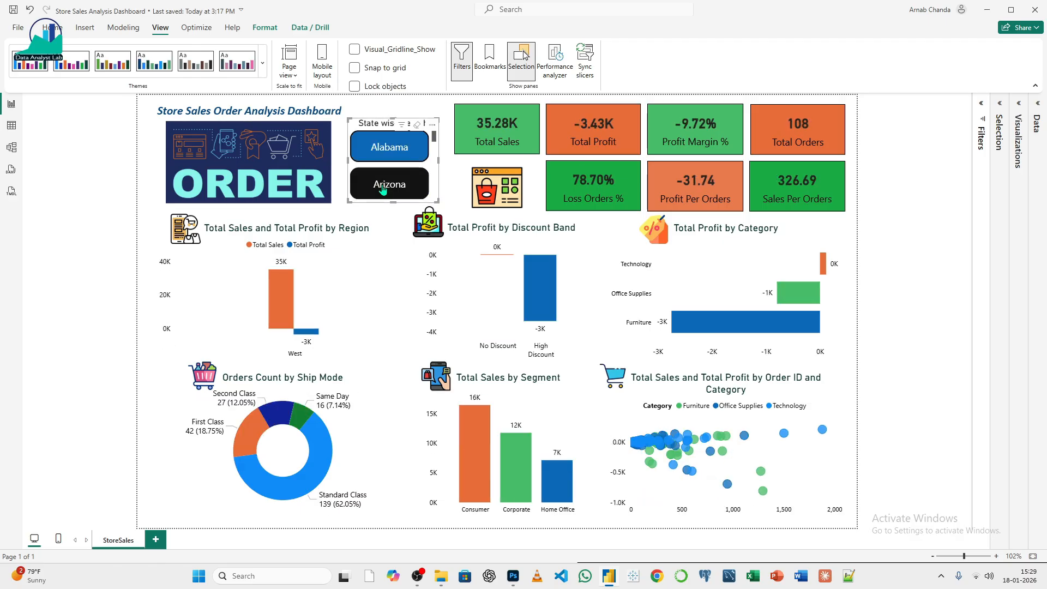
pyautogui.click(386, 149)
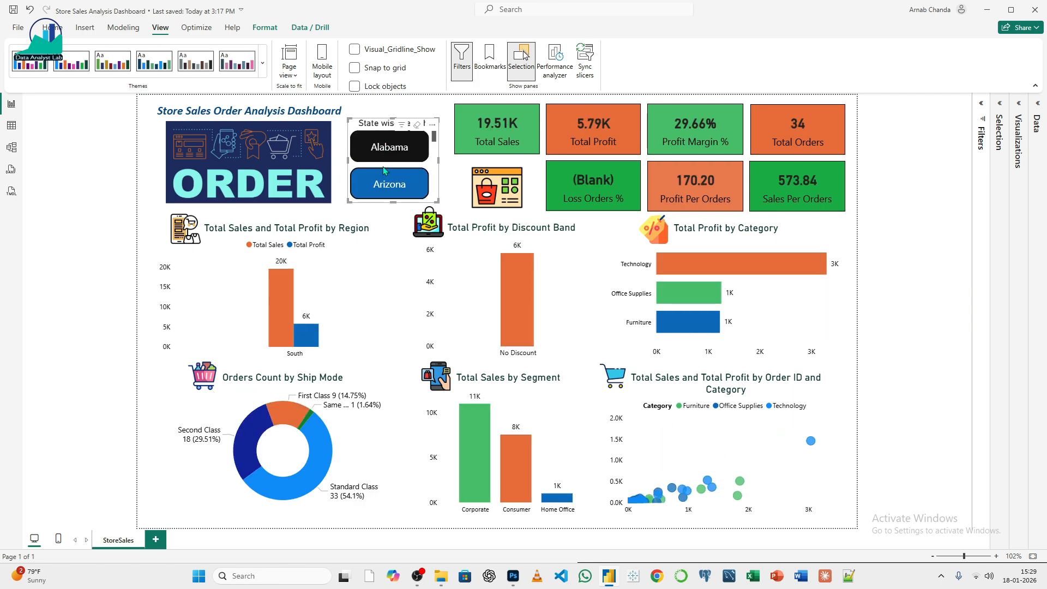
# - Filter the dashboard by Colorado, clear that state filter, return the slicer to its first states and deselect it
pyautogui.click(433, 146)
pyautogui.scroll(-1, 433, 146)
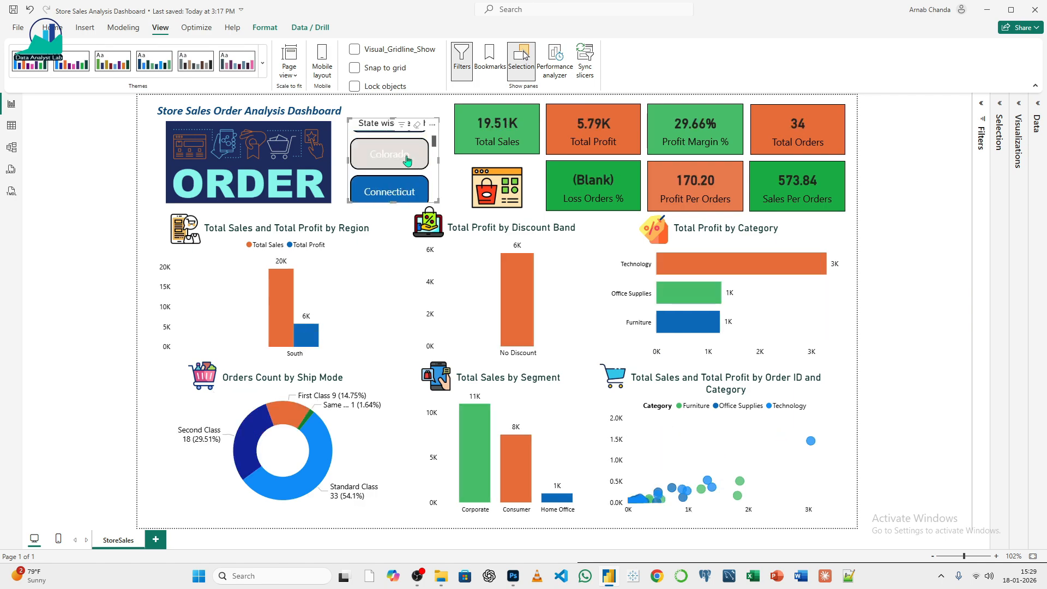
pyautogui.click(407, 157)
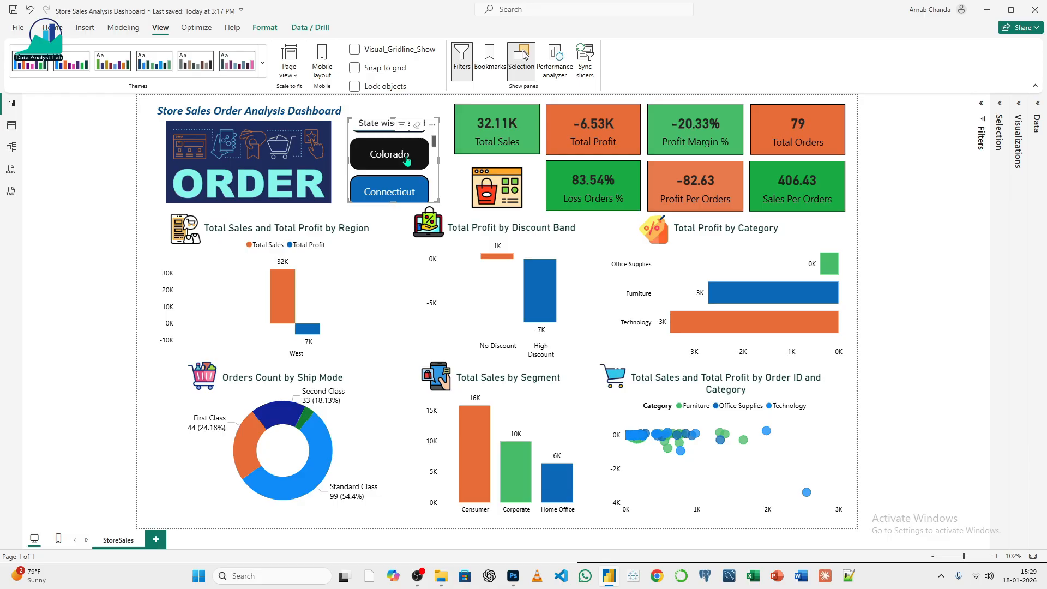
pyautogui.click(407, 157)
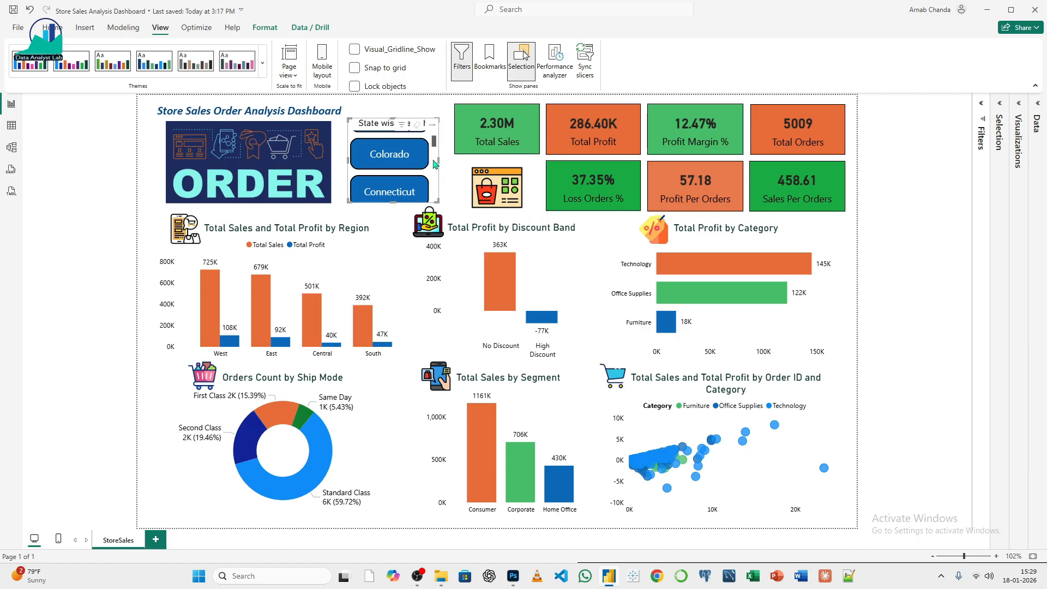
pyautogui.moveTo(434, 143); pyautogui.dragTo(424, 104)
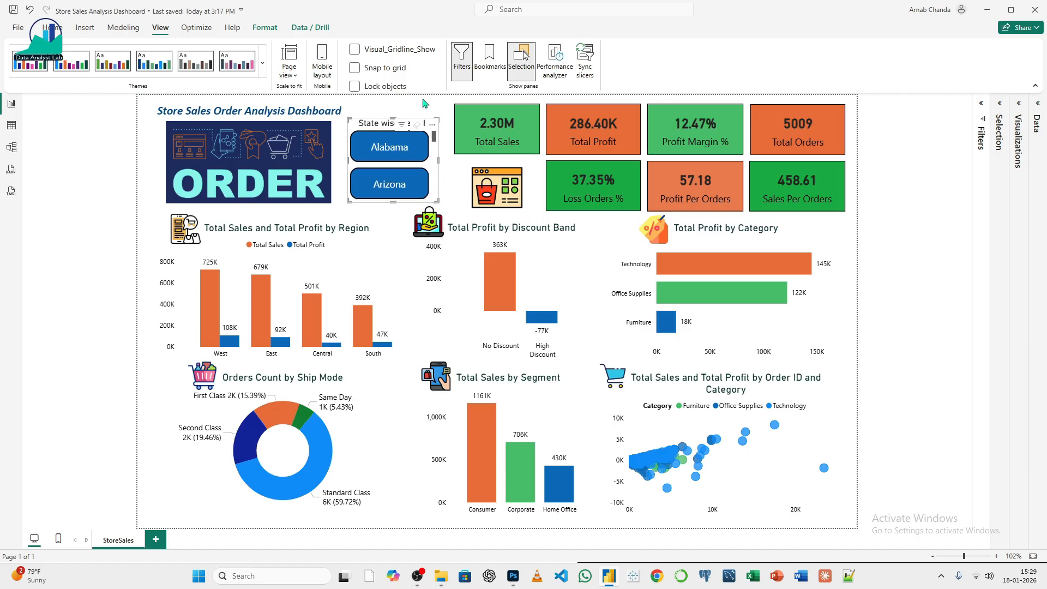
pyautogui.click(85, 253)
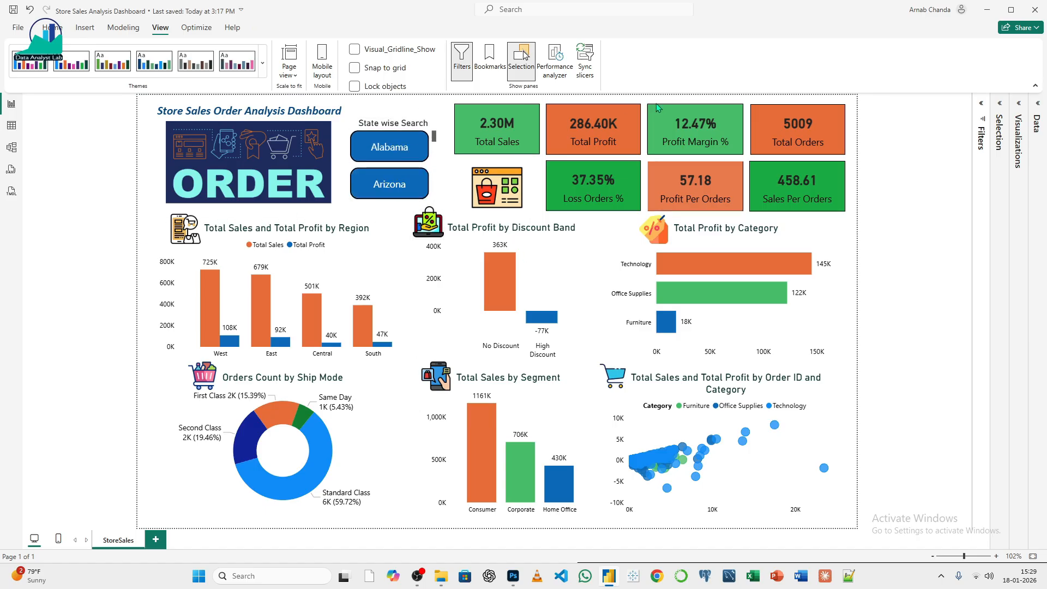
# - Show the topmost Shape layer again as the page border, and collapse the layer list
pyautogui.click(998, 111)
pyautogui.click(995, 158)
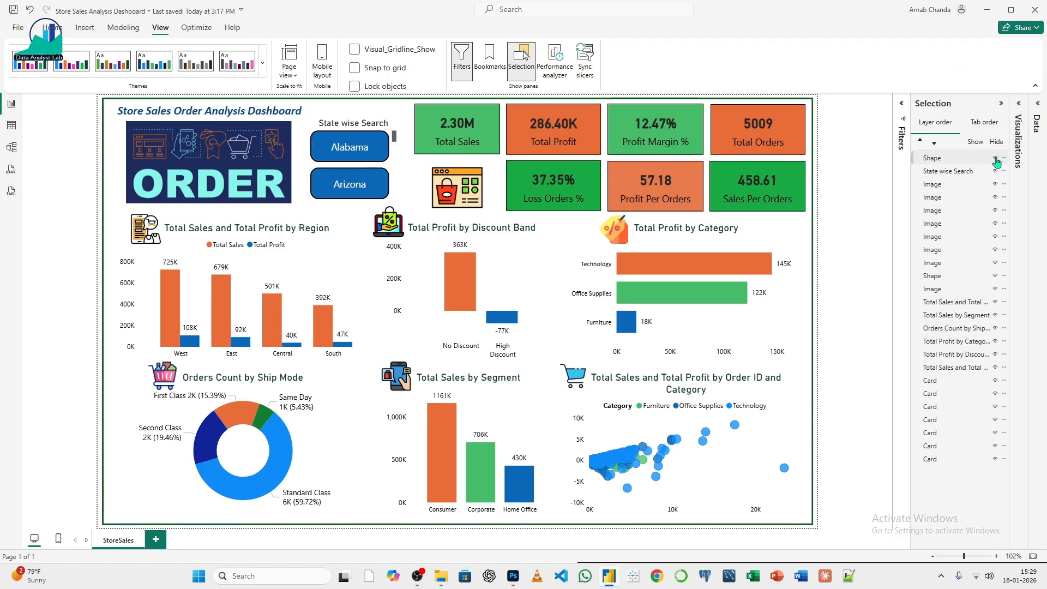
pyautogui.click(1001, 103)
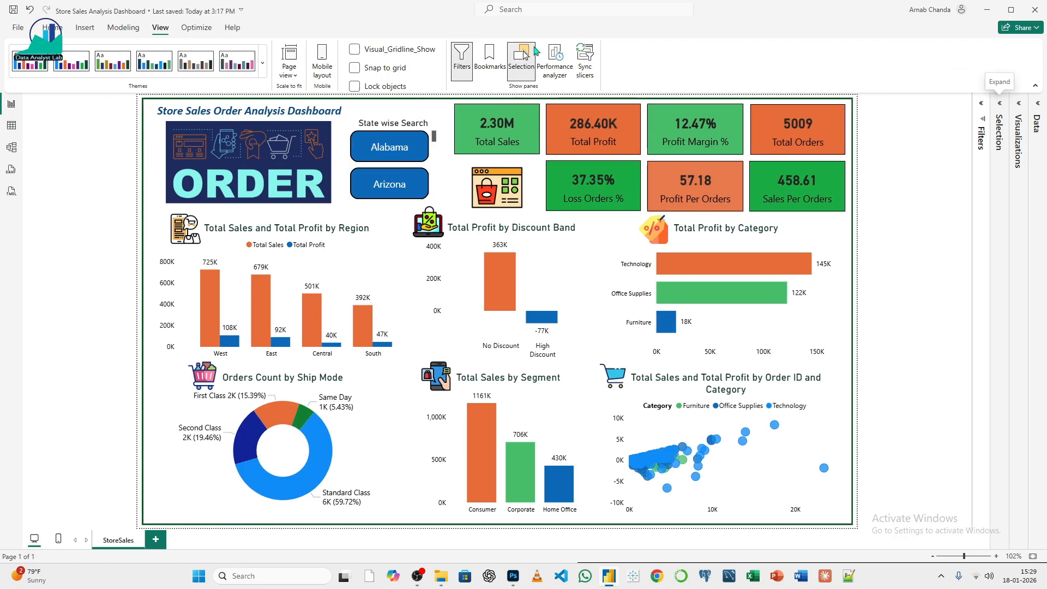
# - Switch to Chrome to check the EDA Questions and KPI Queries in Sales Order Dataset.pdf, and return to the Sales_Store workbook in Excel
pyautogui.click(54, 27)
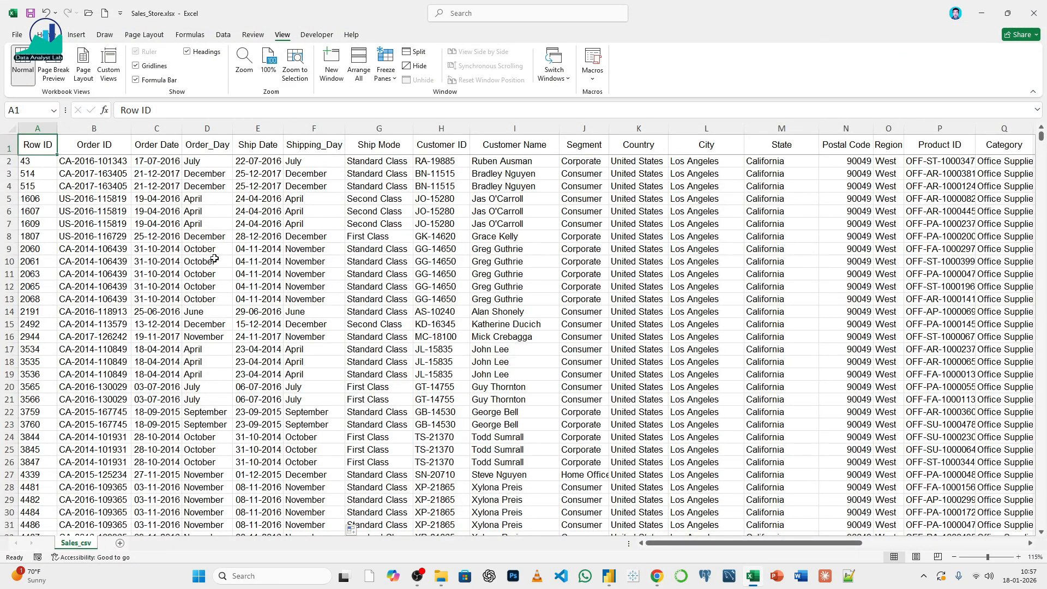
pyautogui.click(657, 581)
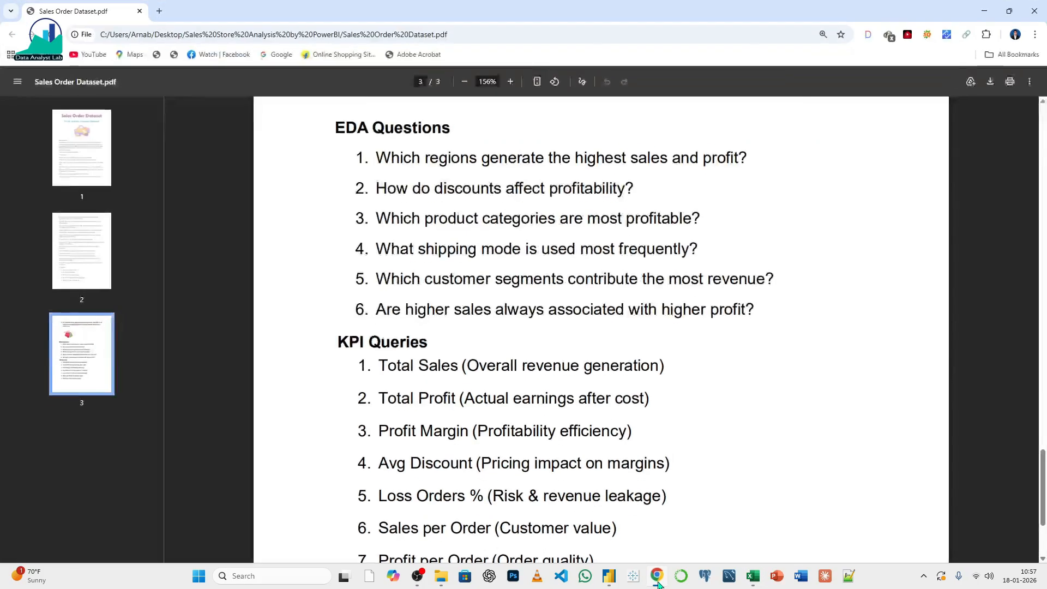
pyautogui.click(658, 583)
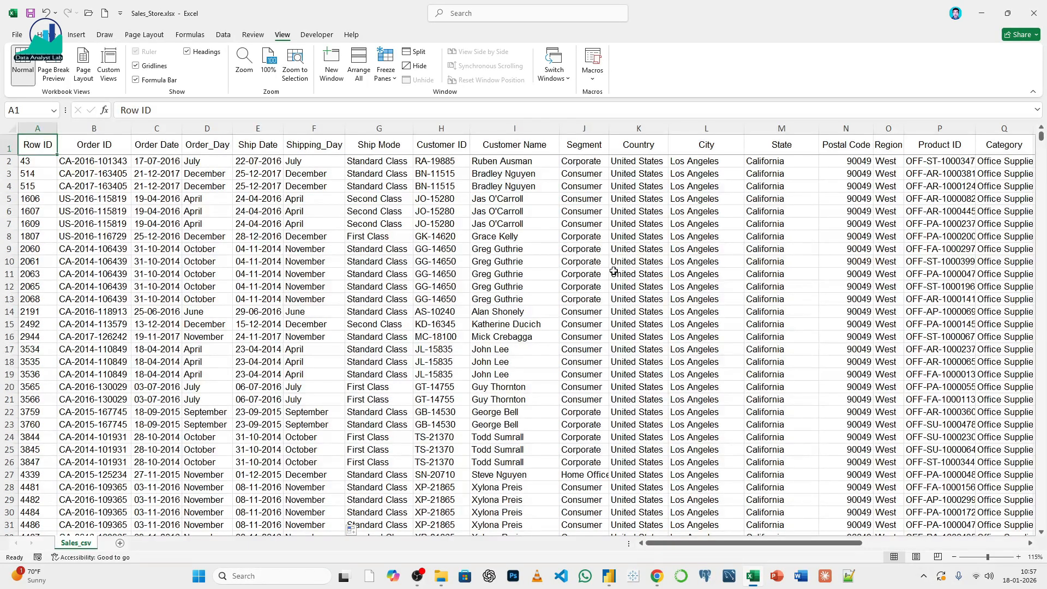
# - Skim the order rows of the Sales_csv sheet and return to its first rows
pyautogui.scroll(-20, 469, 264)
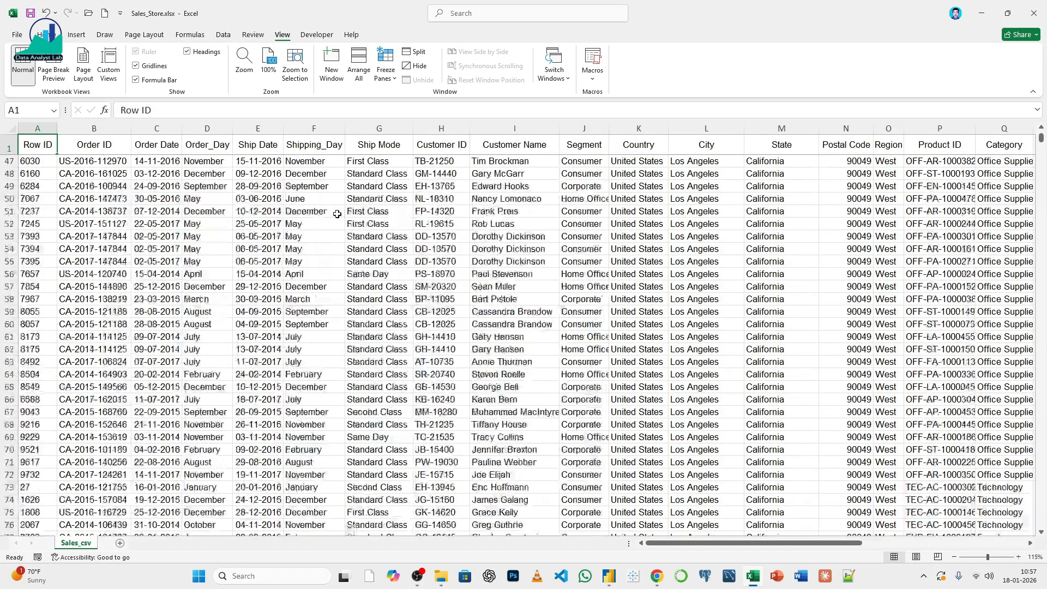
pyautogui.scroll(18, 188, 219)
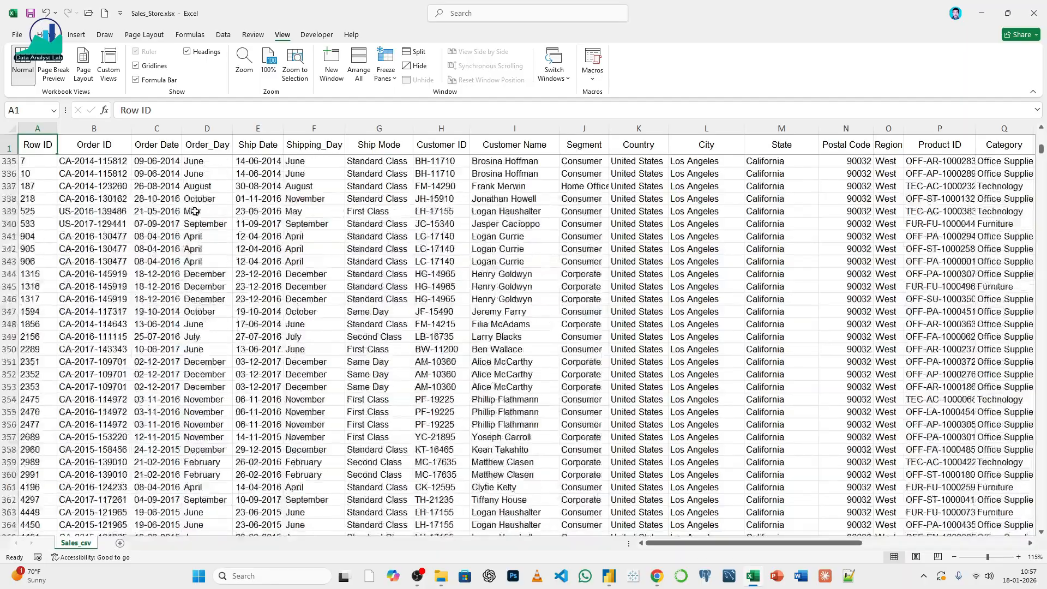
pyautogui.scroll(20, 193, 210)
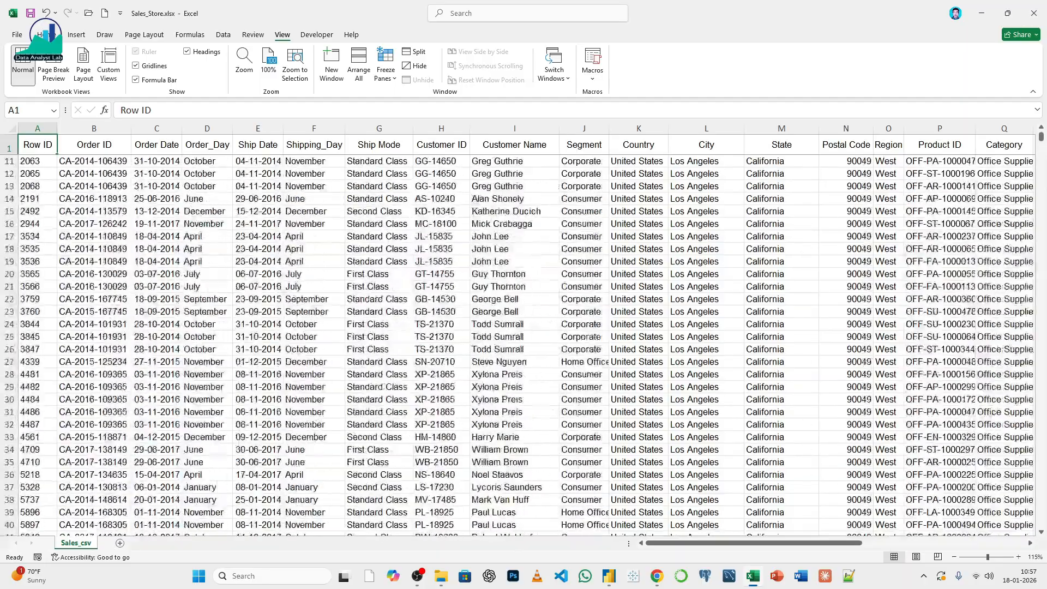
pyautogui.moveTo(1041, 141)
pyautogui.mouseDown()
pyautogui.moveTo(1043, 542)
pyautogui.moveTo(1041, 131)
pyautogui.mouseUp()
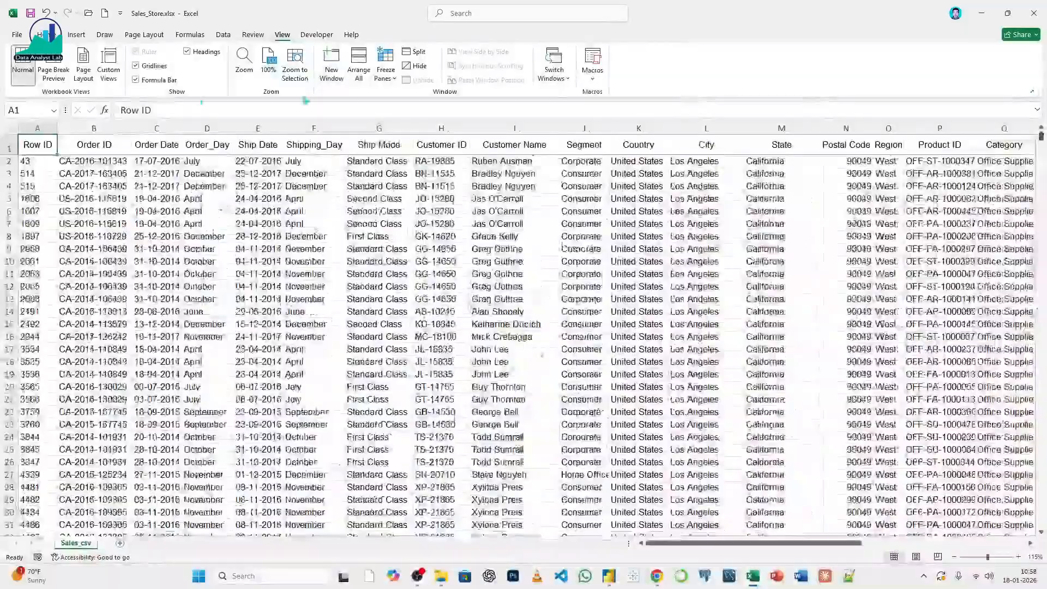
# - Go through the column headers of the Sales_csv sheet one by one from Order ID to Customer Name
pyautogui.click(102, 141)
pyautogui.click(158, 144)
pyautogui.click(205, 145)
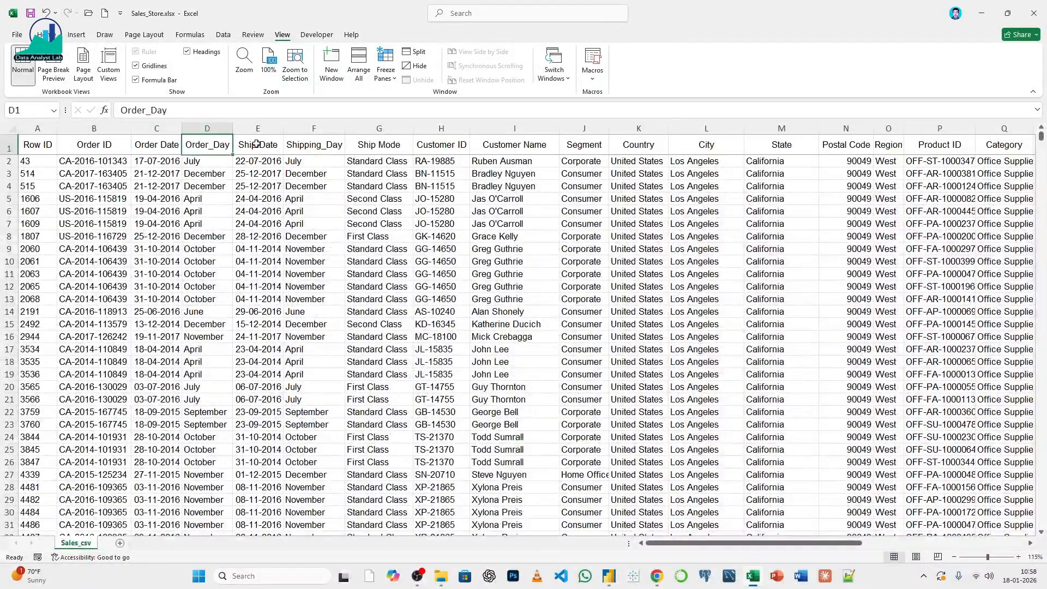
pyautogui.click(252, 144)
pyautogui.click(304, 144)
pyautogui.click(376, 144)
pyautogui.click(441, 145)
pyautogui.click(512, 145)
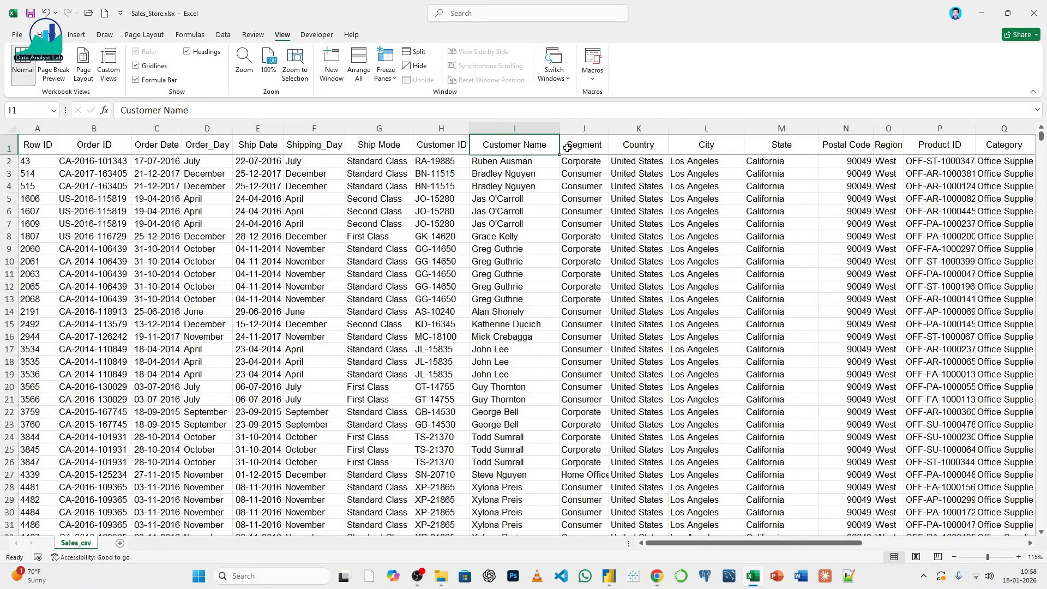
# - Go through the next column headers one by one from Segment to Category
pyautogui.click(582, 145)
pyautogui.click(627, 145)
pyautogui.click(702, 144)
pyautogui.click(739, 145)
pyautogui.click(823, 145)
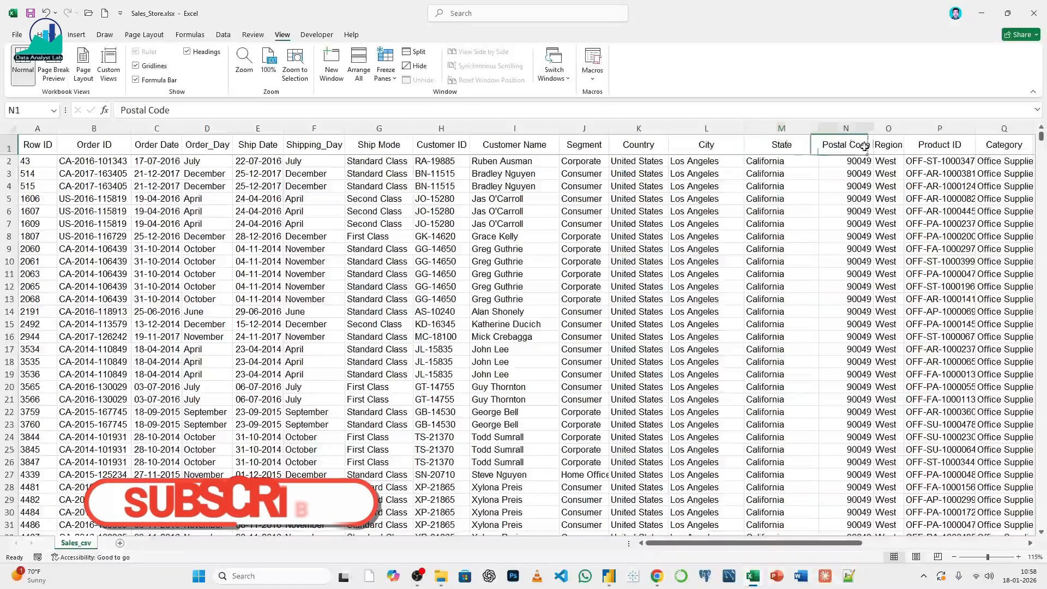
pyautogui.click(899, 145)
pyautogui.click(939, 144)
pyautogui.click(1003, 145)
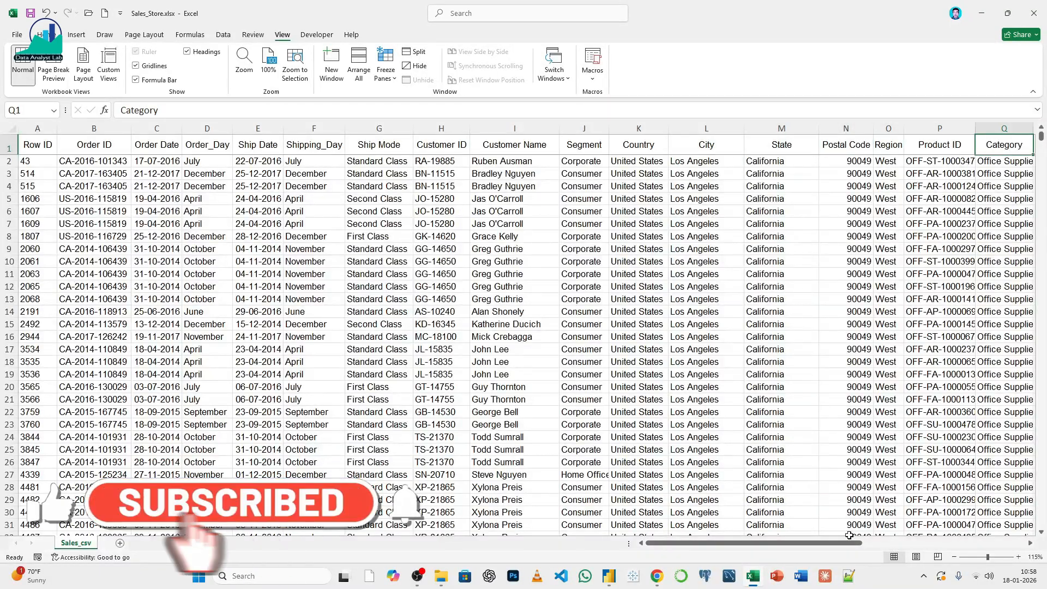
# - Examine the remaining columns of the sheet: Sub-Category, Product Name, Sales, Quantity, Discount and Profit
pyautogui.moveTo(849, 545); pyautogui.dragTo(919, 547)
pyautogui.click(791, 145)
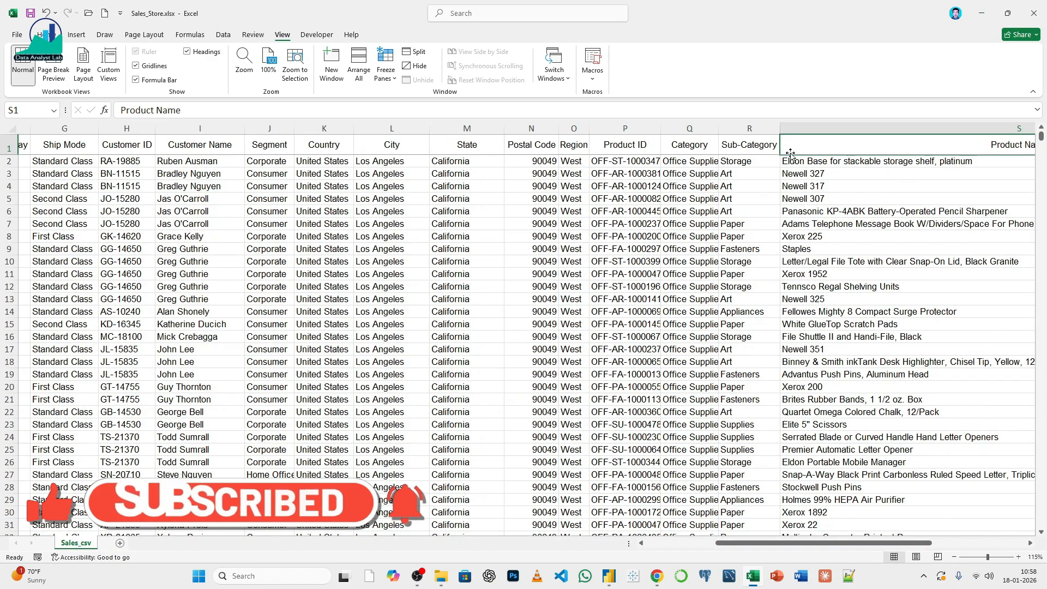
pyautogui.click(760, 146)
pyautogui.click(821, 145)
pyautogui.moveTo(803, 545); pyautogui.dragTo(901, 545)
pyautogui.scroll(-20, 511, 207)
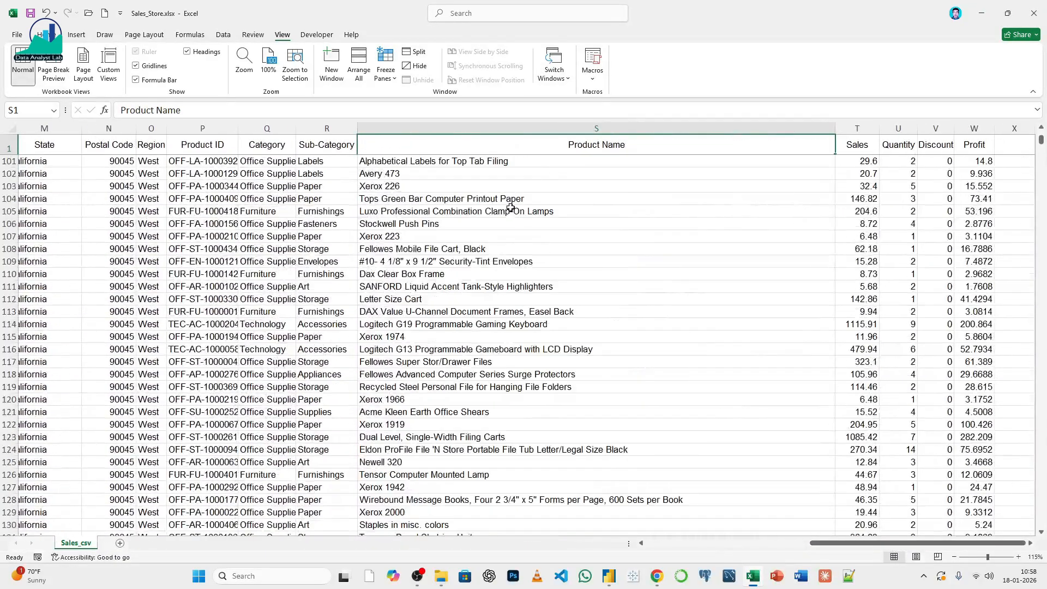
pyautogui.scroll(20, 701, 203)
pyautogui.click(869, 146)
pyautogui.click(908, 146)
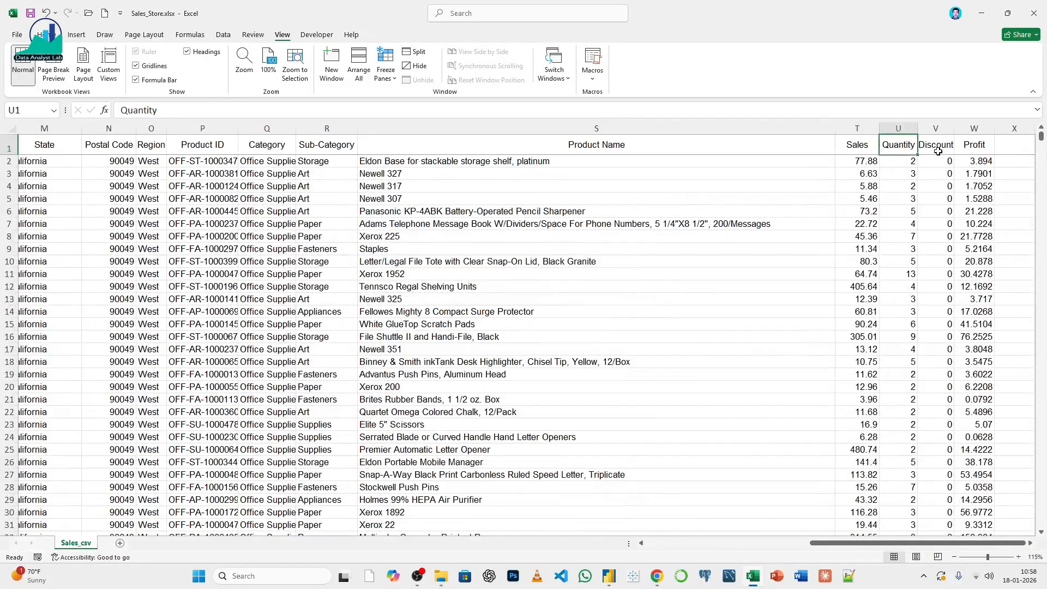
pyautogui.click(937, 151)
pyautogui.click(974, 146)
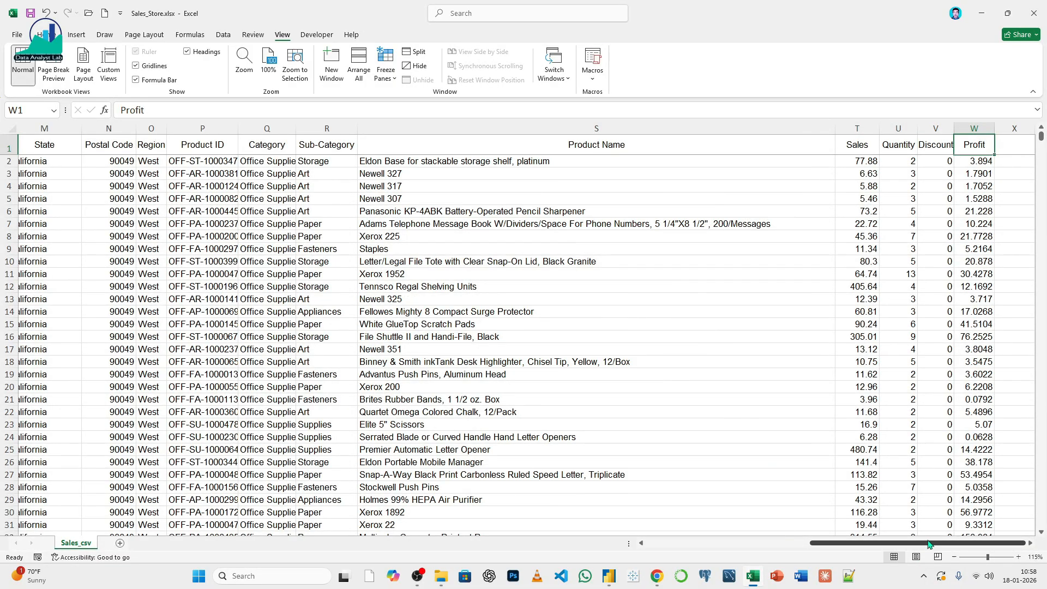
# - Skim further order rows from the first columns, return to the header row and point out the City, Country and Order ID headers
pyautogui.moveTo(929, 544); pyautogui.dragTo(763, 545)
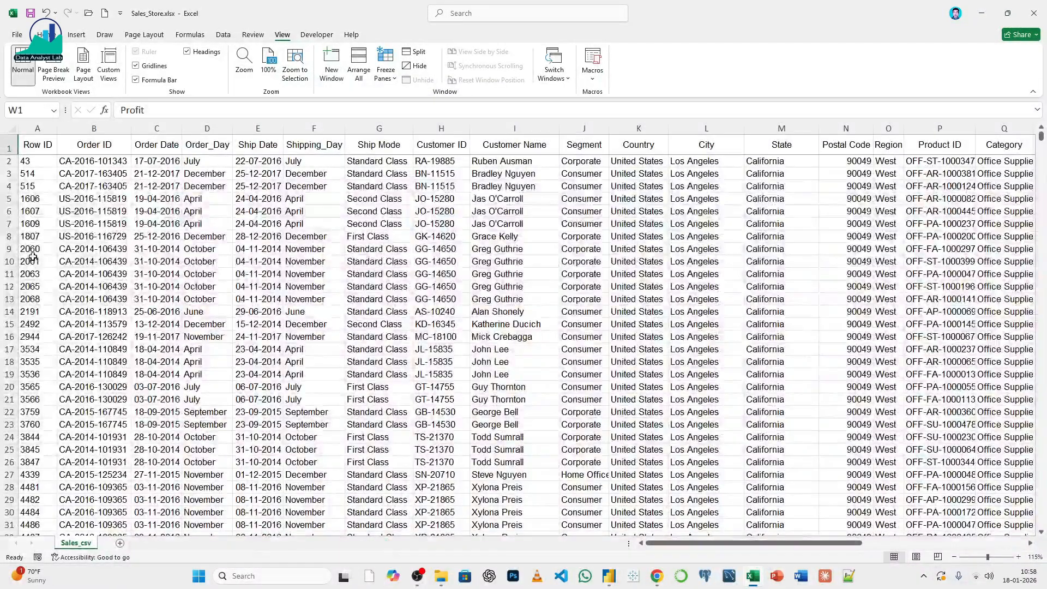
pyautogui.scroll(-20, 33, 256)
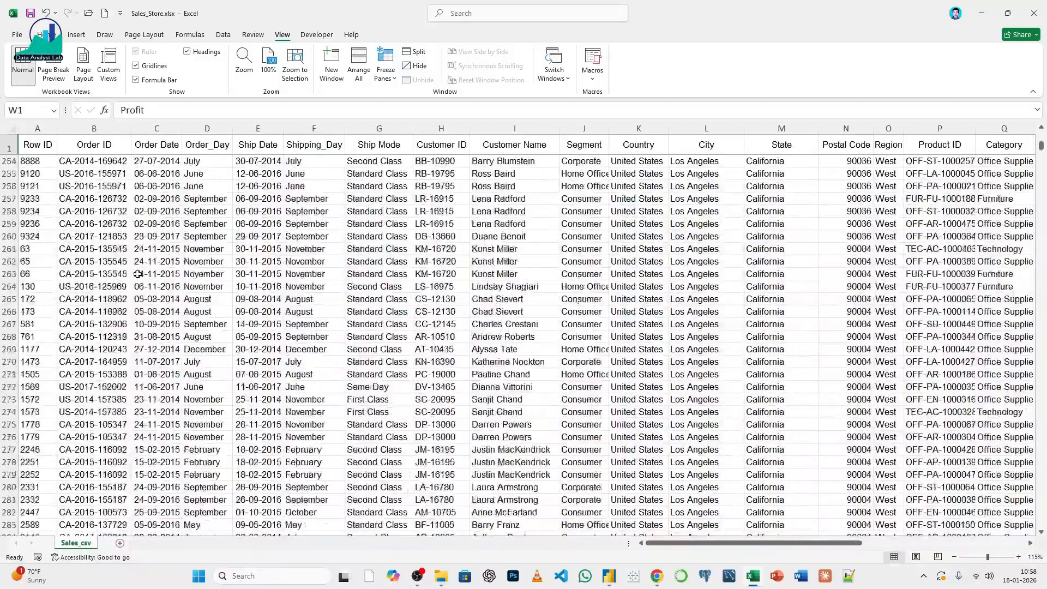
pyautogui.scroll(-20, 137, 274)
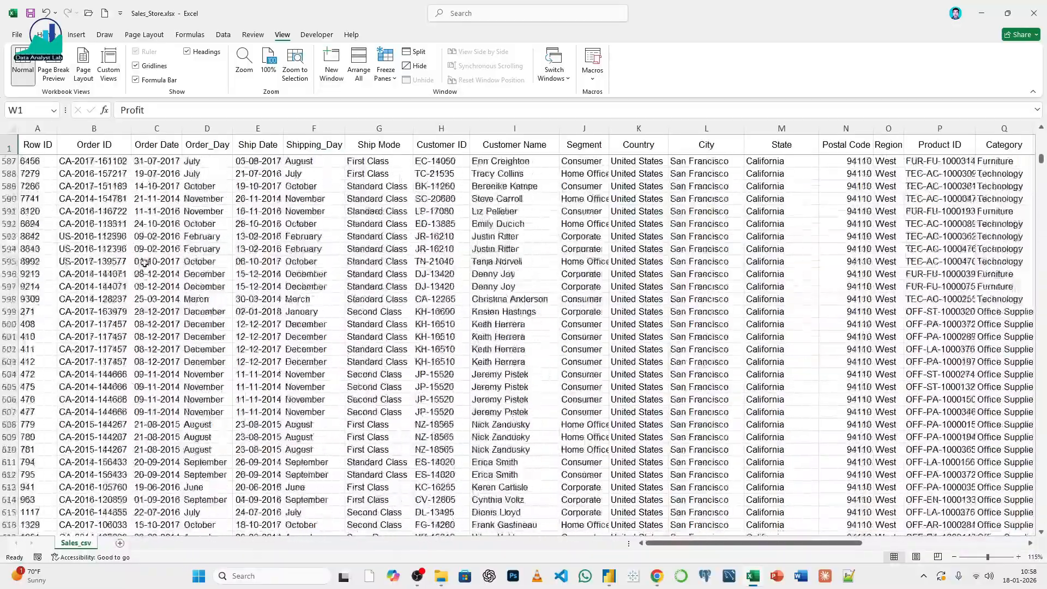
pyautogui.scroll(-20, 145, 262)
pyautogui.moveTo(1041, 167); pyautogui.dragTo(1031, 112)
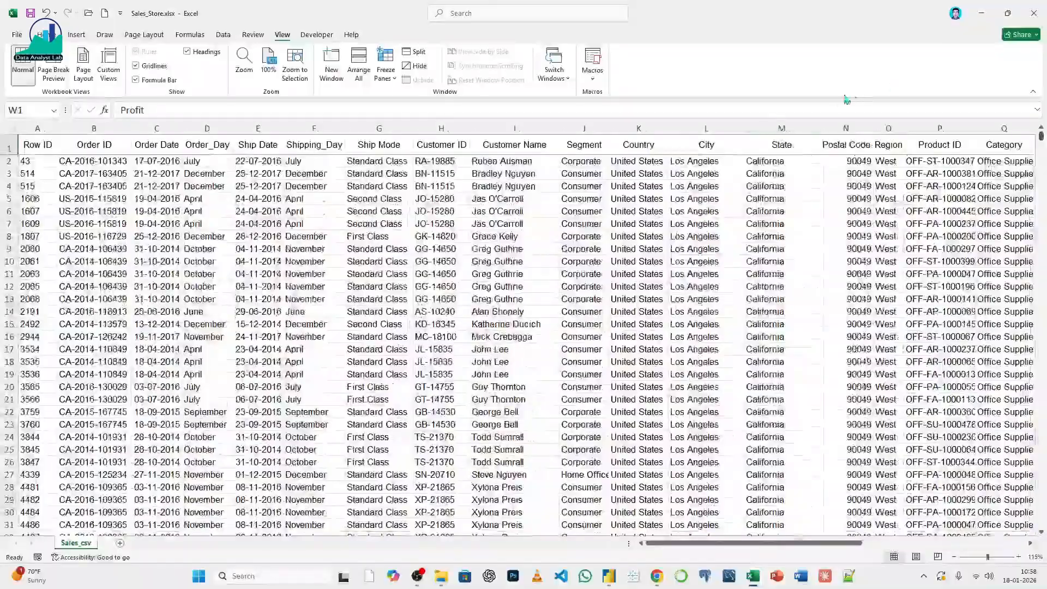
pyautogui.click(705, 146)
pyautogui.click(638, 145)
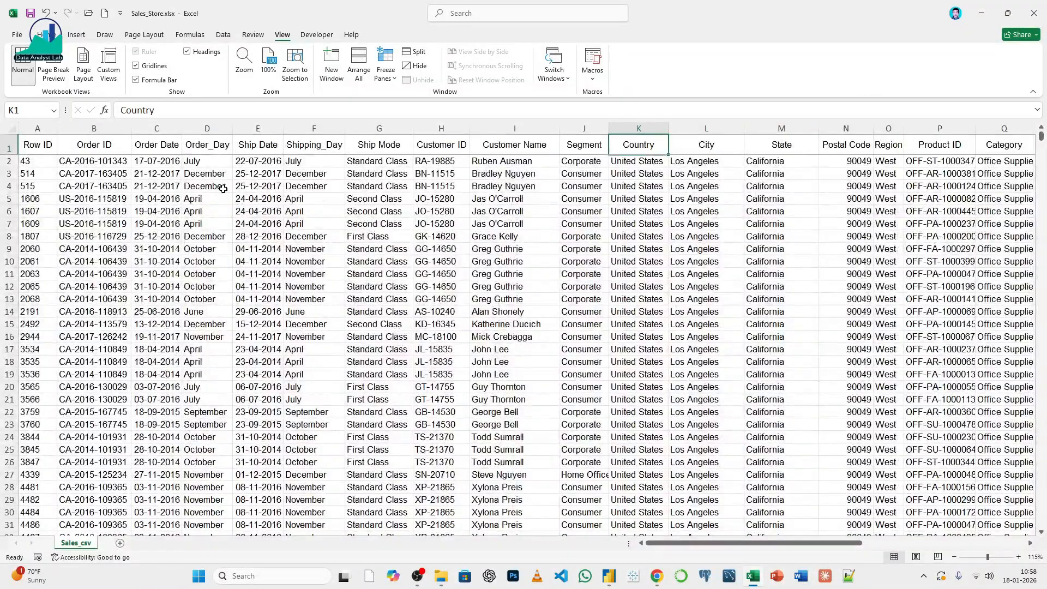
pyautogui.click(115, 144)
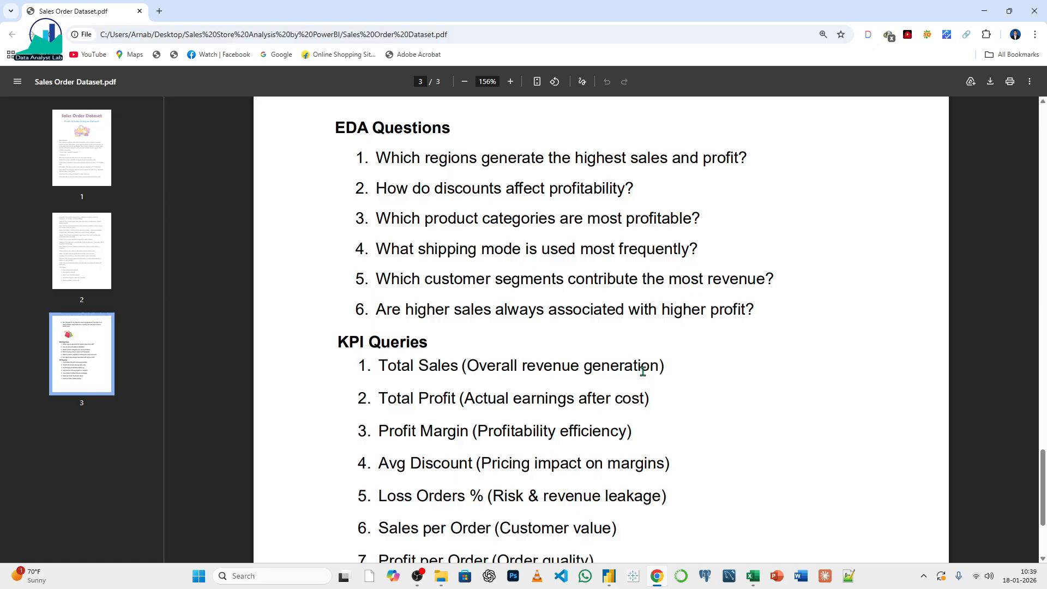
# - Review the question lists on page 3 of Sales Order Dataset.pdf in Chrome and switch to the blank report in Power BI Desktop
pyautogui.scroll(5, 642, 372)
pyautogui.scroll(-5, 643, 369)
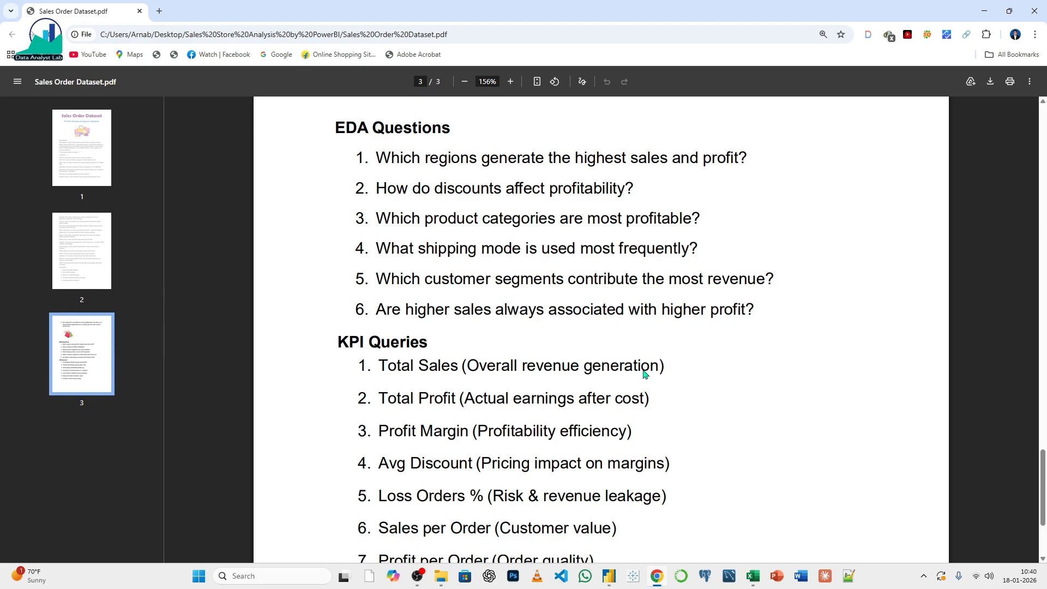
pyautogui.click(609, 576)
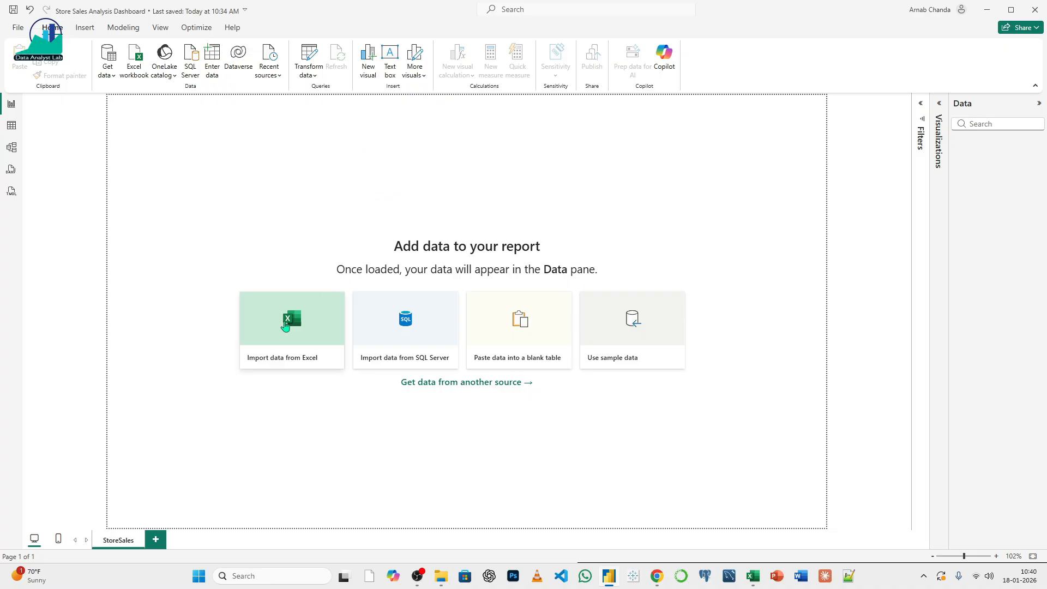
# - Import the Sales_csv sheet from the Excel workbook Sales_Store.xlsx and load it into the report
pyautogui.click(286, 325)
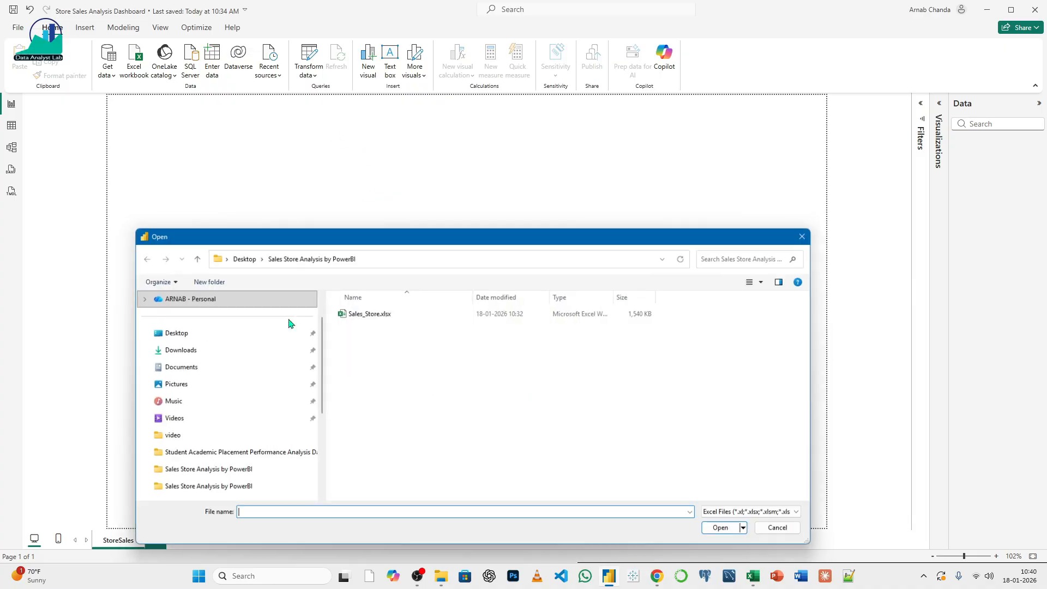
pyautogui.click(370, 313)
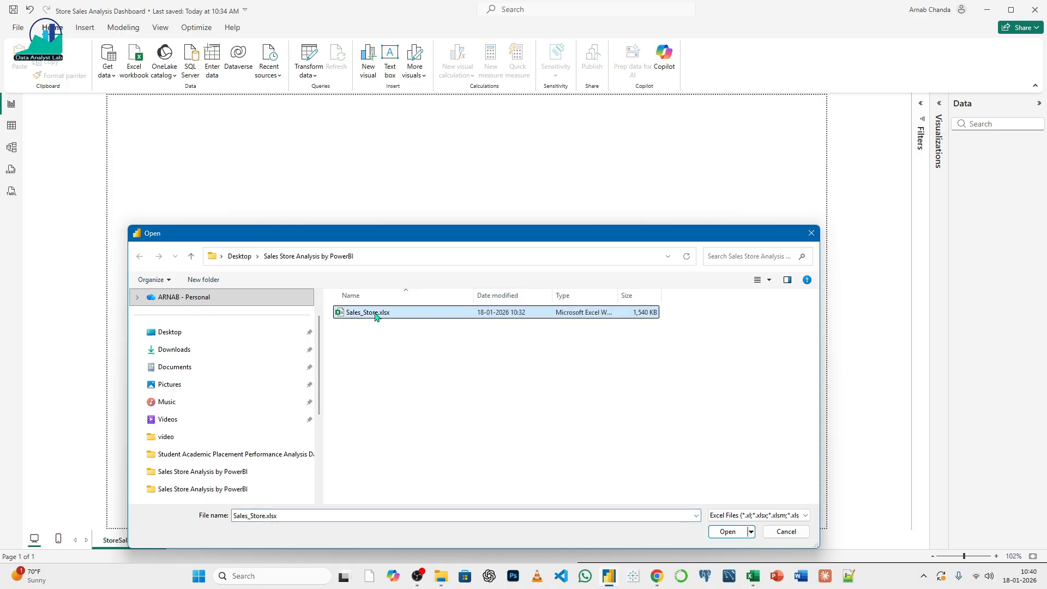
pyautogui.moveTo(384, 227); pyautogui.dragTo(377, 137)
pyautogui.click(727, 435)
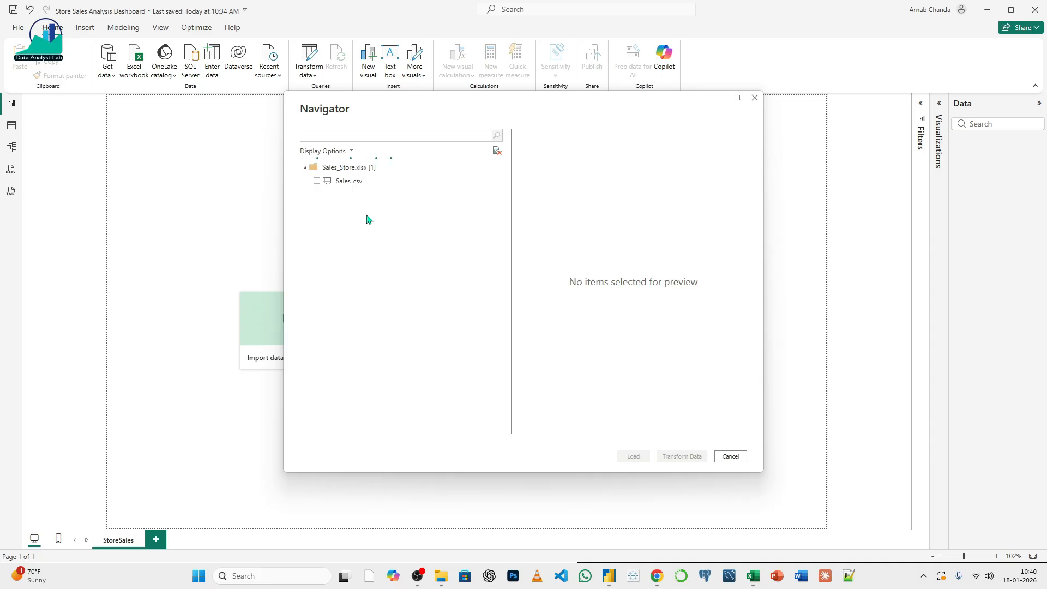
pyautogui.click(317, 181)
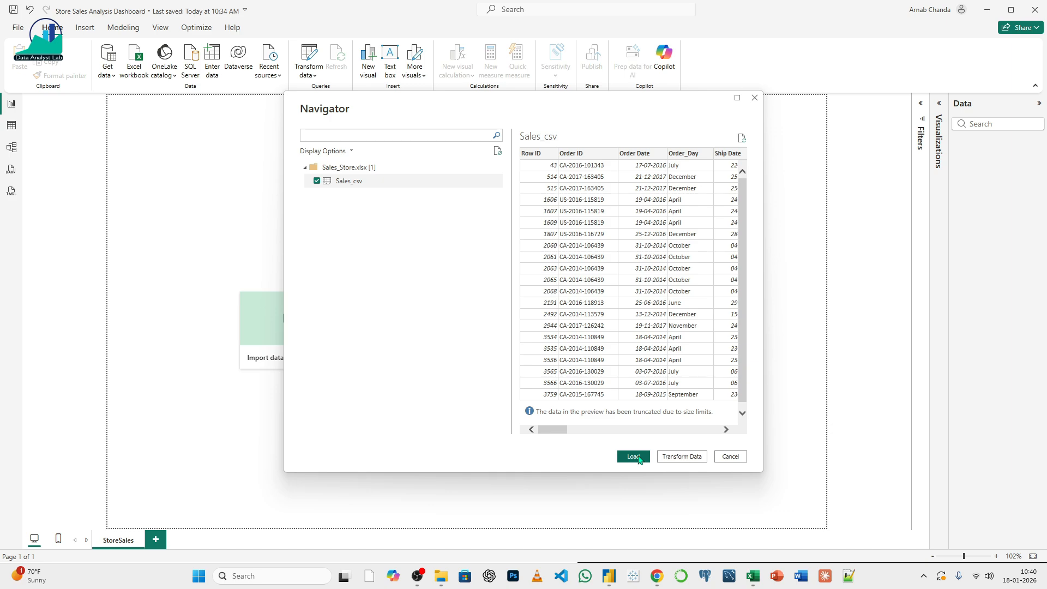
pyautogui.click(634, 457)
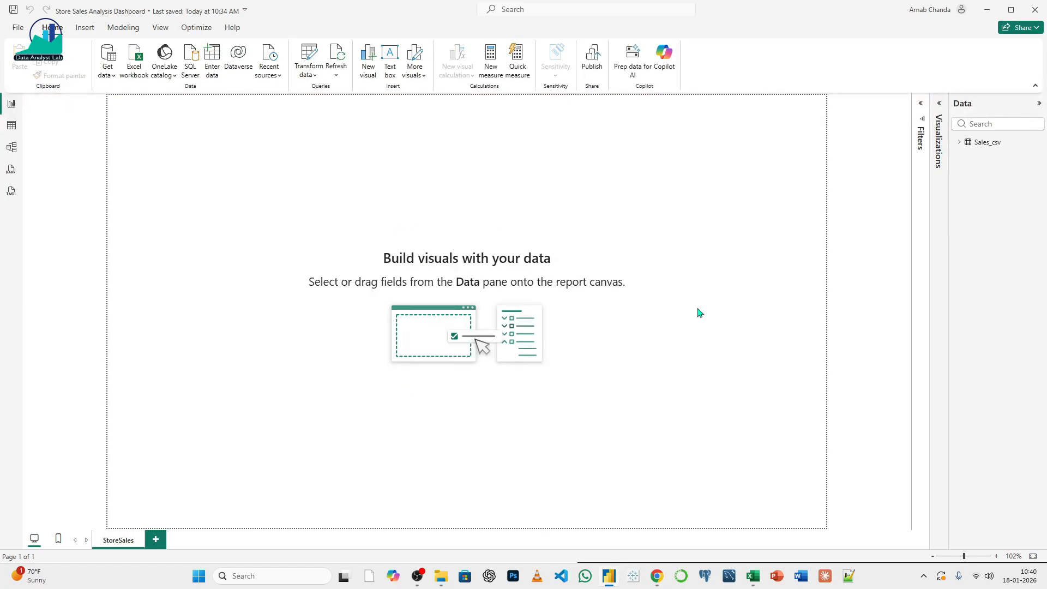
# - Expand the Sales_csv fields and widen their list, and consult the KPI Queries in the PDF in Chrome before returning to Power BI
pyautogui.click(959, 142)
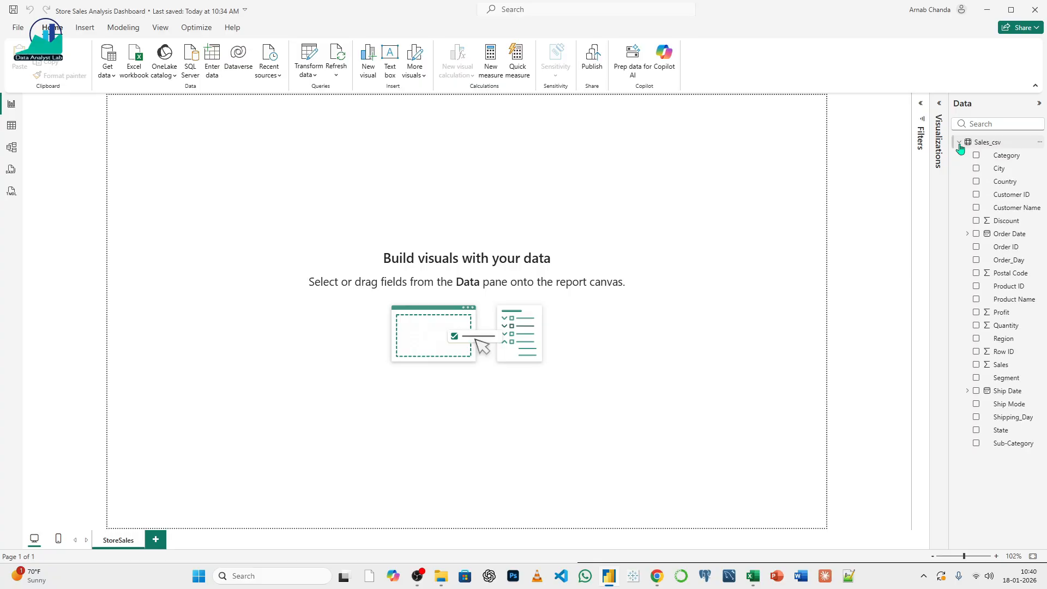
pyautogui.moveTo(948, 254); pyautogui.dragTo(896, 254)
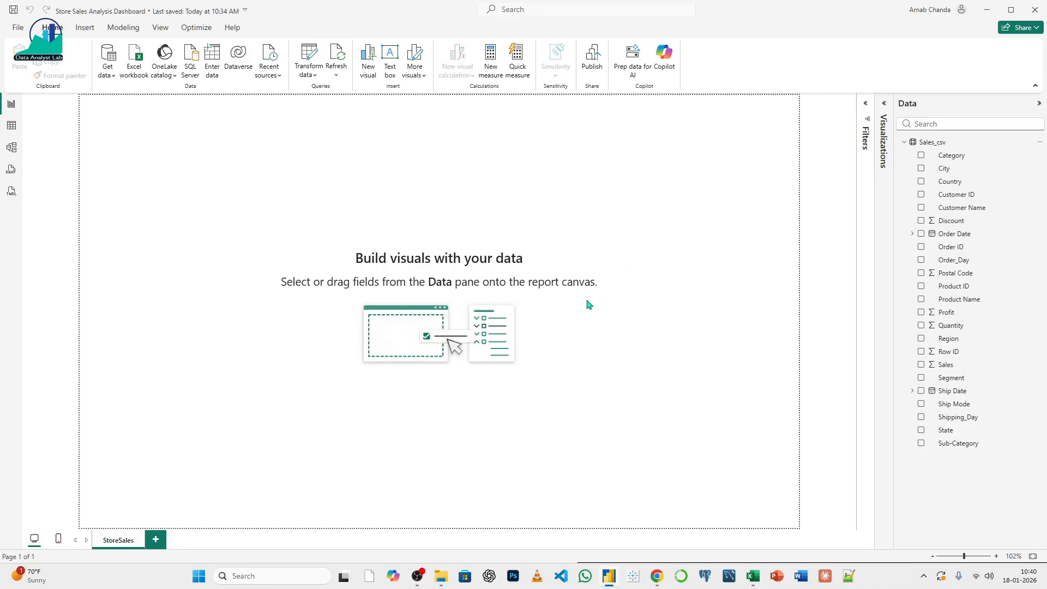
pyautogui.click(656, 576)
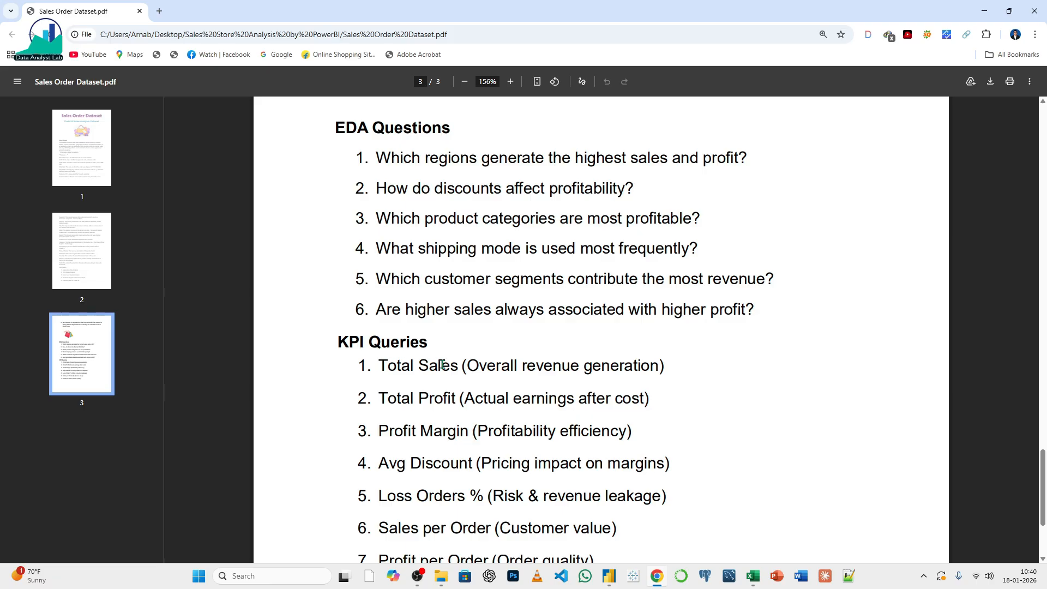
pyautogui.click(984, 11)
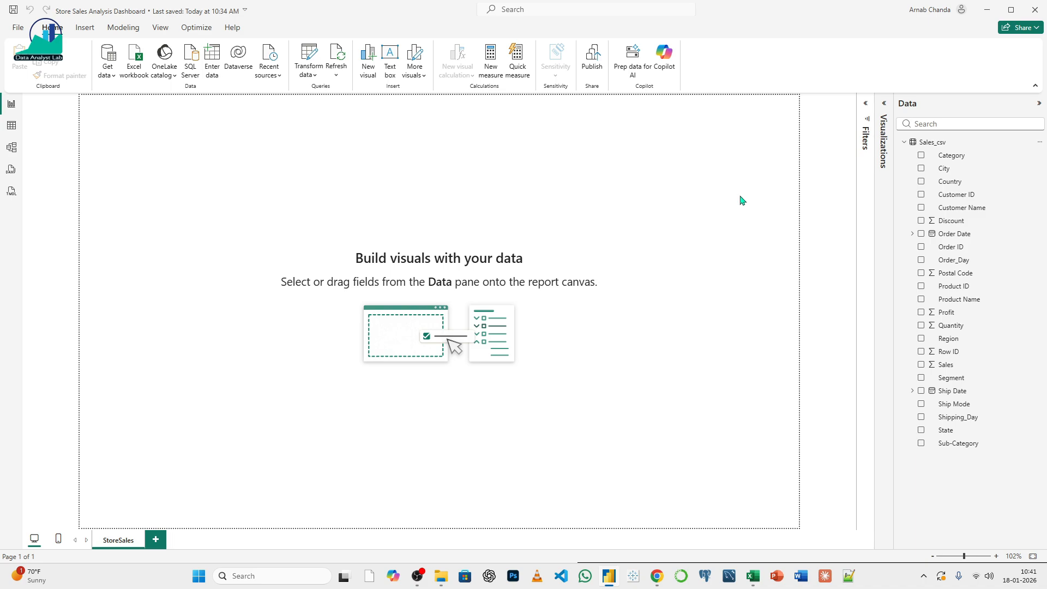
# - Start a new measure in the Sales_csv table and enlarge the formula text
pyautogui.rightClick(927, 148)
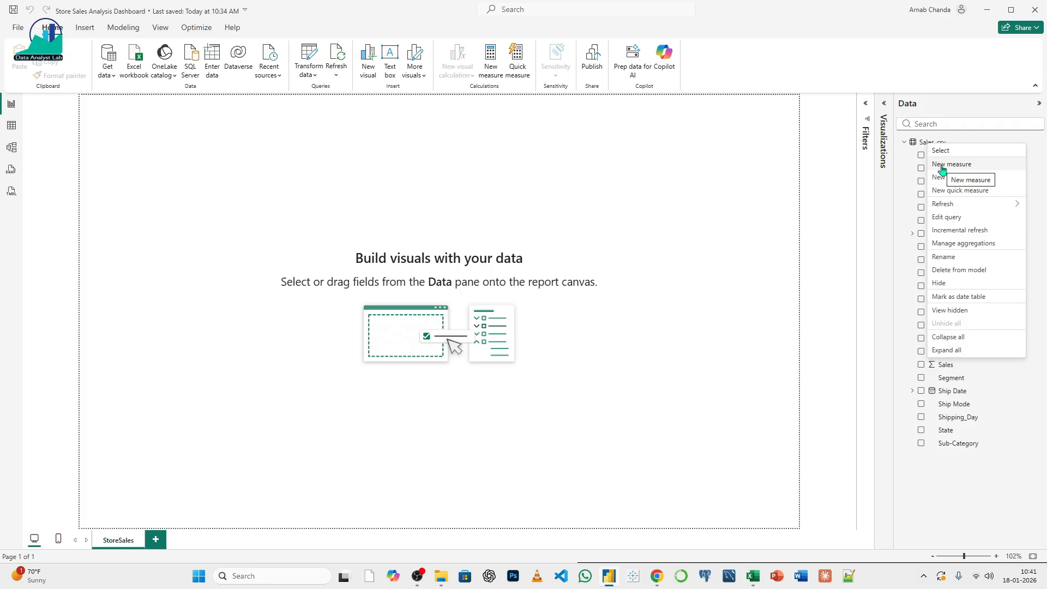
pyautogui.click(942, 164)
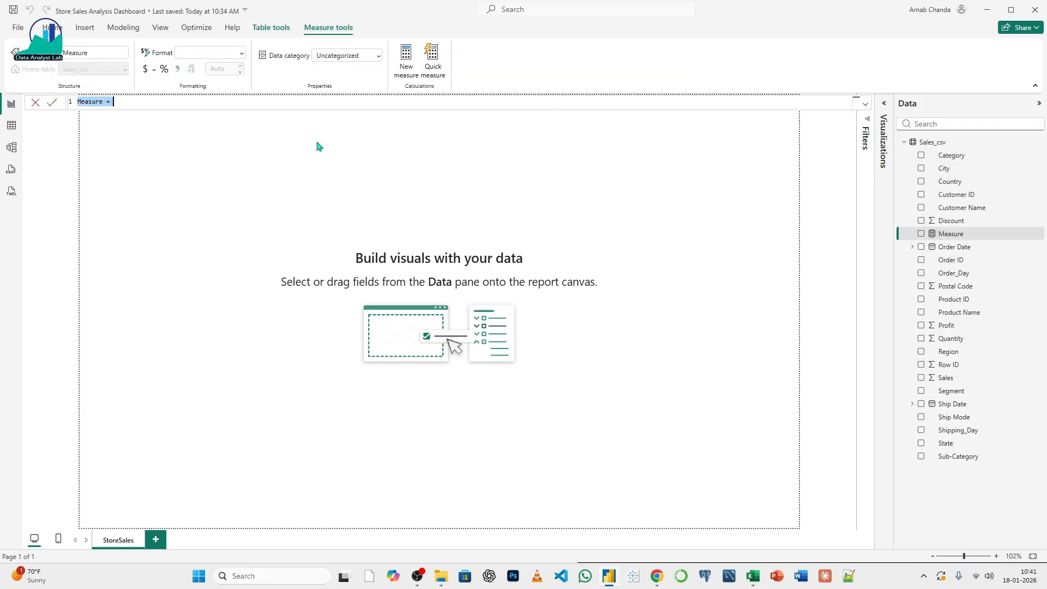
pyautogui.hotkey('ctrl', '+')
pyautogui.hotkey('ctrl', '+')
pyautogui.hotkey('ctrl', '+')
pyautogui.hotkey('ctrl', '+')
pyautogui.hotkey('ctrl', '+')
pyautogui.hotkey('ctrl', '+')
pyautogui.hotkey('ctrl', '+')
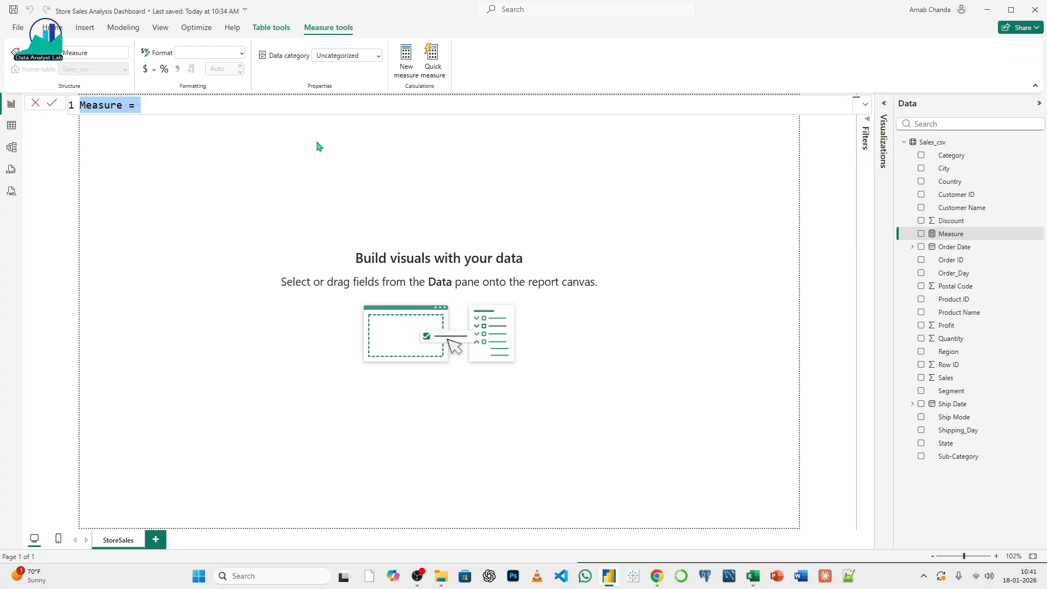
# - Define the measure as Total Sales = SUM(Sales_csv[Sales]), commit it and close the formula editor
pyautogui.press('BackSpace')
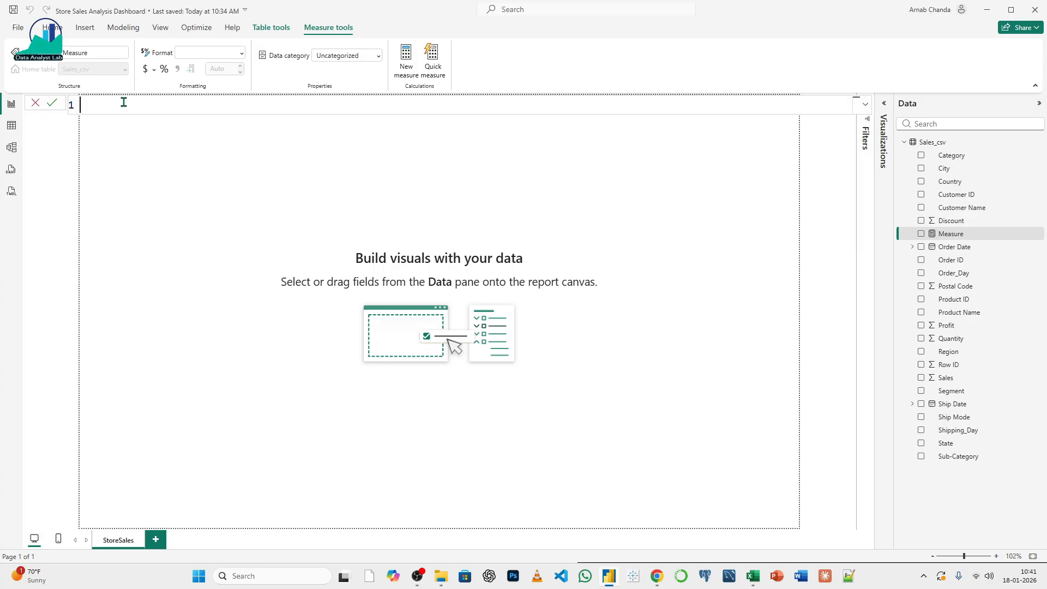
pyautogui.write('Total Sales = SUM')
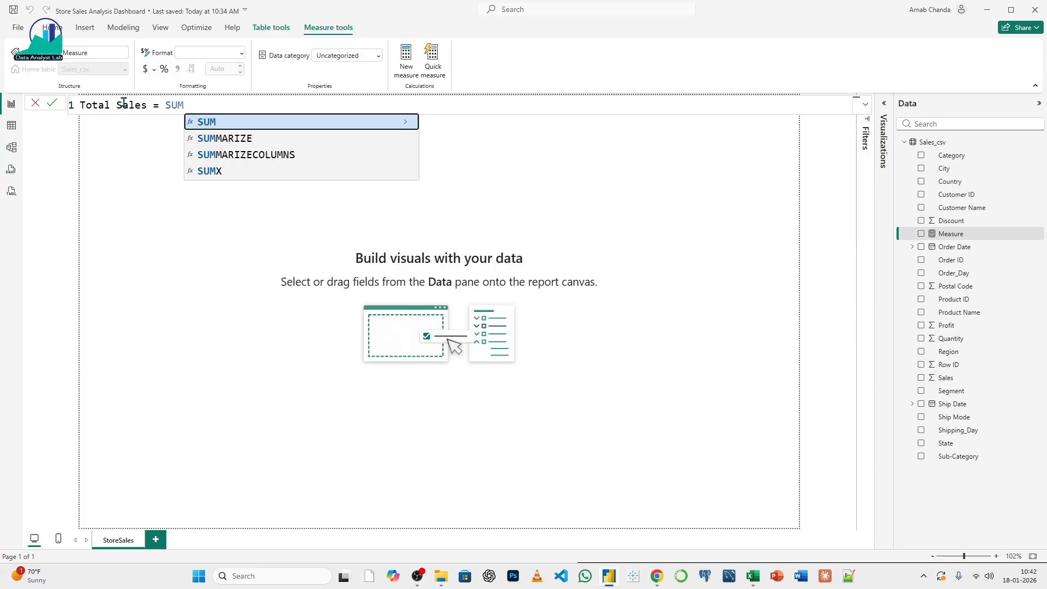
pyautogui.write('(')
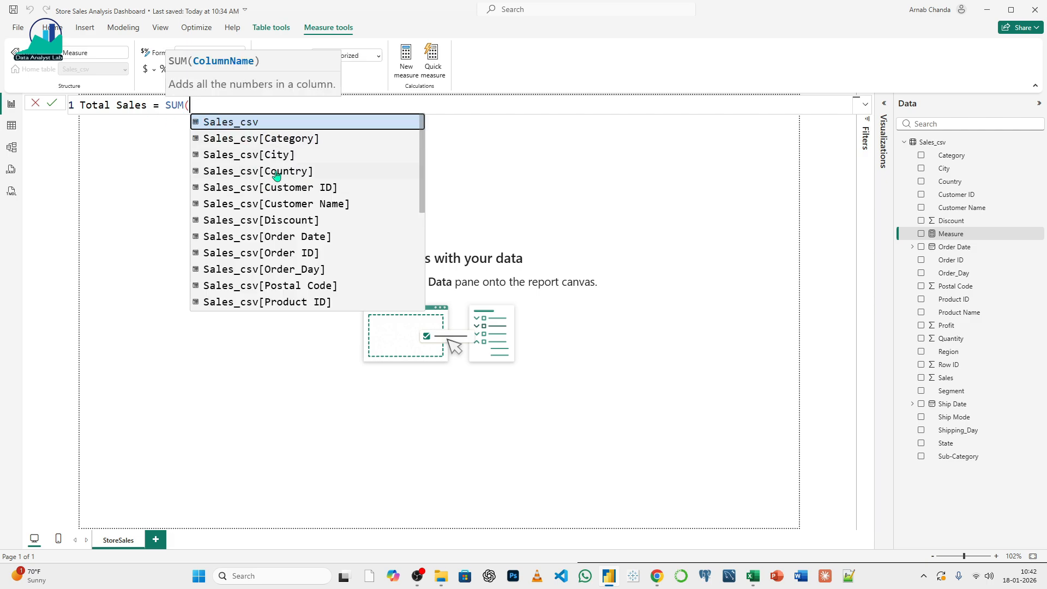
pyautogui.scroll(-1, 305, 246)
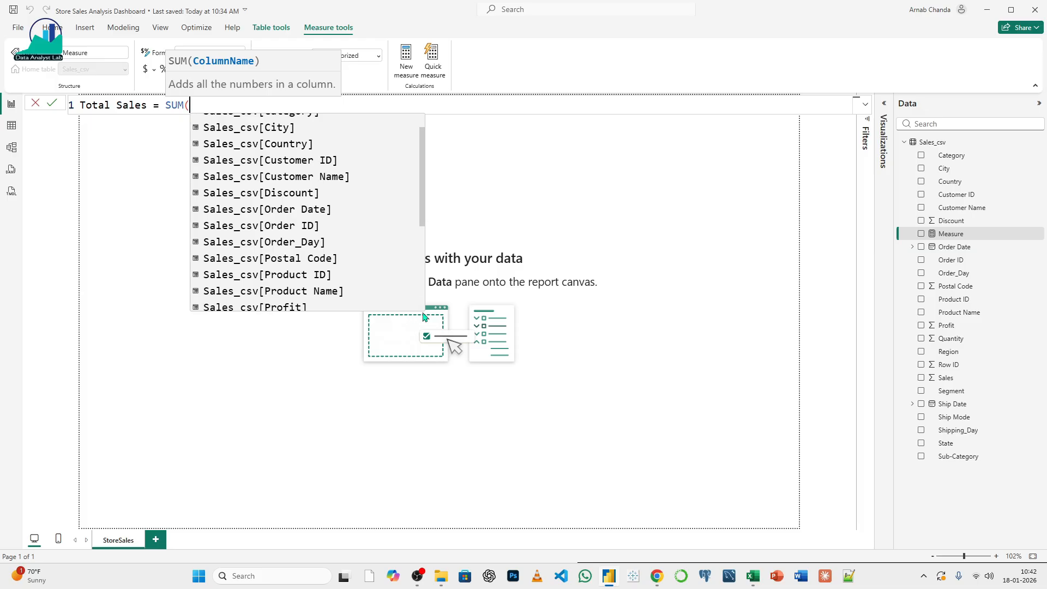
pyautogui.moveTo(425, 311); pyautogui.dragTo(527, 474)
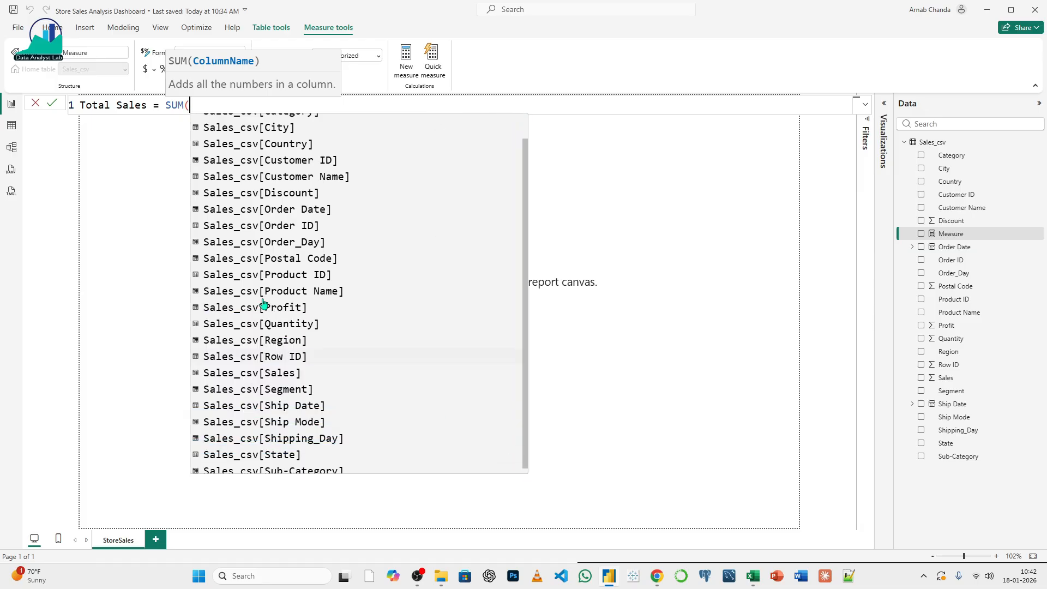
pyautogui.click(262, 368)
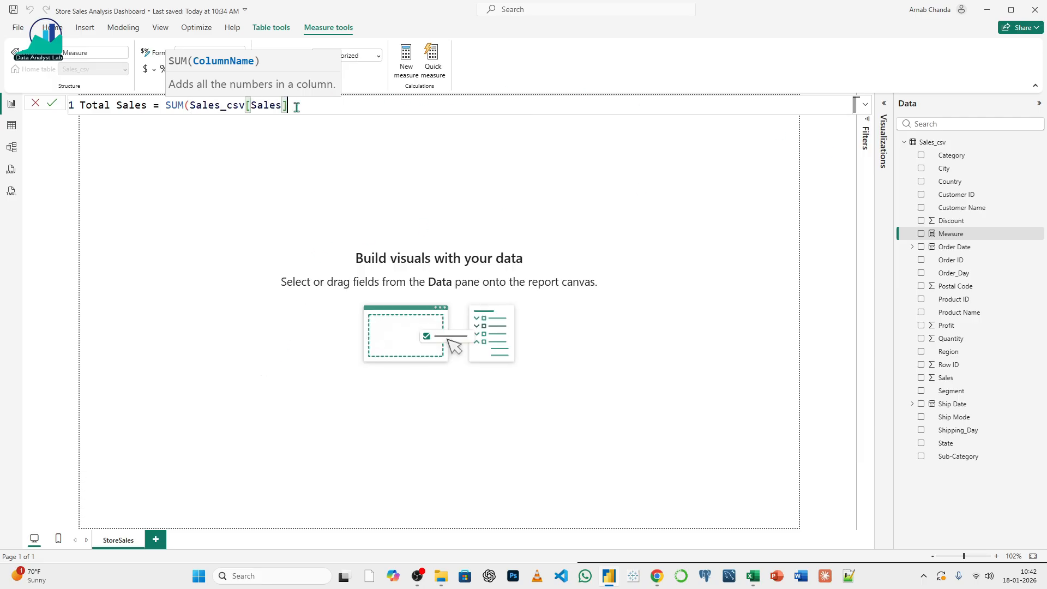
pyautogui.write(')')
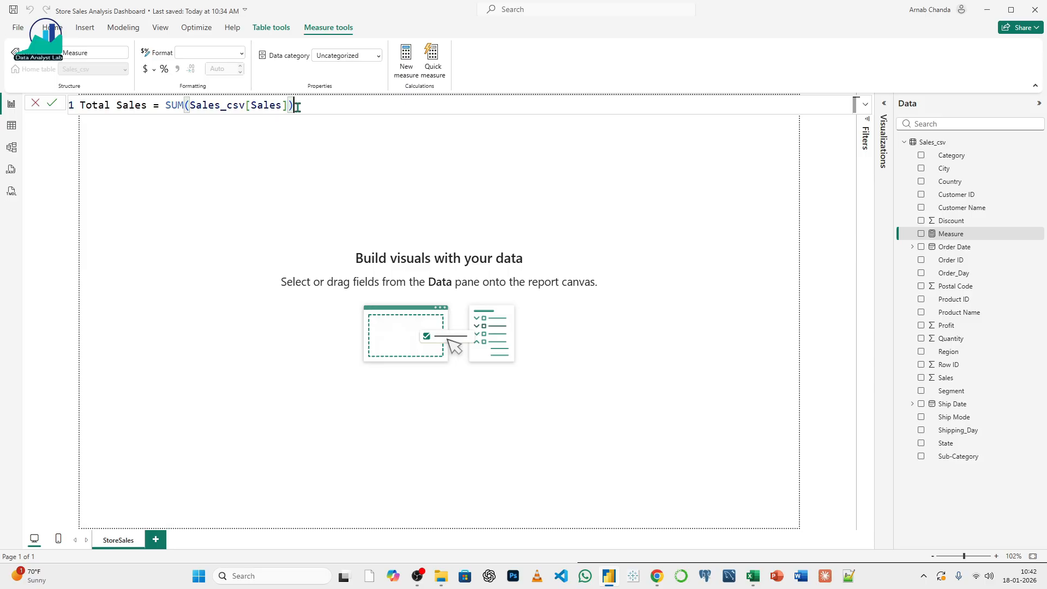
pyautogui.press('Return')
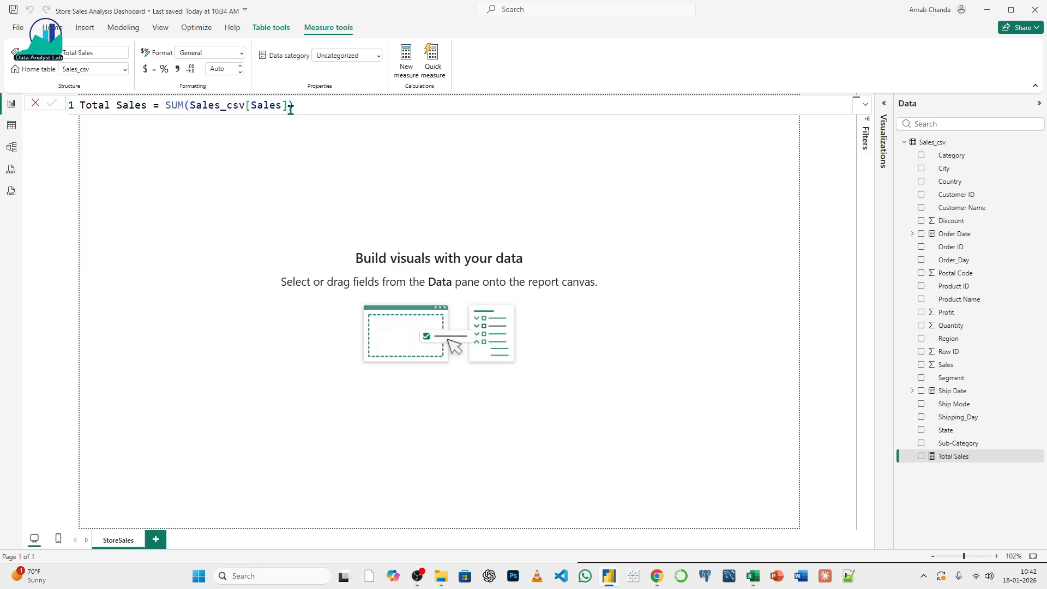
pyautogui.click(37, 105)
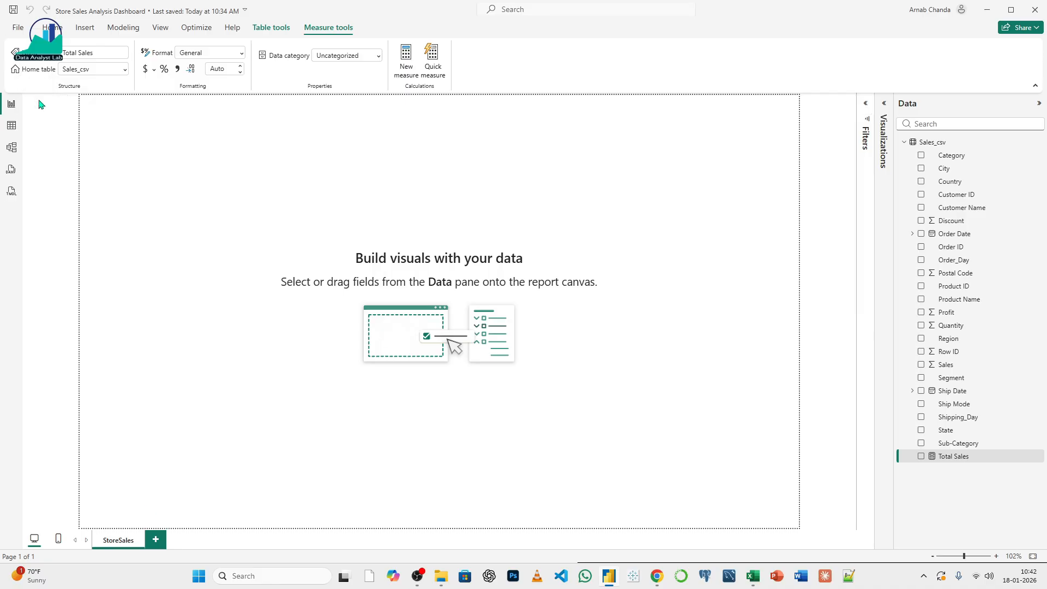
# - Add a card visual near the upper-left corner of the StoreSales page and make it smaller
pyautogui.click(883, 105)
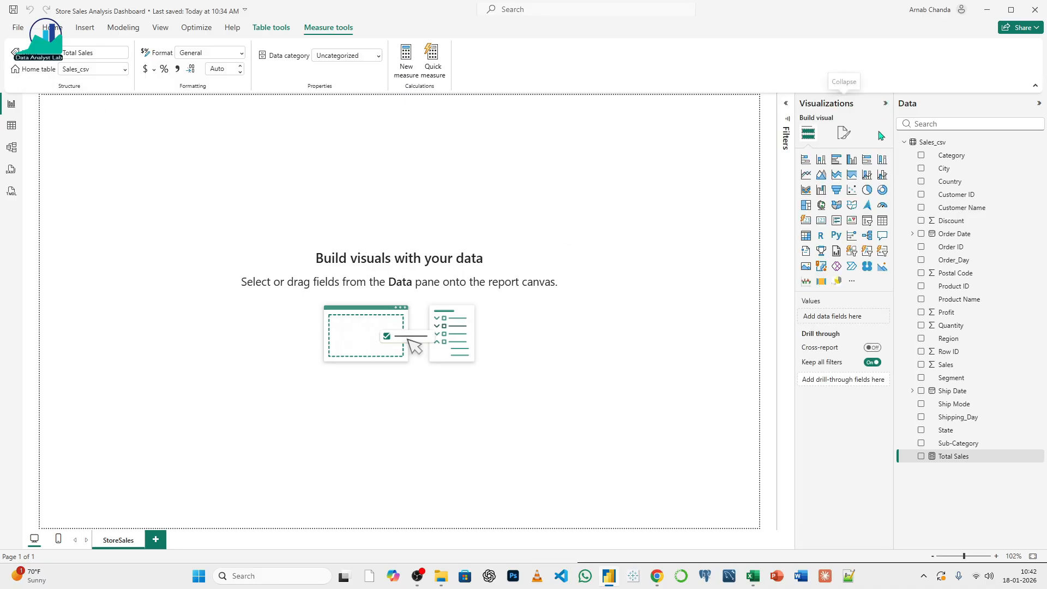
pyautogui.click(820, 221)
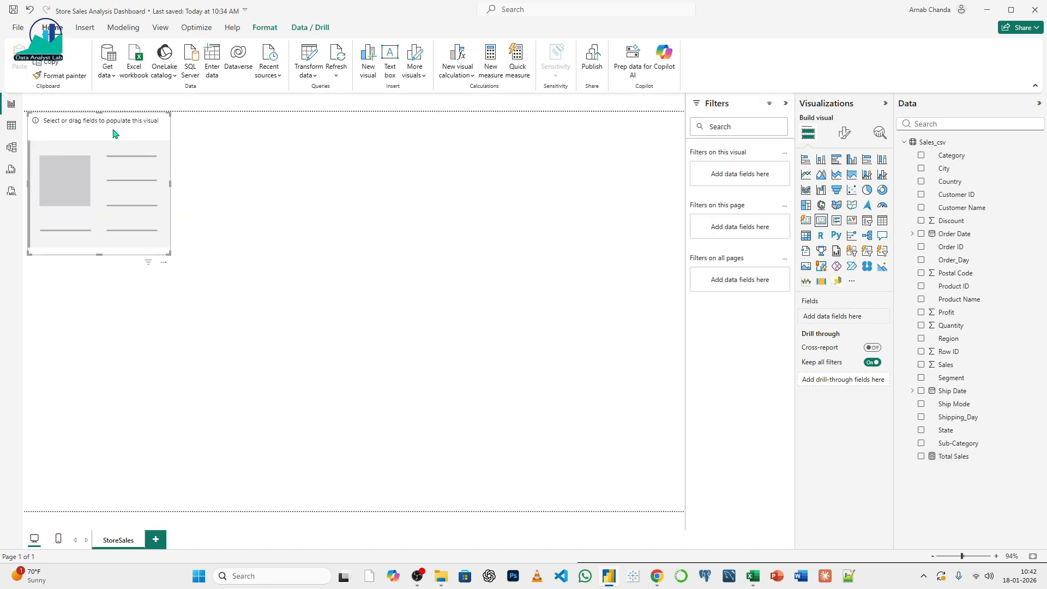
pyautogui.click(226, 276)
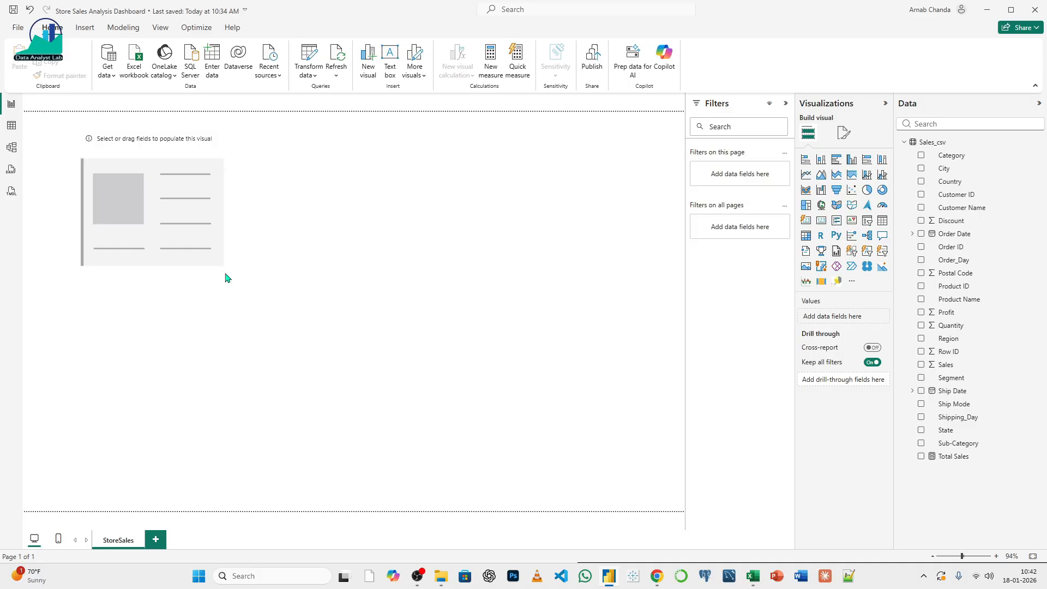
pyautogui.click(218, 269)
pyautogui.moveTo(224, 270); pyautogui.dragTo(190, 231)
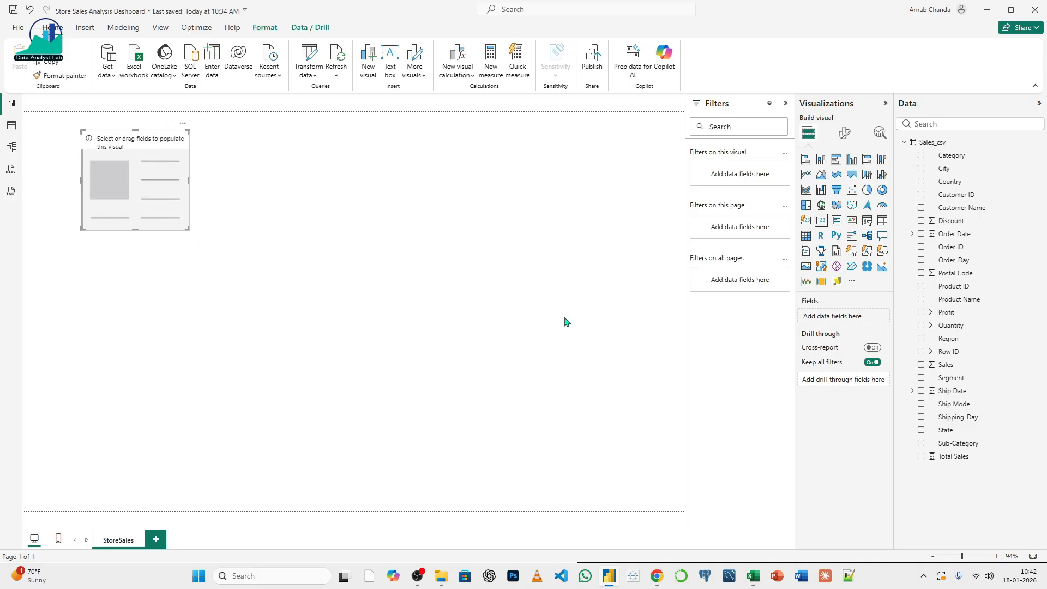
# - Show the Total Sales measure in the card, reduce the card's height and collapse the filters
pyautogui.moveTo(949, 456); pyautogui.dragTo(819, 321)
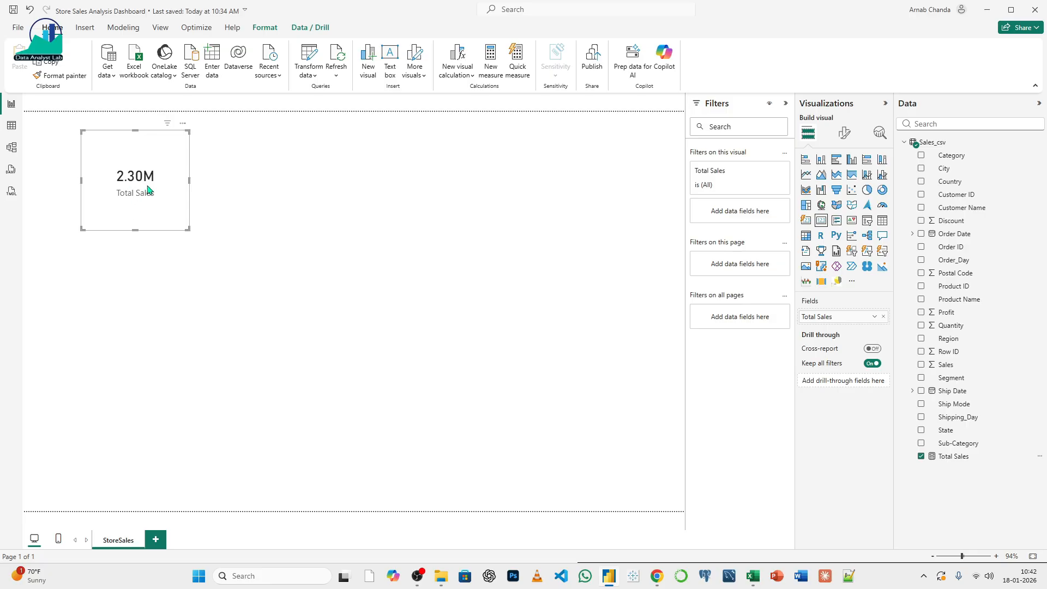
pyautogui.moveTo(188, 229); pyautogui.dragTo(185, 188)
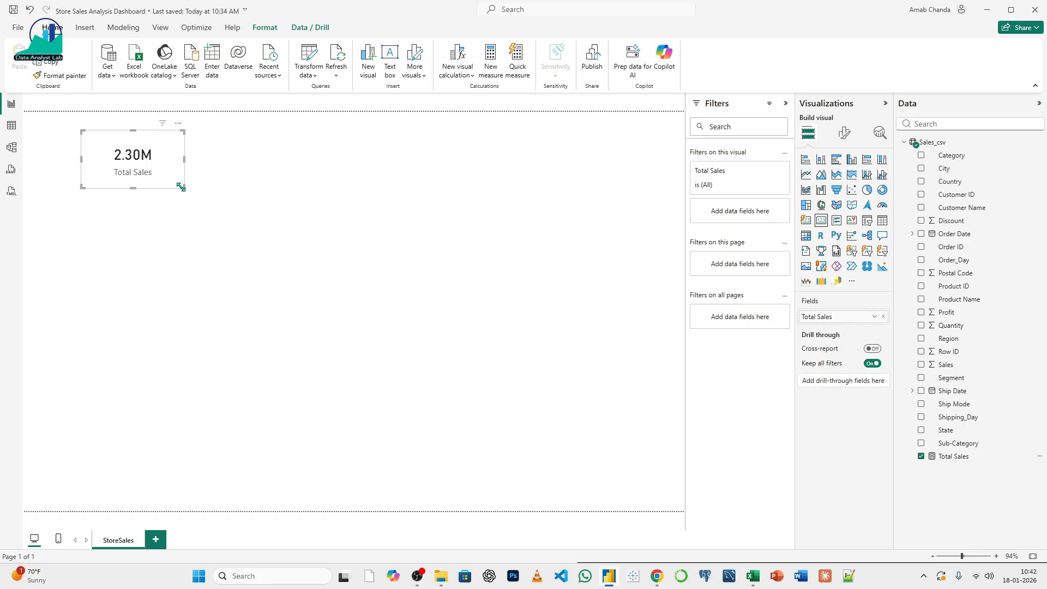
pyautogui.click(785, 105)
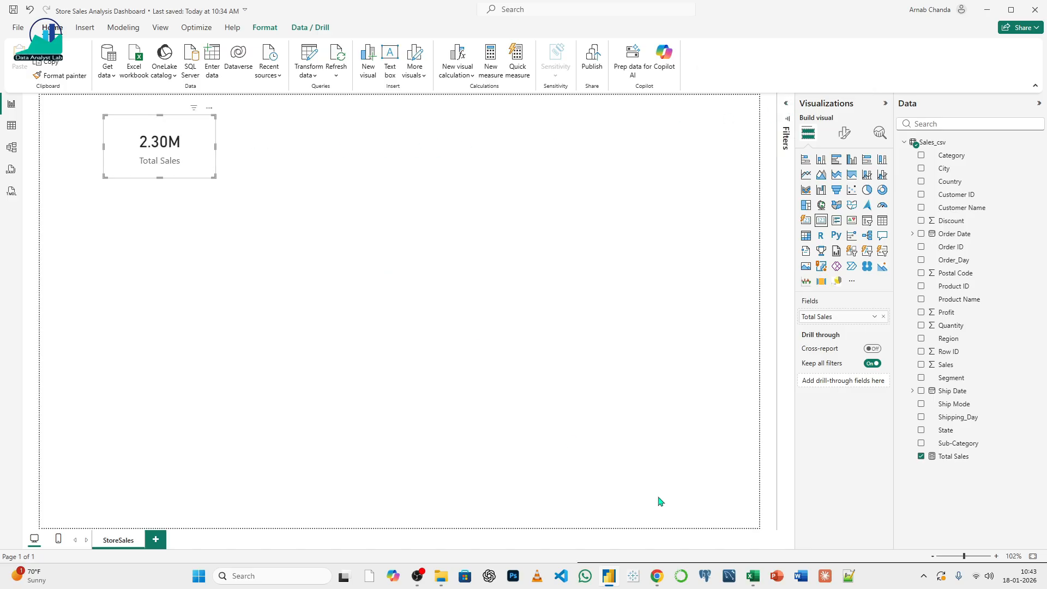
# - Check the KPI Queries in the PDF in Chrome, return to Power BI and place a copy of the Total Sales card beside the original
pyautogui.click(656, 576)
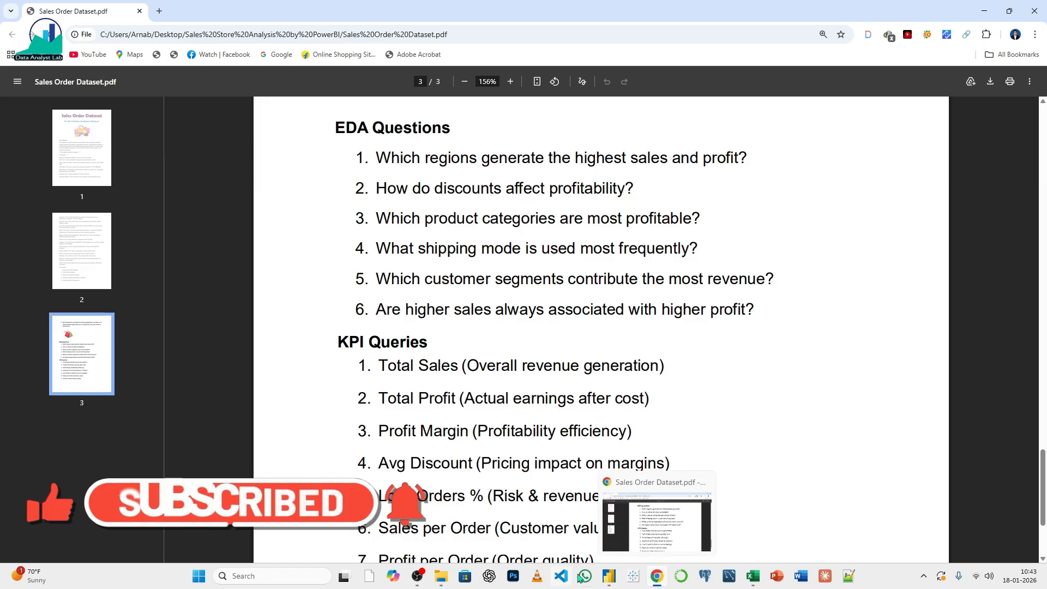
pyautogui.click(610, 580)
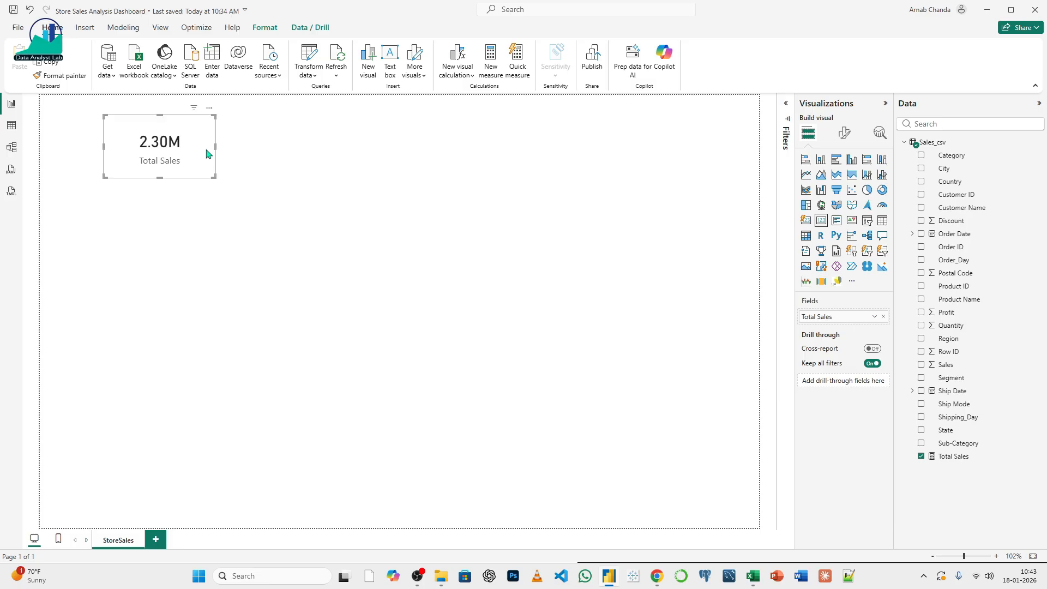
pyautogui.hotkey('ctrl', 'c')
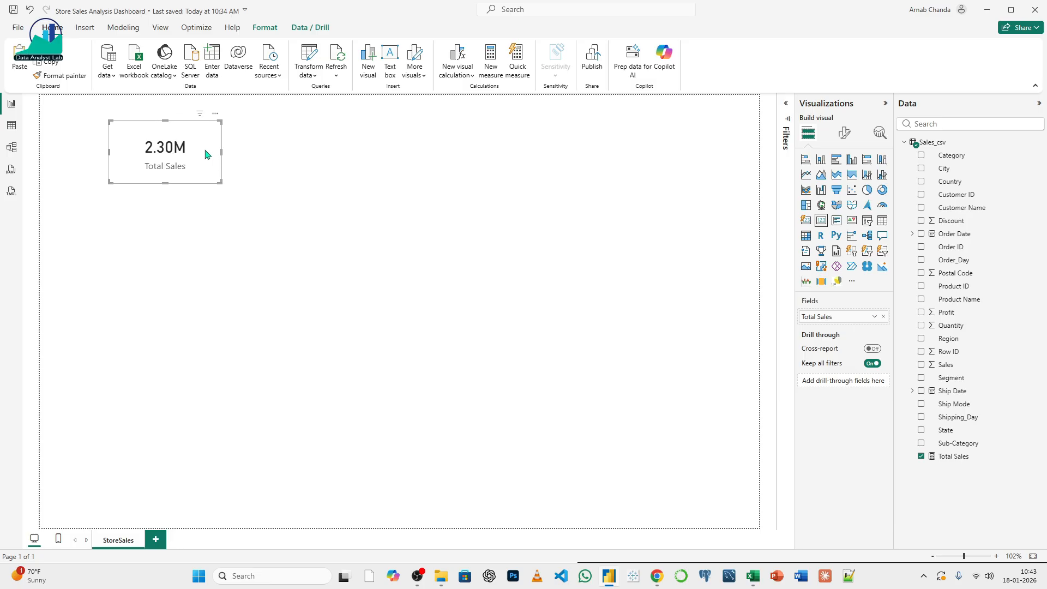
pyautogui.hotkey('ctrl', 'v')
pyautogui.moveTo(322, 152); pyautogui.dragTo(289, 144)
pyautogui.click(170, 153)
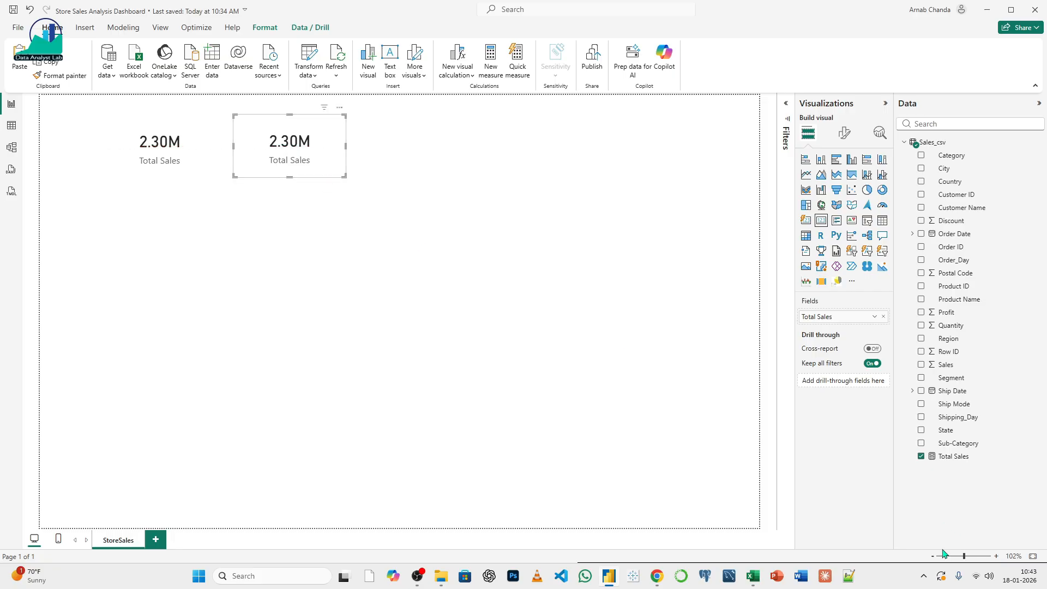
# - Start a new measure in Sales_csv named Total Profit and begin its formula with the SUM function
pyautogui.rightClick(938, 143)
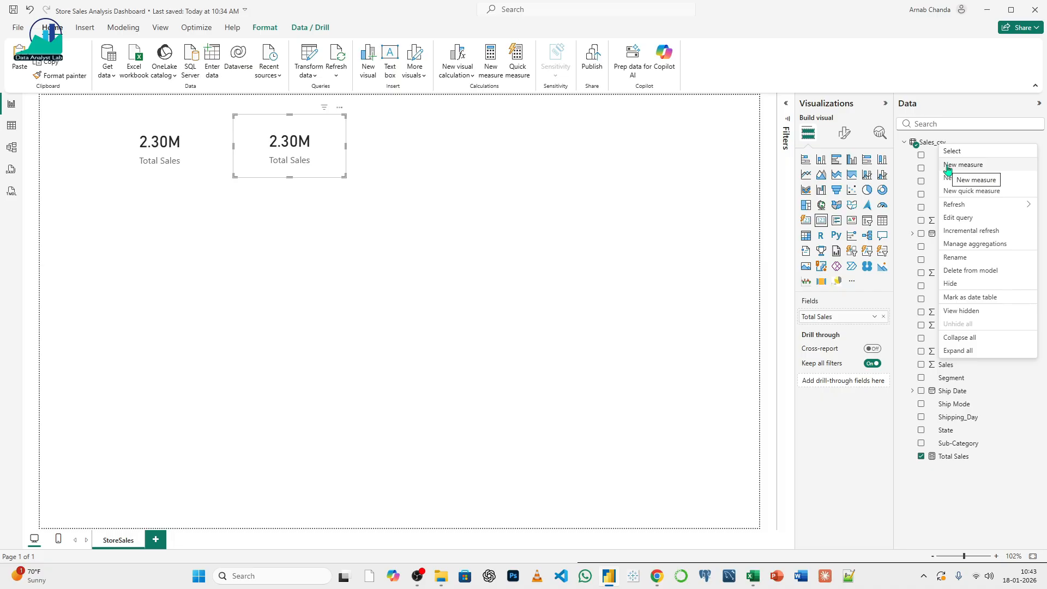
pyautogui.click(948, 165)
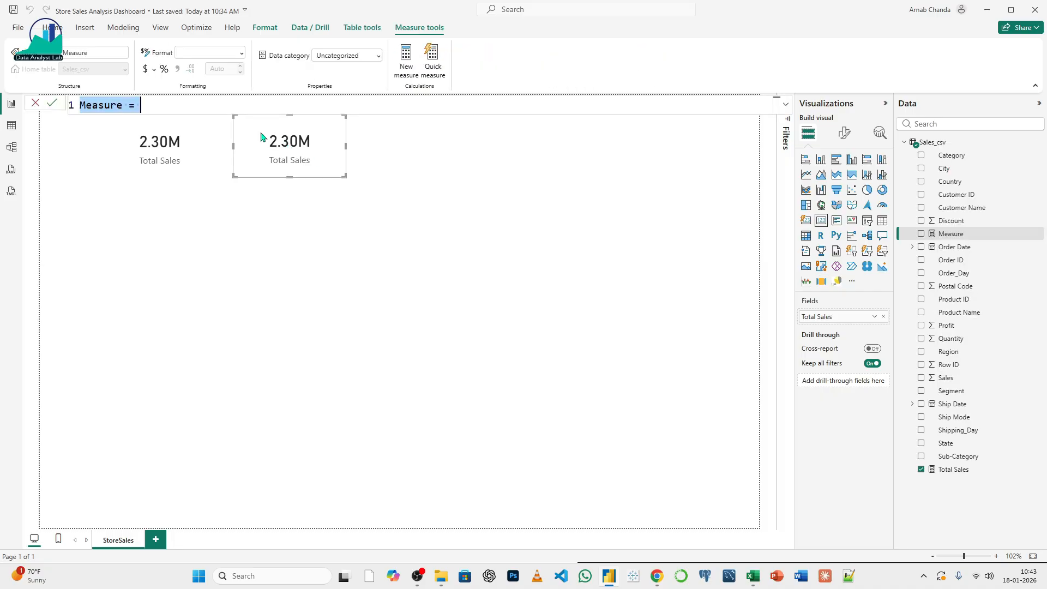
pyautogui.write('T')
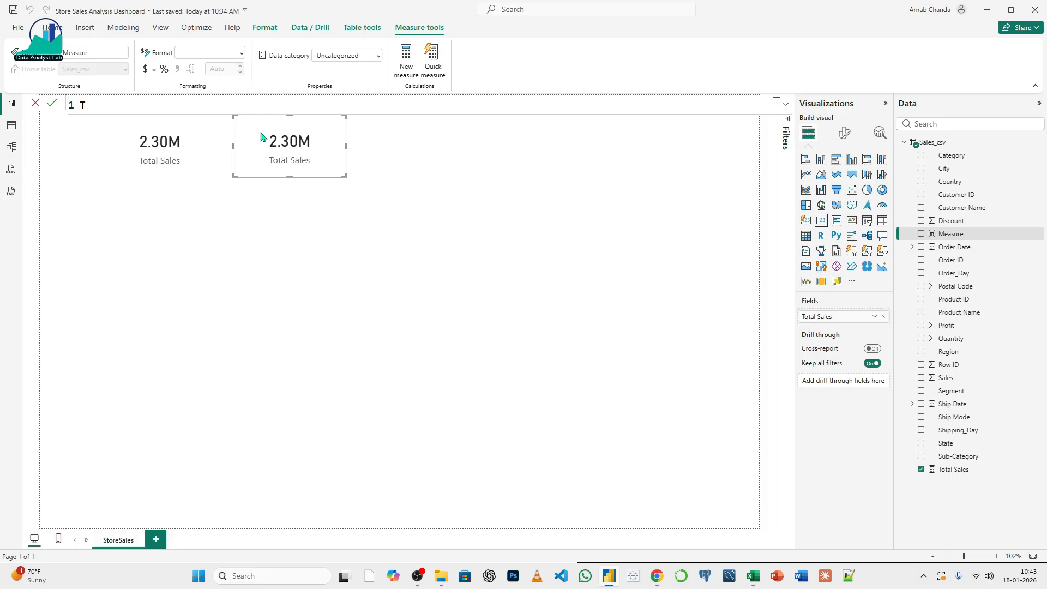
pyautogui.write('otal Profit = SUM')
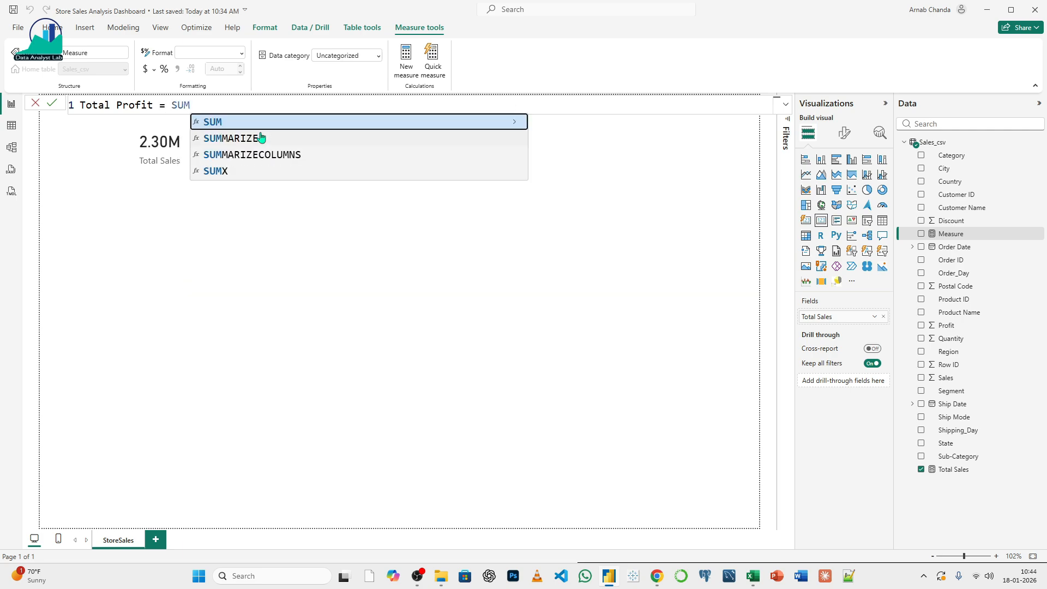
pyautogui.write('(')
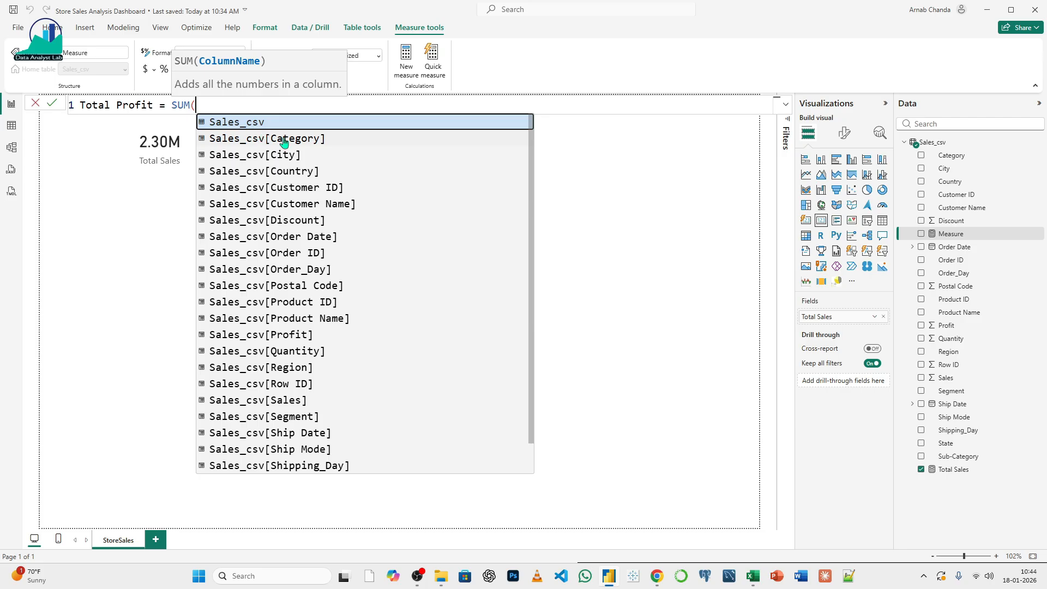
pyautogui.click(291, 402)
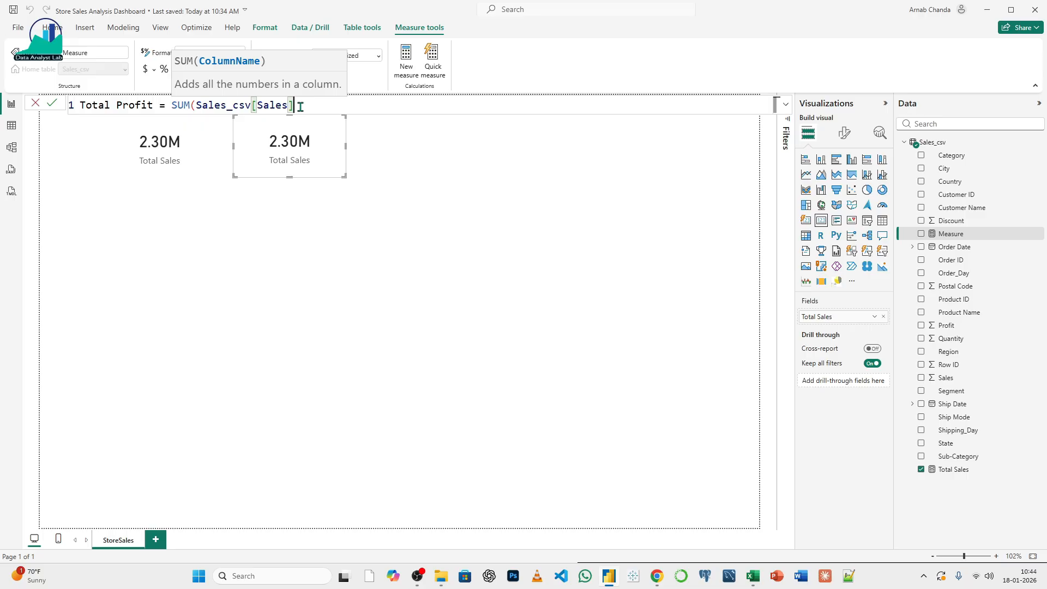
pyautogui.press('BackSpace')
pyautogui.press('BackSpace')
pyautogui.press('BackSpace')
pyautogui.press('BackSpace')
pyautogui.press('BackSpace')
pyautogui.press('BackSpace')
pyautogui.press('BackSpace')
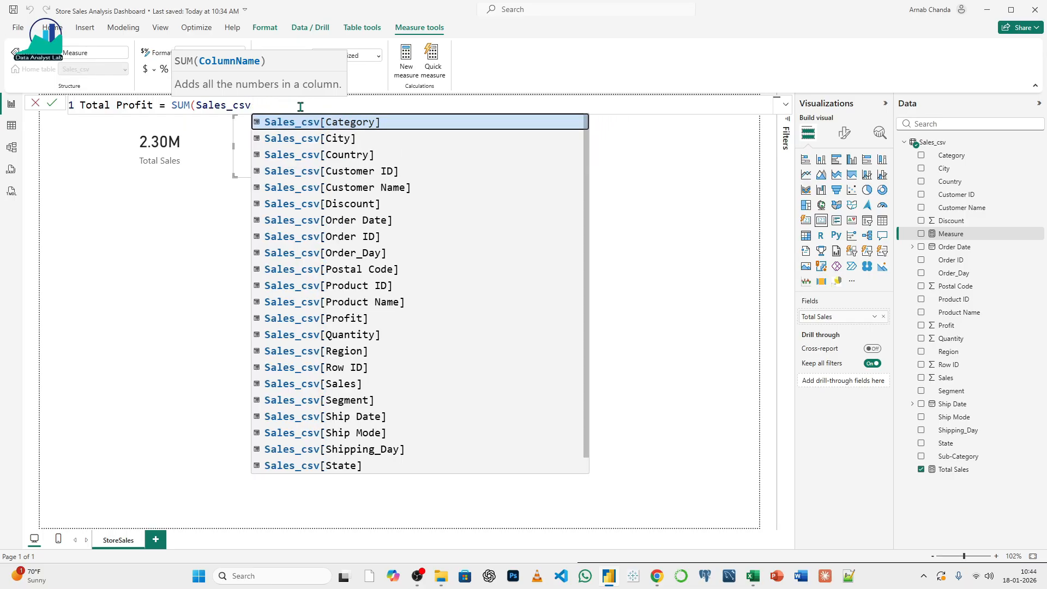
# - Complete the measure as Total Profit = SUM(Sales_csv[Profit]), commit it and replace Total Sales with it in the second card
pyautogui.write('[')
pyautogui.scroll(-1, 388, 431)
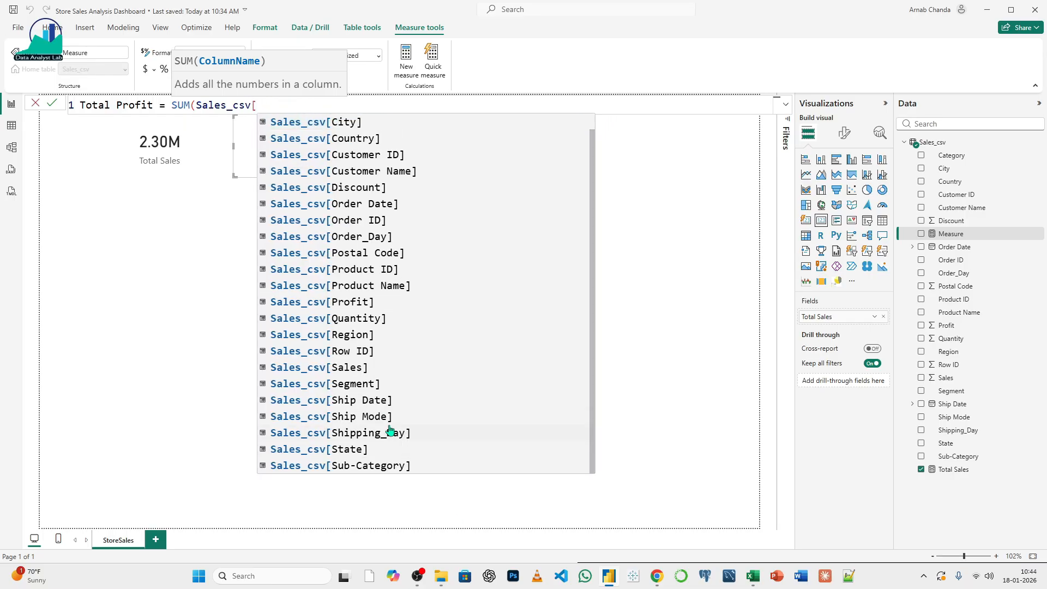
pyautogui.click(351, 302)
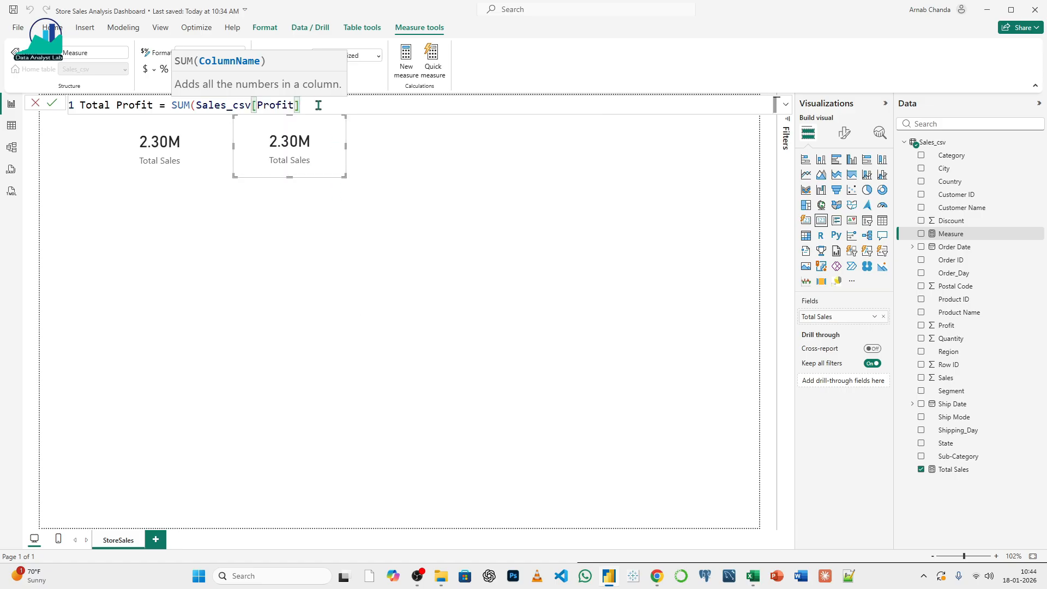
pyautogui.write(')')
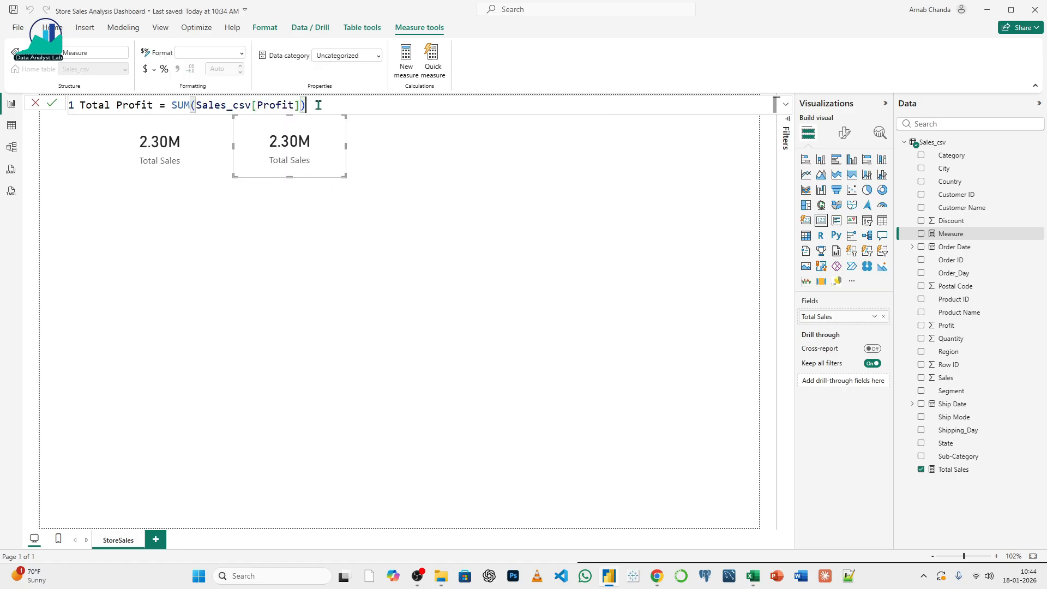
pyautogui.click(52, 104)
pyautogui.click(35, 104)
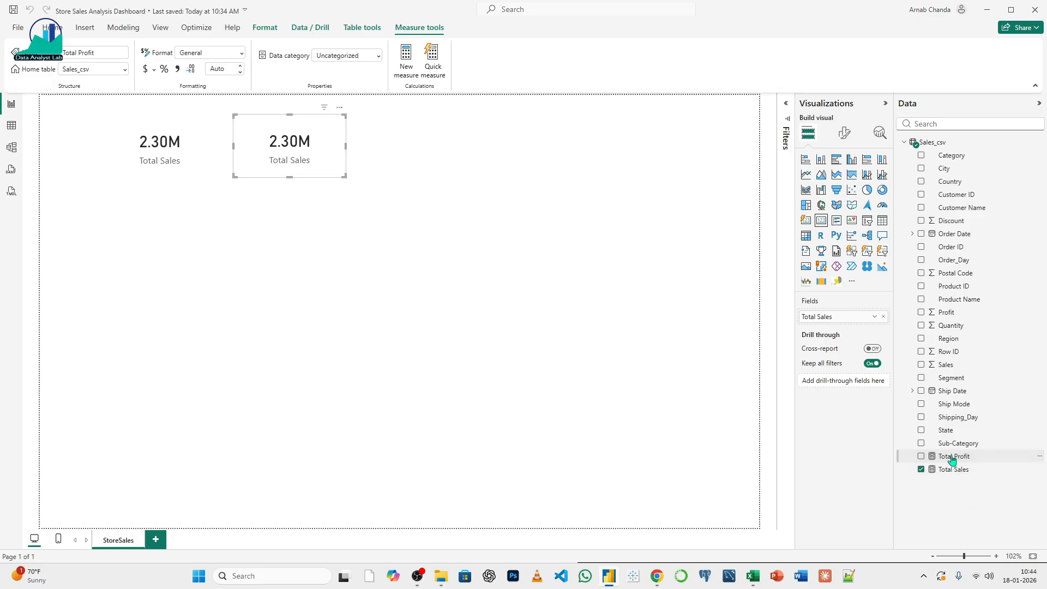
pyautogui.moveTo(951, 459); pyautogui.dragTo(827, 320)
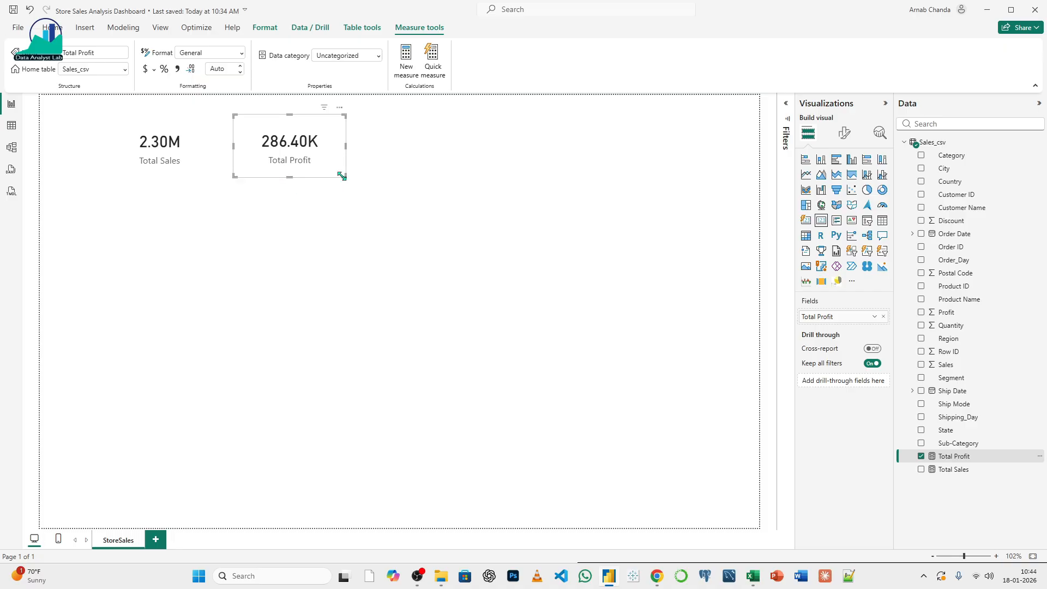
# - Widen the Total Profit card slightly, check the KPI Queries in the PDF in Chrome and return to Power BI
pyautogui.moveTo(345, 176)
pyautogui.mouseDown()
pyautogui.moveTo(363, 190)
pyautogui.moveTo(350, 177)
pyautogui.mouseUp()
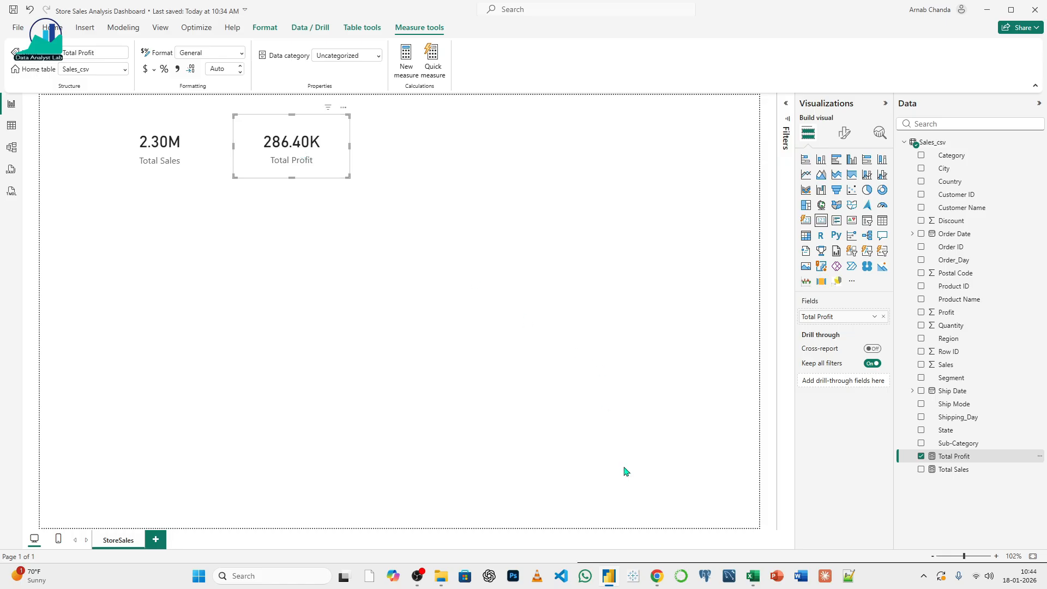
pyautogui.click(657, 576)
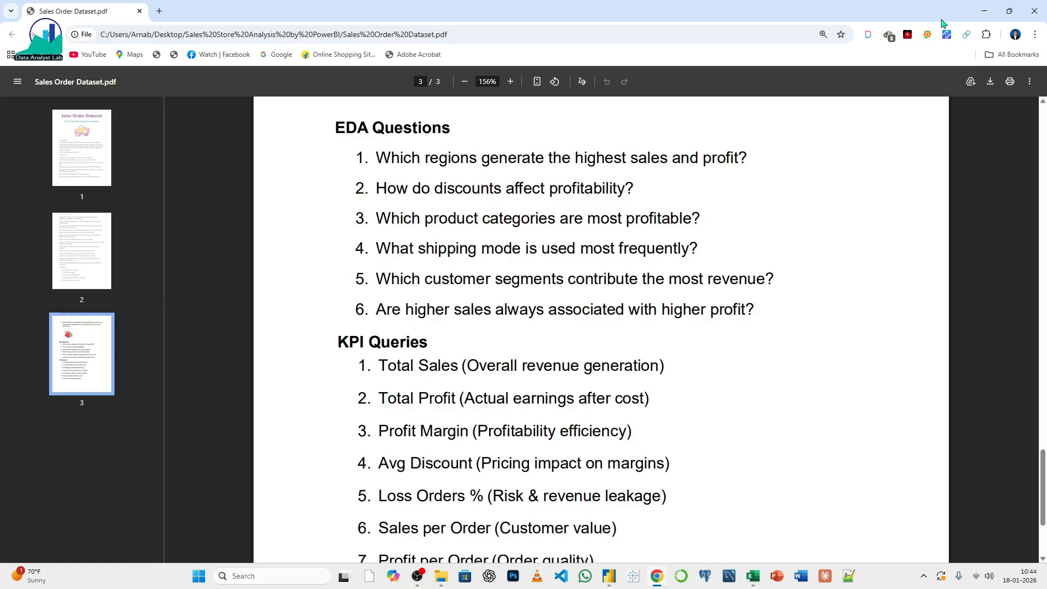
pyautogui.click(984, 11)
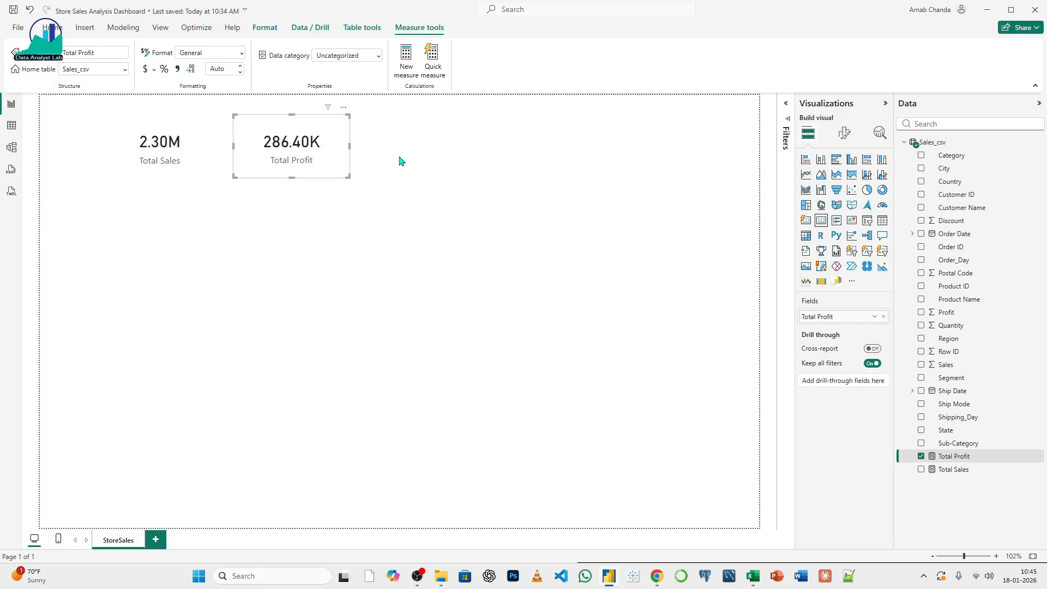
# - Place a copy of the Total Profit card directly beside the original, in line with the other cards
pyautogui.hotkey('ctrl', 'v')
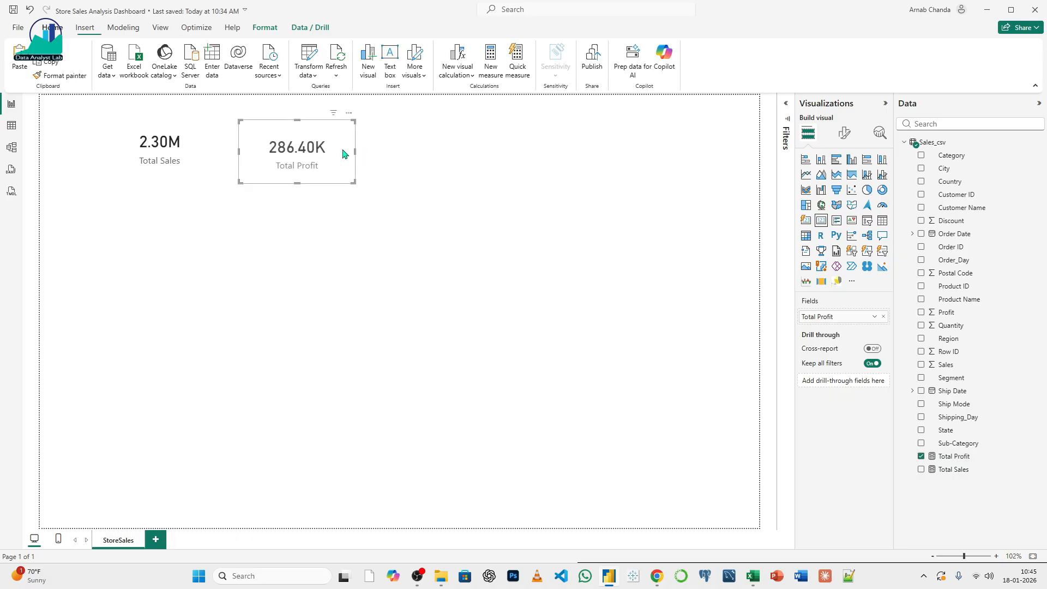
pyautogui.moveTo(342, 150); pyautogui.dragTo(447, 148)
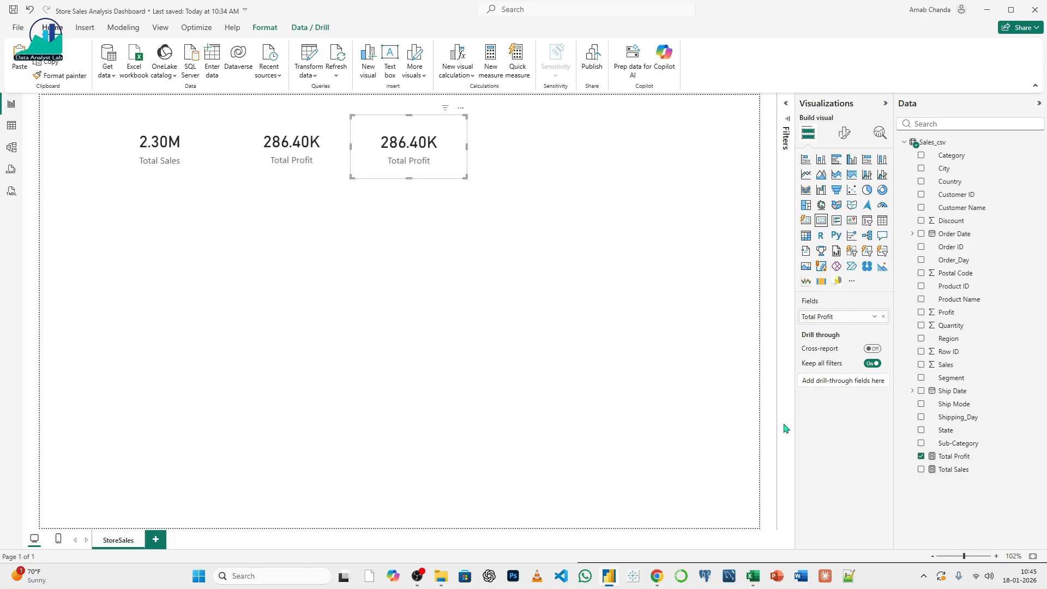
# - Start a new measure in Sales_csv named Profit Margin % and begin its formula with DIVIDE, using [Total Profit] as the numerator
pyautogui.rightClick(938, 143)
pyautogui.click(954, 162)
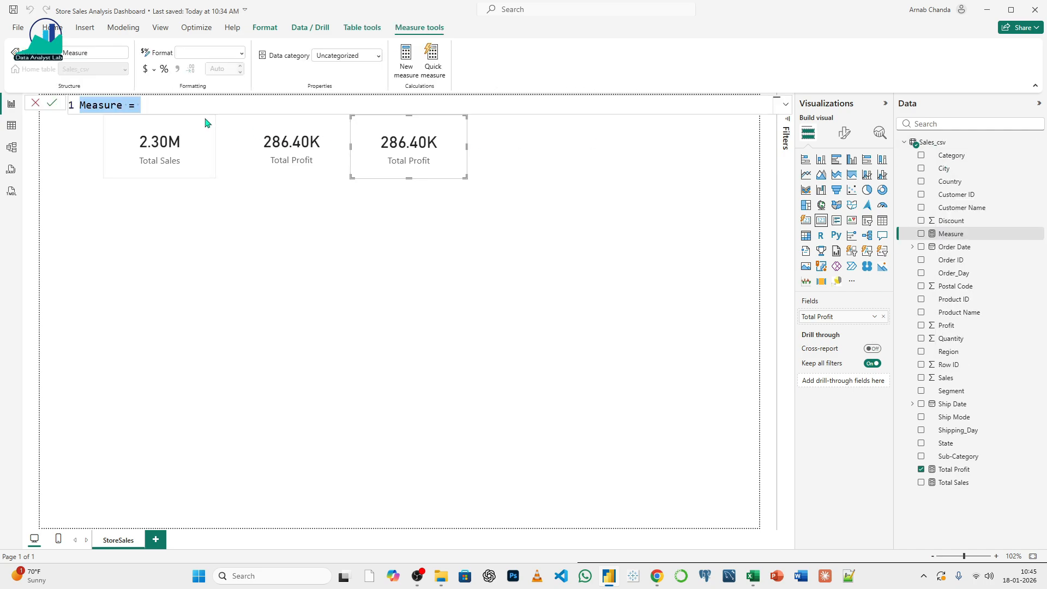
pyautogui.write('Pr')
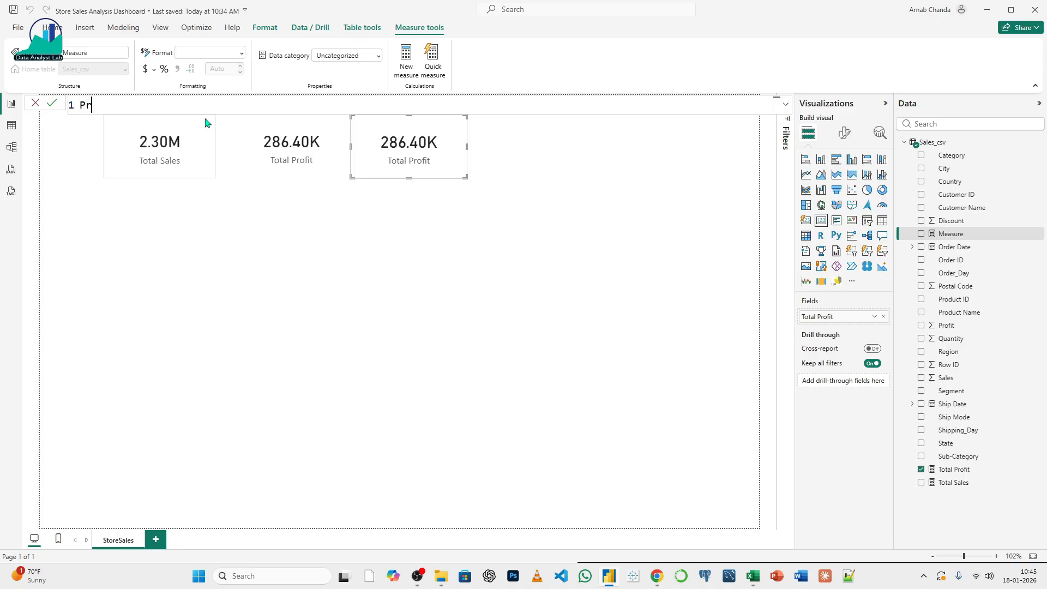
pyautogui.write('ofit Margin % = DI')
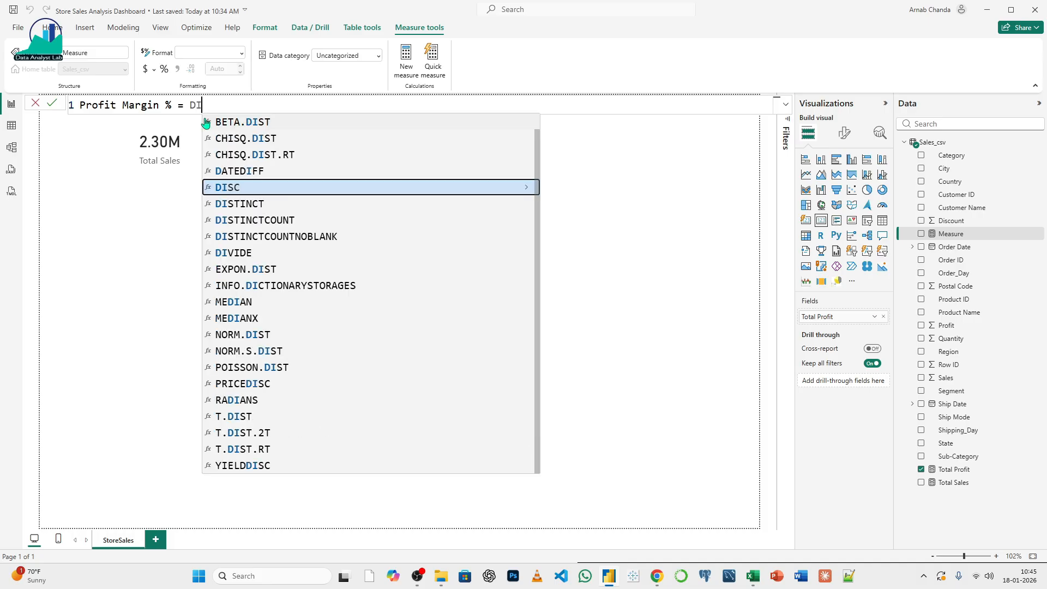
pyautogui.write('VIDE')
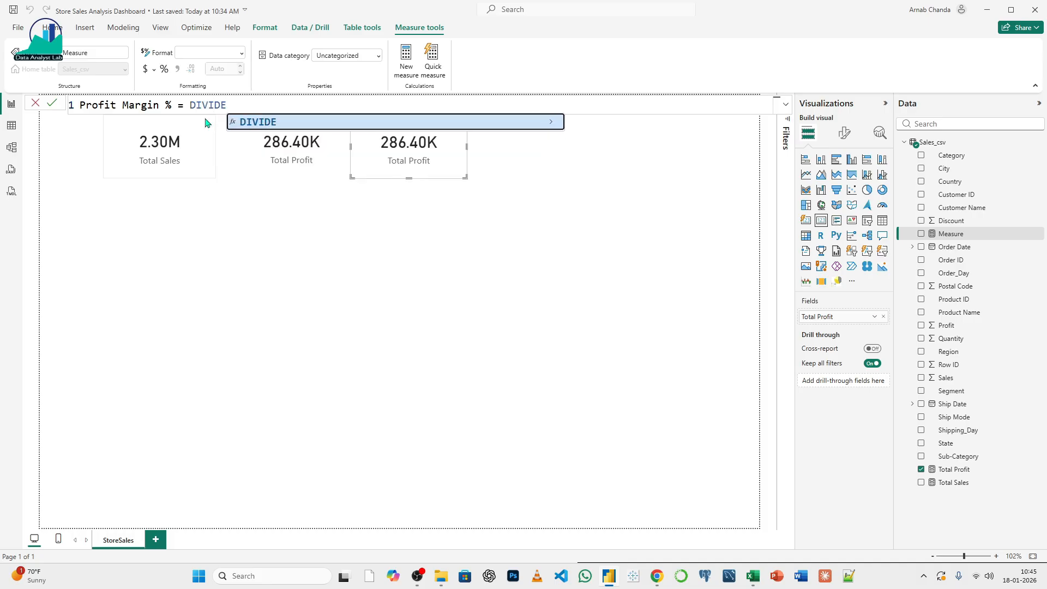
pyautogui.click(253, 123)
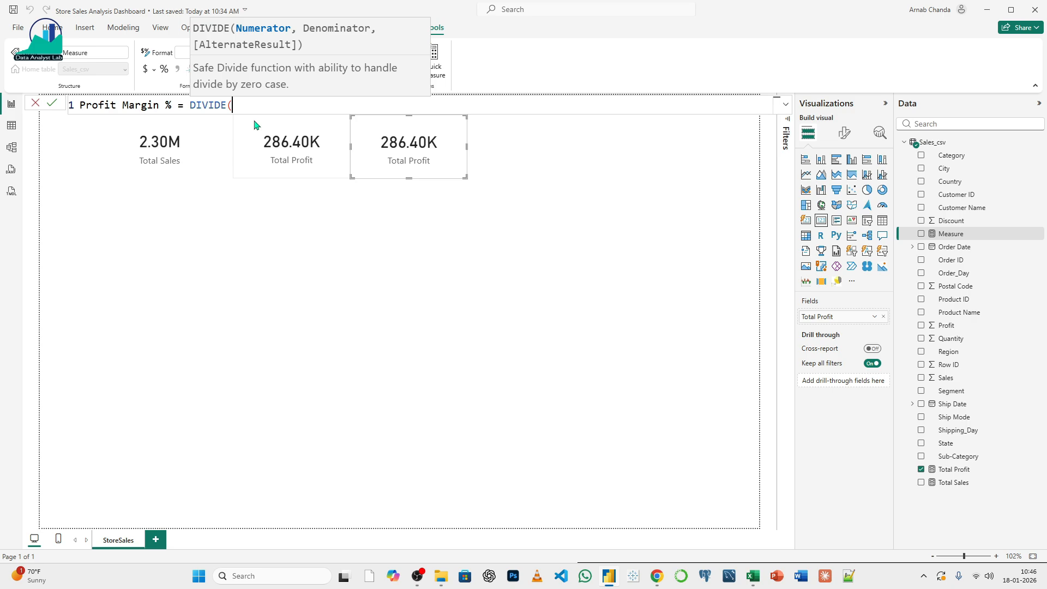
pyautogui.write('T')
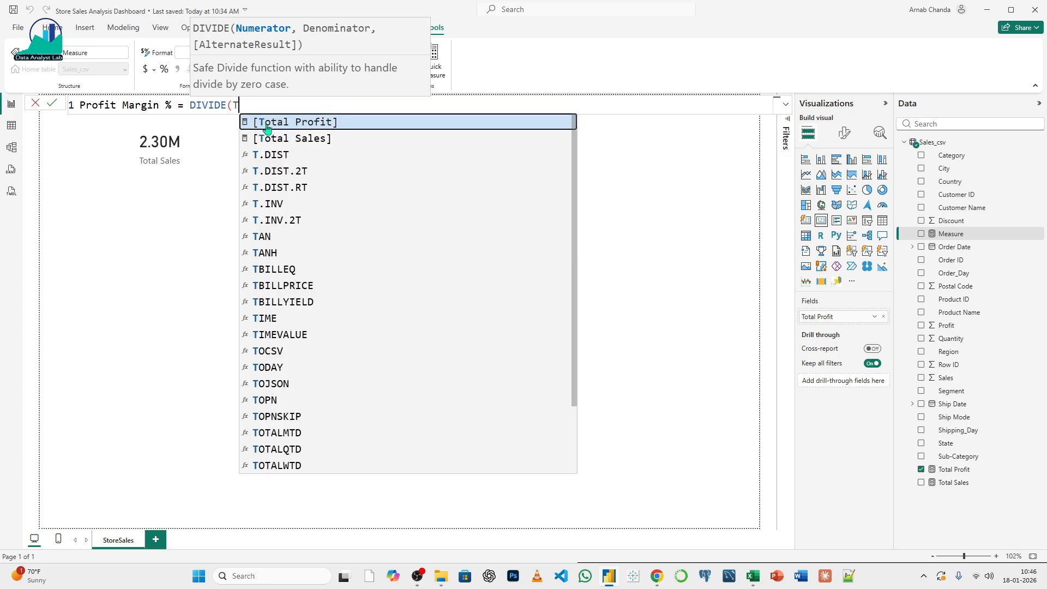
pyautogui.click(255, 123)
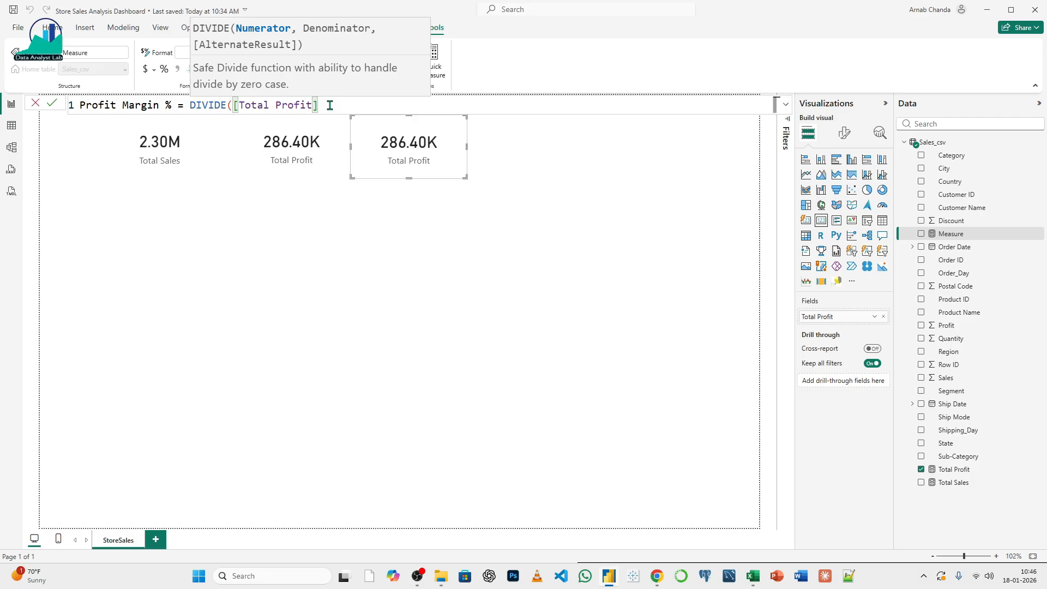
# - Complete the measure as Profit Margin % = DIVIDE([Total Profit],[Total Sales],0), commit it and close the formula bar
pyautogui.write(',')
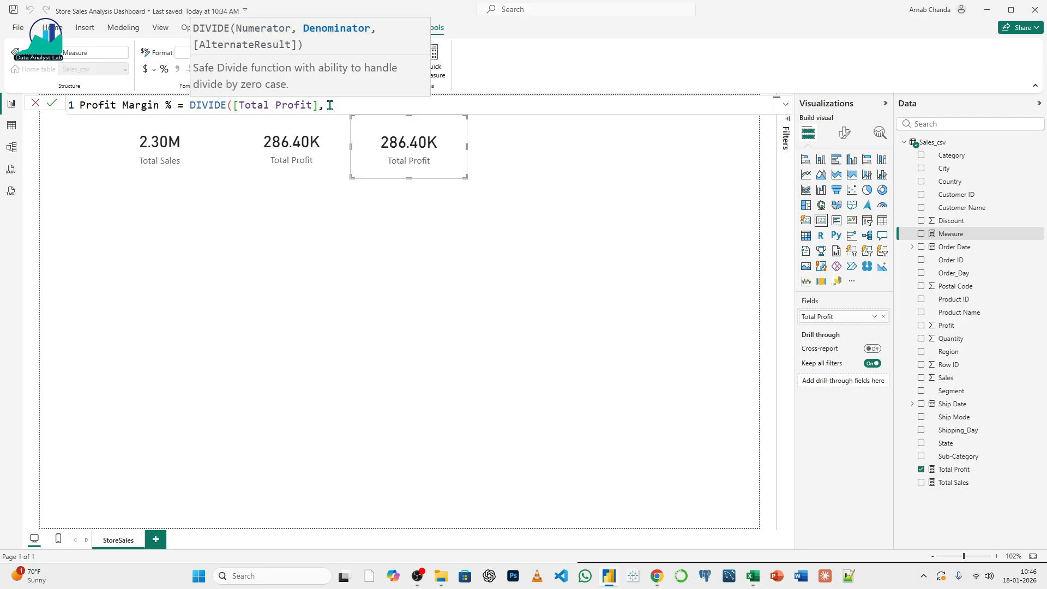
pyautogui.write('[')
pyautogui.click(404, 140)
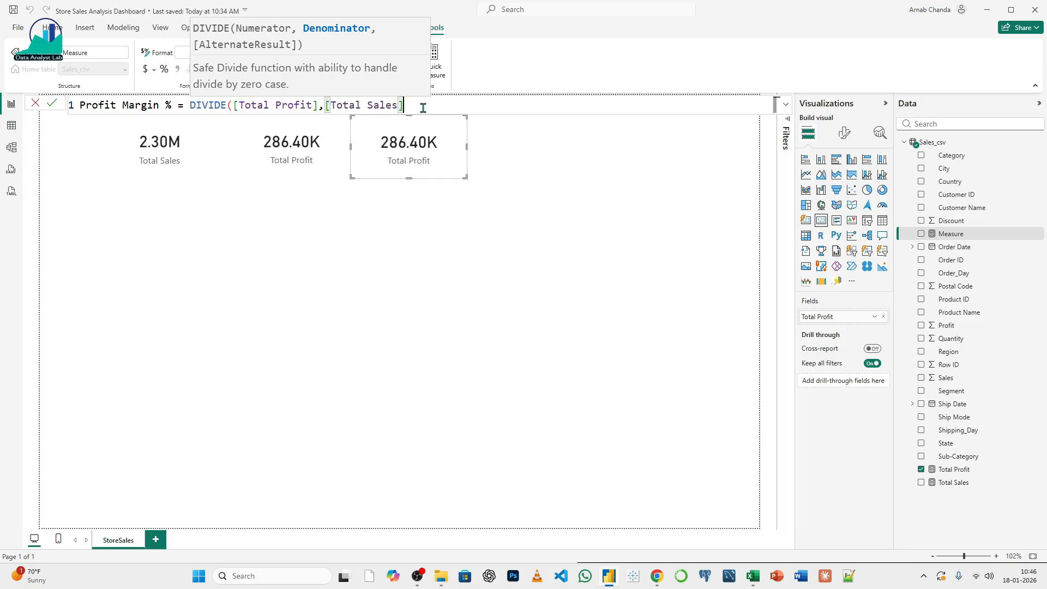
pyautogui.write(',')
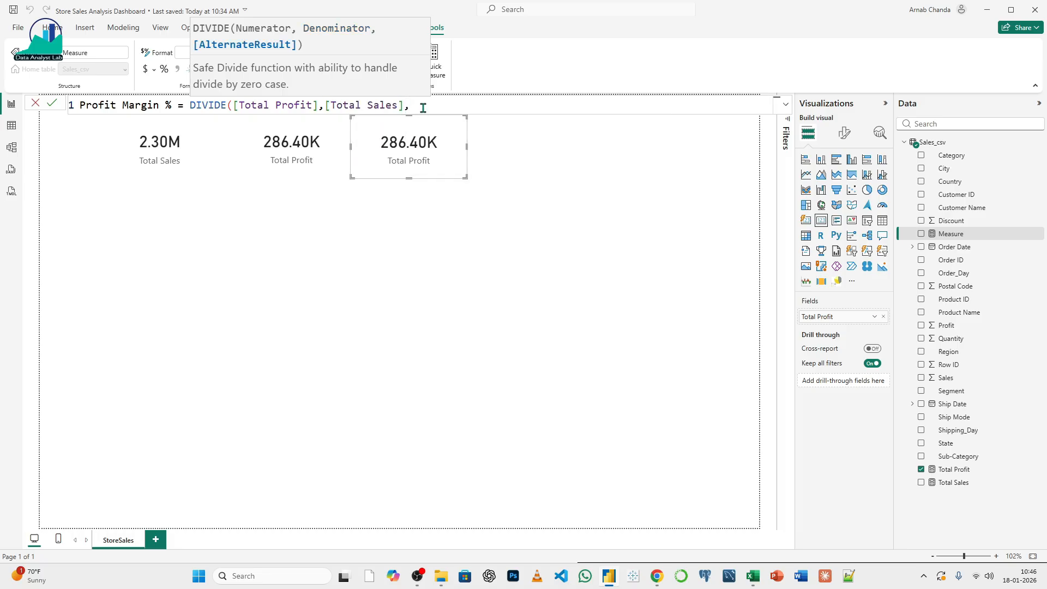
pyautogui.write('0)')
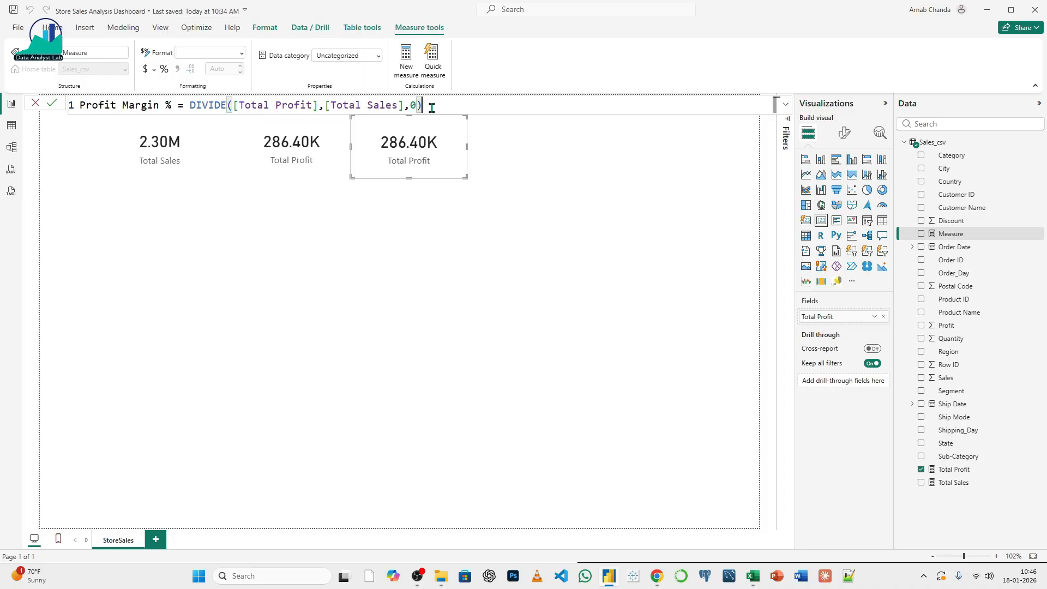
pyautogui.click(52, 102)
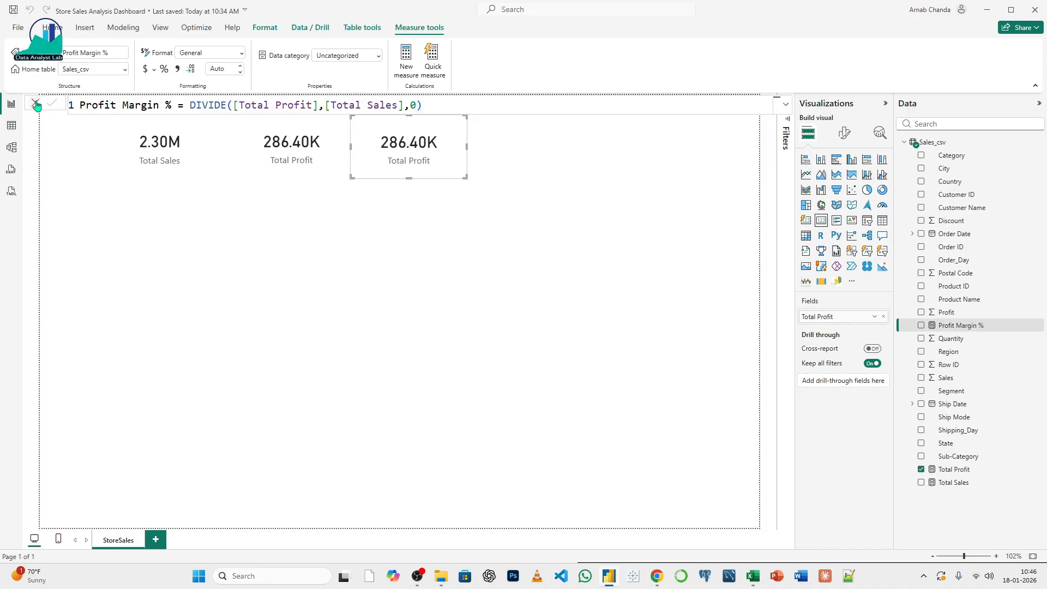
pyautogui.click(33, 104)
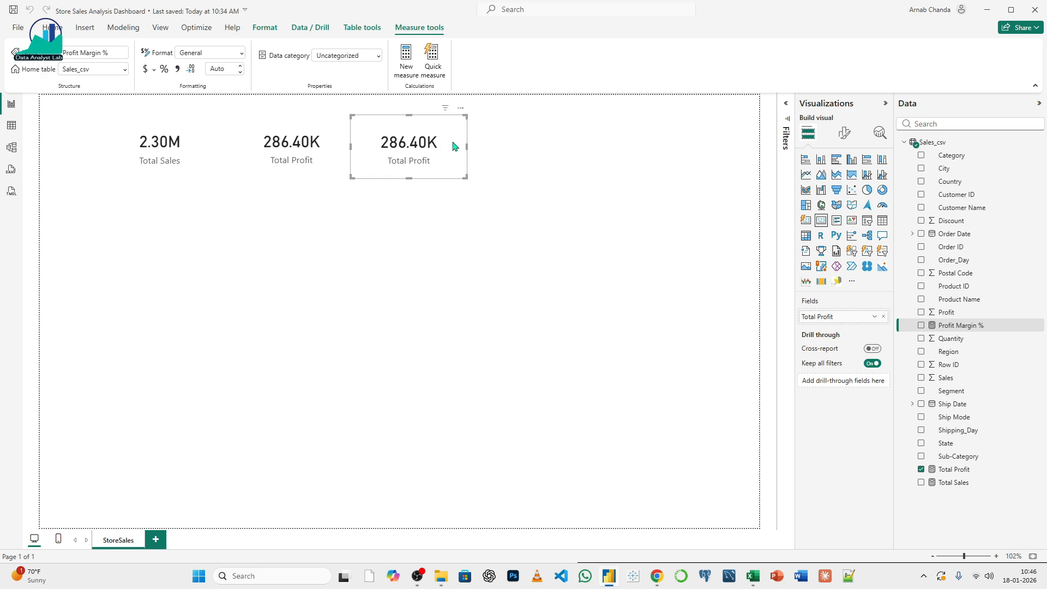
# - Replace Total Profit with Profit Margin % in the third card and format the measure as a percentage with 2 decimal places
pyautogui.moveTo(967, 326); pyautogui.dragTo(818, 317)
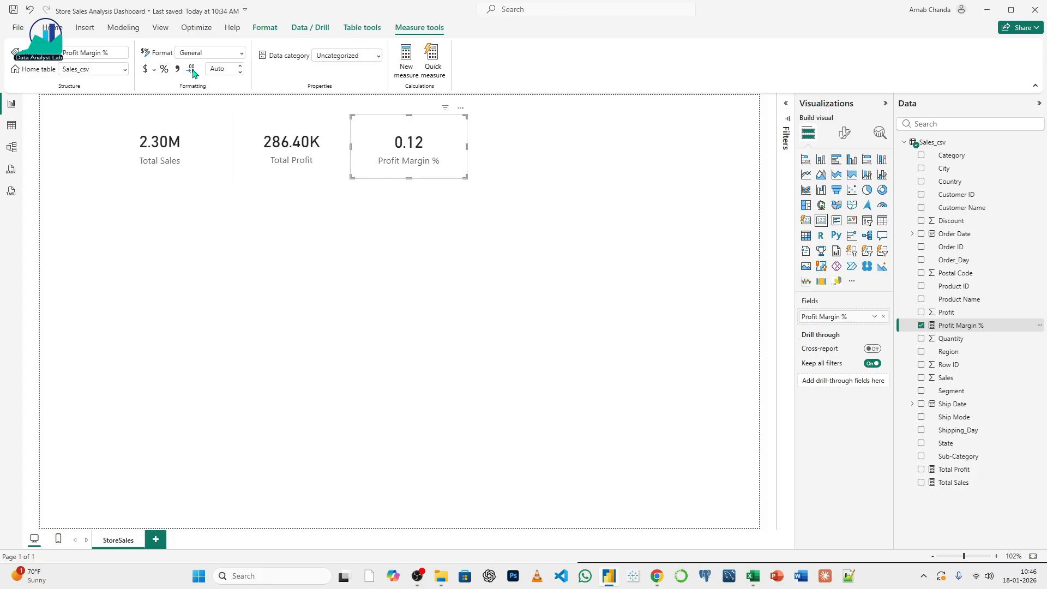
pyautogui.click(241, 66)
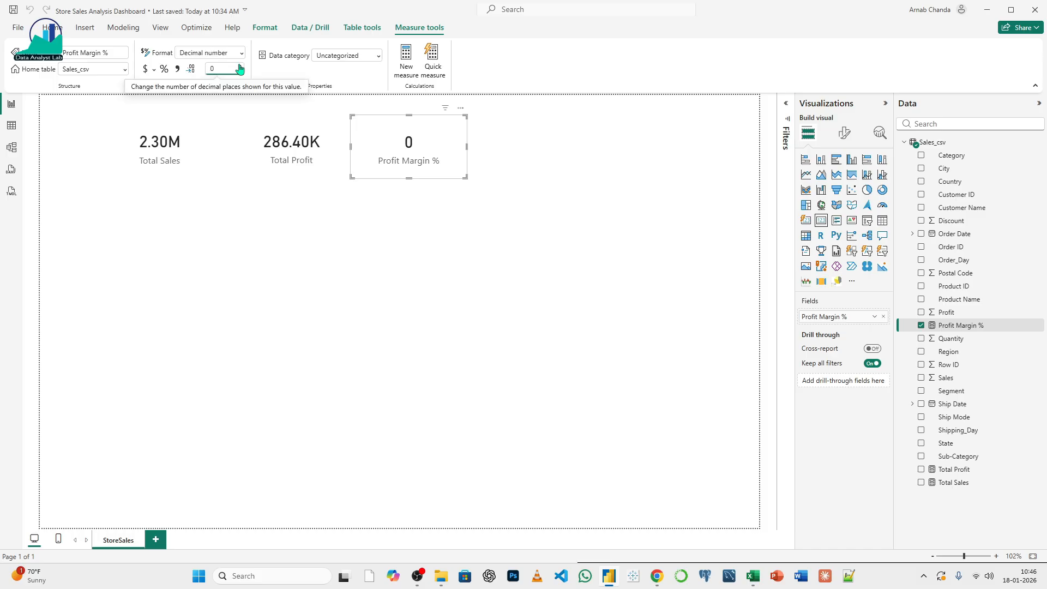
pyautogui.click(240, 66)
pyautogui.click(240, 66)
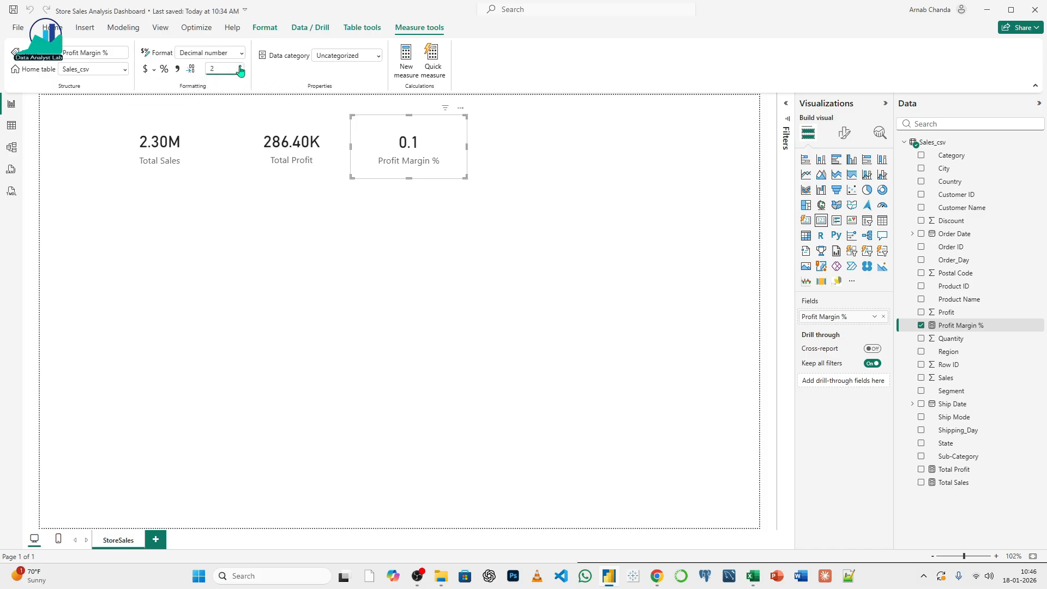
pyautogui.click(163, 69)
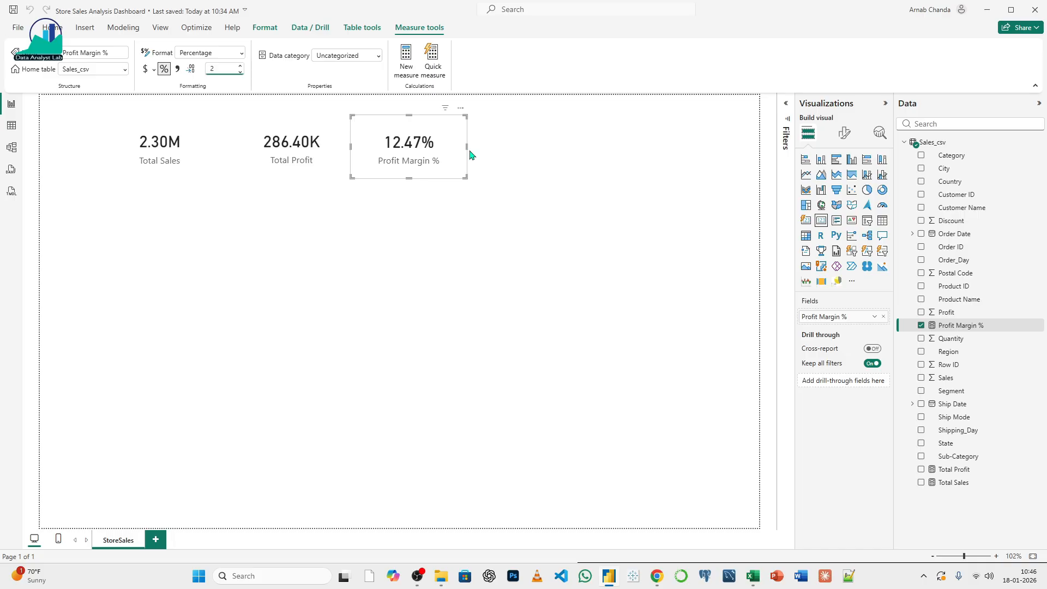
# - Check the rest of the KPI Queries in the PDF in Chrome, return to Power BI and place a copy of the Profit Margin % card beside the original
pyautogui.click(656, 576)
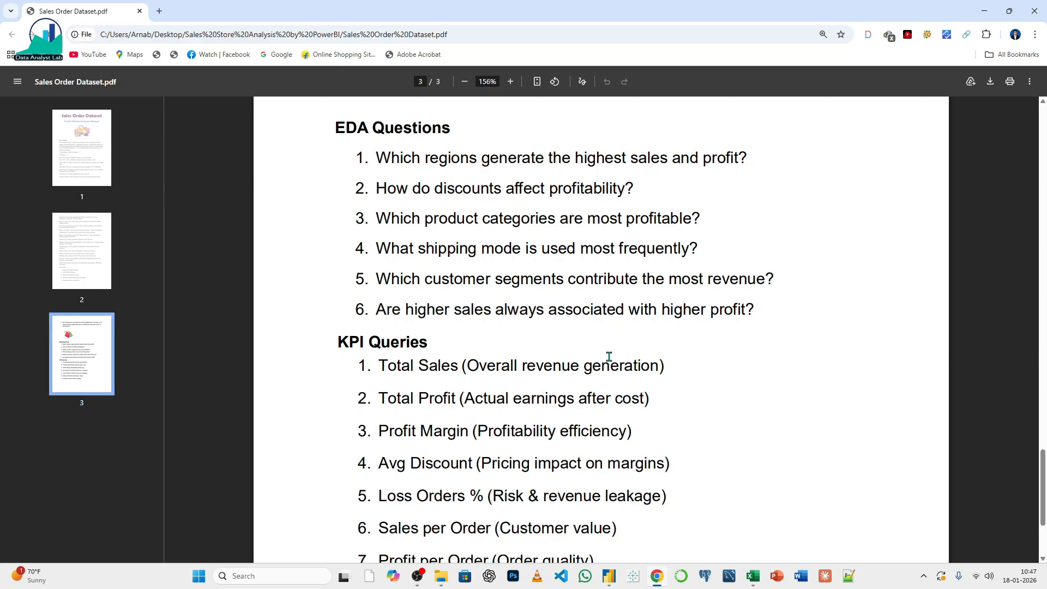
pyautogui.scroll(-3, 597, 384)
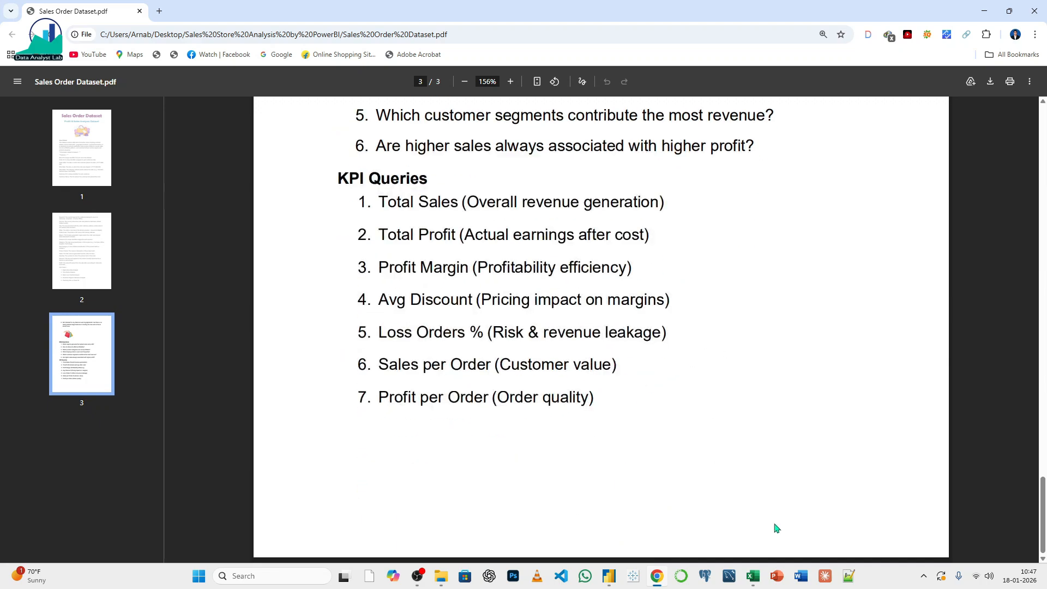
pyautogui.click(611, 579)
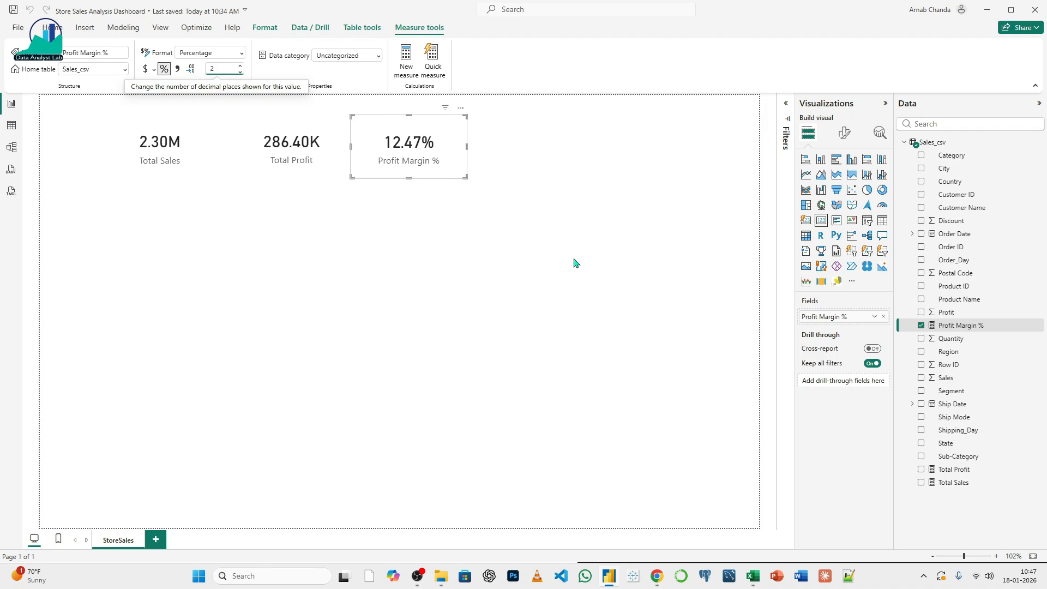
pyautogui.click(499, 159)
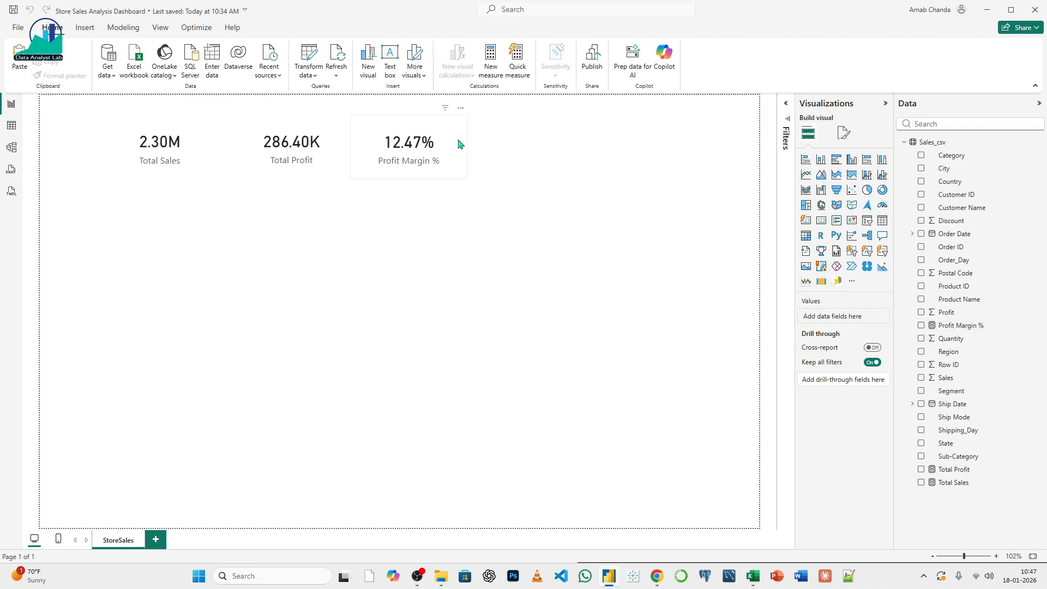
pyautogui.click(458, 144)
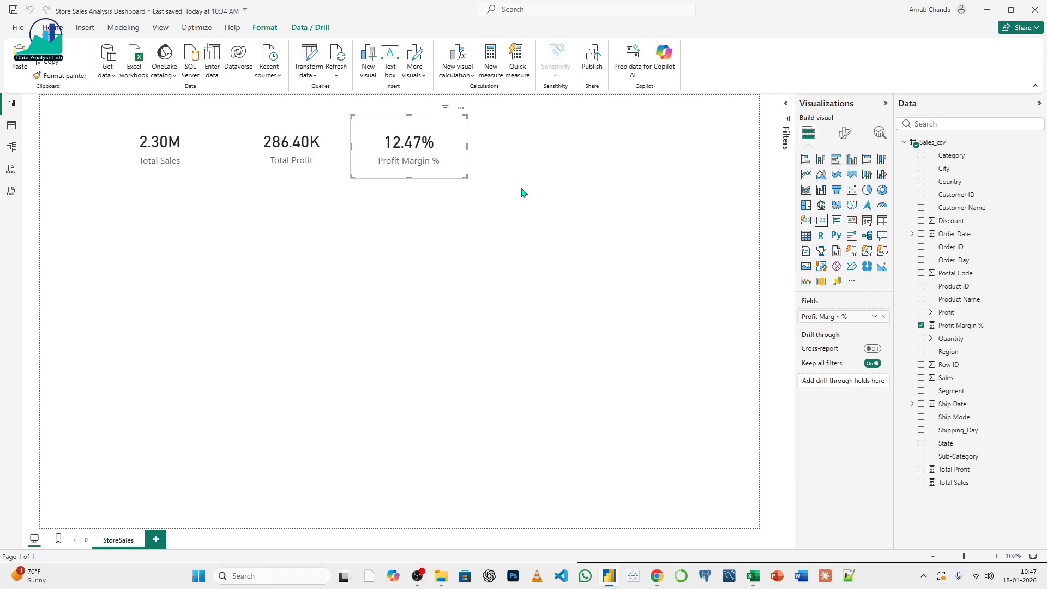
pyautogui.moveTo(452, 147); pyautogui.dragTo(564, 145)
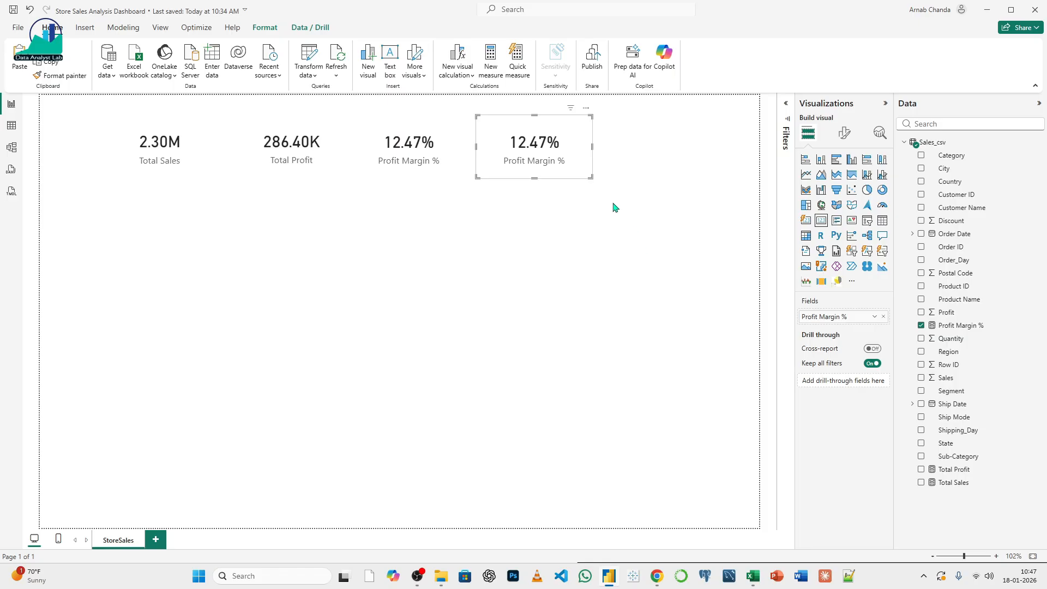
# - Create the measure Total Orders = DISTINCTCOUNT(Sales_csv[Order ID]) in Sales_csv and show it in the fourth card instead of Profit Margin %
pyautogui.rightClick(936, 143)
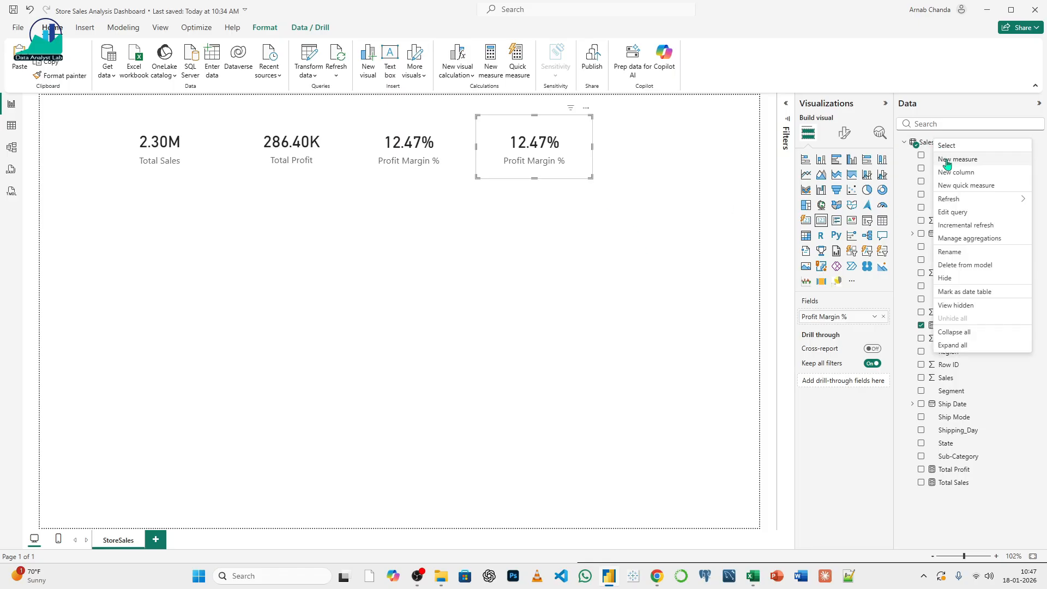
pyautogui.click(948, 159)
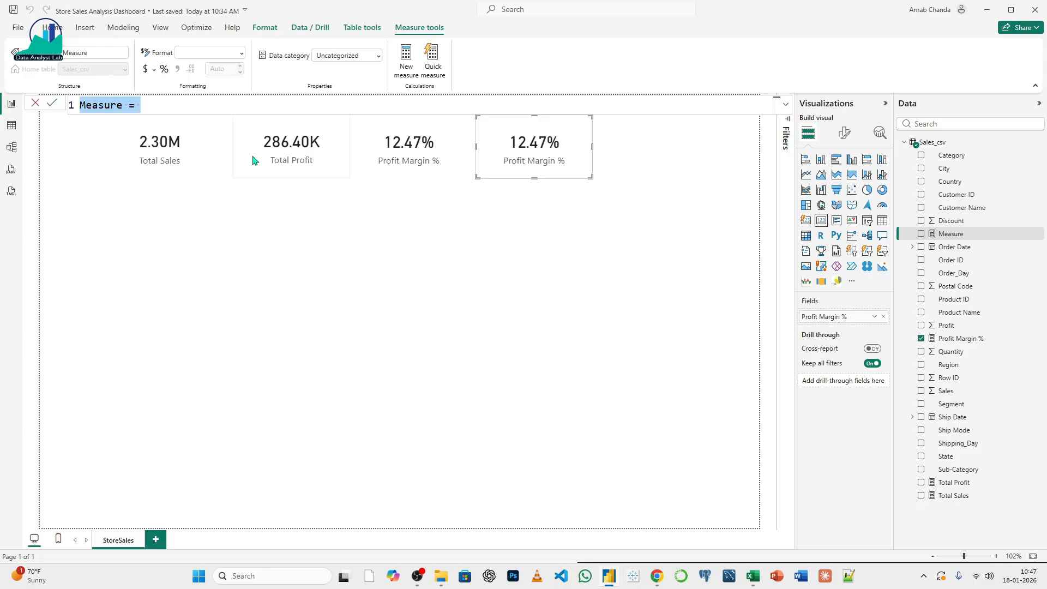
pyautogui.write('Tota')
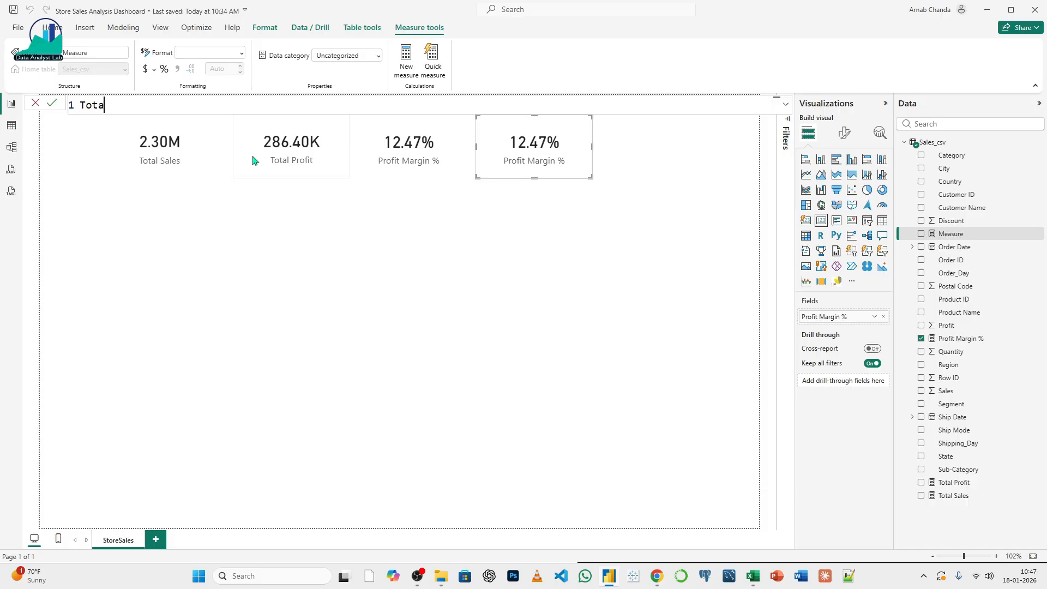
pyautogui.write('l Orders =')
pyautogui.write('DIS')
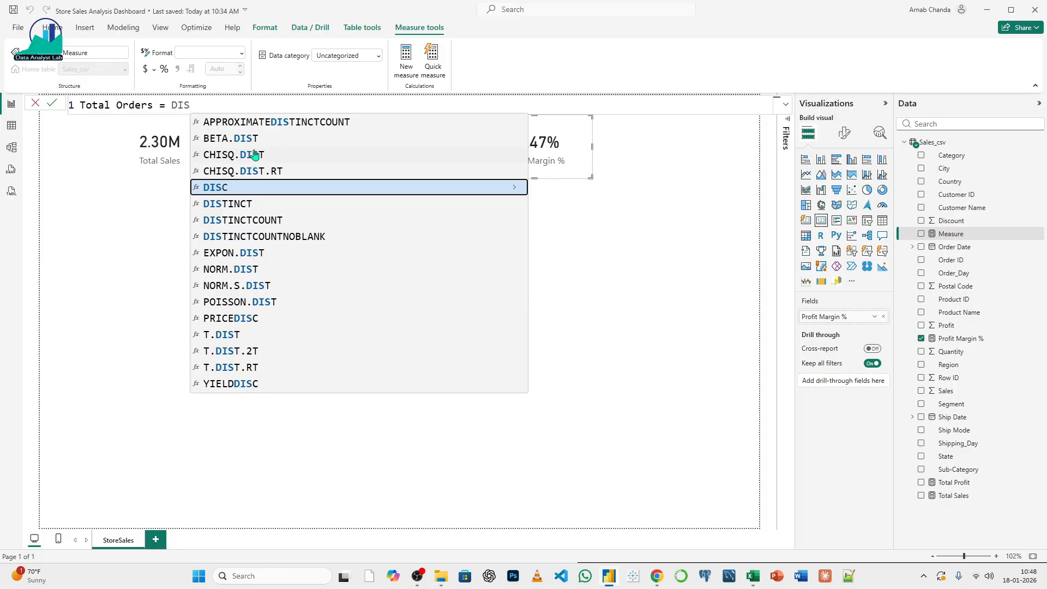
pyautogui.click(255, 219)
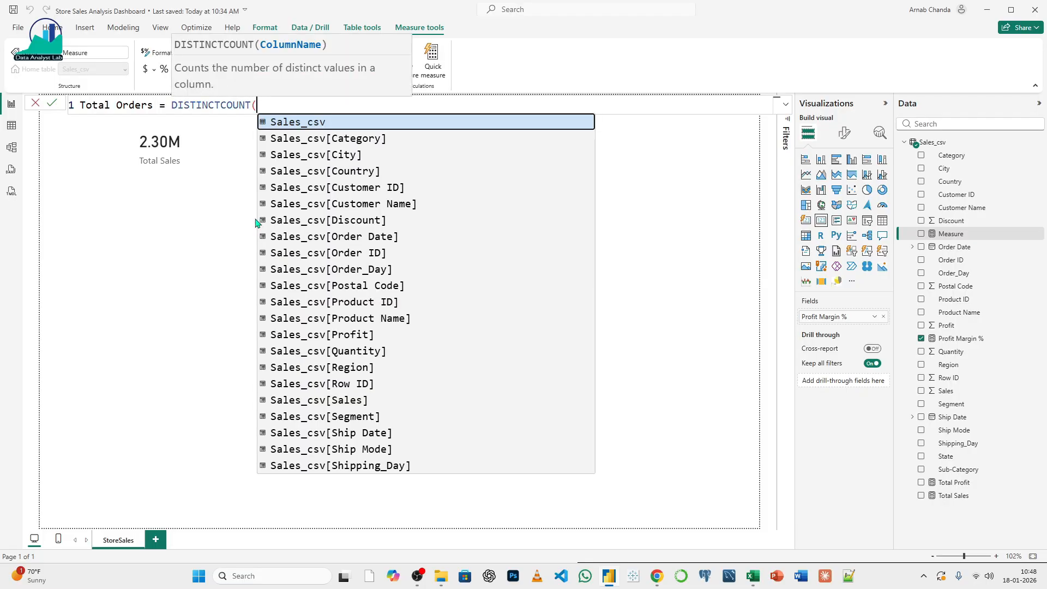
pyautogui.click(342, 255)
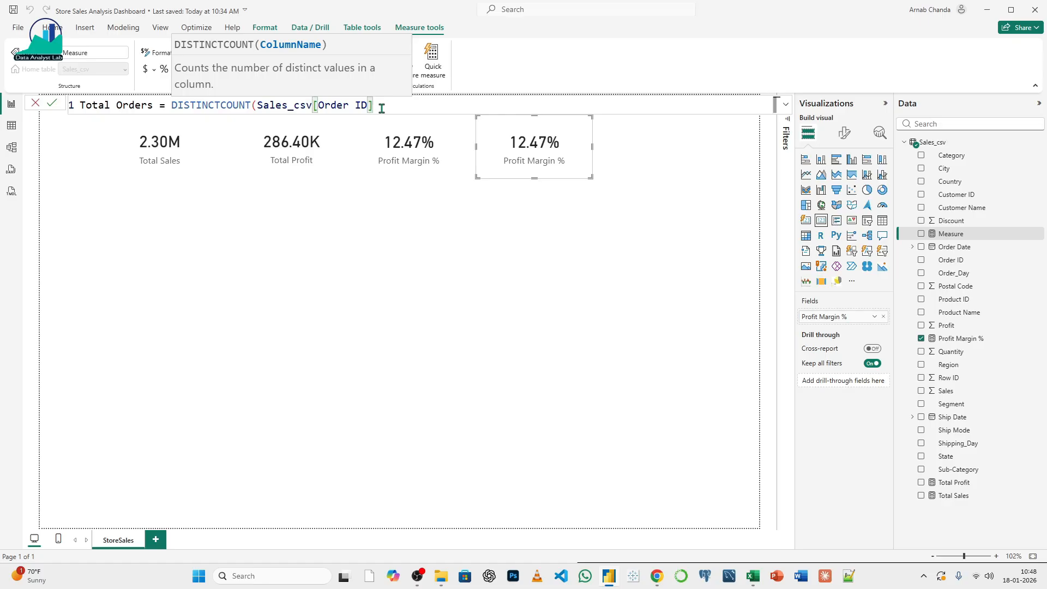
pyautogui.write(')')
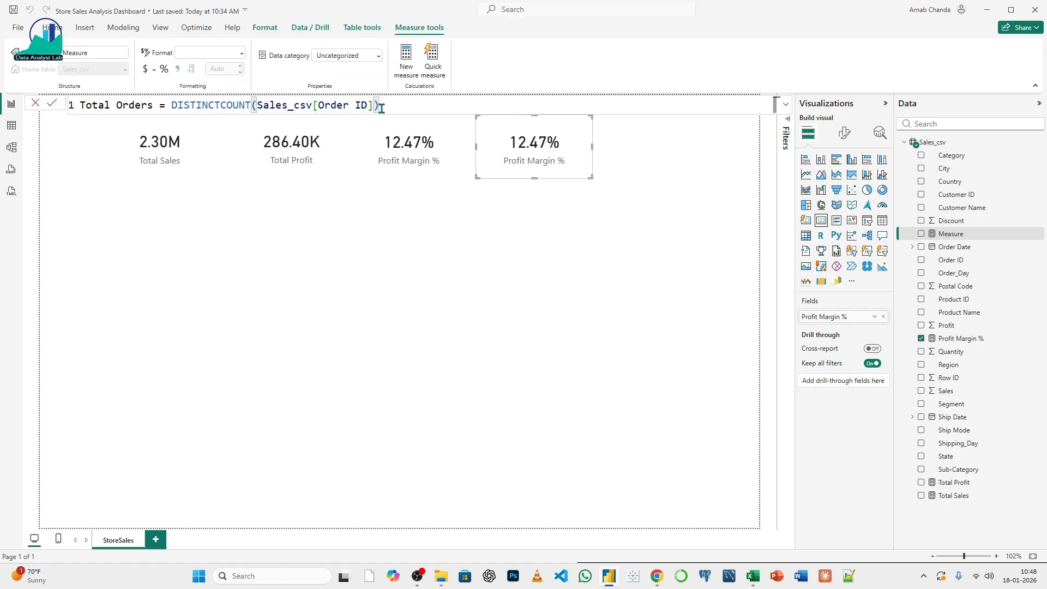
pyautogui.click(53, 103)
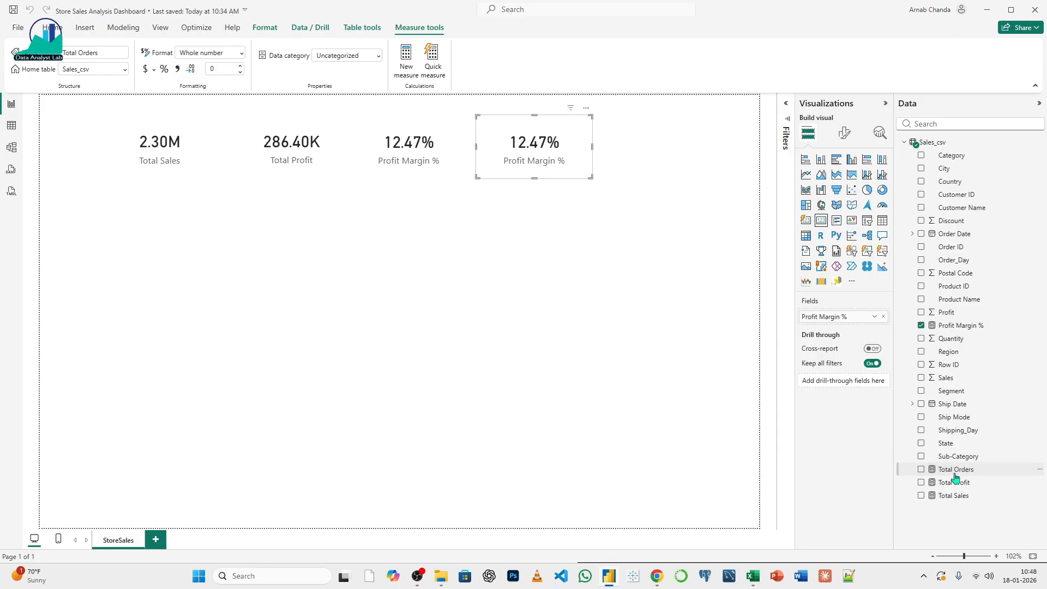
pyautogui.moveTo(955, 478); pyautogui.dragTo(832, 317)
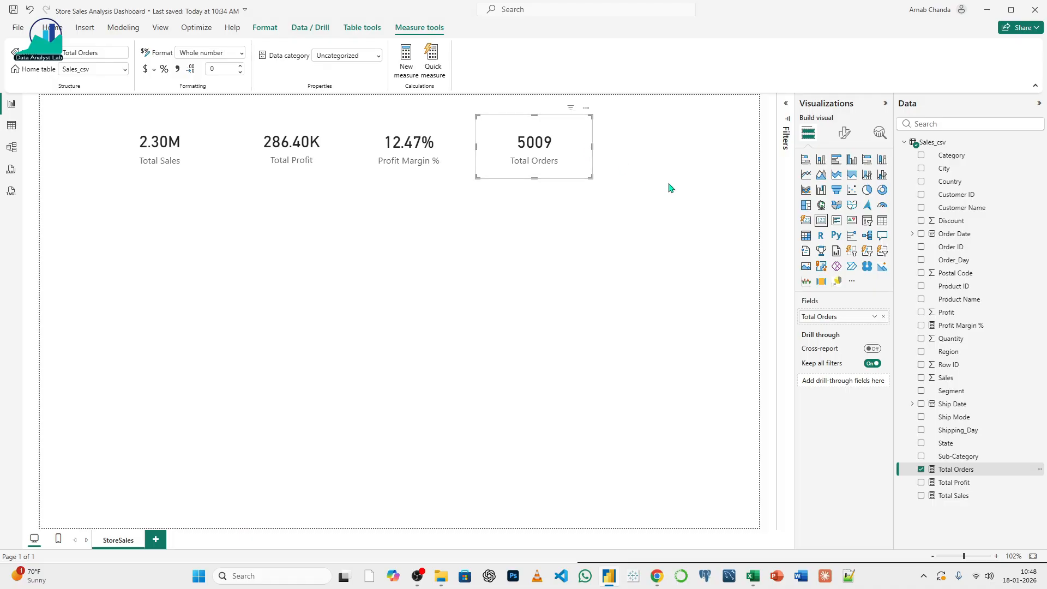
# - Check the KPI Queries in the PDF in Chrome, return to Power BI and place a copy of the Total Orders card beside the original
pyautogui.click(656, 576)
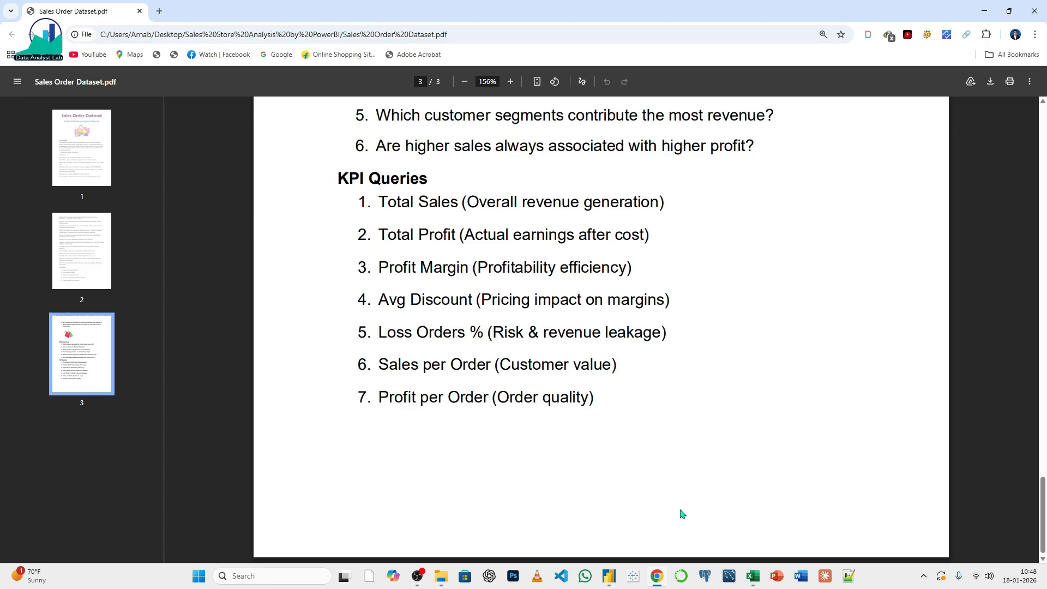
pyautogui.click(609, 579)
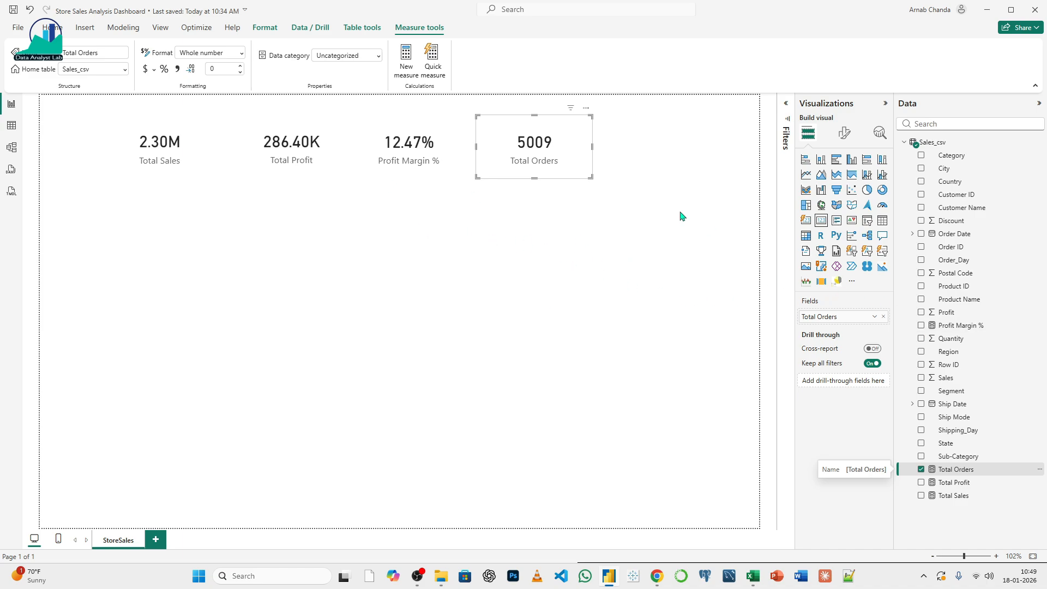
pyautogui.click(536, 215)
pyautogui.click(538, 171)
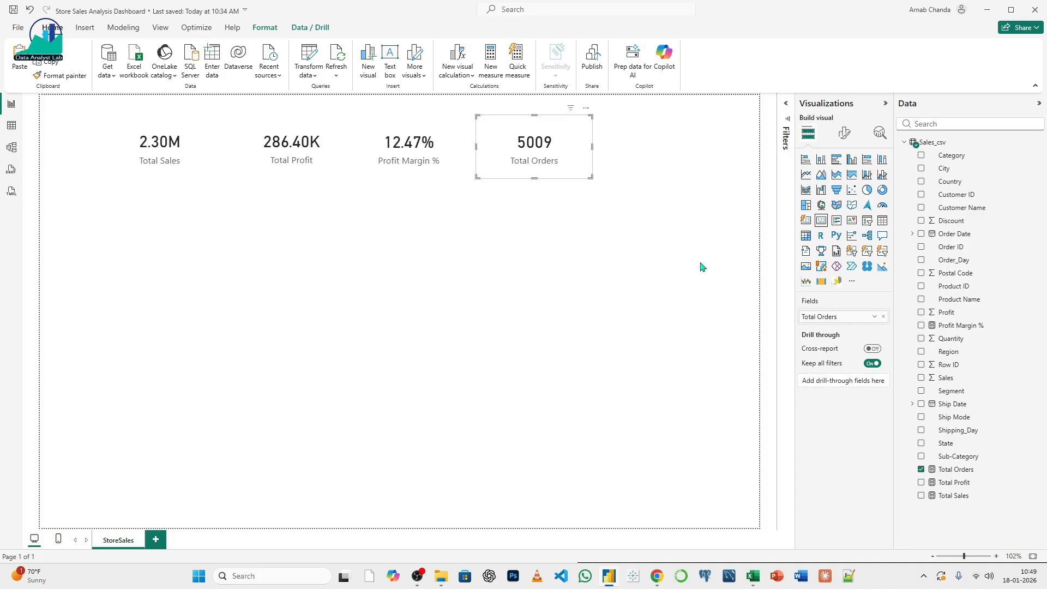
pyautogui.hotkey('ctrl', 'v')
pyautogui.moveTo(575, 159); pyautogui.dragTo(698, 161)
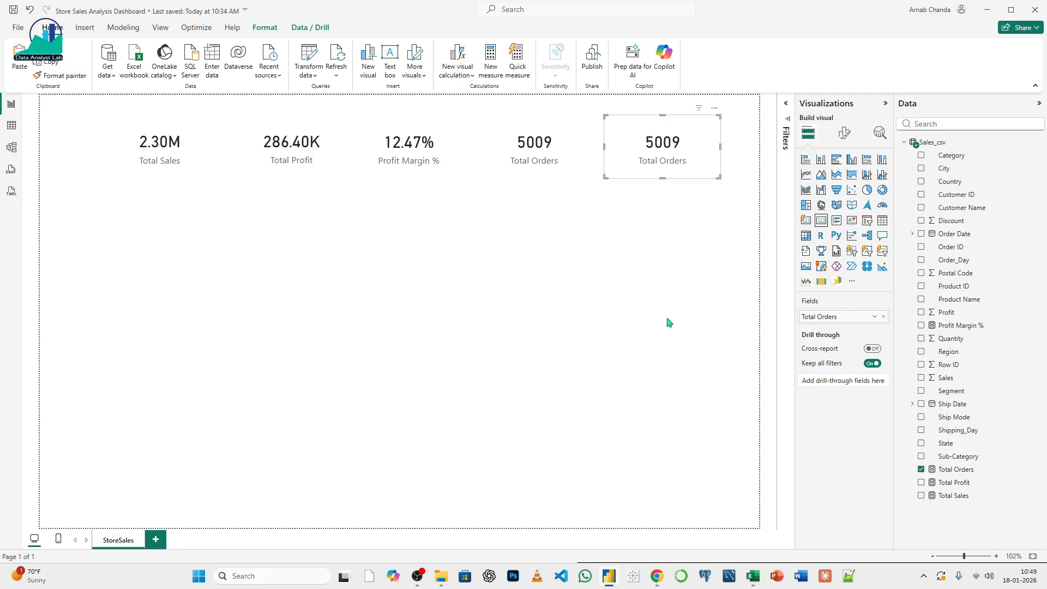
# - Recheck the KPI Queries in the PDF in Chrome, return to Power BI and start a Sales_csv measure named Loss Orders
pyautogui.click(657, 576)
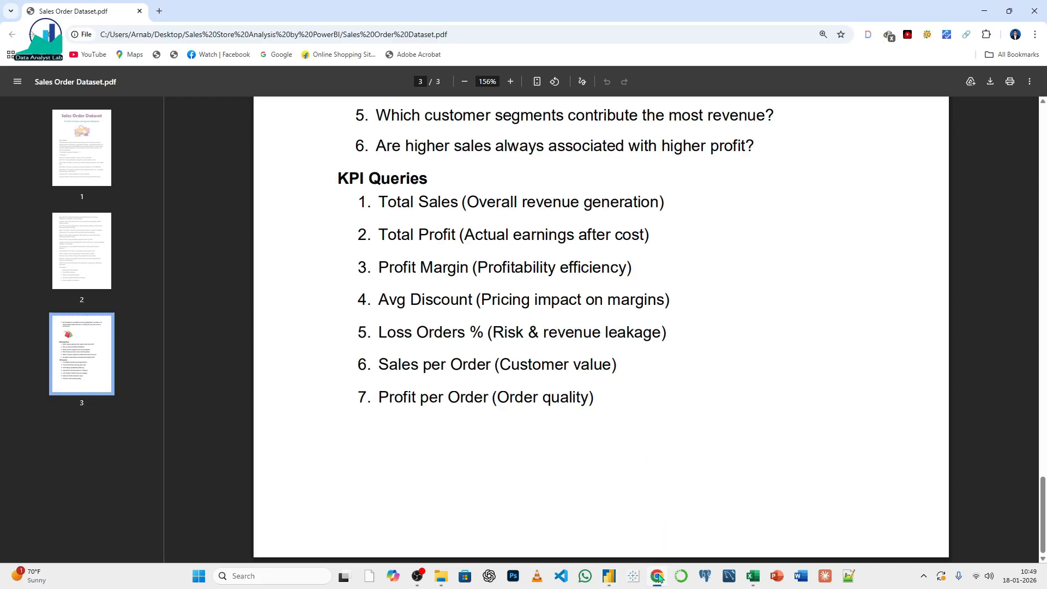
pyautogui.click(658, 576)
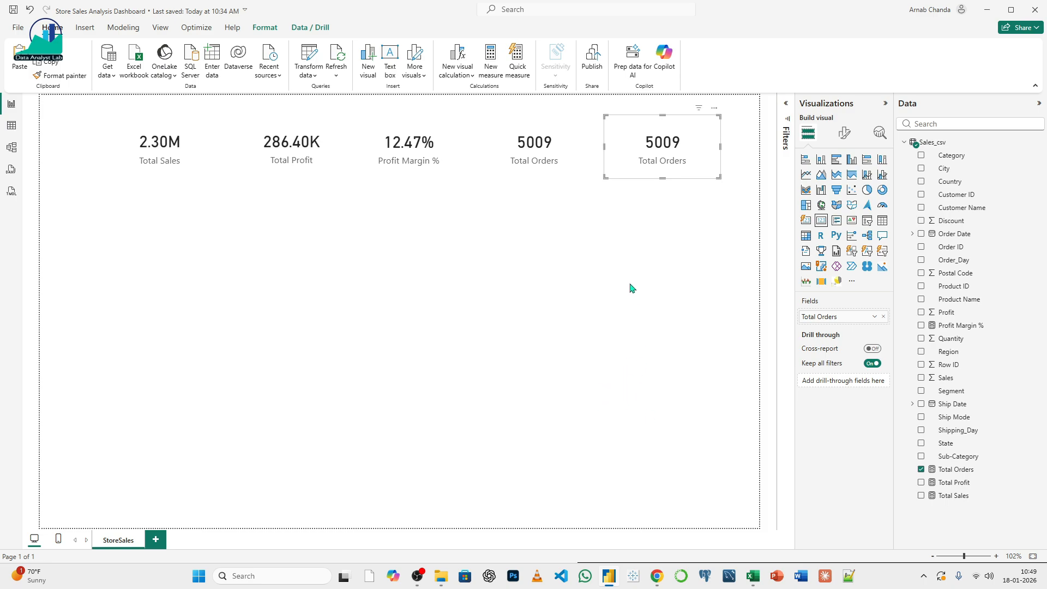
pyautogui.click(658, 576)
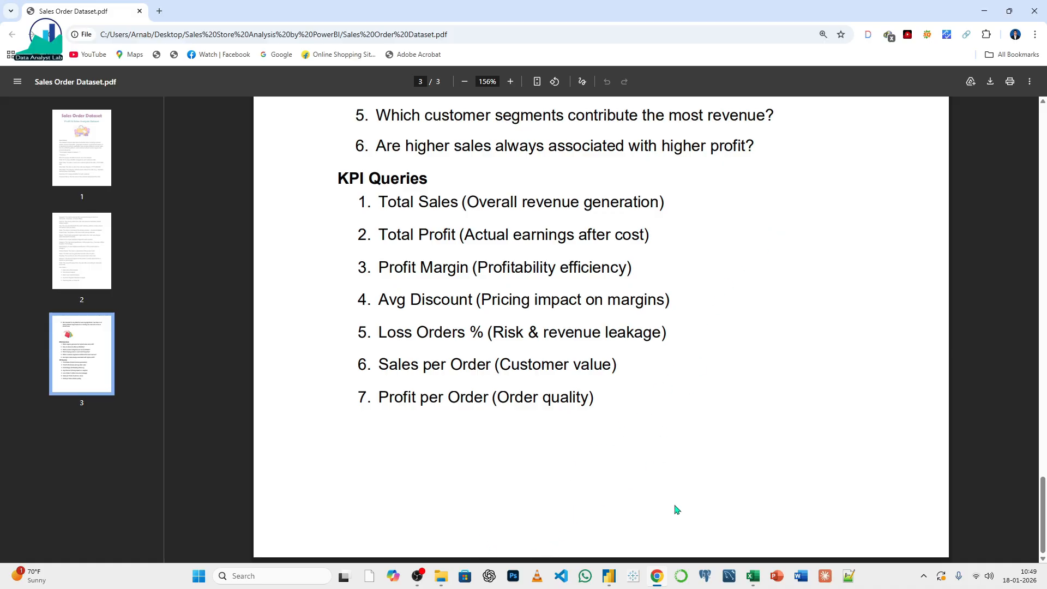
pyautogui.click(609, 578)
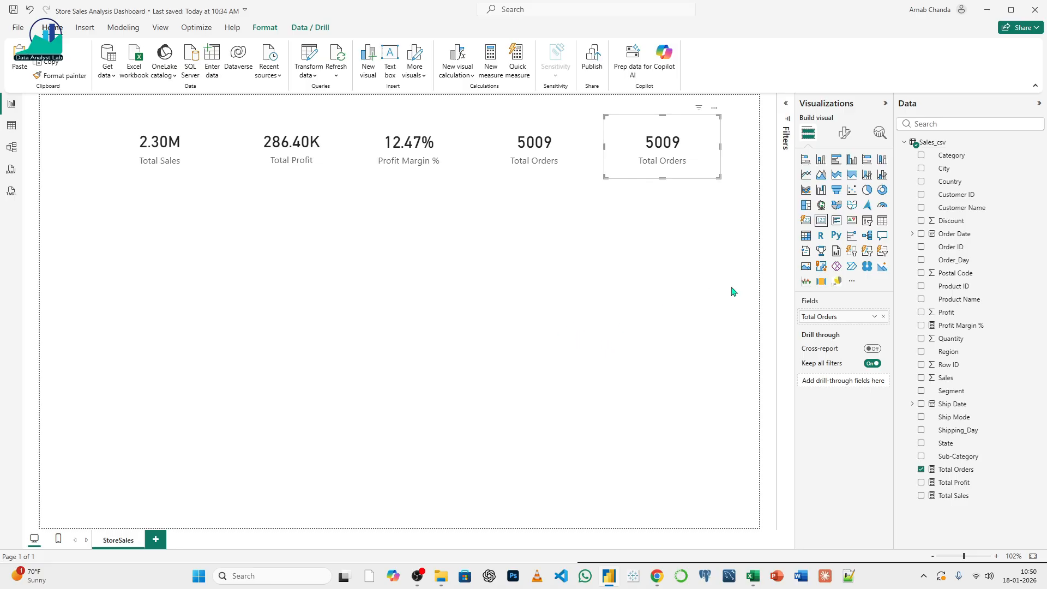
pyautogui.click(639, 287)
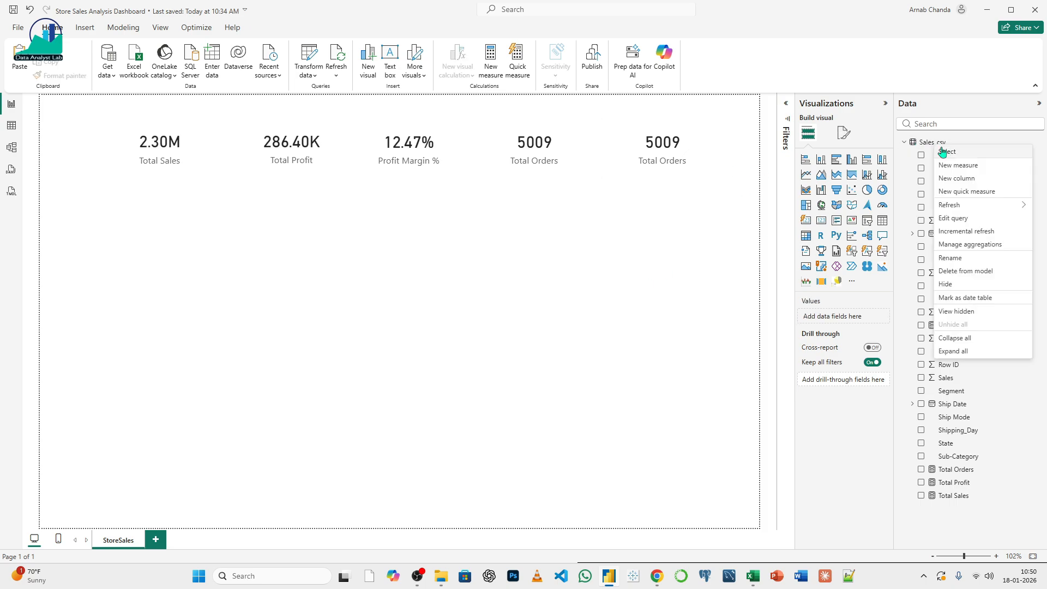
pyautogui.click(957, 165)
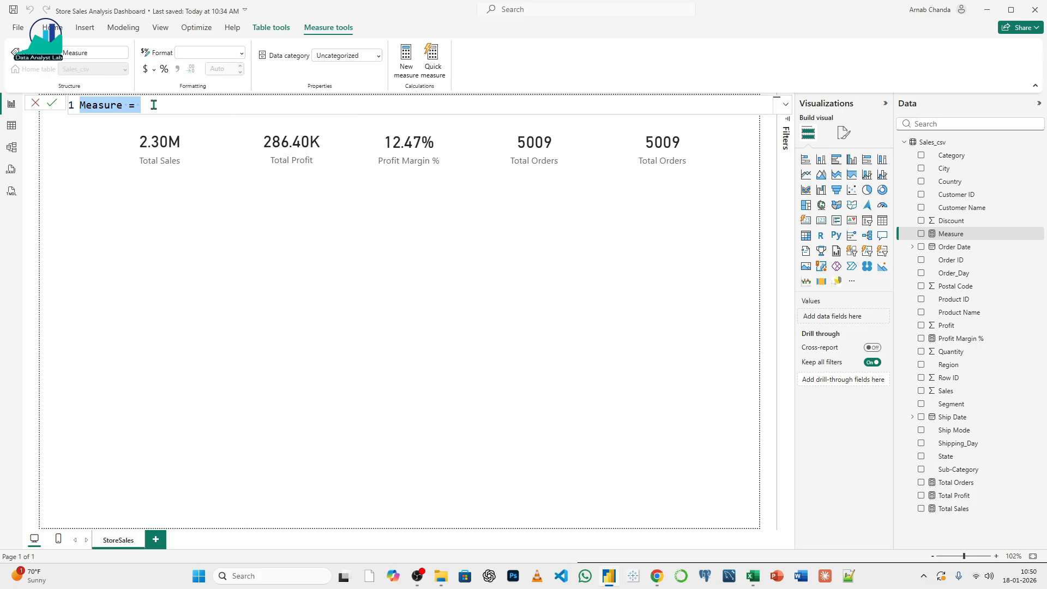
pyautogui.write('Lo')
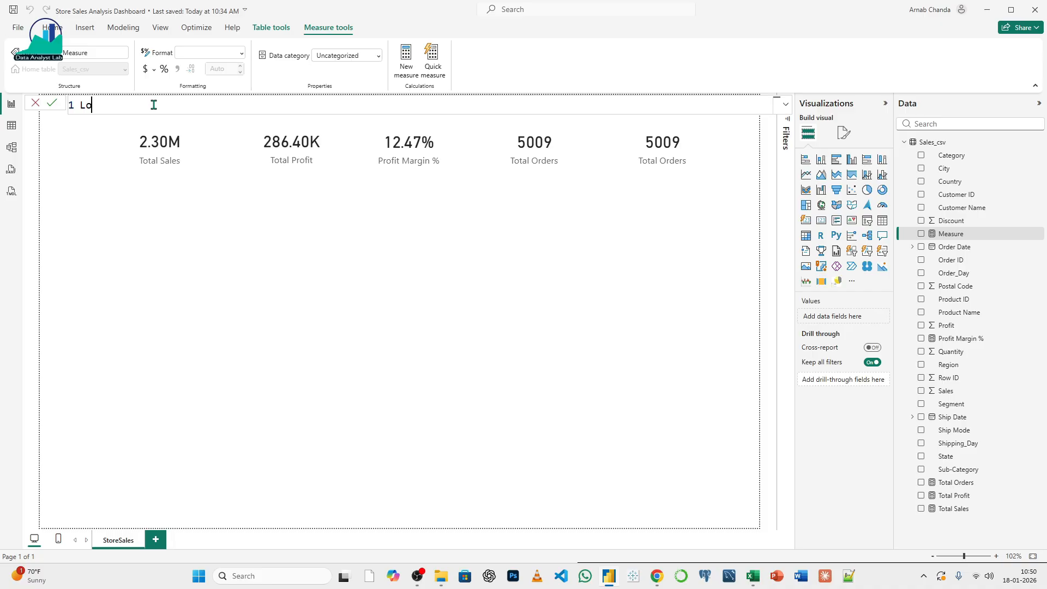
pyautogui.write('ss Orders =')
pyautogui.hotkey('shift', 'Return')
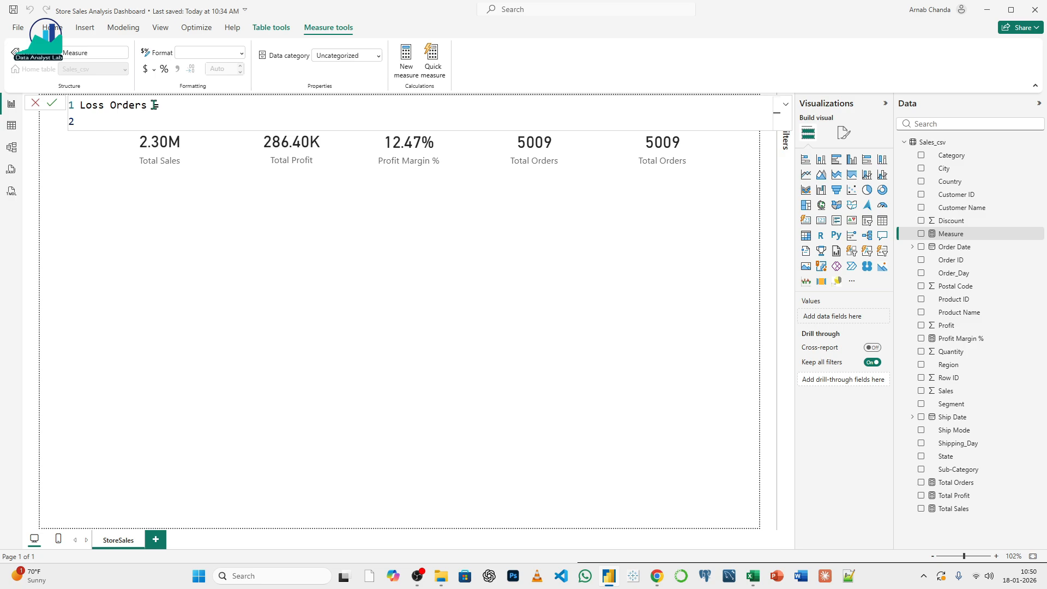
# - Begin the Loss Orders formula on a new line with CALCULATE, using COUNT(Sales_csv[Order ID]) as its expression
pyautogui.write('CALCU')
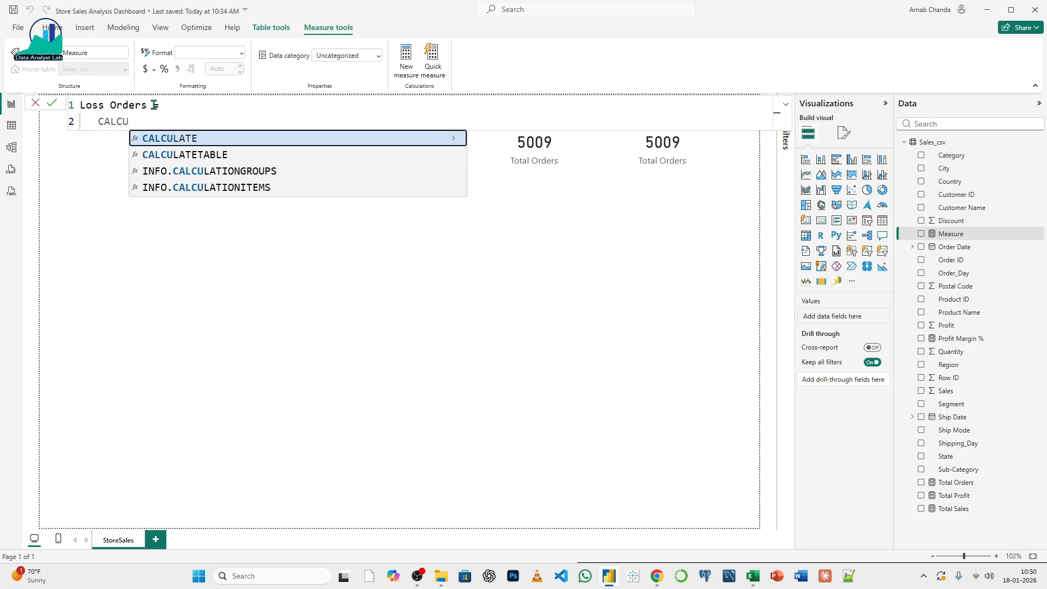
pyautogui.click(166, 140)
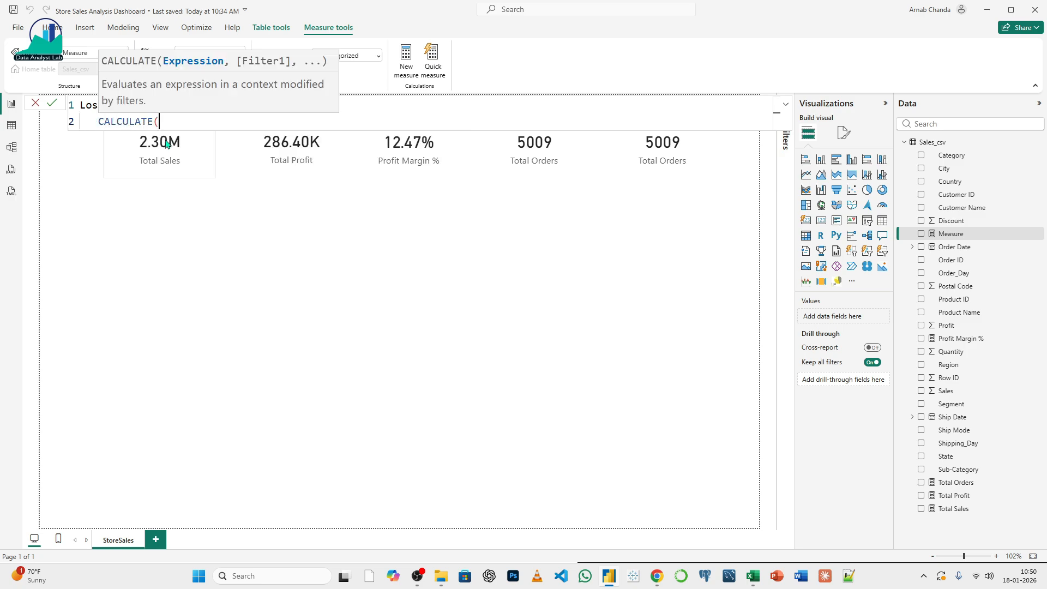
pyautogui.hotkey('shift', 'Return')
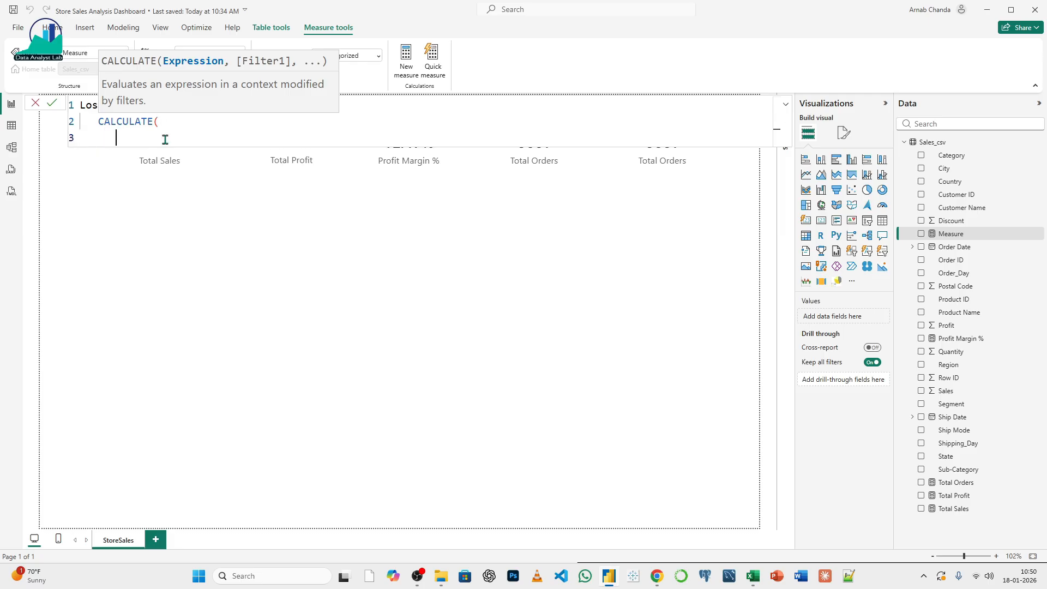
pyautogui.write('COUNT')
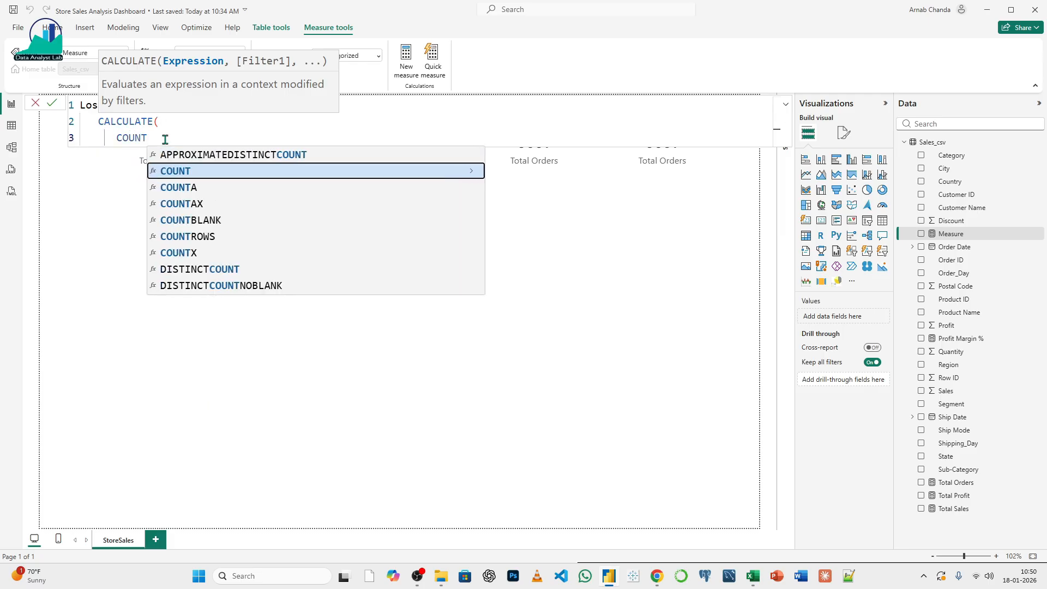
pyautogui.write('(')
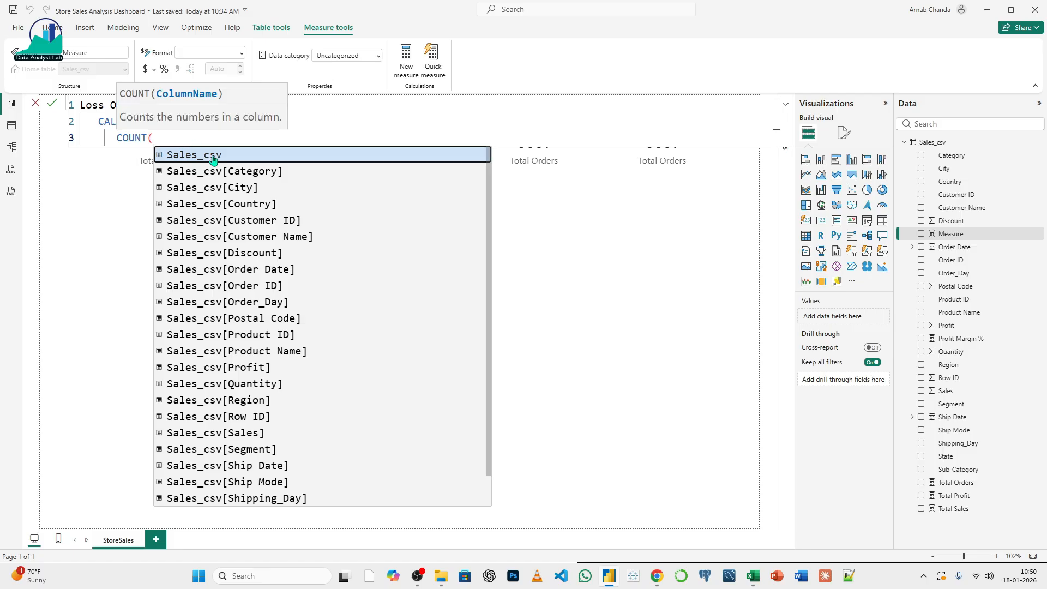
pyautogui.click(268, 286)
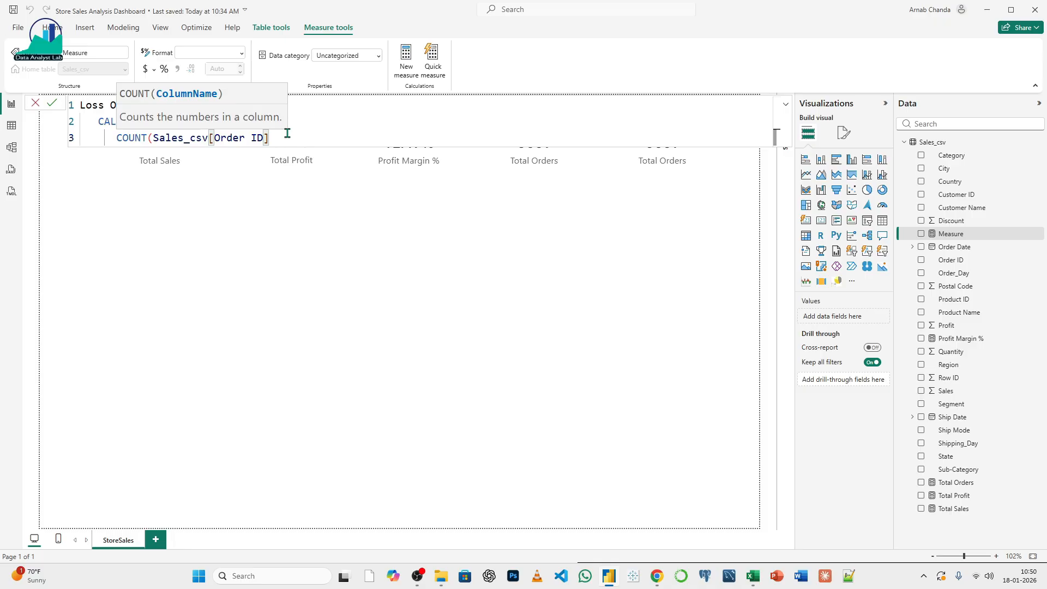
pyautogui.write('),')
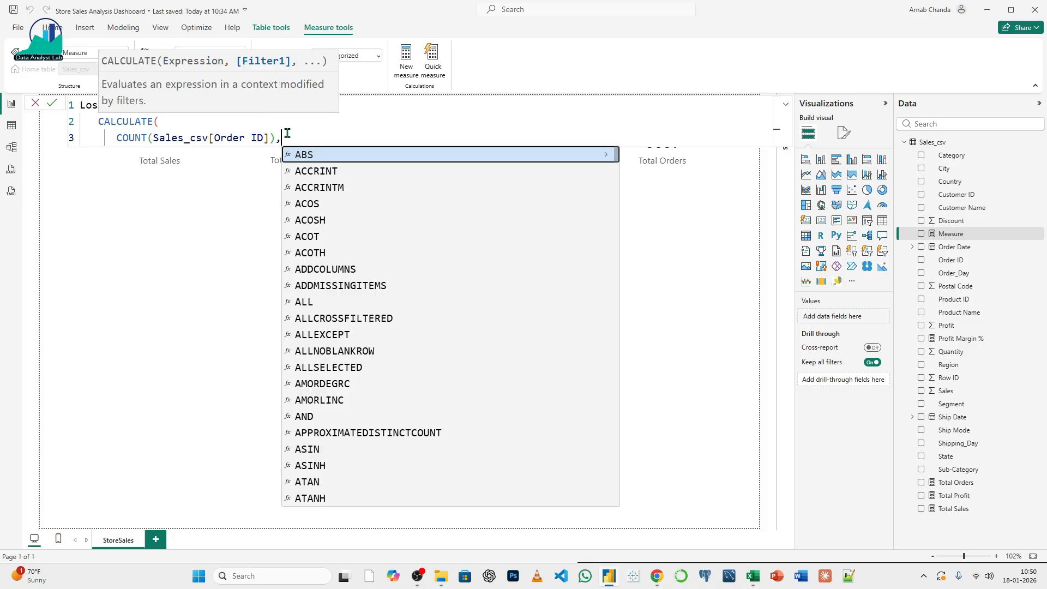
pyautogui.write('ABS(')
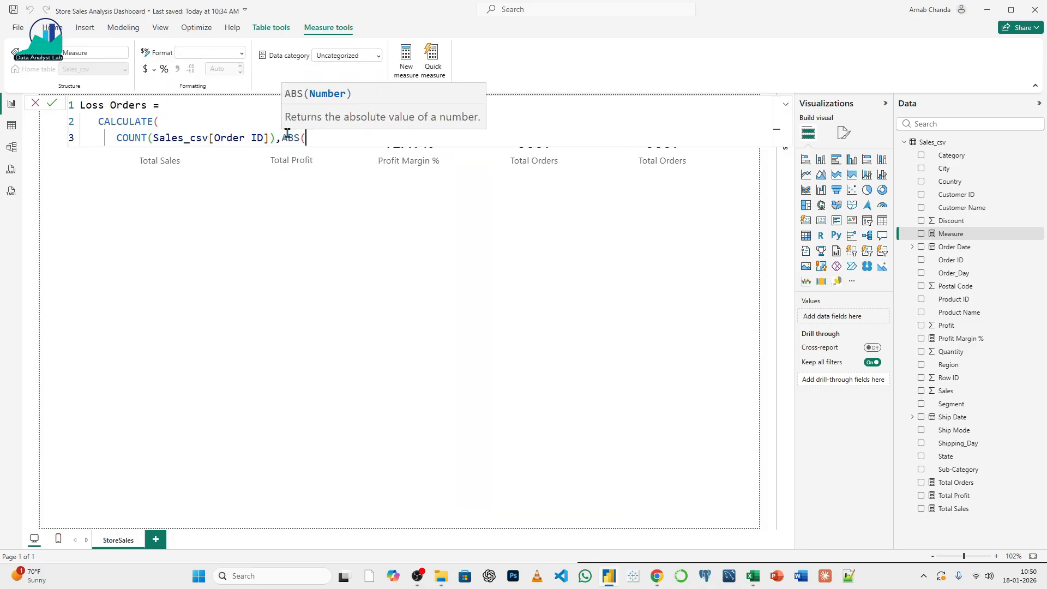
pyautogui.press('BackSpace')
pyautogui.press('BackSpace')
pyautogui.press('BackSpace')
pyautogui.press('BackSpace')
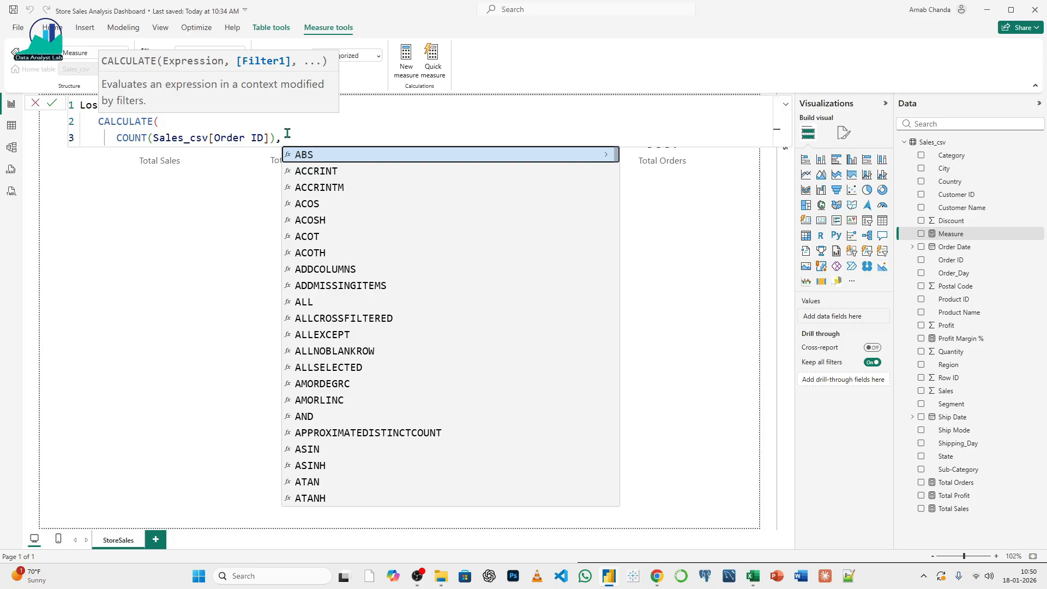
# - Add the filter Sales_csv[Profit] < 0 on its own line, close the CALCULATE function and commit the Loss Orders measure
pyautogui.hotkey('shift', 'Return')
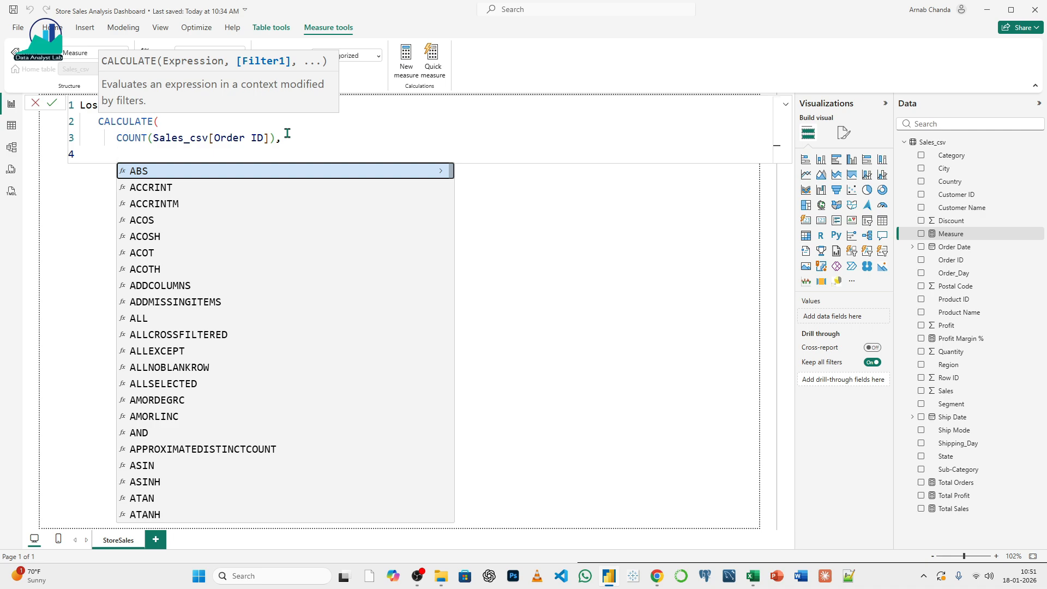
pyautogui.write('S')
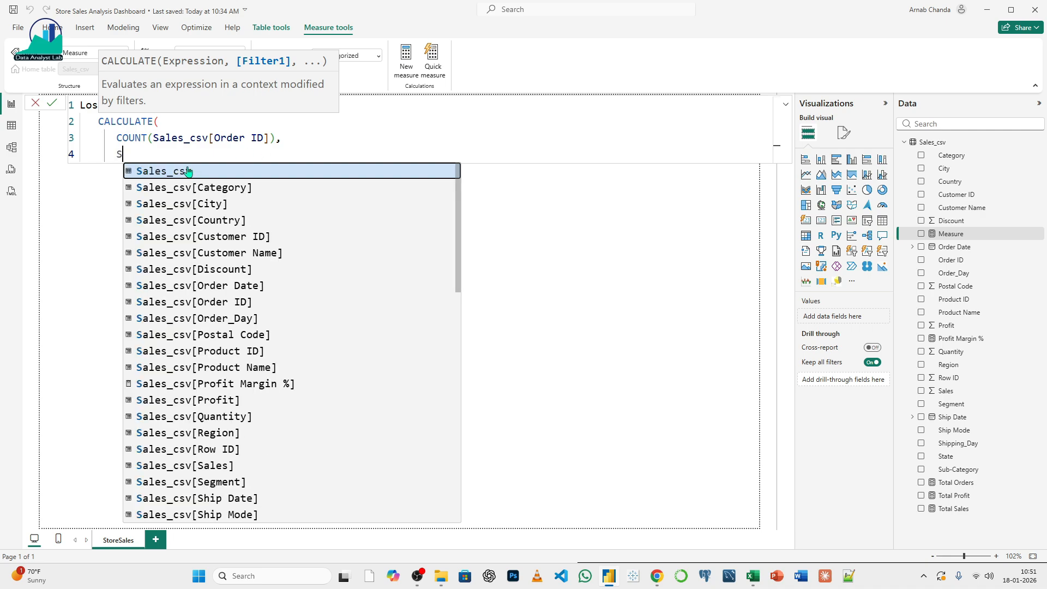
pyautogui.click(206, 401)
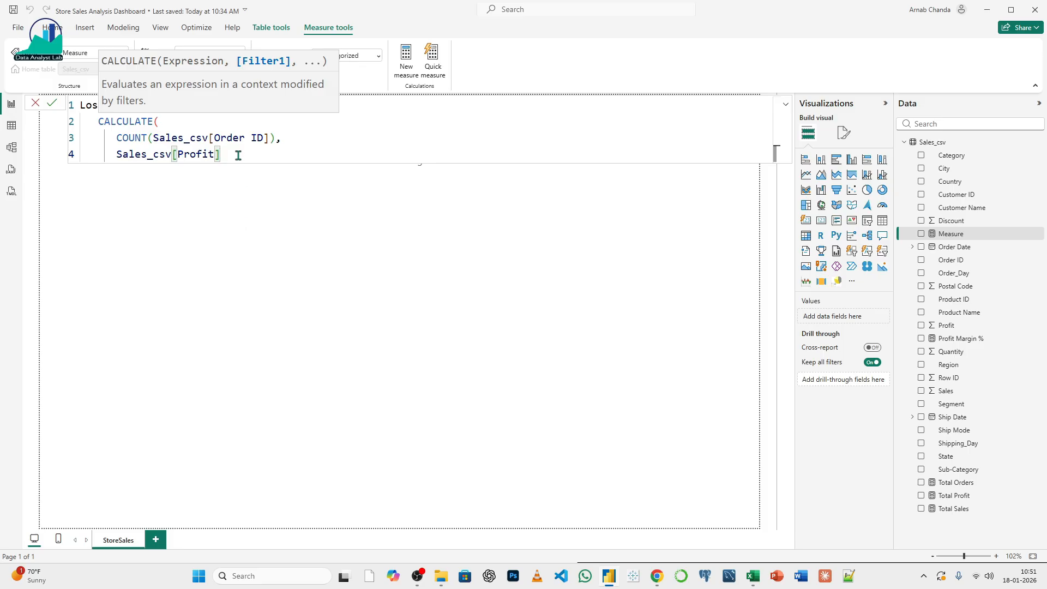
pyautogui.write('<0')
pyautogui.hotkey('shift', 'Return')
pyautogui.write(')')
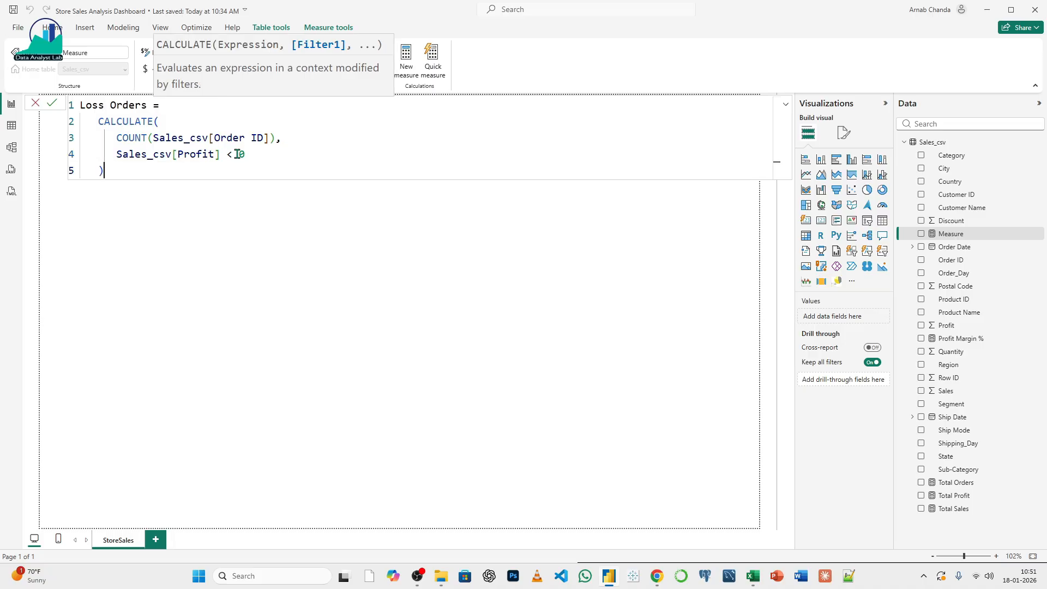
pyautogui.click(51, 103)
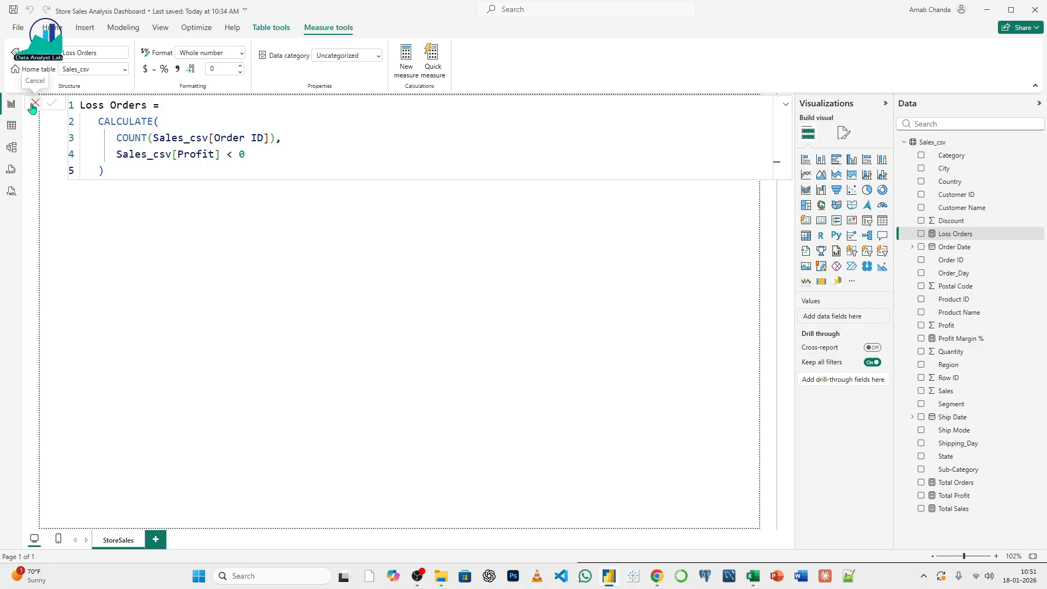
# - Close the Loss Orders formula and start a Sales_csv measure named Loss Orders %, leaving a new line for its expression
pyautogui.click(33, 105)
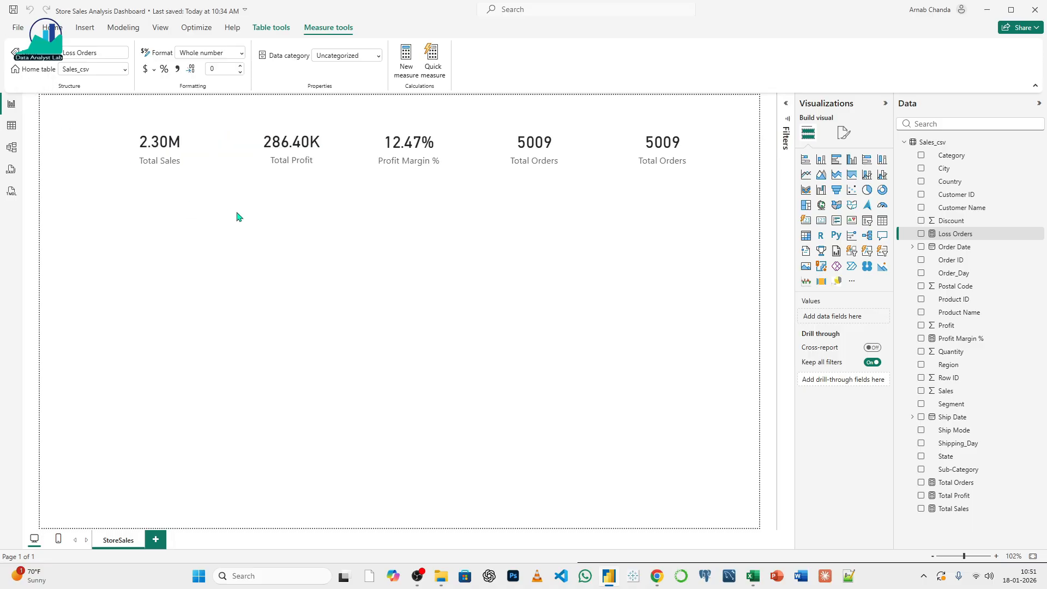
pyautogui.rightClick(933, 143)
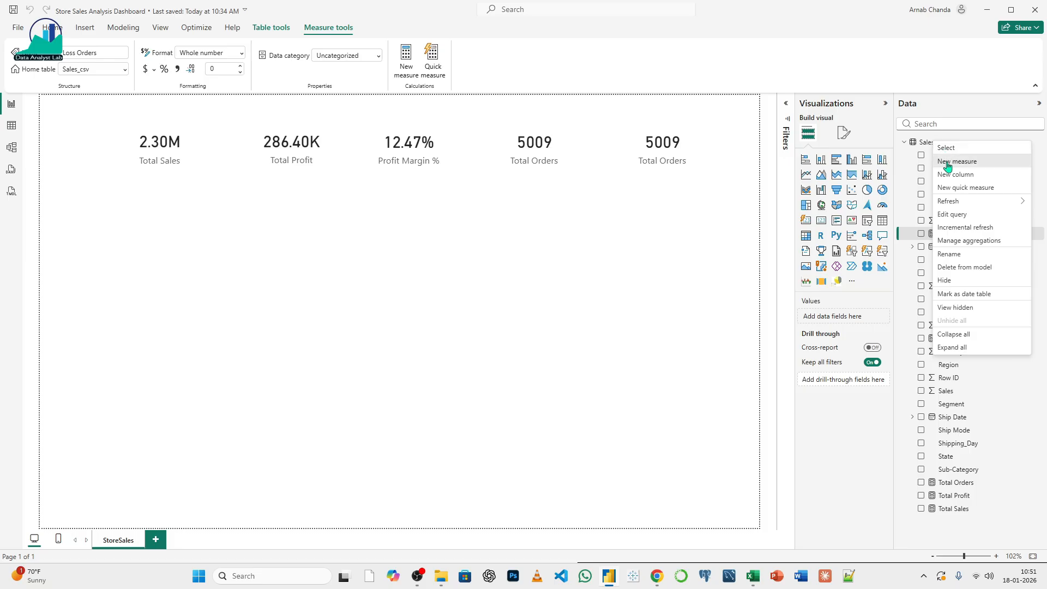
pyautogui.click(948, 164)
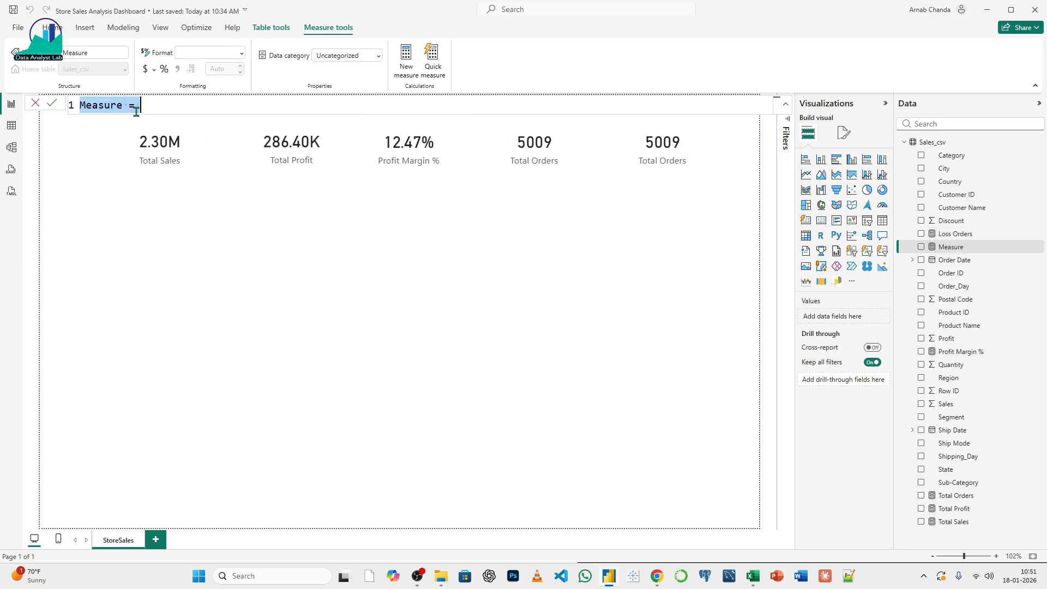
pyautogui.write('Loss ')
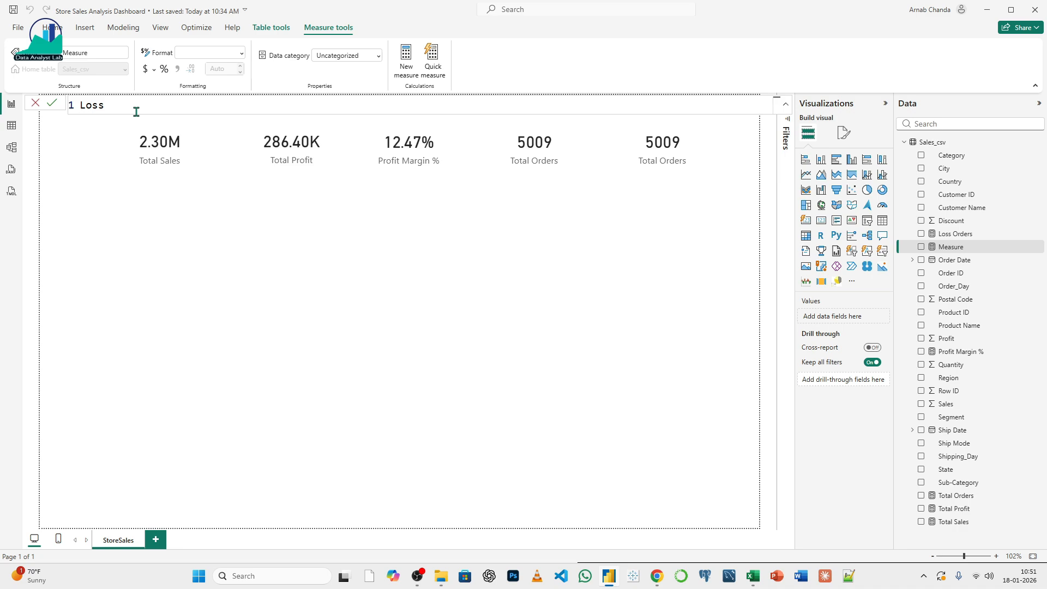
pyautogui.write('Order')
pyautogui.write(' % =')
pyautogui.click(145, 105)
pyautogui.write('s')
pyautogui.click(187, 104)
pyautogui.hotkey('shift', 'Return')
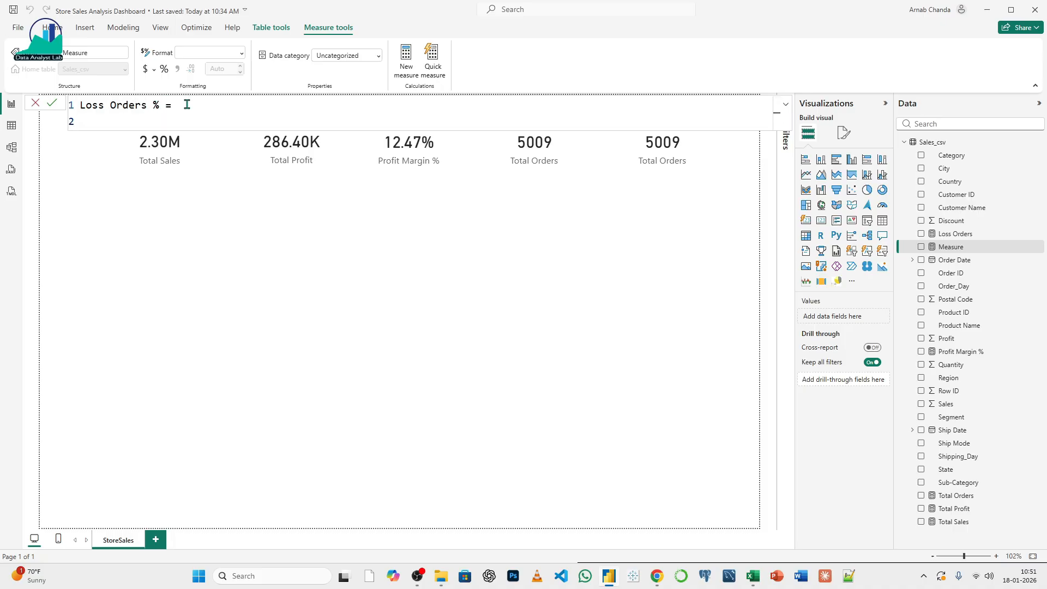
# - Define Loss Orders % as DIVIDE([Loss Orders],[Total Orders]), commit the measure and close the formula editor
pyautogui.write('DIVI')
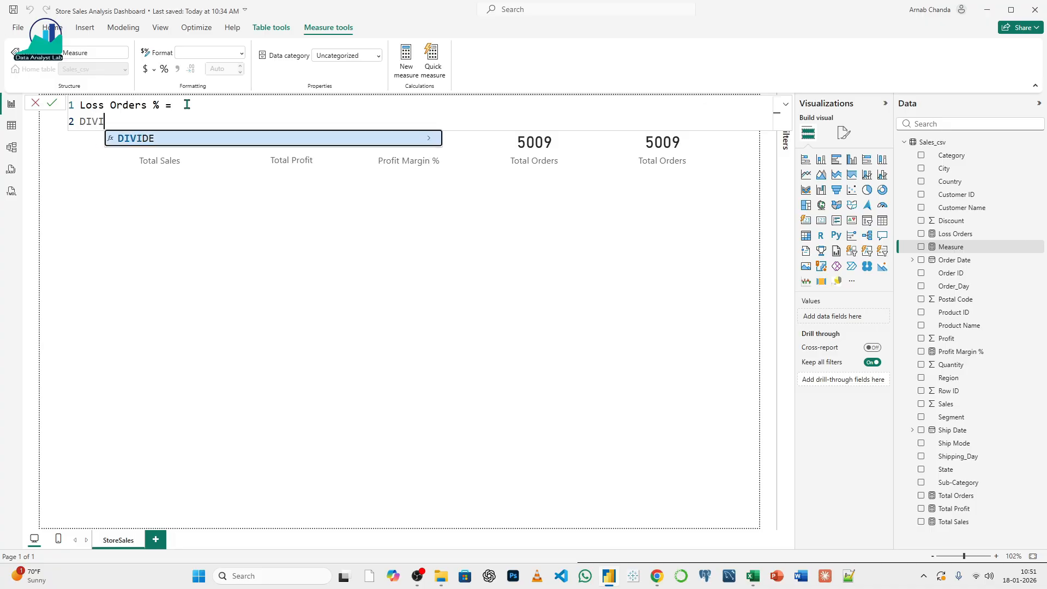
pyautogui.write('DE(')
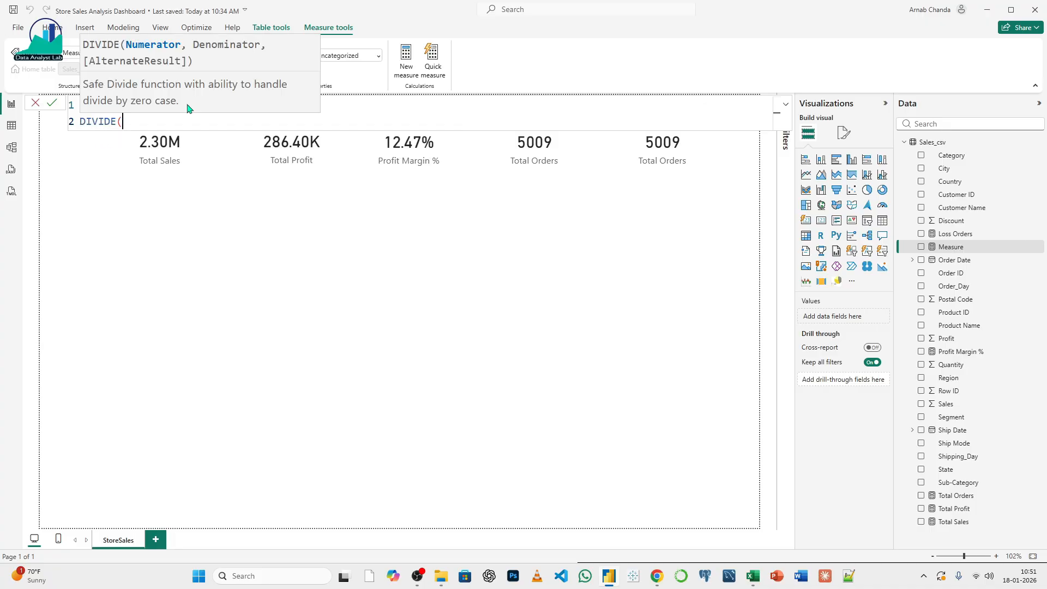
pyautogui.write('[Loss Orders')
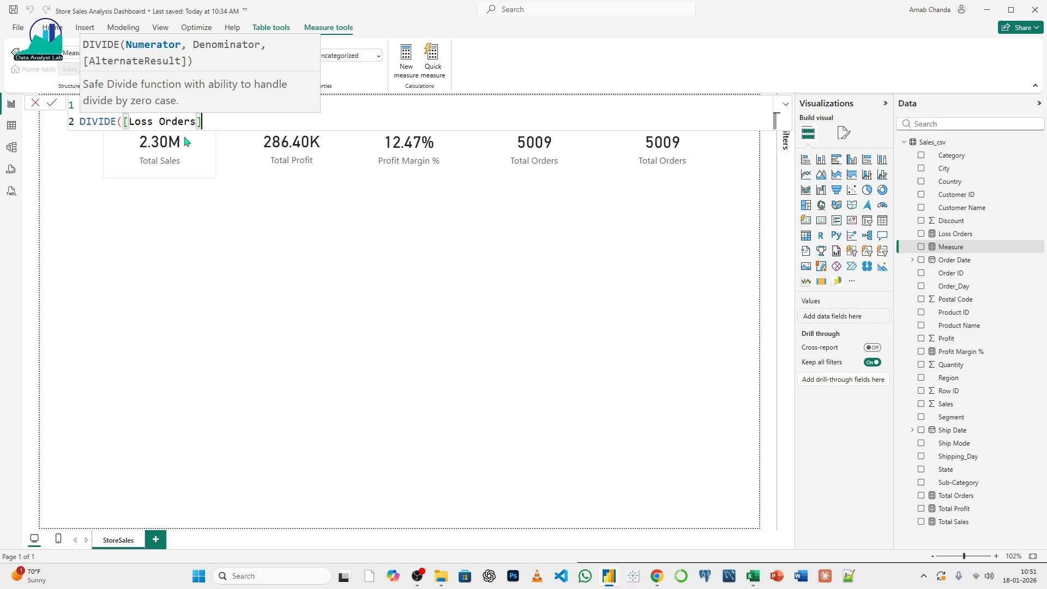
pyautogui.click(183, 139)
pyautogui.write(',{')
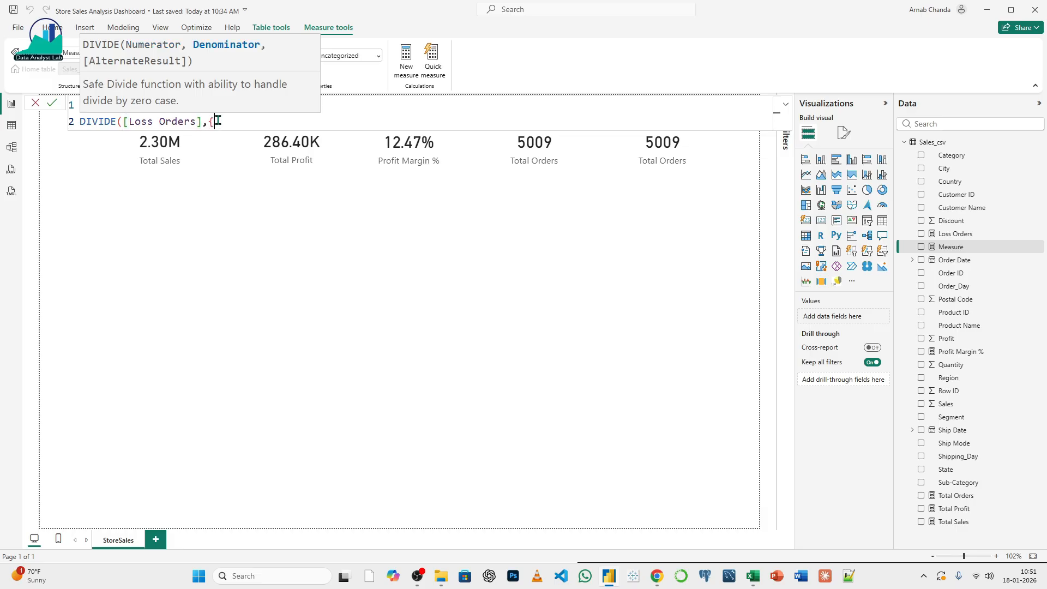
pyautogui.press('BackSpace')
pyautogui.write('[')
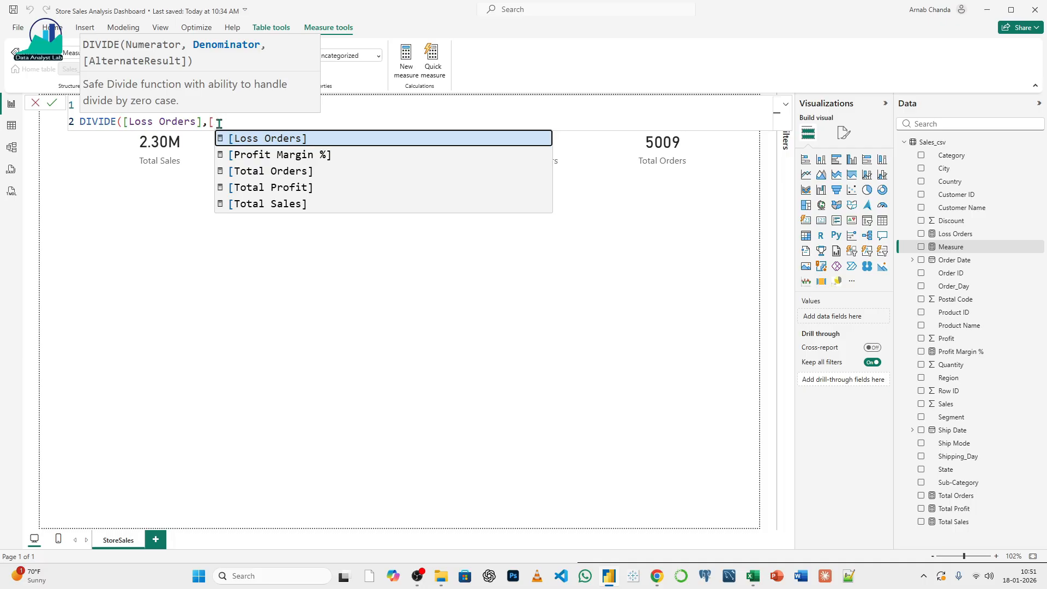
pyautogui.click(279, 172)
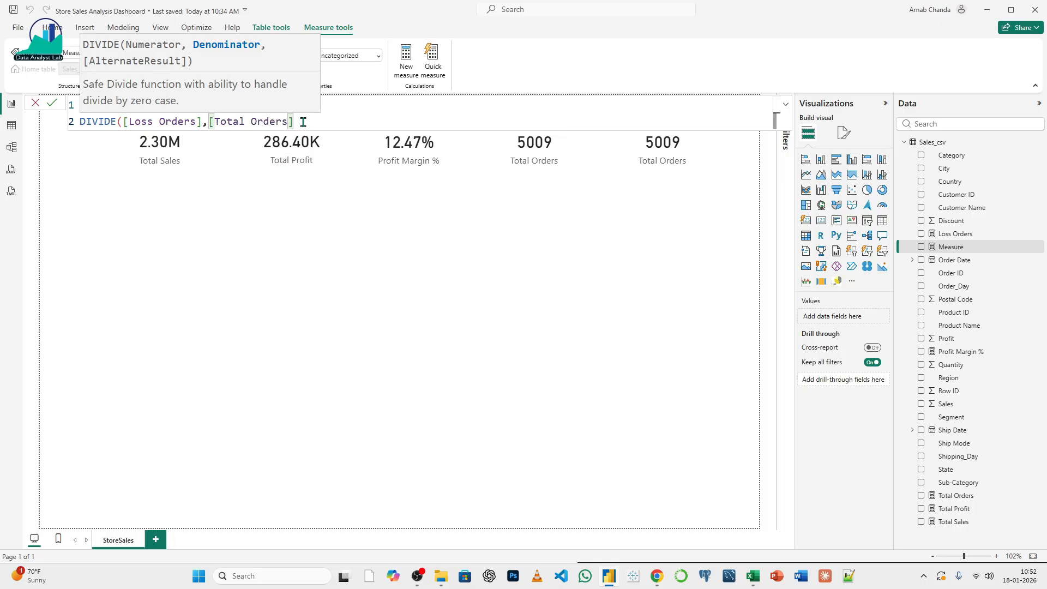
pyautogui.write(')')
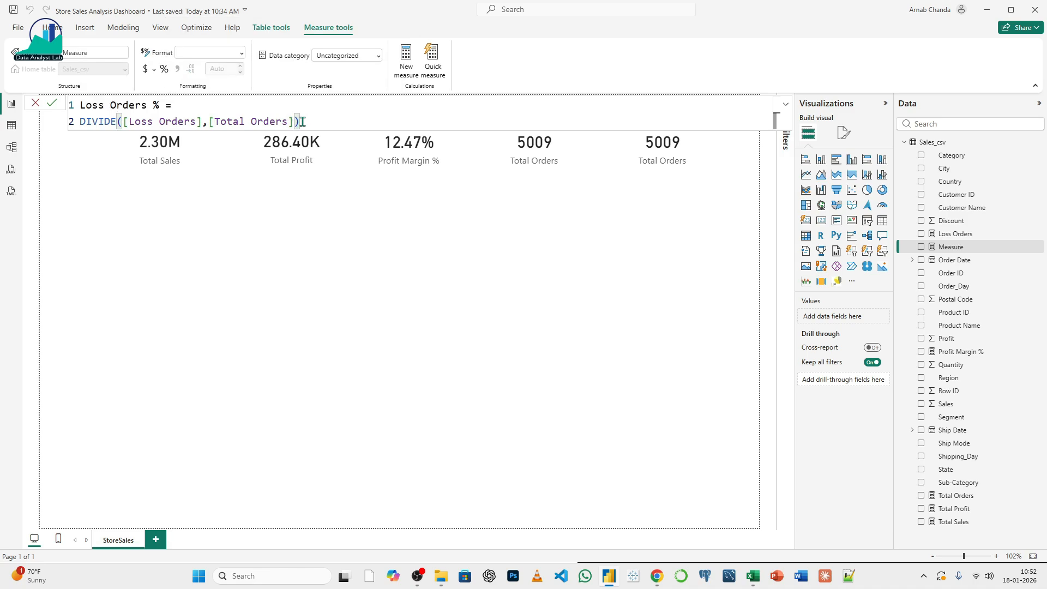
pyautogui.click(52, 102)
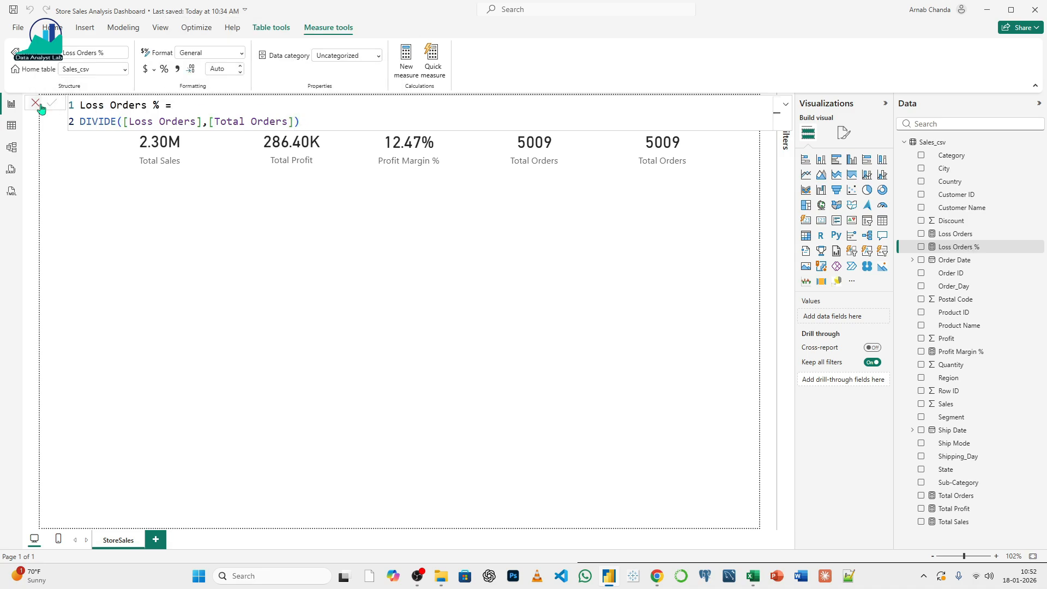
pyautogui.click(36, 104)
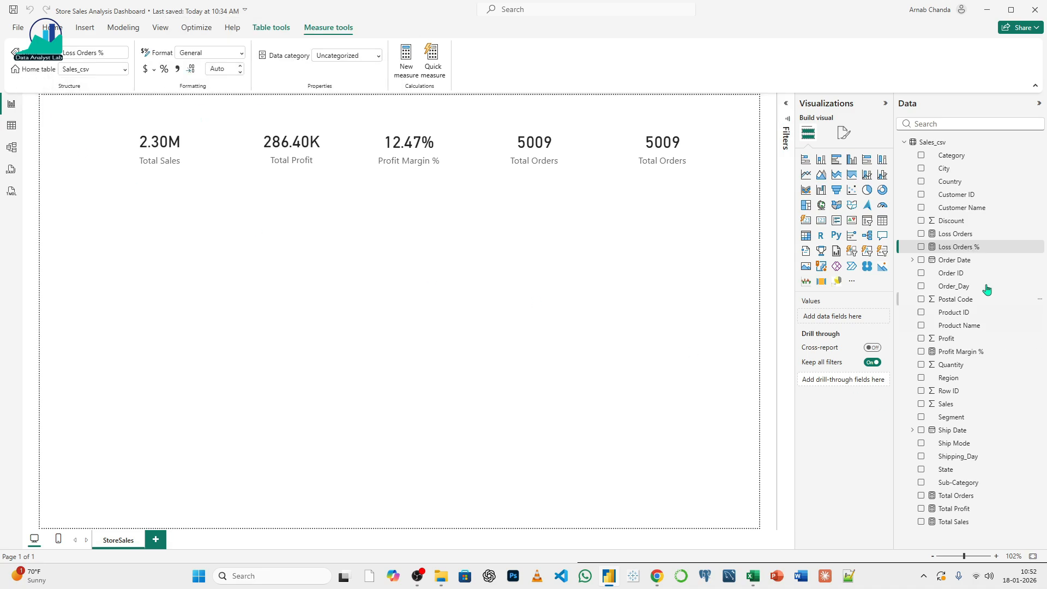
# - Replace Total Orders with Loss Orders % in the duplicate Total Orders card and format the measure as a percentage
pyautogui.click(658, 160)
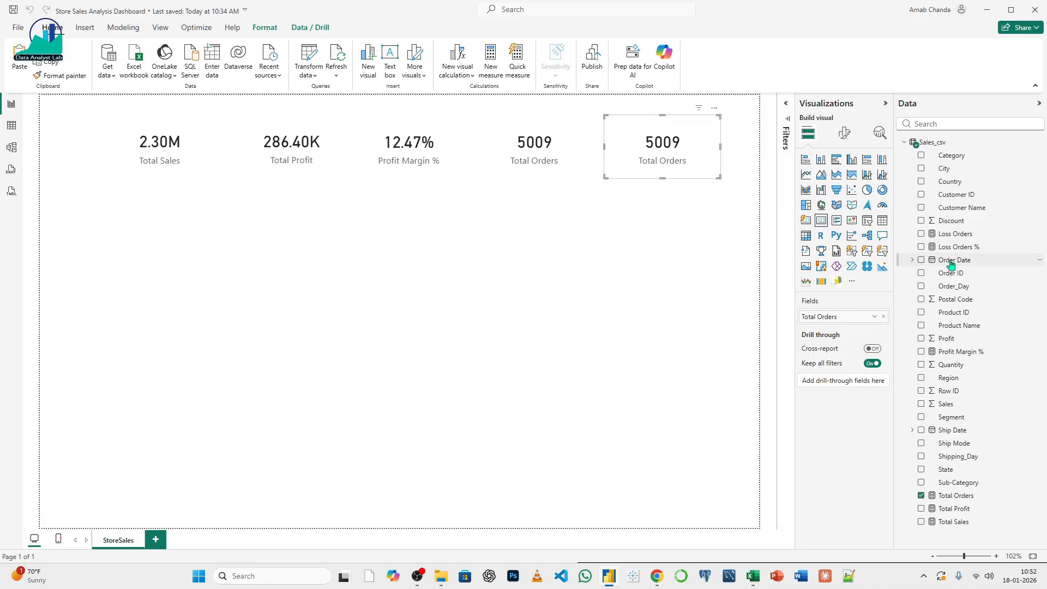
pyautogui.moveTo(958, 251); pyautogui.dragTo(820, 315)
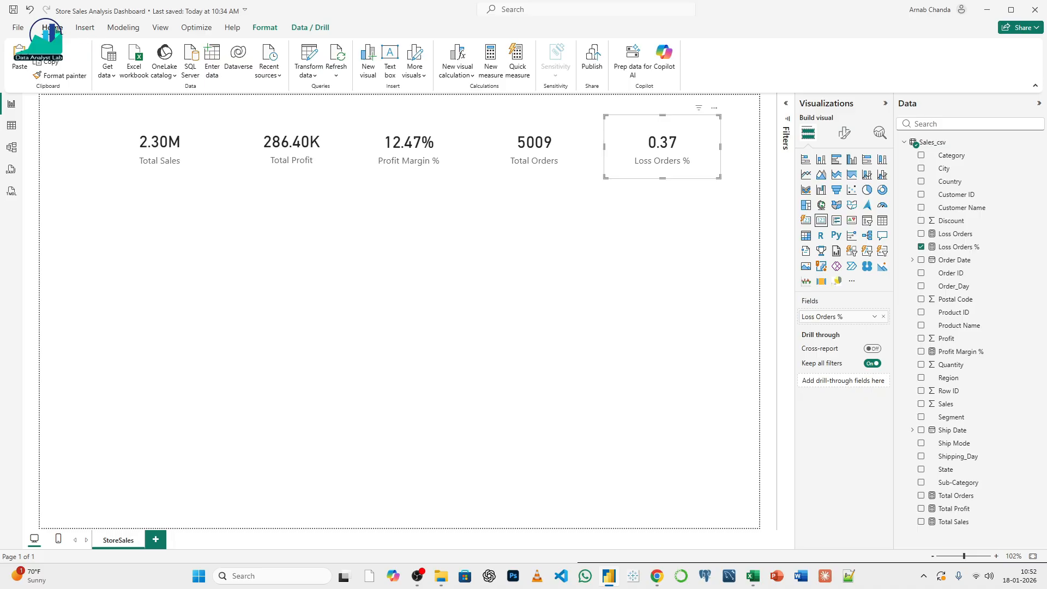
pyautogui.click(82, 28)
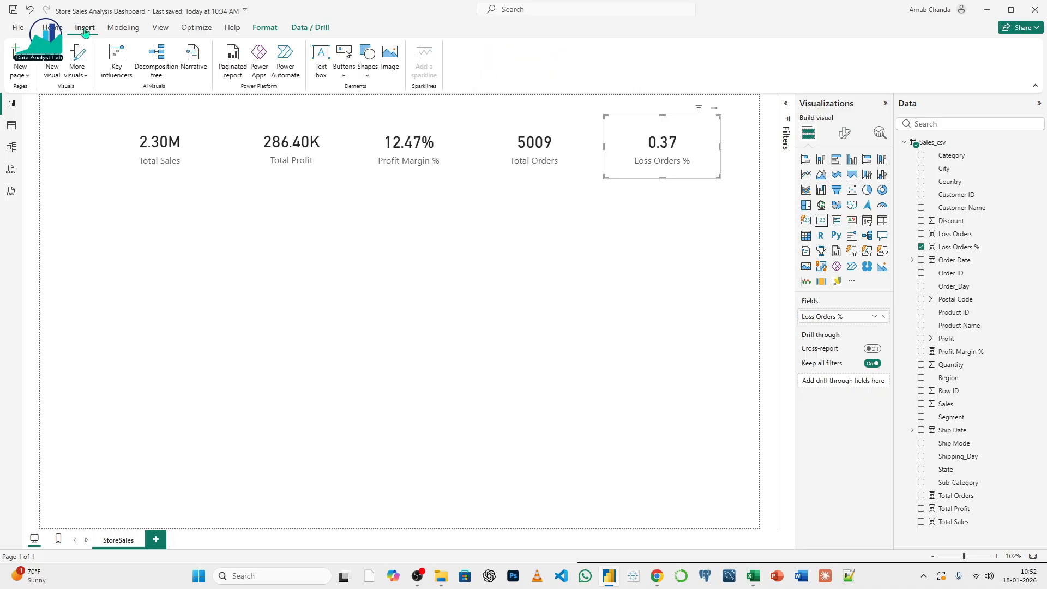
pyautogui.click(953, 248)
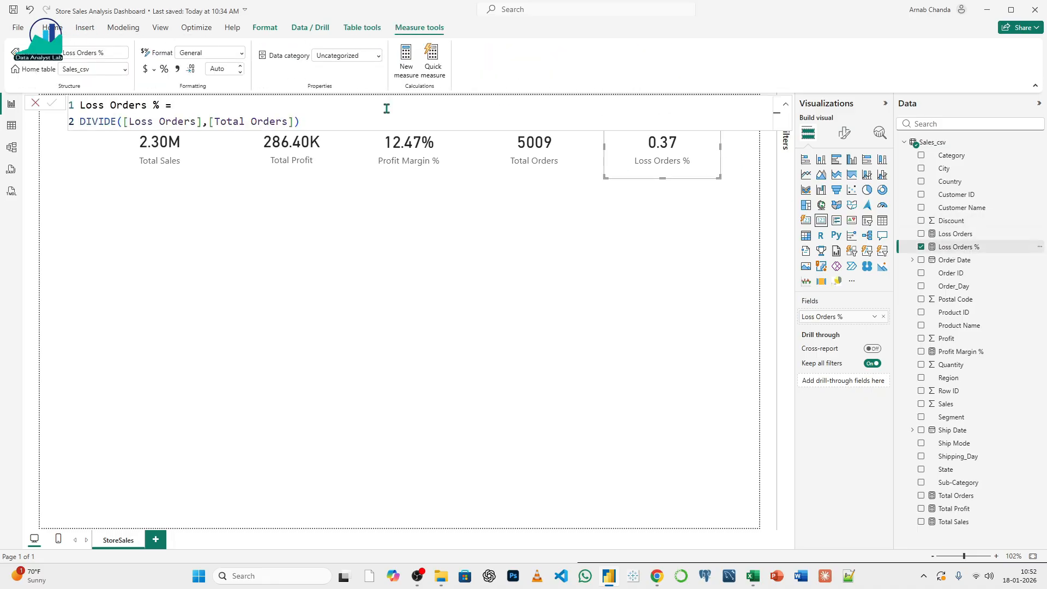
pyautogui.click(163, 70)
pyautogui.click(440, 248)
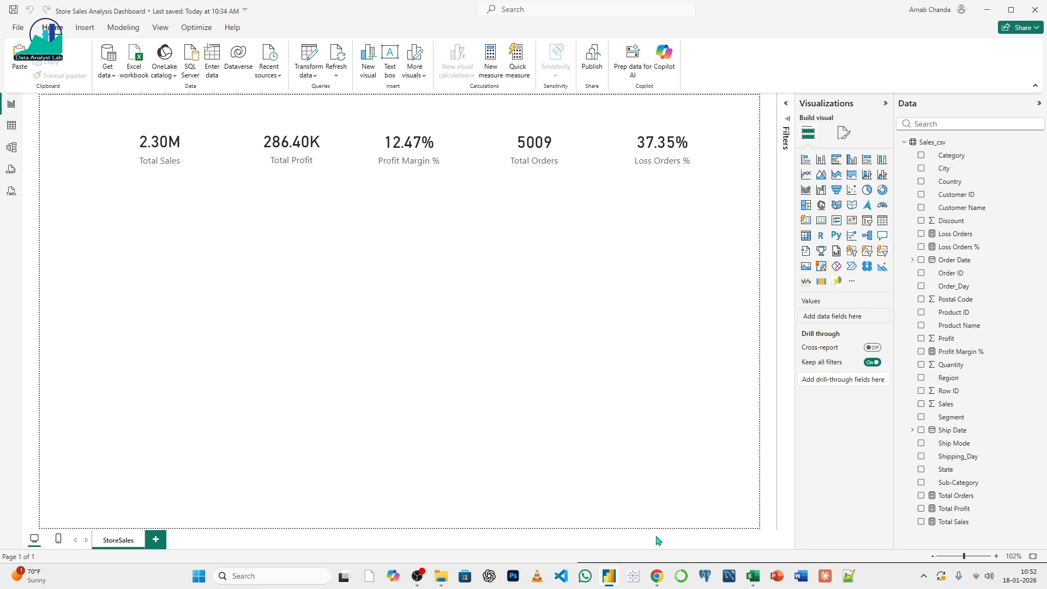
# - Recheck the KPI Queries in the PDF in Chrome, return to Power BI and place a copy of the Loss Orders % card below Total Sales
pyautogui.click(656, 576)
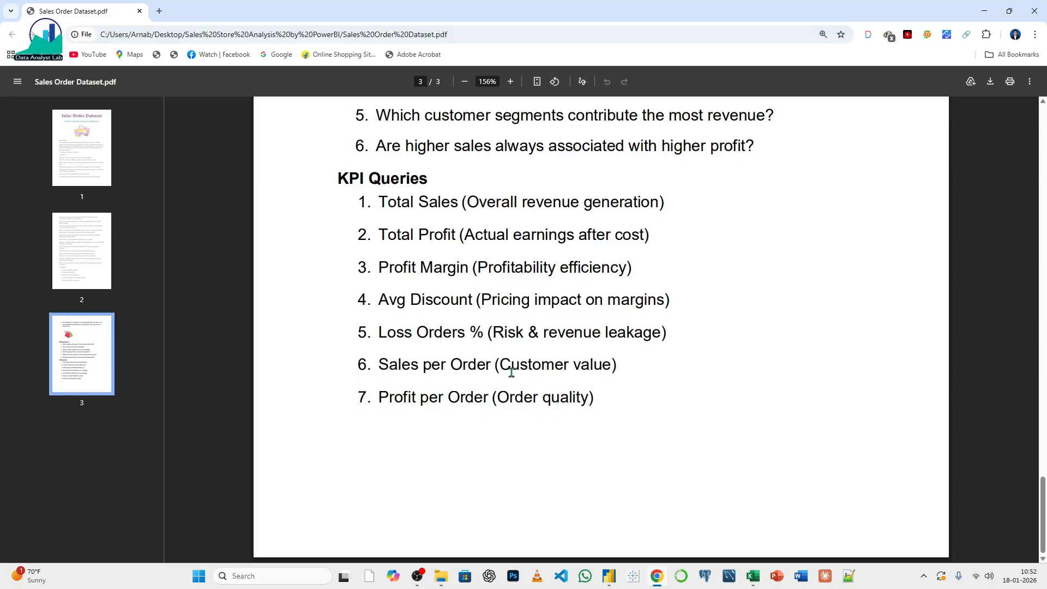
pyautogui.click(984, 10)
pyautogui.click(668, 167)
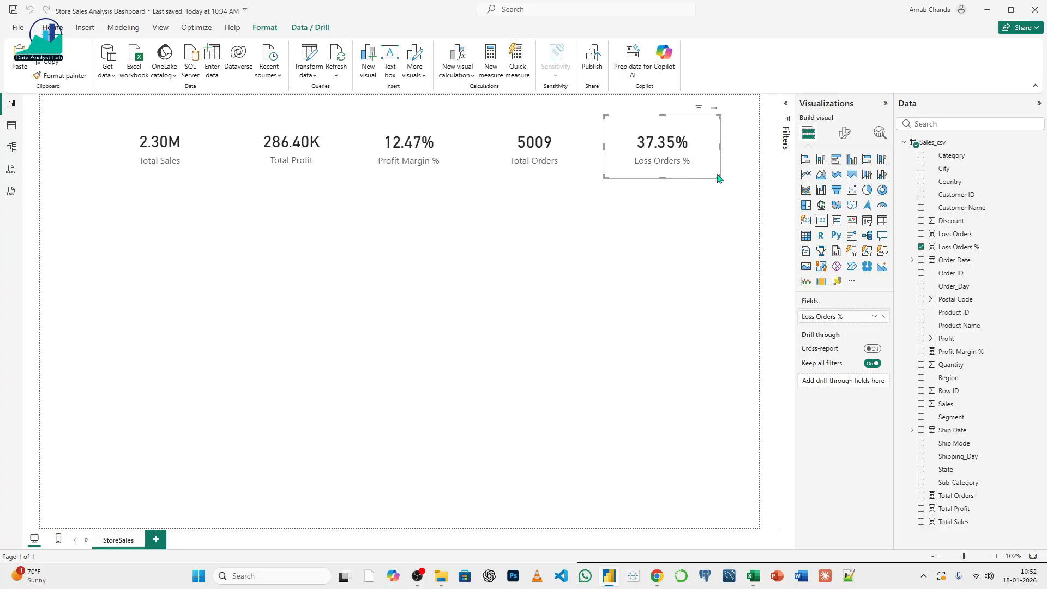
pyautogui.hotkey('ctrl', 'c')
pyautogui.hotkey('ctrl', 'v')
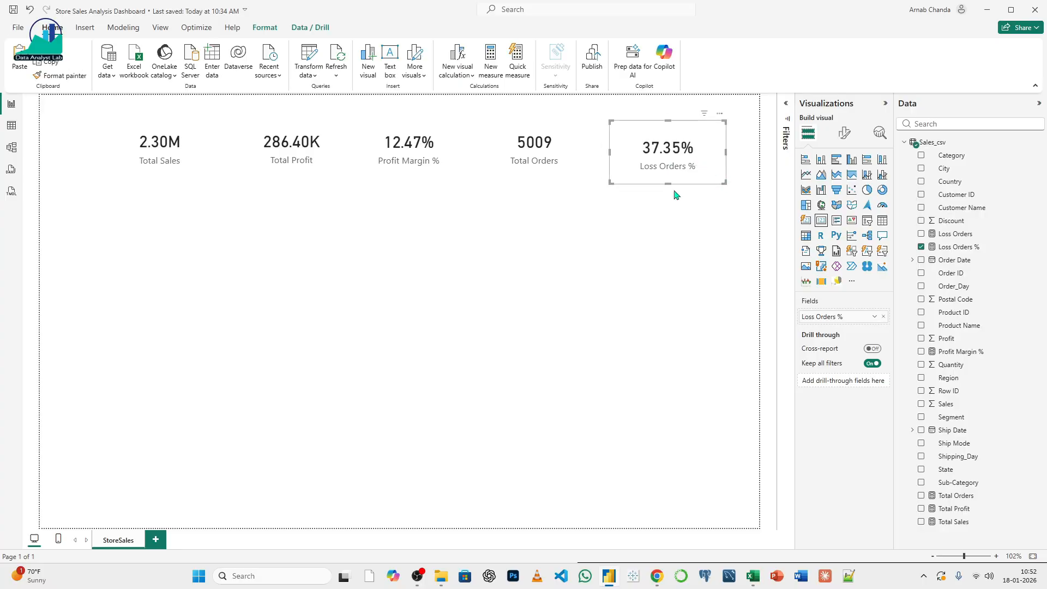
pyautogui.moveTo(676, 191); pyautogui.dragTo(199, 234)
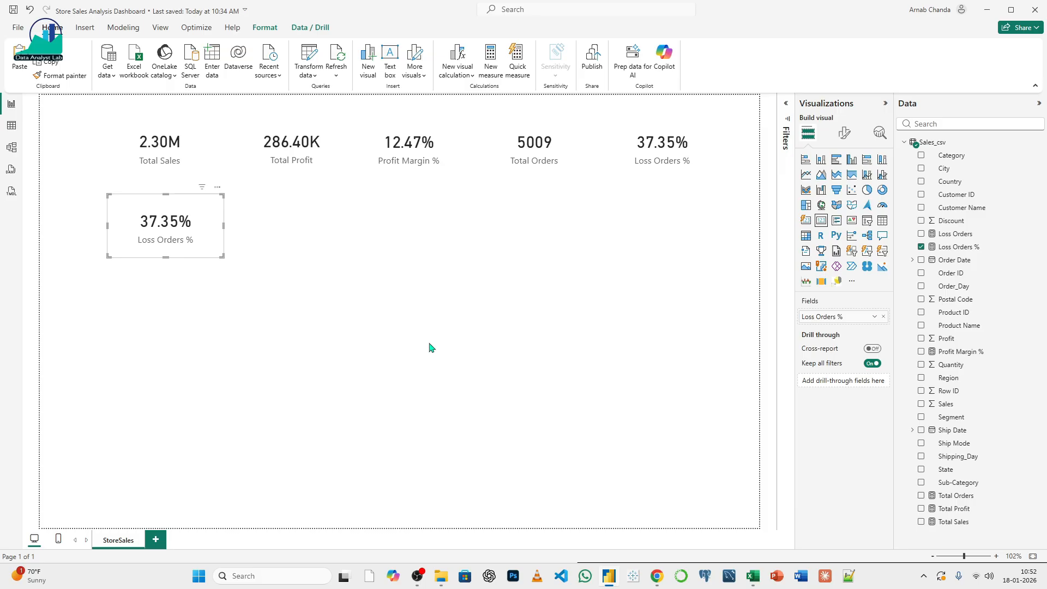
# - Start a Sales_csv measure named Sales Per Orders
pyautogui.rightClick(934, 142)
pyautogui.click(952, 159)
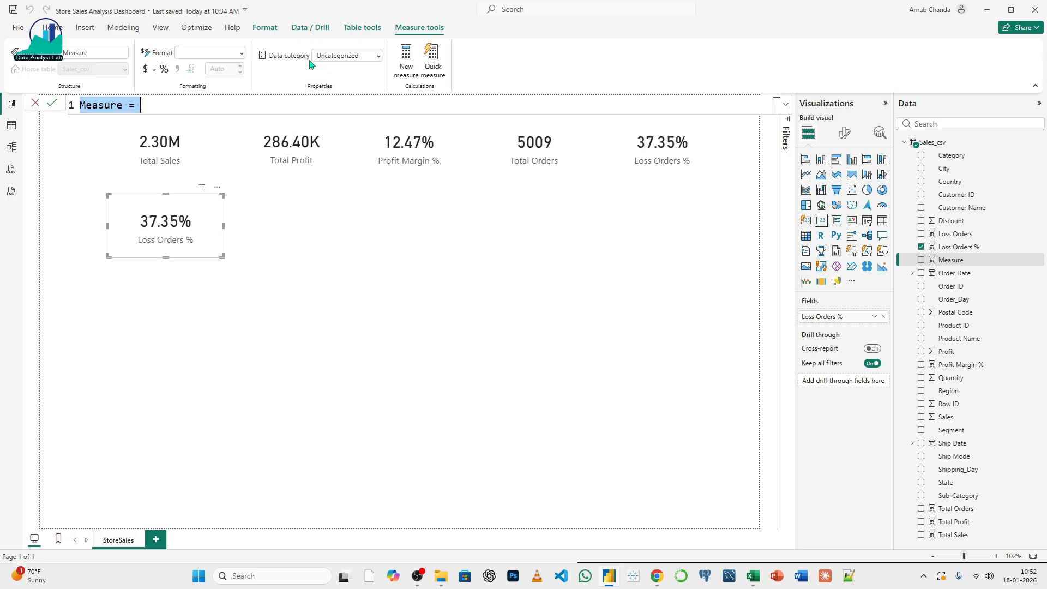
pyautogui.write('Sa')
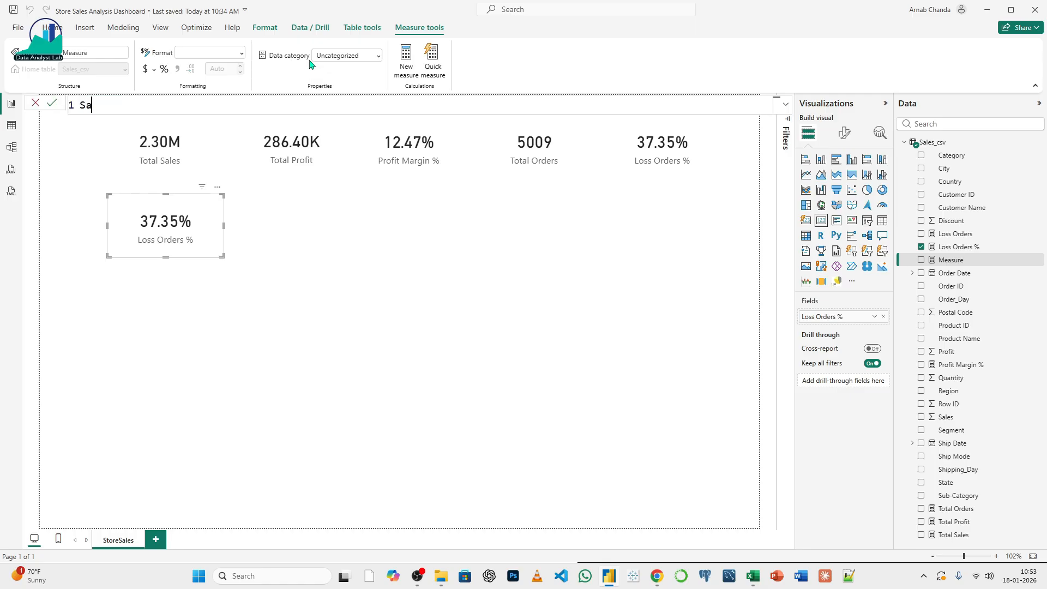
pyautogui.write('les Per Order =')
pyautogui.doubleClick(174, 105)
pyautogui.write('Orders')
pyautogui.click(197, 106)
# - Begin the Sales Per Orders formula with DIVIDE, using [Total Sales] as numerator and [Total Profit] as denominator
pyautogui.write('DIVIDE')
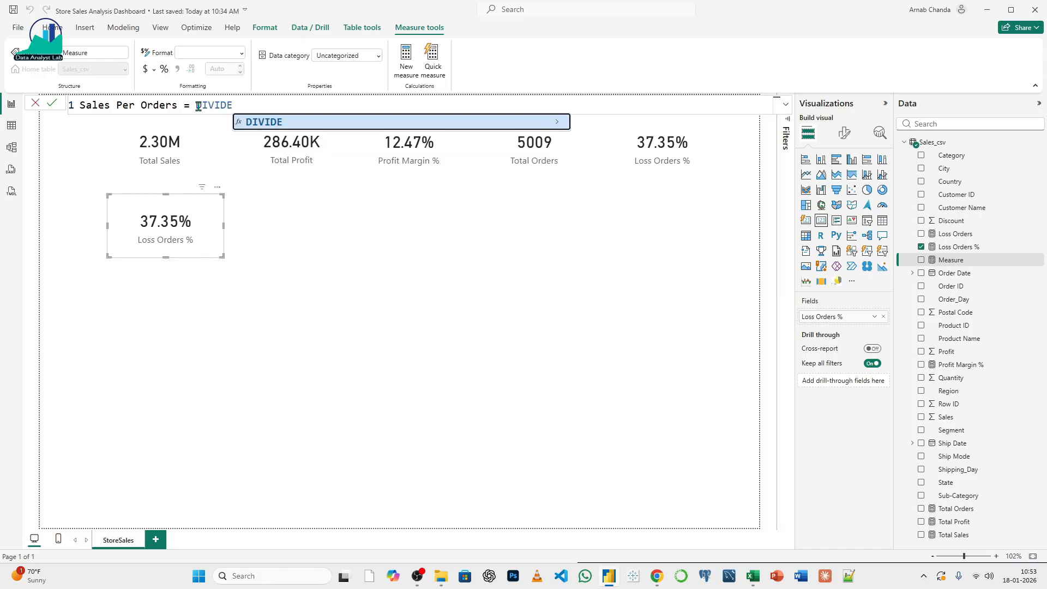
pyautogui.write('(')
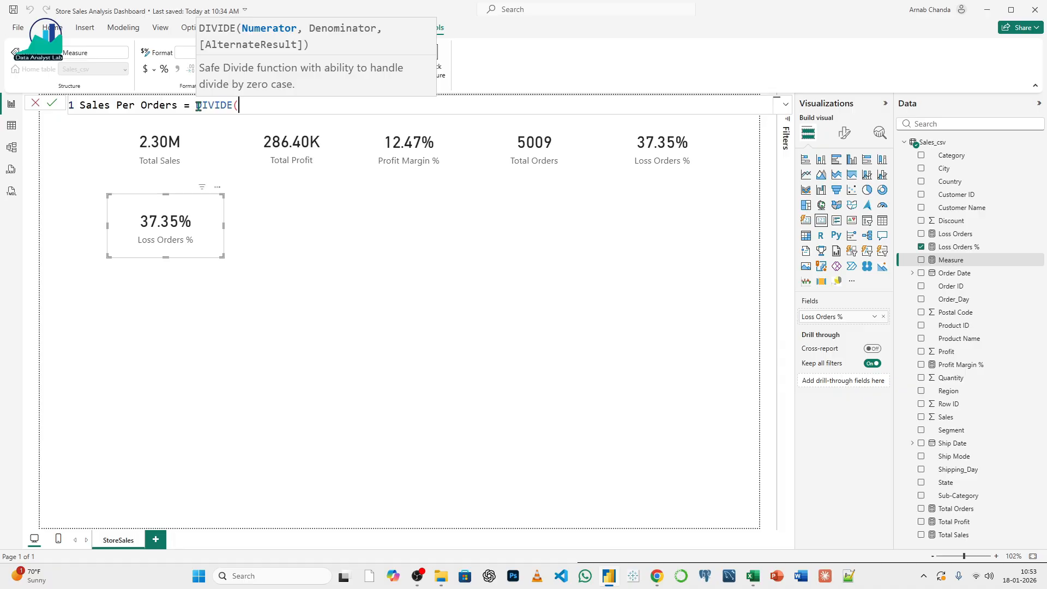
pyautogui.write('[Total Sales')
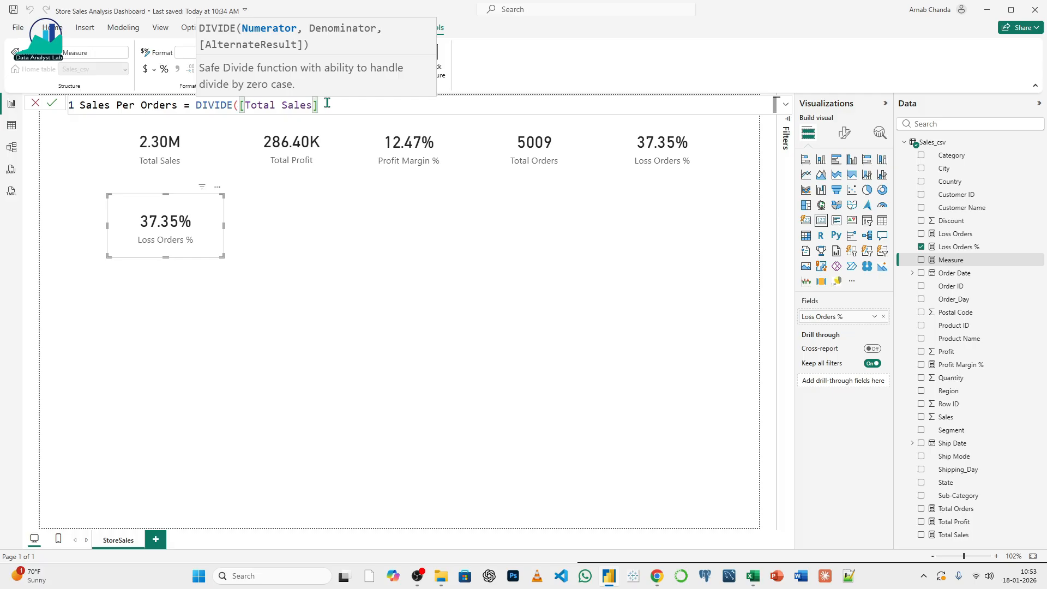
pyautogui.write(',[')
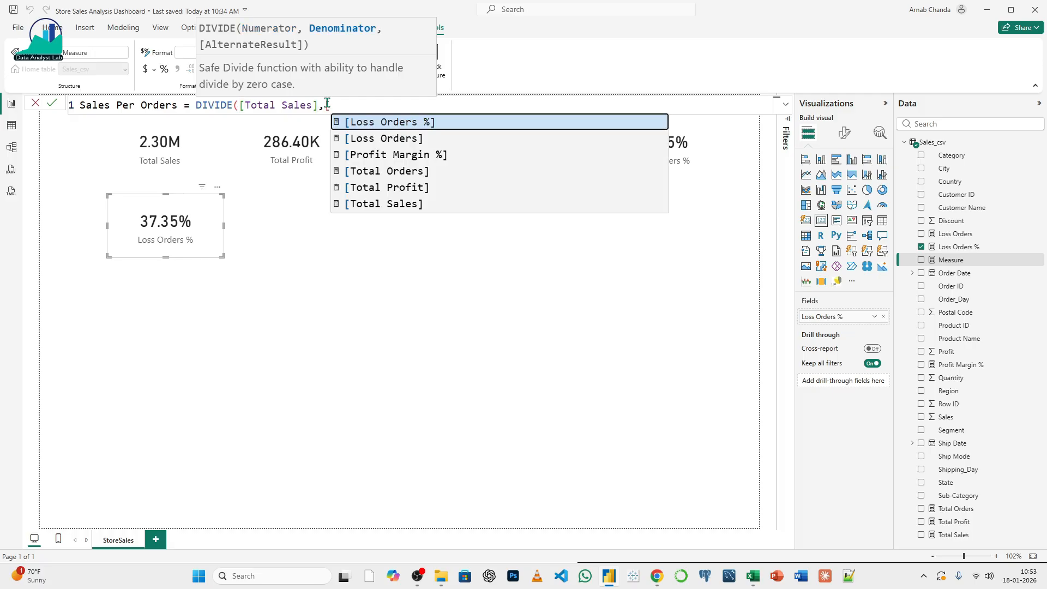
pyautogui.write('T')
pyautogui.click(389, 140)
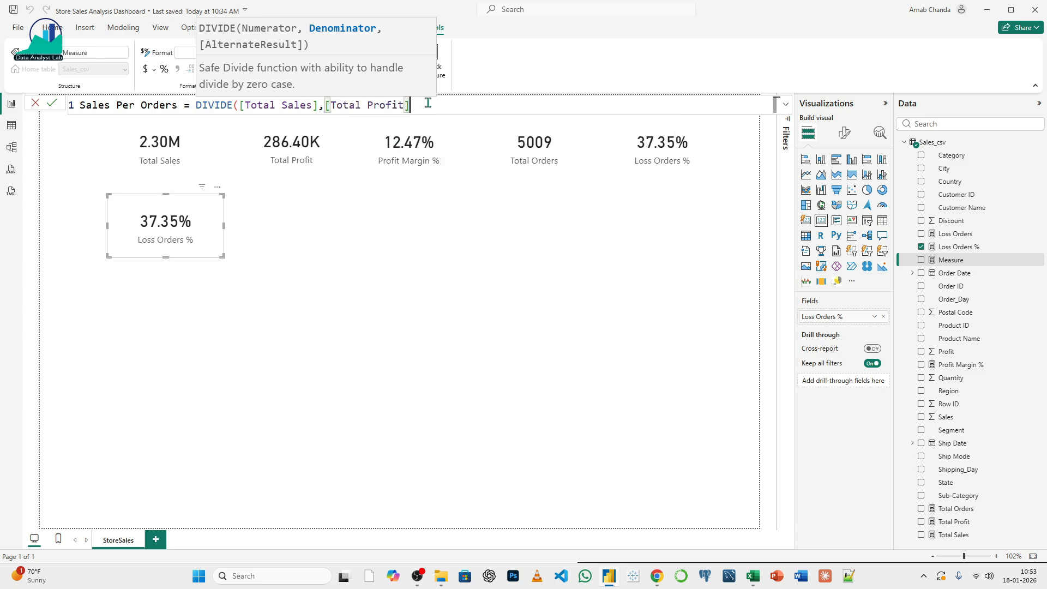
# - Replace the denominator in the Sales Per Orders formula with [Total Orders]
pyautogui.doubleClick(402, 105)
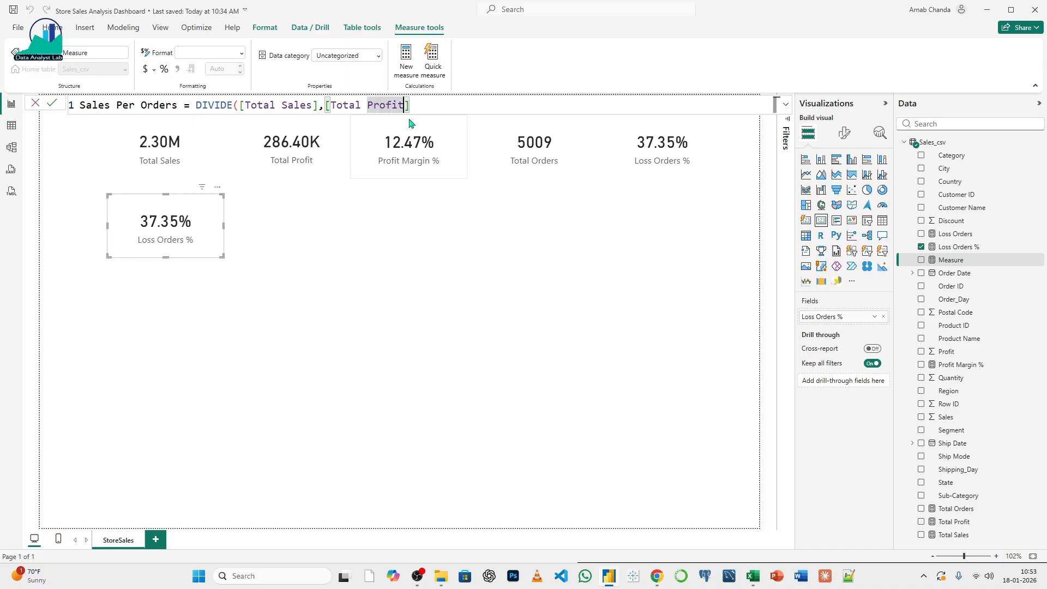
pyautogui.press('BackSpace')
pyautogui.press('BackSpace')
pyautogui.press('BackSpace')
pyautogui.press('BackSpace')
pyautogui.press('BackSpace')
pyautogui.press('BackSpace')
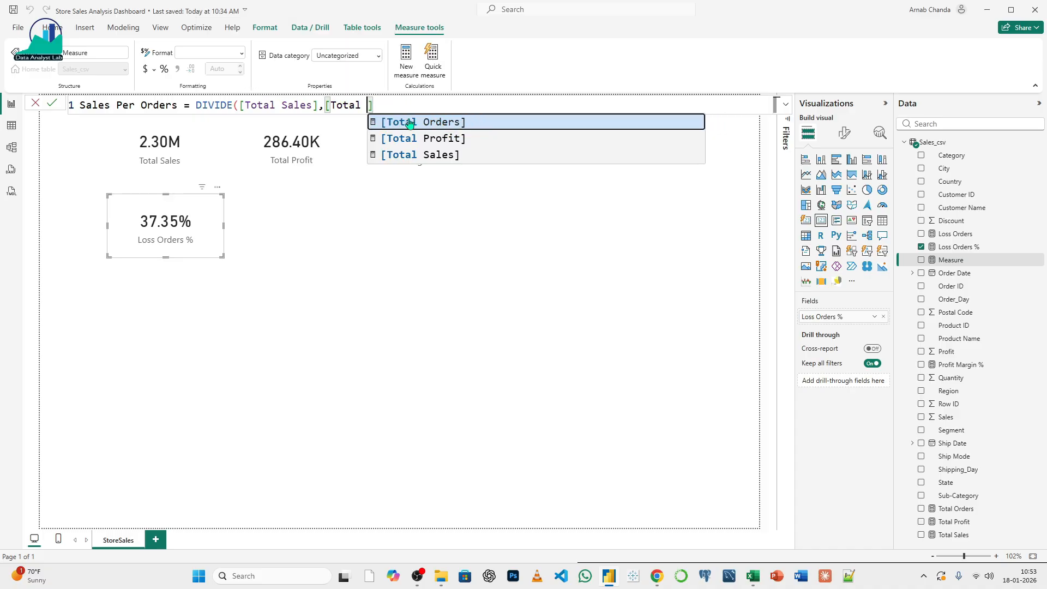
pyautogui.click(410, 122)
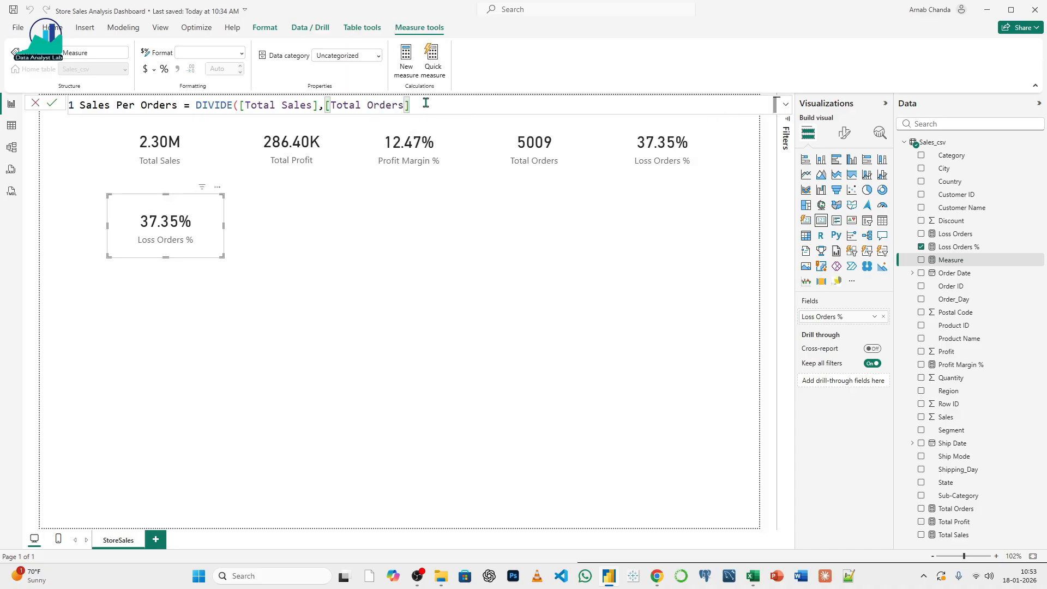
# - Close the DIVIDE function, commit Sales Per Orders and use it as the field of the copied card below Total Sales
pyautogui.write(')')
pyautogui.click(50, 103)
pyautogui.click(35, 103)
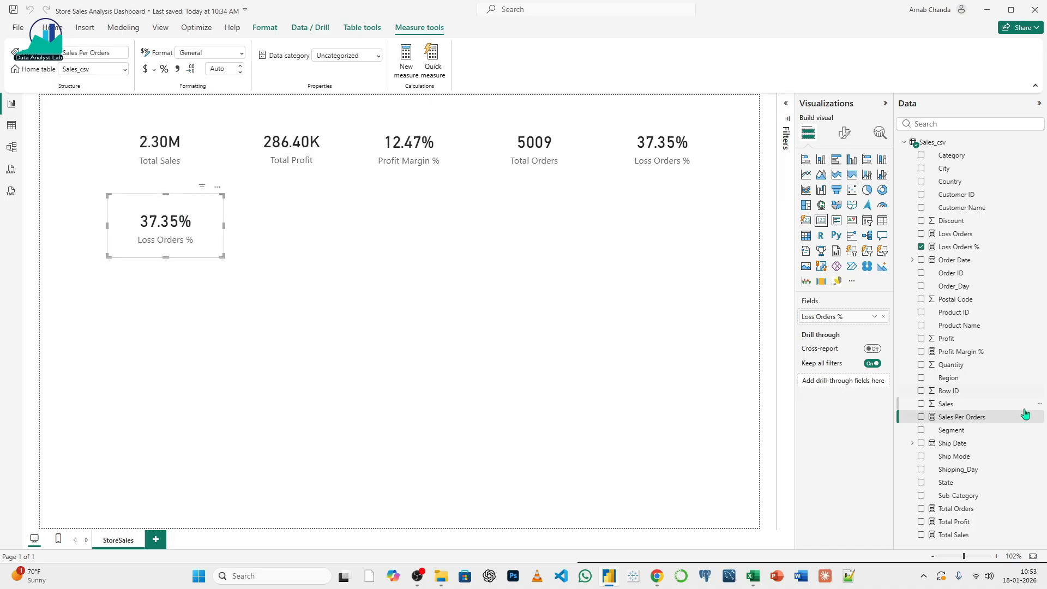
pyautogui.moveTo(961, 418); pyautogui.dragTo(831, 322)
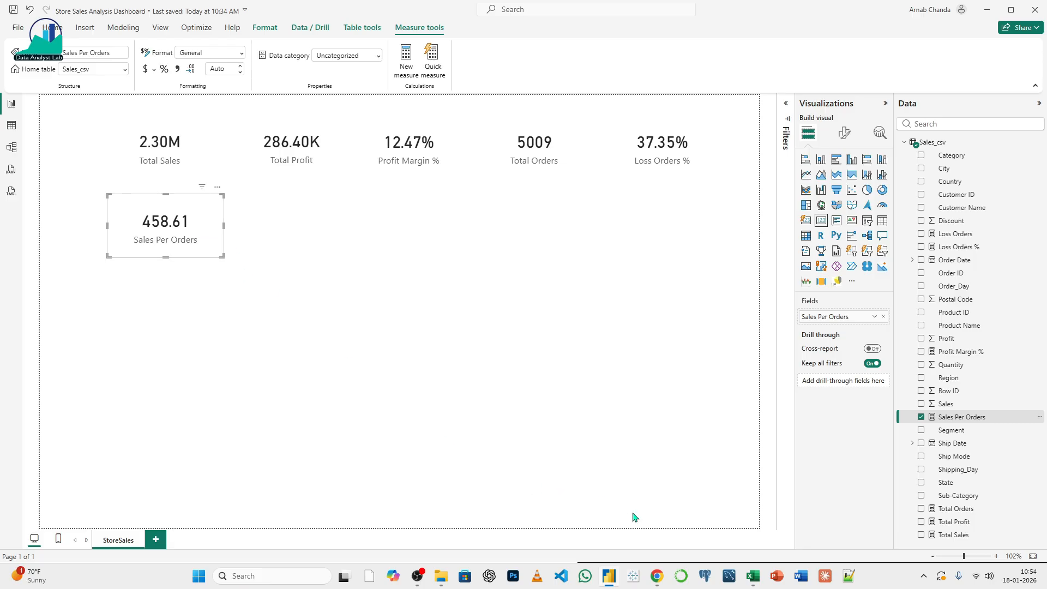
# - Check the KPI Queries list in Sales Order Dataset.pdf in Chrome and return to the Power BI report
pyautogui.click(655, 581)
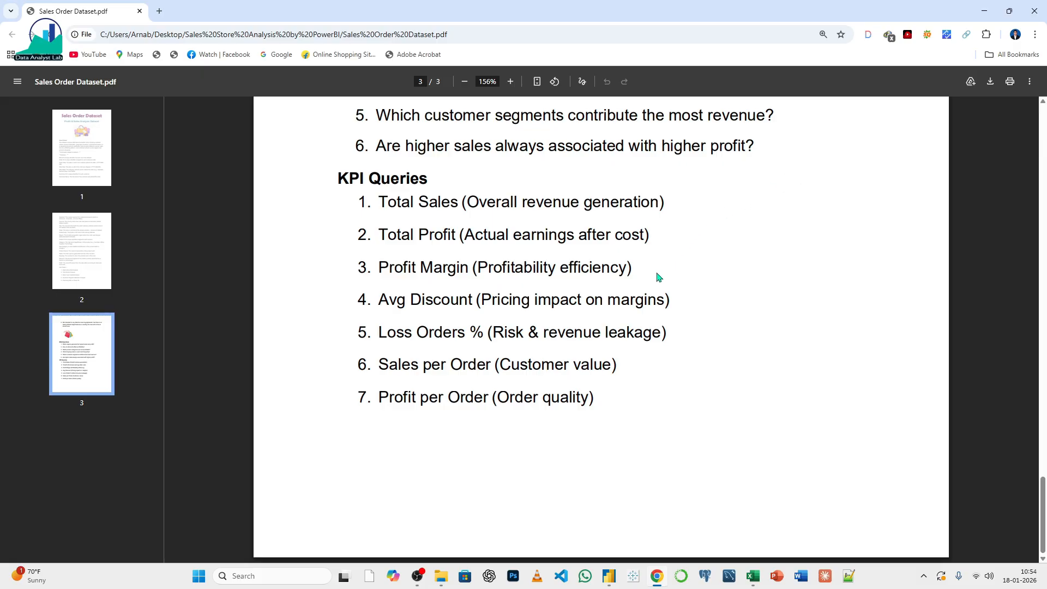
pyautogui.click(609, 575)
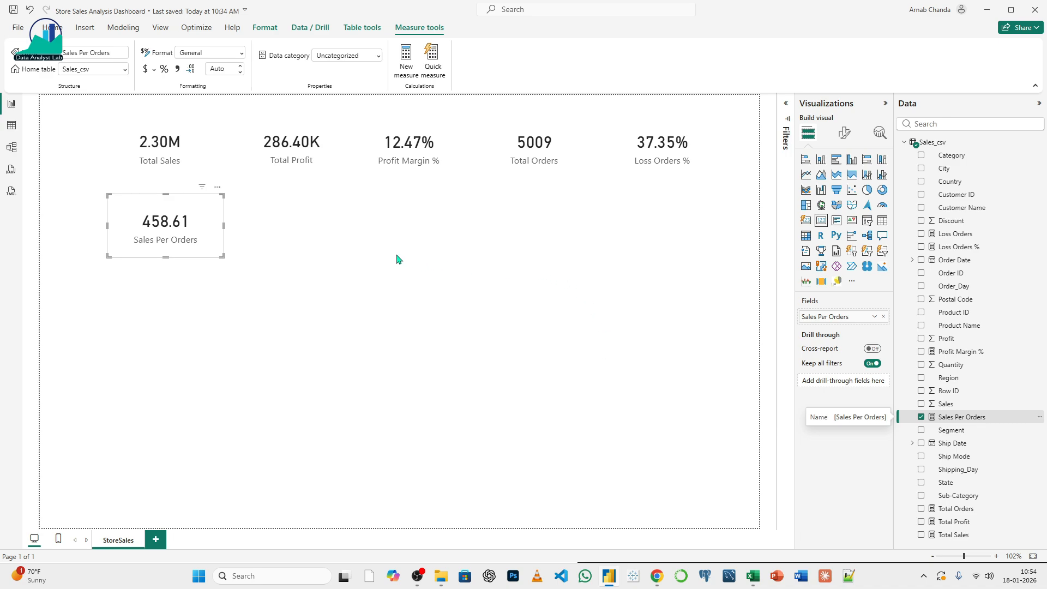
pyautogui.click(348, 240)
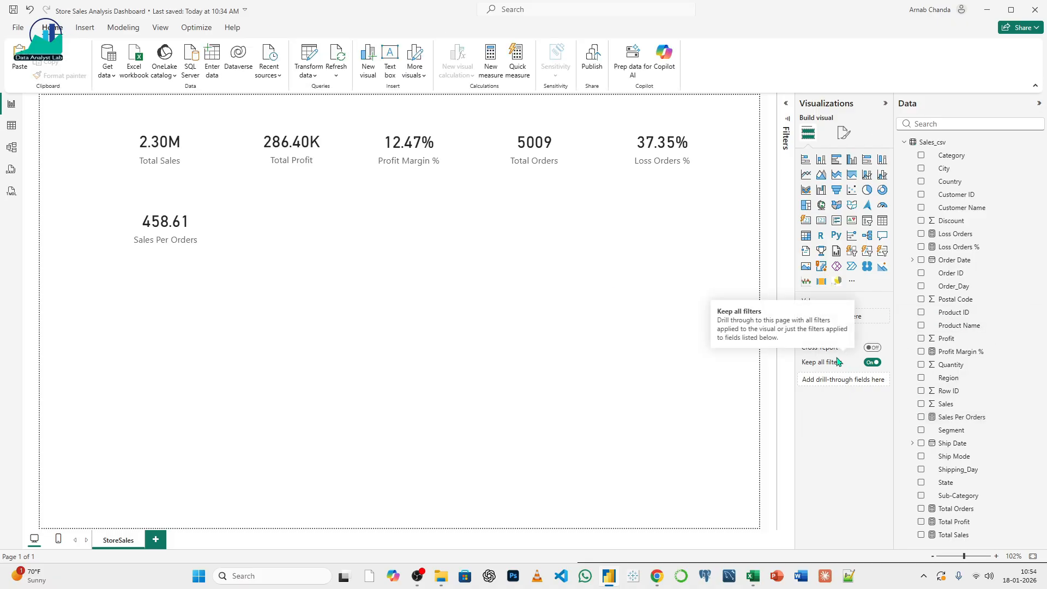
pyautogui.click(657, 576)
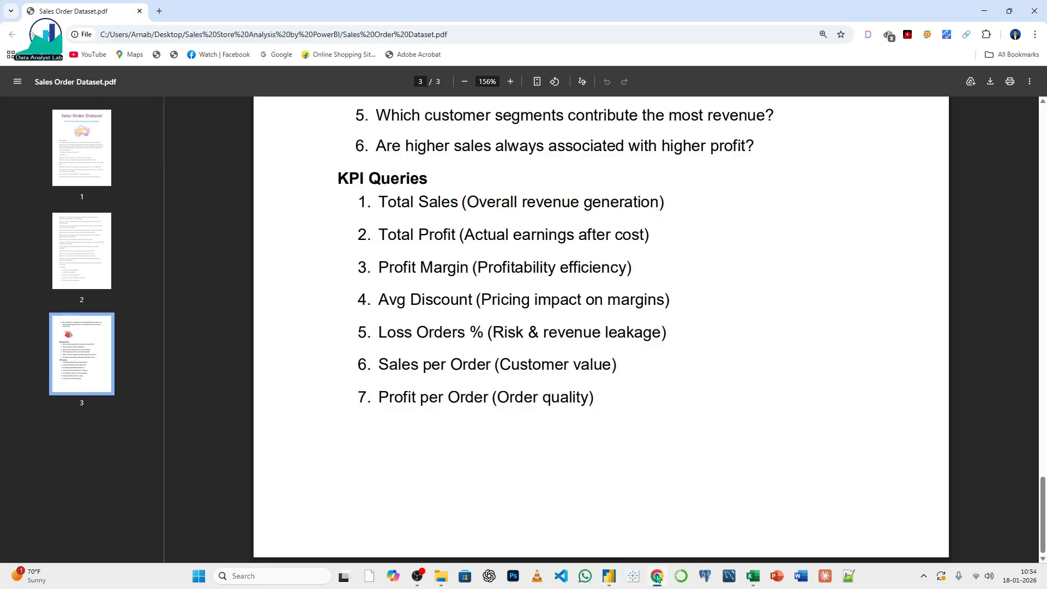
pyautogui.click(657, 576)
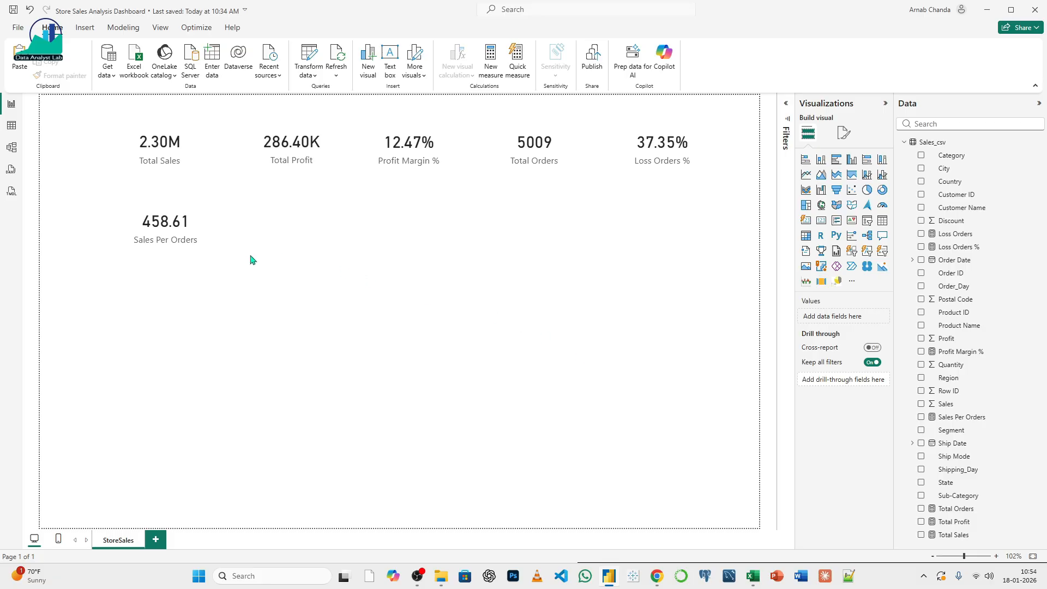
# - Duplicate the Sales Per Orders card and place the copy beside it, below the Total Profit card
pyautogui.click(200, 239)
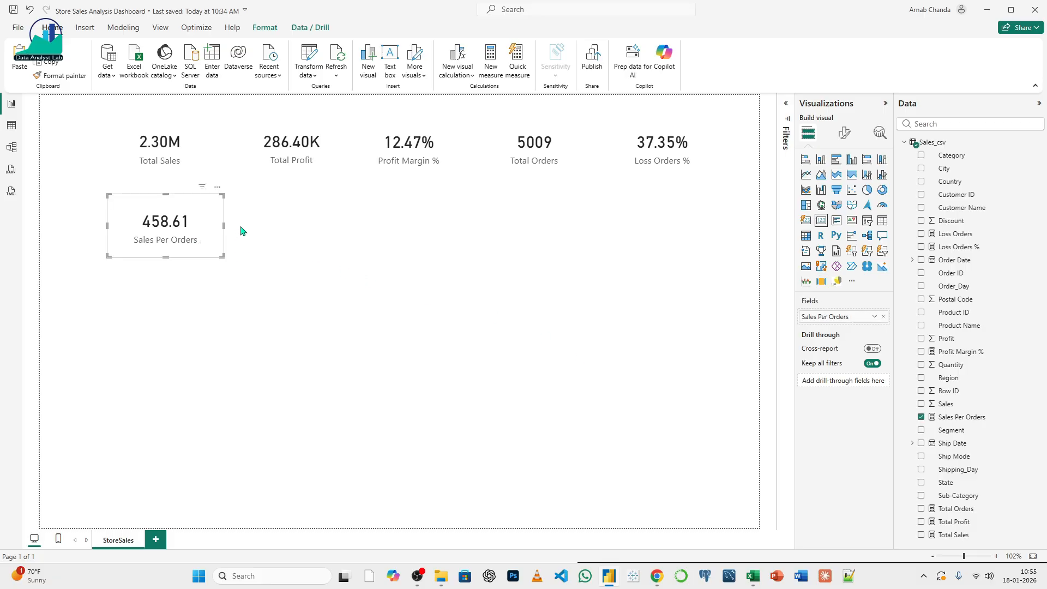
pyautogui.hotkey('ctrl', 'c')
pyautogui.hotkey('ctrl', 'v')
pyautogui.moveTo(222, 237); pyautogui.dragTo(349, 230)
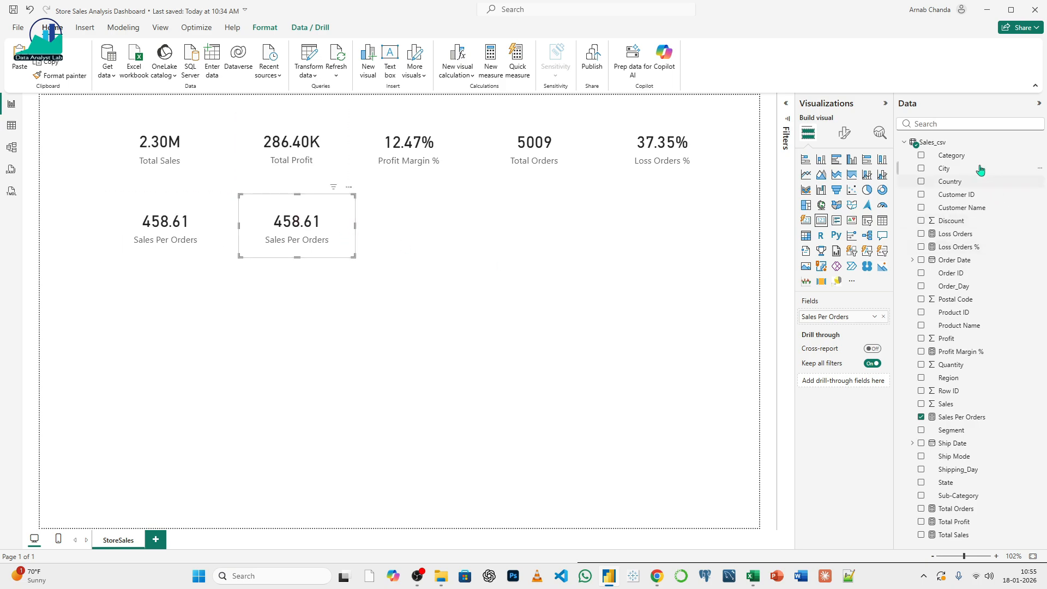
# - Create a Sales_csv measure Profit Per Orders = DIVIDE([Total Profit],[Total Orders]) and commit it
pyautogui.rightClick(932, 142)
pyautogui.click(949, 163)
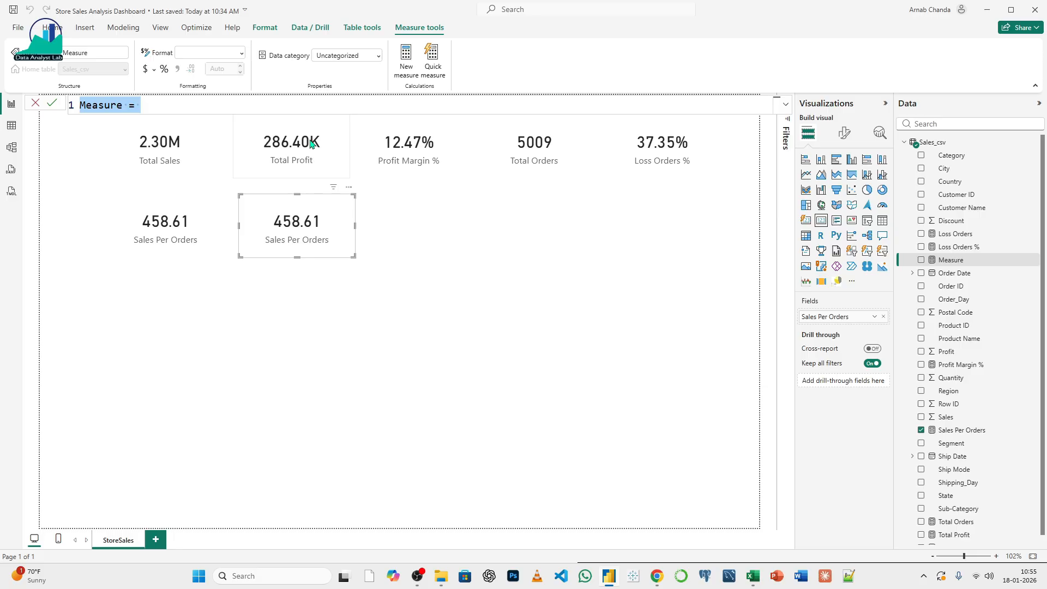
pyautogui.write('Pro')
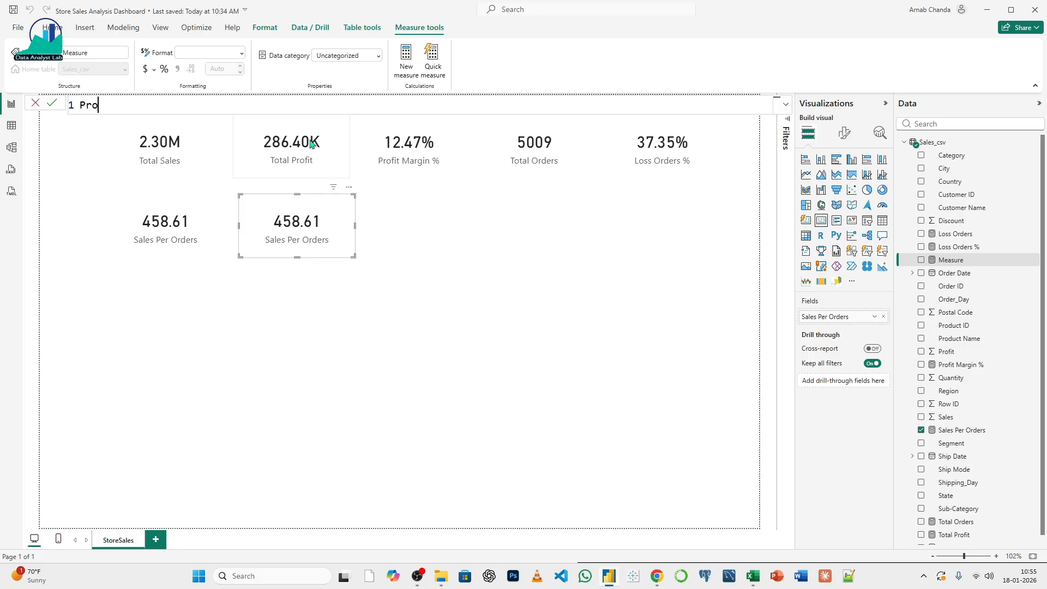
pyautogui.write('fit Per Orders =DIVIDE')
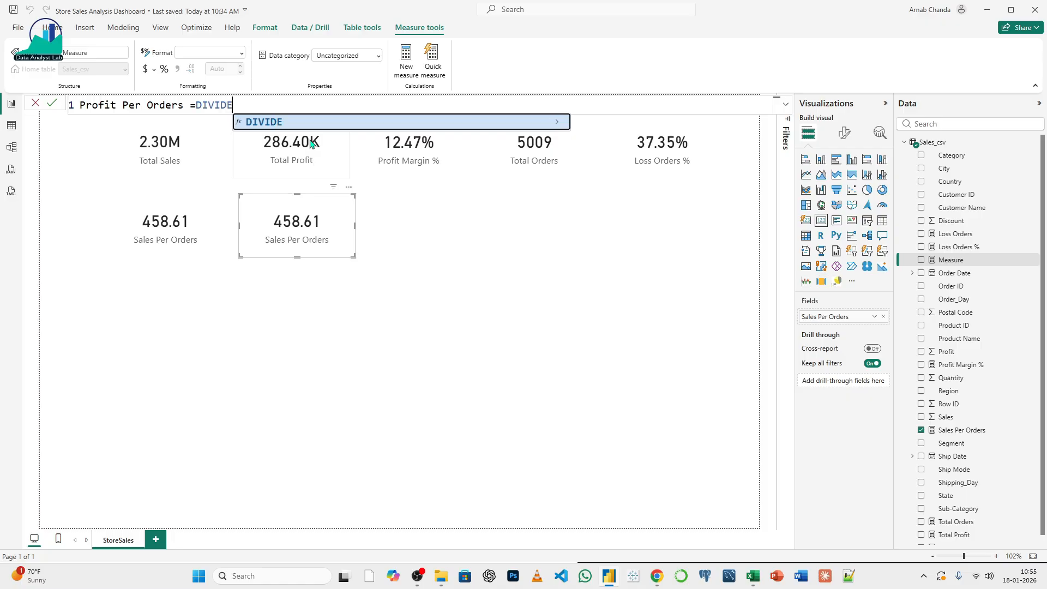
pyautogui.write('([')
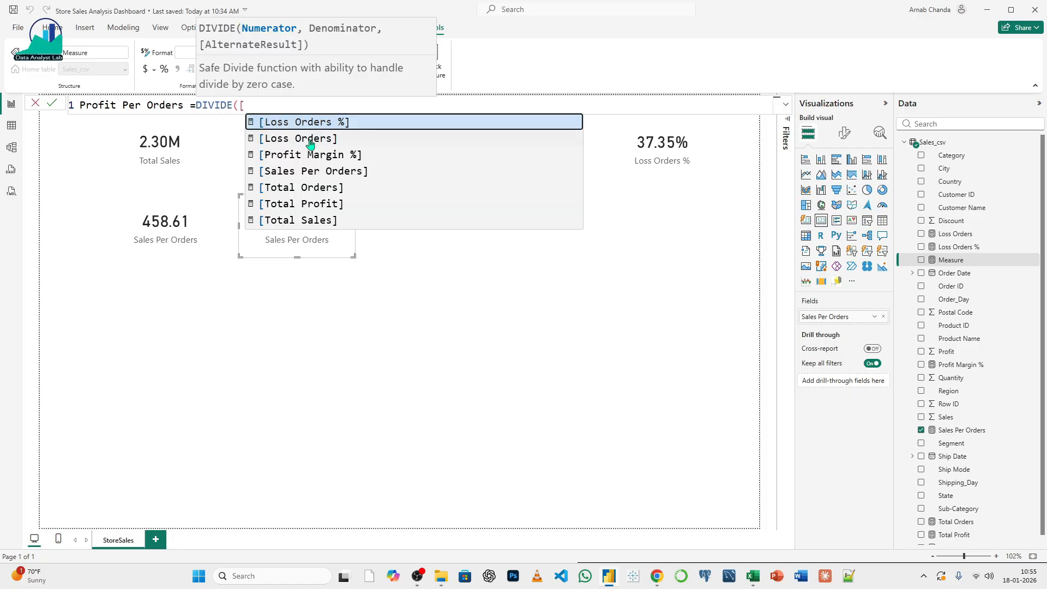
pyautogui.click(327, 204)
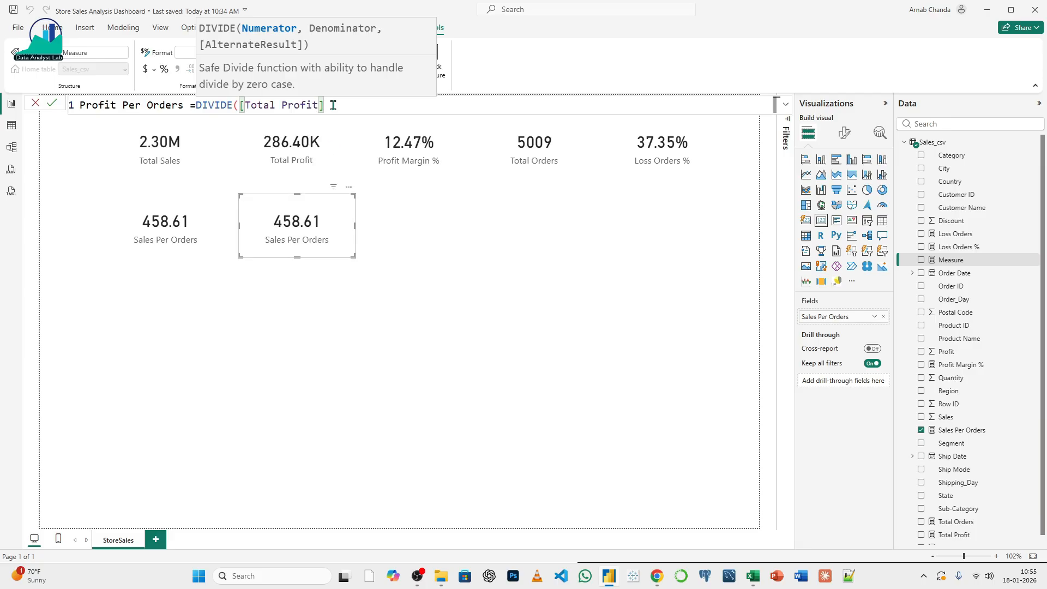
pyautogui.write(',')
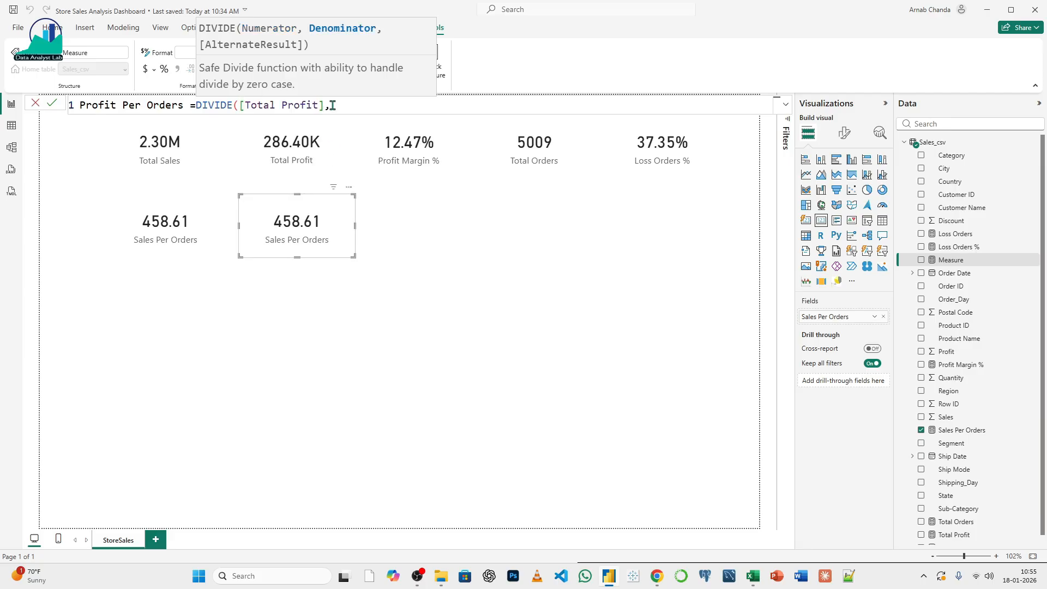
pyautogui.write('[')
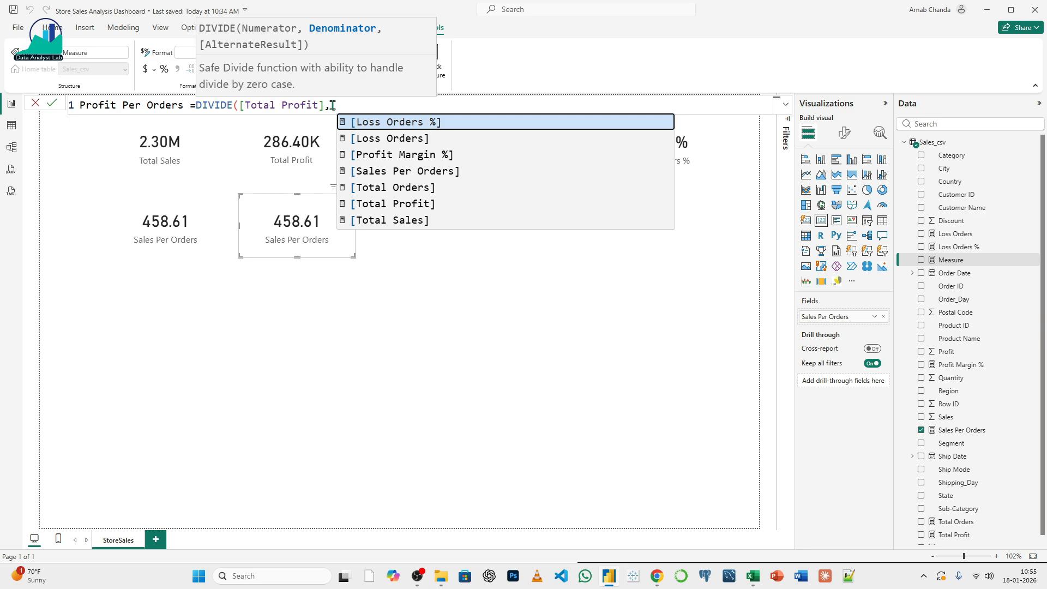
pyautogui.doubleClick(398, 187)
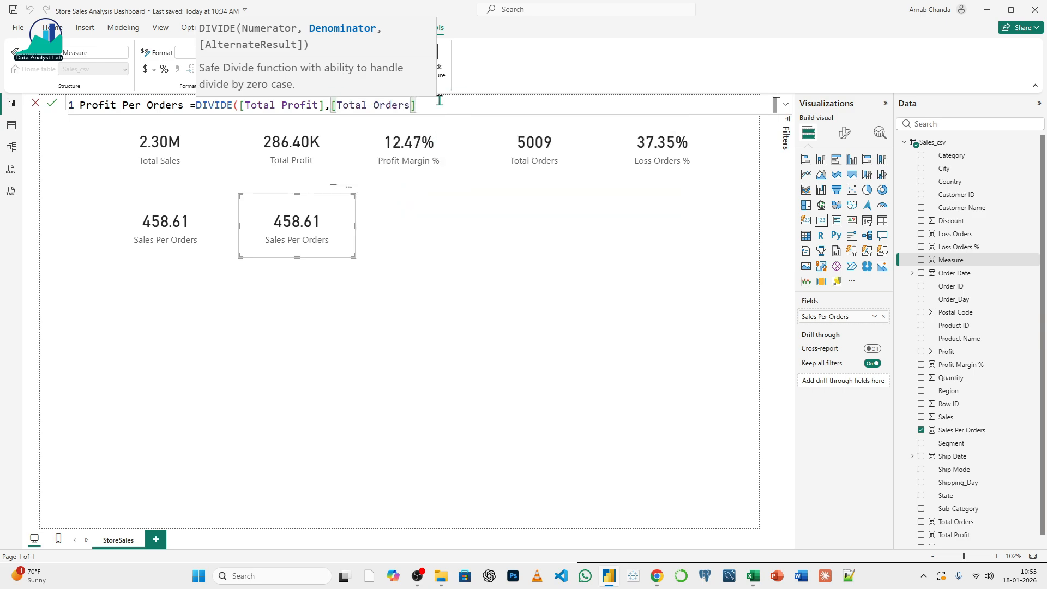
pyautogui.write(')')
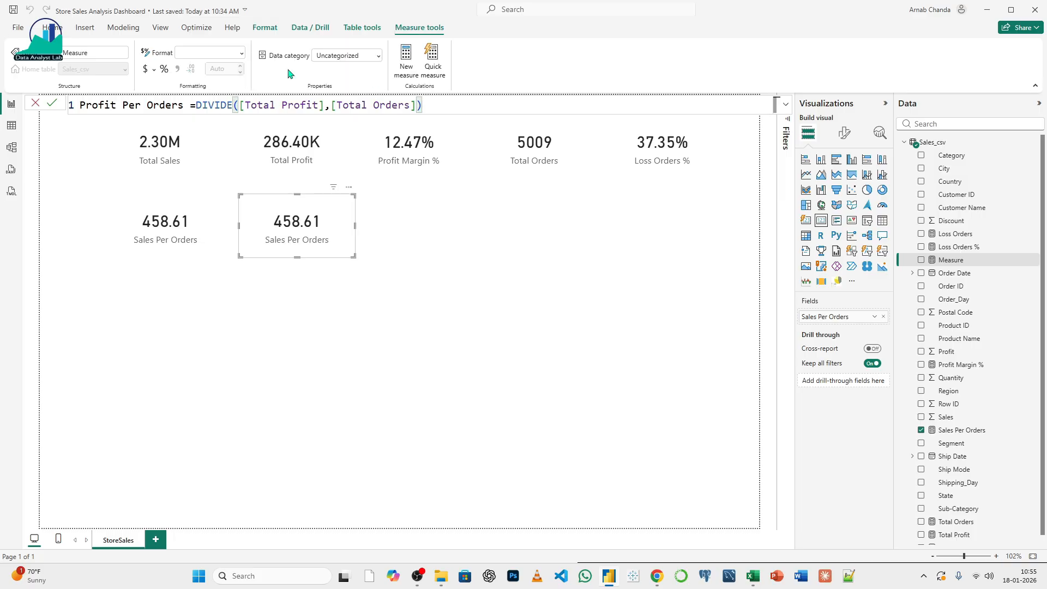
pyautogui.click(51, 104)
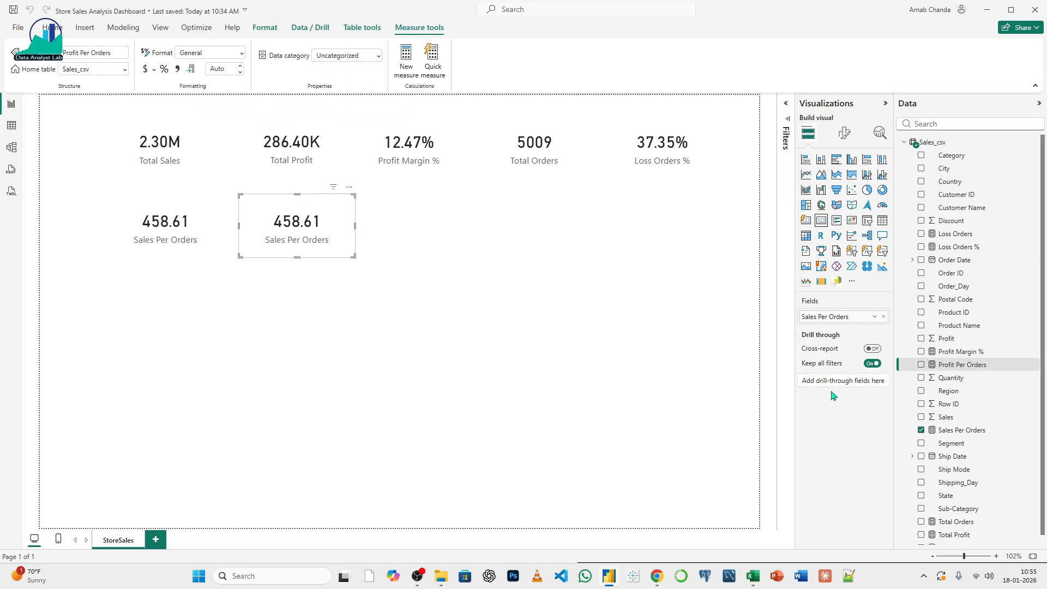
# - Replace the field of the copied card below Total Profit with Profit Per Orders
pyautogui.moveTo(953, 367); pyautogui.dragTo(818, 316)
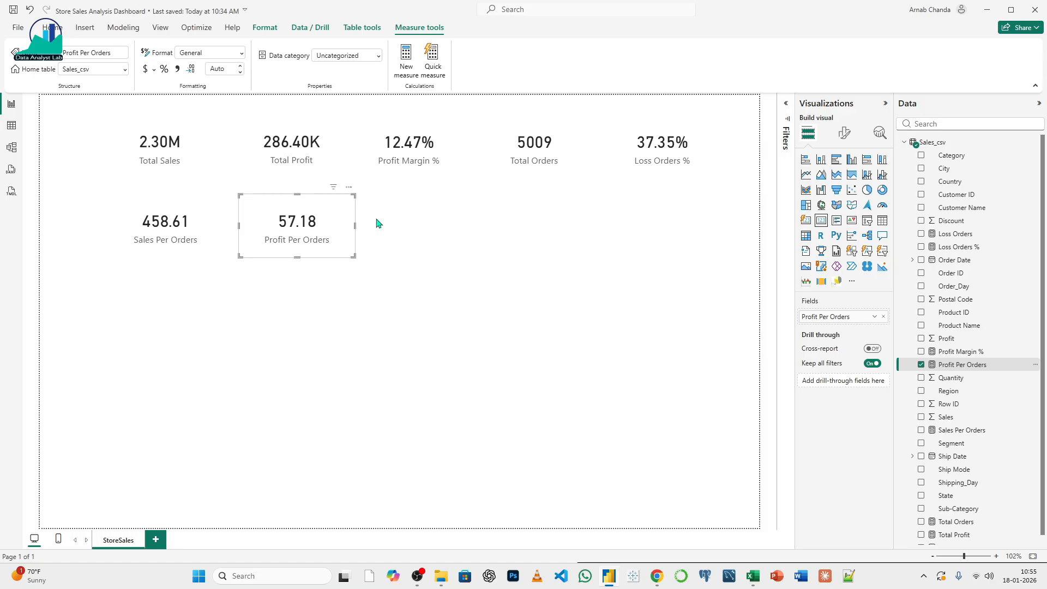
pyautogui.click(434, 235)
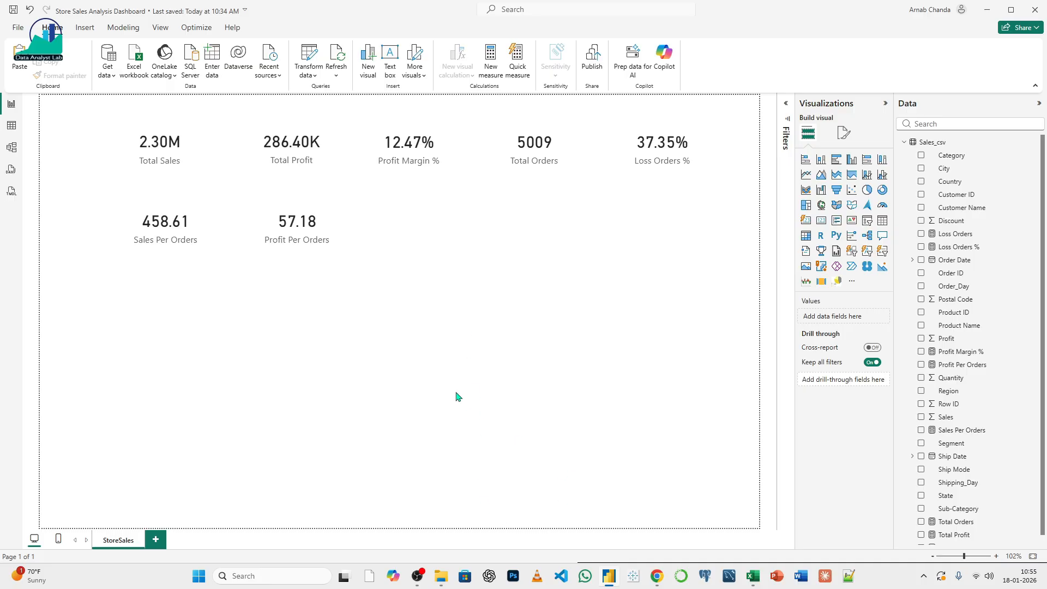
pyautogui.moveTo(339, 212); pyautogui.dragTo(332, 221)
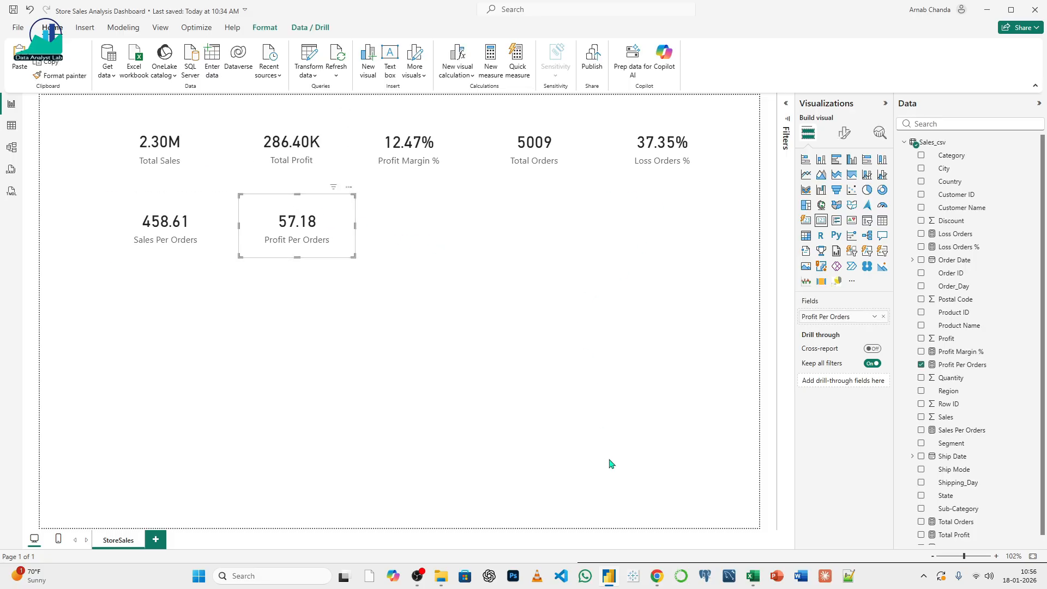
# - Switch to Sales Order Dataset.pdf in Chrome and review the EDA Questions above the KPI Queries
pyautogui.click(658, 582)
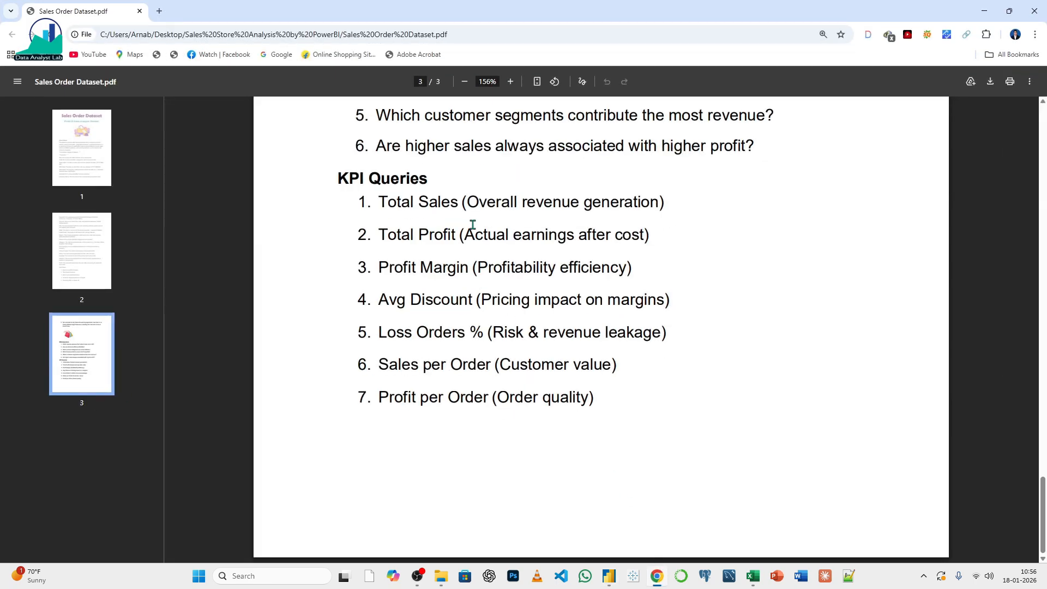
pyautogui.scroll(5, 480, 238)
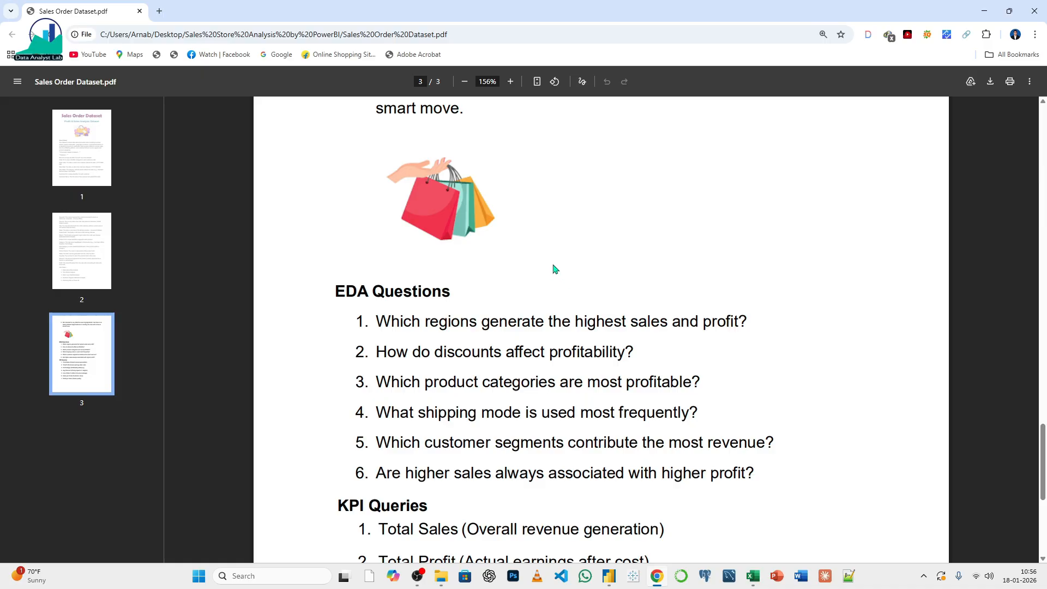
pyautogui.scroll(-3, 554, 269)
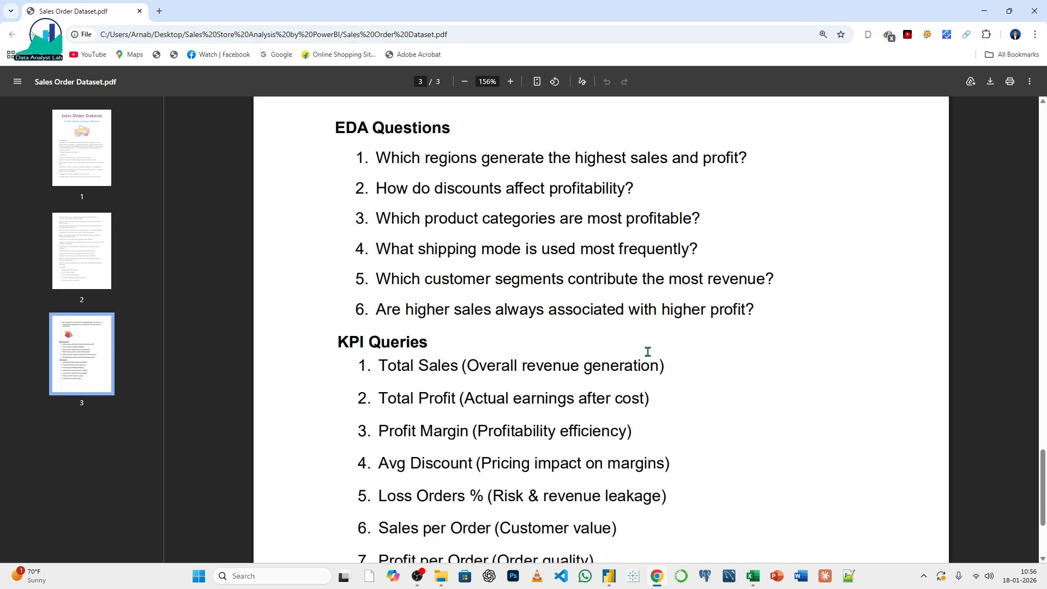
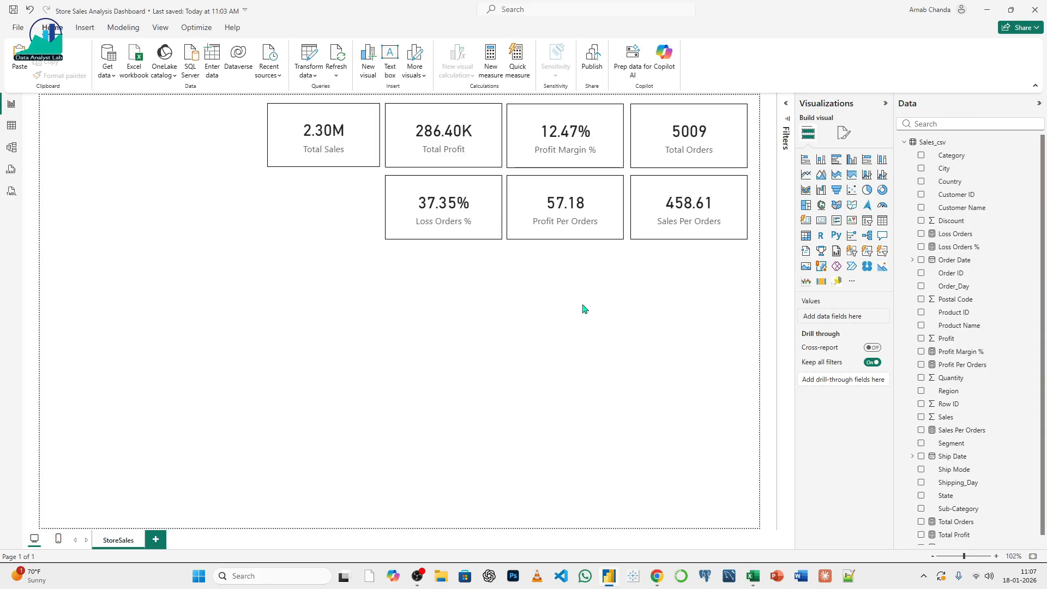
pyautogui.rightClick(936, 146)
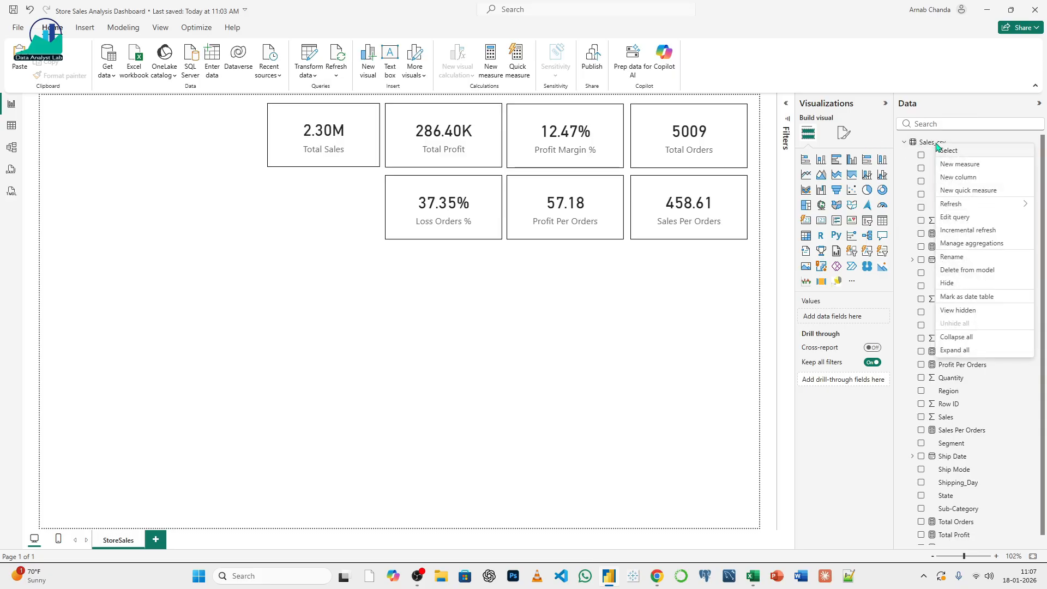
pyautogui.click(945, 164)
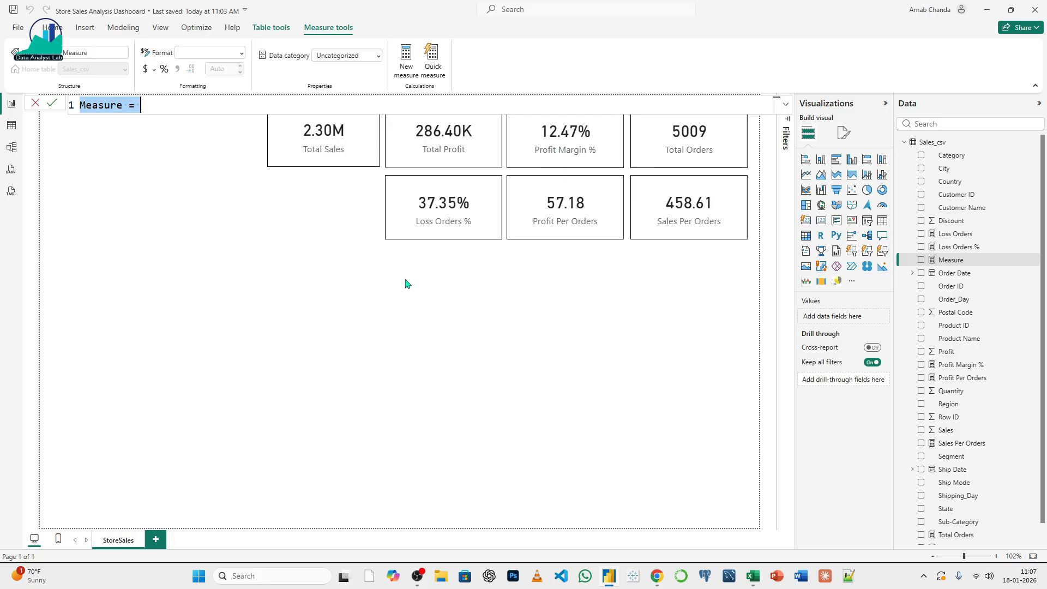
pyautogui.press('Escape')
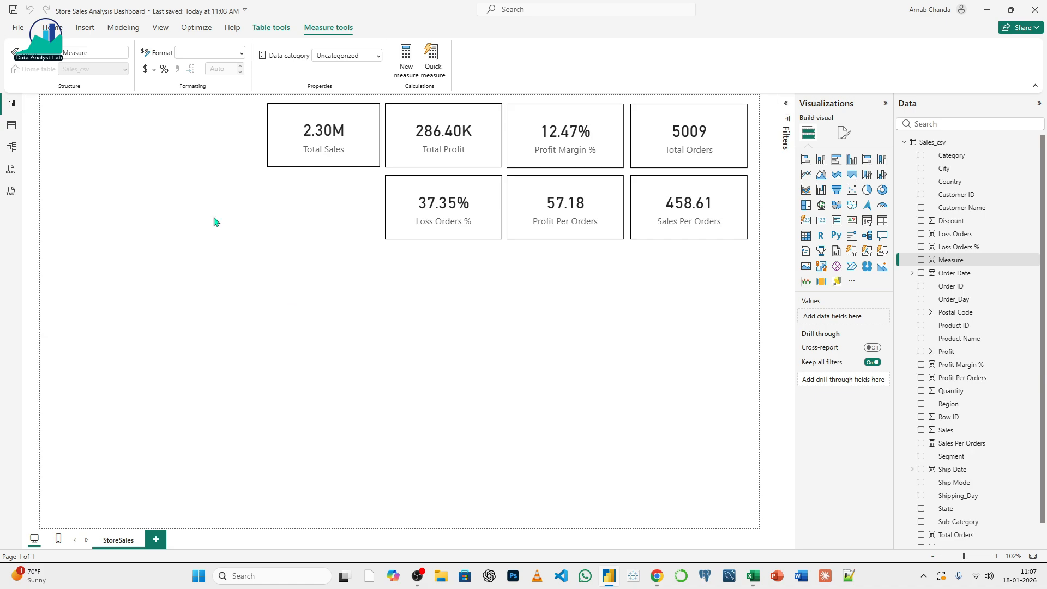
# - Add a stacked column chart in the lower-left area of the StoreSales page and reduce its size
pyautogui.scroll(-2, 995, 485)
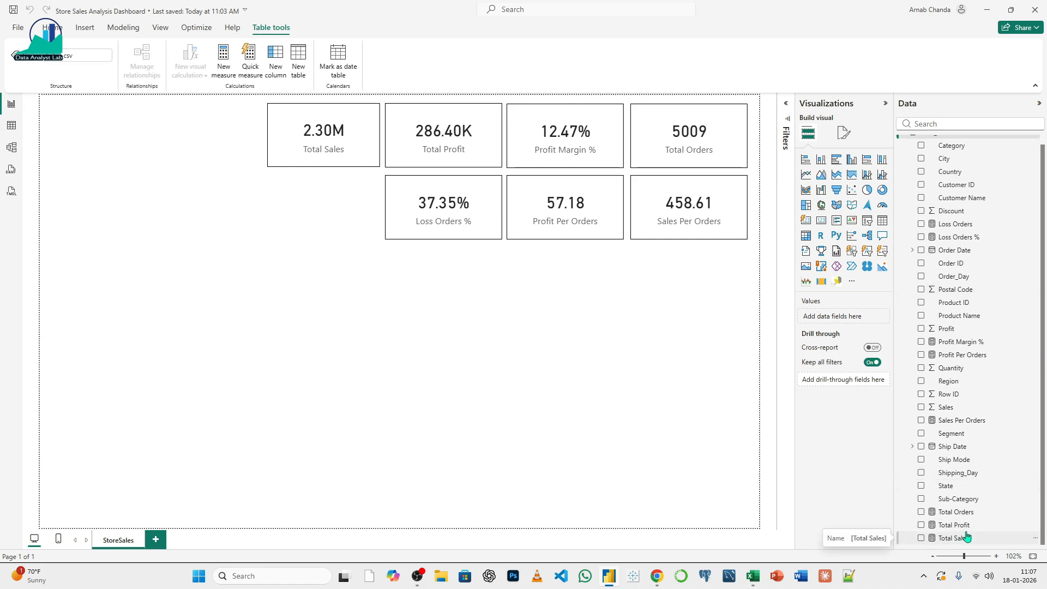
pyautogui.click(820, 161)
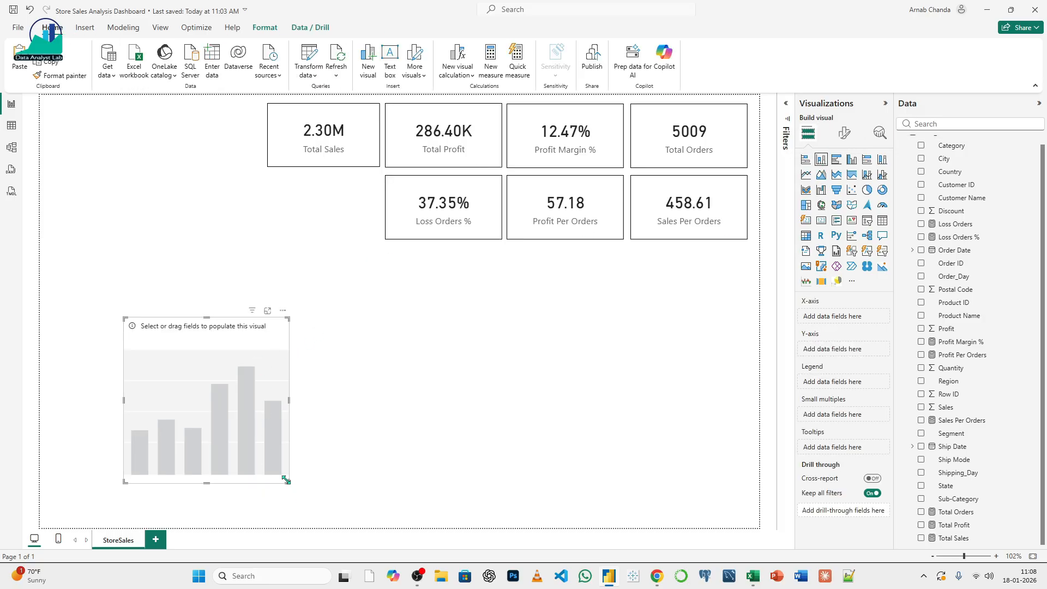
pyautogui.moveTo(286, 481); pyautogui.dragTo(276, 411)
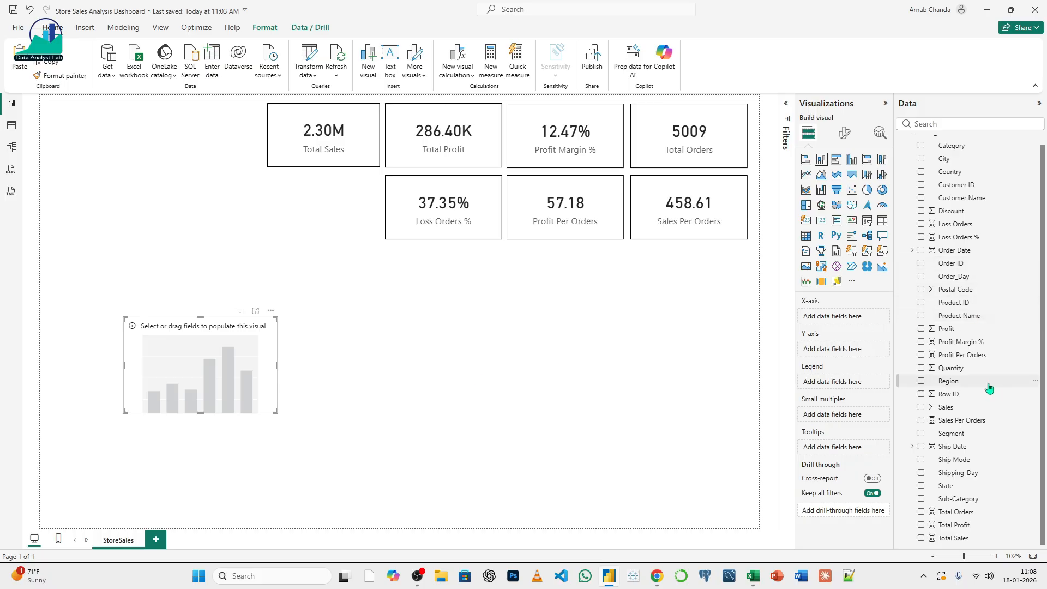
# - Assign Region to the chart's X-axis and Total Sales and Total Profit to its Y-axis
pyautogui.moveTo(968, 385); pyautogui.dragTo(842, 314)
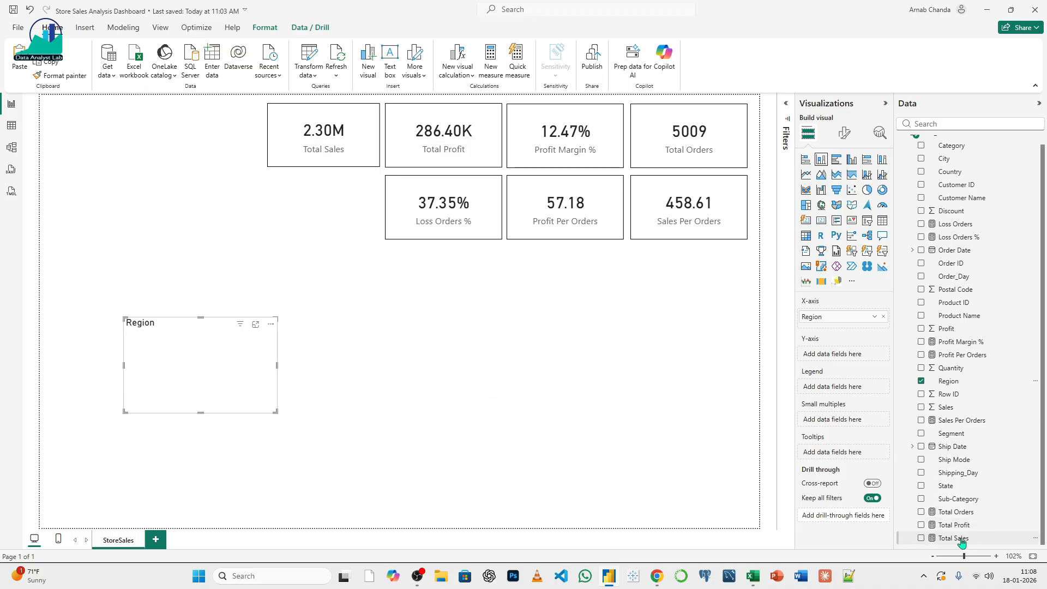
pyautogui.moveTo(957, 538); pyautogui.dragTo(841, 356)
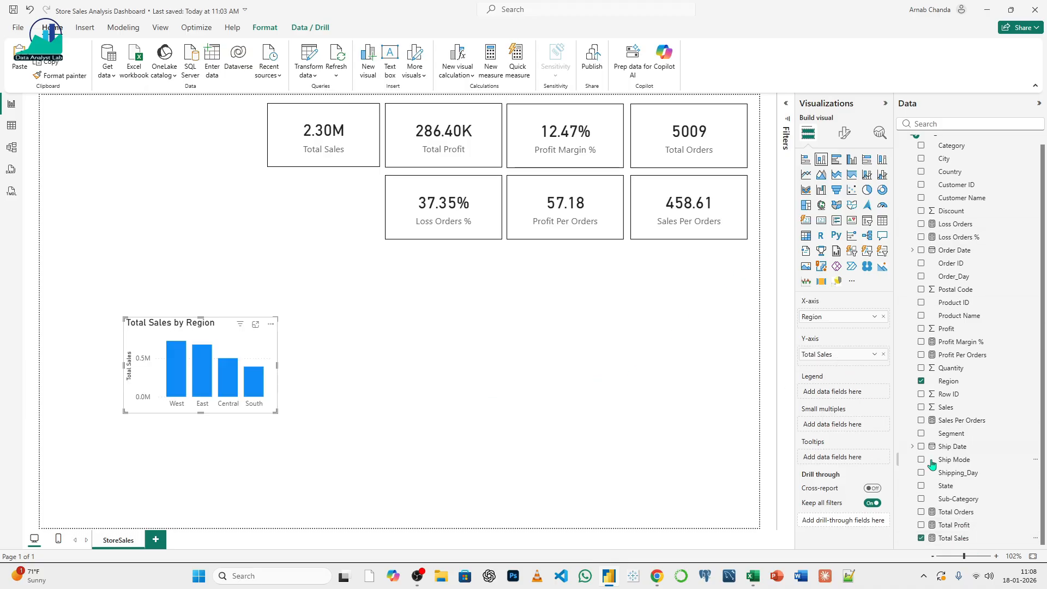
pyautogui.moveTo(976, 525); pyautogui.dragTo(826, 364)
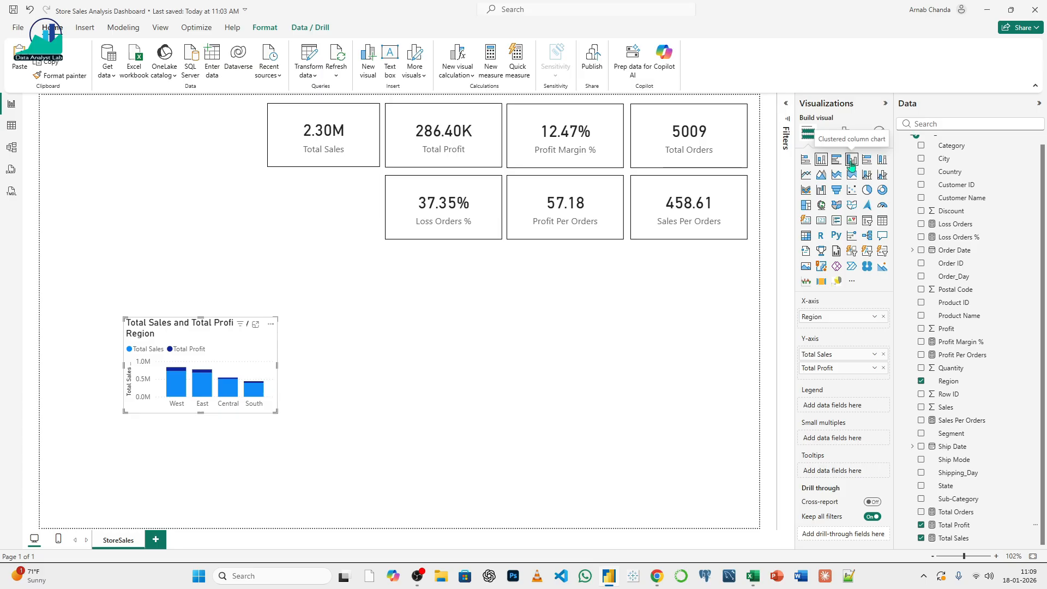
# - Change the region chart to a clustered column chart and enlarge it so its title fits on one line
pyautogui.click(851, 160)
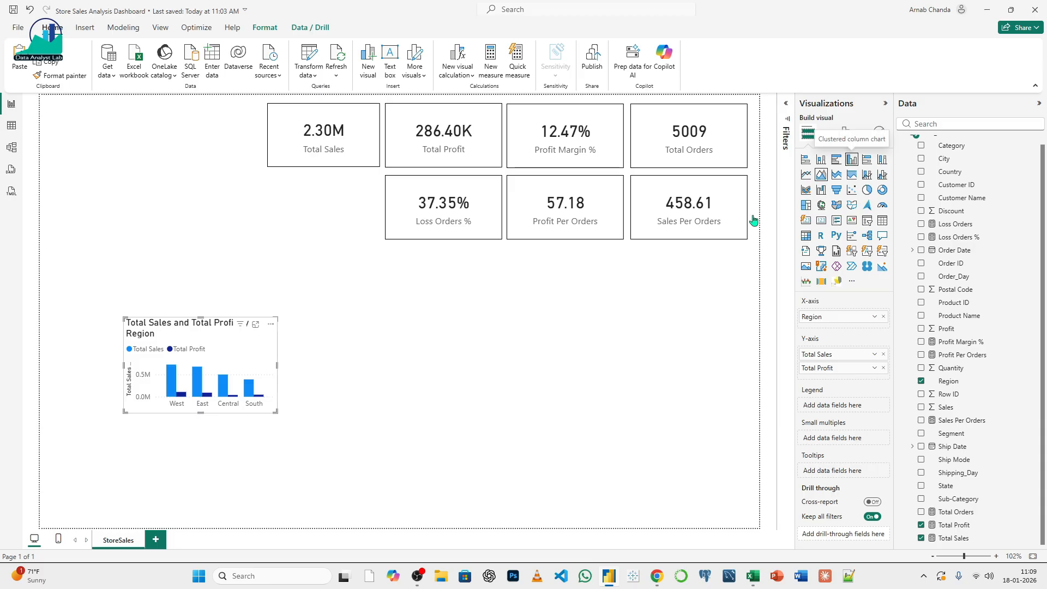
pyautogui.moveTo(273, 416); pyautogui.dragTo(323, 447)
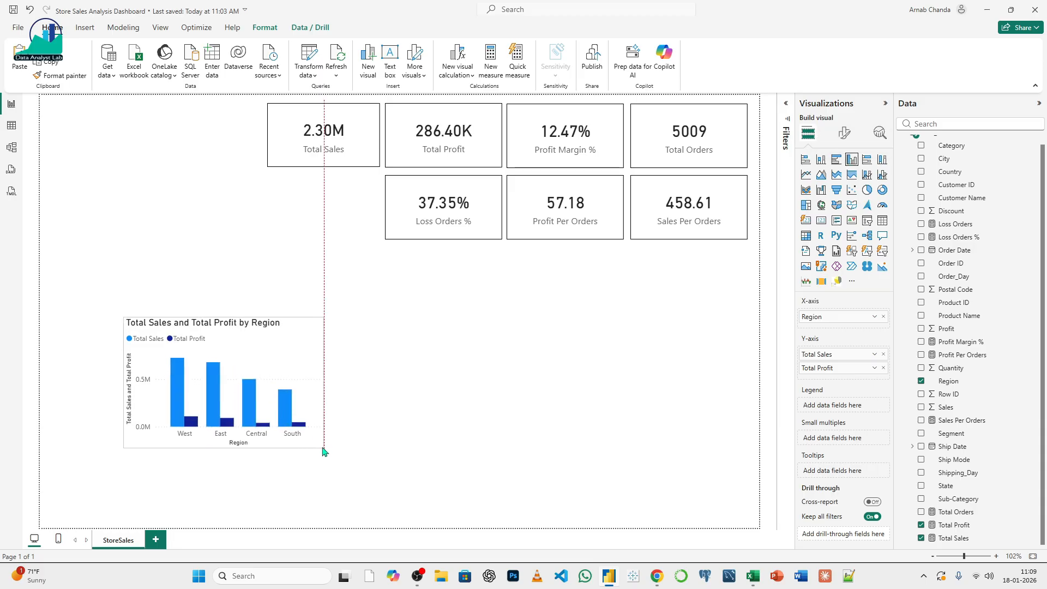
# - Move the region chart up and toward the page's left edge, turn on its data labels, and resize it
pyautogui.moveTo(248, 342); pyautogui.dragTo(205, 265)
pyautogui.moveTo(277, 369); pyautogui.dragTo(253, 385)
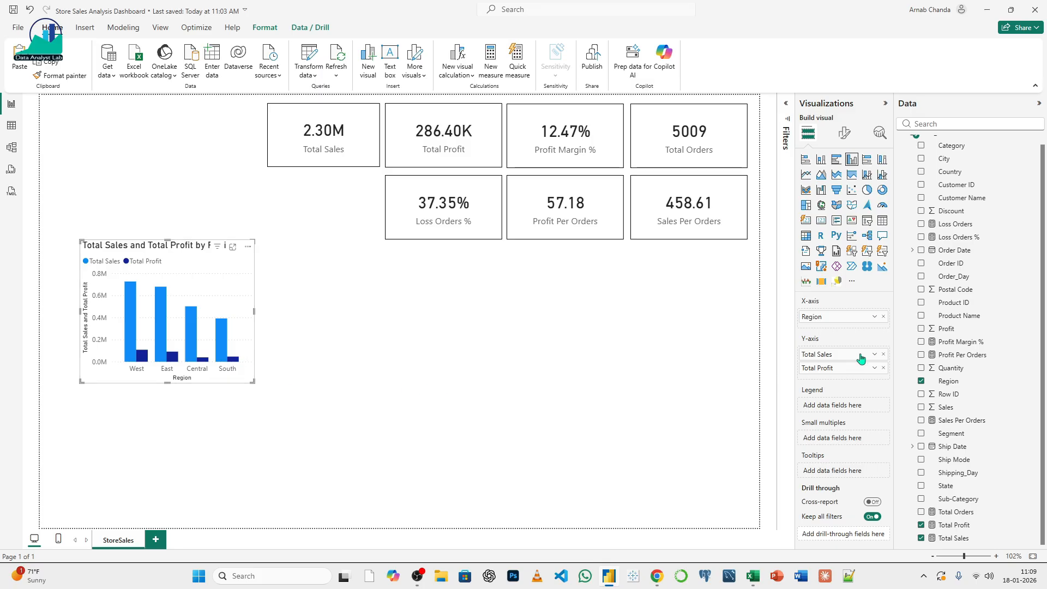
pyautogui.click(845, 134)
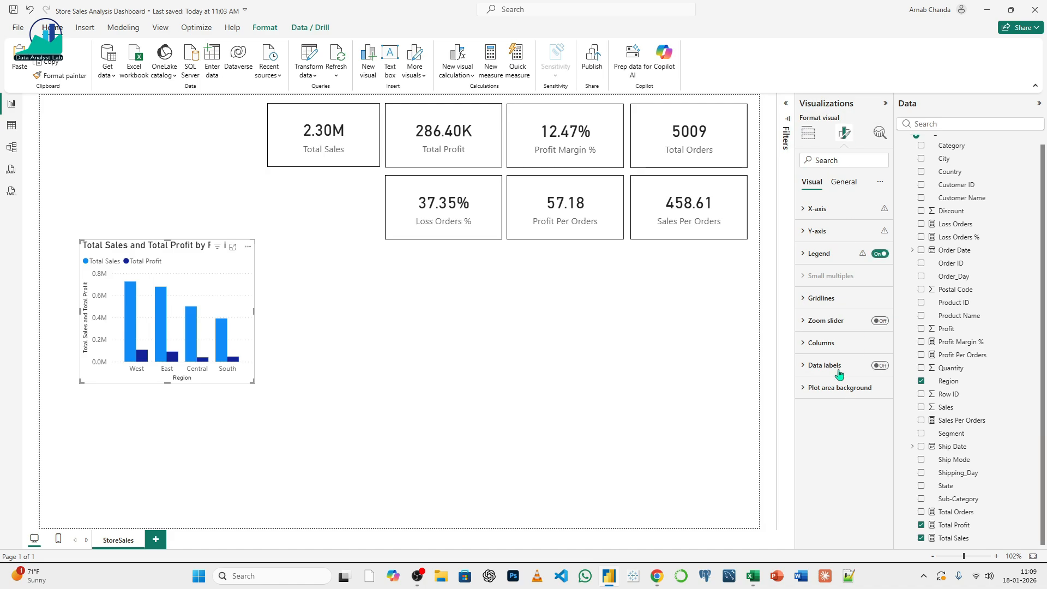
pyautogui.click(880, 365)
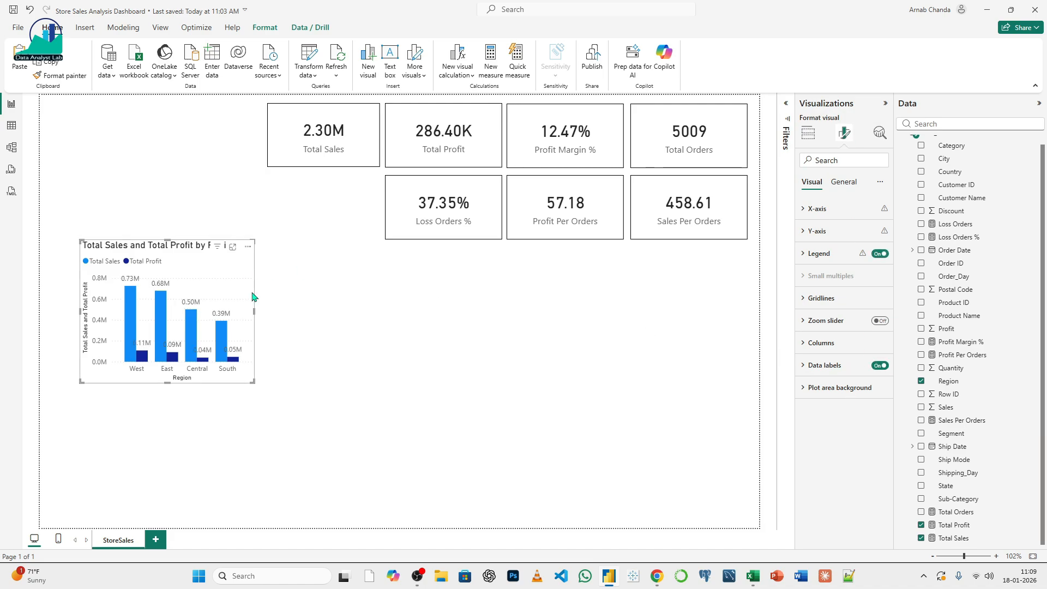
pyautogui.moveTo(253, 382)
pyautogui.mouseDown()
pyautogui.moveTo(274, 381)
pyautogui.moveTo(266, 376)
pyautogui.mouseUp()
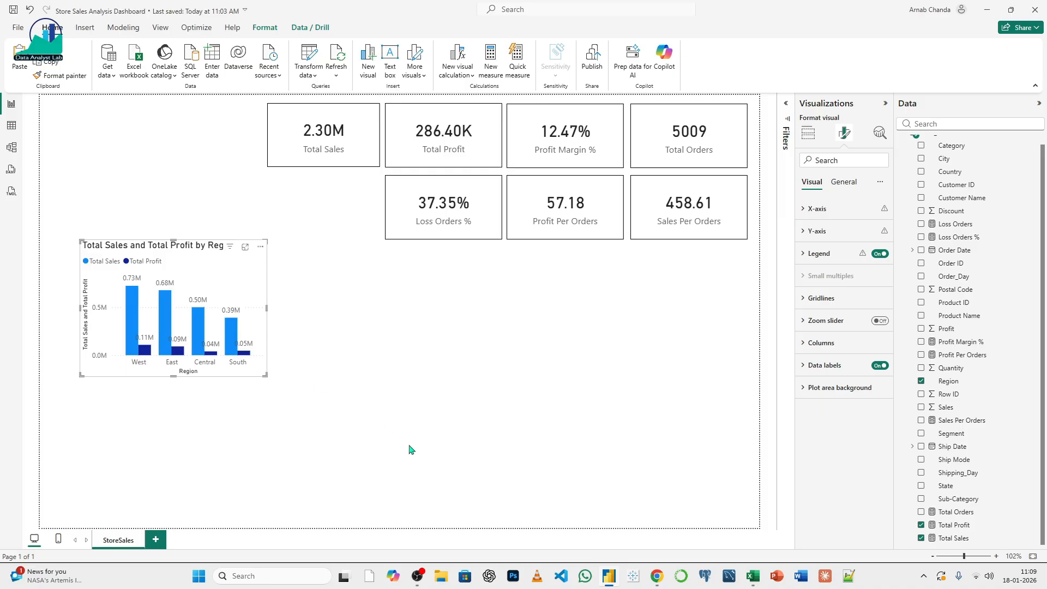
# - Review the EDA Questions in Sales Order Dataset.pdf in Chrome, checking them against the region chart, and return to Power BI
pyautogui.click(657, 576)
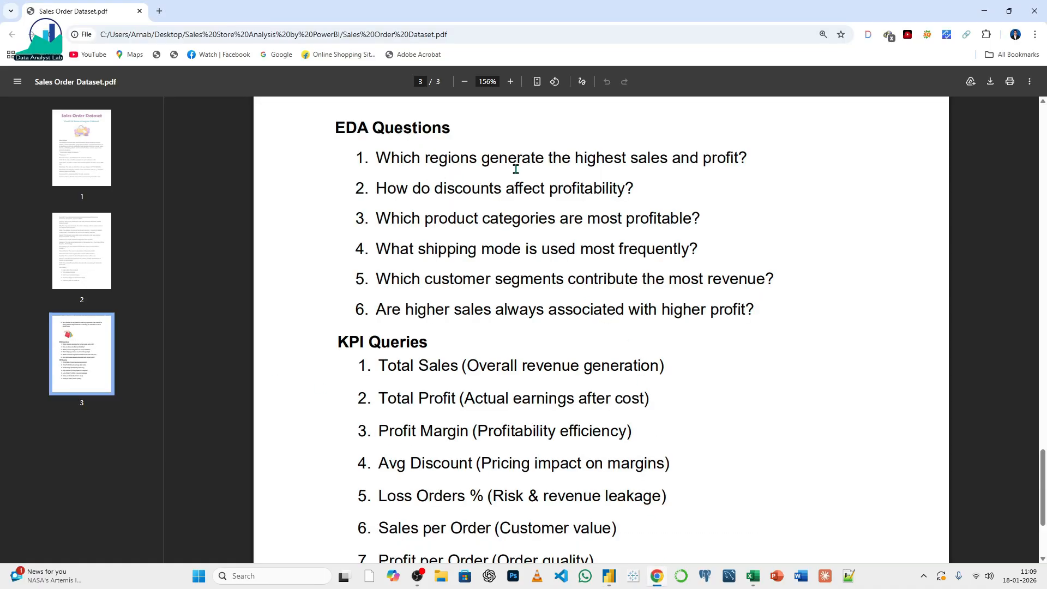
pyautogui.click(660, 580)
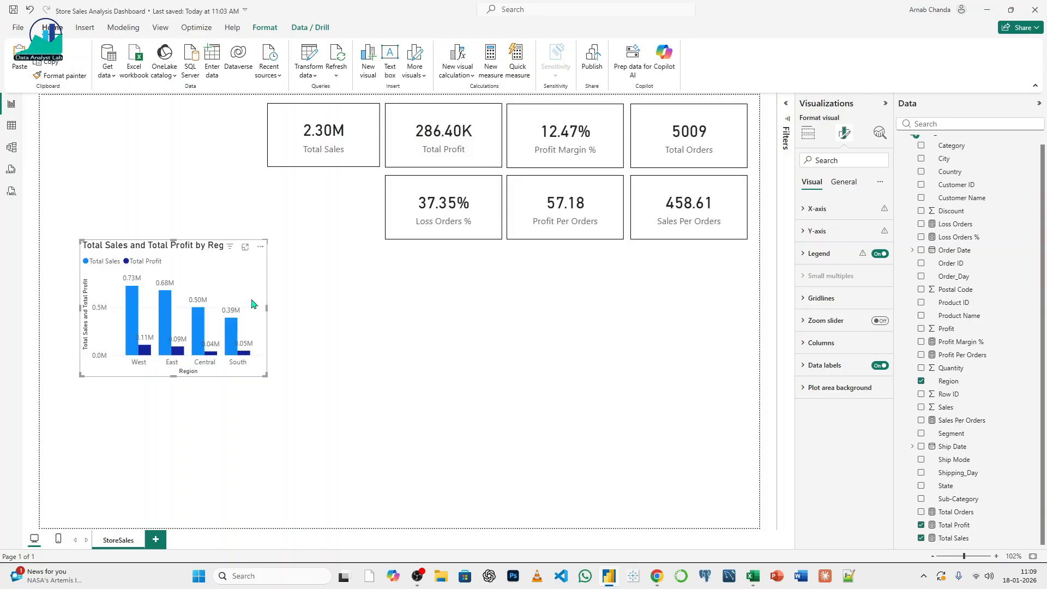
pyautogui.click(279, 315)
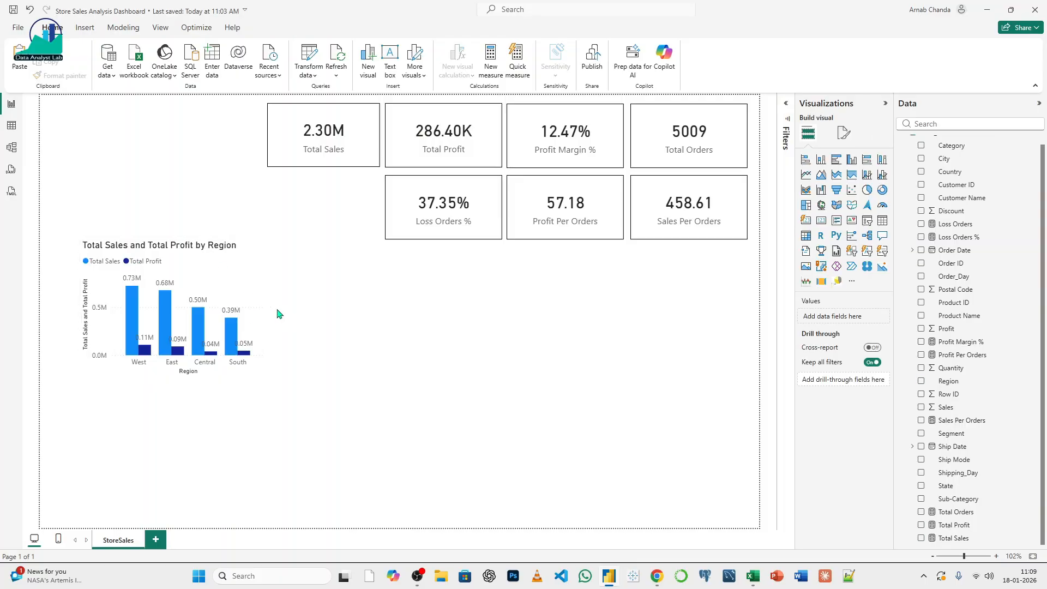
pyautogui.click(658, 579)
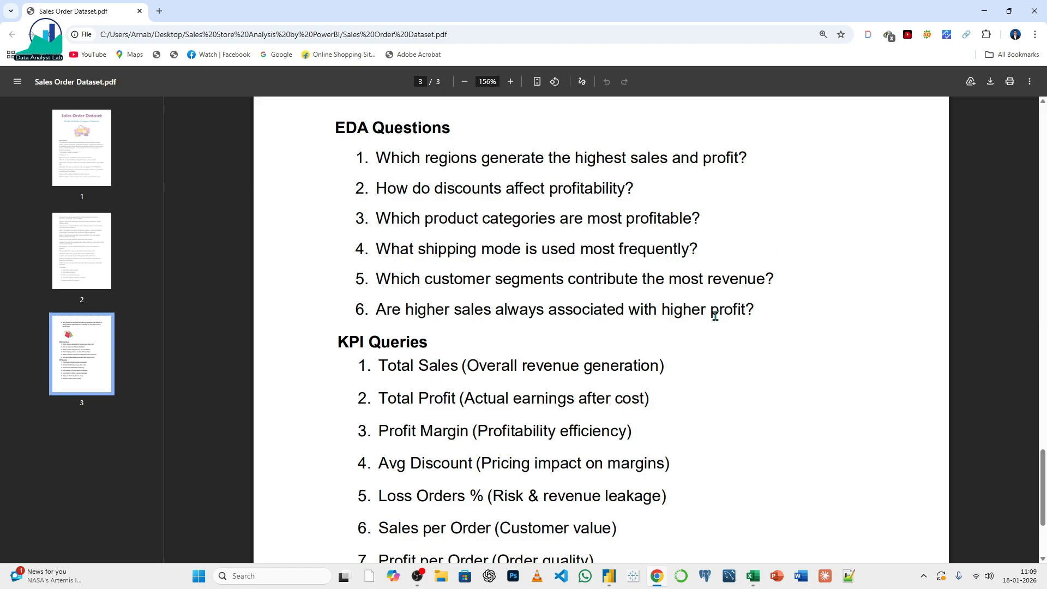
pyautogui.click(609, 576)
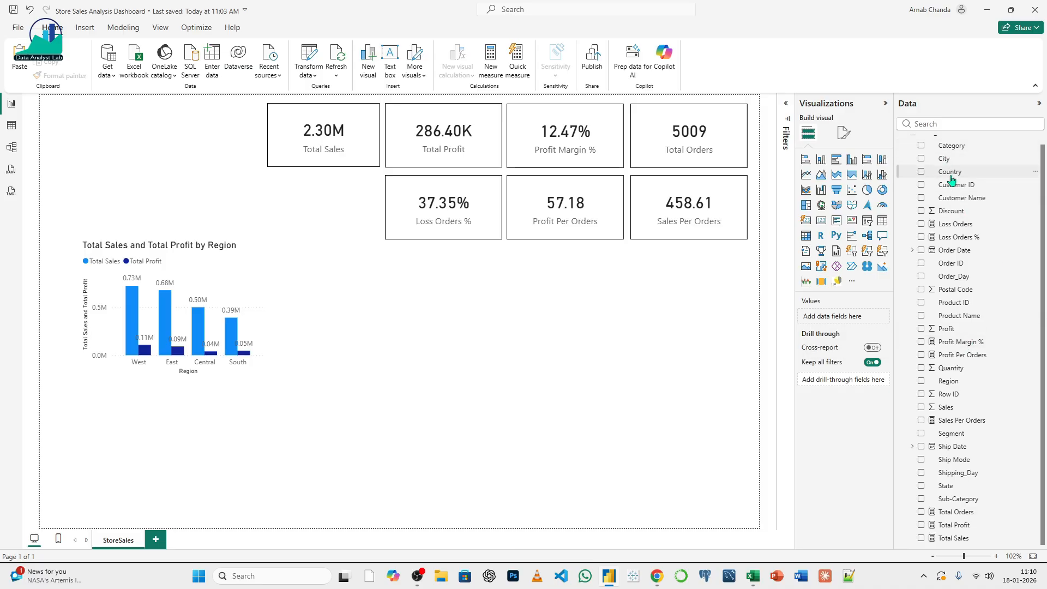
# - Start a new calculated column in the Sales_csv table with the formula name Discount Band
pyautogui.scroll(1, 951, 180)
pyautogui.rightClick(938, 143)
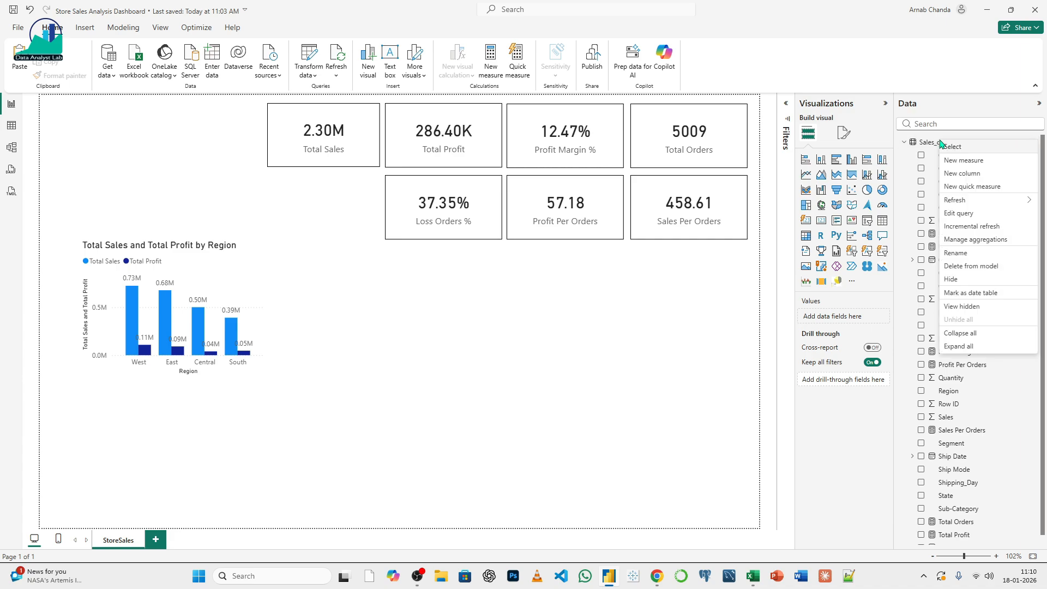
pyautogui.click(971, 175)
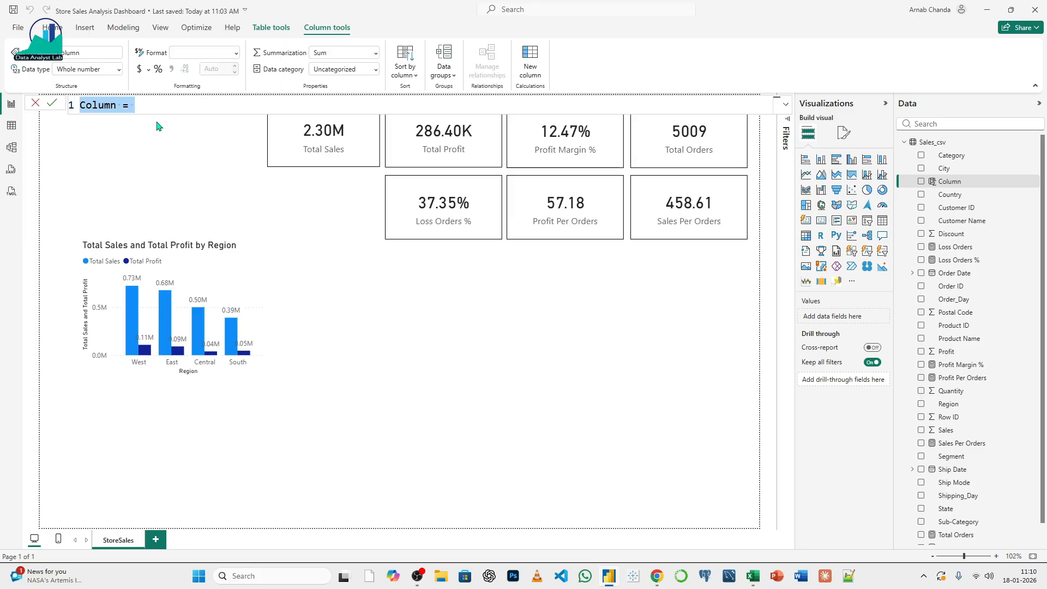
pyautogui.write('Disc')
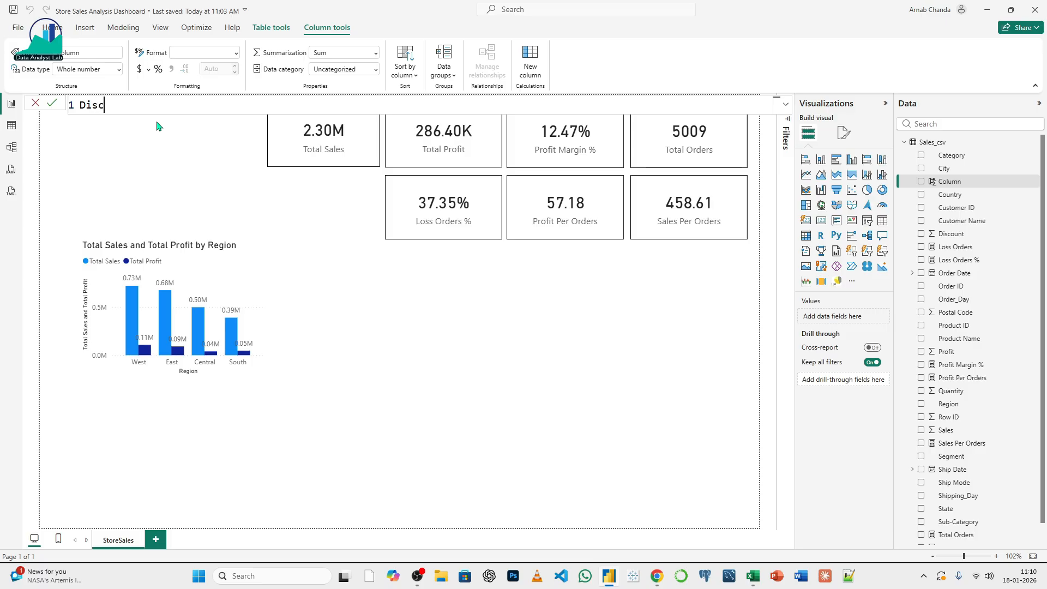
pyautogui.write('ount Band =')
pyautogui.hotkey('shift', 'Return')
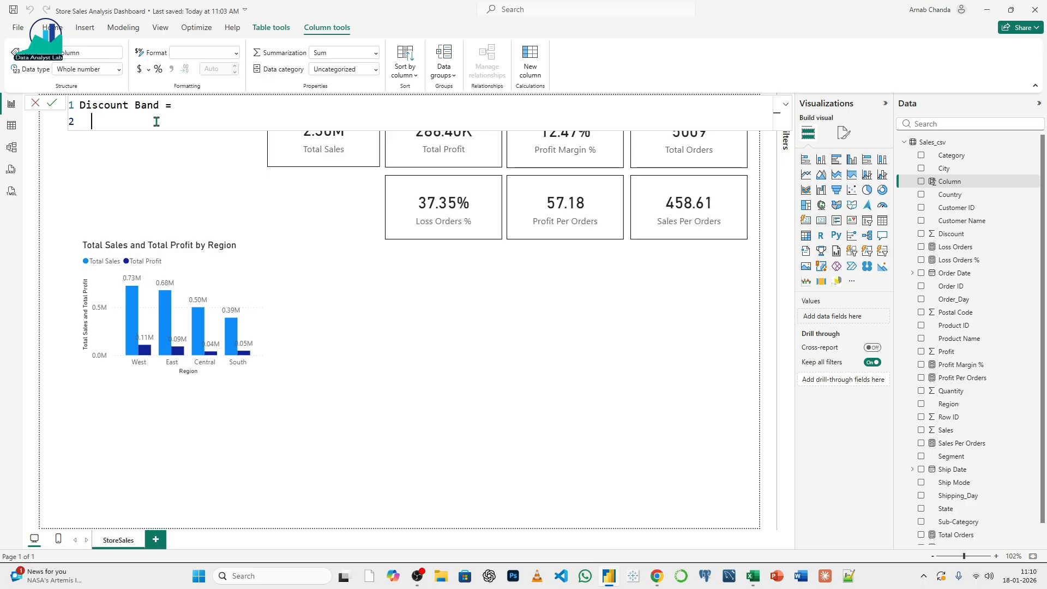
# - Begin the Discount Band formula with a SWITCH function whose expression is TRUE(), each on its own line
pyautogui.write('SWITC')
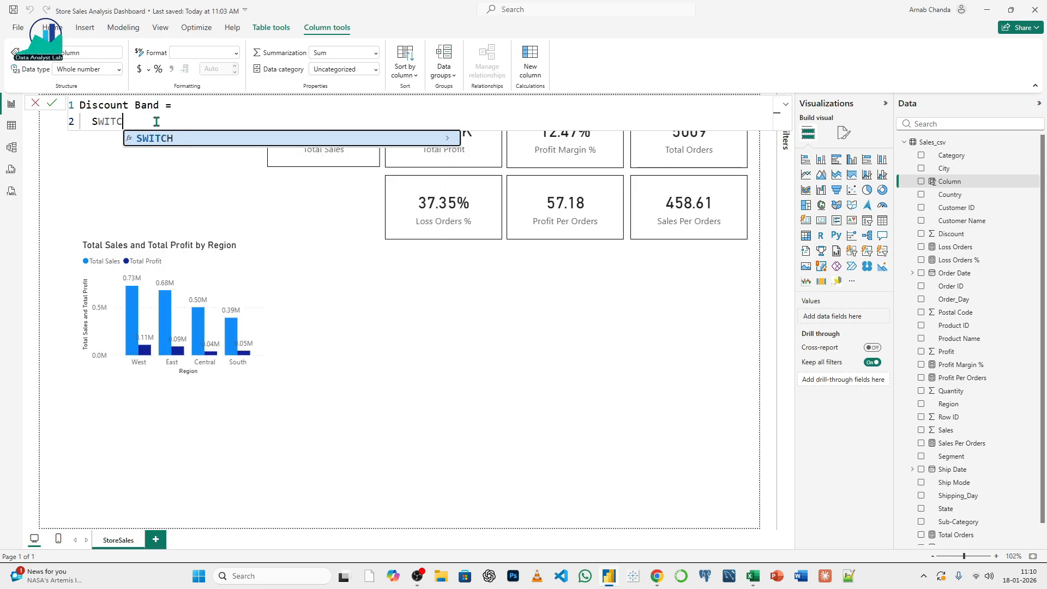
pyautogui.write('H(')
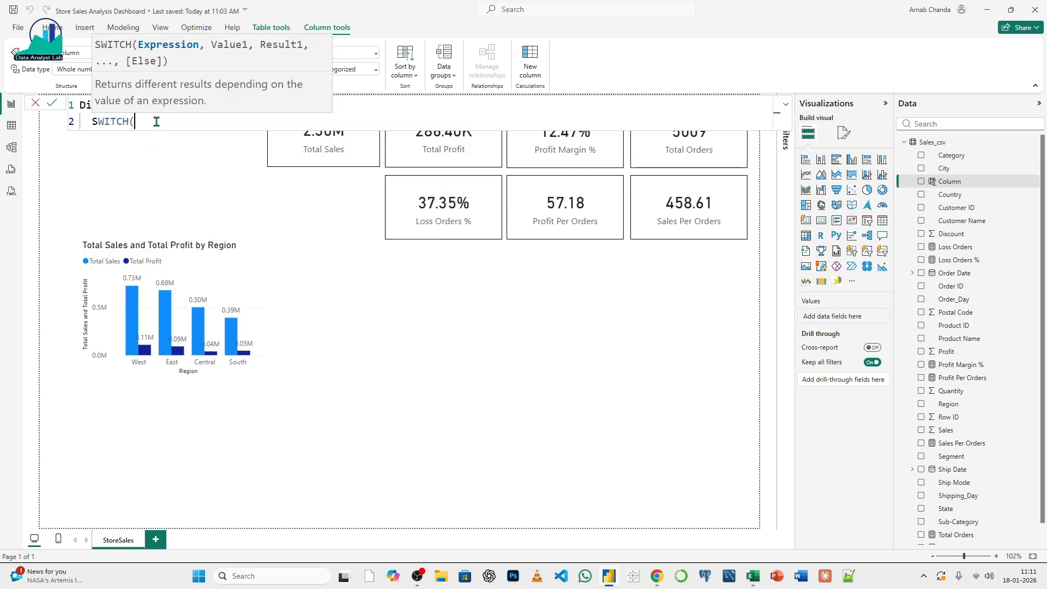
pyautogui.hotkey('shift', 'Return')
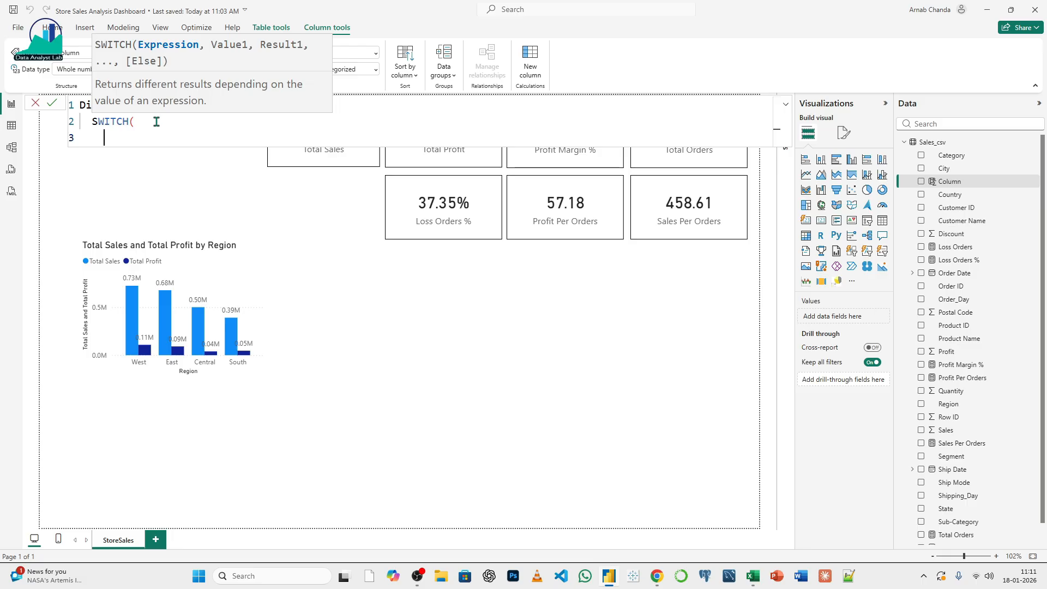
pyautogui.write('TRUE')
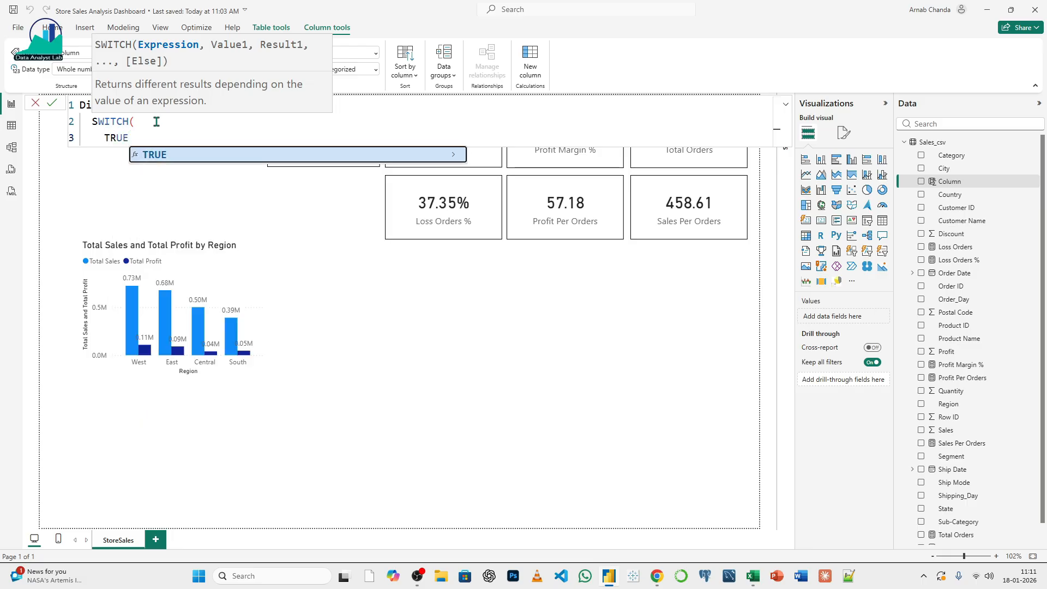
pyautogui.write('(')
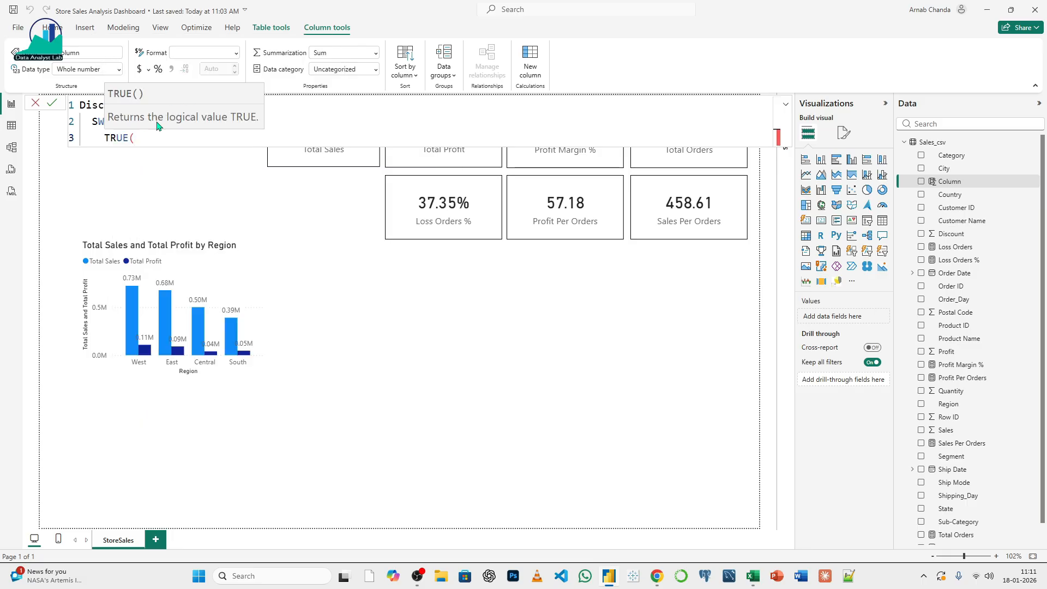
pyautogui.write('),')
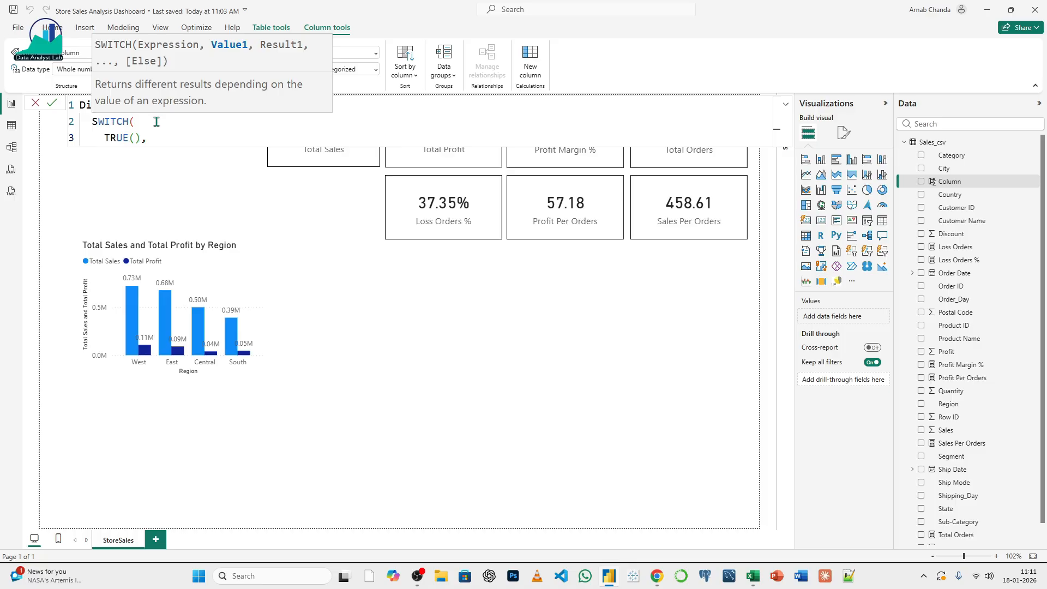
pyautogui.hotkey('shift', 'Return')
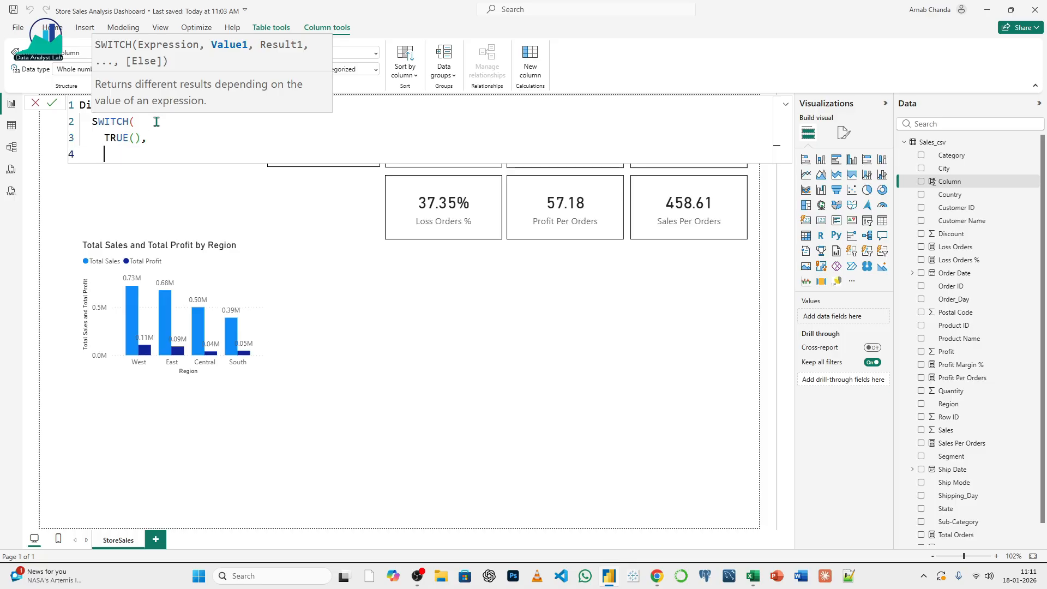
# - Add the first SWITCH condition Sales_csv[Discount] = 0 with the result "No Discount"
pyautogui.write('S')
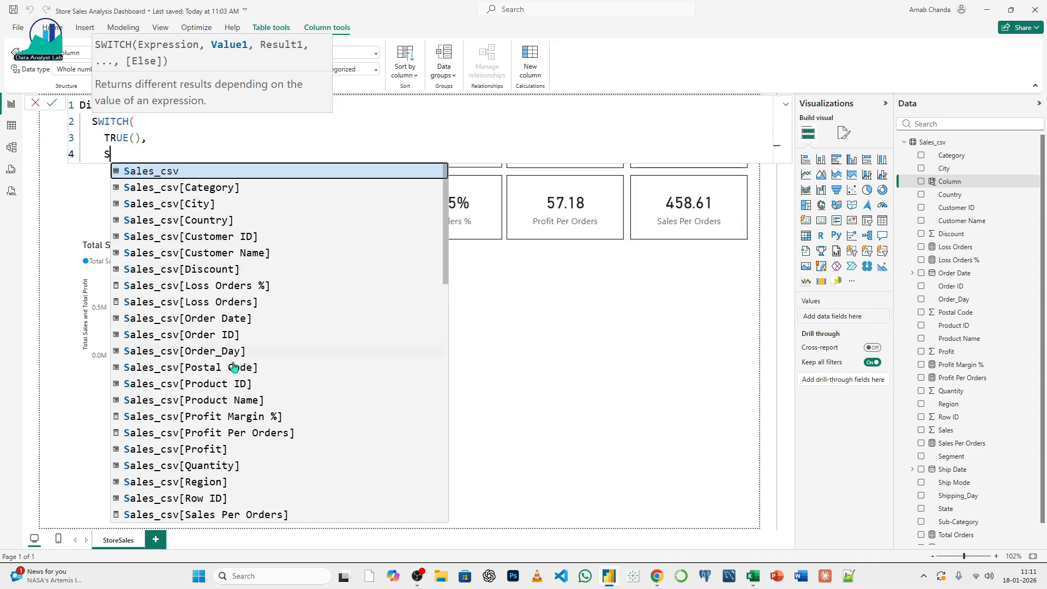
pyautogui.scroll(-1, 206, 491)
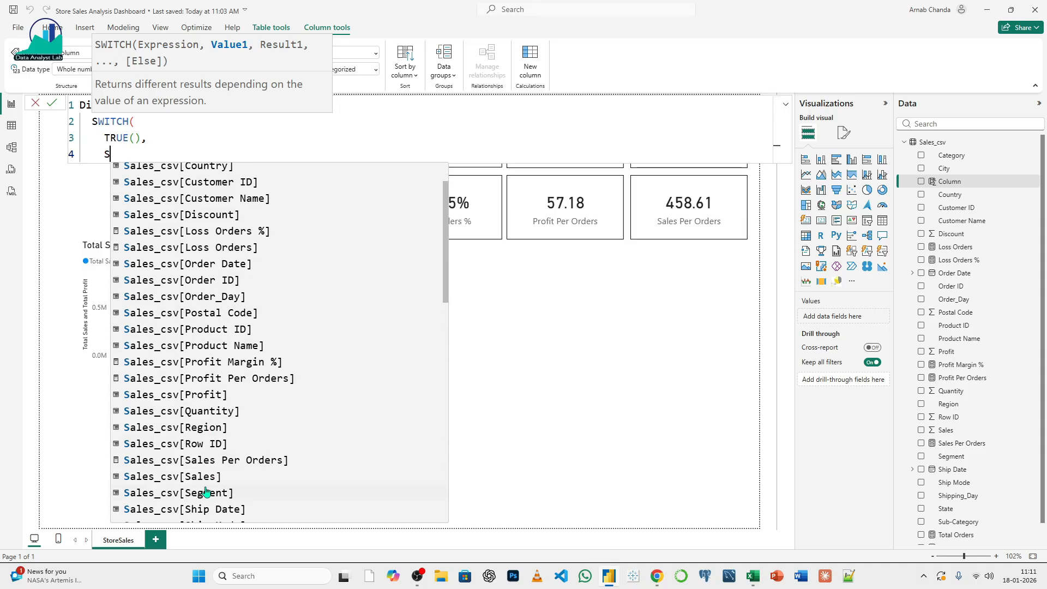
pyautogui.scroll(-1, 234, 489)
pyautogui.scroll(-2, 236, 488)
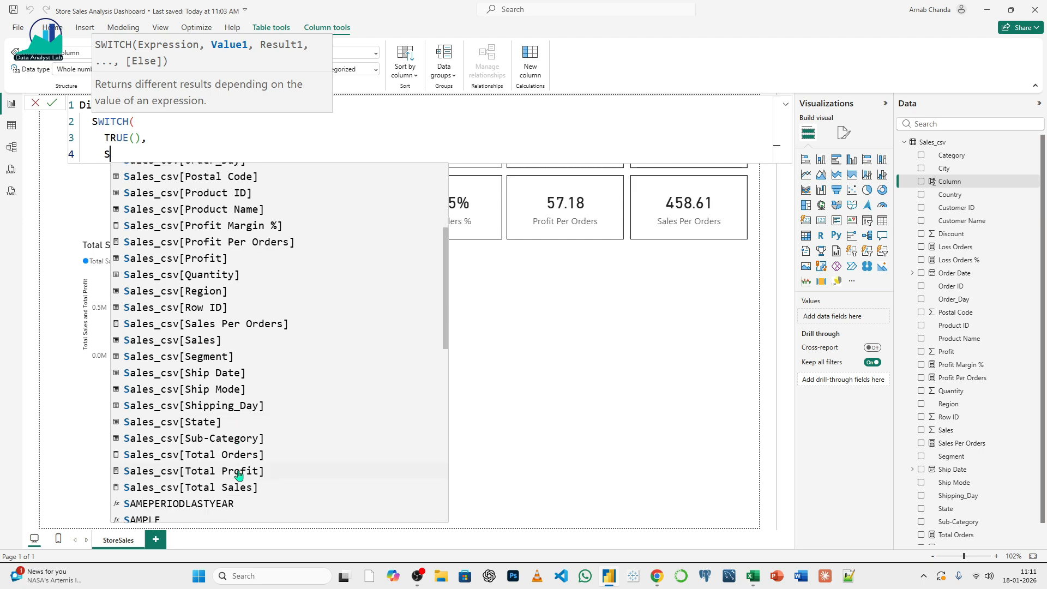
pyautogui.scroll(1, 200, 374)
pyautogui.scroll(3, 200, 371)
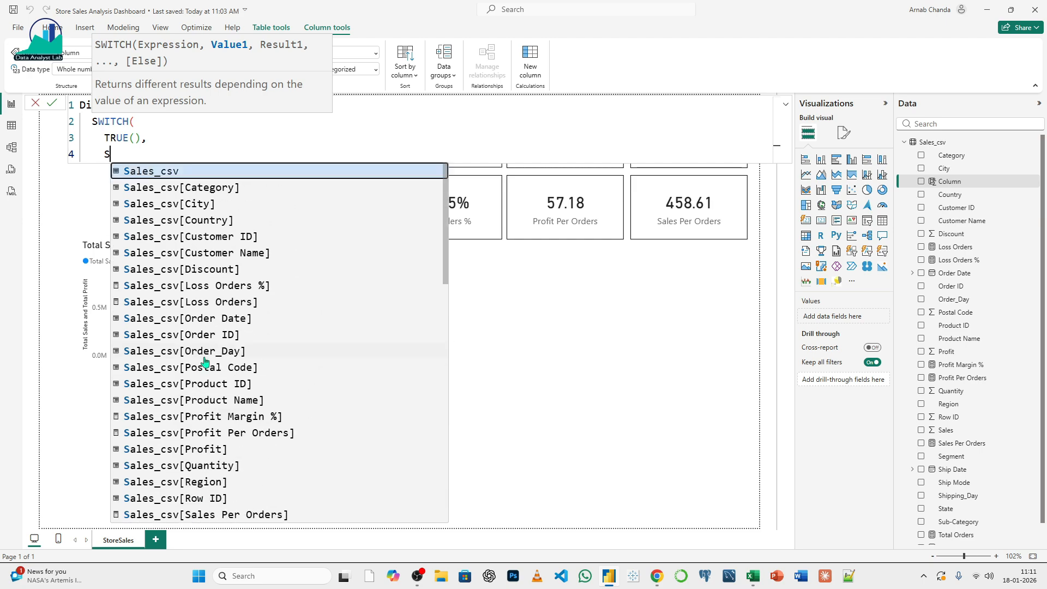
pyautogui.click(200, 269)
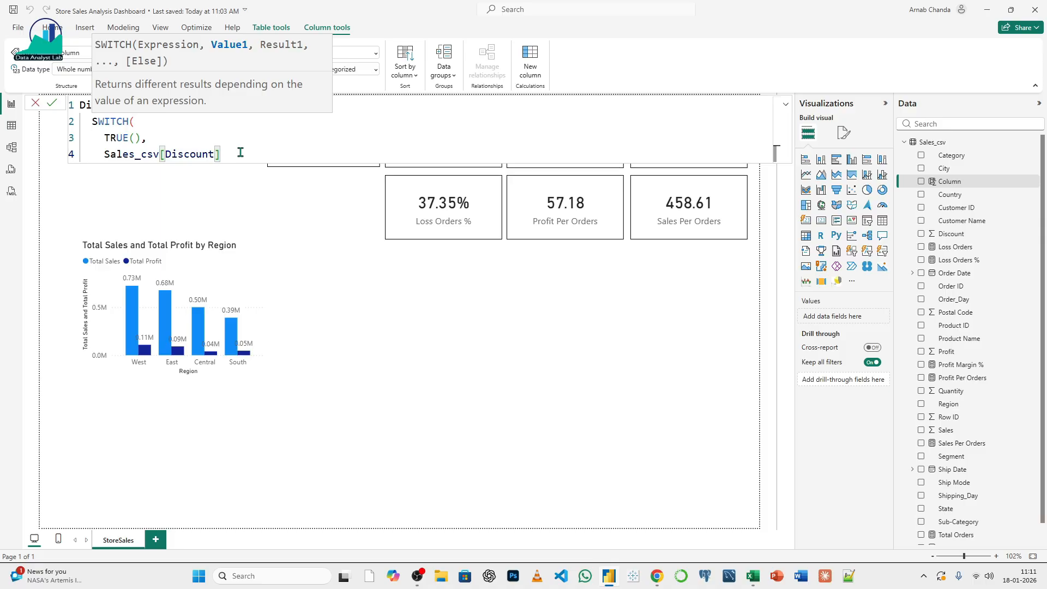
pyautogui.write('= 0, "No ')
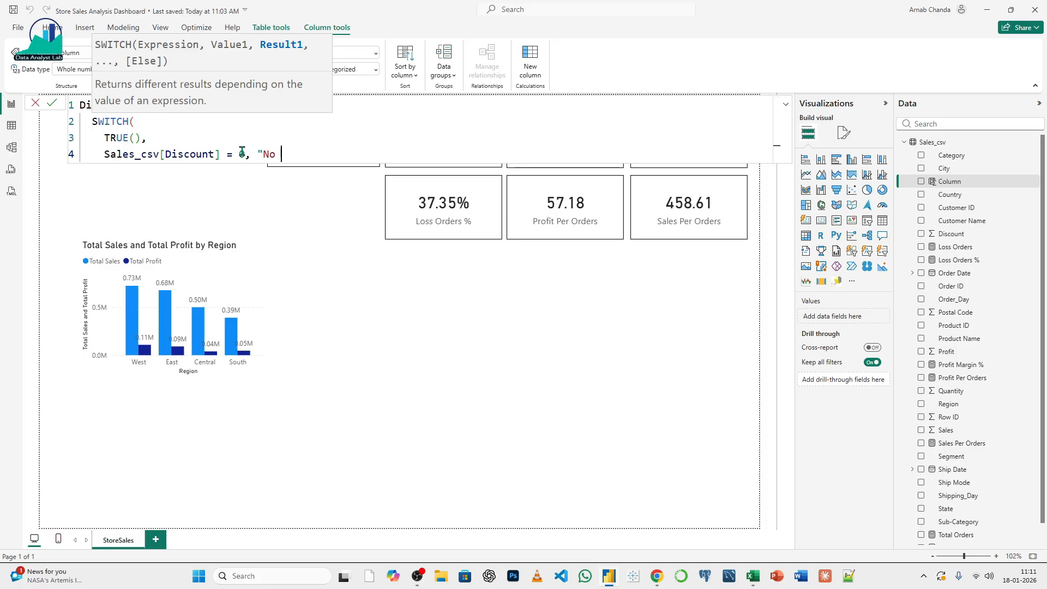
pyautogui.write('Discount",')
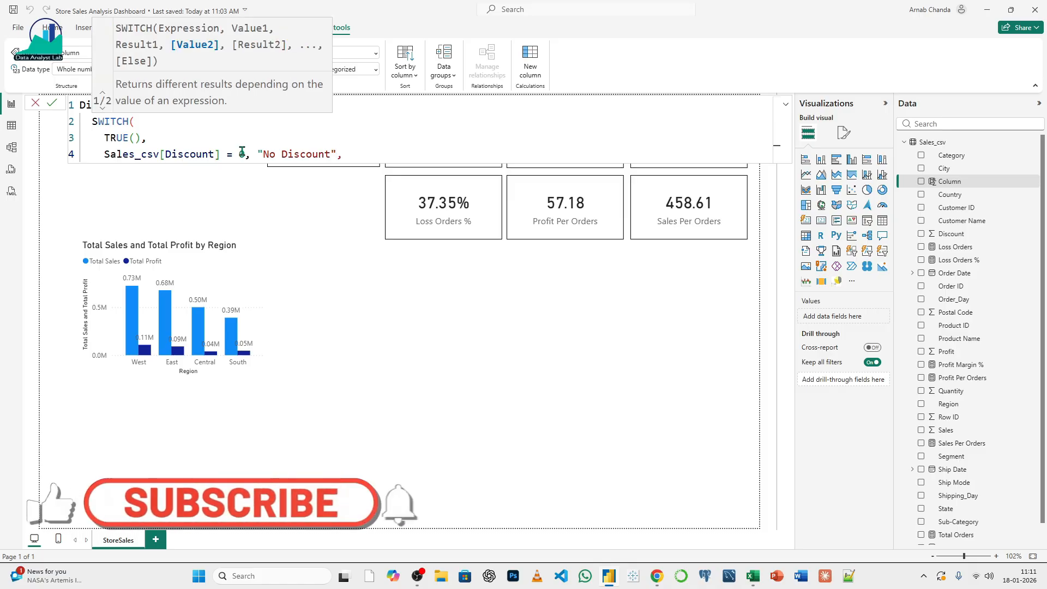
pyautogui.press('Return')
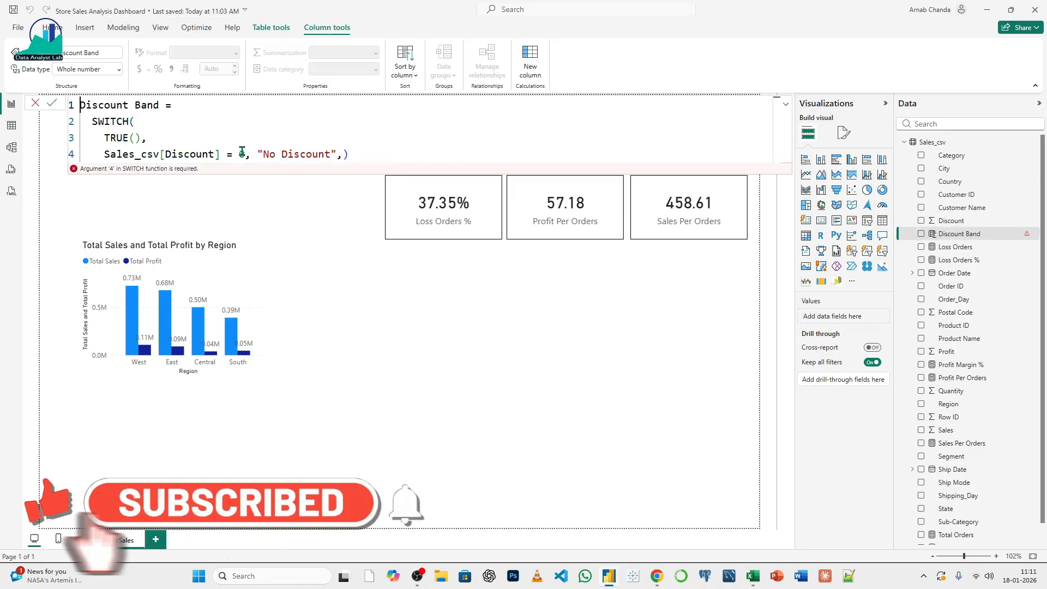
# - Put the SWITCH function's closing parenthesis on its own line, leaving an empty line above it
pyautogui.click(345, 154)
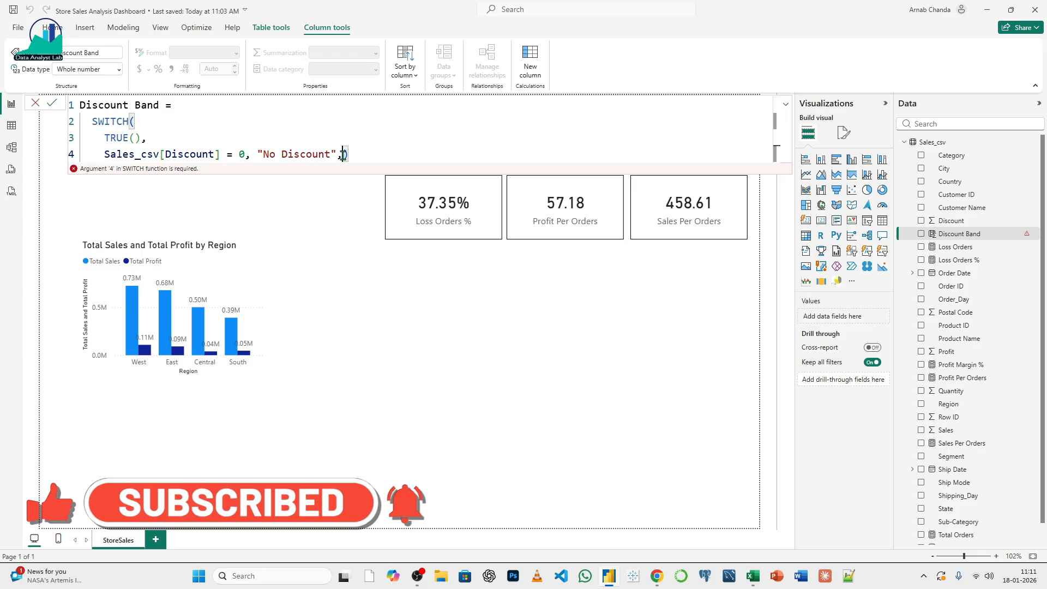
pyautogui.hotkey('shift', 'Return')
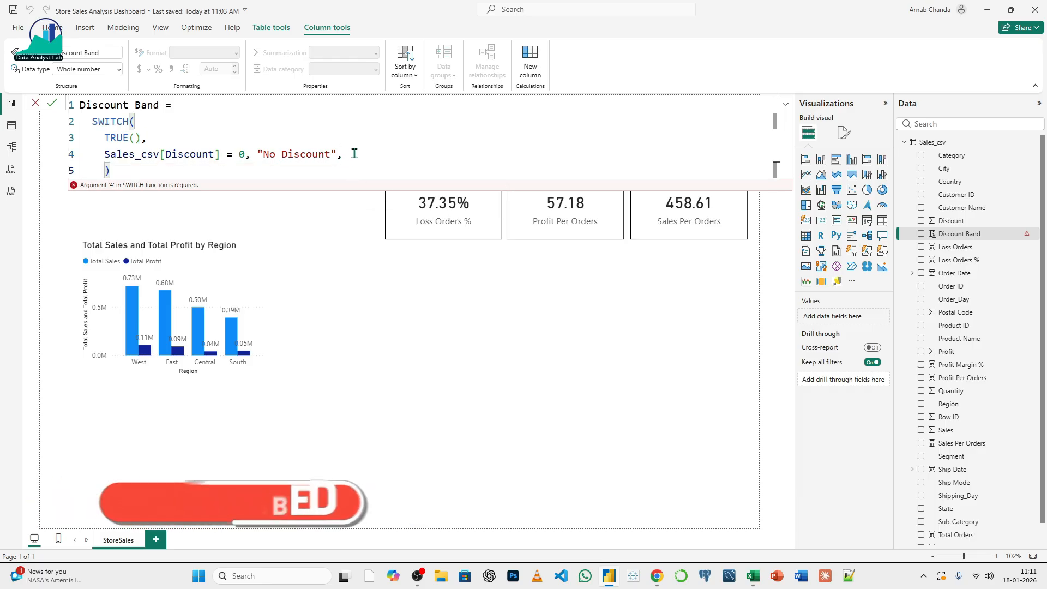
pyautogui.click(355, 154)
pyautogui.hotkey('shift', 'Return')
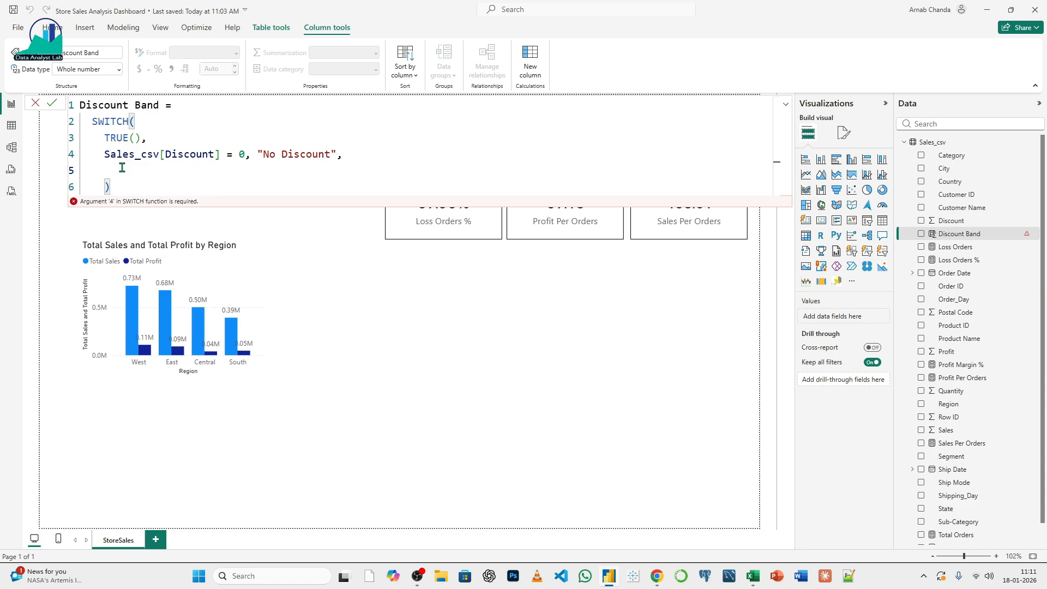
# - Add the second SWITCH condition Sales_csv[Discount] <= 0.2 with the result "Low Discount", followed by a new line
pyautogui.write('S')
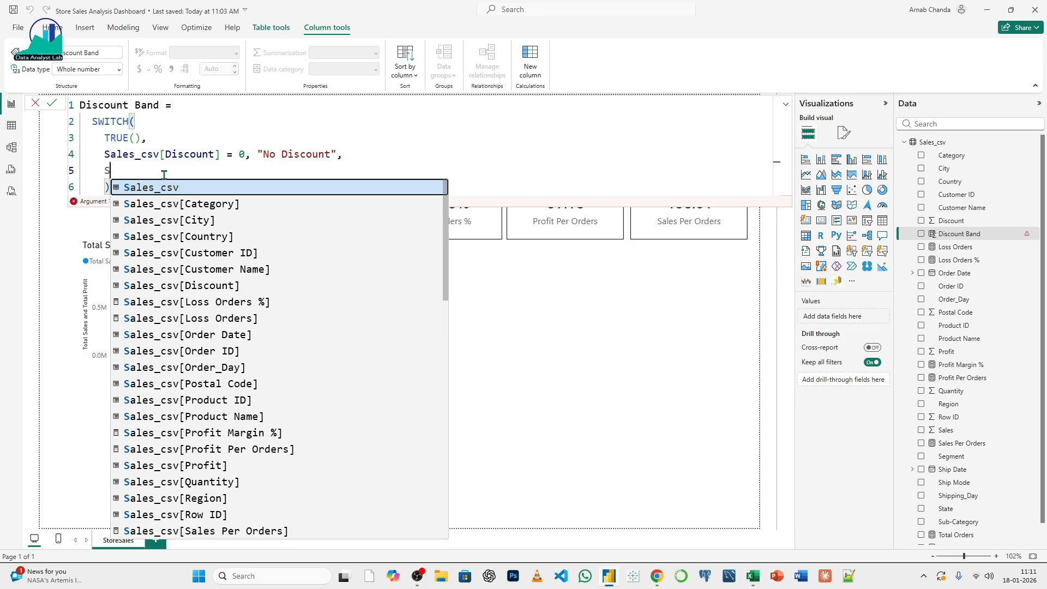
pyautogui.click(219, 287)
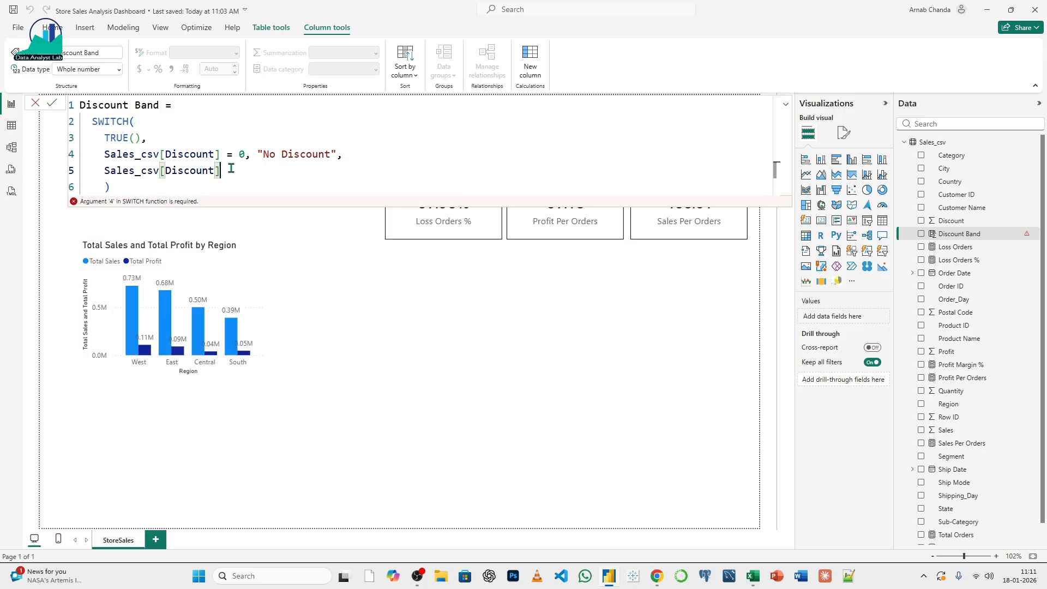
pyautogui.write('=')
pyautogui.write('<=')
pyautogui.write(' 0.')
pyautogui.write('2')
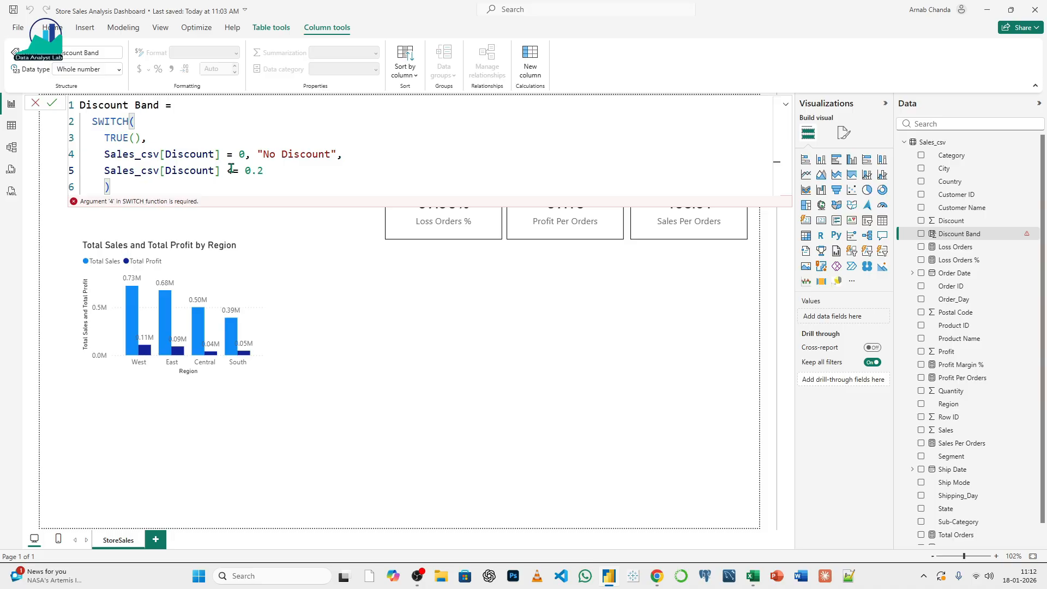
pyautogui.write(',')
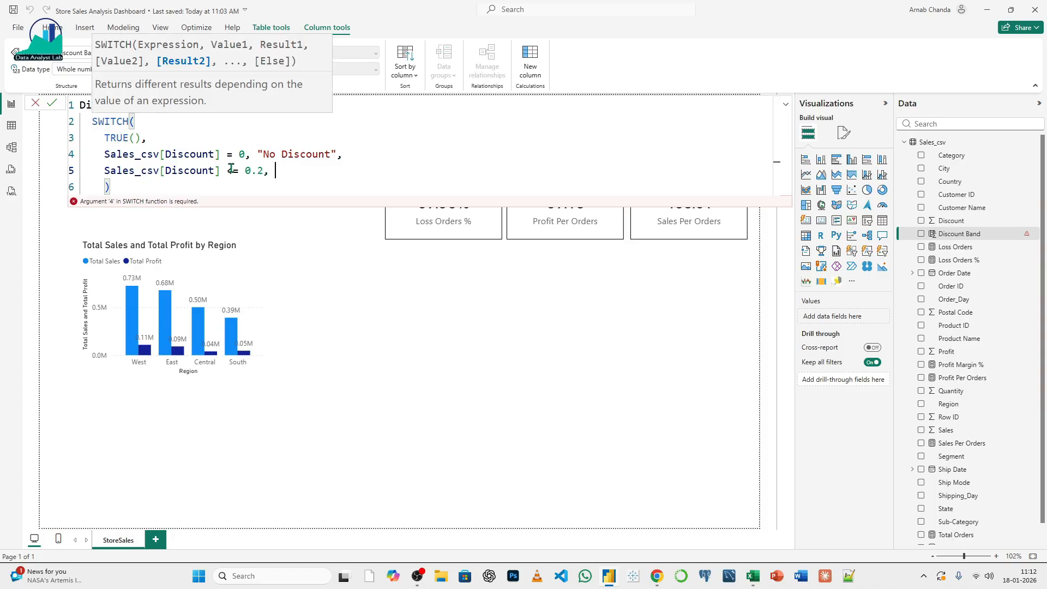
pyautogui.write(' "Low Discount')
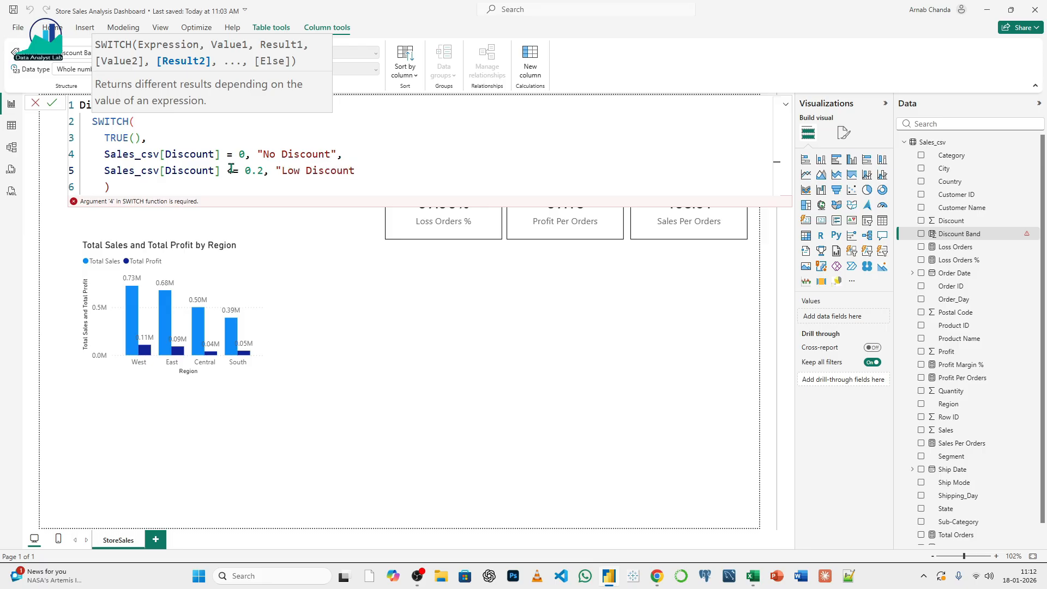
pyautogui.write('",')
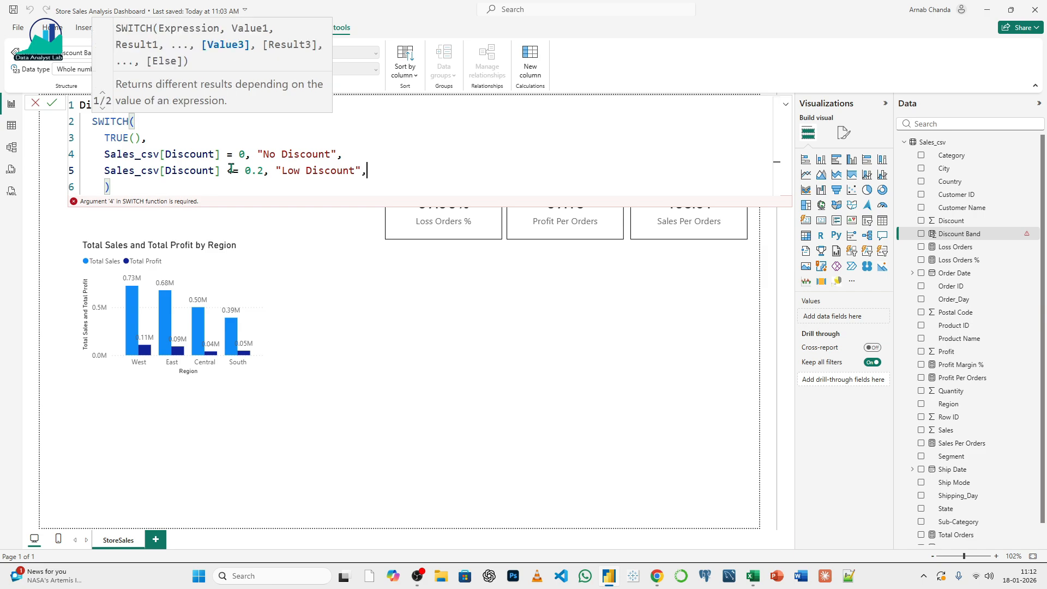
pyautogui.press('Return')
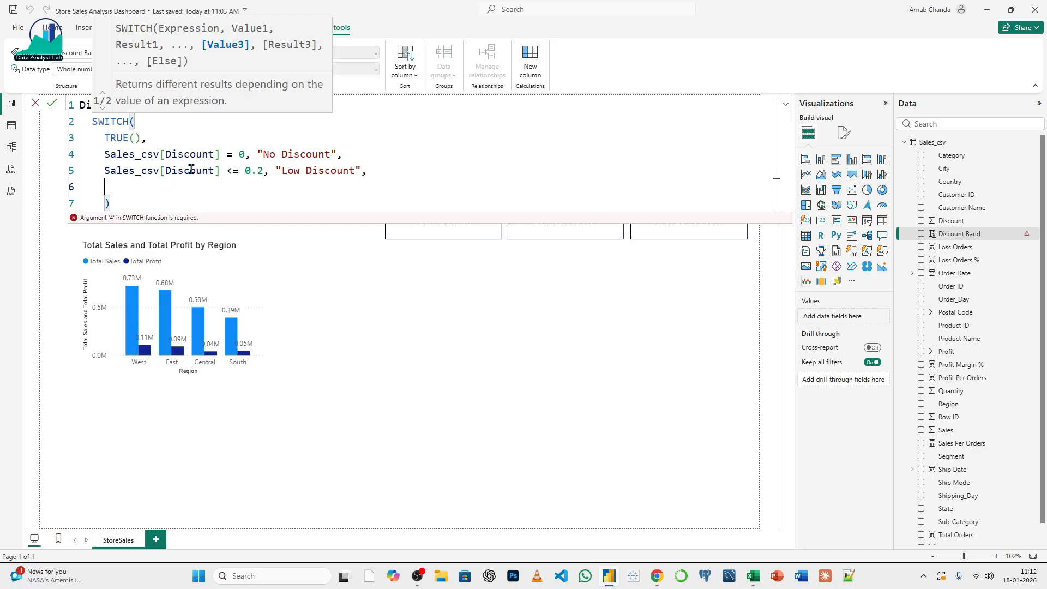
# - Add the third SWITCH condition Sales_csv[Discount] <= 0.5 with the result "Medium Discount", followed by a new line
pyautogui.write('S')
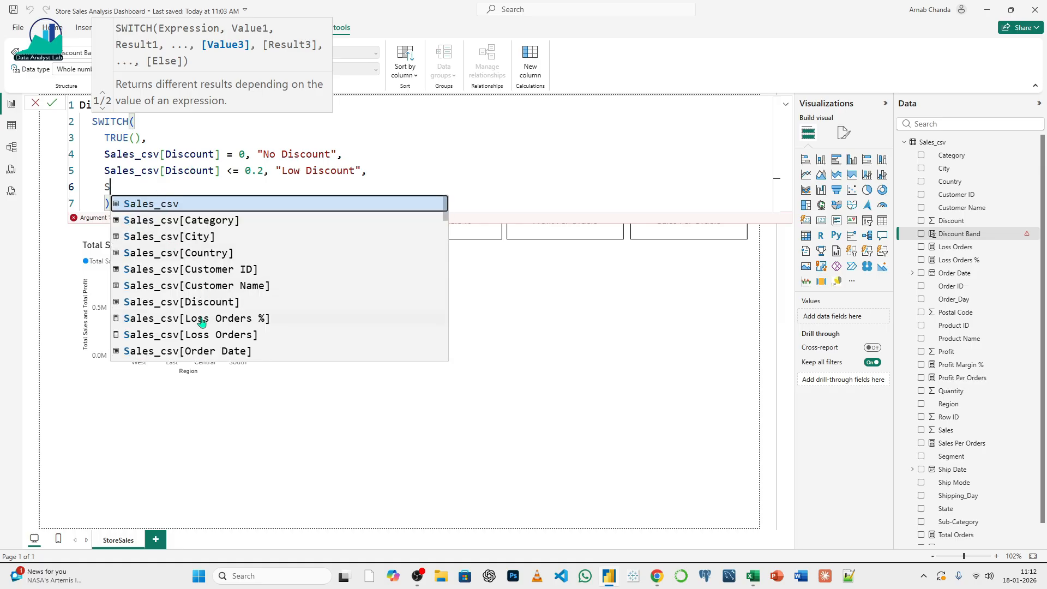
pyautogui.click(210, 304)
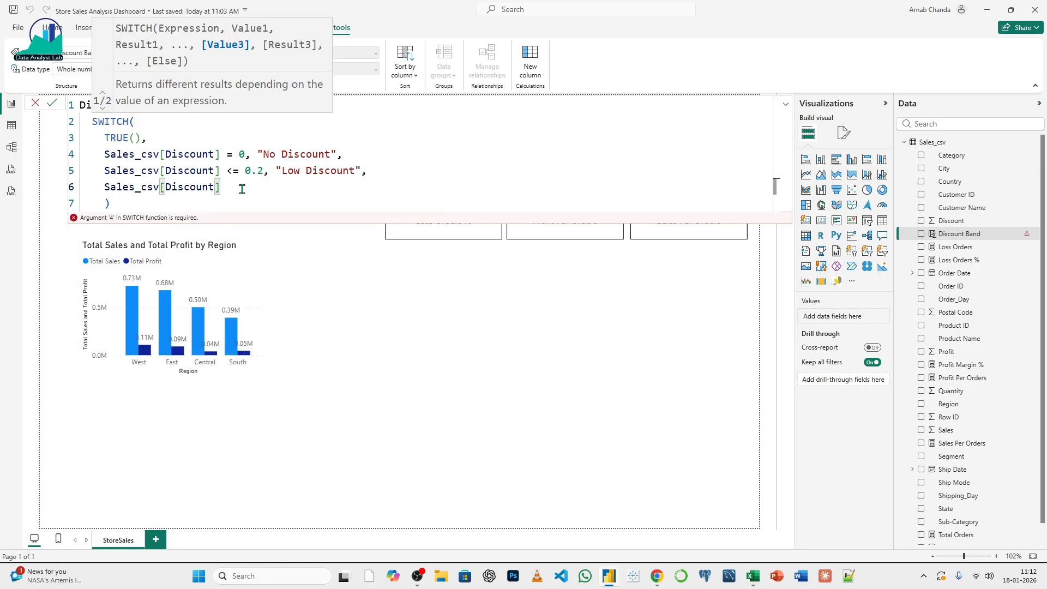
pyautogui.write('<= 0.5,')
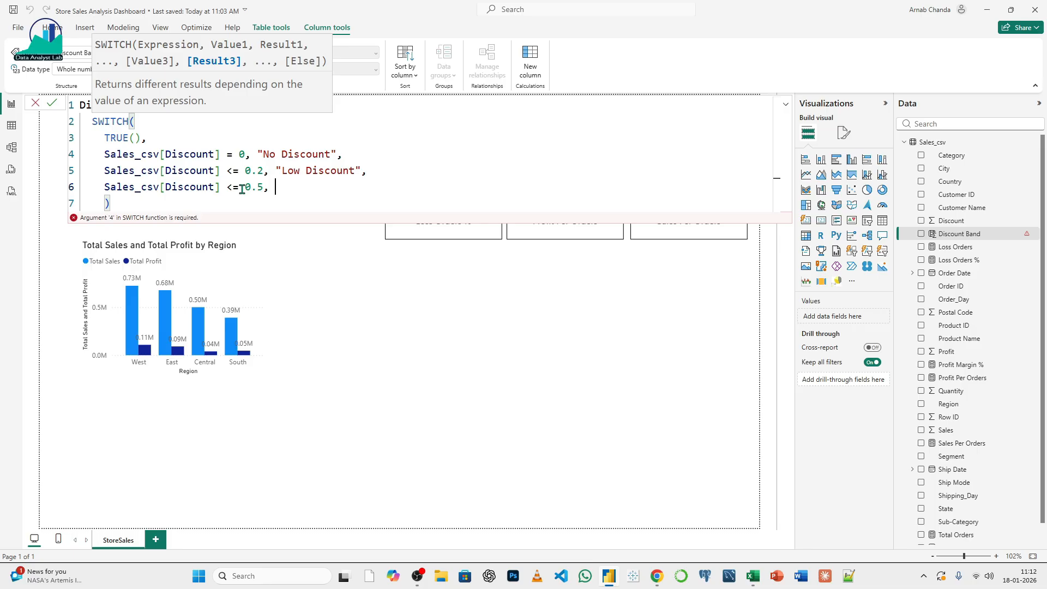
pyautogui.write(' "')
pyautogui.write('Mediu')
pyautogui.write('m')
pyautogui.write(' Discou')
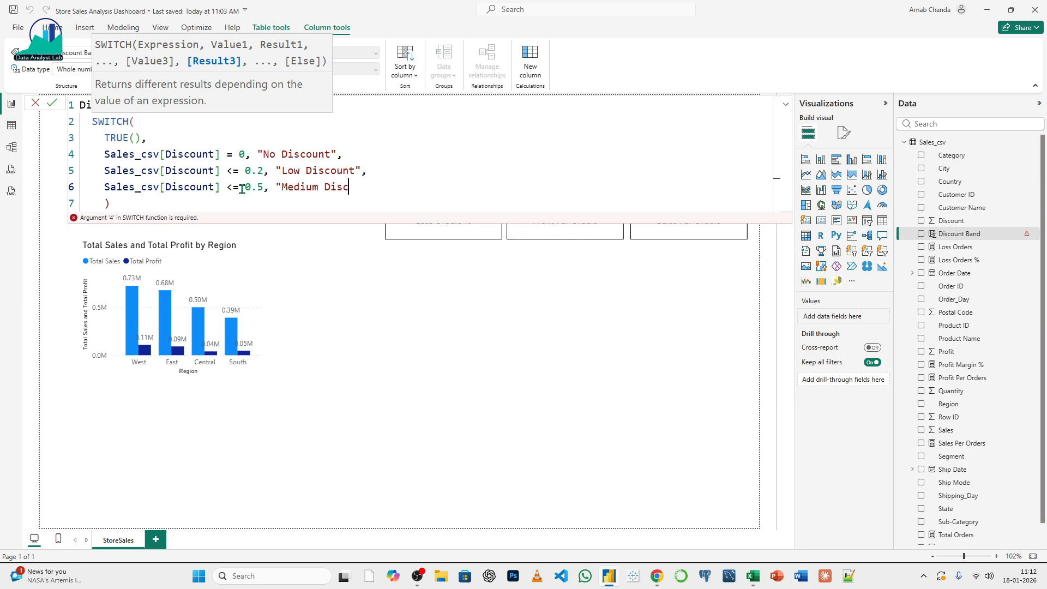
pyautogui.write('nt",')
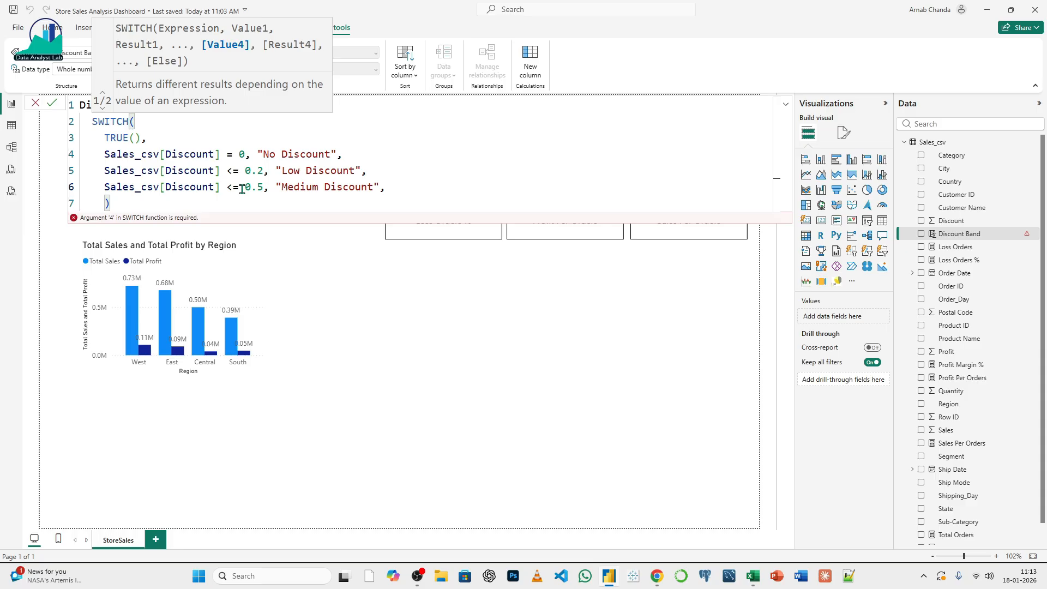
pyautogui.write('"')
pyautogui.press('BackSpace')
pyautogui.press('Return')
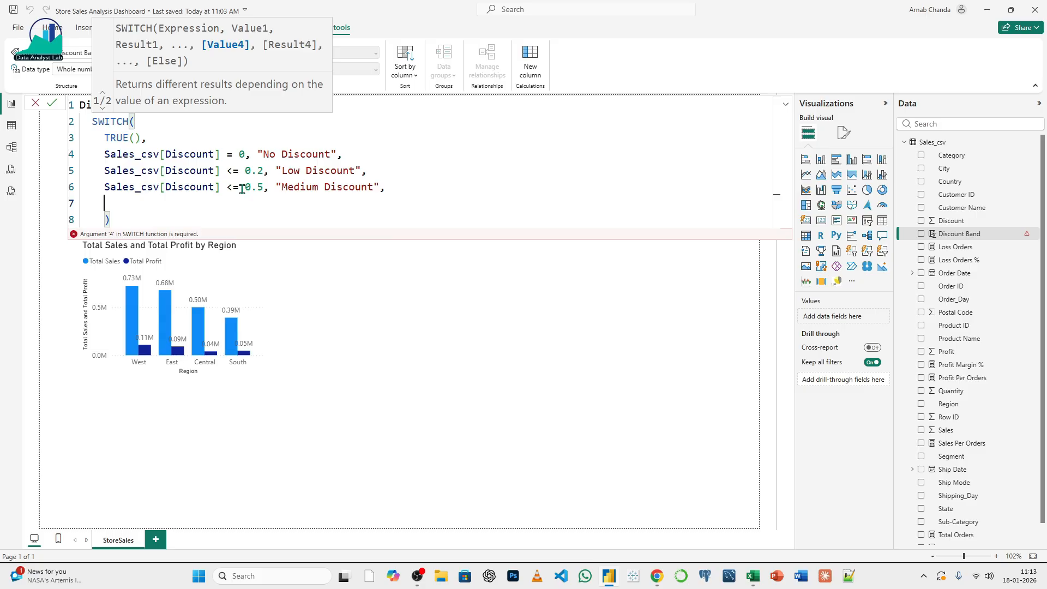
# - Add "High Discount" as the SWITCH function's else result and commit the Discount Band column formula
pyautogui.write('"High Discoun')
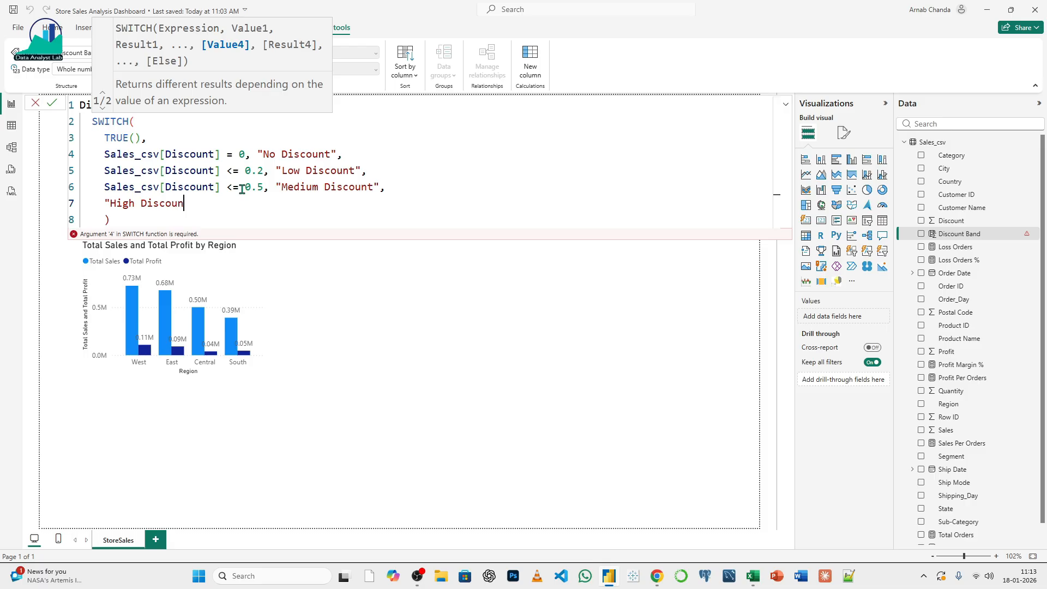
pyautogui.write('t"')
pyautogui.click(54, 104)
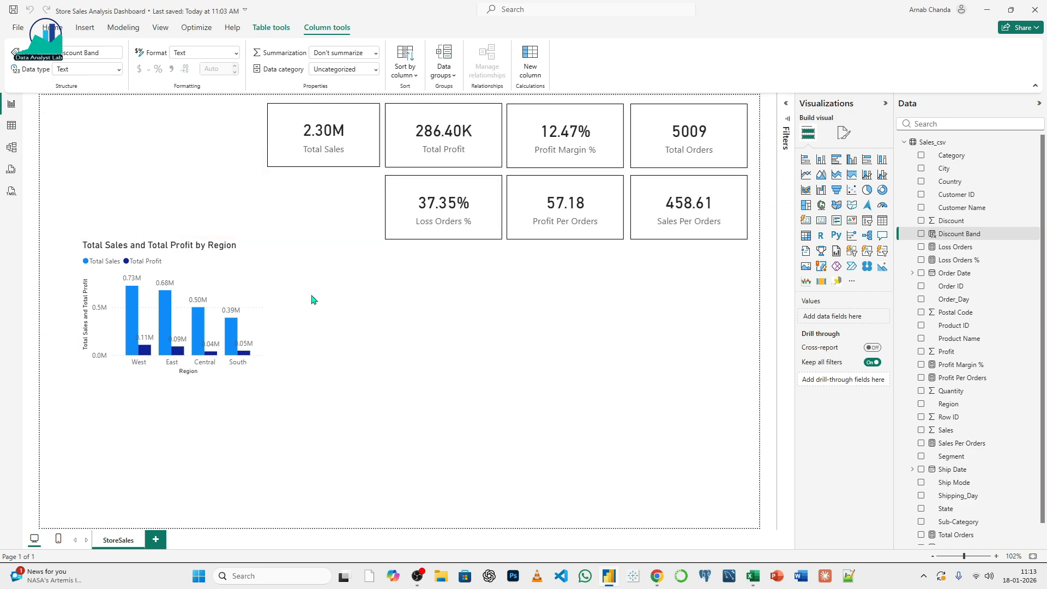
# - Insert a stacked column chart directly beside the Total Sales and Total Profit by Region chart, with Discount Band on its X-axis
pyautogui.click(821, 159)
pyautogui.moveTo(179, 456); pyautogui.dragTo(380, 319)
pyautogui.moveTo(949, 234); pyautogui.dragTo(825, 321)
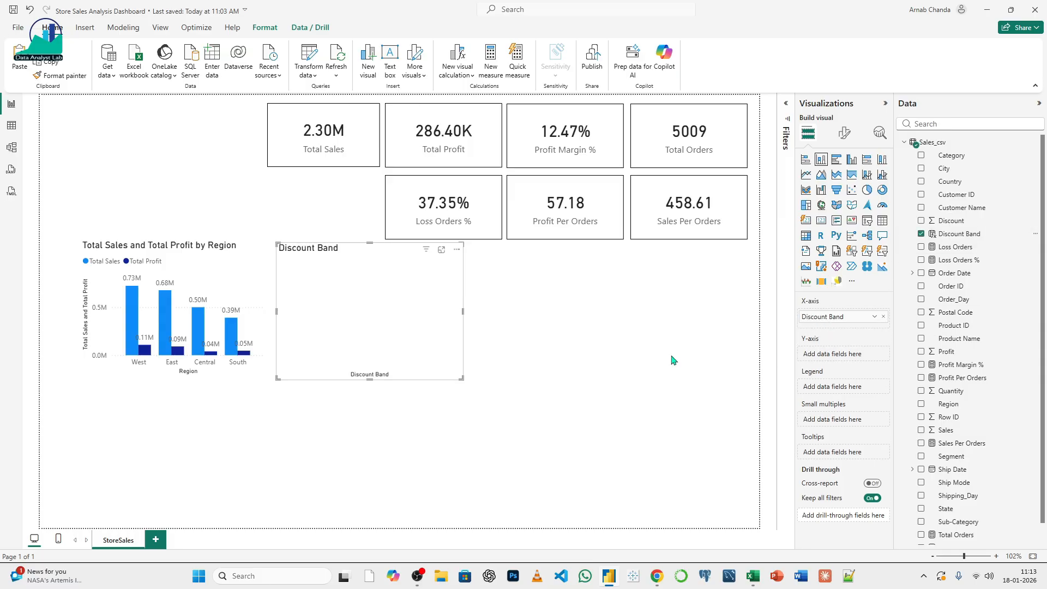
# - Plot Total Profit on the Y-axis of the Discount Band column chart, shift the chart slightly lower, and turn on its data labels
pyautogui.scroll(-1, 927, 436)
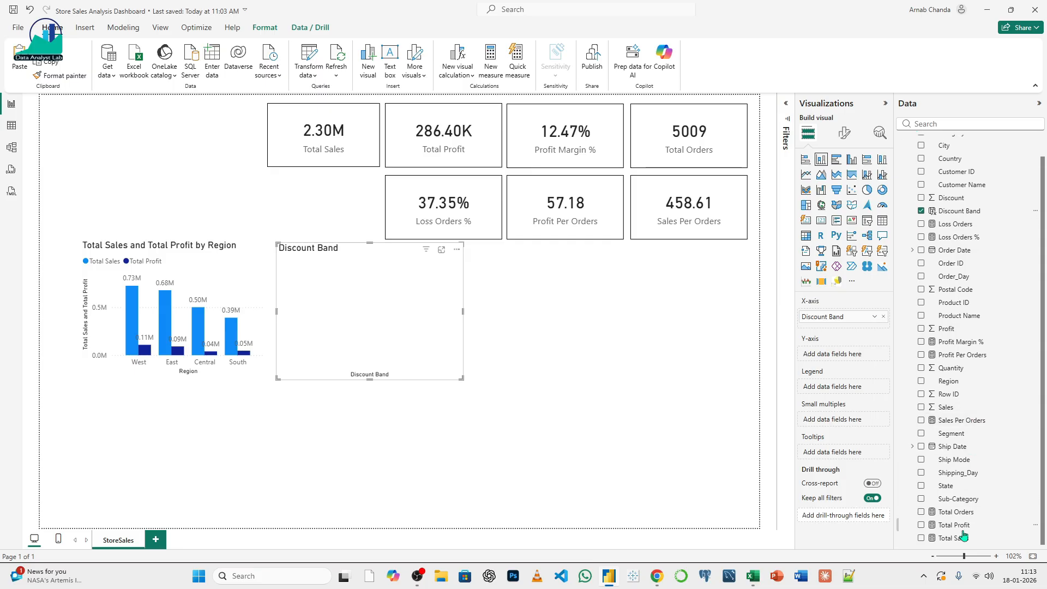
pyautogui.moveTo(955, 525); pyautogui.dragTo(838, 355)
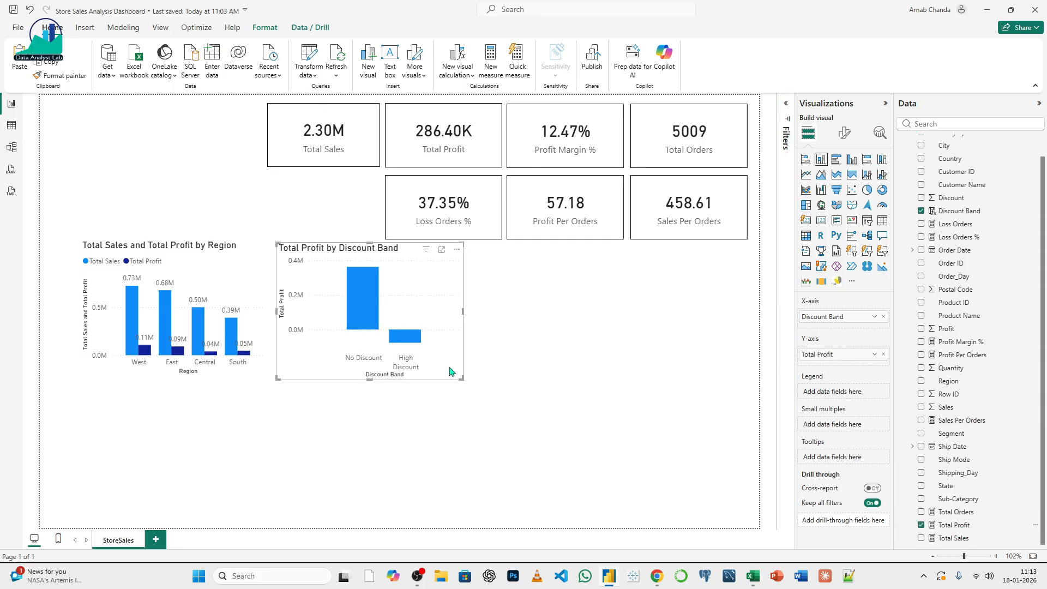
pyautogui.moveTo(409, 259); pyautogui.dragTo(412, 281)
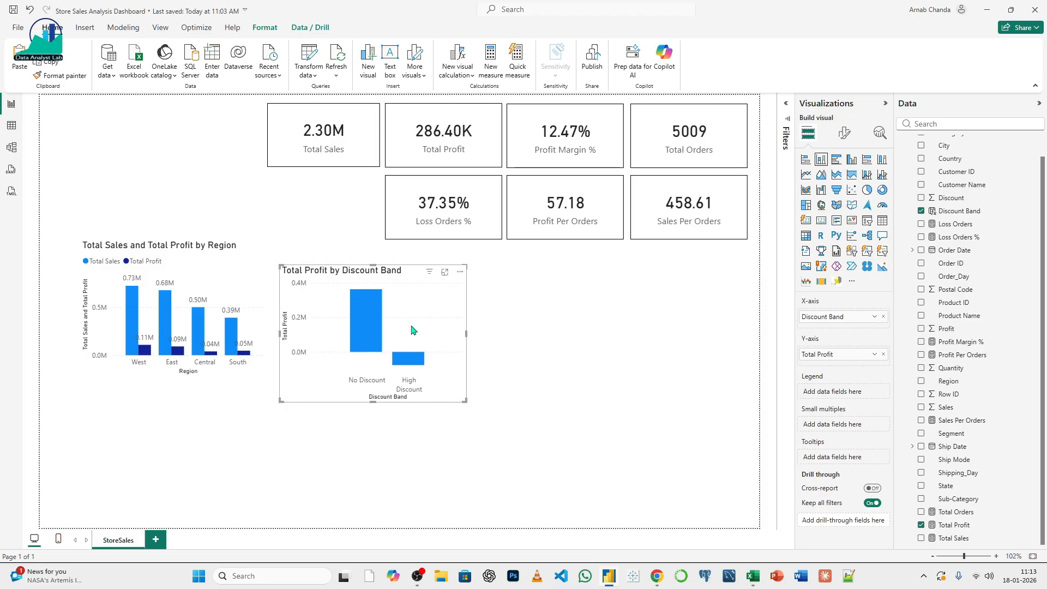
pyautogui.click(844, 132)
pyautogui.click(879, 388)
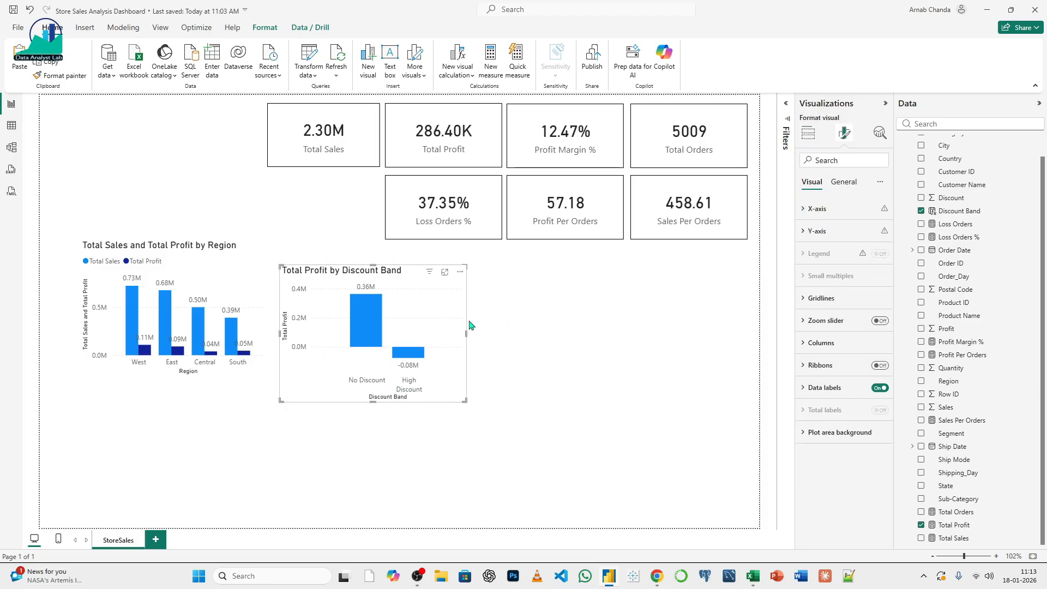
# - Resize the Total Profit by Discount Band chart to make it taller and narrower
pyautogui.moveTo(465, 402); pyautogui.dragTo(463, 426)
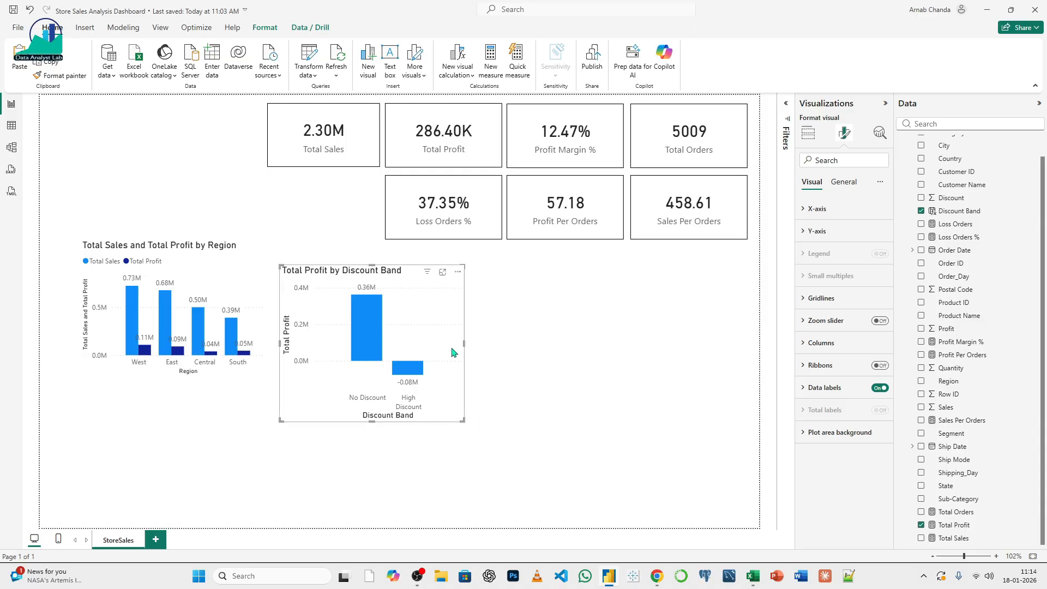
pyautogui.moveTo(465, 419); pyautogui.dragTo(443, 420)
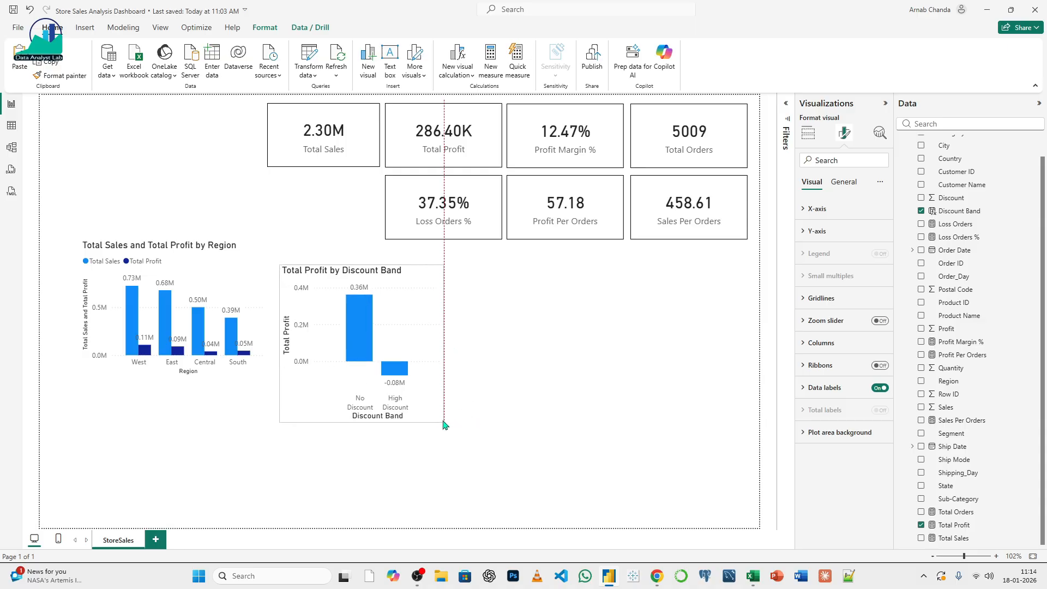
pyautogui.click(498, 421)
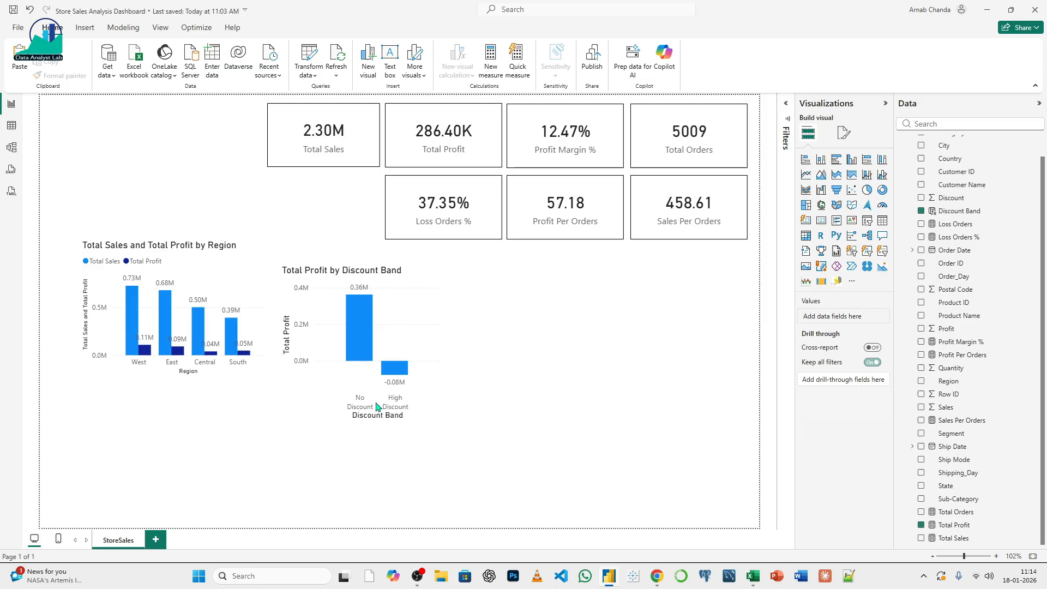
pyautogui.click(426, 382)
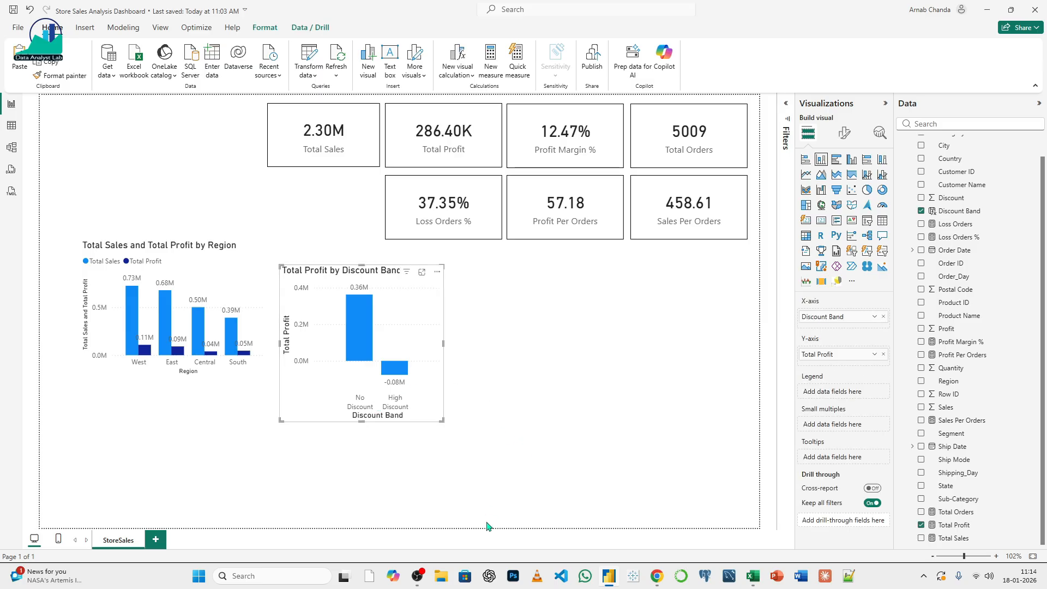
# - Check the product category question in Sales Order Dataset.pdf in Chrome and return to the Power BI report
pyautogui.click(657, 579)
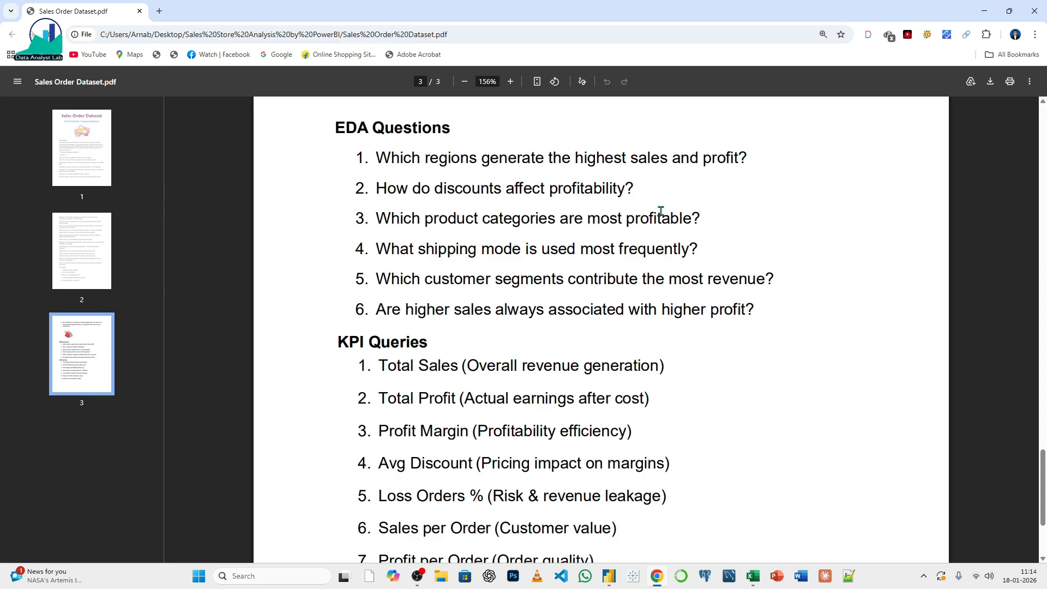
pyautogui.click(608, 579)
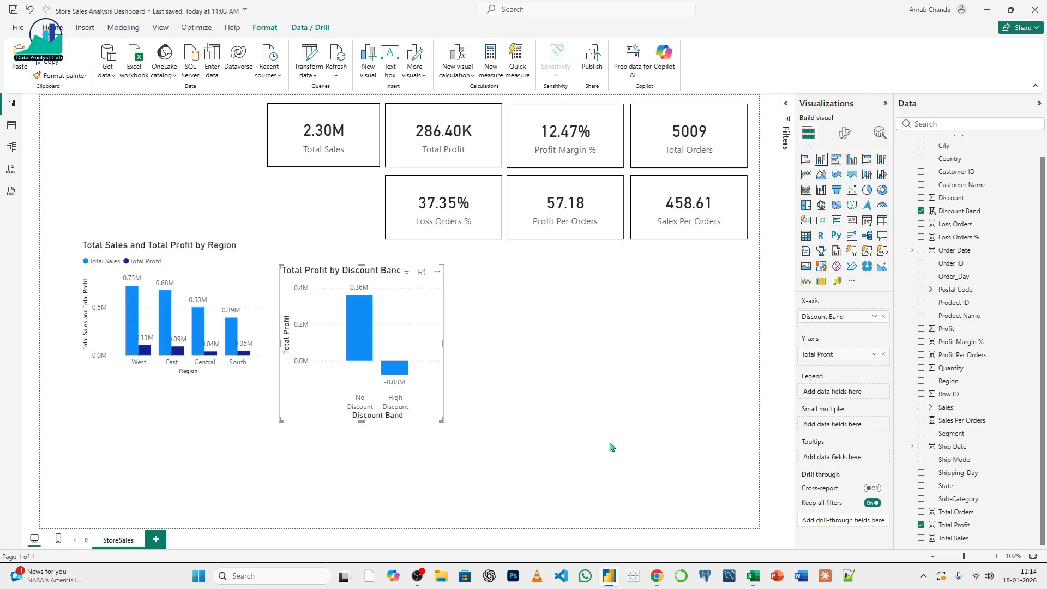
pyautogui.click(534, 367)
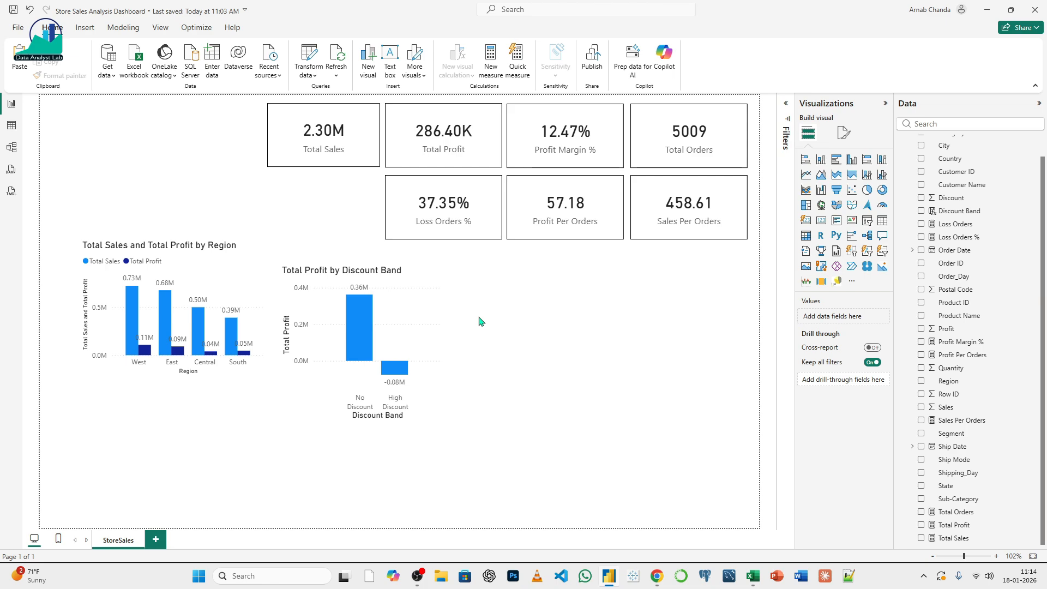
# - Add a stacked bar chart beside the Discount Band chart with Category on the Y-axis and Total Profit on the X-axis
pyautogui.click(805, 160)
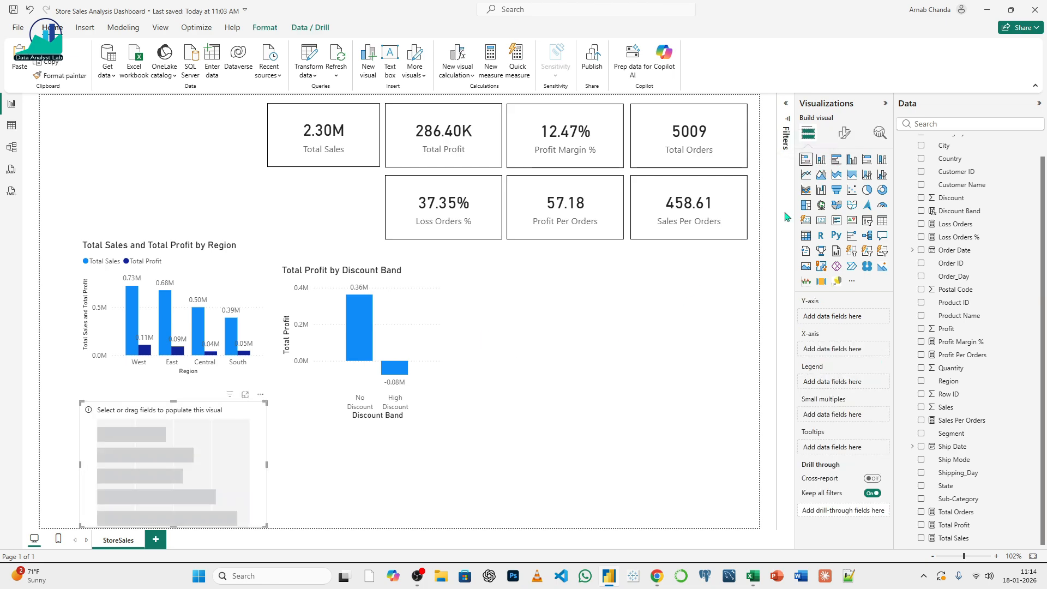
pyautogui.moveTo(267, 414); pyautogui.dragTo(622, 305)
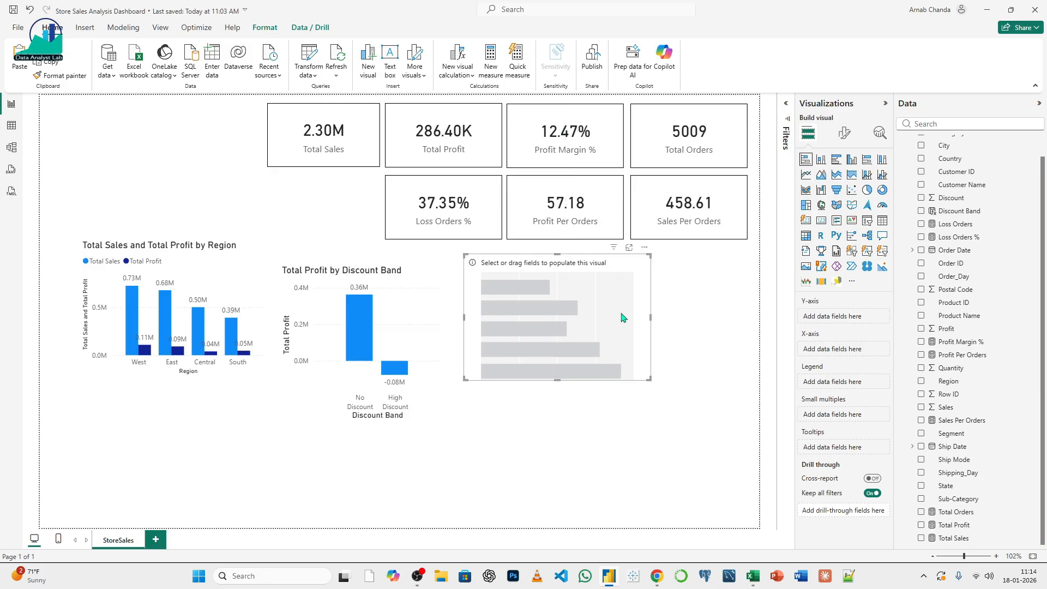
pyautogui.scroll(1, 955, 201)
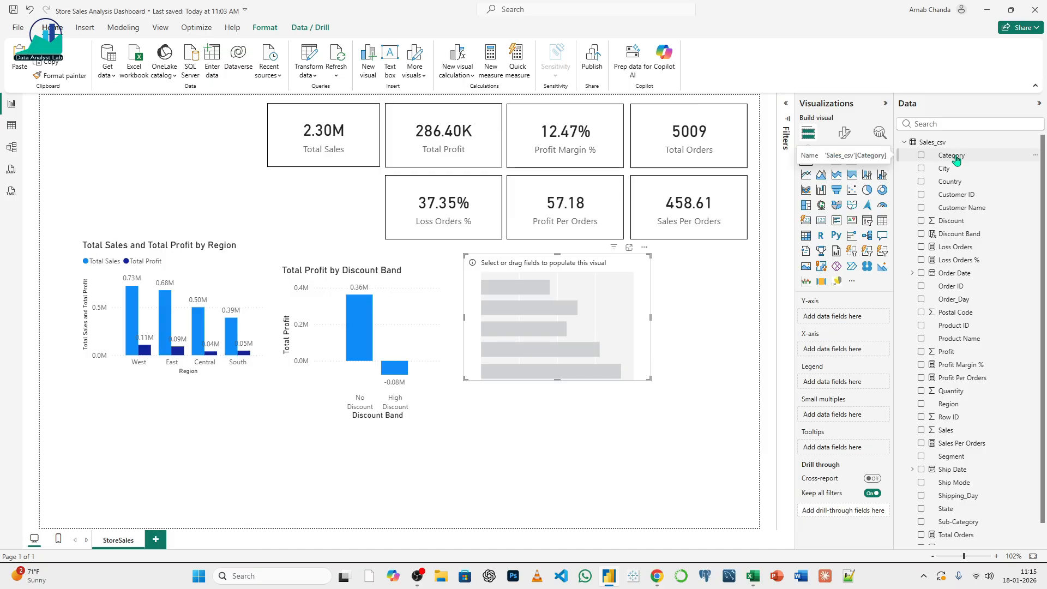
pyautogui.moveTo(955, 158); pyautogui.dragTo(829, 320)
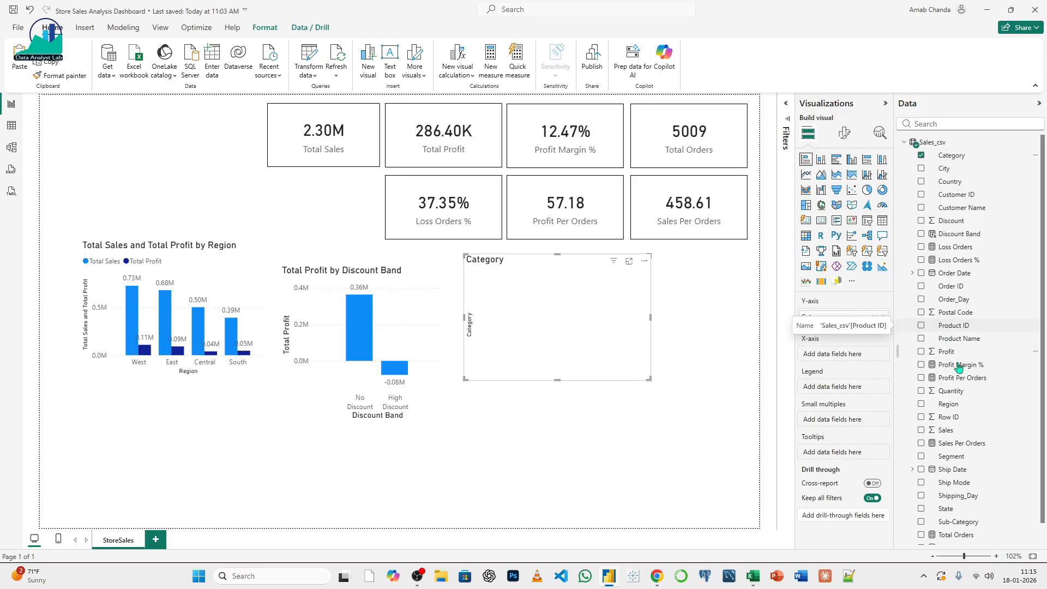
pyautogui.scroll(-1, 954, 512)
pyautogui.moveTo(954, 528); pyautogui.dragTo(834, 355)
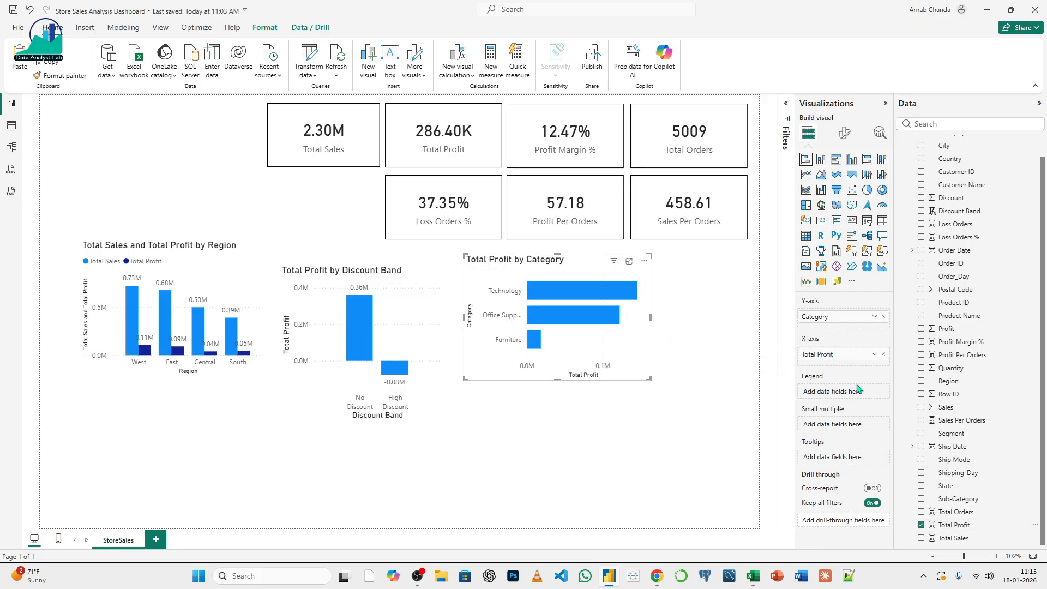
# - Turn on data labels for the Total Profit by Category bar chart and enlarge it so the category names fit
pyautogui.click(846, 134)
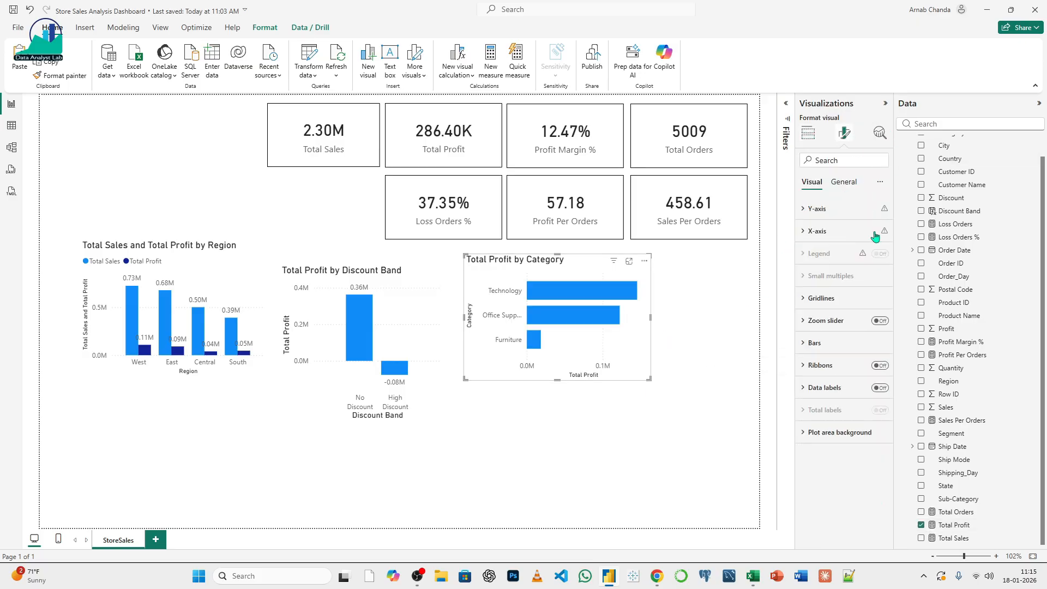
pyautogui.click(881, 390)
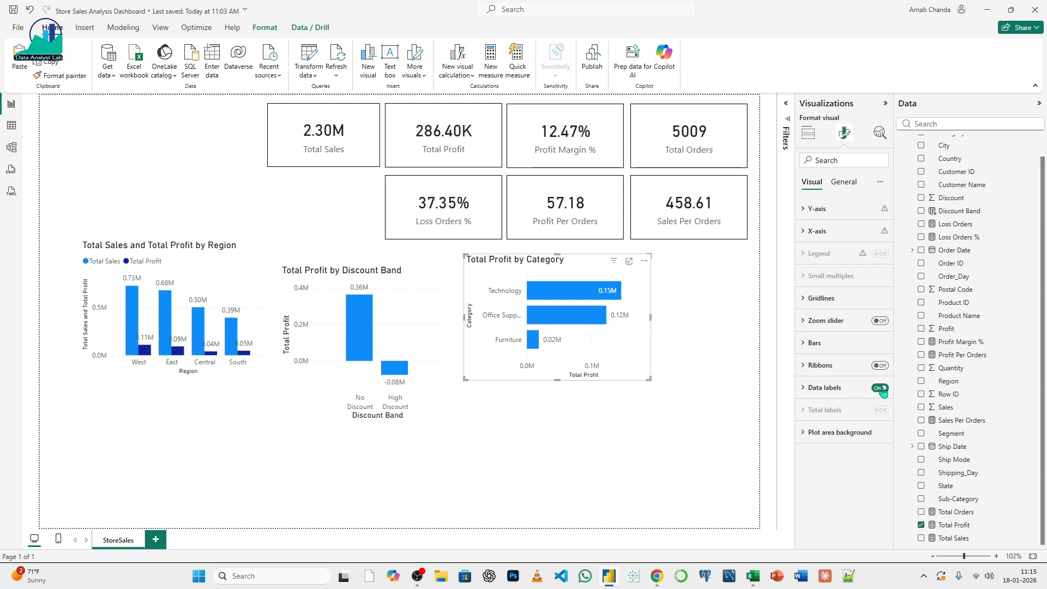
pyautogui.moveTo(651, 379); pyautogui.dragTo(688, 395)
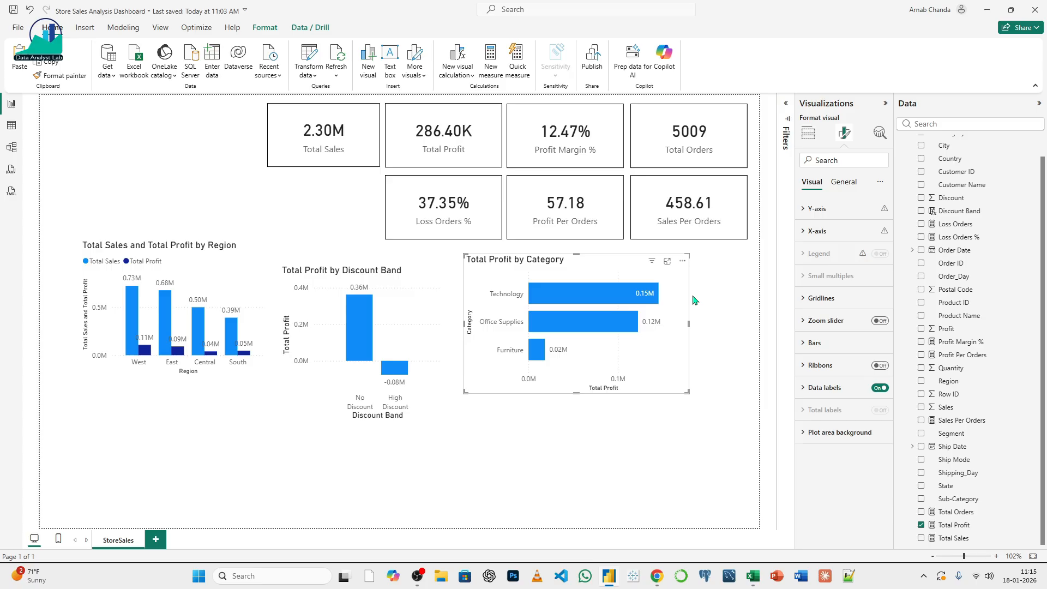
pyautogui.click(546, 469)
pyautogui.click(492, 377)
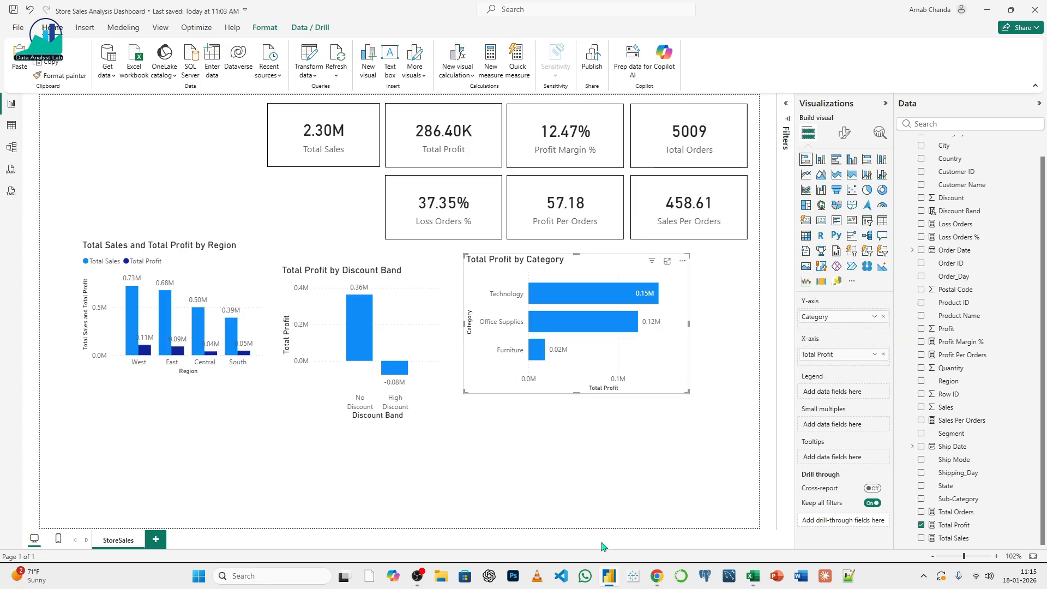
# - Review the shipping mode question in the EDA list of the Chrome PDF and return to the Power BI report
pyautogui.click(656, 576)
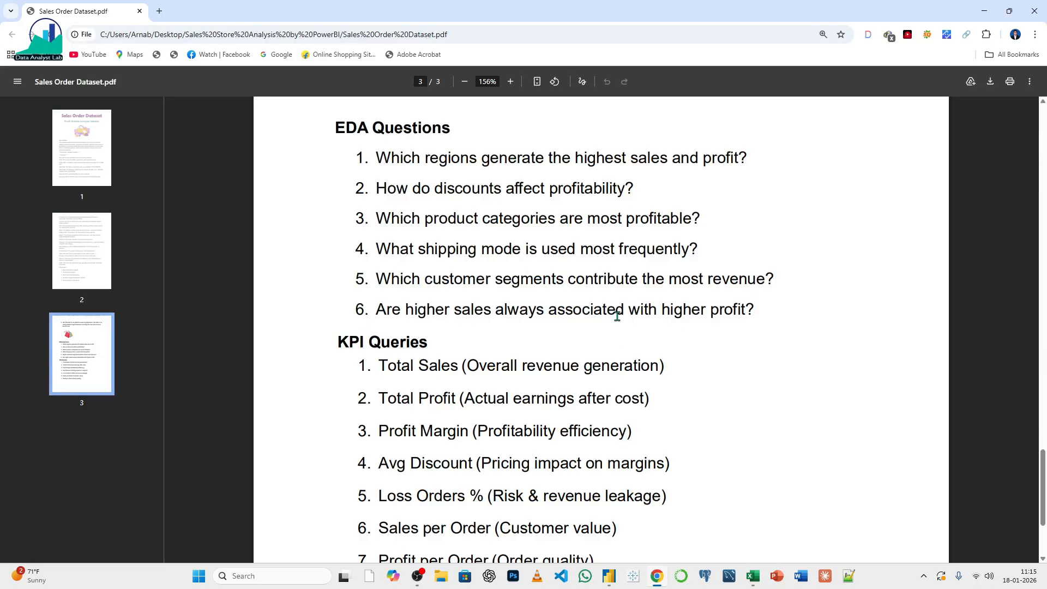
pyautogui.click(985, 11)
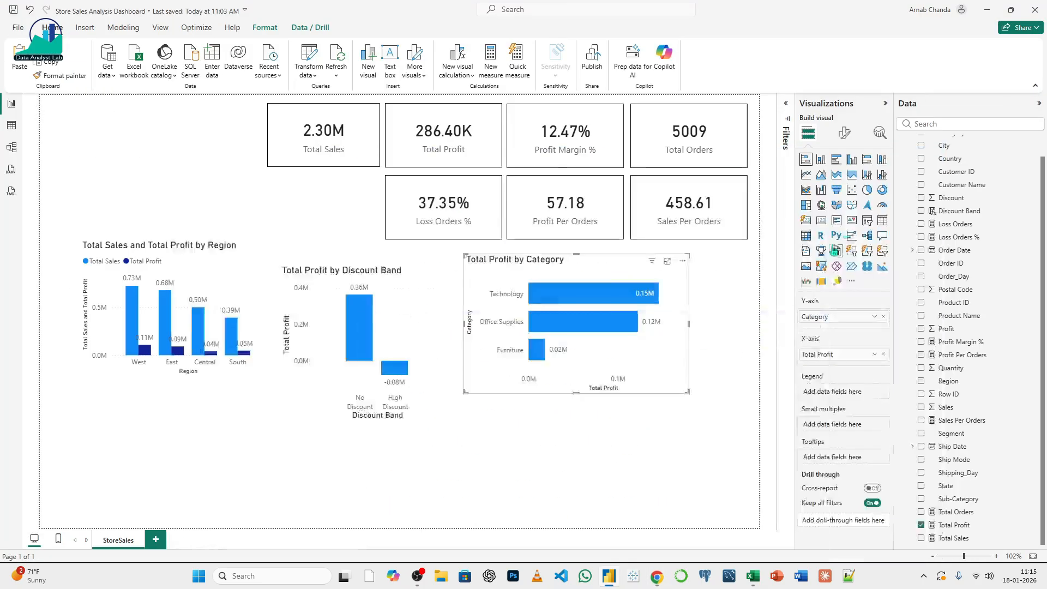
pyautogui.click(568, 454)
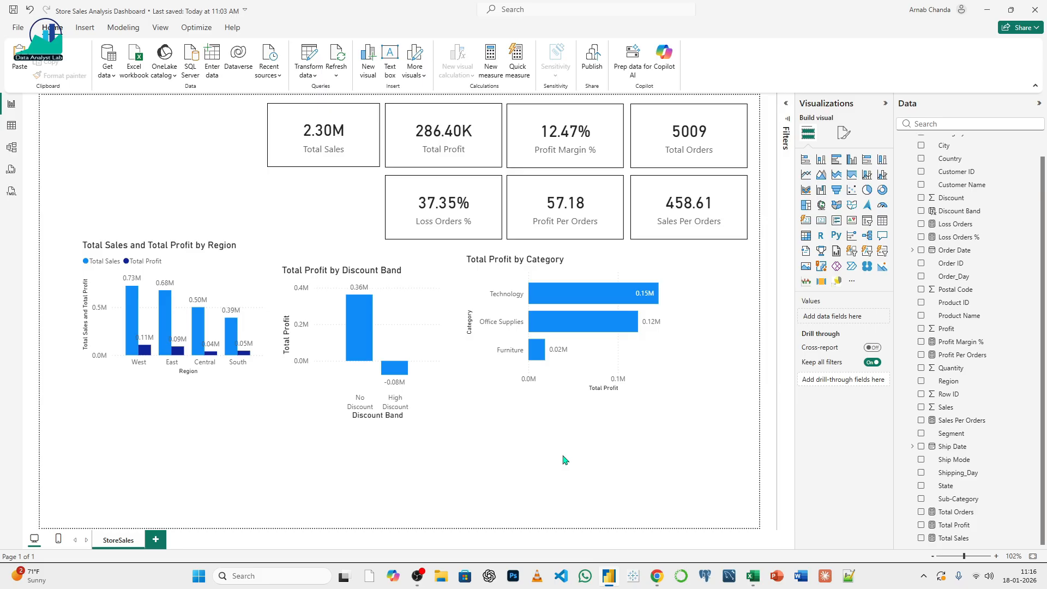
# - Create the measure Orders Count = COUNT(Sales_csv[Order ID]) in the Sales_csv table and close the formula editor
pyautogui.scroll(1, 973, 169)
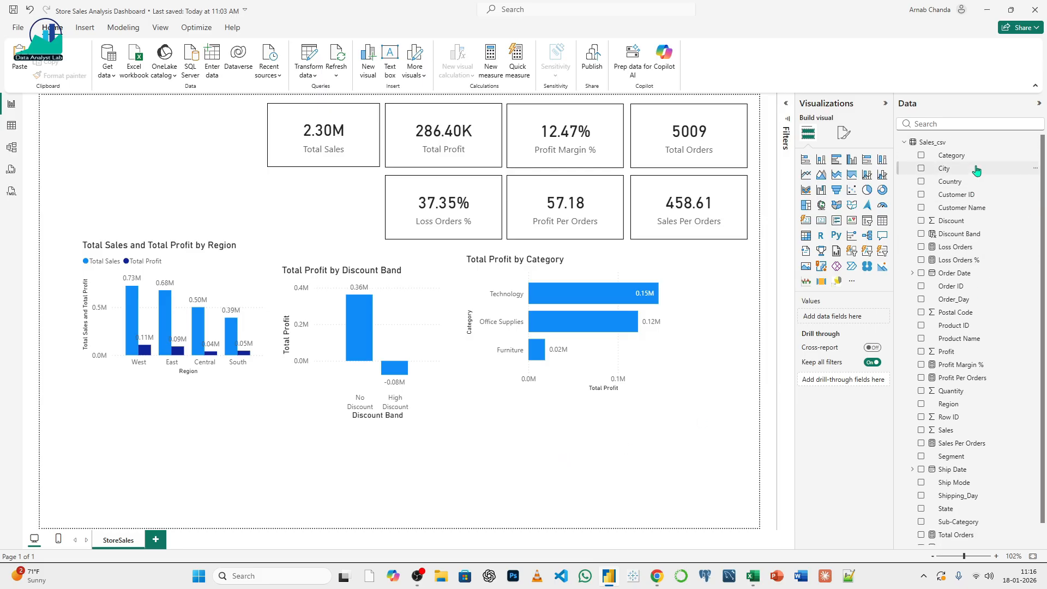
pyautogui.rightClick(946, 144)
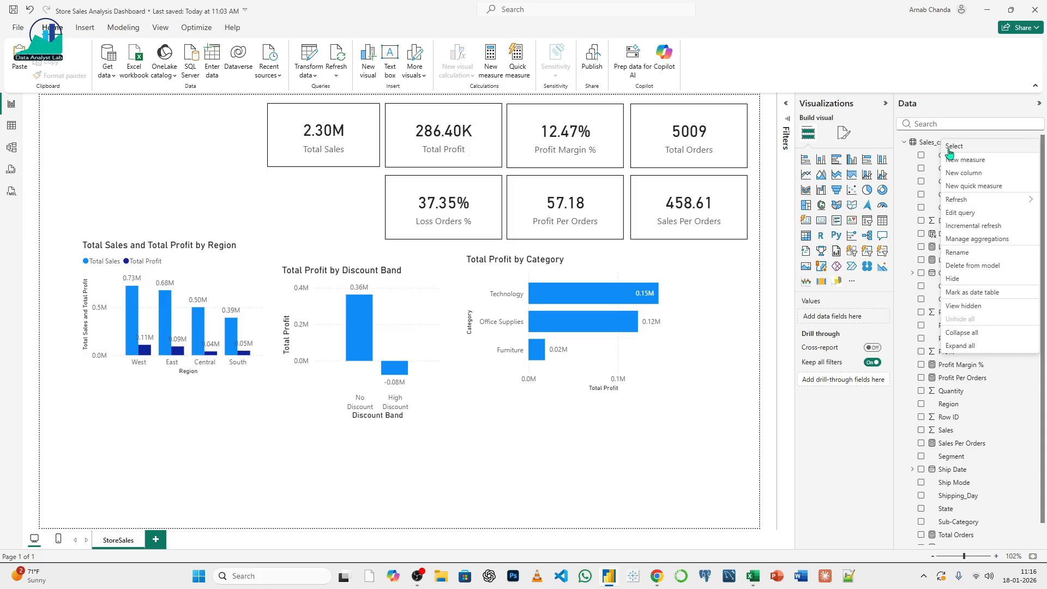
pyautogui.click(957, 160)
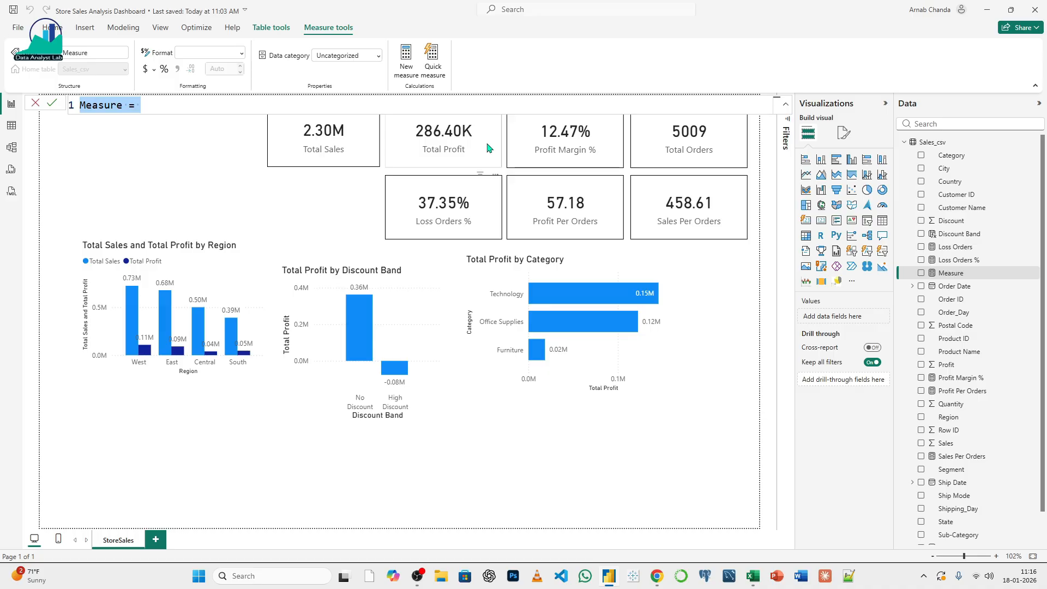
pyautogui.write('Orde')
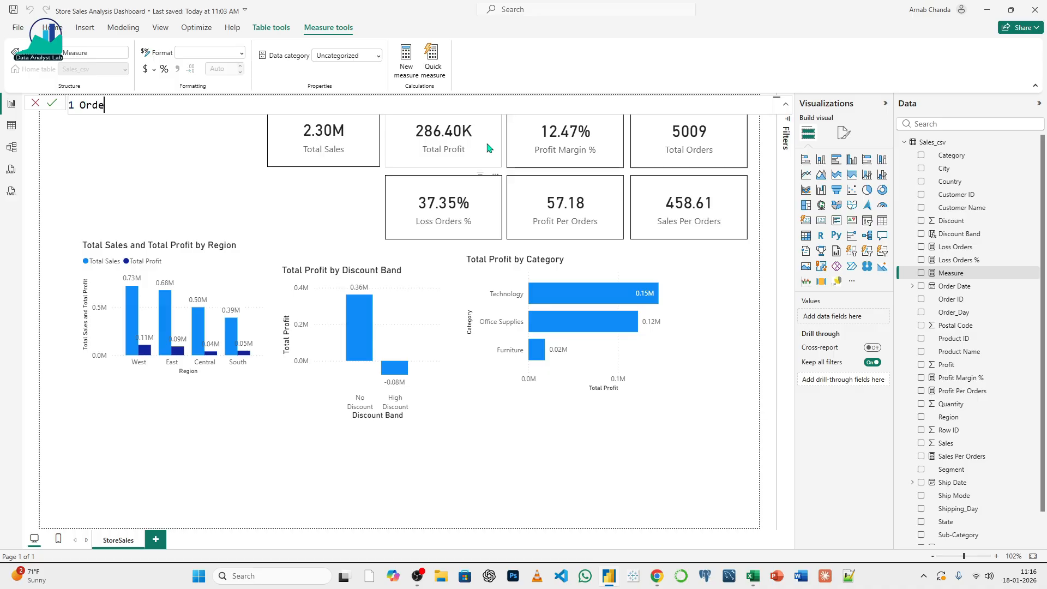
pyautogui.write('rs Count = ')
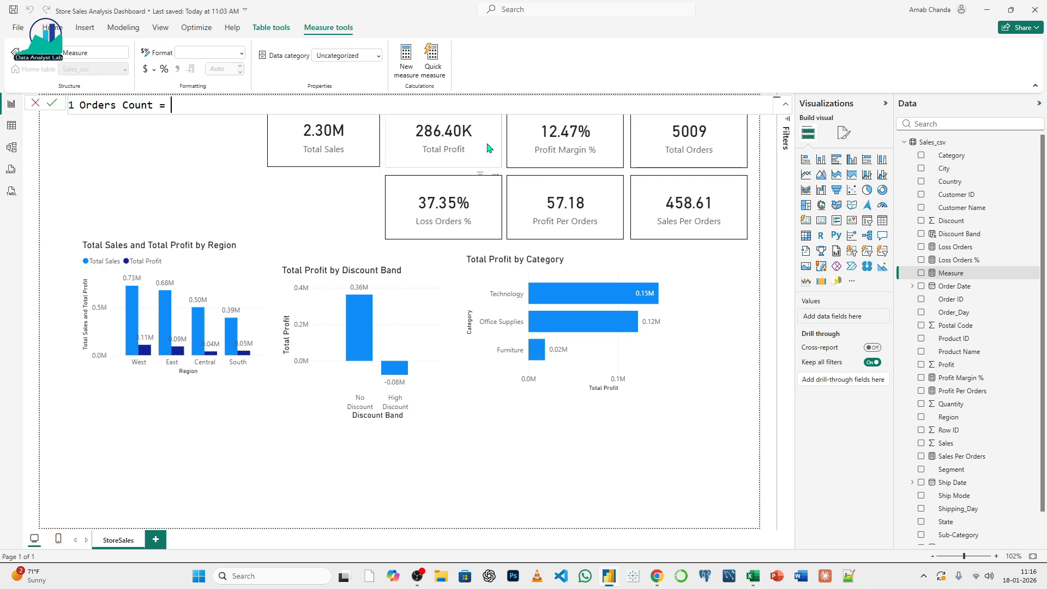
pyautogui.write('CO')
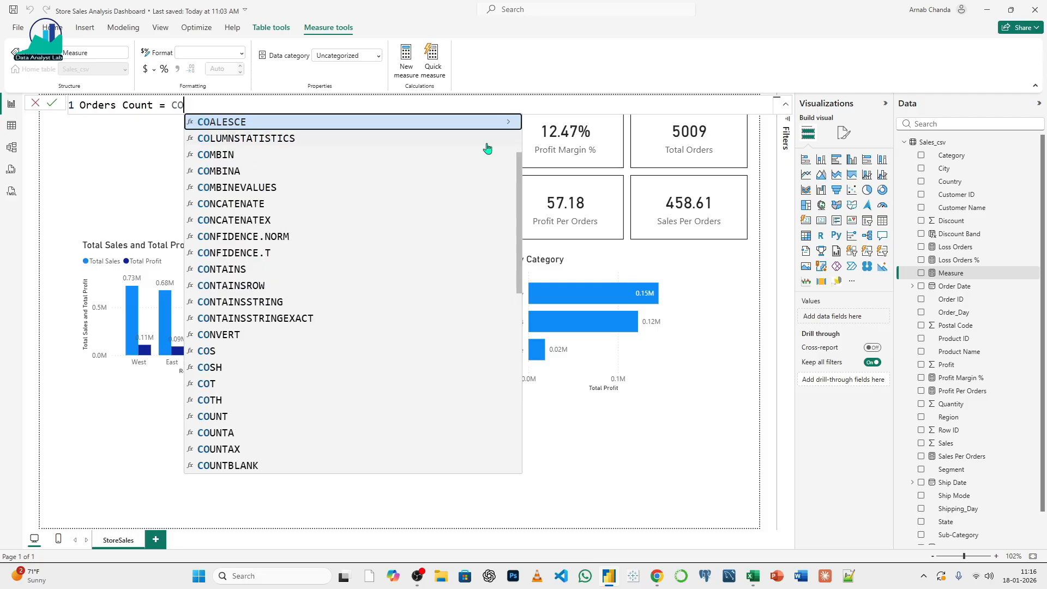
pyautogui.write('UNT')
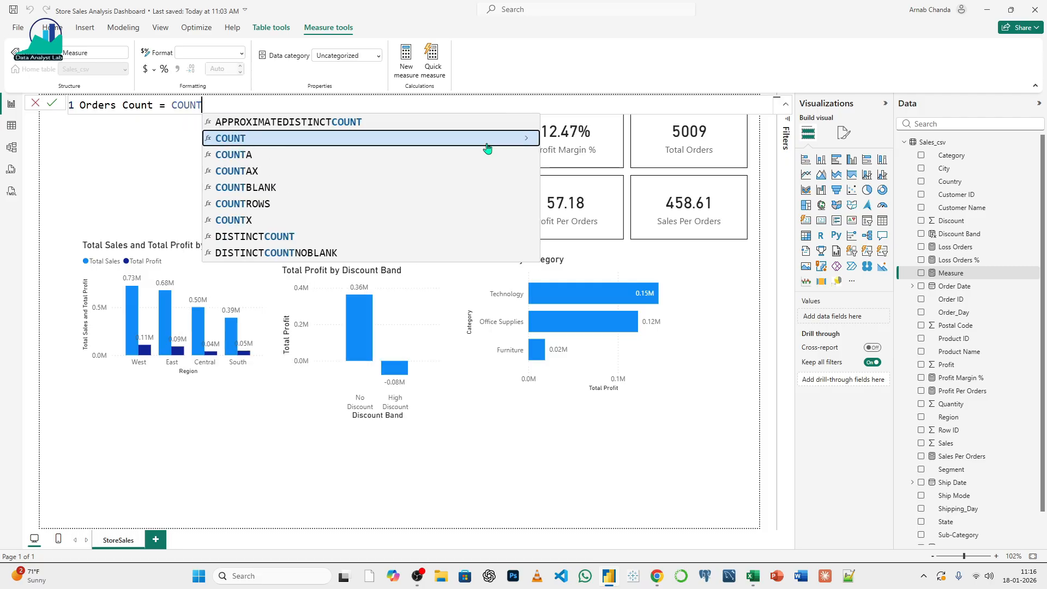
pyautogui.write('(')
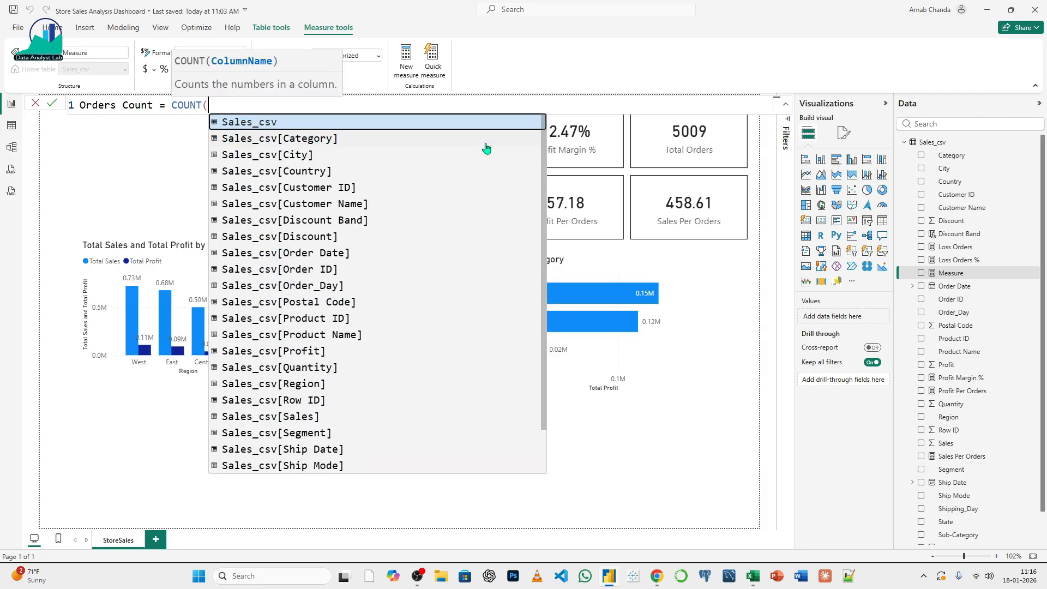
pyautogui.click(297, 271)
pyautogui.write(')')
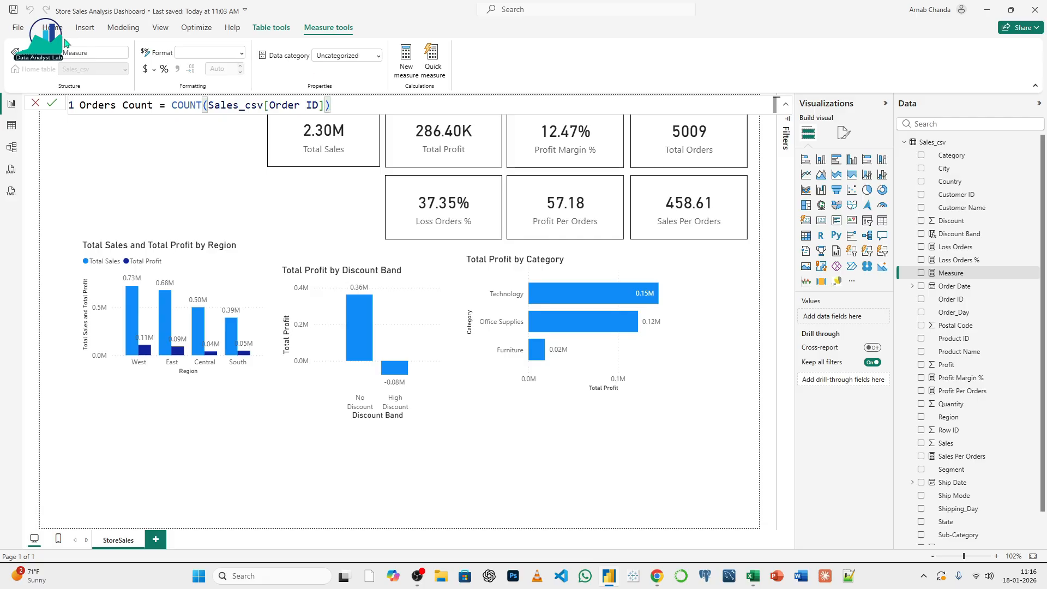
pyautogui.click(52, 104)
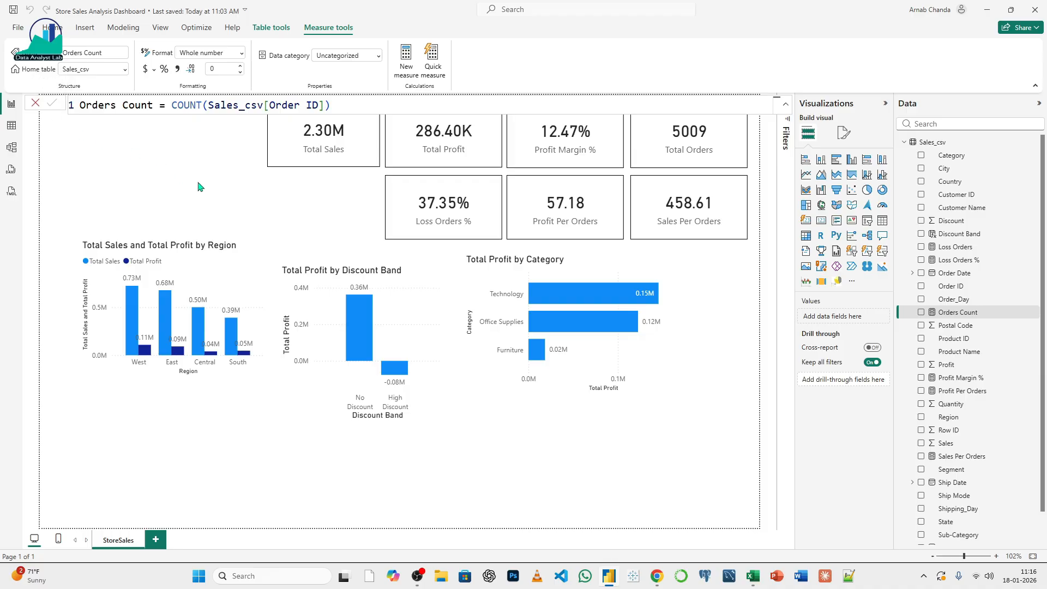
pyautogui.click(35, 103)
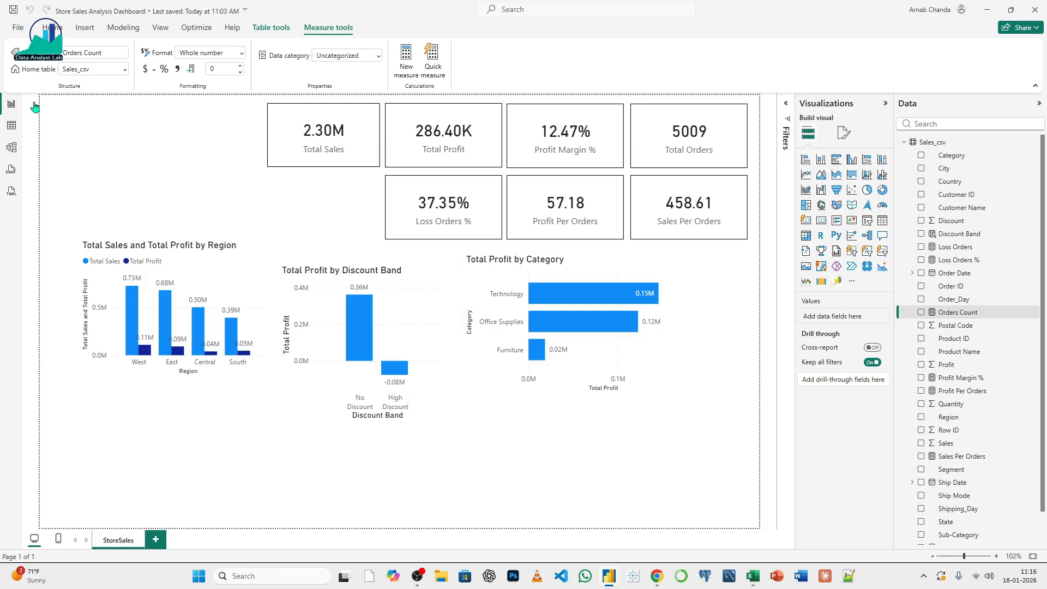
pyautogui.click(532, 415)
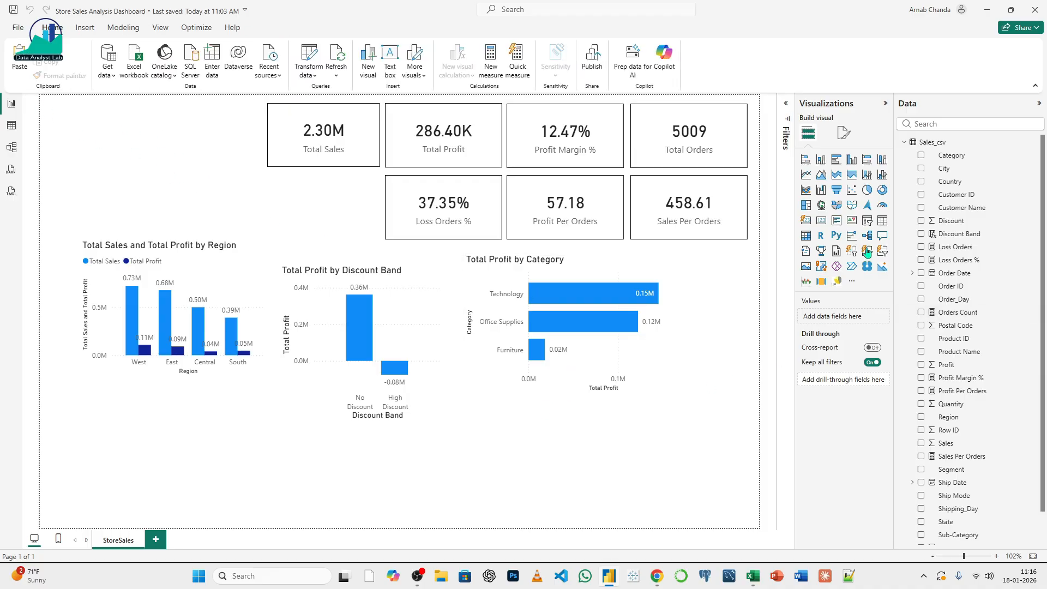
# - Add a donut chart below the Region chart and use Orders Count as its values
pyautogui.click(881, 191)
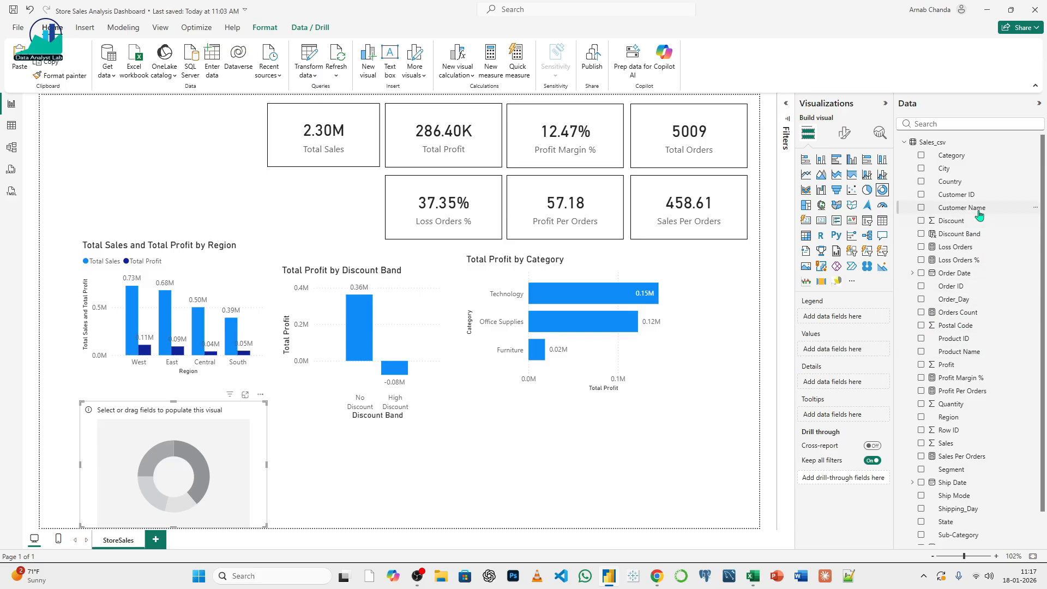
pyautogui.click(933, 125)
pyautogui.write('O')
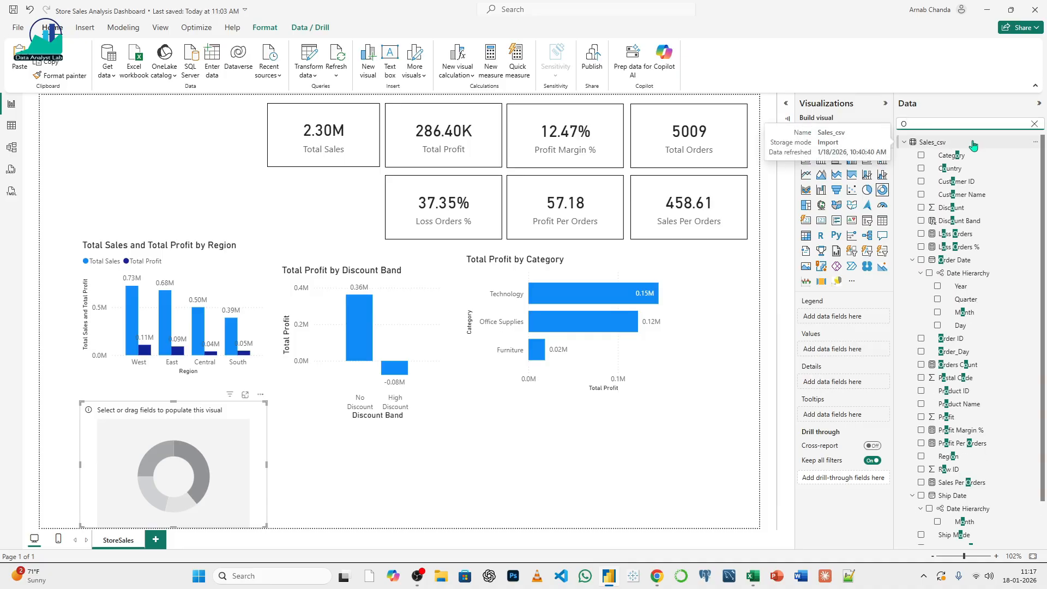
pyautogui.click(960, 370)
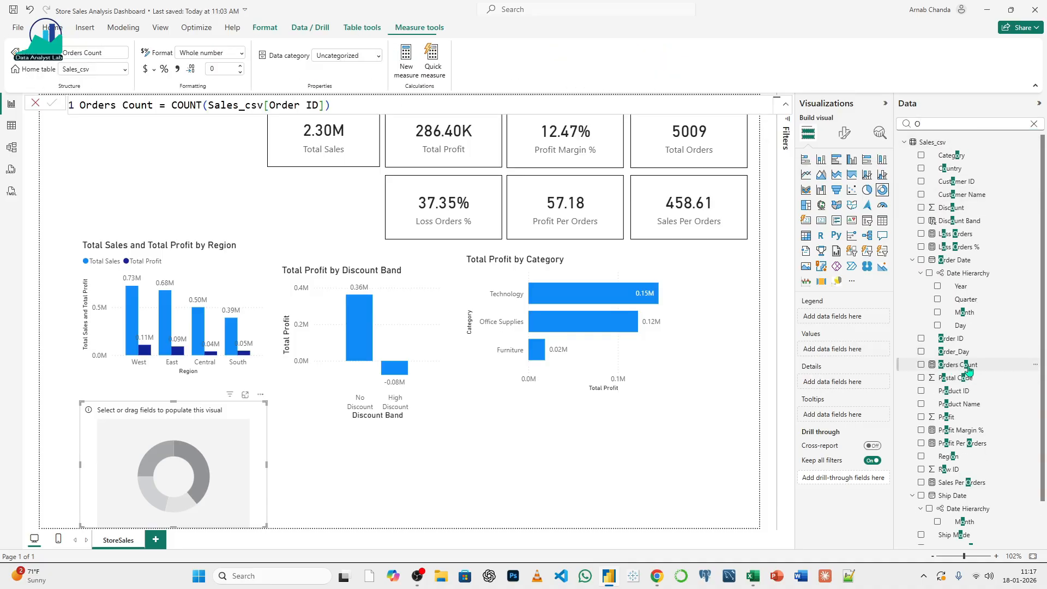
pyautogui.moveTo(959, 369); pyautogui.dragTo(832, 349)
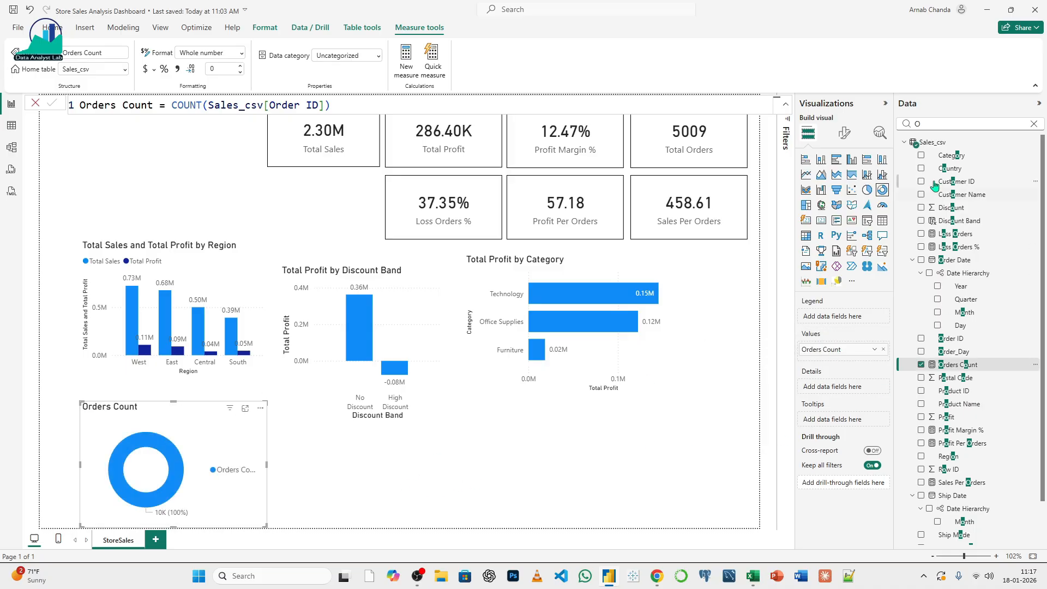
# - Set Ship Mode as the donut chart's legend and widen the chart so the full ship mode names fit
pyautogui.click(1033, 124)
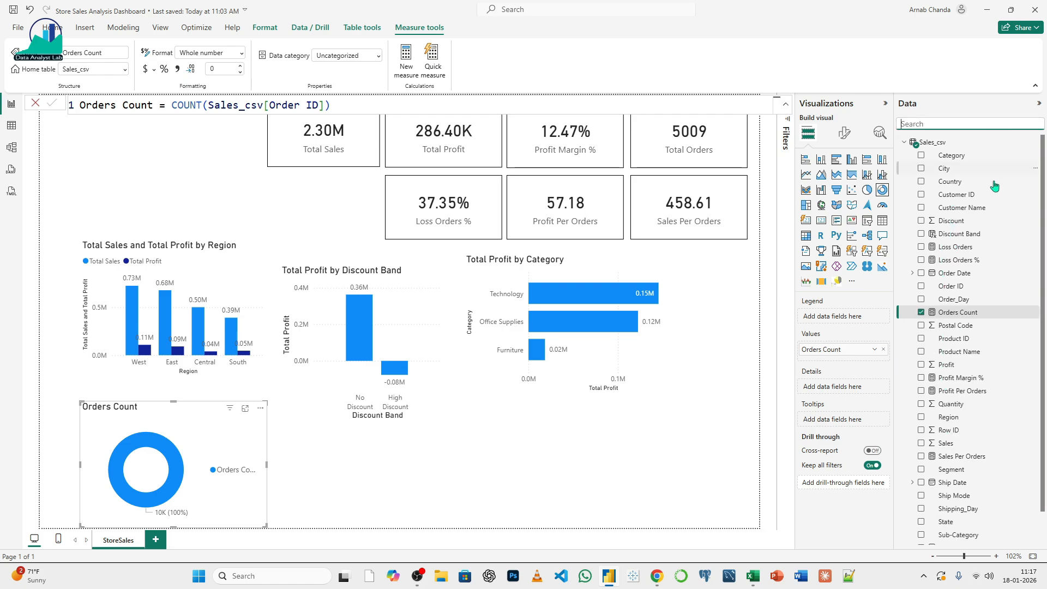
pyautogui.scroll(-1, 986, 439)
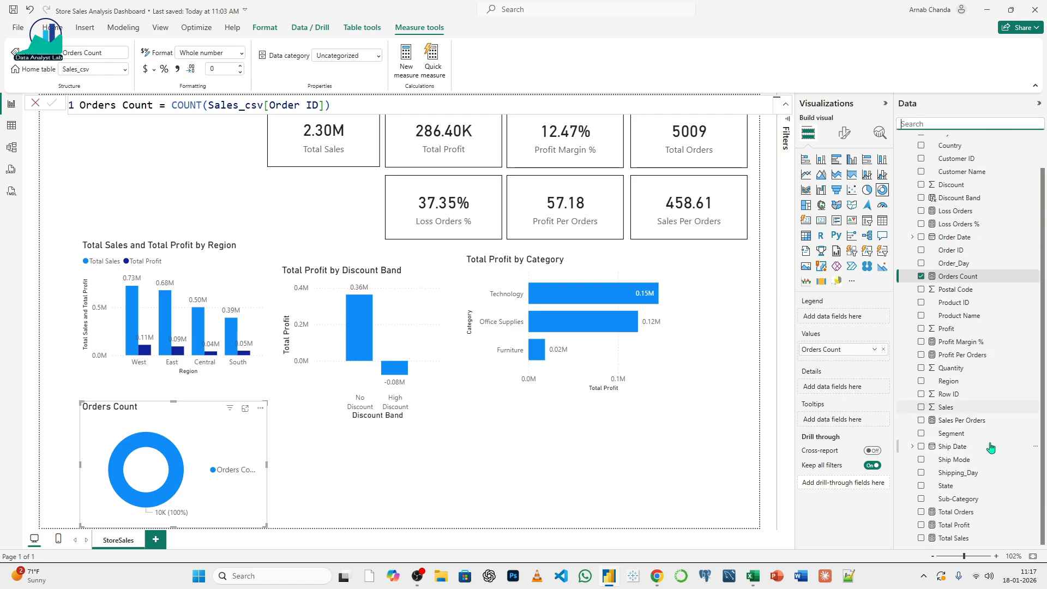
pyautogui.moveTo(958, 462); pyautogui.dragTo(834, 319)
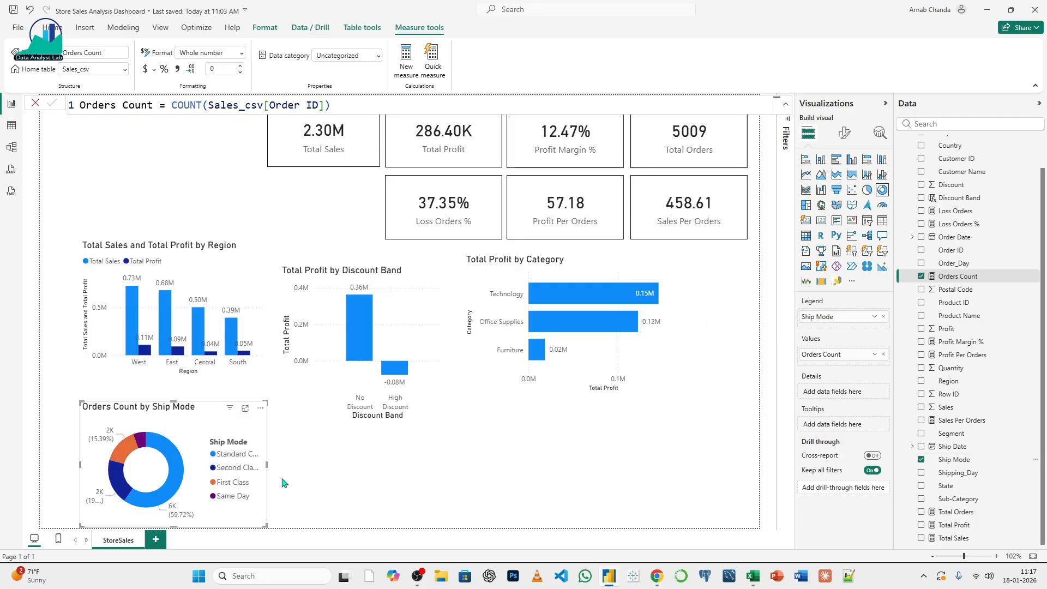
pyautogui.moveTo(336, 516); pyautogui.dragTo(346, 511)
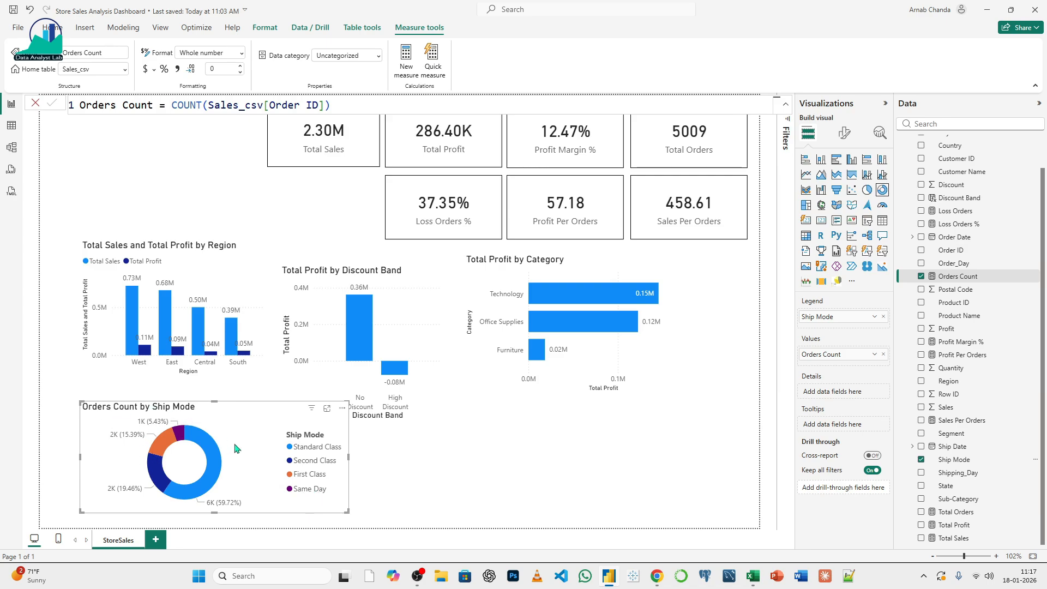
pyautogui.click(384, 494)
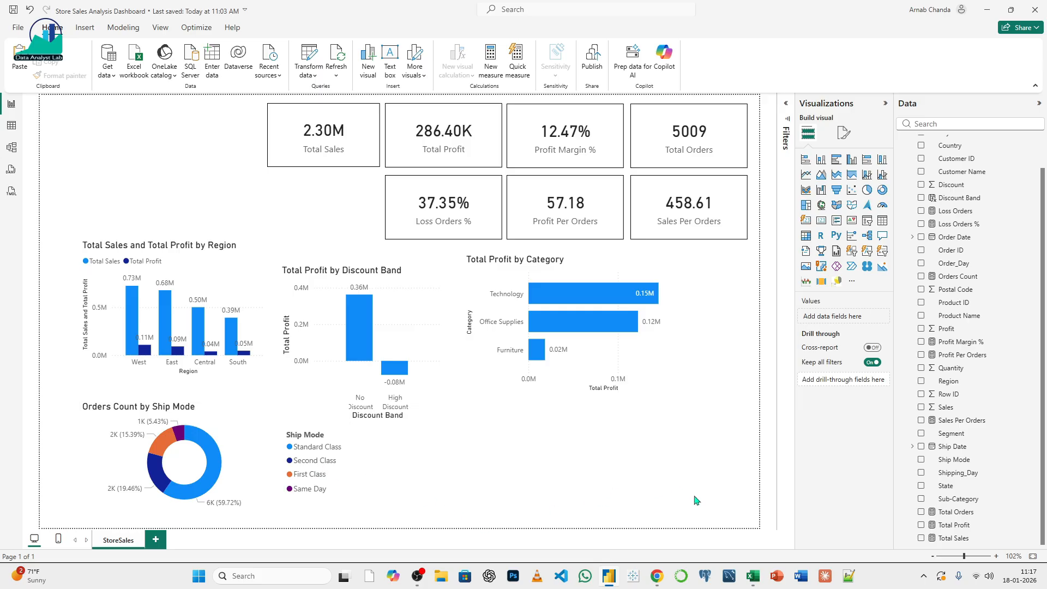
# - Check the customer segment question in the Chrome PDF and place an empty stacked column chart beside the donut chart in Power BI
pyautogui.click(656, 576)
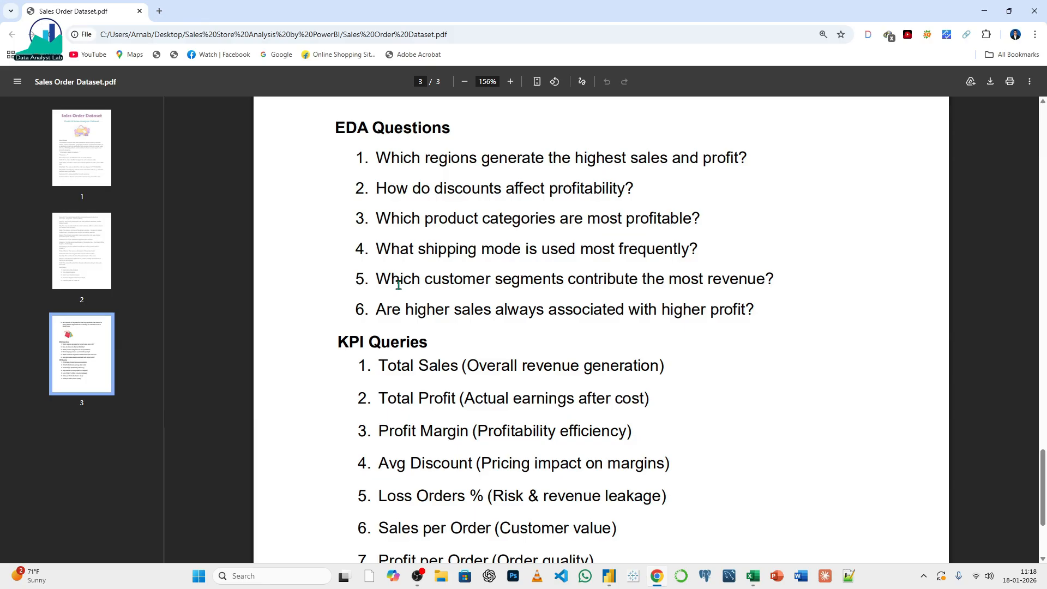
pyautogui.click(984, 11)
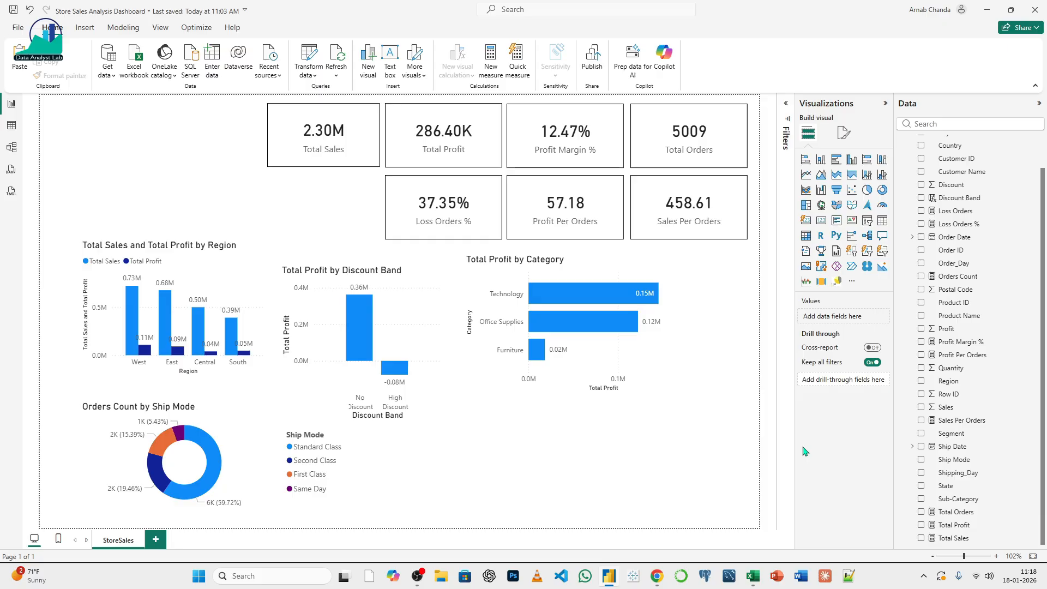
pyautogui.click(820, 160)
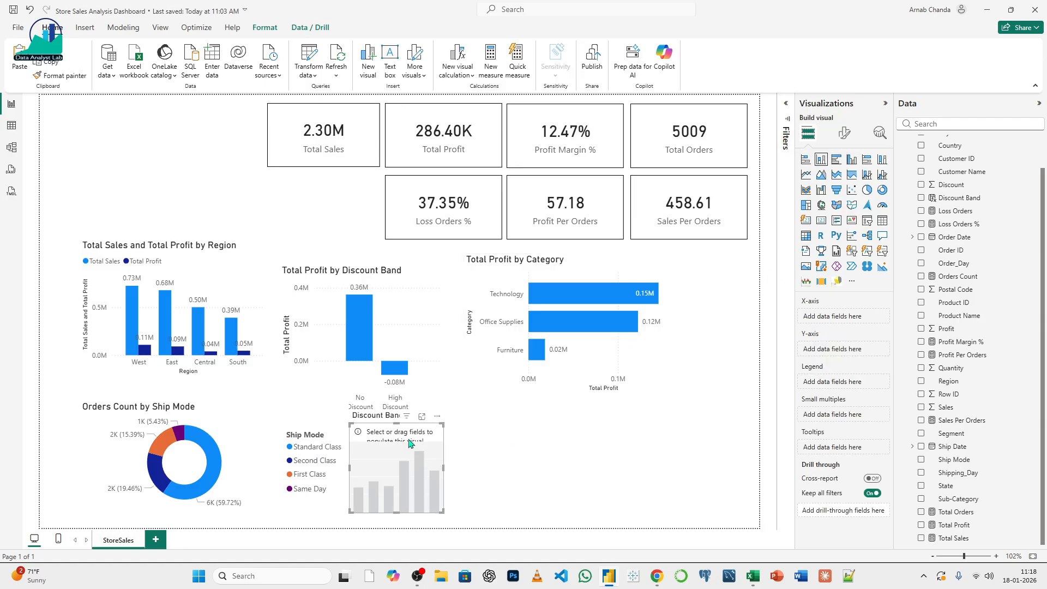
pyautogui.moveTo(407, 436); pyautogui.dragTo(512, 419)
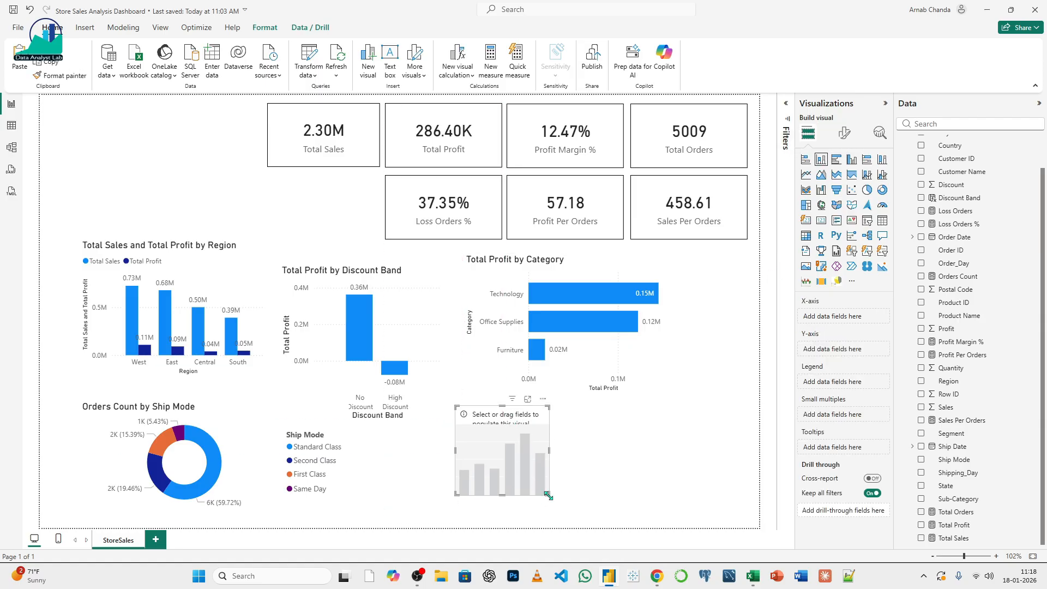
pyautogui.moveTo(555, 504); pyautogui.dragTo(567, 506)
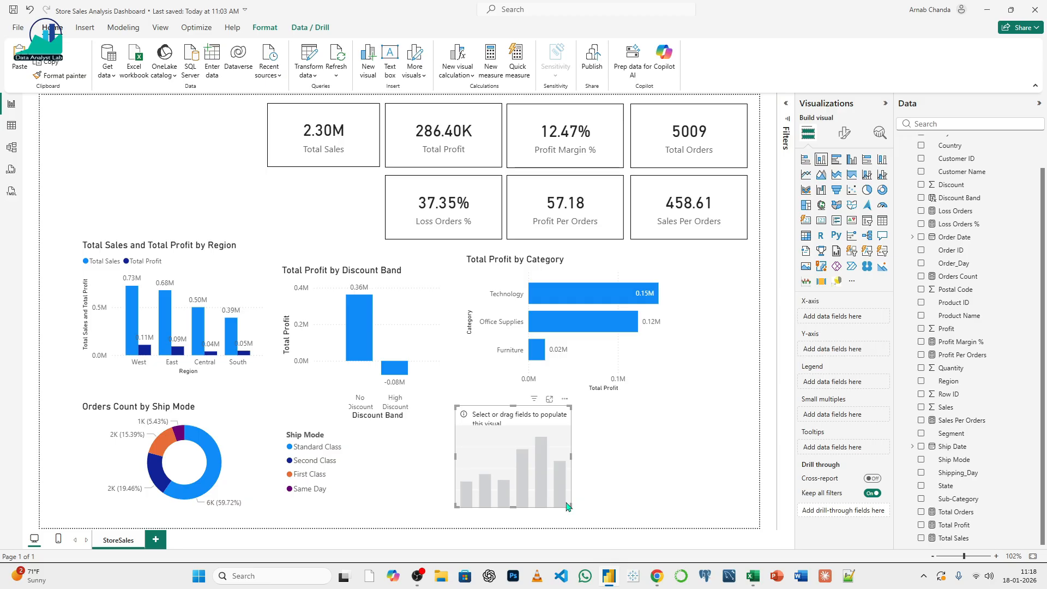
# - Set the new column chart's X-axis to Segment and its Y-axis to Total Sales
pyautogui.scroll(1, 973, 254)
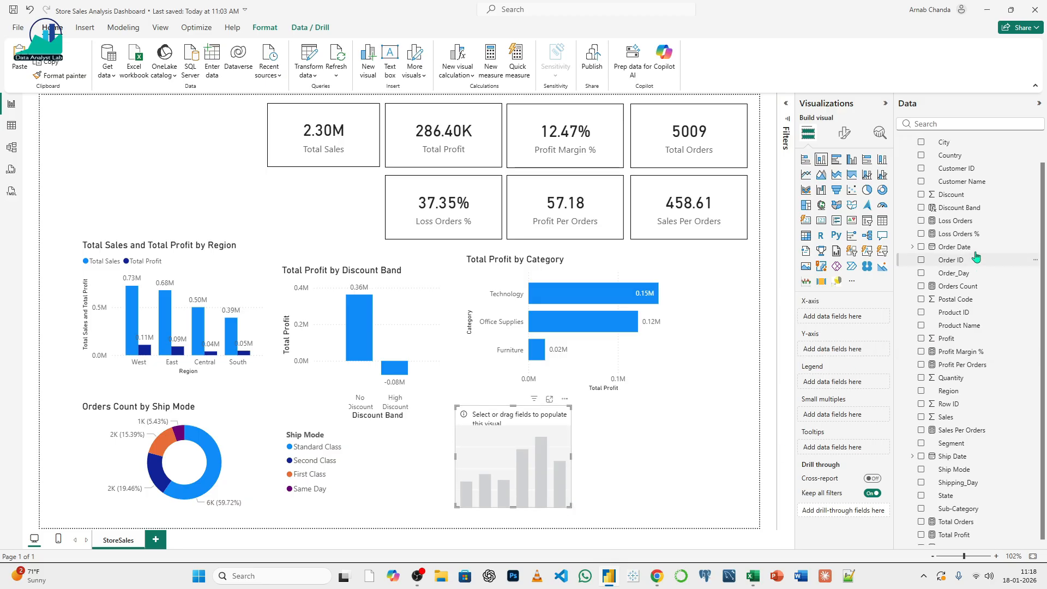
pyautogui.scroll(-1, 986, 398)
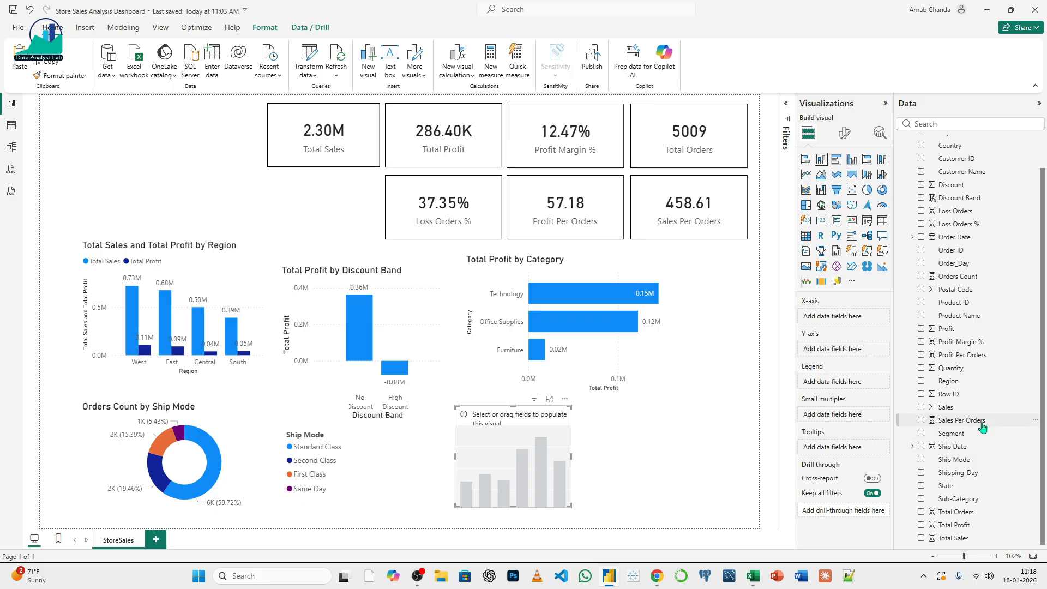
pyautogui.moveTo(955, 437); pyautogui.dragTo(825, 318)
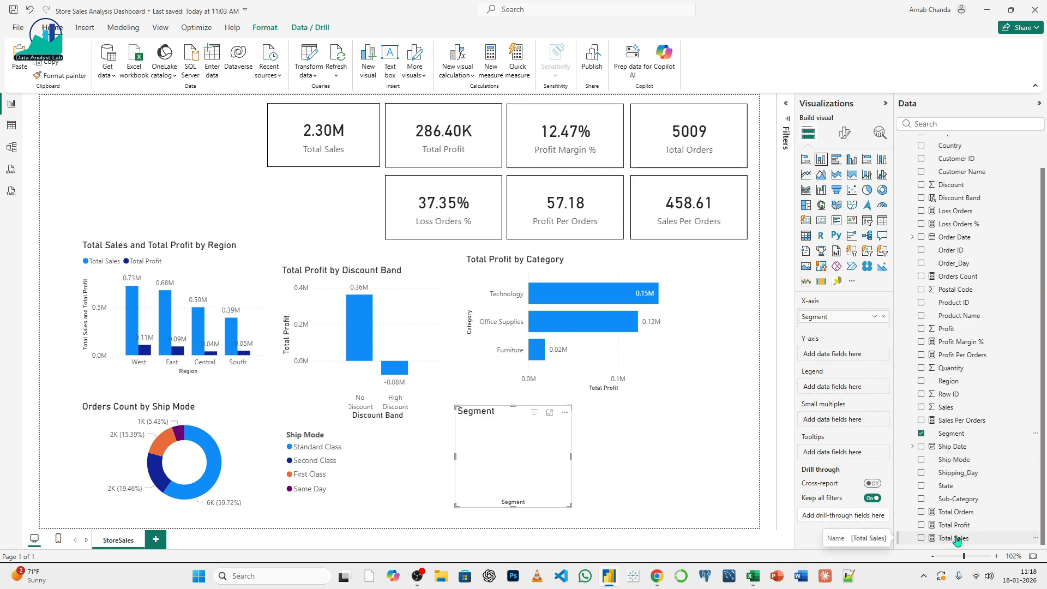
pyautogui.moveTo(956, 540); pyautogui.dragTo(833, 355)
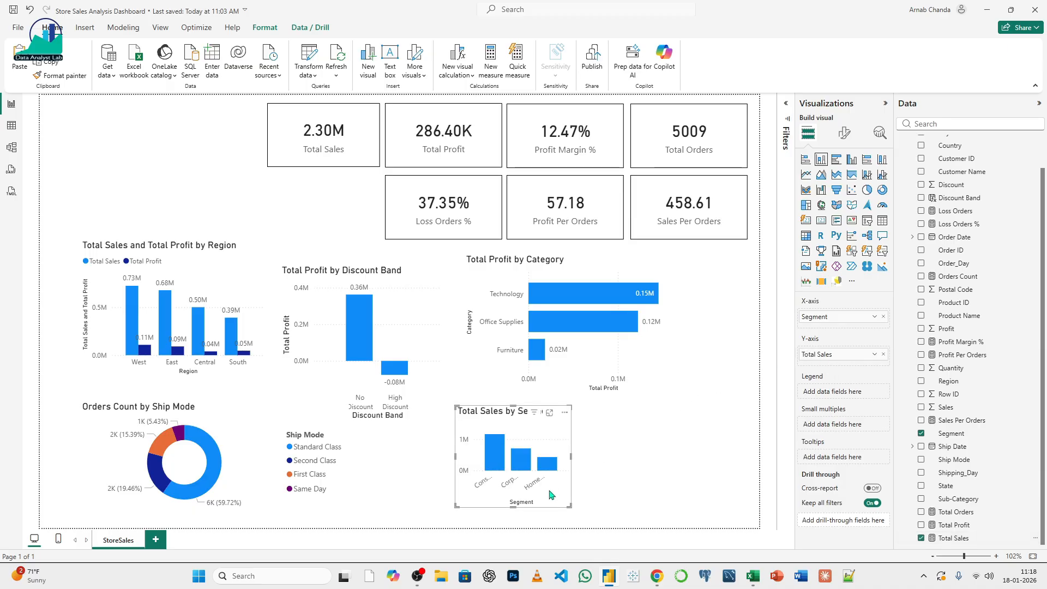
# - Widen the Total Sales by Segment chart, align it with the top of the donut chart and turn on its data labels
pyautogui.moveTo(571, 505); pyautogui.dragTo(634, 505)
pyautogui.moveTo(584, 434); pyautogui.dragTo(552, 430)
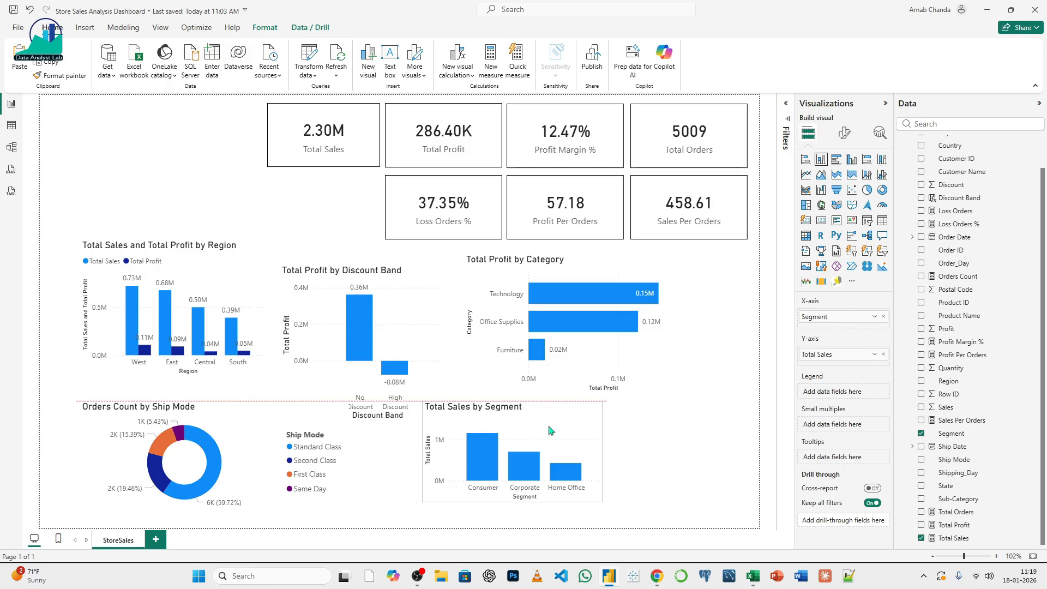
pyautogui.click(844, 134)
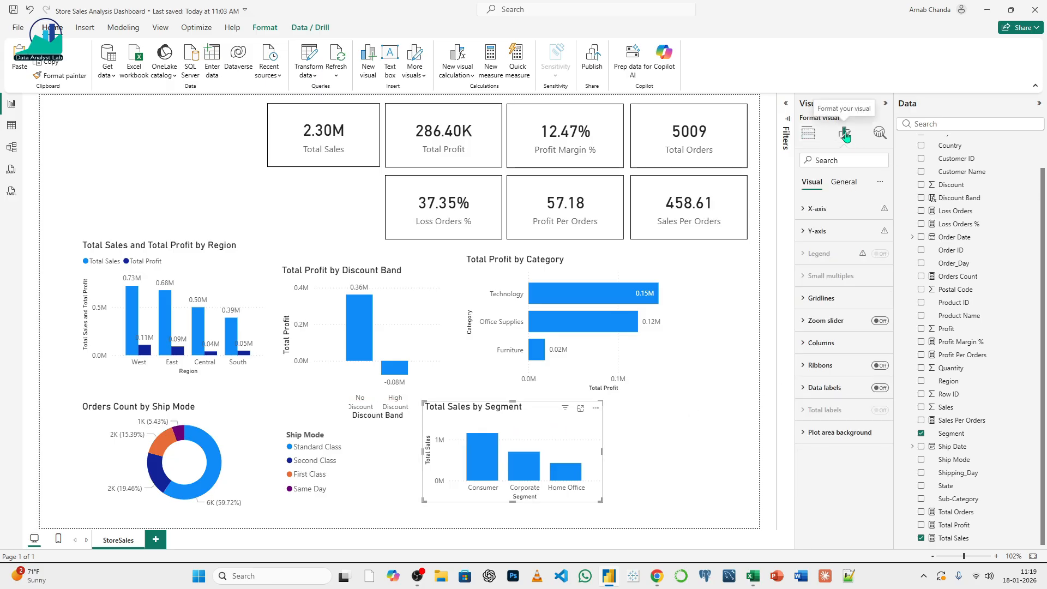
pyautogui.click(880, 388)
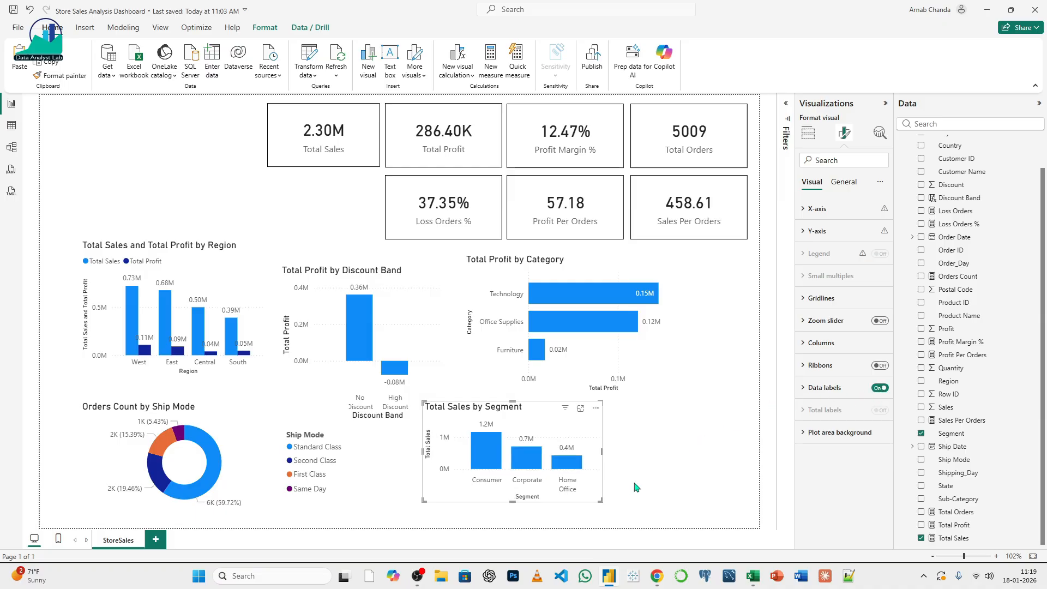
# - Review the question about higher sales and higher profit in the Chrome PDF and return to the Power BI report
pyautogui.moveTo(657, 575)
pyautogui.click(640, 533)
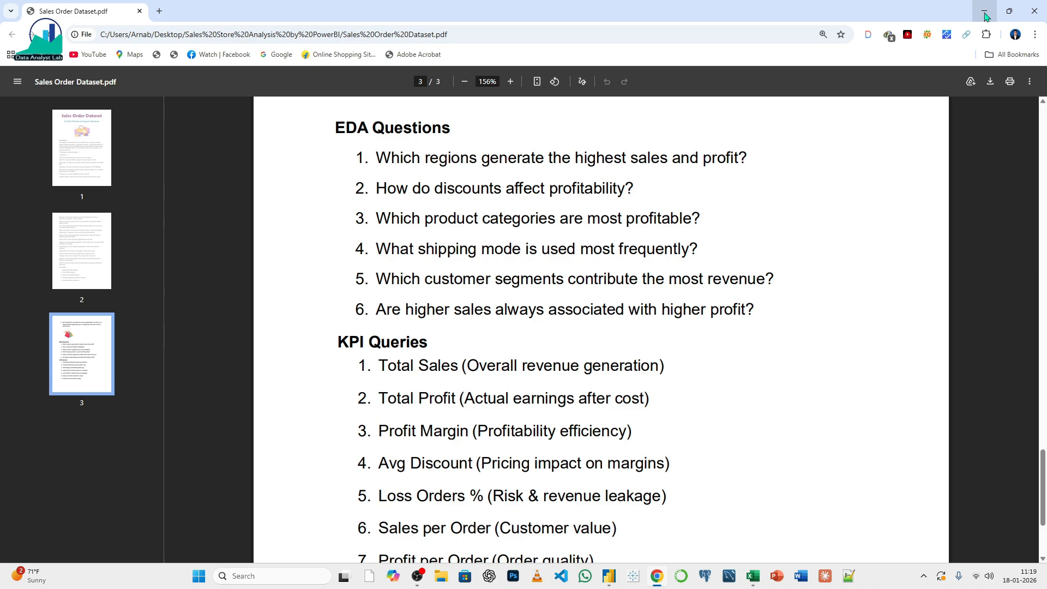
pyautogui.click(609, 576)
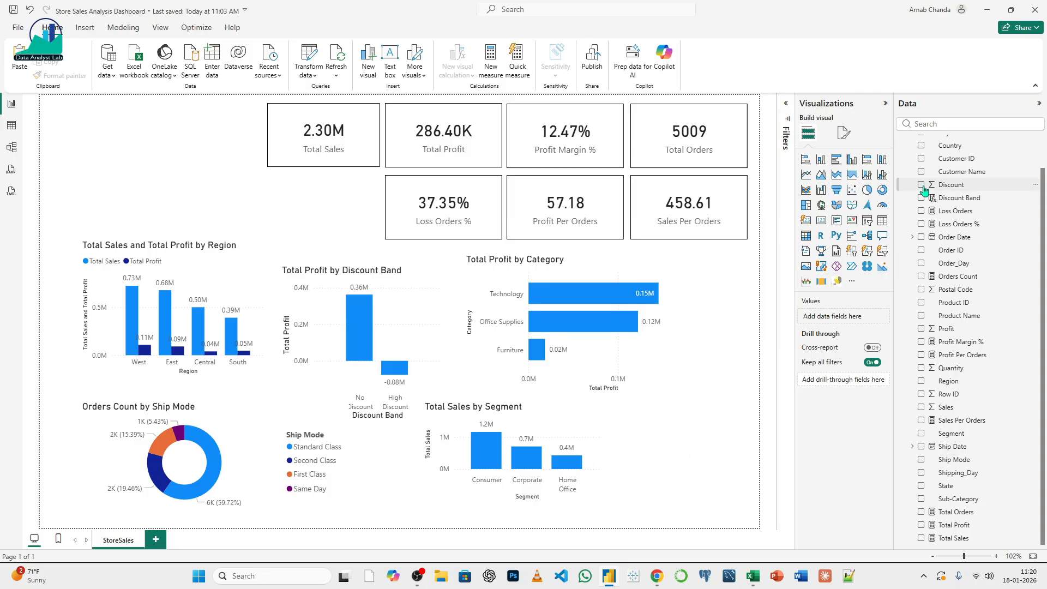
# - Add an enlarged scatter chart beside the Segment chart with Total Sales on the X-axis and Total Profit on the Y-axis
pyautogui.click(854, 190)
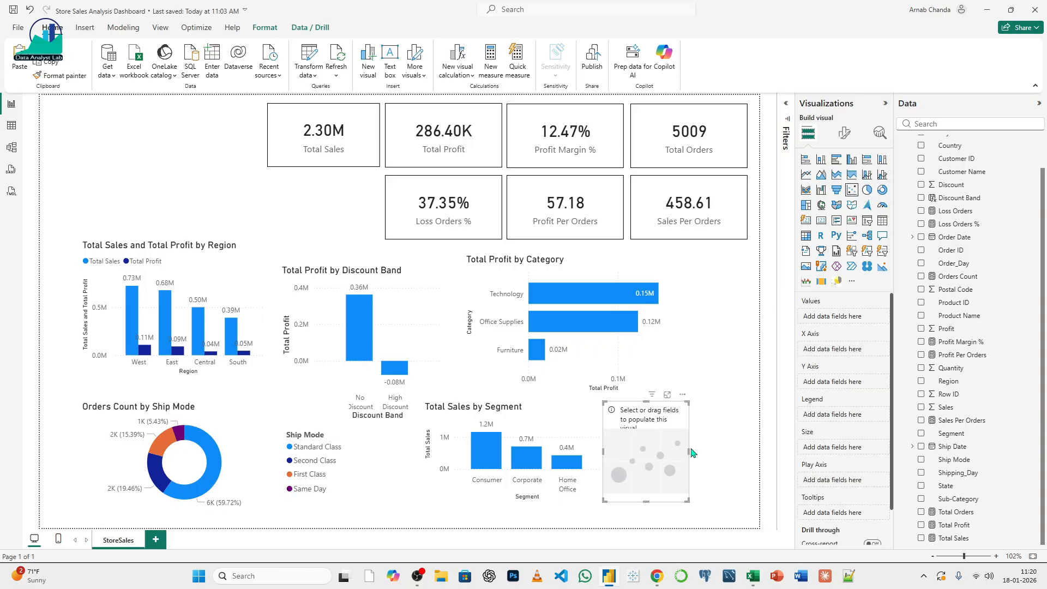
pyautogui.moveTo(690, 456); pyautogui.dragTo(747, 454)
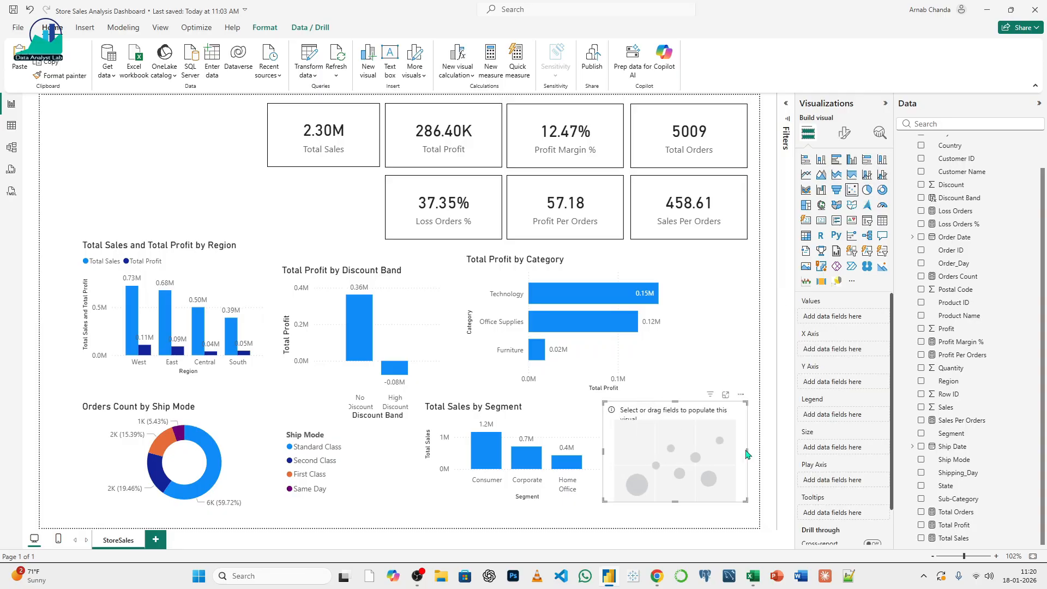
pyautogui.moveTo(678, 402); pyautogui.dragTo(678, 378)
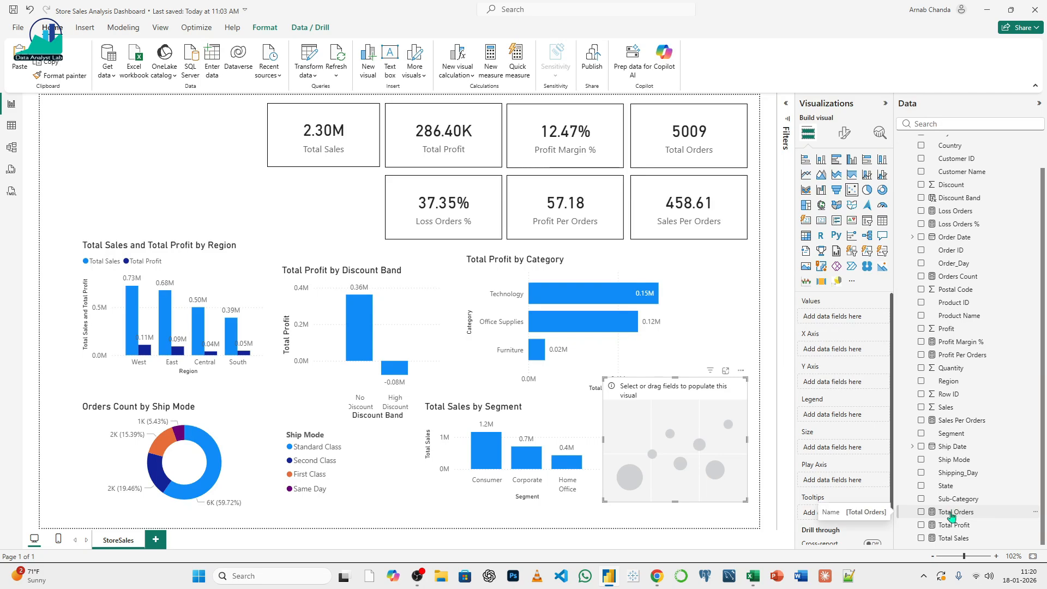
pyautogui.moveTo(953, 538); pyautogui.dragTo(828, 349)
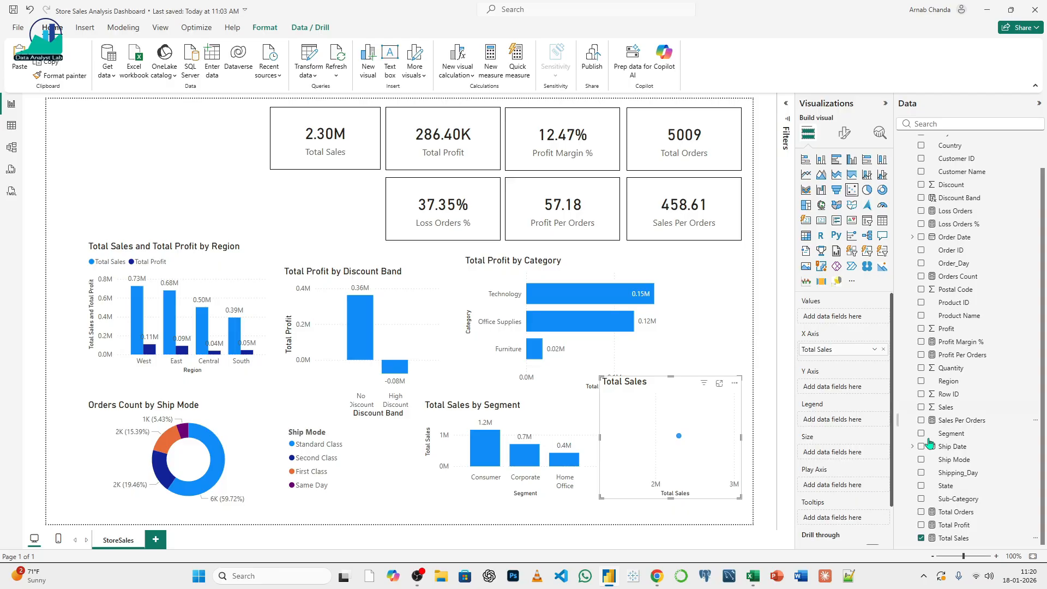
pyautogui.moveTo(953, 529); pyautogui.dragTo(831, 387)
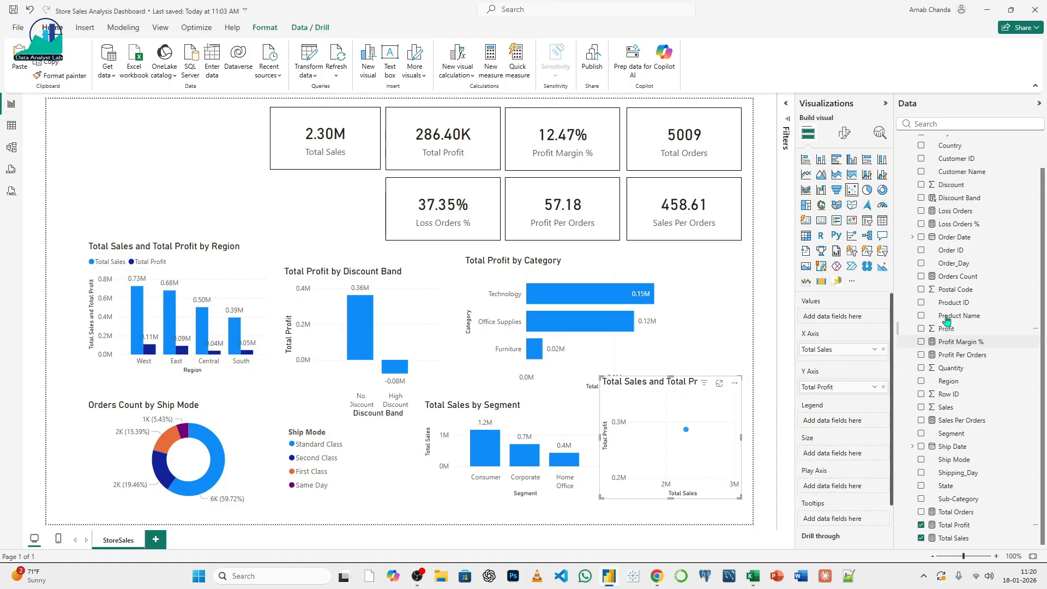
# - Set Order ID as the scatter chart's values and Category as its legend, and widen the chart so all legend entries fit
pyautogui.scroll(2, 962, 234)
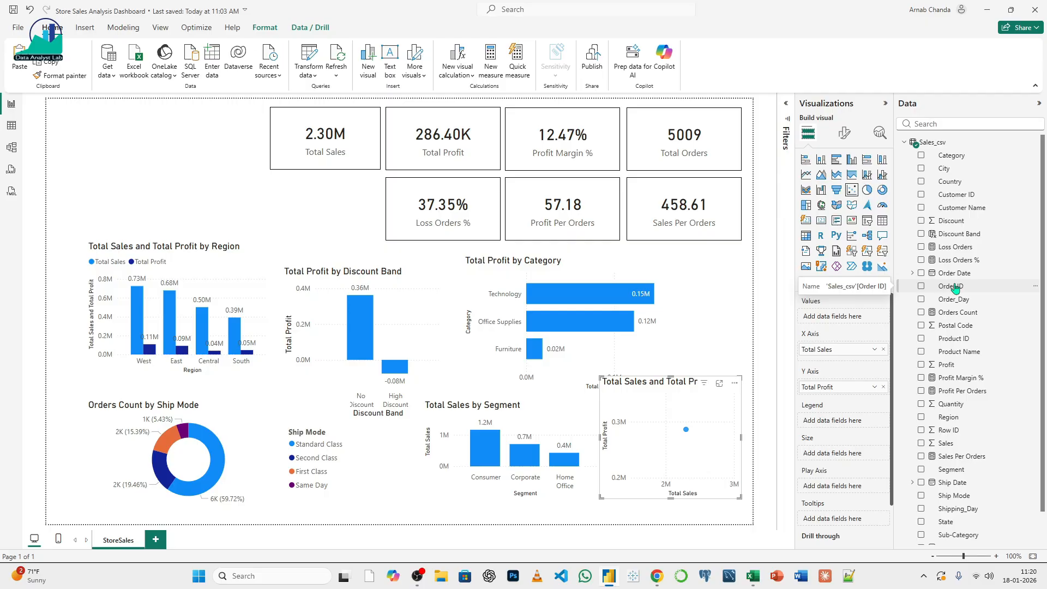
pyautogui.moveTo(954, 287); pyautogui.dragTo(825, 316)
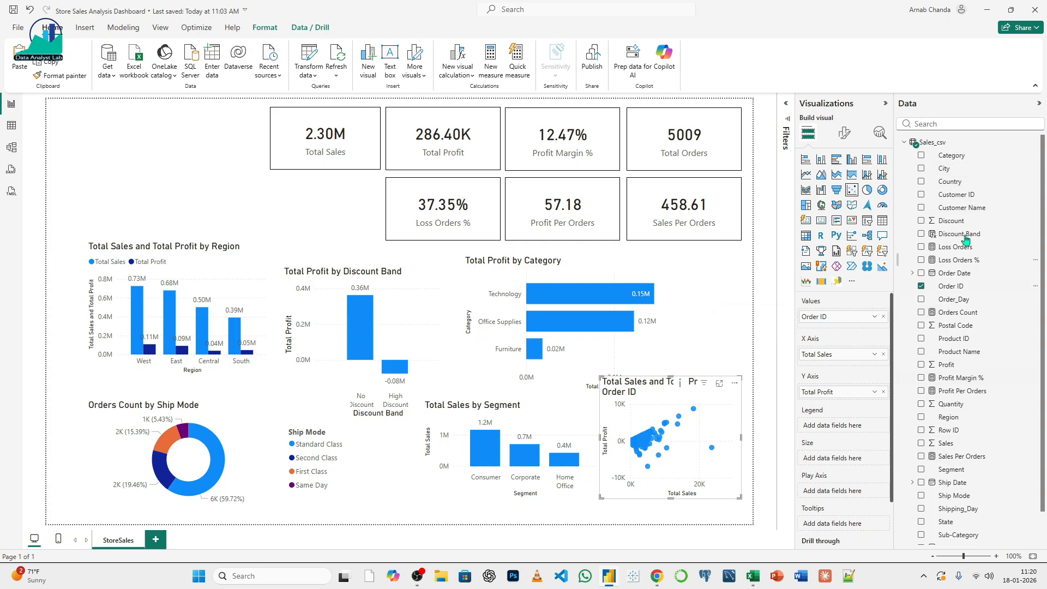
pyautogui.moveTo(951, 156); pyautogui.dragTo(821, 431)
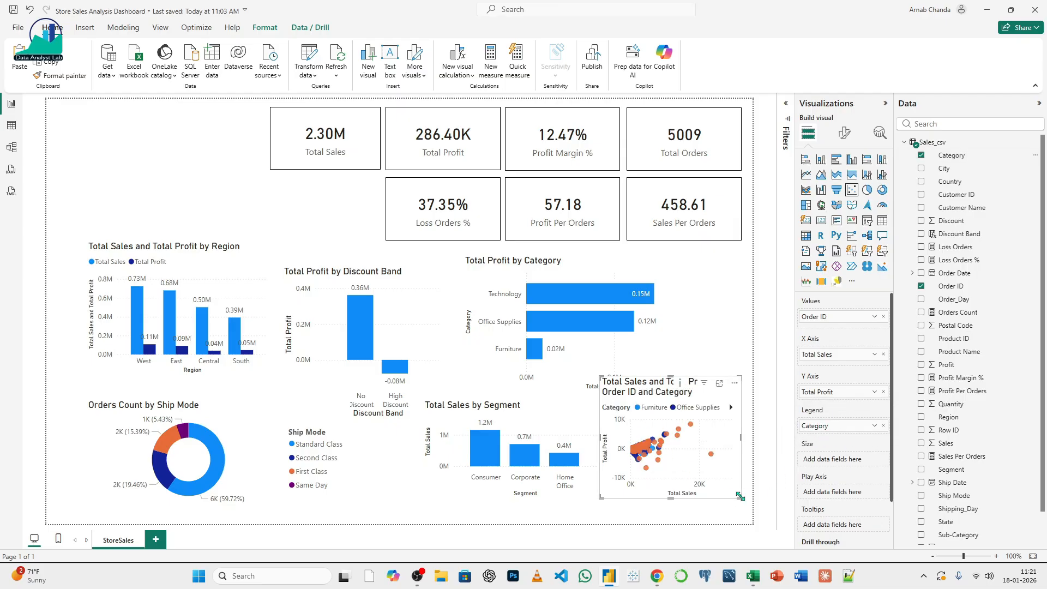
pyautogui.moveTo(740, 497)
pyautogui.mouseDown()
pyautogui.moveTo(754, 521)
pyautogui.moveTo(755, 505)
pyautogui.mouseUp()
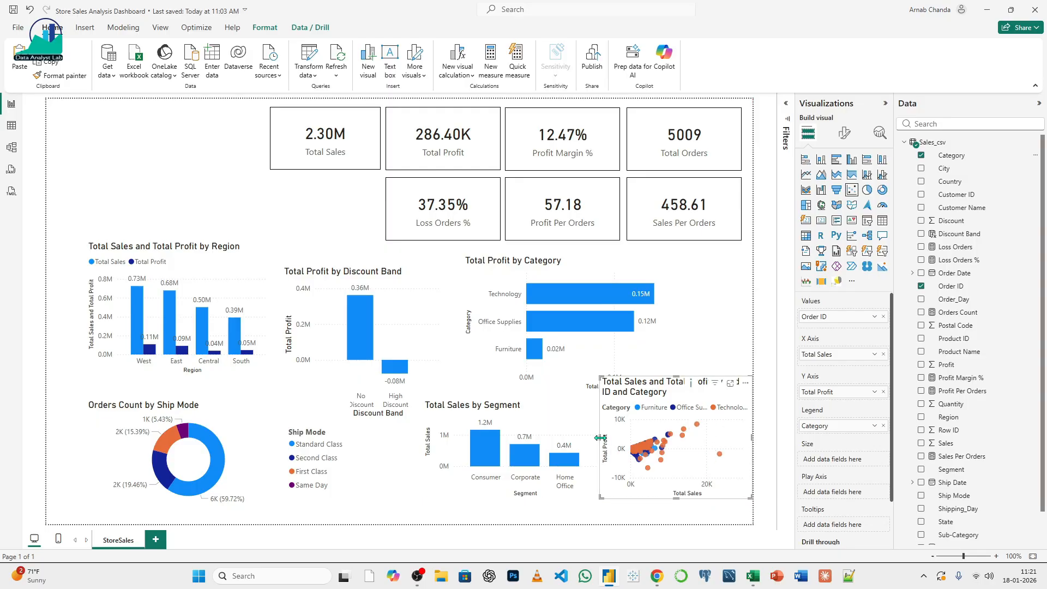
pyautogui.moveTo(601, 443)
pyautogui.mouseDown()
pyautogui.moveTo(507, 441)
pyautogui.moveTo(587, 449)
pyautogui.mouseUp()
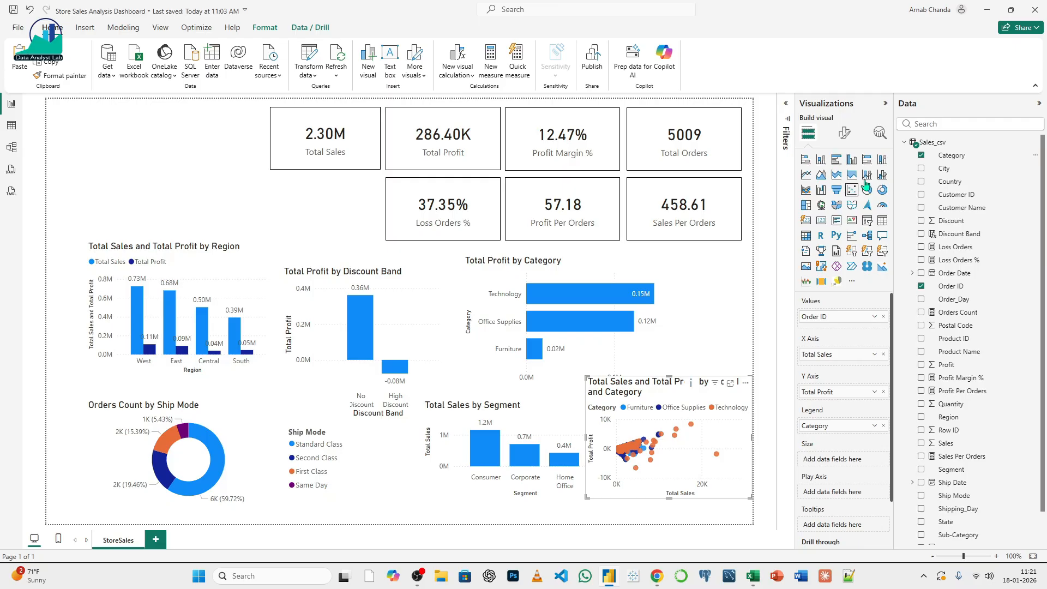
# - Try the scatter visual as a line chart, a line-and-column combo and a ribbon chart, and return it to a scatter chart
pyautogui.click(805, 175)
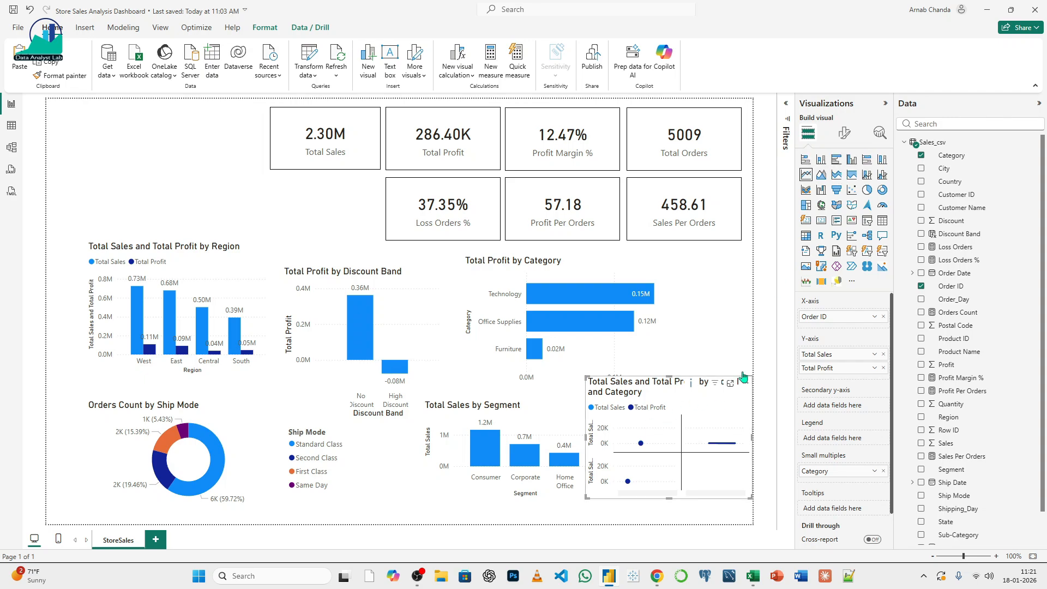
pyautogui.click(868, 178)
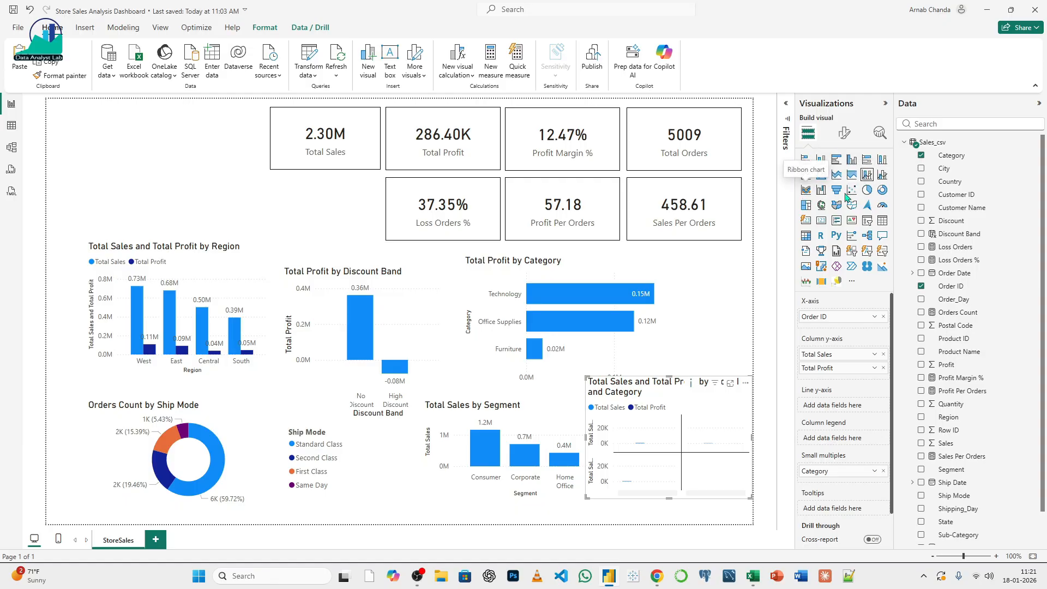
pyautogui.click(806, 191)
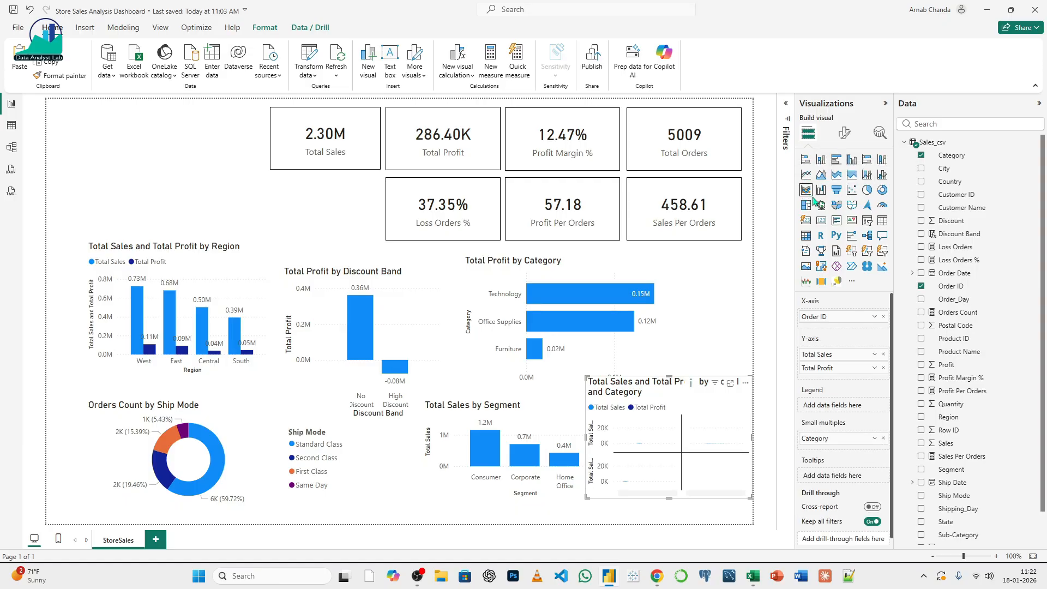
pyautogui.click(852, 190)
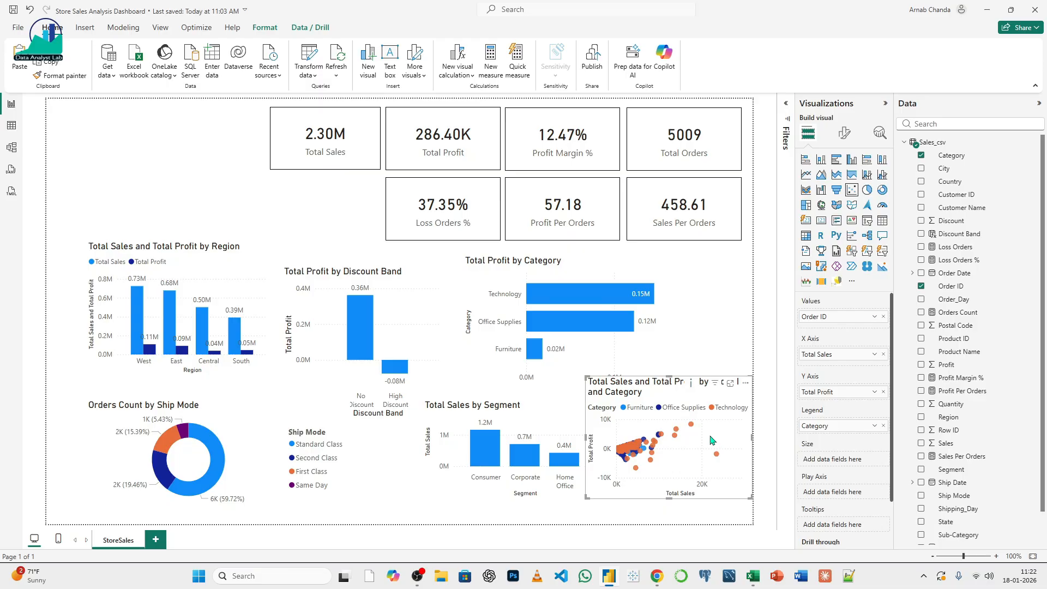
pyautogui.moveTo(656, 446)
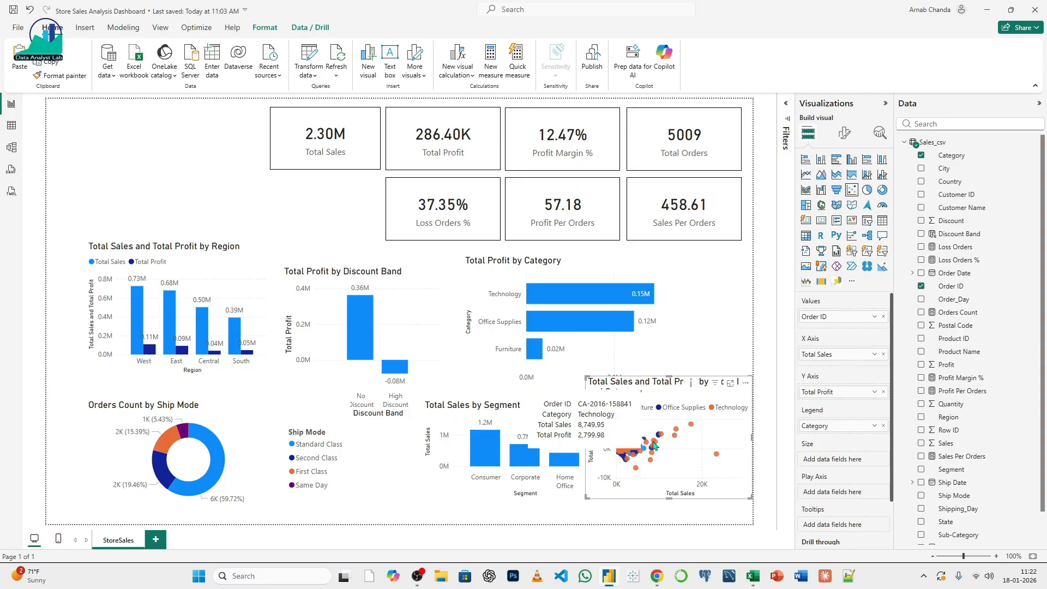
pyautogui.click(675, 363)
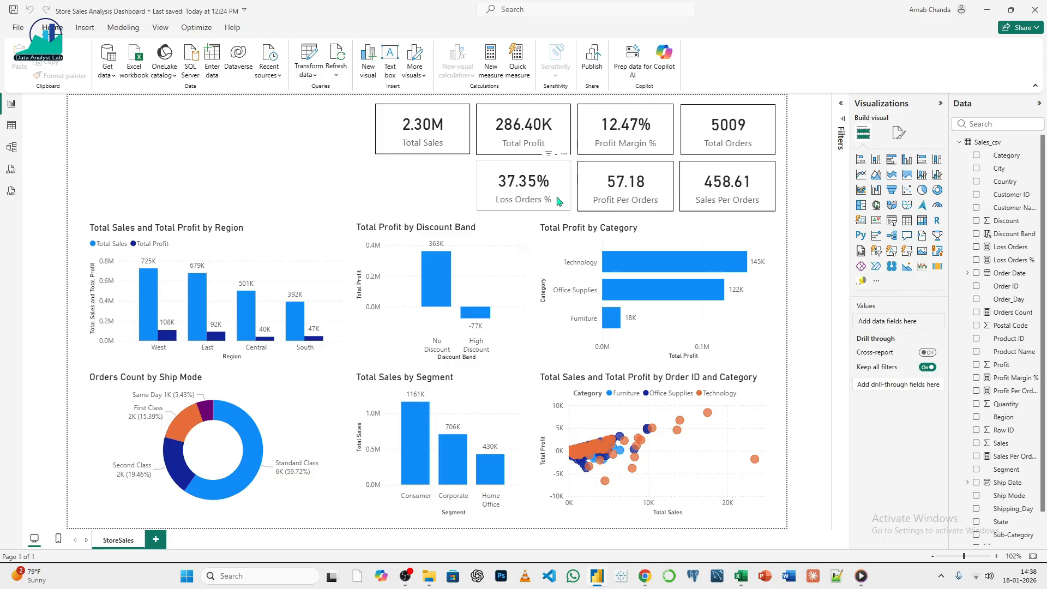
# - Set the callout value font size of the Total Sales card to 20
pyautogui.click(459, 131)
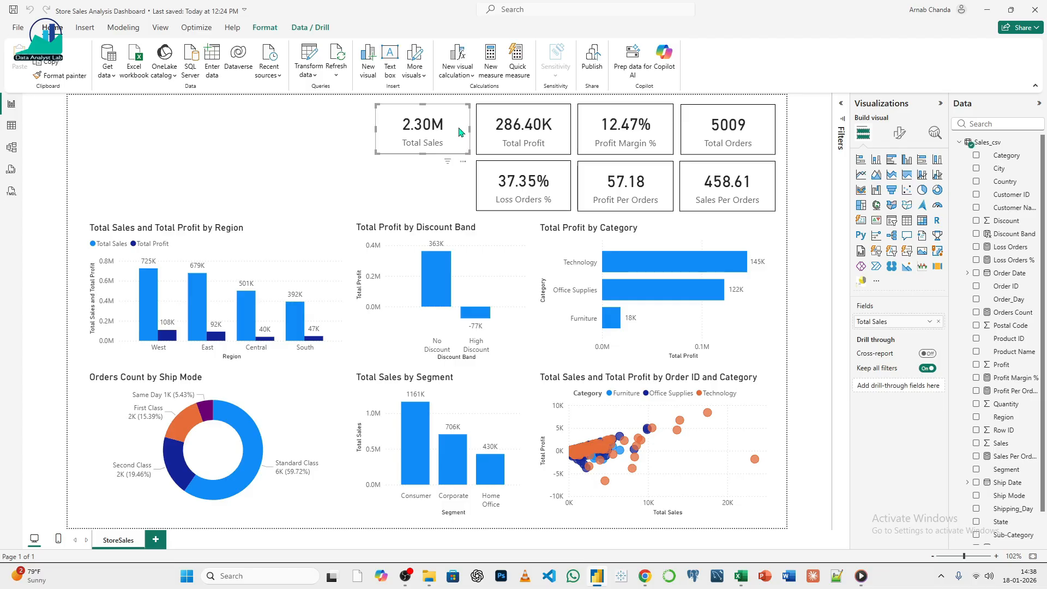
pyautogui.click(898, 133)
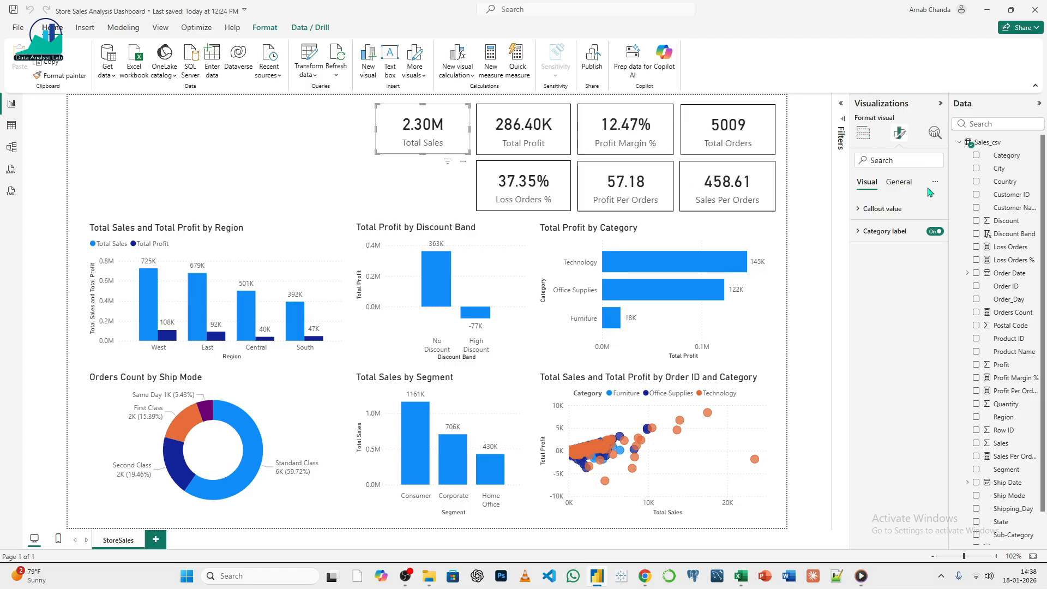
pyautogui.click(897, 214)
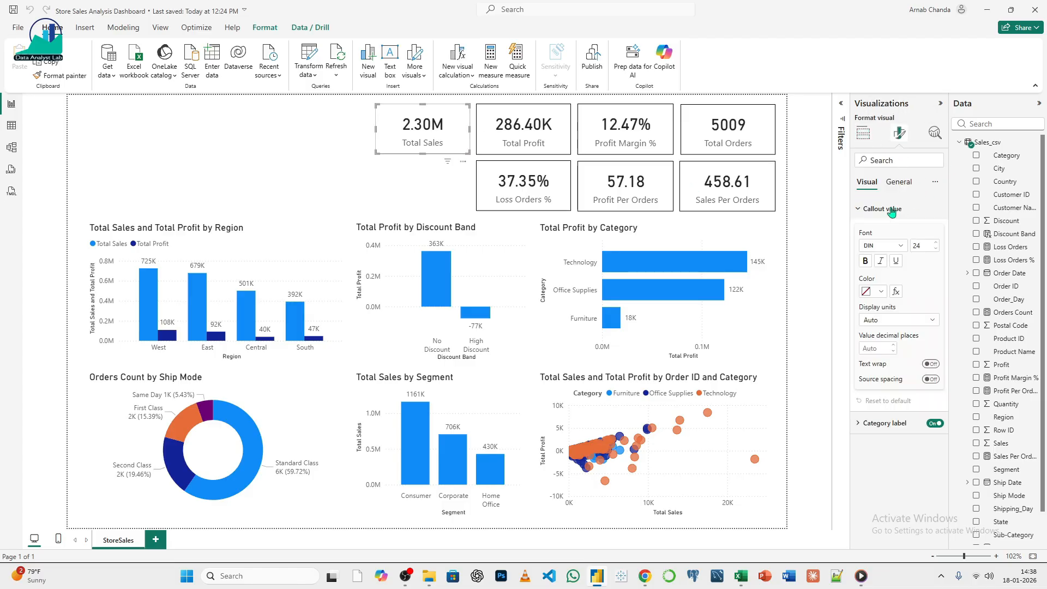
pyautogui.click(935, 249)
pyautogui.click(935, 249)
pyautogui.click(935, 250)
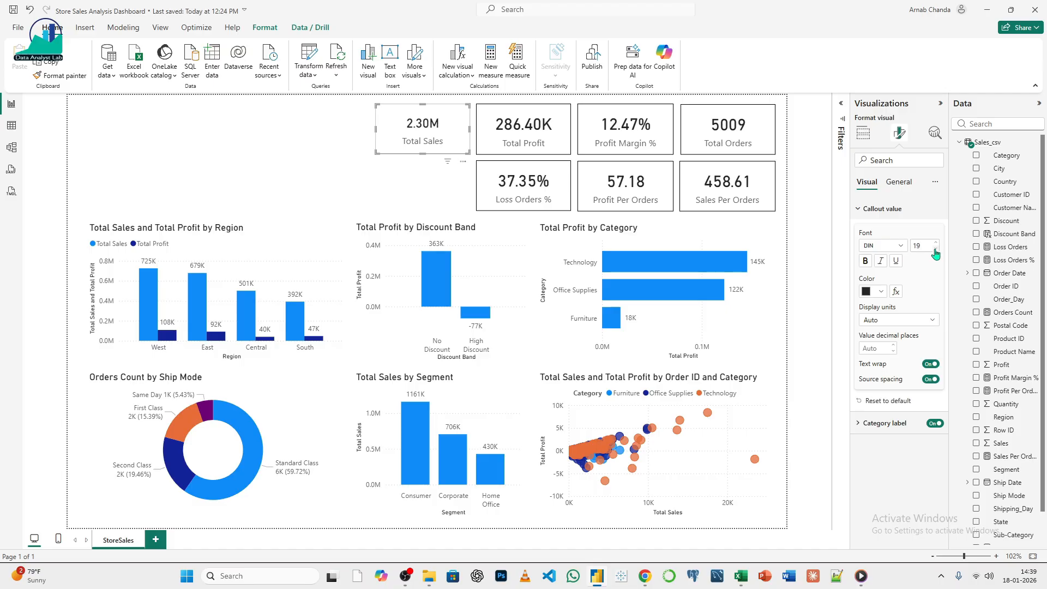
pyautogui.click(935, 243)
pyautogui.click(935, 243)
# - Make the Total Sales card's category label black at font size 13 and its callout value bold
pyautogui.click(883, 423)
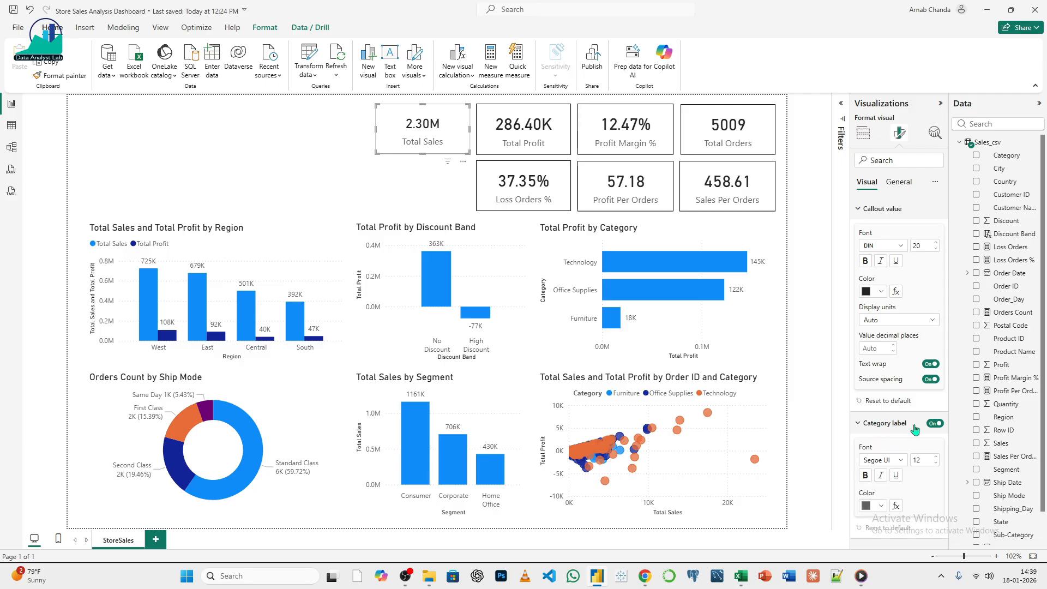
pyautogui.click(881, 506)
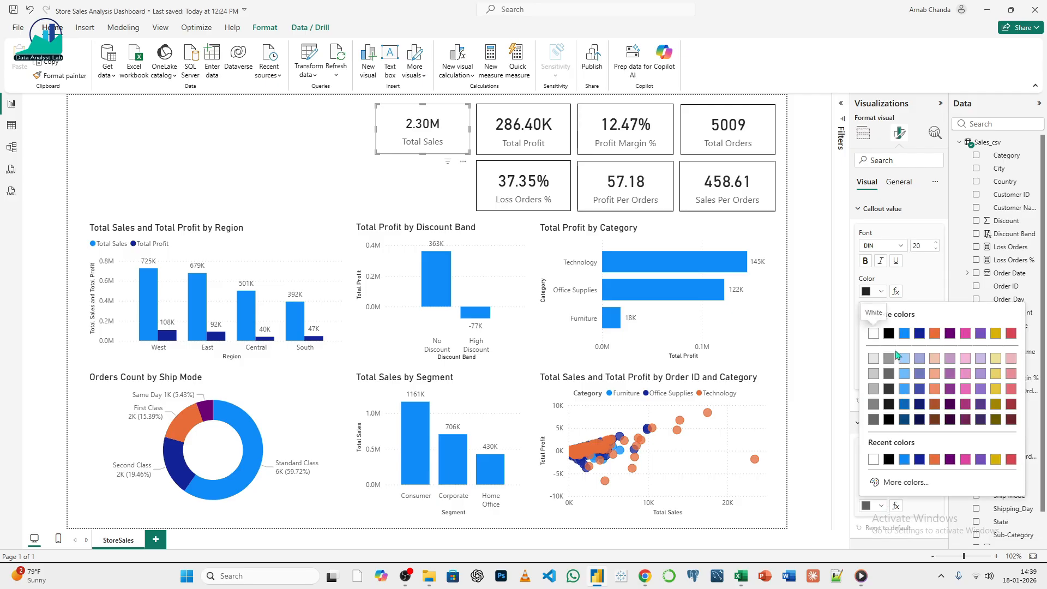
pyautogui.click(888, 334)
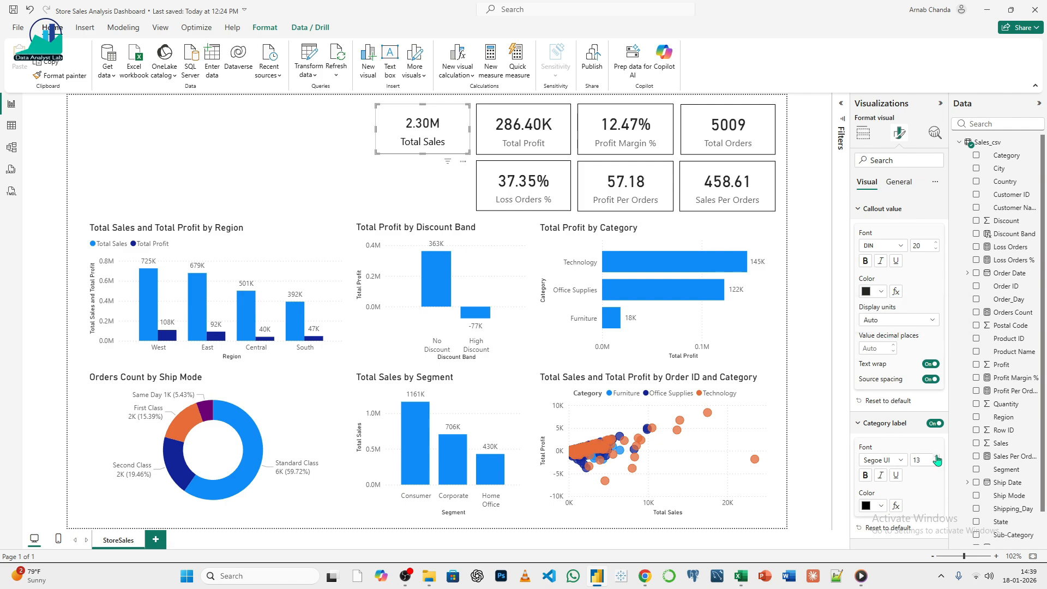
pyautogui.click(866, 261)
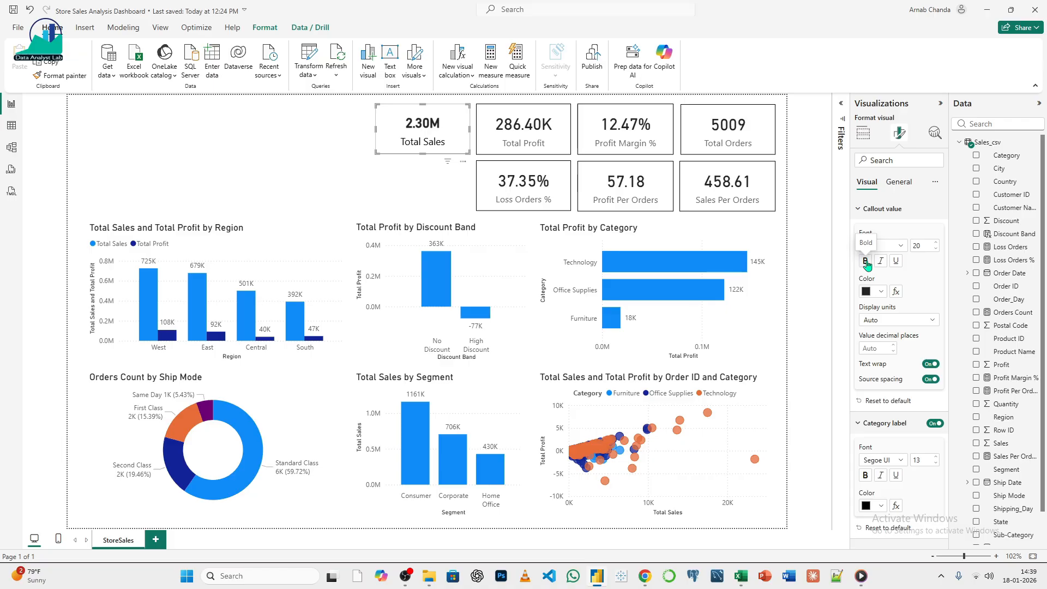
pyautogui.click(898, 182)
pyautogui.click(888, 254)
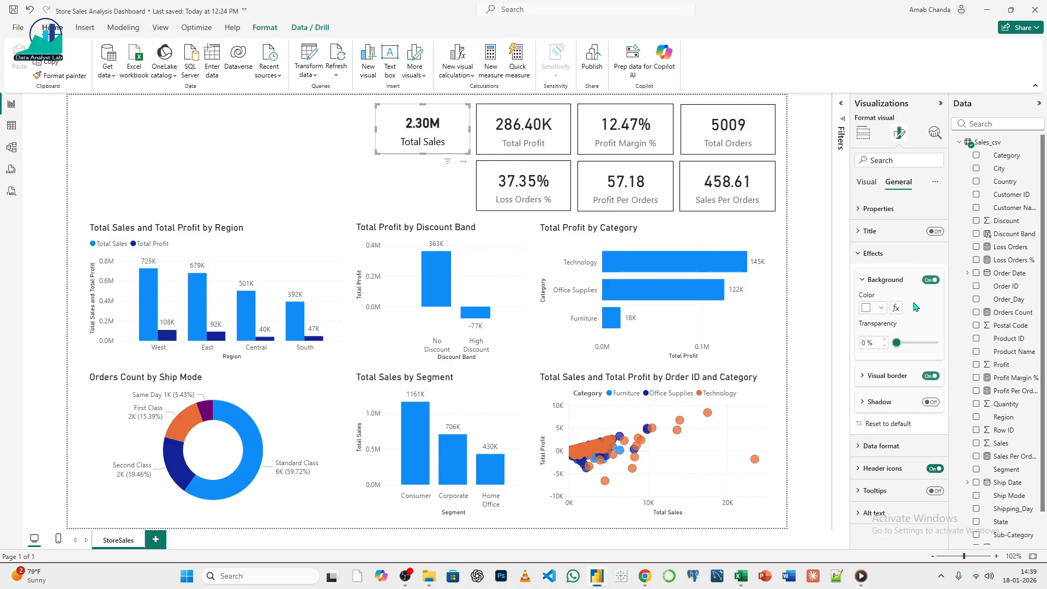
pyautogui.click(882, 309)
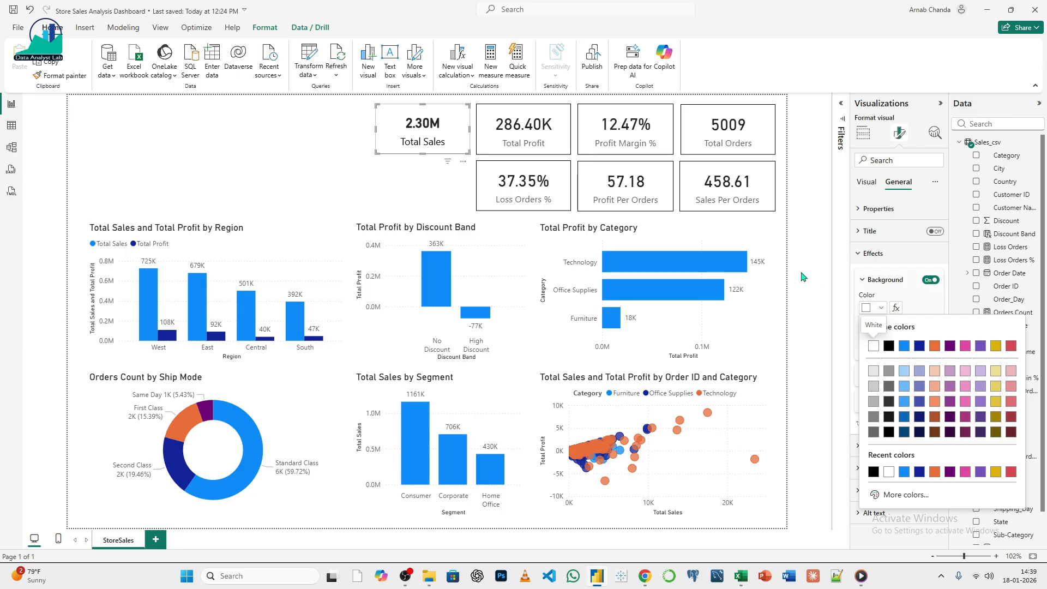
pyautogui.click(769, 233)
pyautogui.click(322, 141)
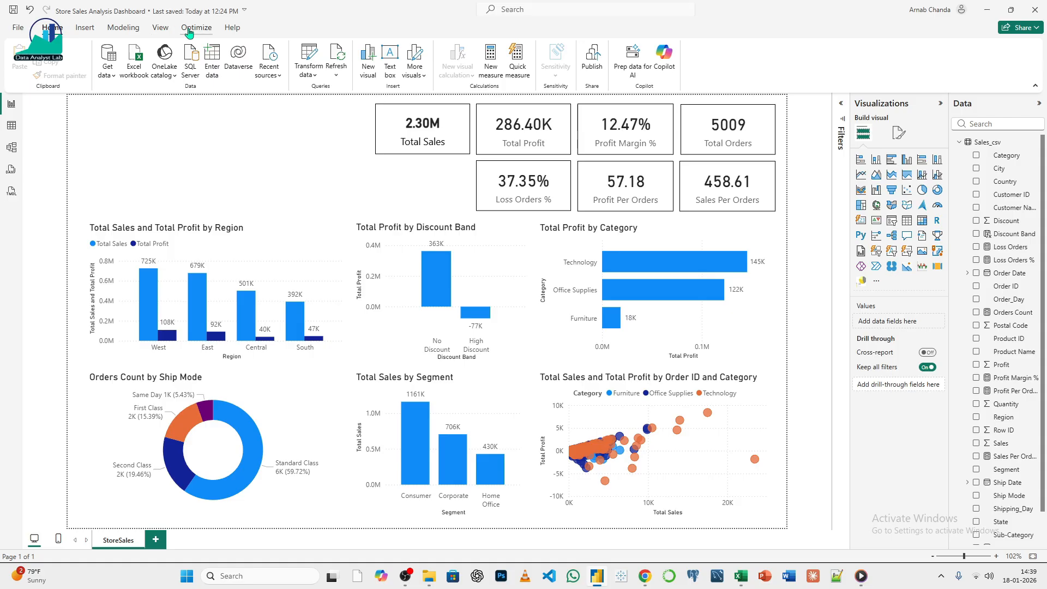
# - Try the Frontier, Accessible Neutral and Highrise themes on the report
pyautogui.click(161, 28)
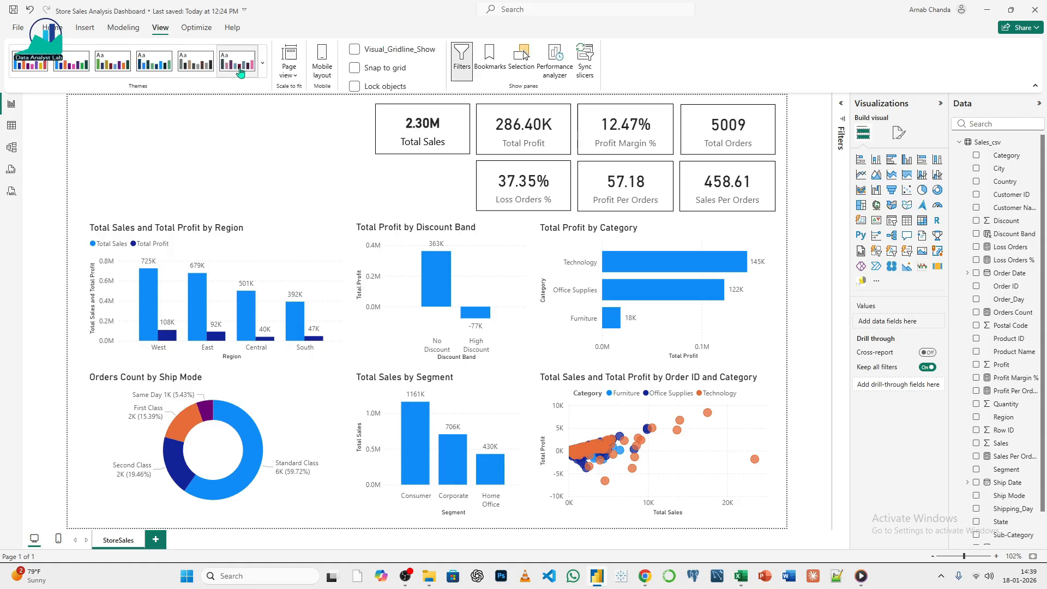
pyautogui.click(262, 63)
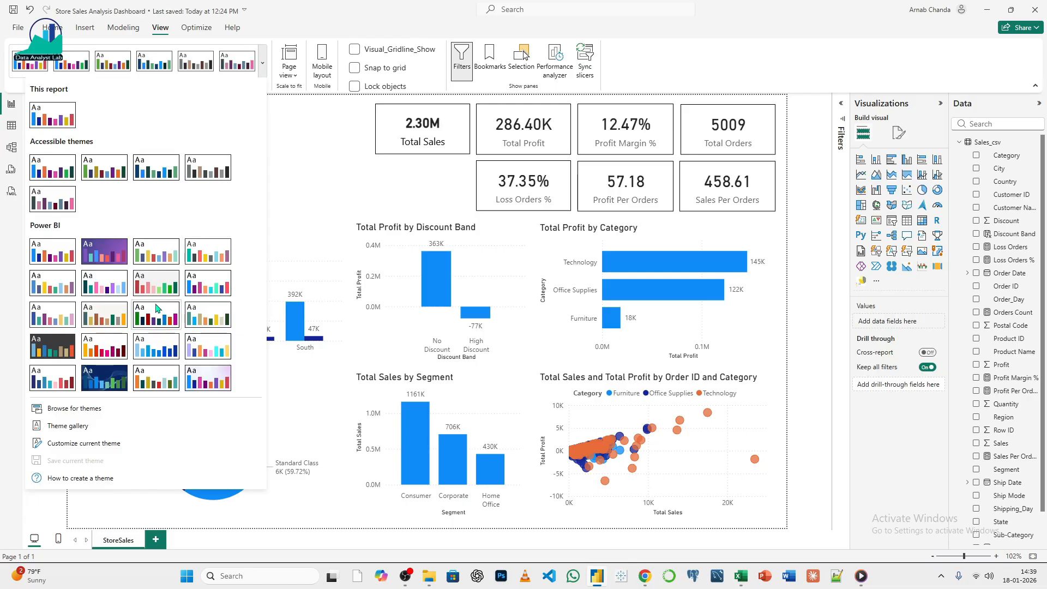
pyautogui.click(112, 320)
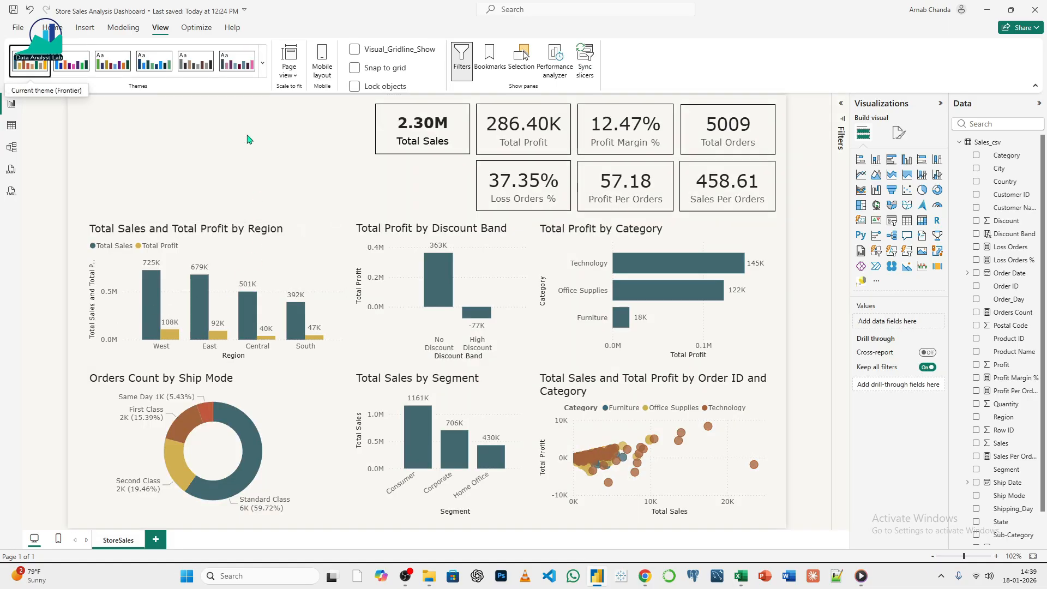
pyautogui.click(261, 65)
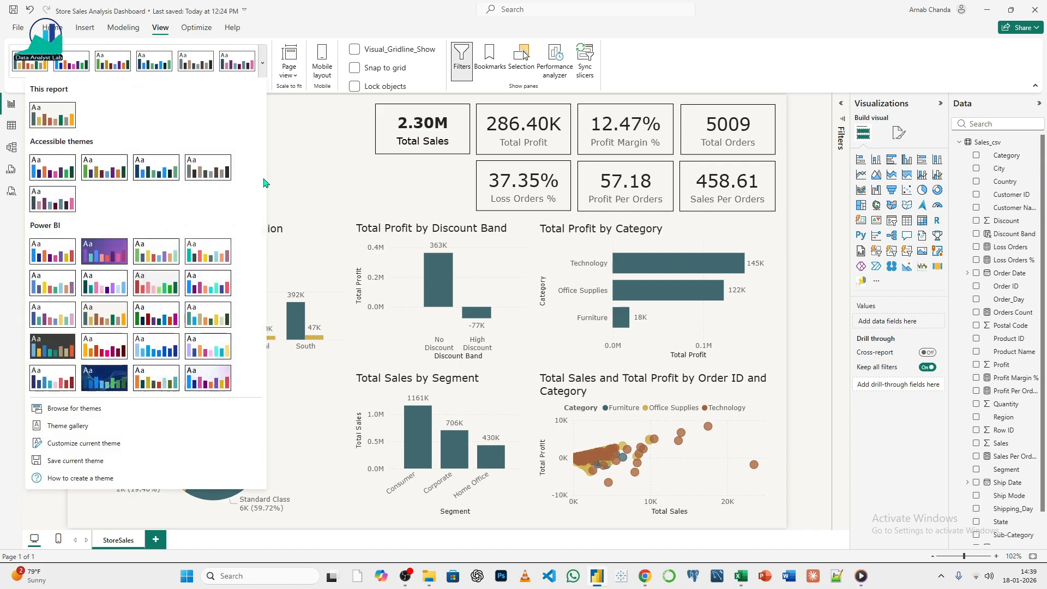
pyautogui.click(211, 167)
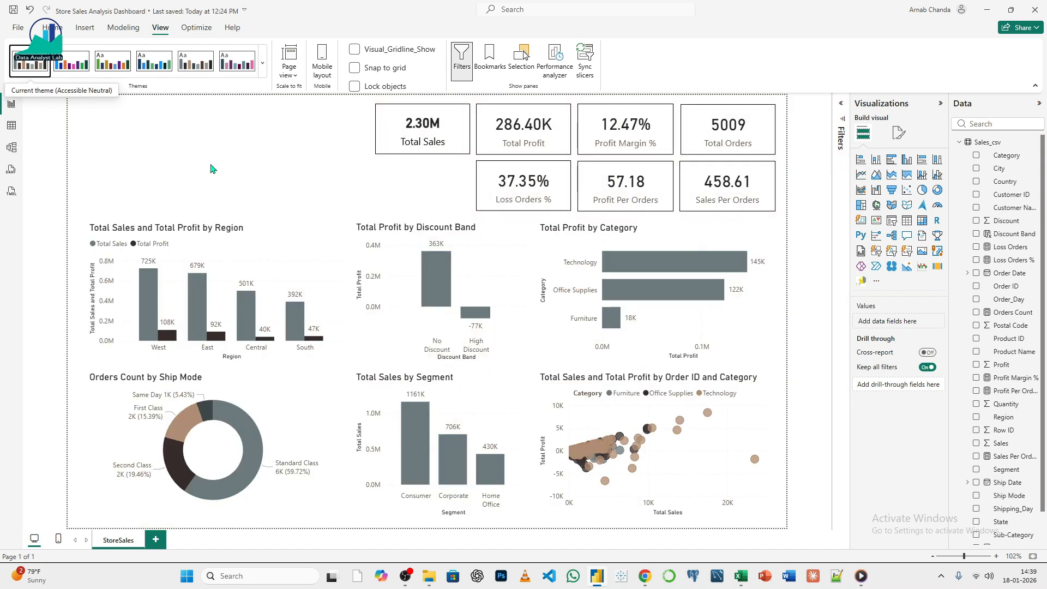
pyautogui.click(262, 63)
pyautogui.click(216, 320)
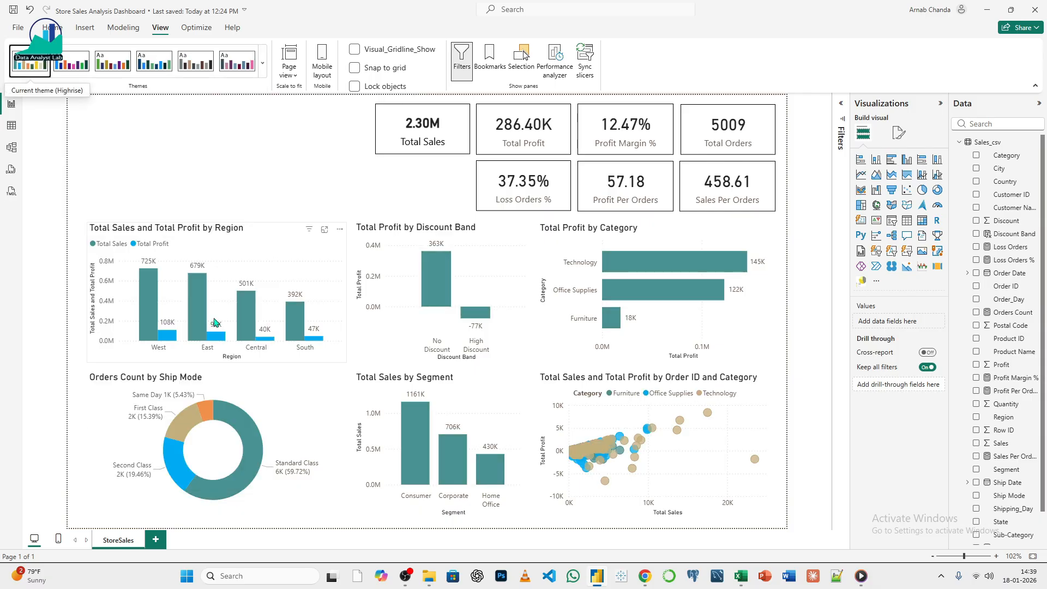
# - Try the Classroom and City park themes on the report
pyautogui.click(263, 63)
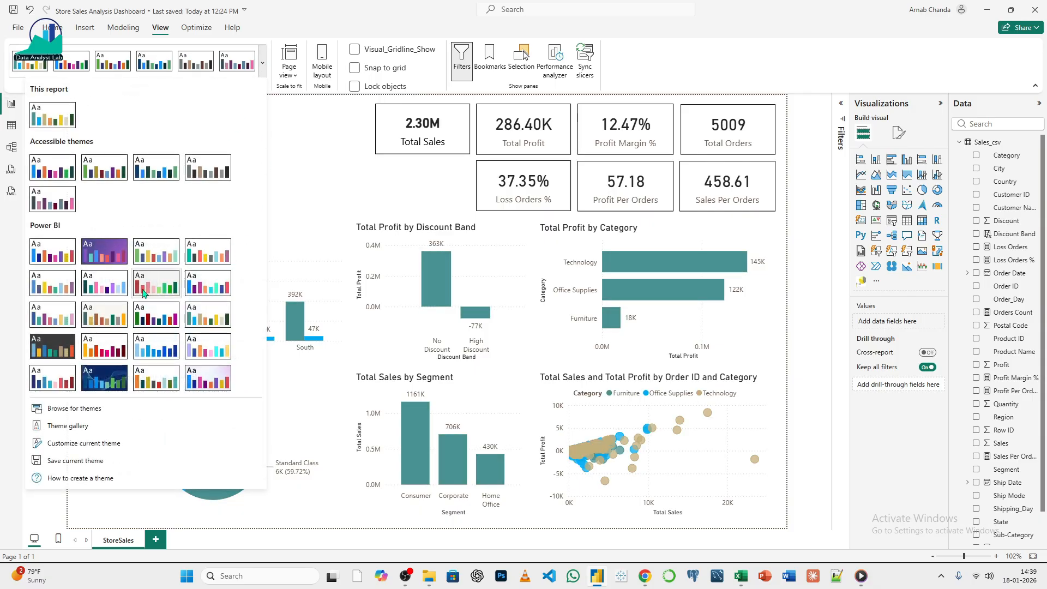
pyautogui.click(61, 288)
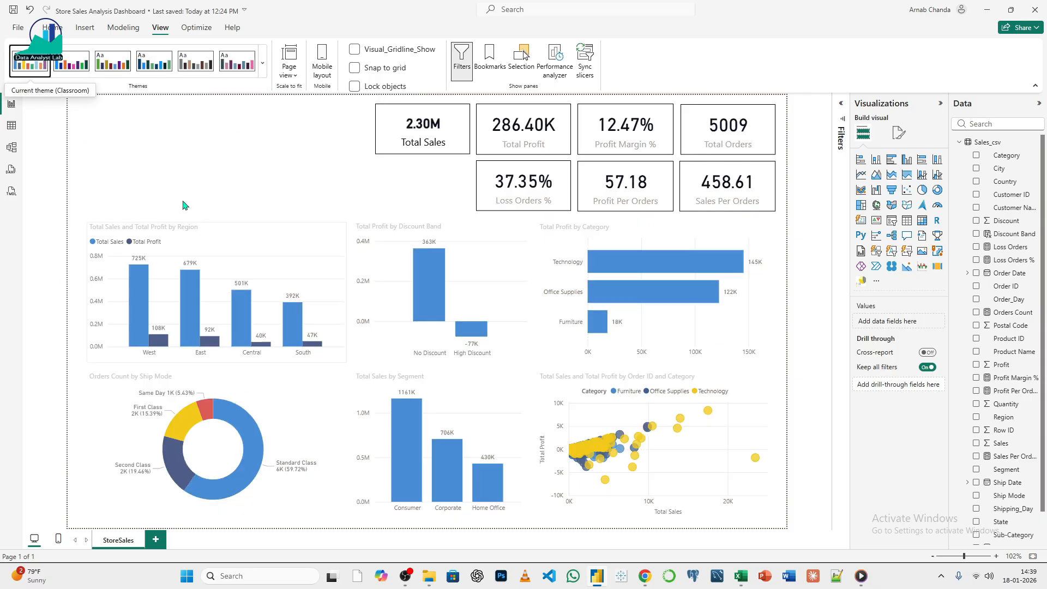
pyautogui.click(262, 64)
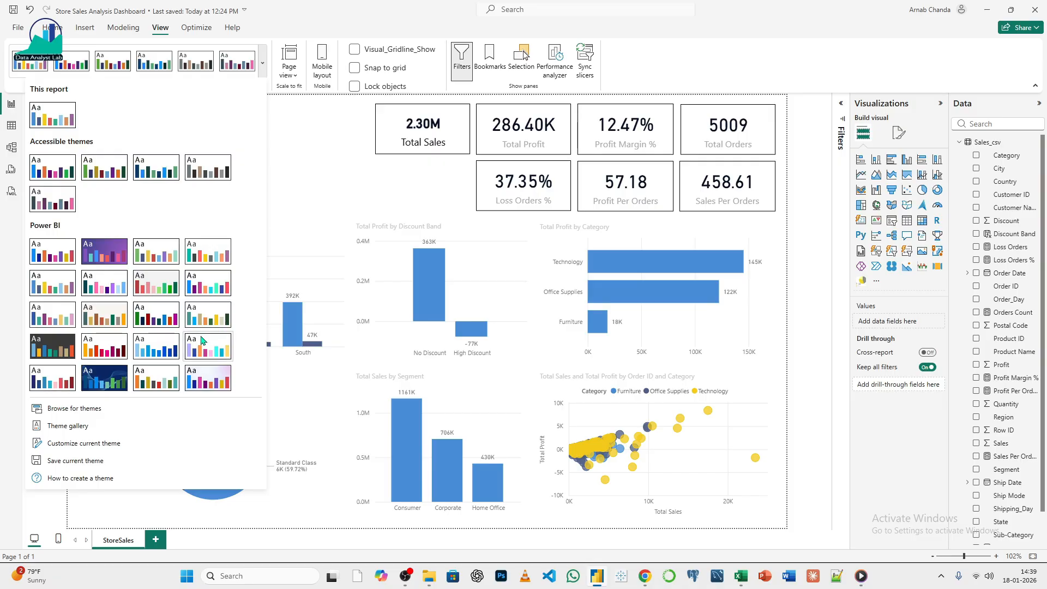
pyautogui.click(161, 255)
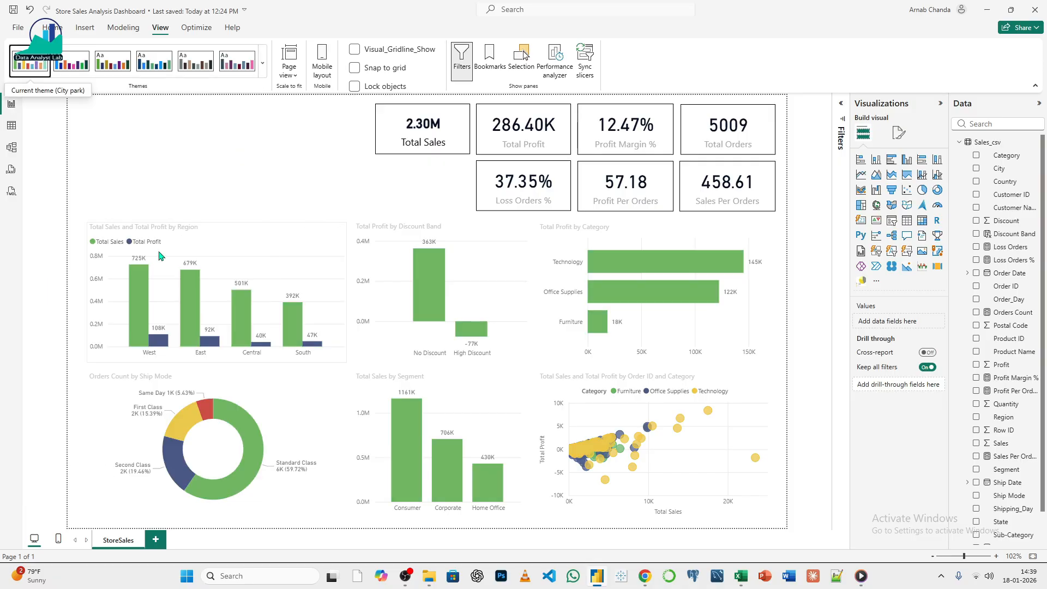
pyautogui.click(262, 64)
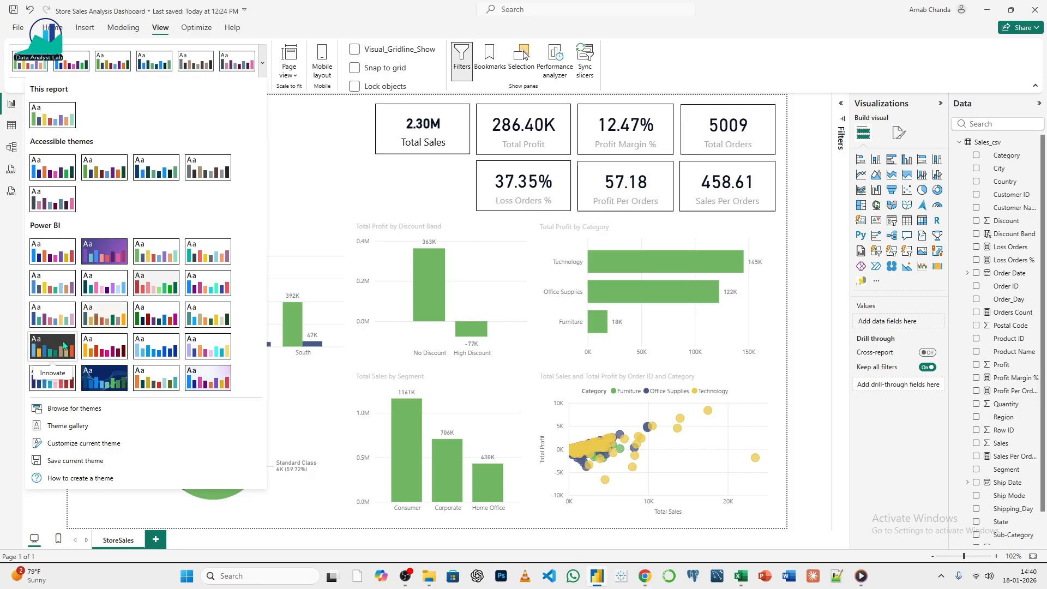
pyautogui.click(161, 259)
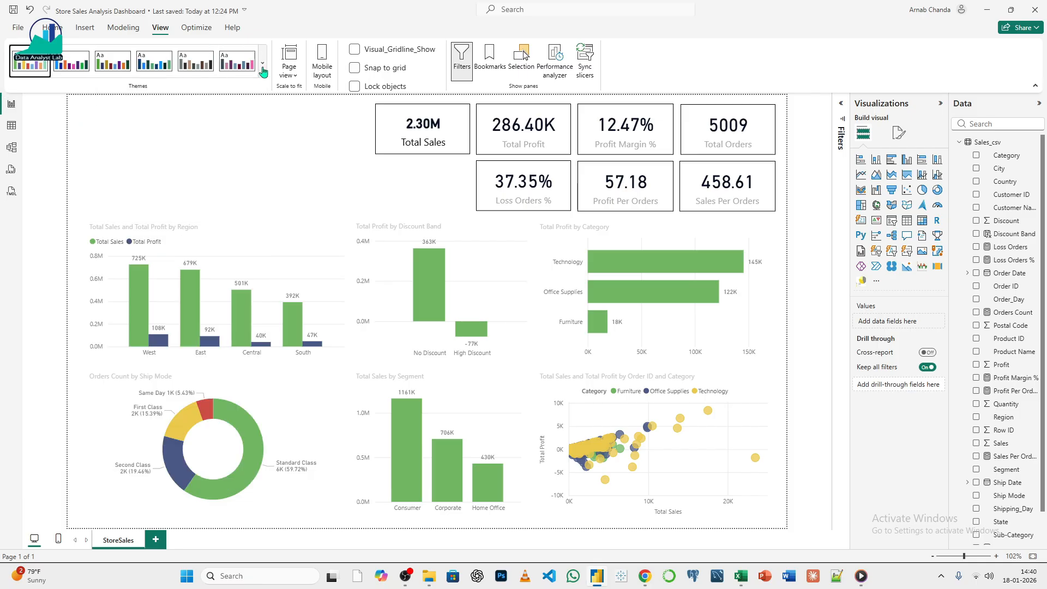
# - Try the High contrast and Twilight themes on the report
pyautogui.click(262, 63)
pyautogui.click(154, 323)
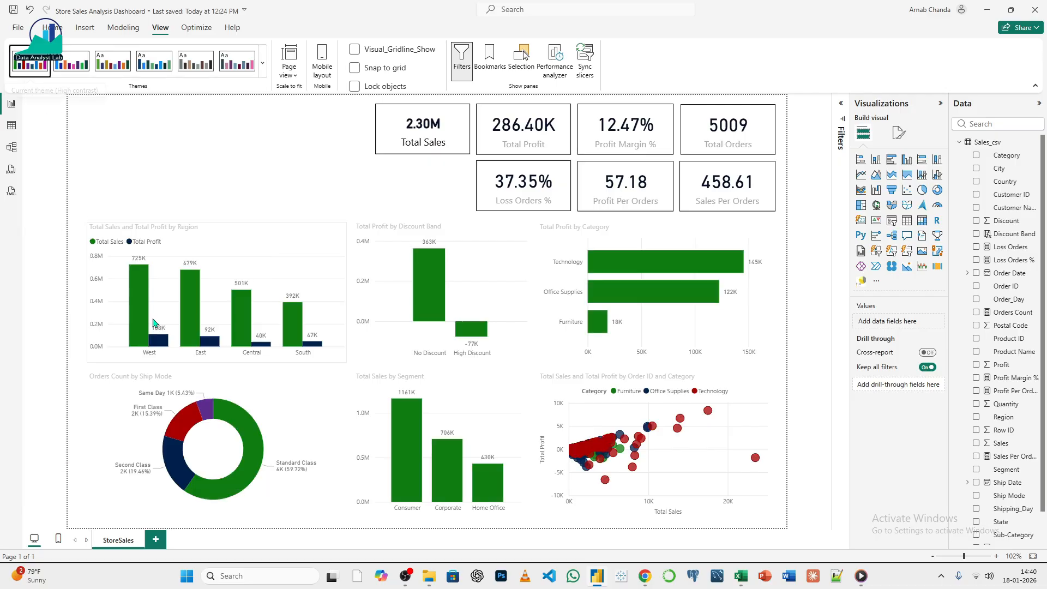
pyautogui.click(263, 65)
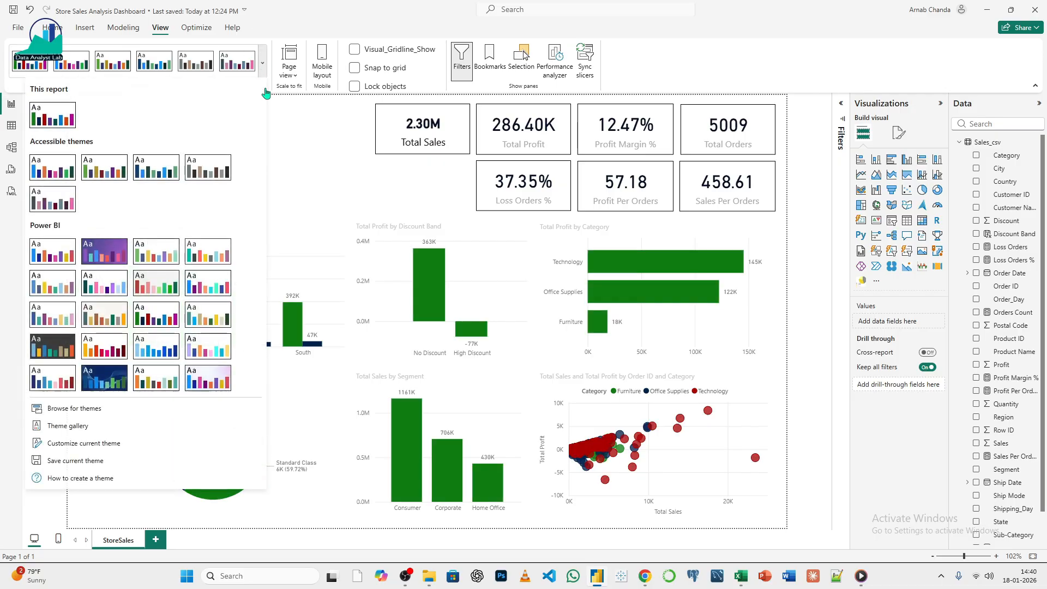
pyautogui.click(158, 384)
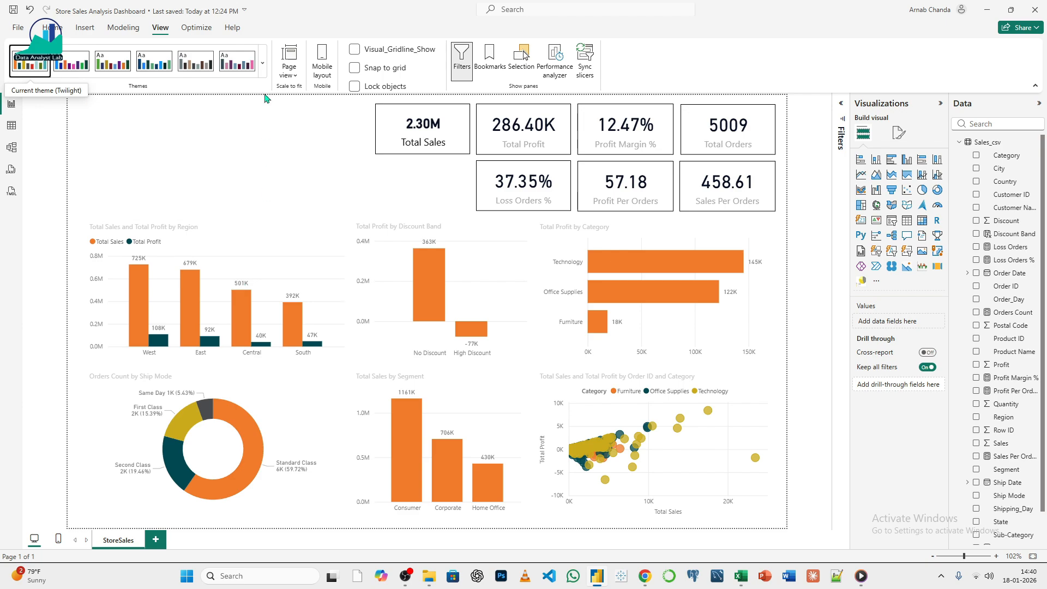
# - Try the Executive and Classic themes on the report
pyautogui.click(263, 66)
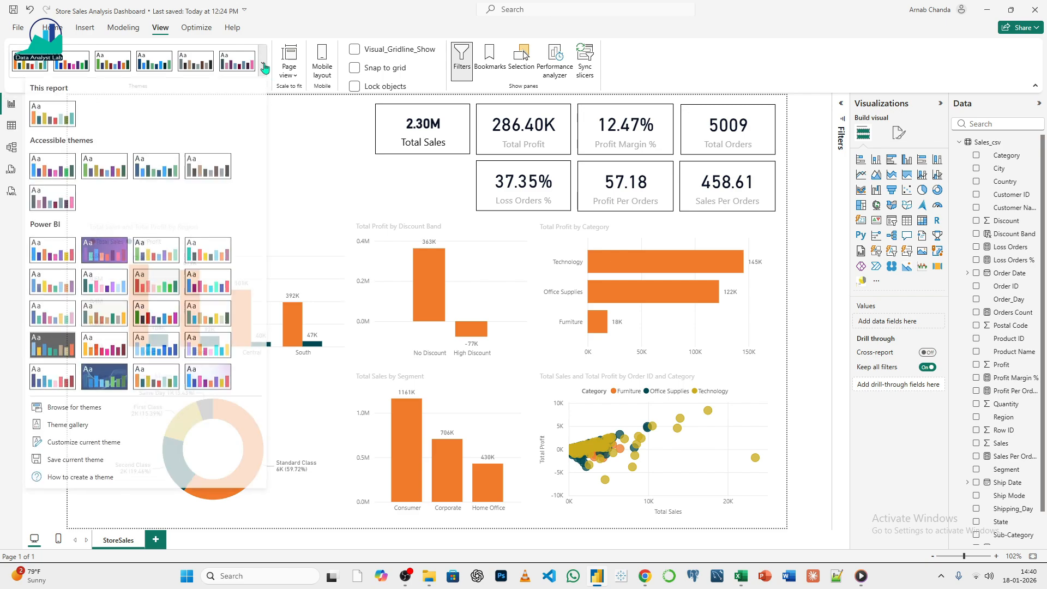
pyautogui.click(61, 324)
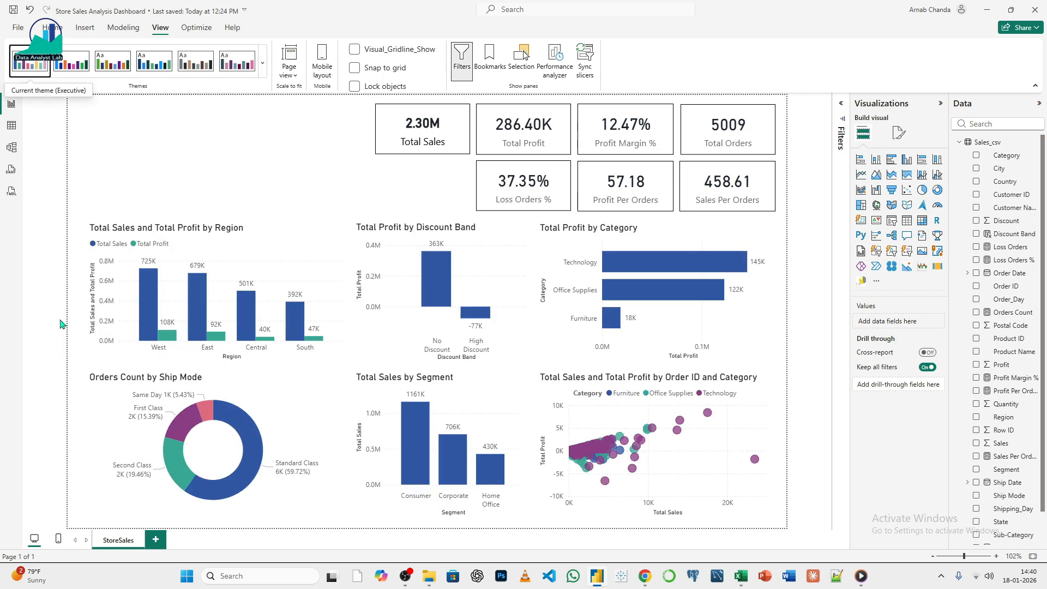
pyautogui.click(263, 71)
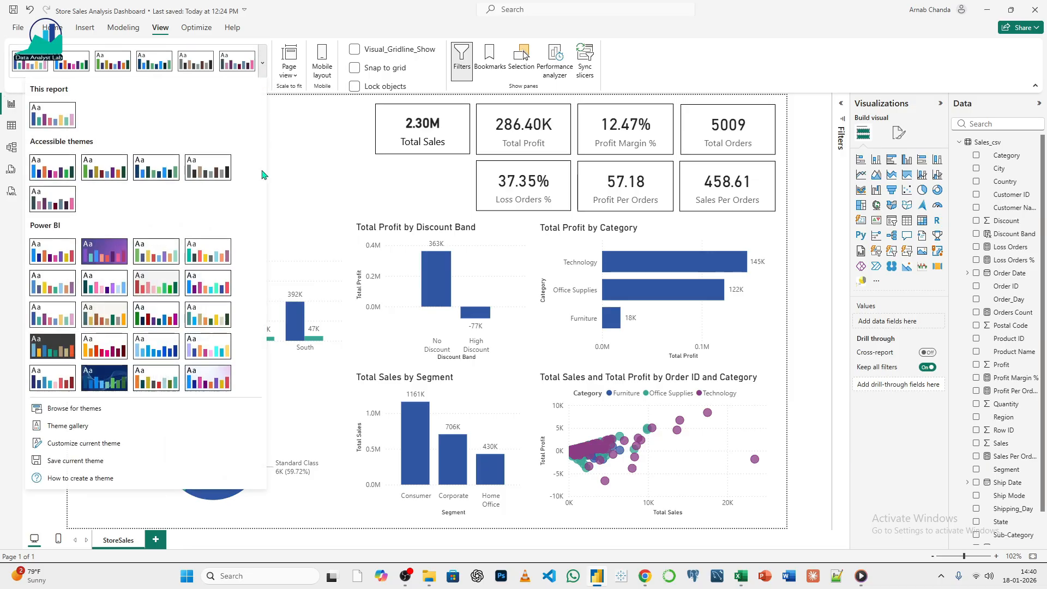
pyautogui.click(211, 251)
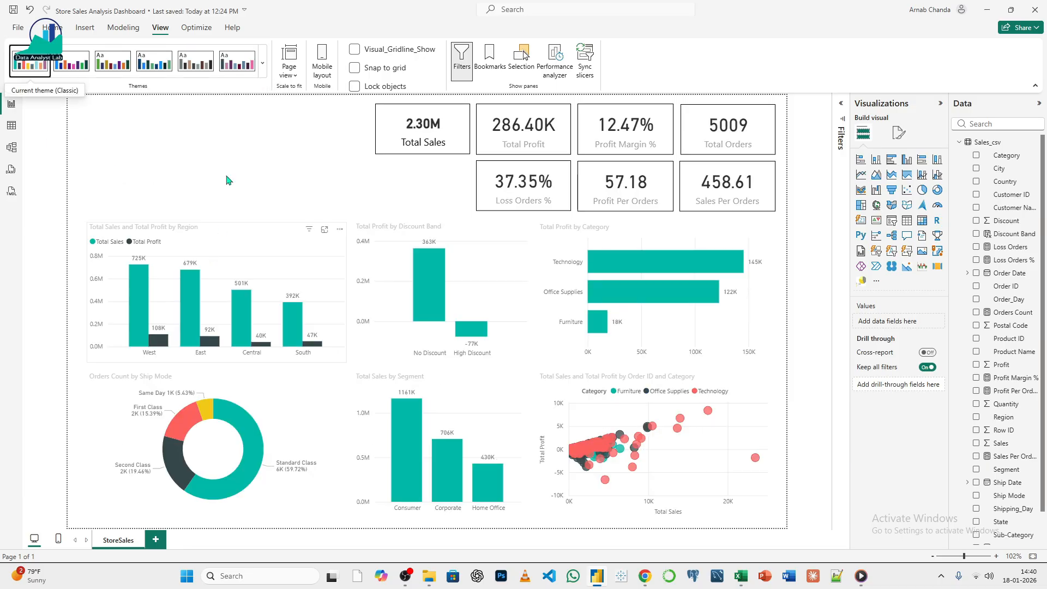
# - Return the report to the first accessible theme, with blue, navy and orange data colours
pyautogui.click(264, 67)
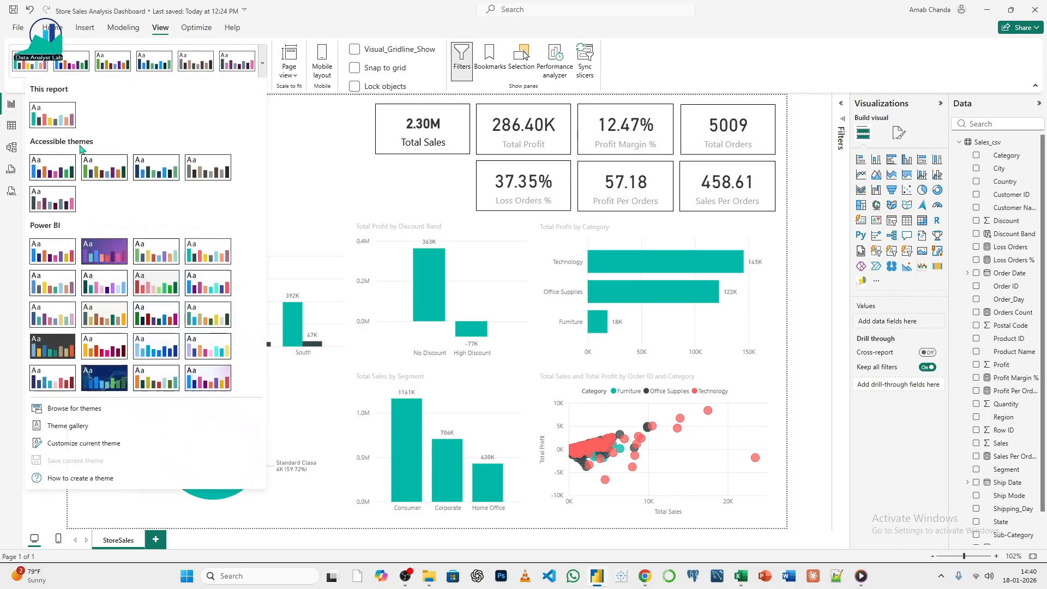
pyautogui.click(55, 174)
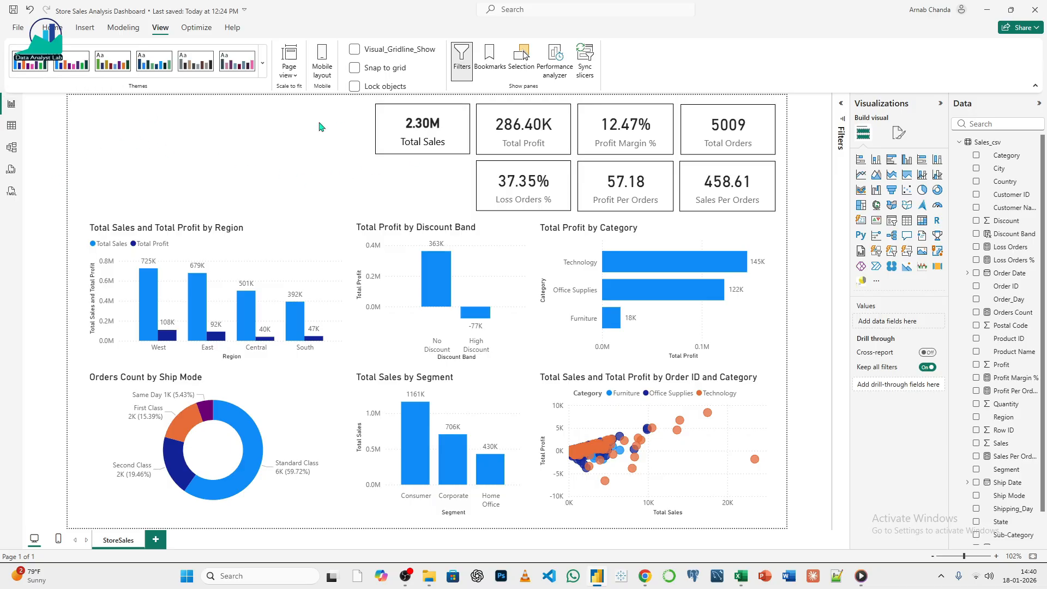
# - Set the Total Sales card's background to green #48bc66 (Theme color 7, 20% lighter)
pyautogui.click(389, 136)
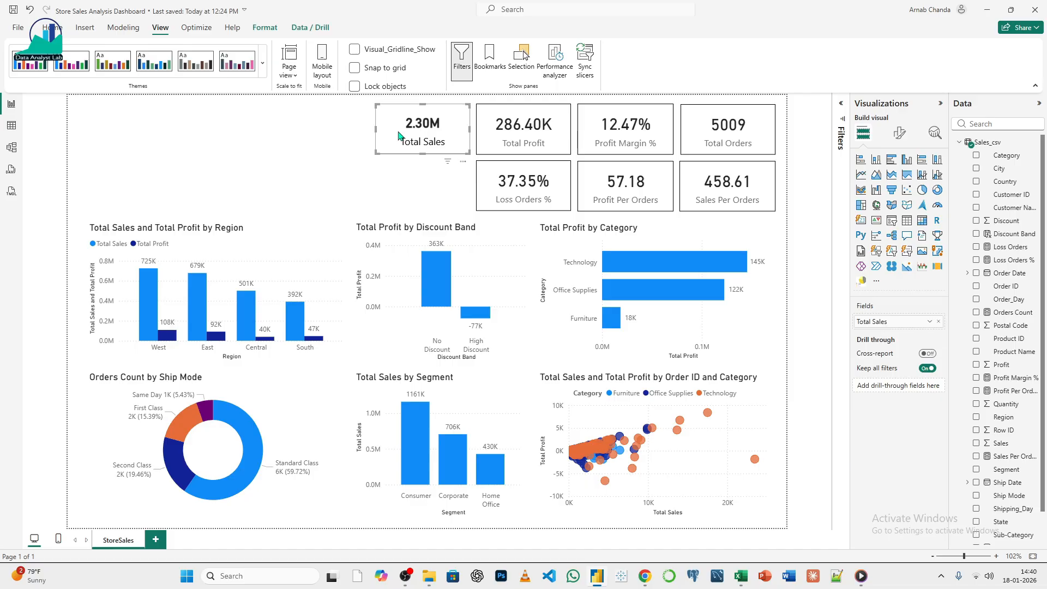
pyautogui.click(898, 133)
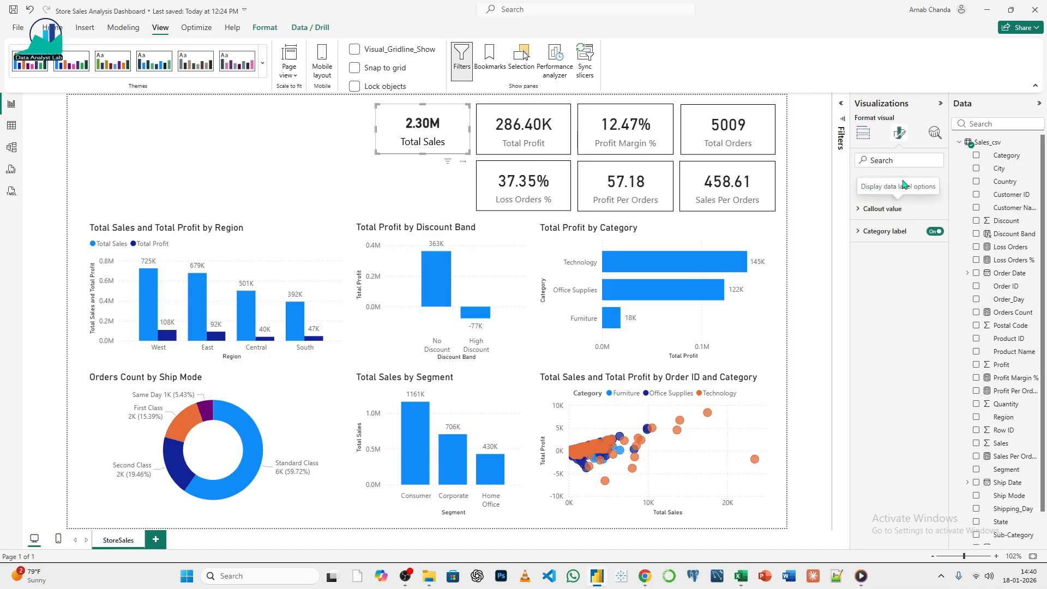
pyautogui.click(899, 186)
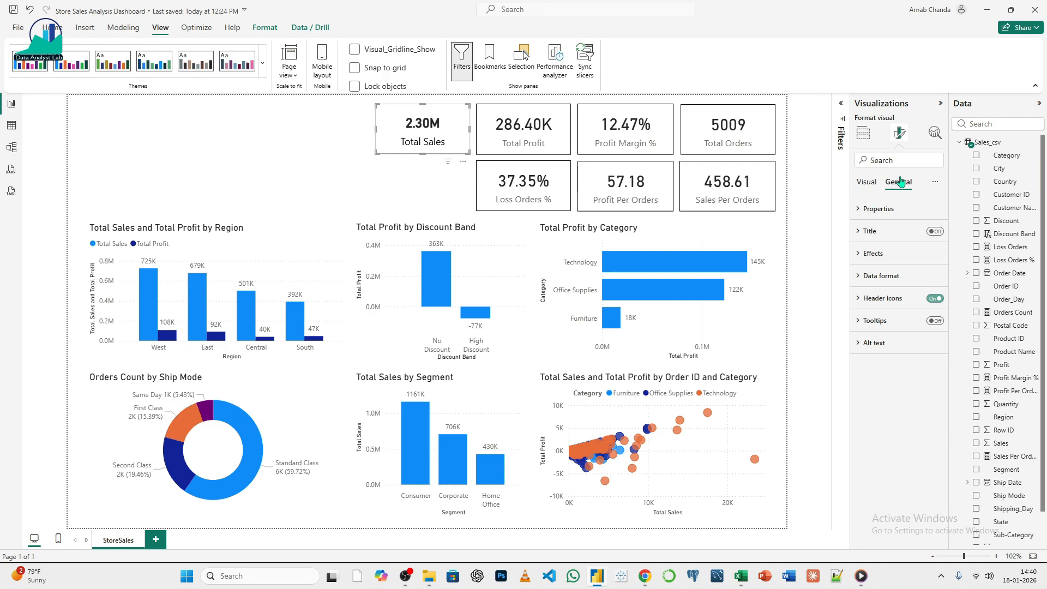
pyautogui.click(879, 254)
pyautogui.click(880, 308)
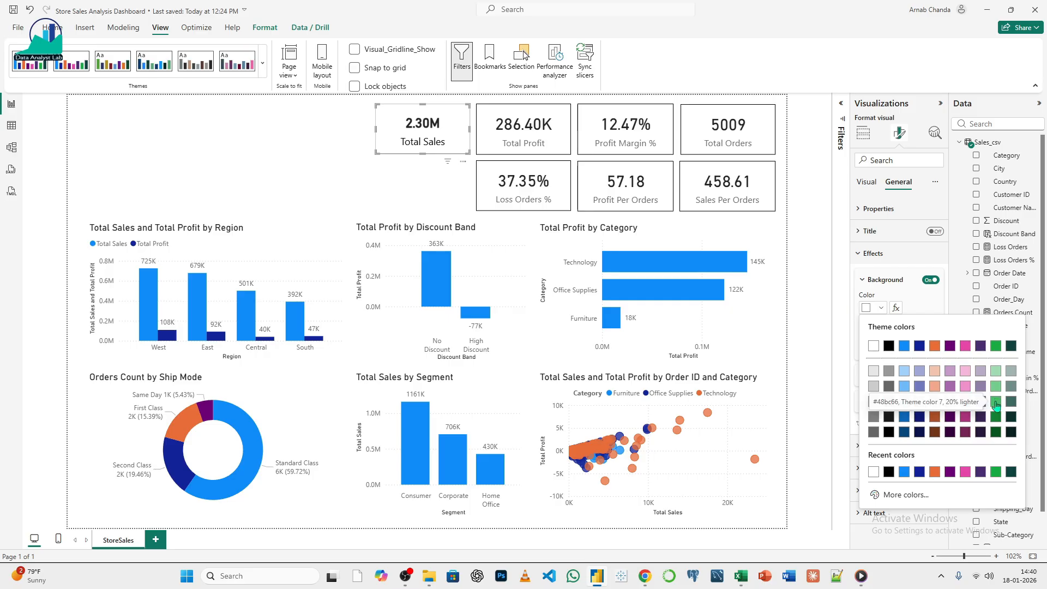
pyautogui.click(995, 401)
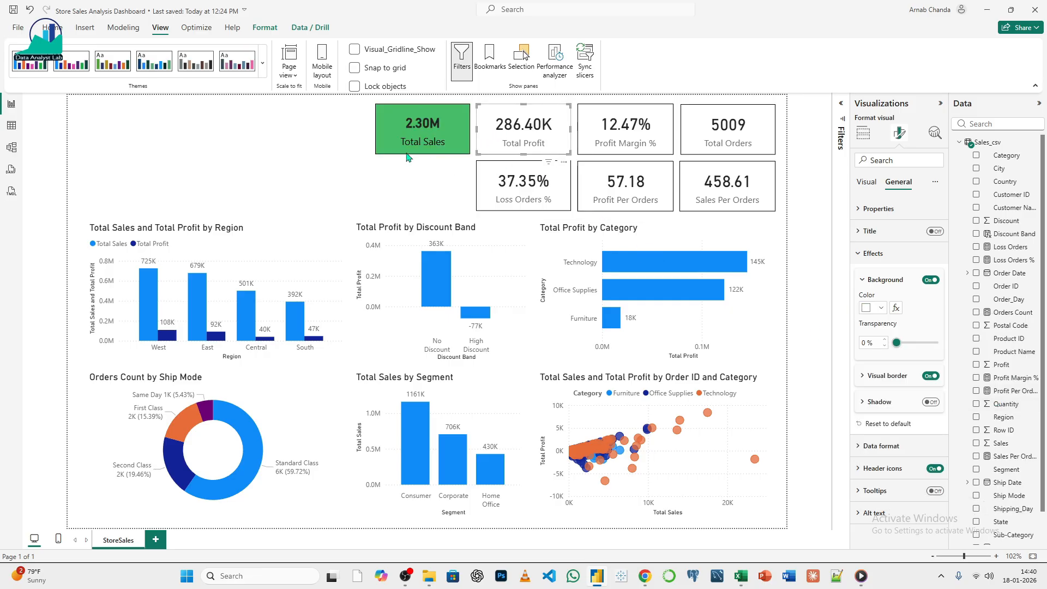
# - Copy the Total Sales card's formatting to the Total Profit card with Format painter
pyautogui.click(252, 149)
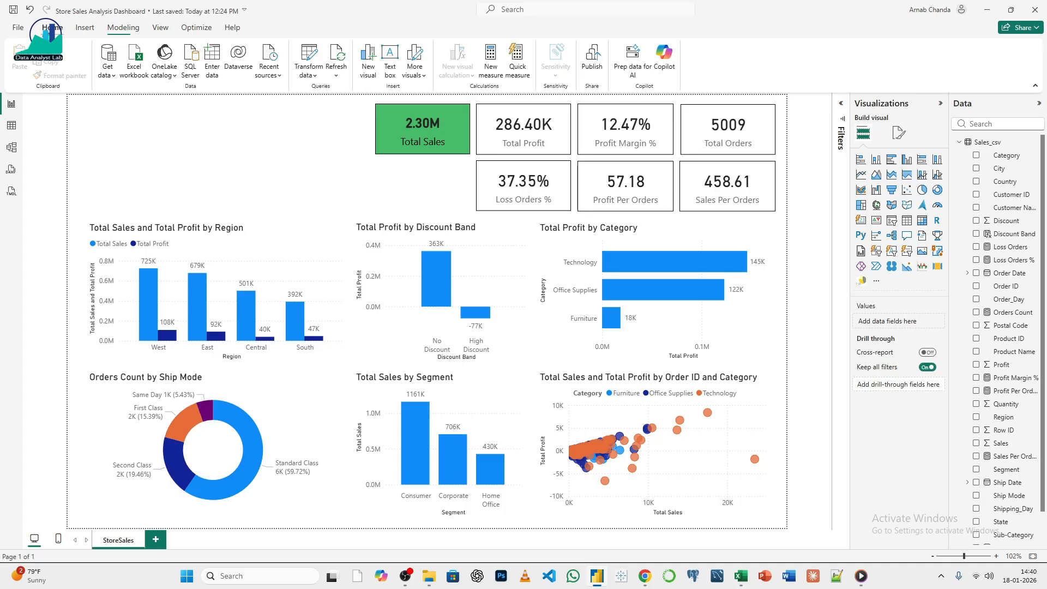
pyautogui.click(463, 136)
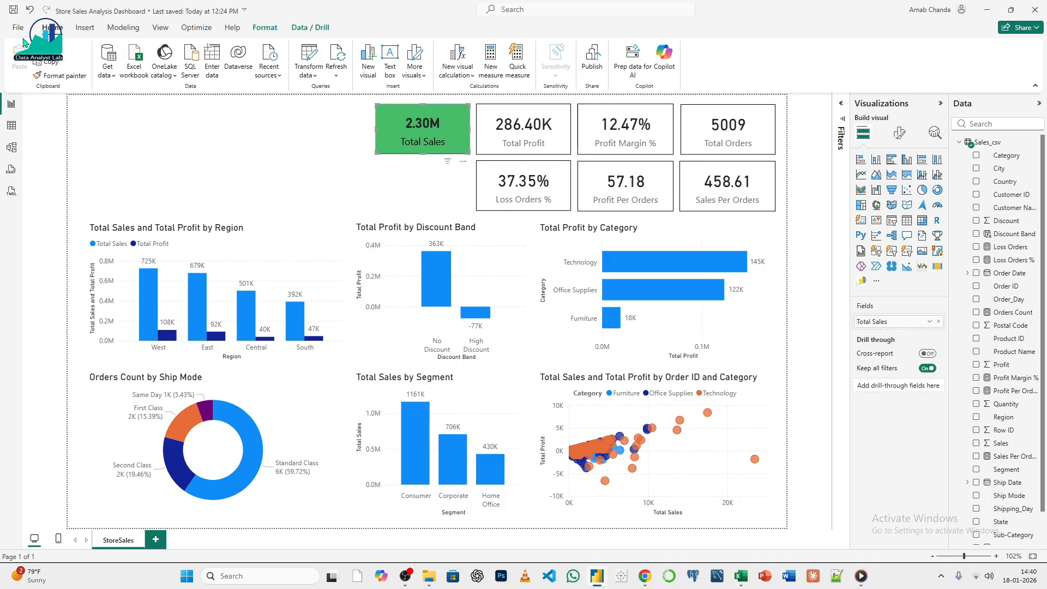
pyautogui.click(60, 75)
pyautogui.click(546, 103)
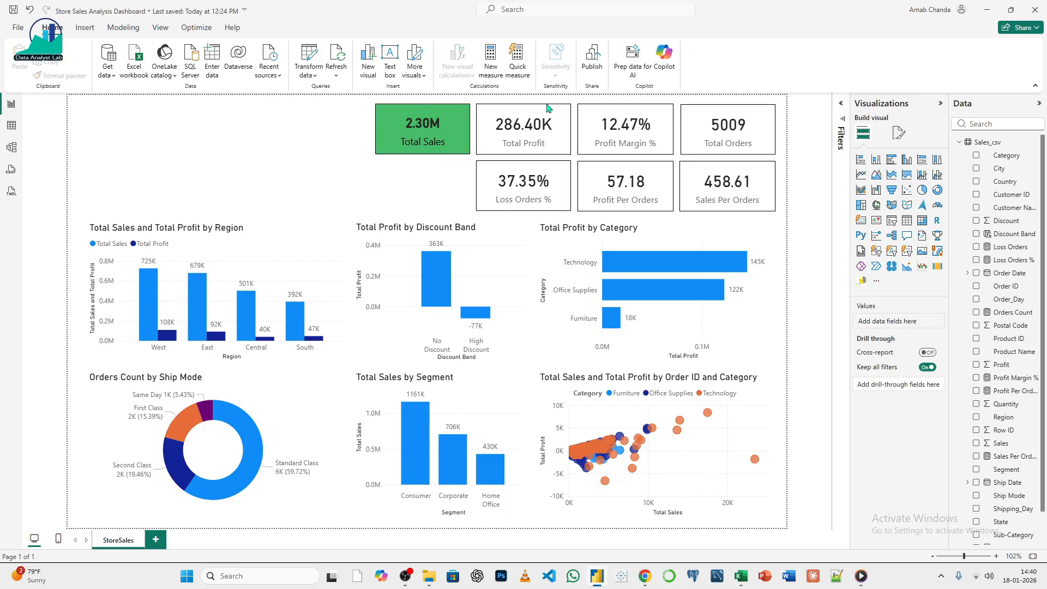
pyautogui.click(464, 141)
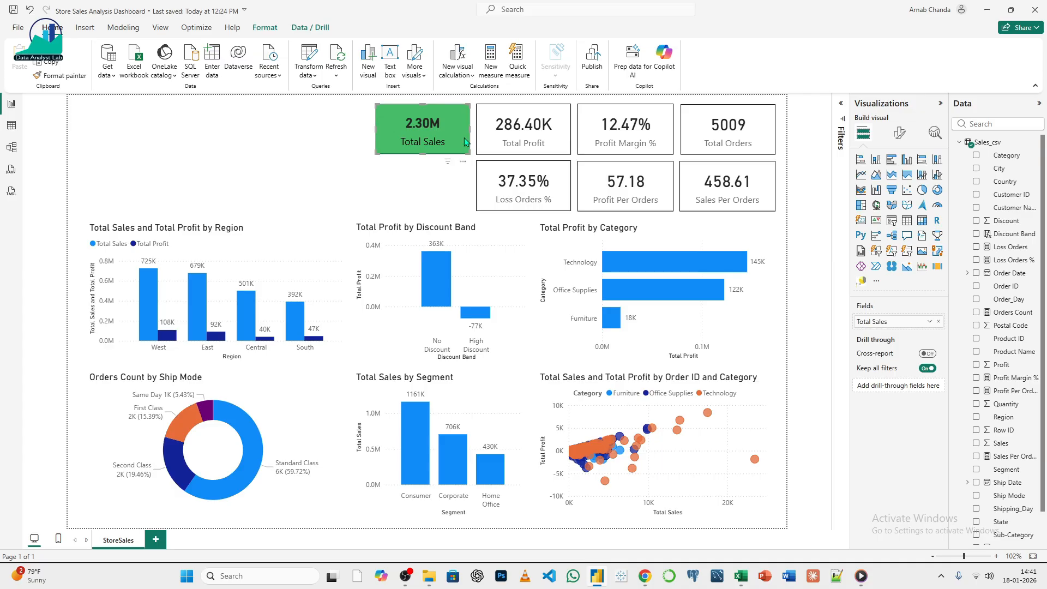
pyautogui.click(59, 75)
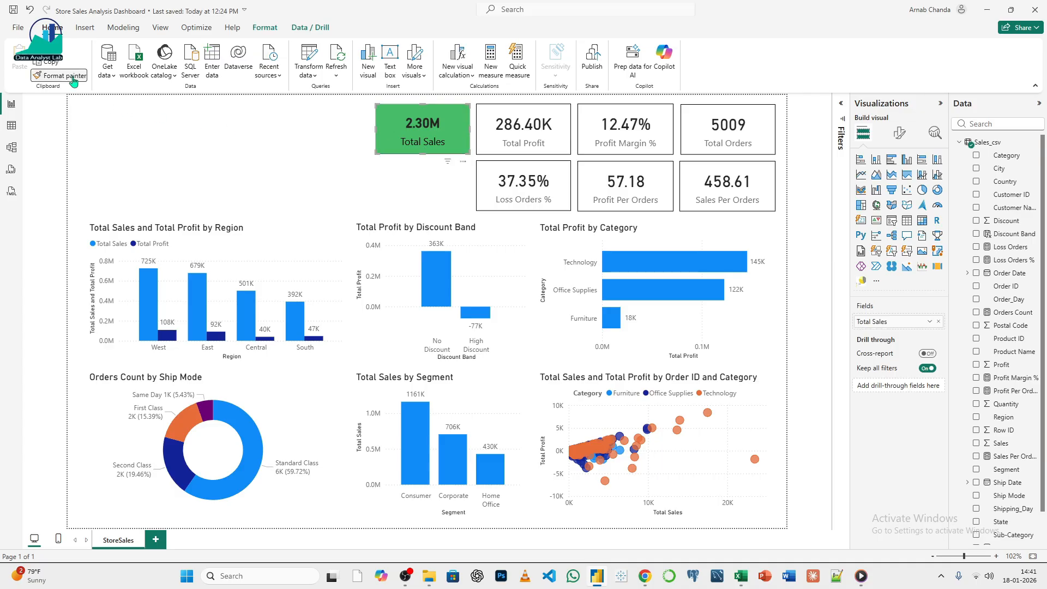
pyautogui.click(484, 114)
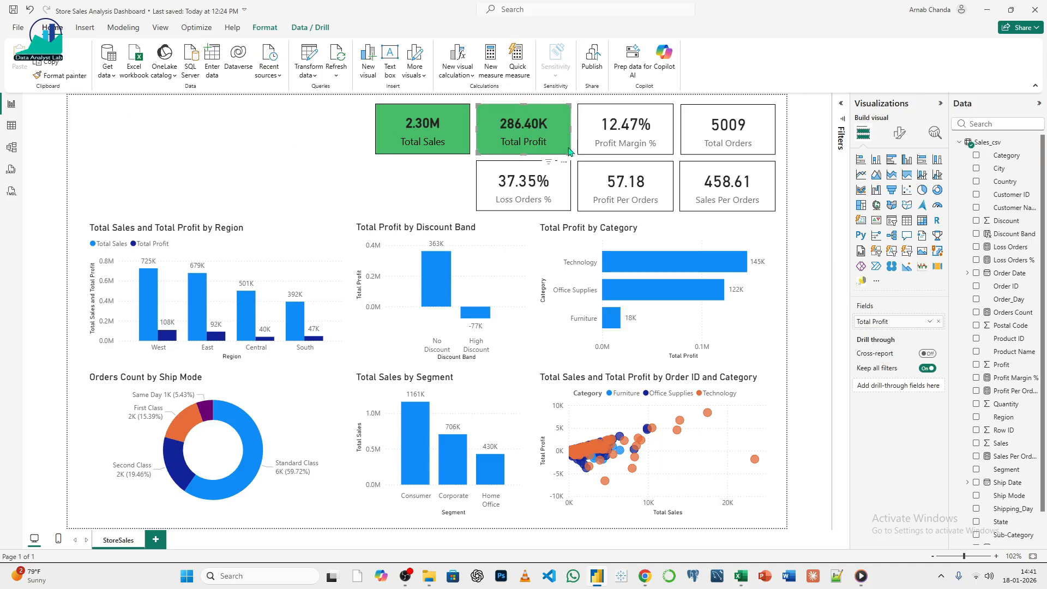
# - Copy the same card formatting to the Profit Margin % and Total Orders cards with Format painter
pyautogui.click(60, 75)
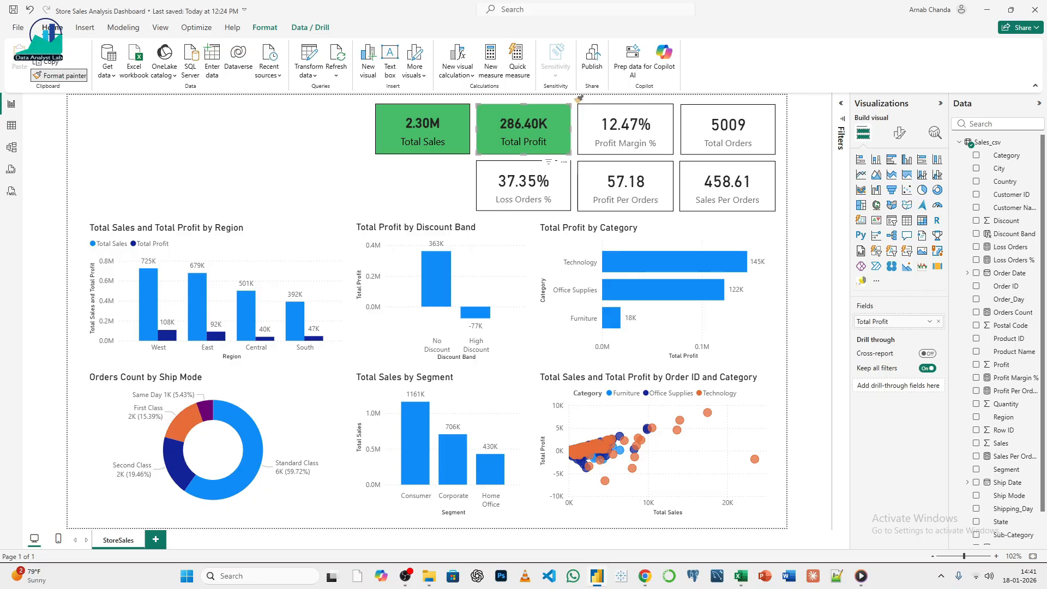
pyautogui.click(593, 114)
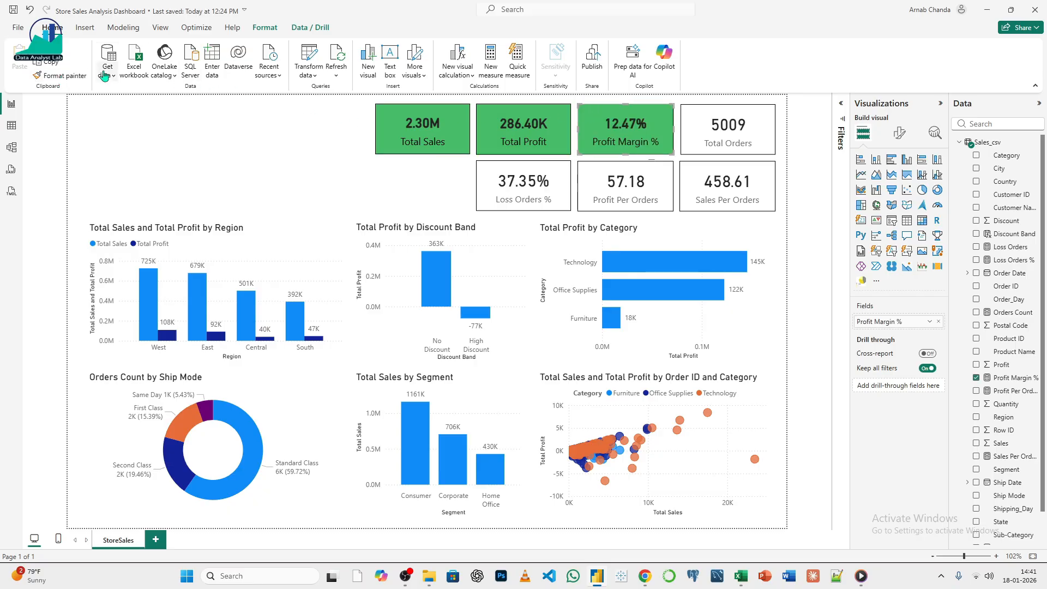
pyautogui.click(77, 76)
pyautogui.click(697, 119)
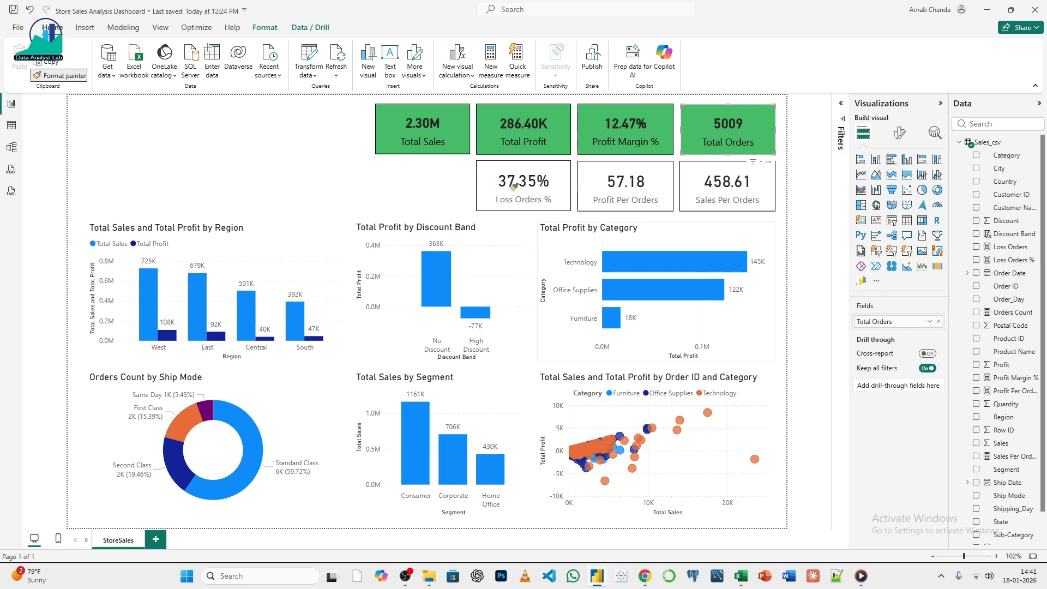
# - Copy the green card formatting to the Loss Orders %, Profit Per Orders and Sales Per Orders cards with Format painter
pyautogui.click(487, 178)
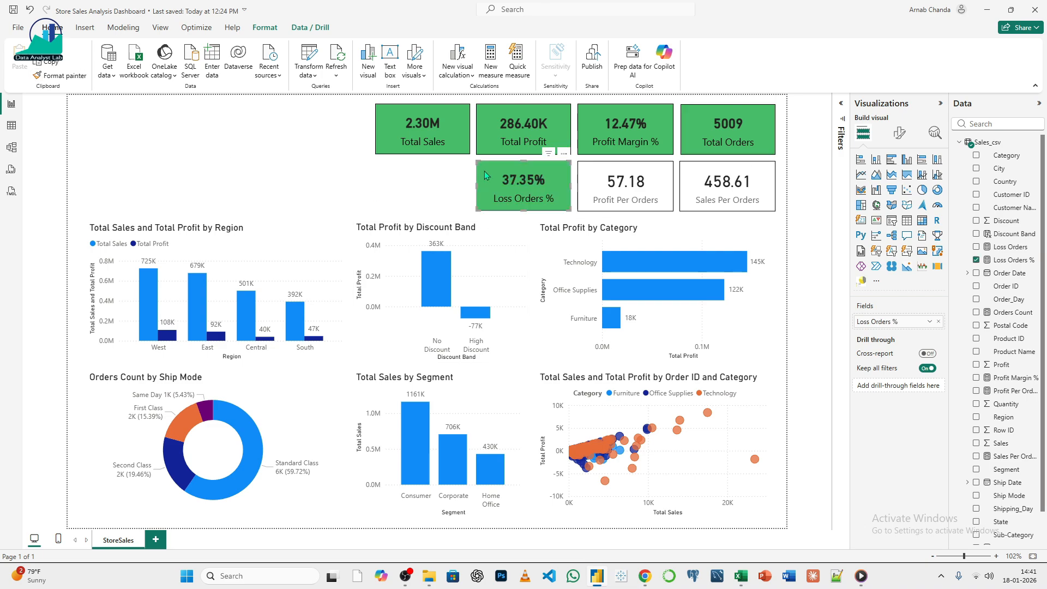
pyautogui.click(61, 76)
pyautogui.click(588, 183)
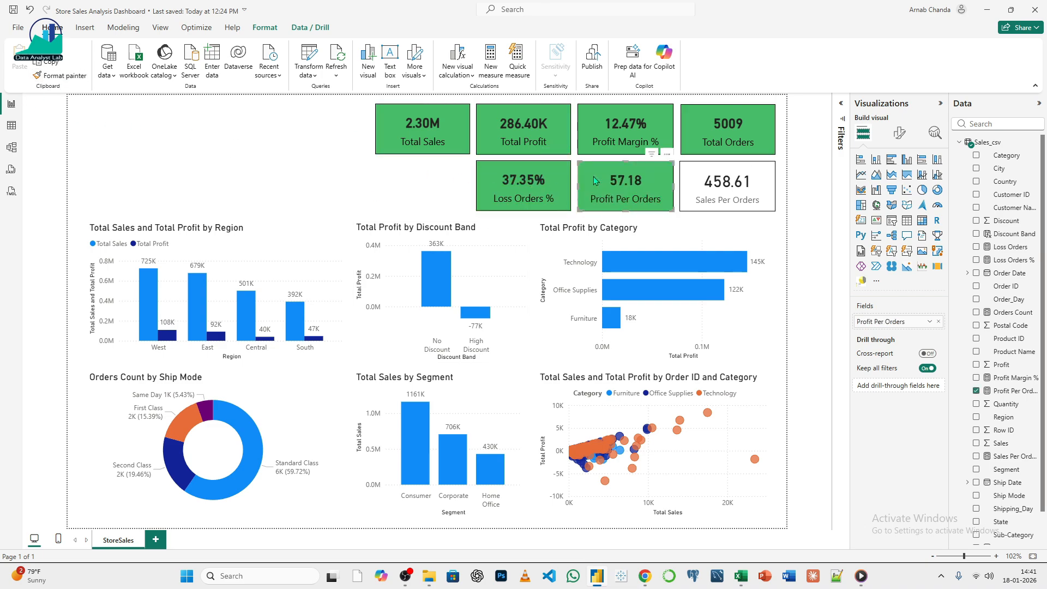
pyautogui.click(58, 74)
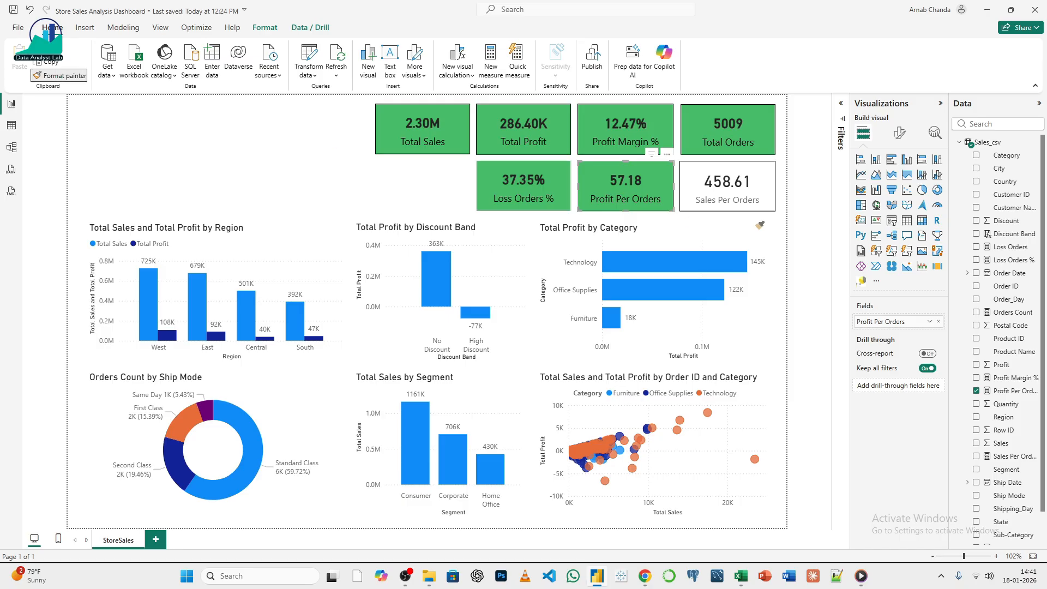
pyautogui.click(689, 176)
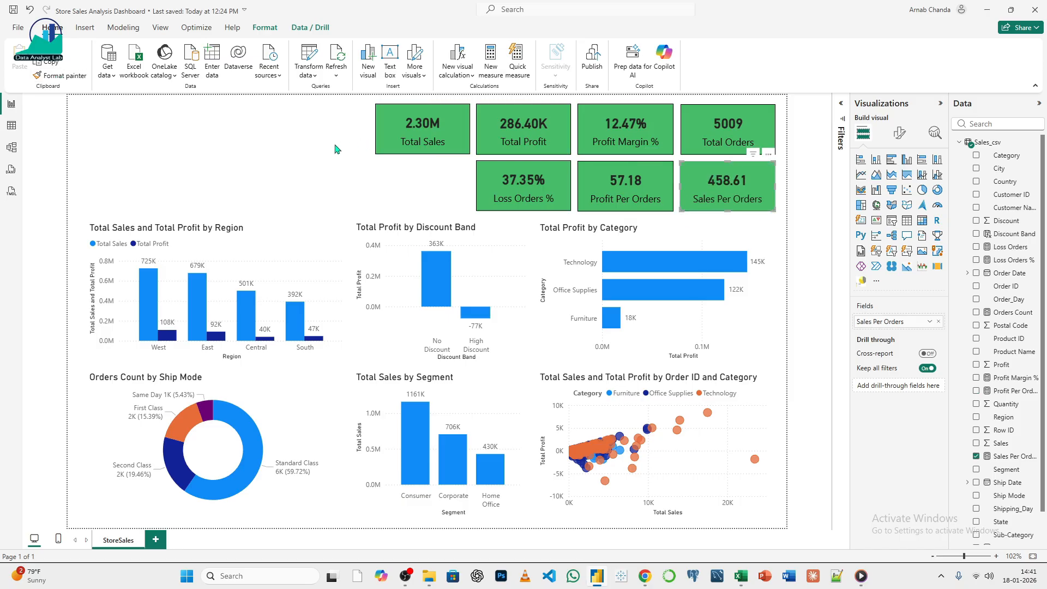
# - Set the Total Profit card's background to the theme's orange
pyautogui.click(485, 125)
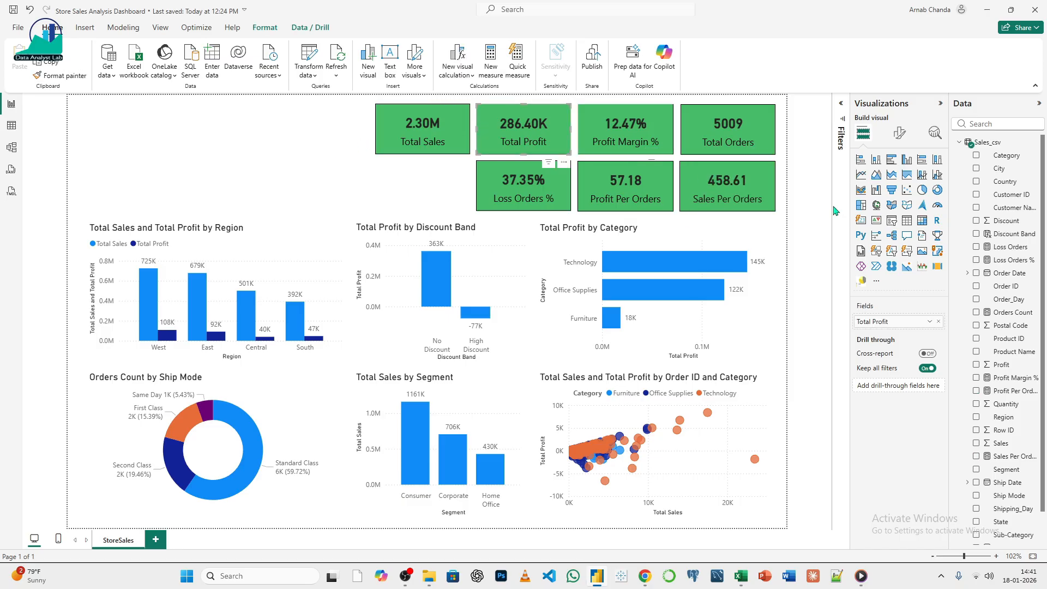
pyautogui.click(899, 132)
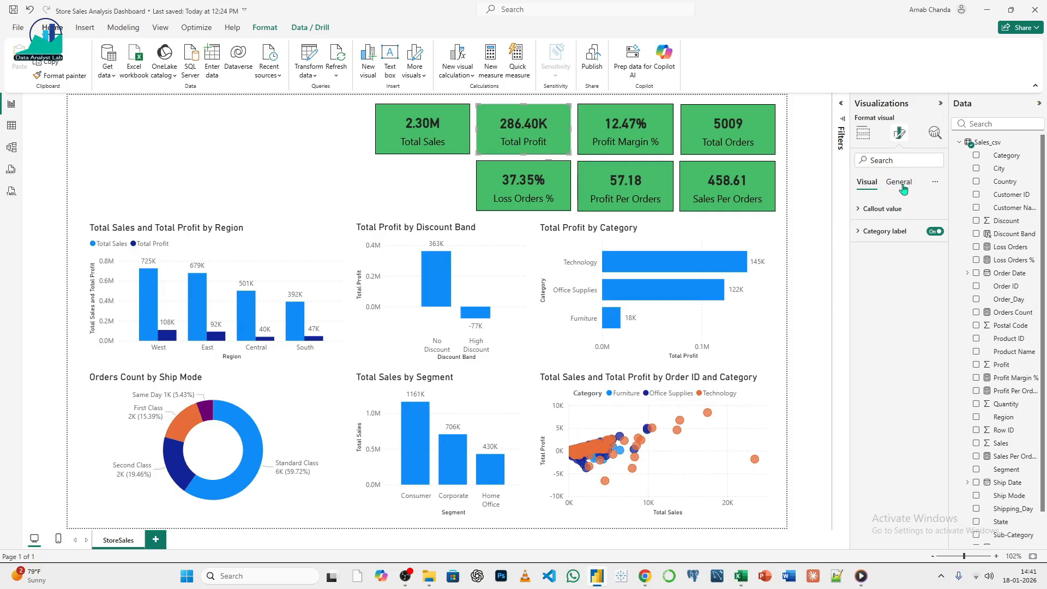
pyautogui.click(898, 182)
pyautogui.click(877, 254)
pyautogui.click(881, 308)
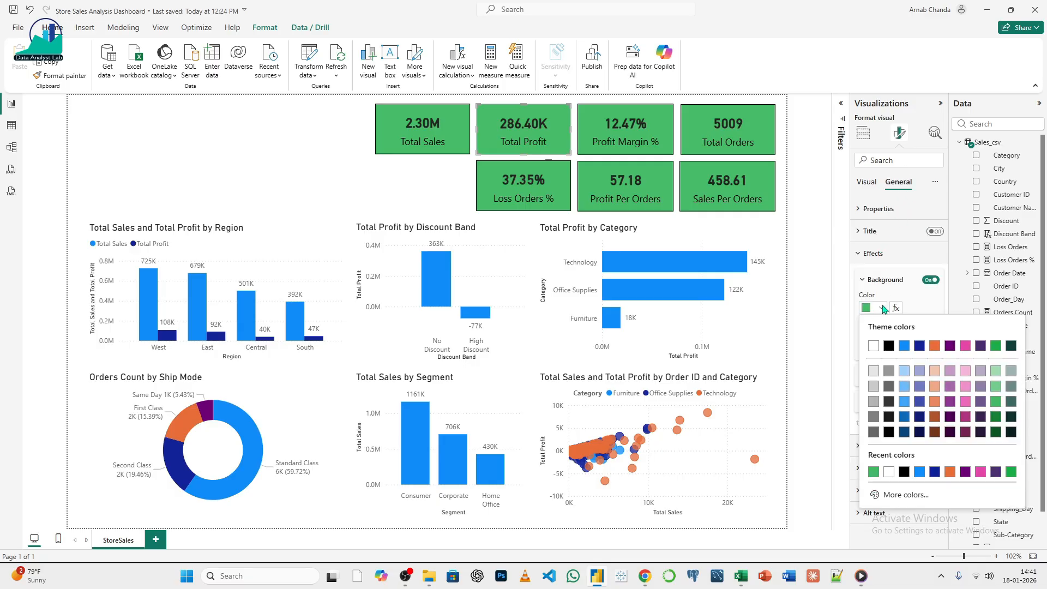
pyautogui.click(935, 345)
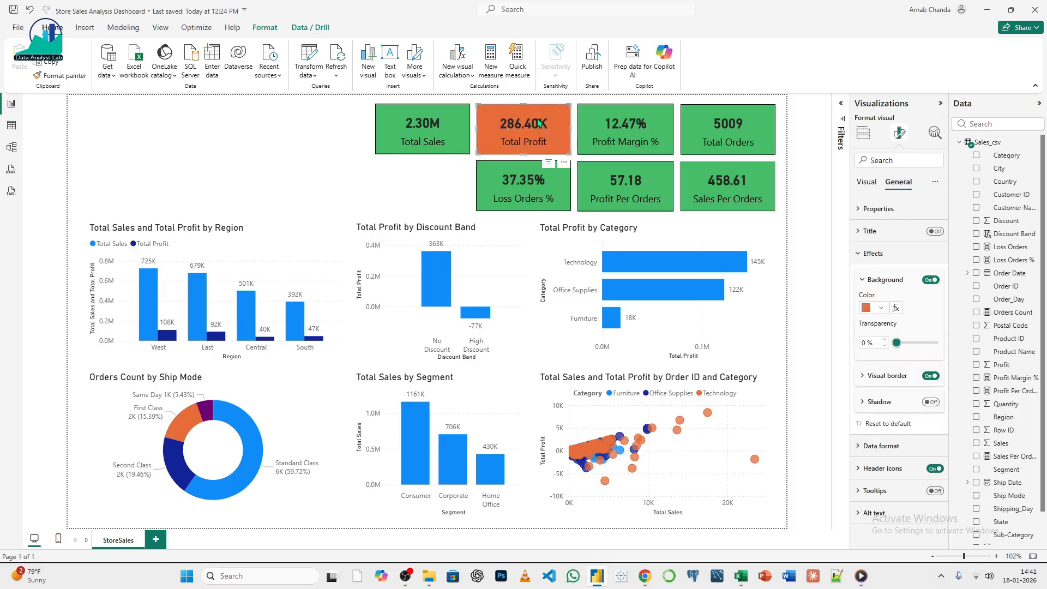
# - Set the Profit Margin % card's background to the 20% lighter pink and the Total Orders card's to the 40% lighter purple
pyautogui.click(589, 121)
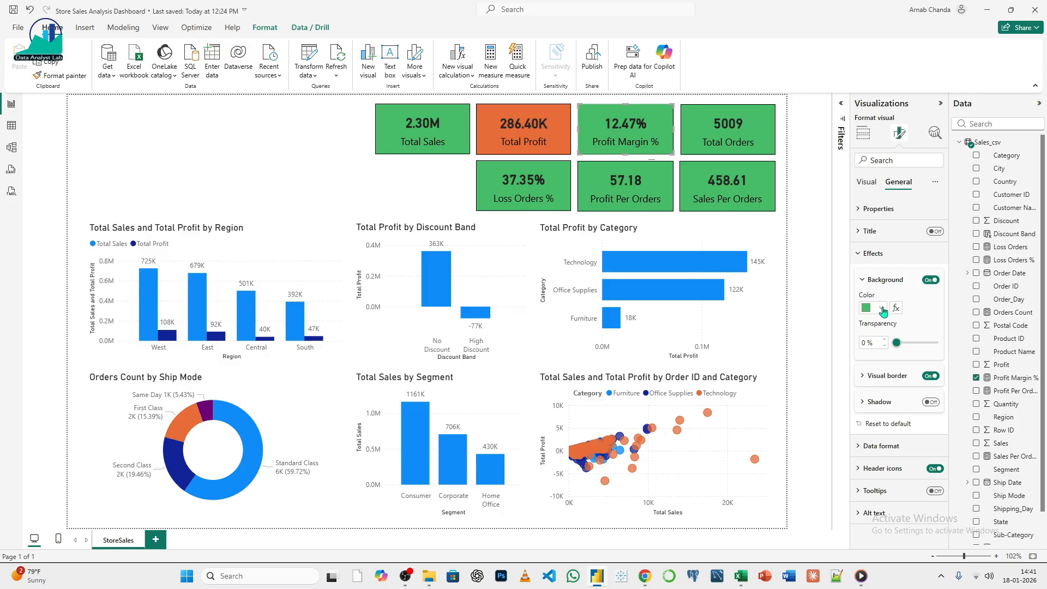
pyautogui.click(880, 308)
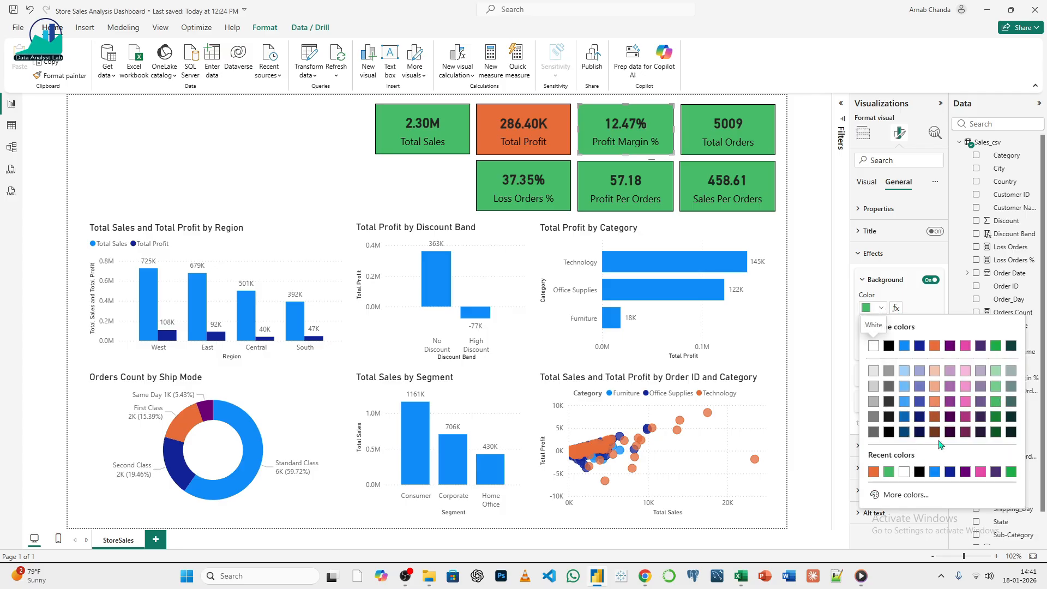
pyautogui.click(964, 401)
pyautogui.click(695, 126)
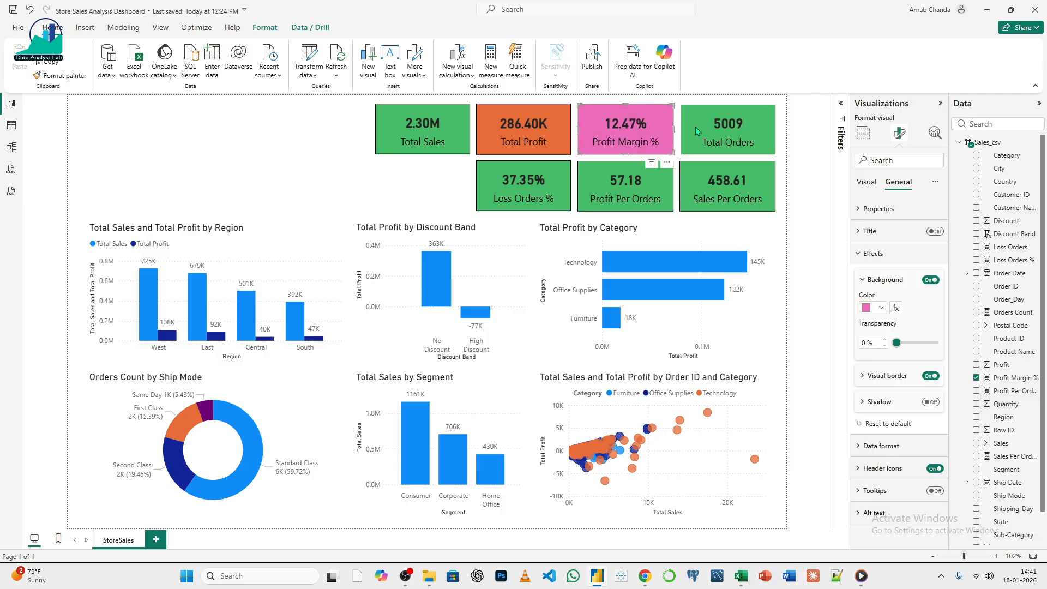
pyautogui.click(880, 308)
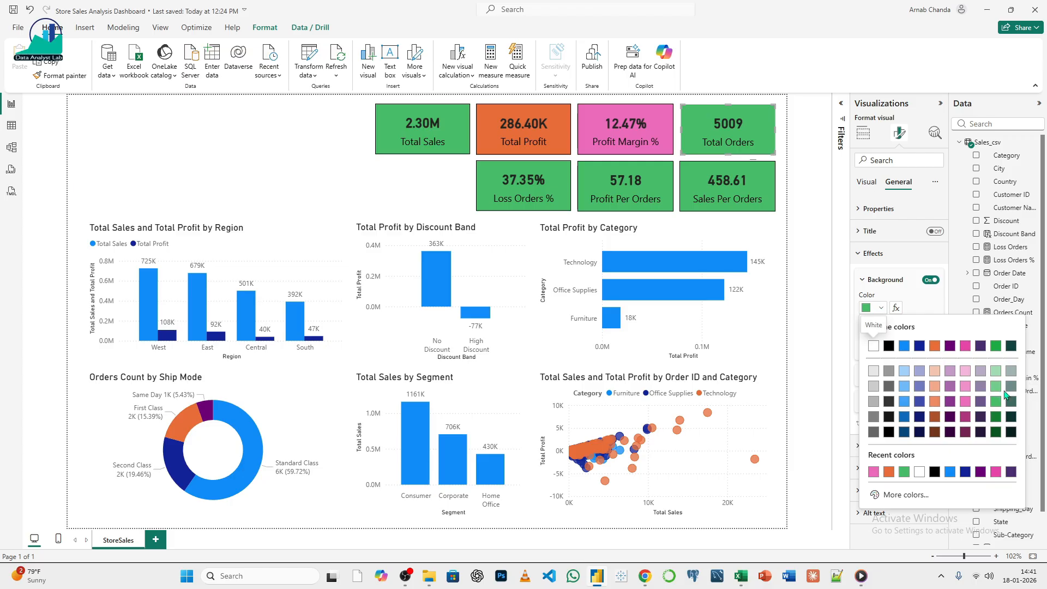
pyautogui.click(949, 387)
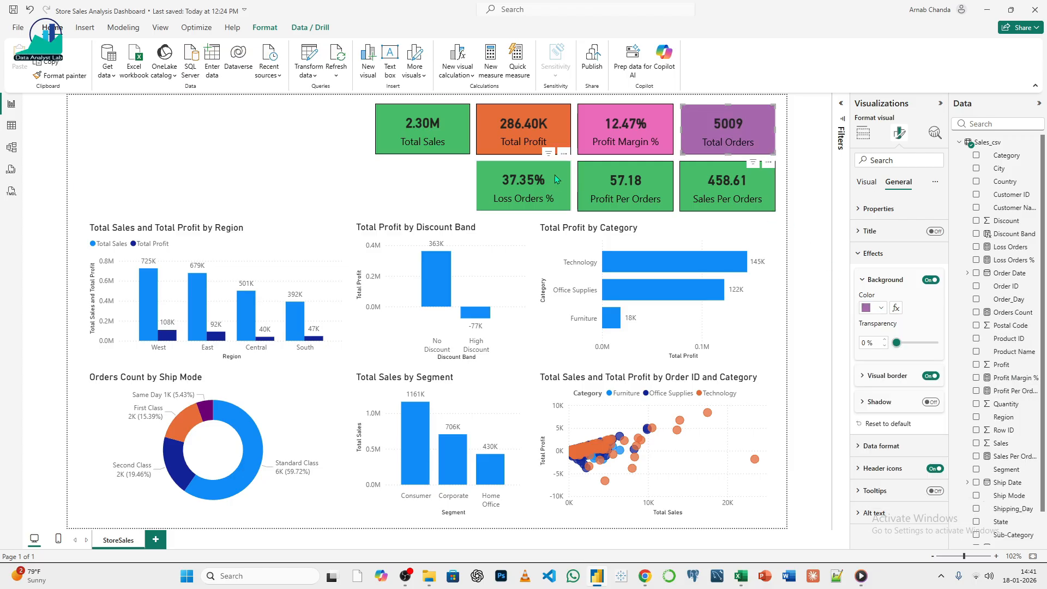
# - Set the Loss Orders % card's background to the 40% lighter blue theme shade
pyautogui.click(556, 179)
pyautogui.click(883, 317)
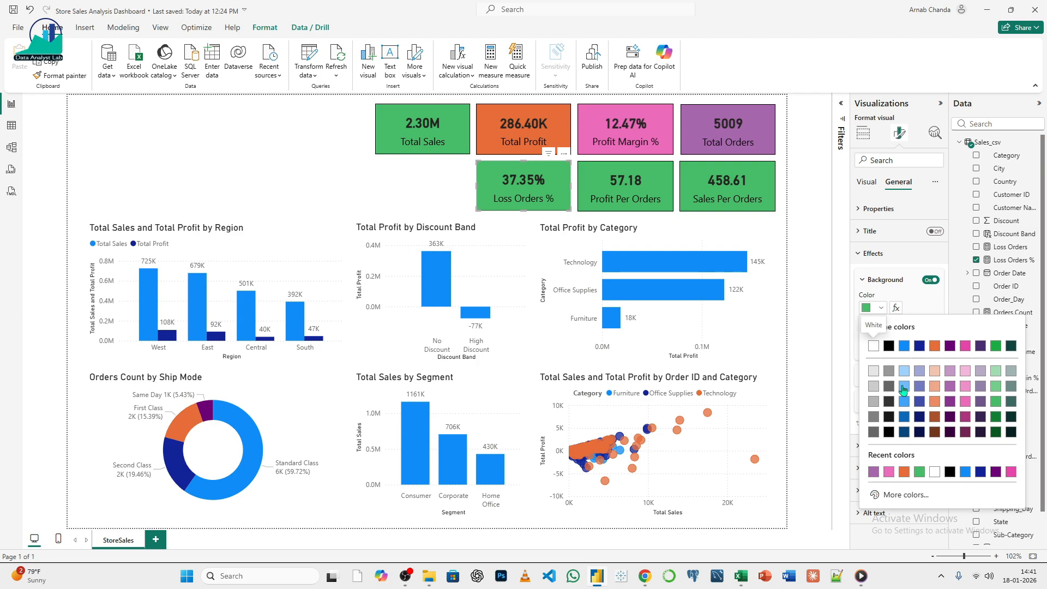
pyautogui.click(900, 388)
# - Set the Profit Per Orders card's background to the 40% lighter dark blue theme shade
pyautogui.click(592, 172)
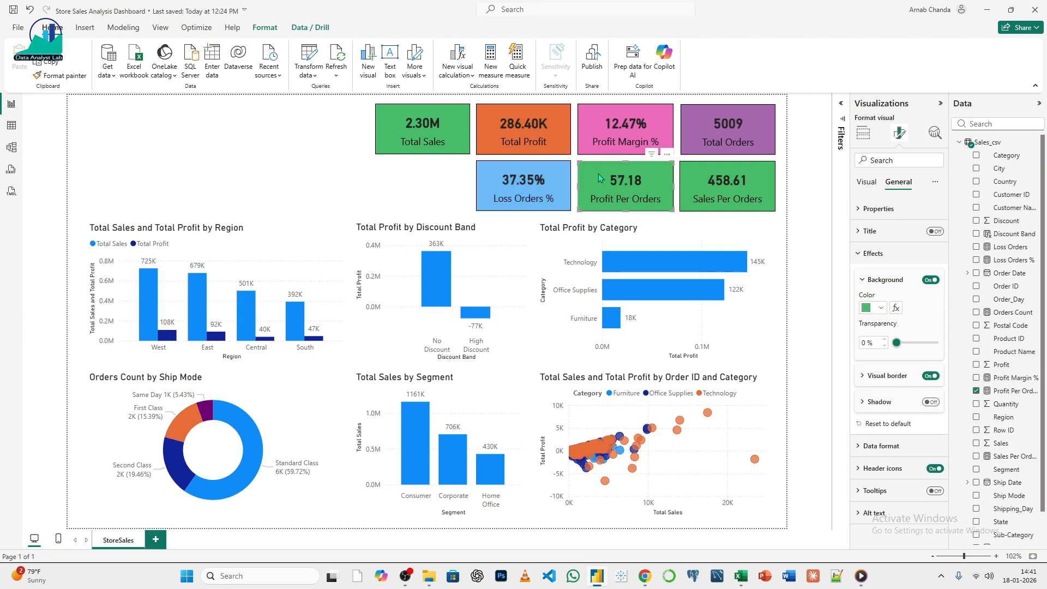
pyautogui.click(880, 308)
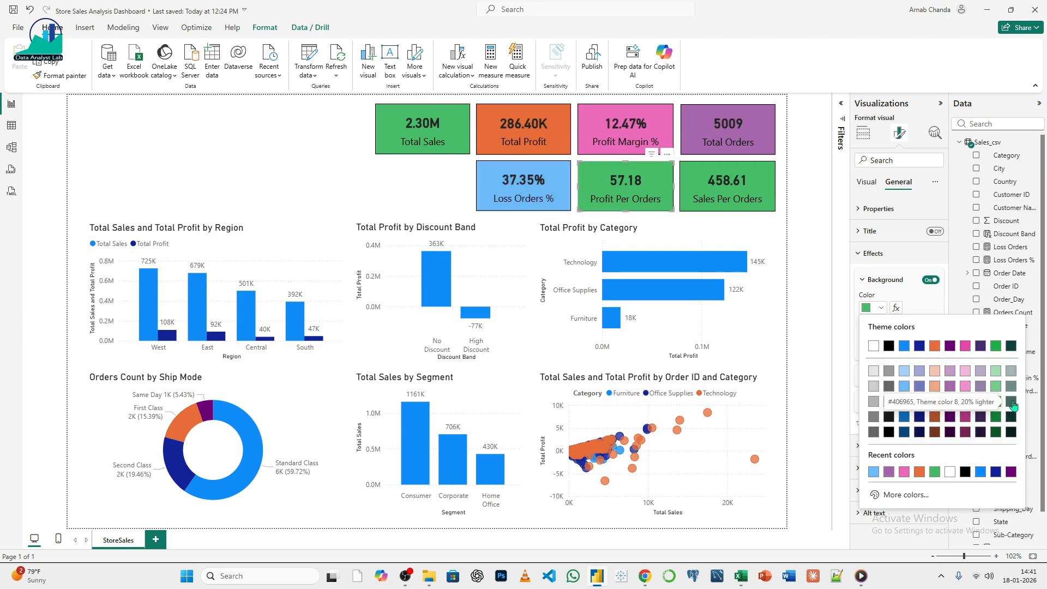
pyautogui.click(1012, 402)
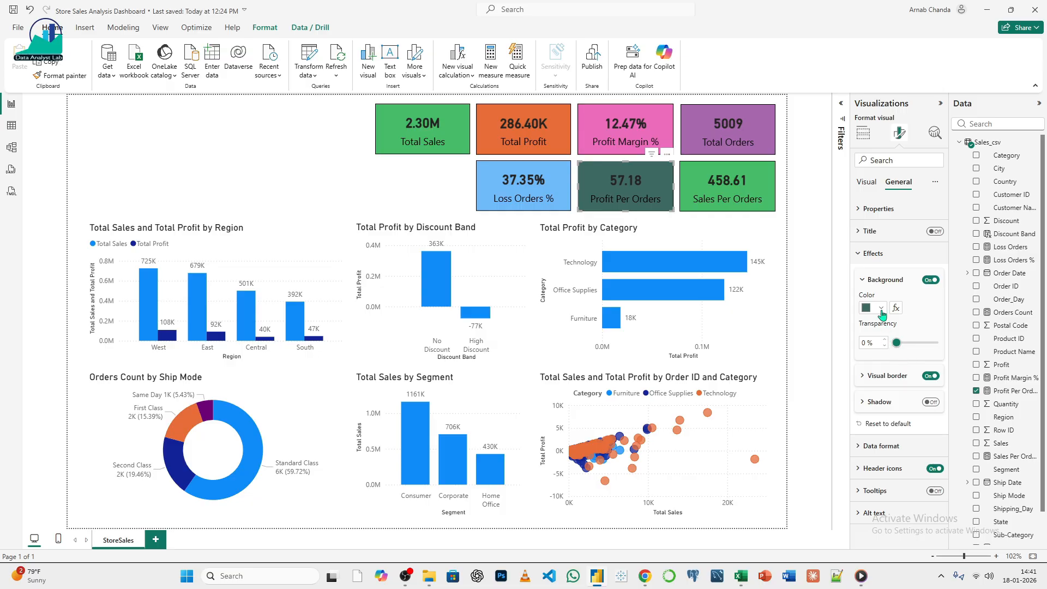
pyautogui.click(880, 309)
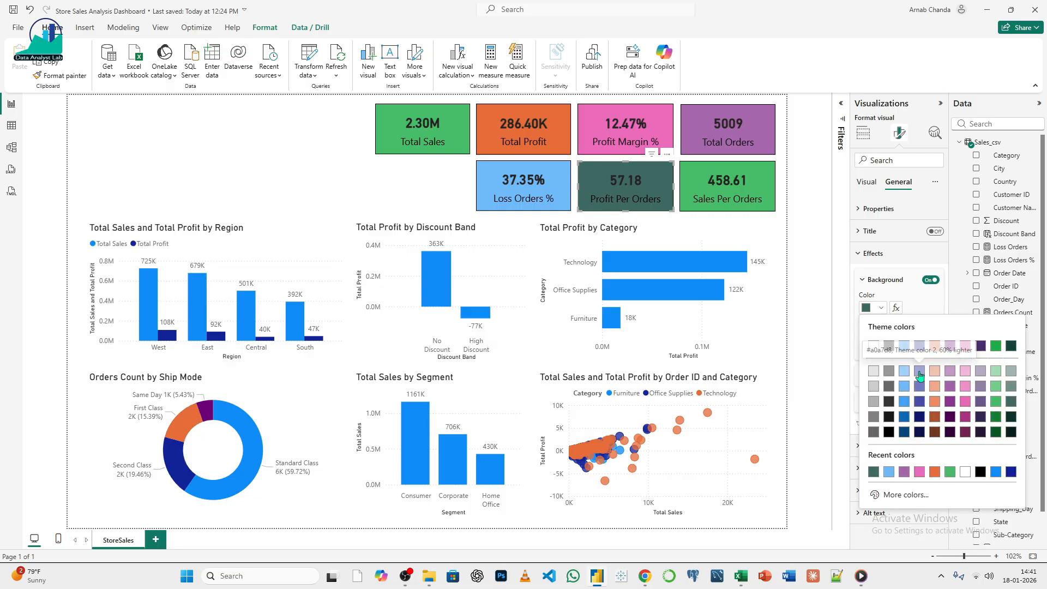
pyautogui.click(919, 387)
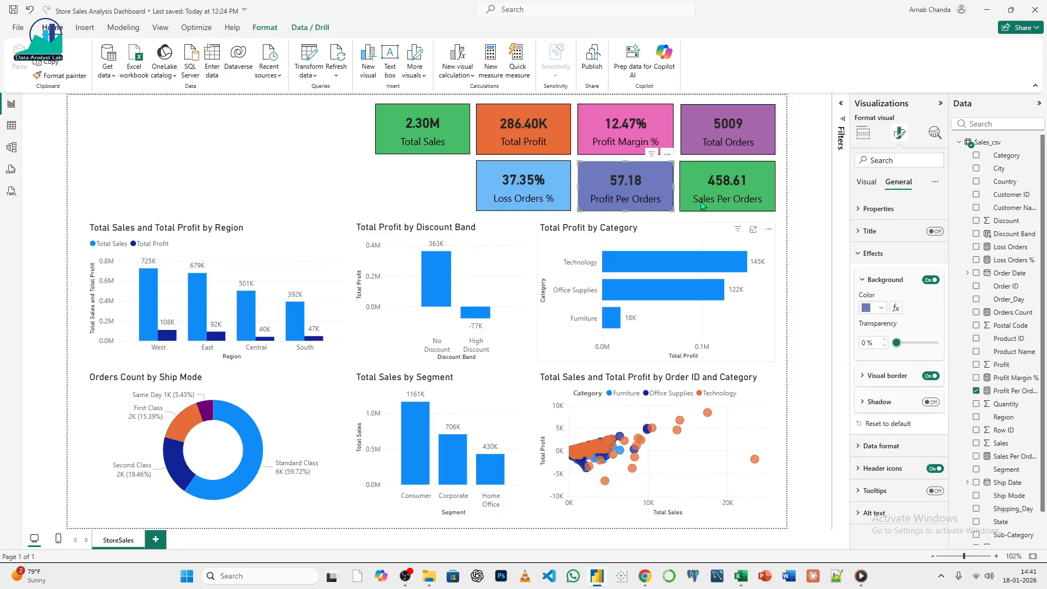
# - Give the Sales Per Orders card a custom golden-yellow background
pyautogui.click(700, 180)
pyautogui.click(880, 309)
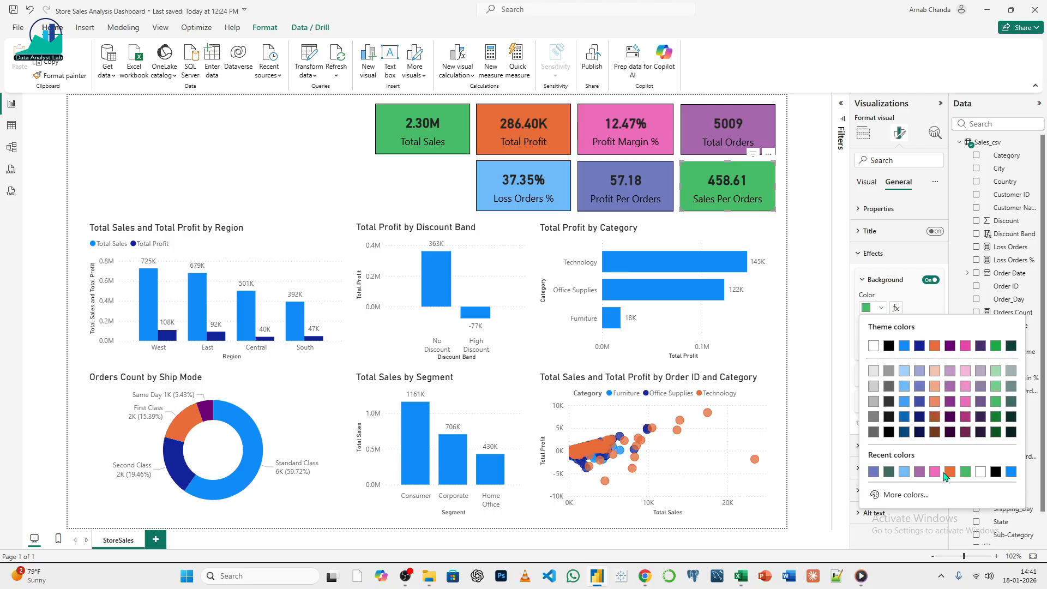
pyautogui.click(898, 494)
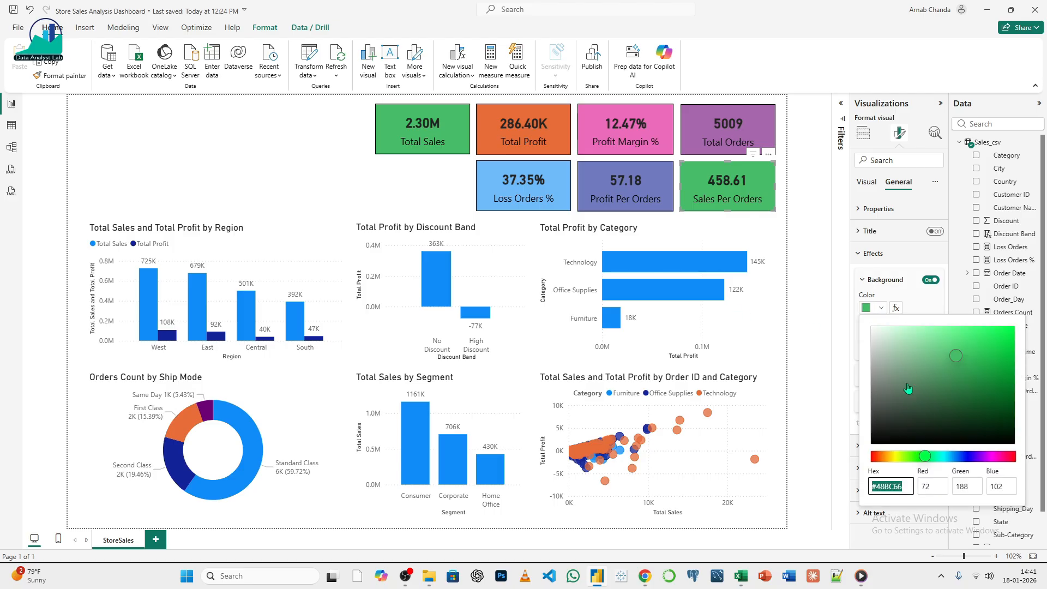
pyautogui.moveTo(896, 457); pyautogui.dragTo(896, 458)
pyautogui.moveTo(974, 343); pyautogui.dragTo(985, 333)
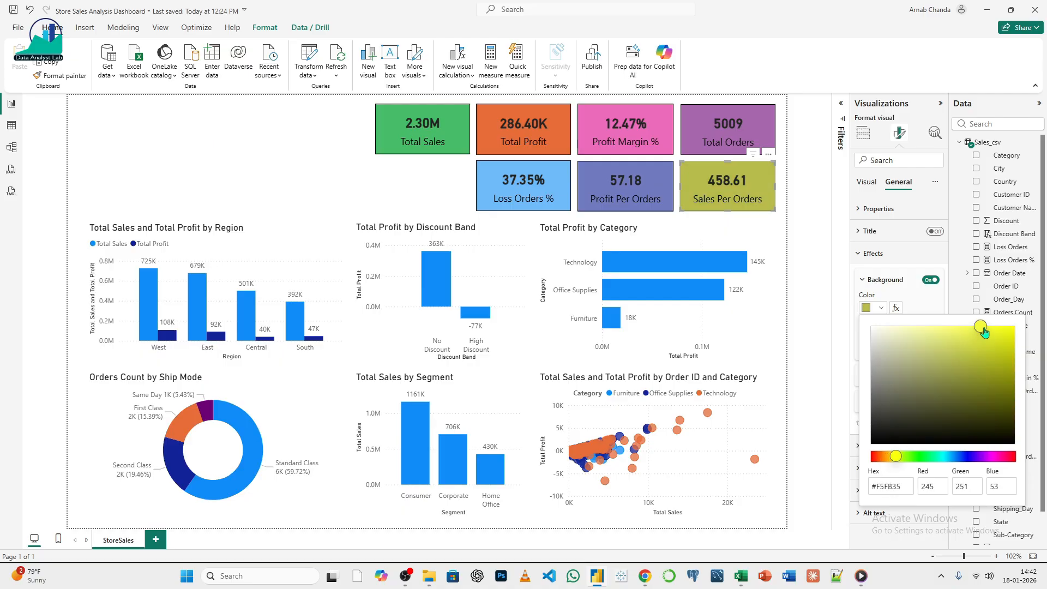
pyautogui.moveTo(895, 457); pyautogui.dragTo(893, 457)
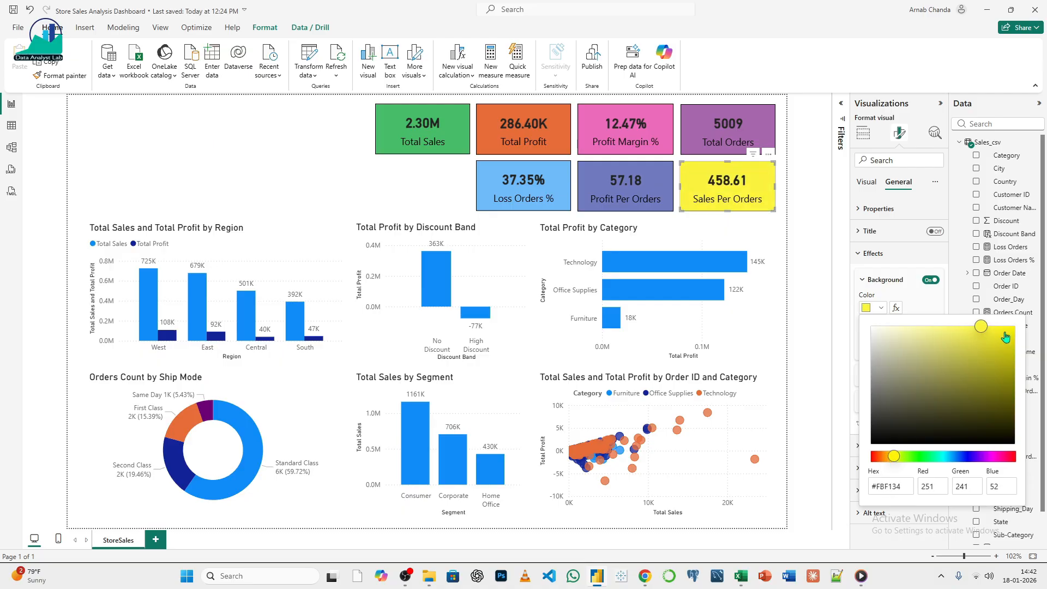
pyautogui.moveTo(982, 328)
pyautogui.mouseDown()
pyautogui.moveTo(984, 345)
pyautogui.moveTo(963, 327)
pyautogui.mouseUp()
pyautogui.click(892, 457)
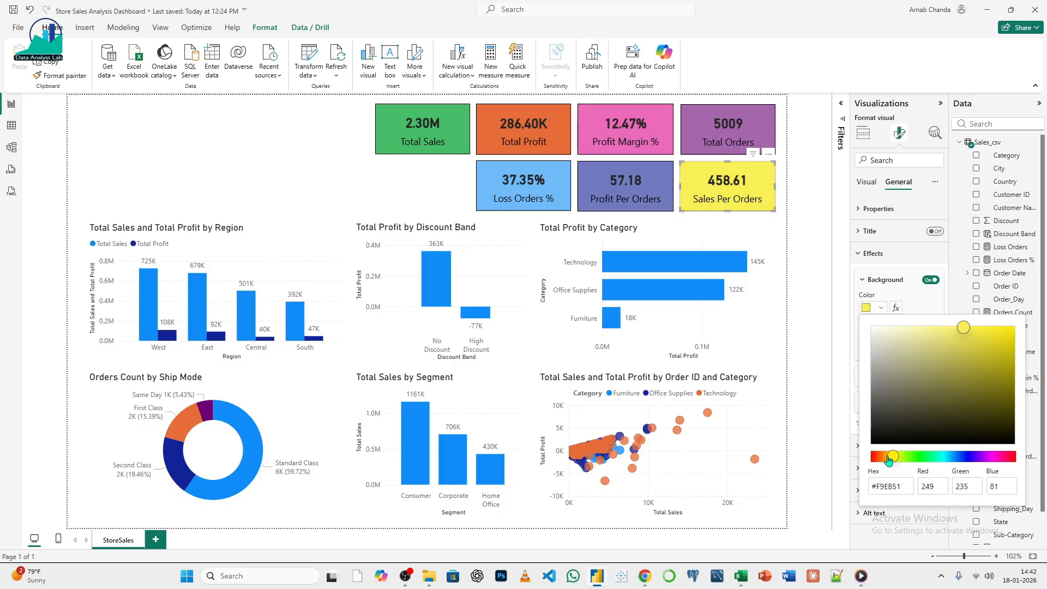
pyautogui.moveTo(964, 334); pyautogui.dragTo(988, 334)
pyautogui.click(319, 169)
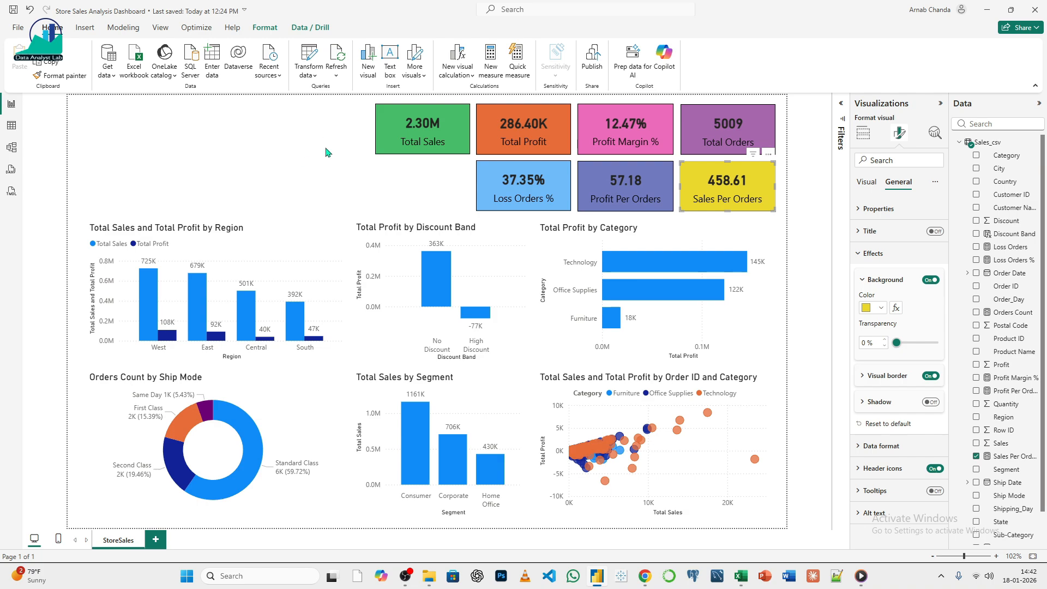
pyautogui.click(348, 175)
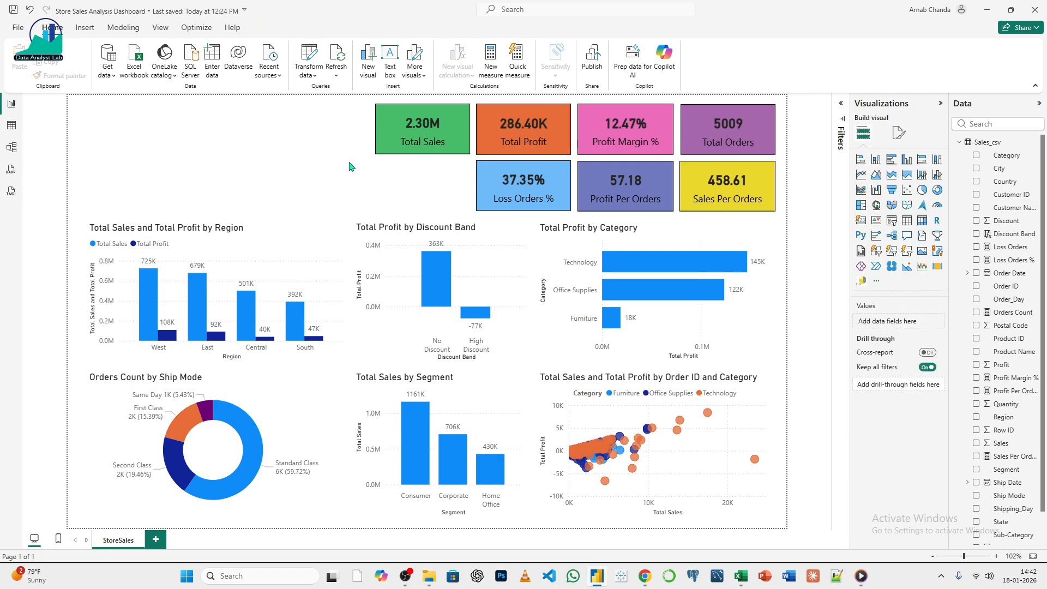
# - Try the 60% lighter dark blue on the Profit Per Orders card's background and return it to the 40% lighter shade
pyautogui.click(657, 185)
pyautogui.click(898, 133)
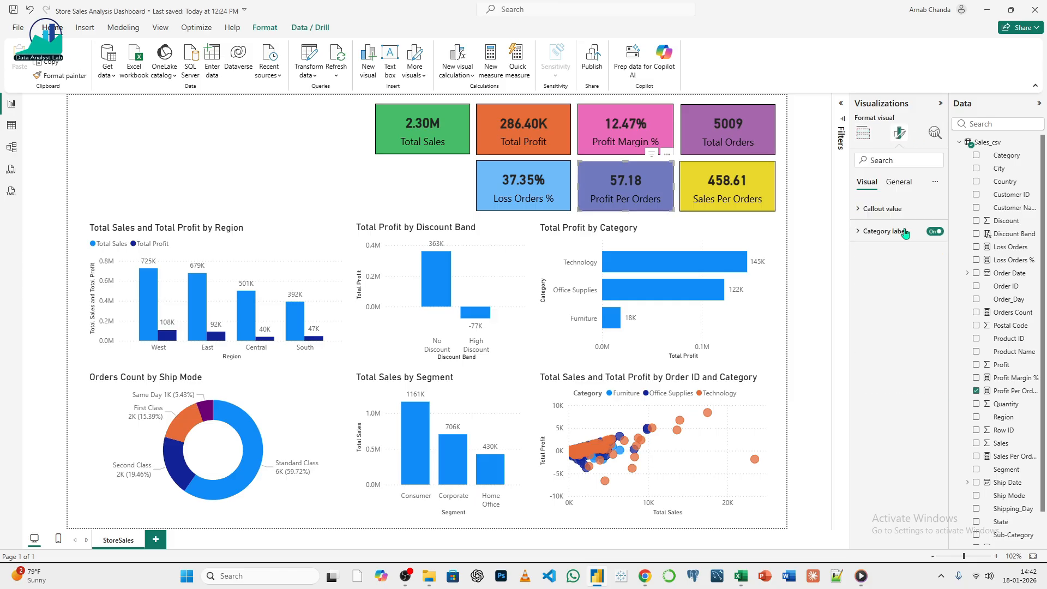
pyautogui.click(898, 181)
pyautogui.click(875, 254)
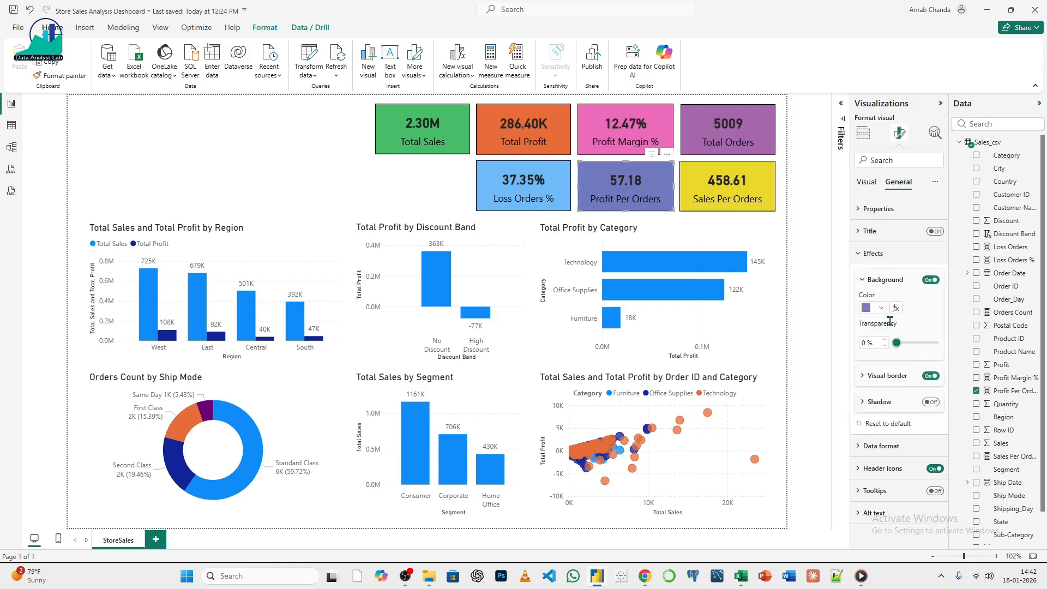
pyautogui.click(880, 309)
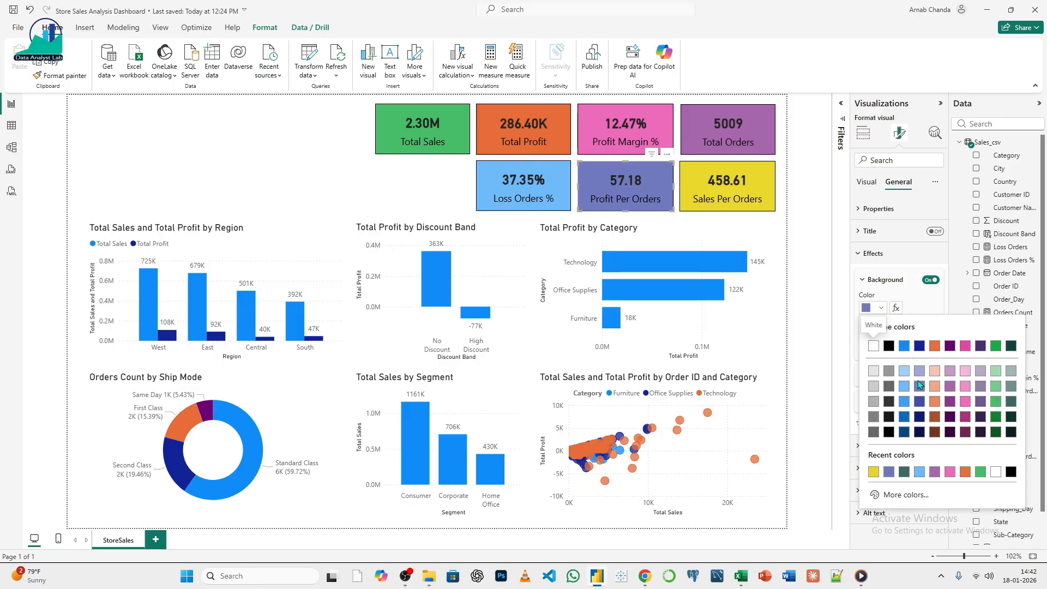
pyautogui.click(919, 374)
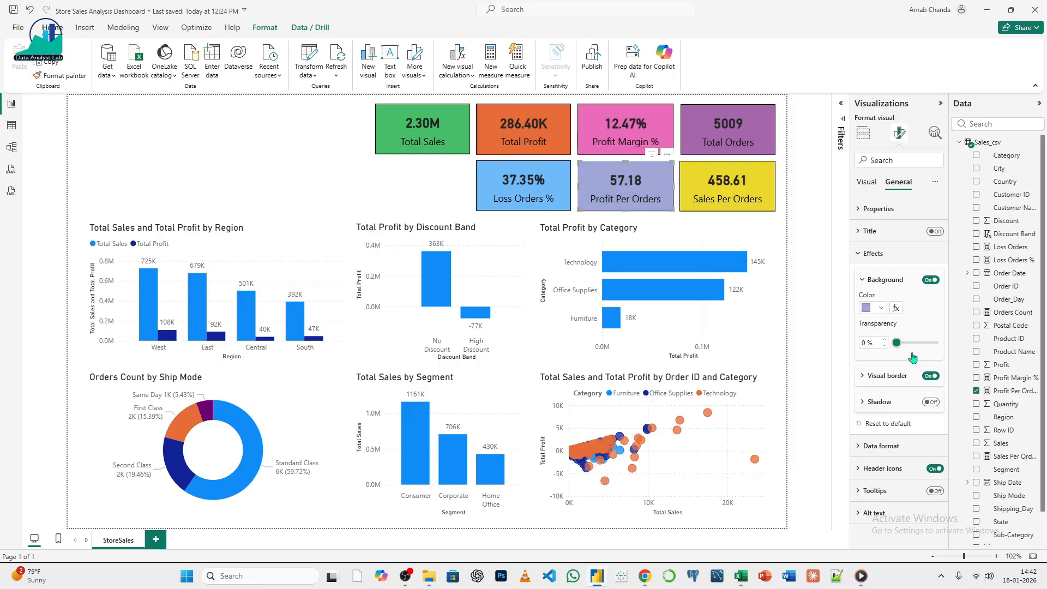
pyautogui.click(883, 309)
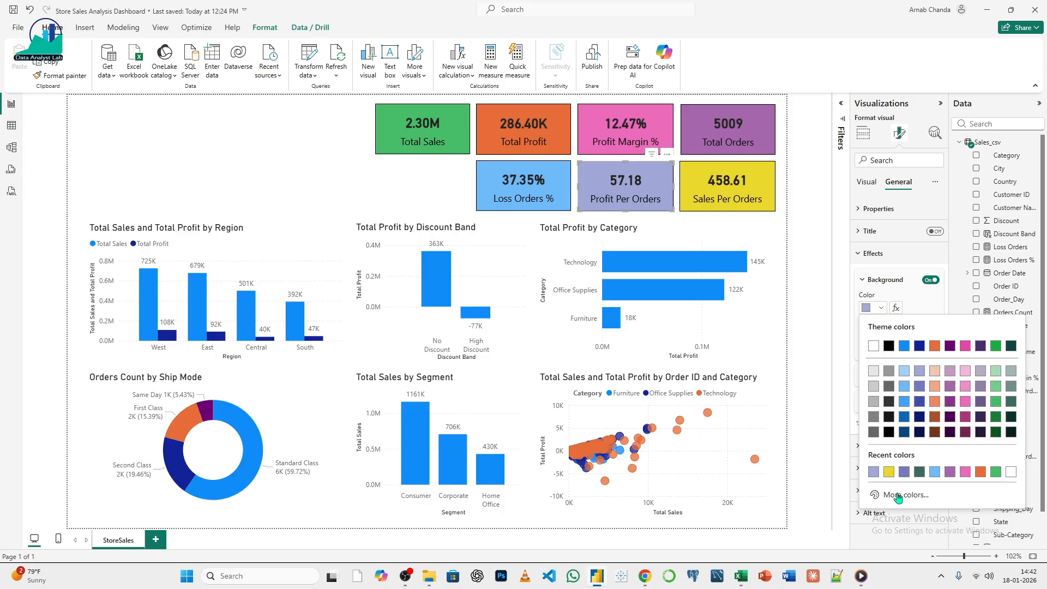
pyautogui.click(921, 387)
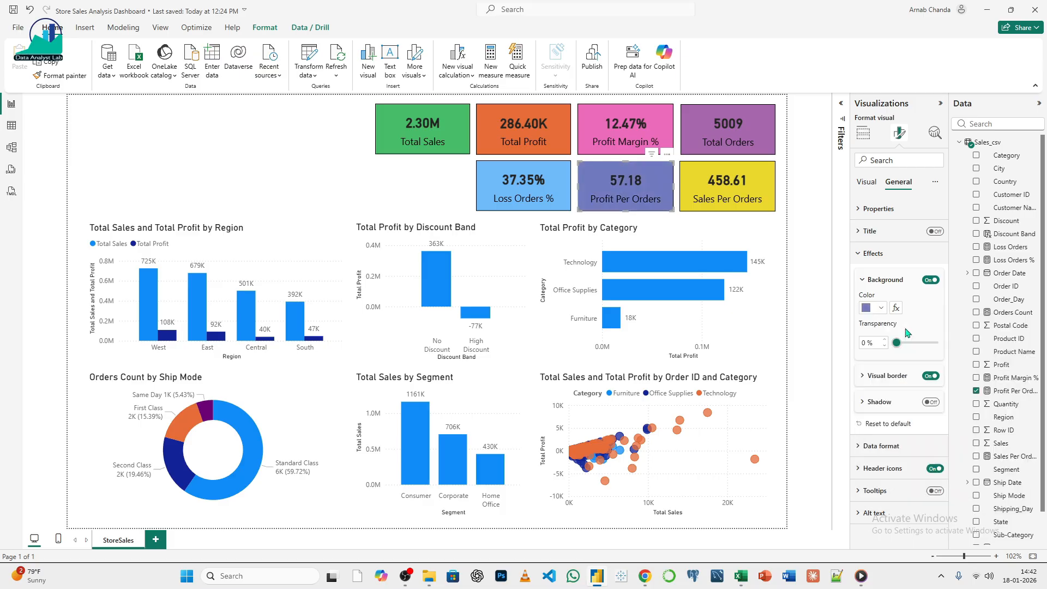
# - Set the Profit Per Orders card's background transparency to 9%
pyautogui.moveTo(896, 343); pyautogui.dragTo(902, 343)
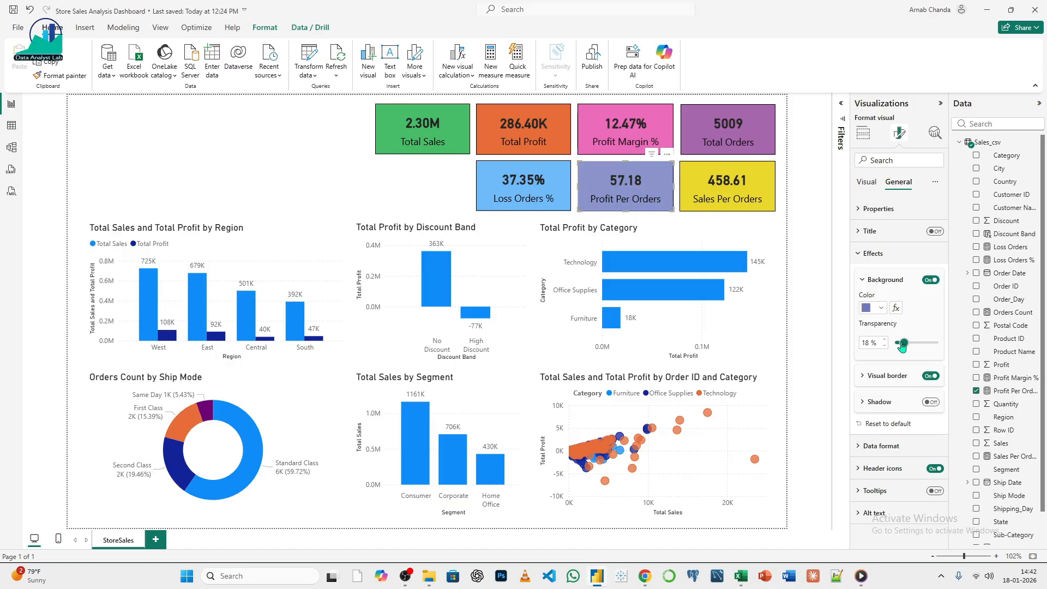
pyautogui.moveTo(903, 345); pyautogui.dragTo(900, 345)
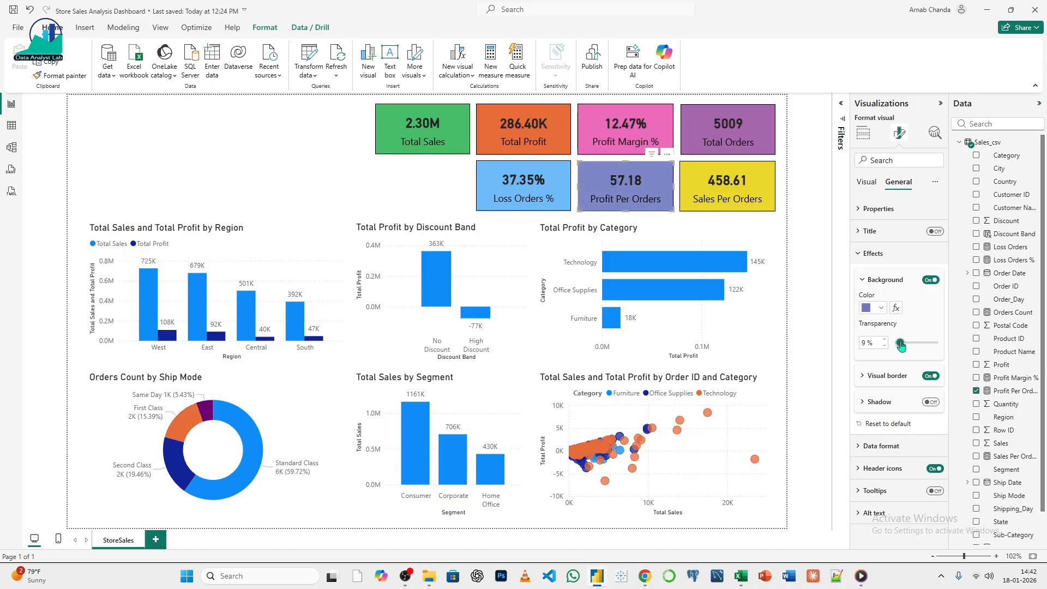
pyautogui.click(343, 189)
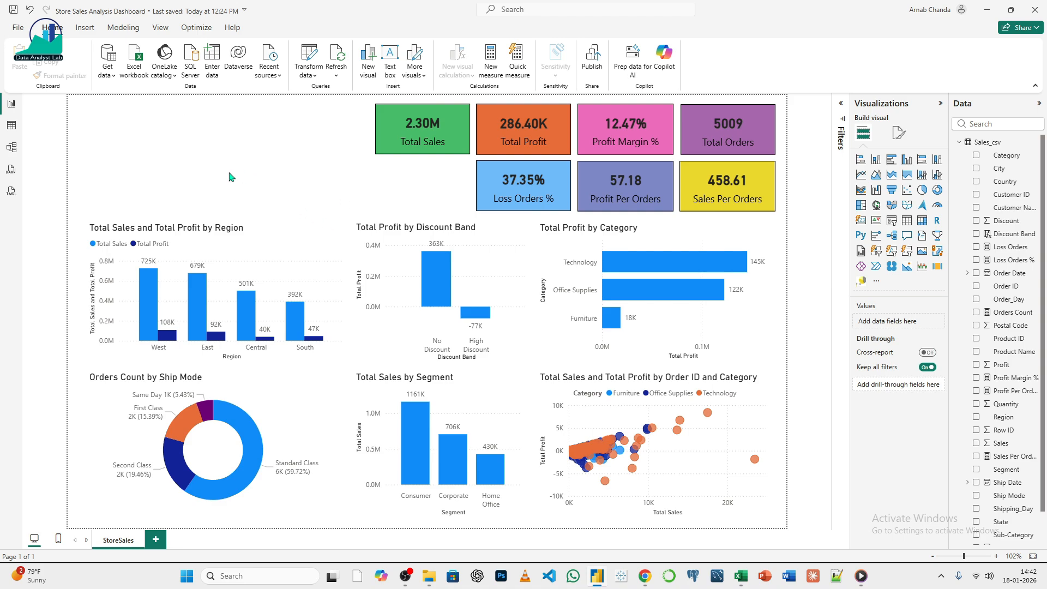
# - Make the X-axis labels of the Total Sales and Total Profit by Region chart black at font size 10
pyautogui.click(261, 251)
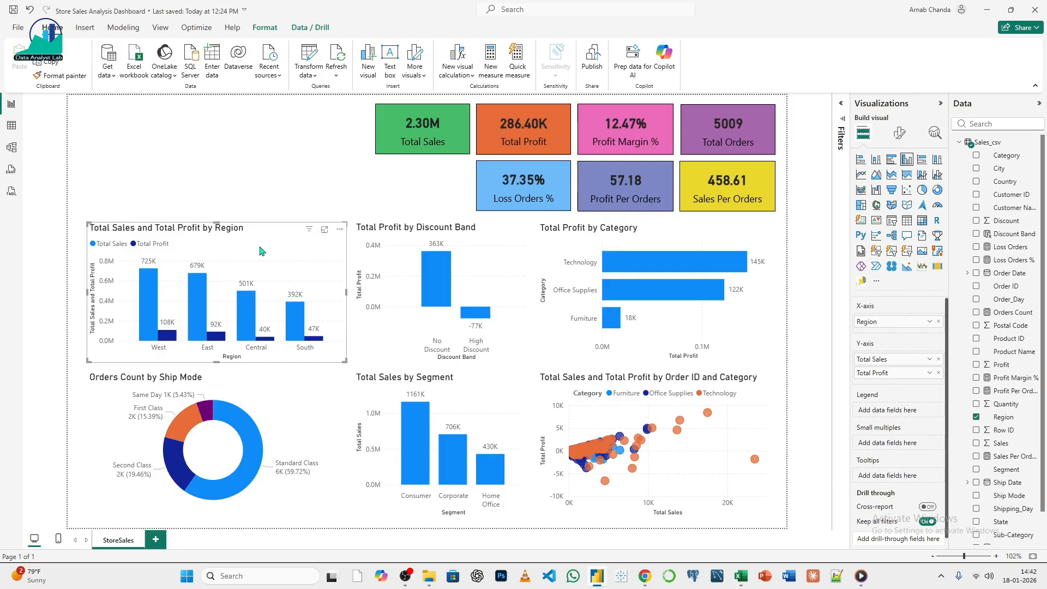
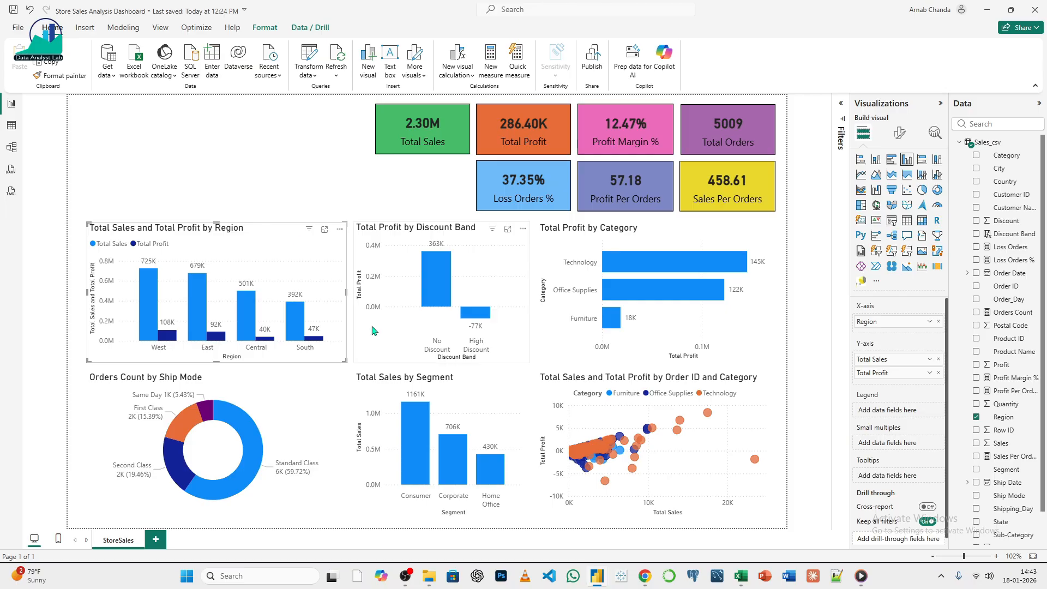
pyautogui.click(899, 133)
pyautogui.click(880, 210)
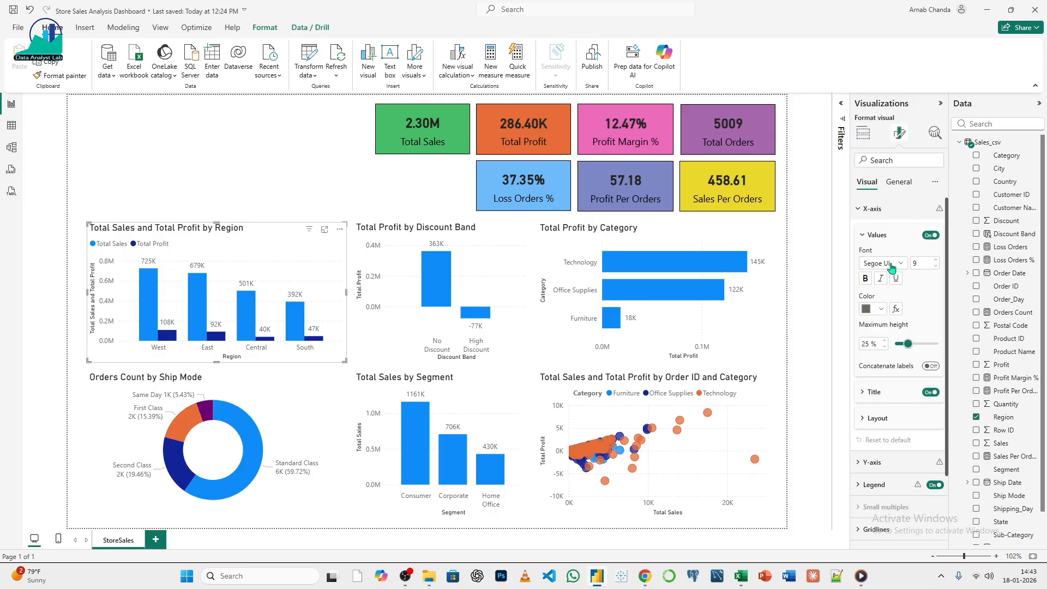
pyautogui.click(881, 309)
pyautogui.click(888, 348)
pyautogui.click(937, 261)
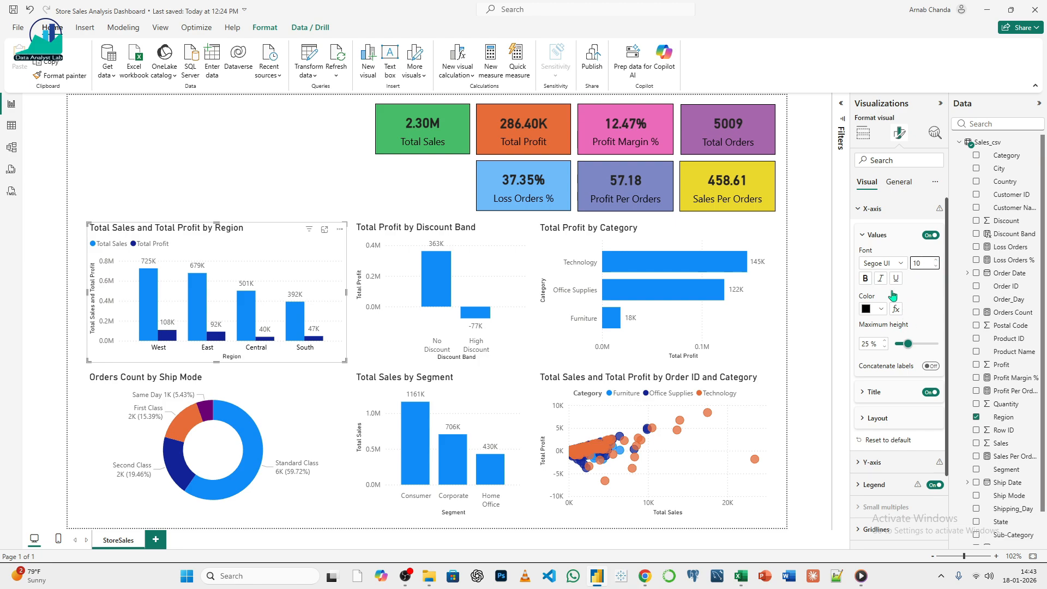
# - Change the region chart's X-axis label font to Calibri and increase the labels' maximum height
pyautogui.click(902, 264)
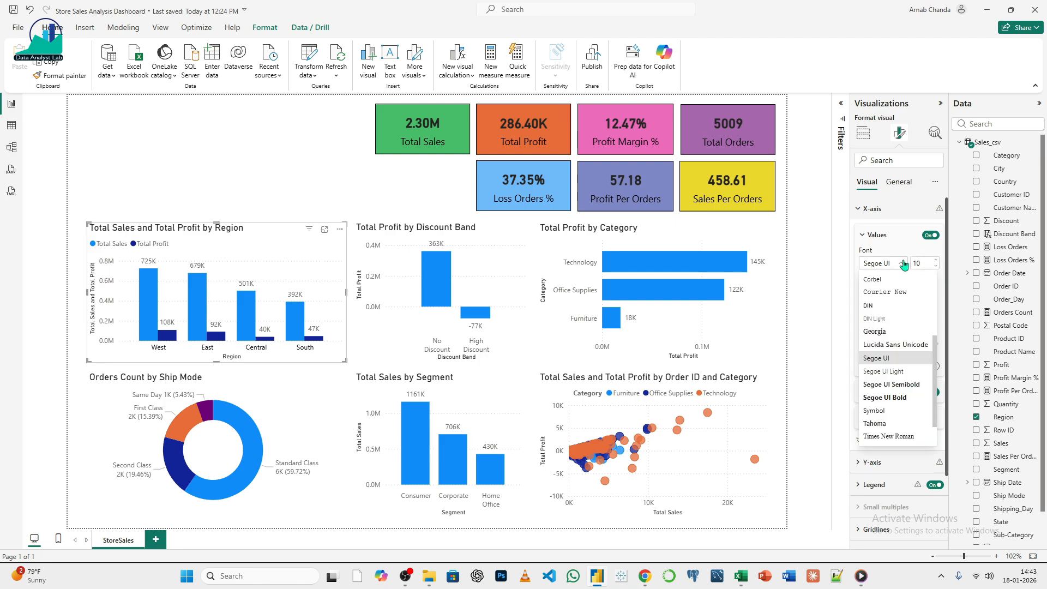
pyautogui.scroll(3, 897, 349)
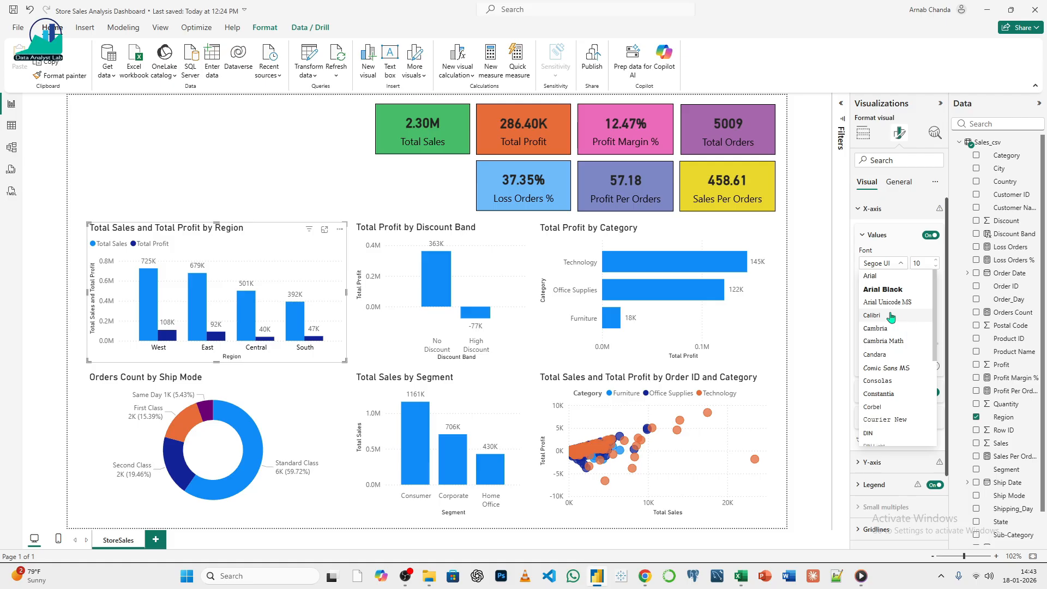
pyautogui.click(889, 315)
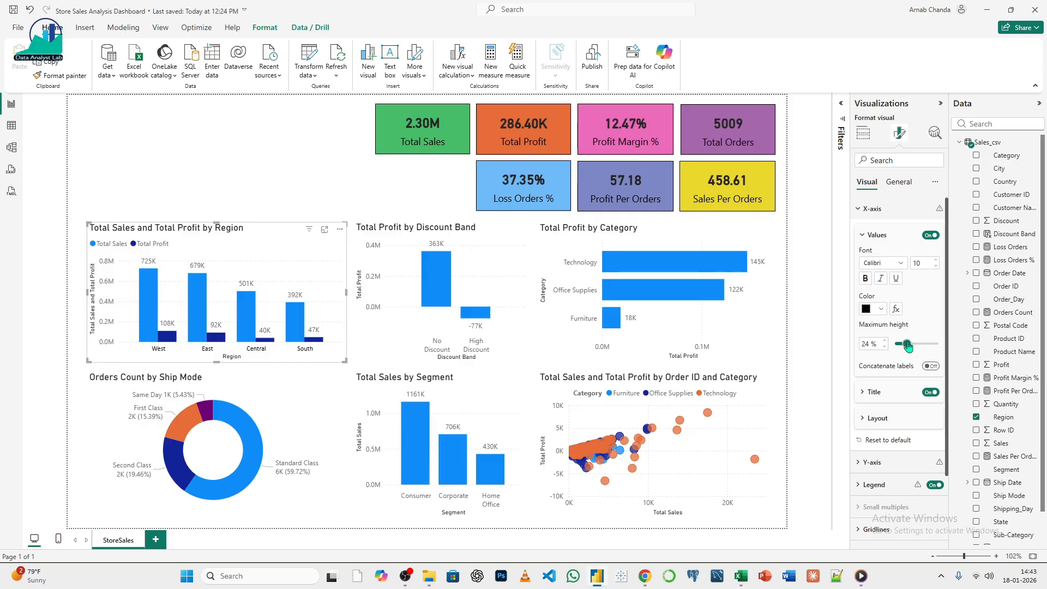
pyautogui.moveTo(907, 347); pyautogui.dragTo(914, 347)
pyautogui.click(865, 210)
# - Make the region chart's Y-axis labels black at font size 10
pyautogui.click(866, 232)
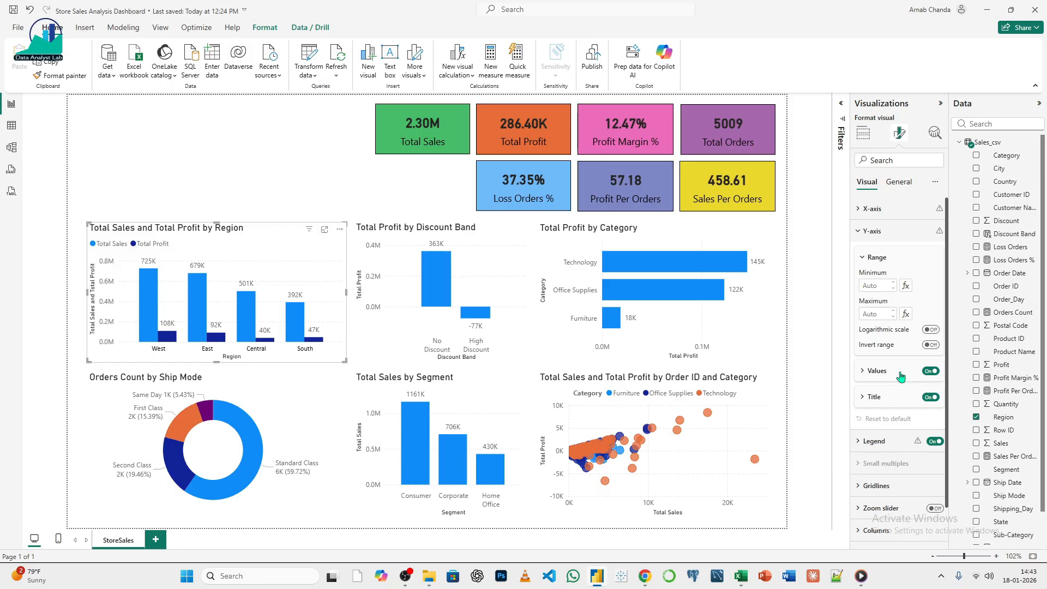
pyautogui.click(882, 450)
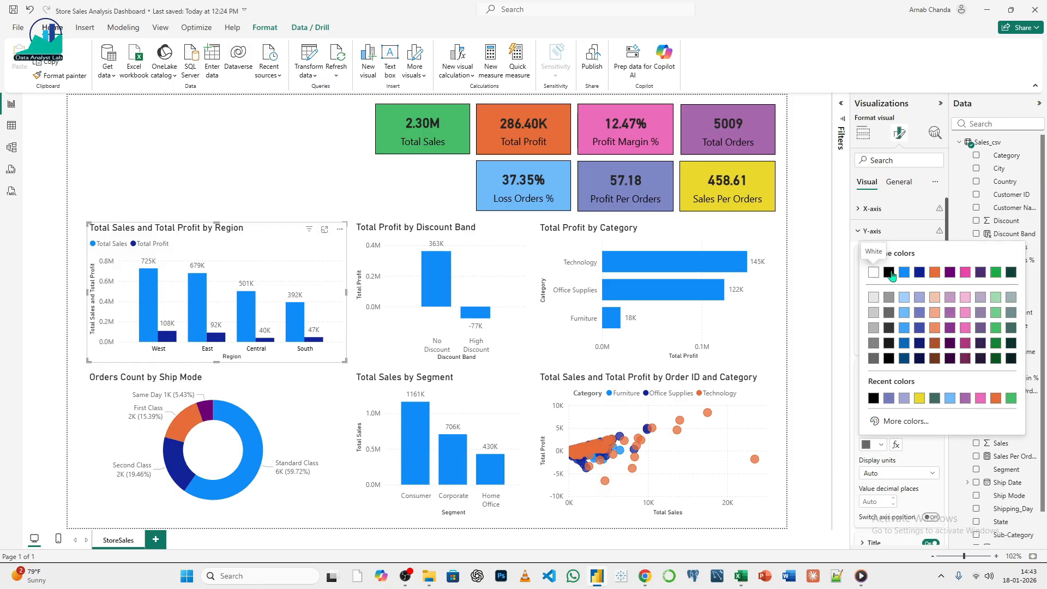
pyautogui.click(893, 274)
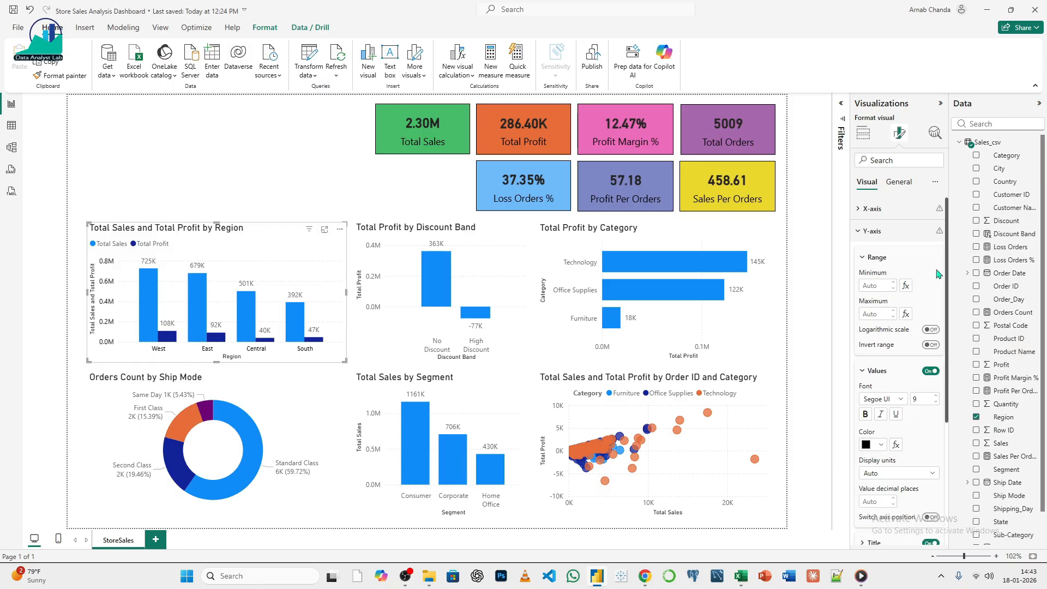
pyautogui.click(935, 396)
pyautogui.scroll(-4, 903, 475)
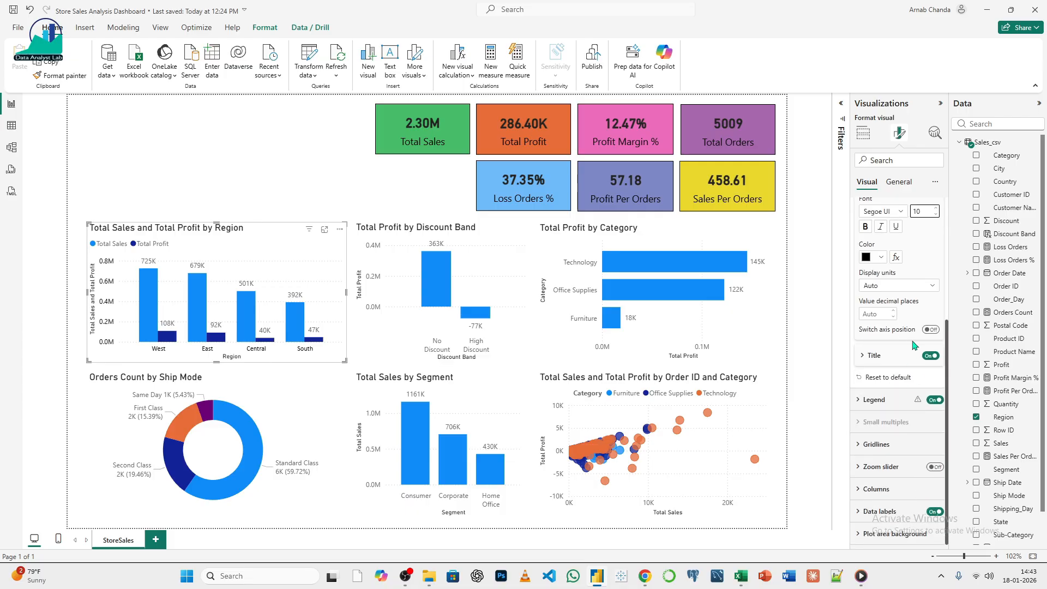
# - Turn off the Y-axis title of the Total Sales and Total Profit by Region chart
pyautogui.click(886, 359)
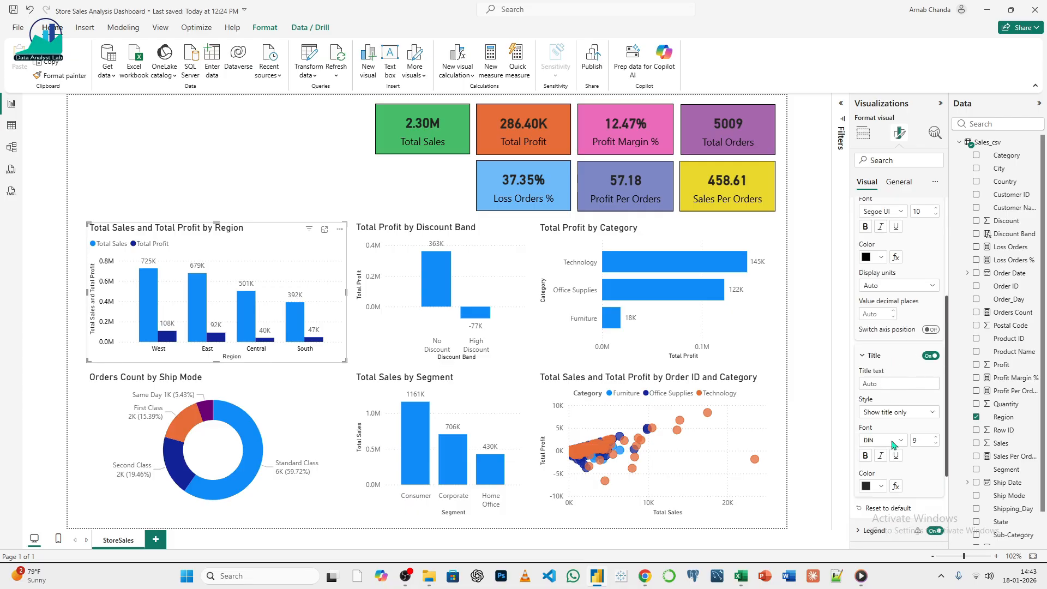
pyautogui.click(930, 356)
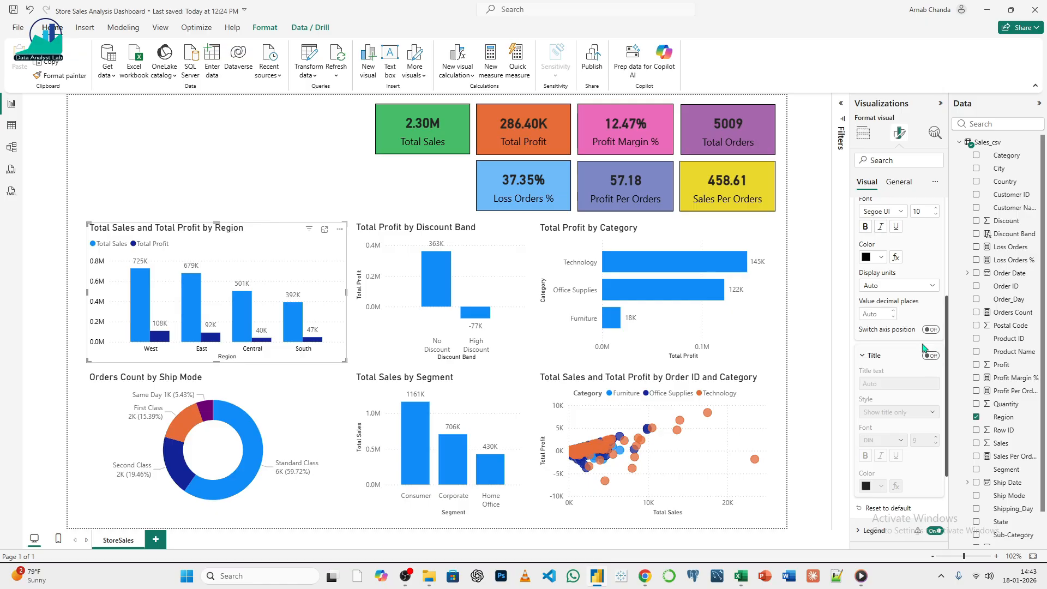
pyautogui.scroll(4, 867, 258)
pyautogui.click(875, 235)
pyautogui.click(874, 234)
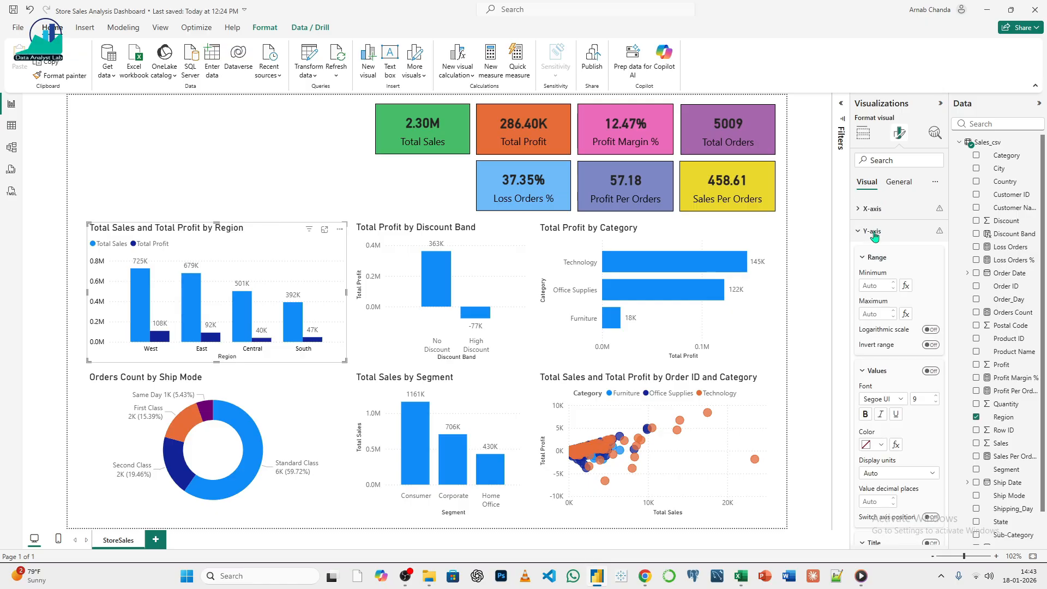
# - Show the Y-axis values of the Total Sales and Total Profit by Region chart in thousands
pyautogui.click(930, 370)
pyautogui.scroll(-3, 911, 413)
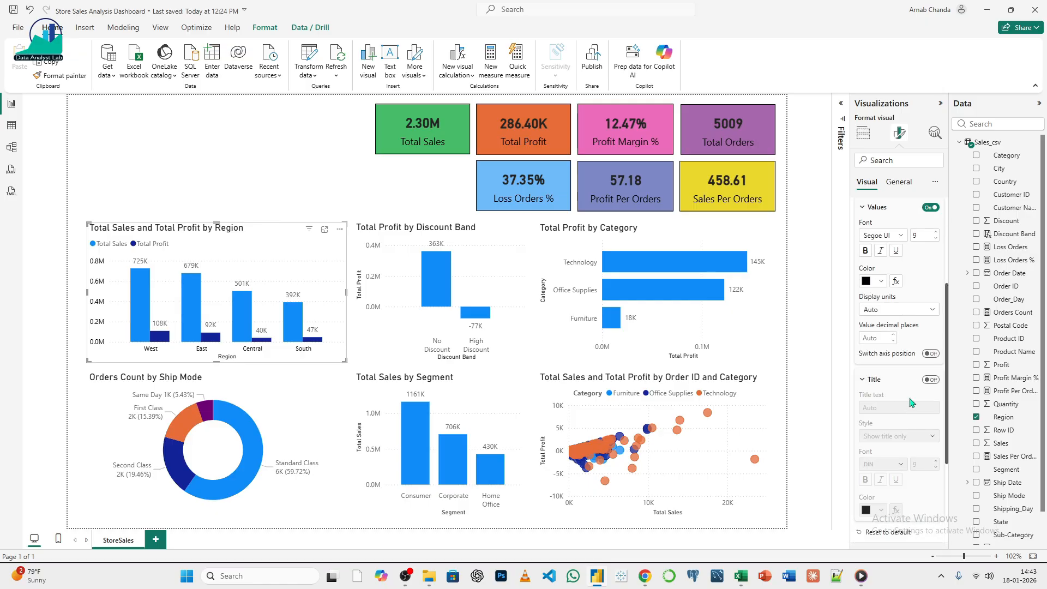
pyautogui.click(926, 310)
pyautogui.click(879, 350)
pyautogui.scroll(3, 895, 259)
pyautogui.click(856, 234)
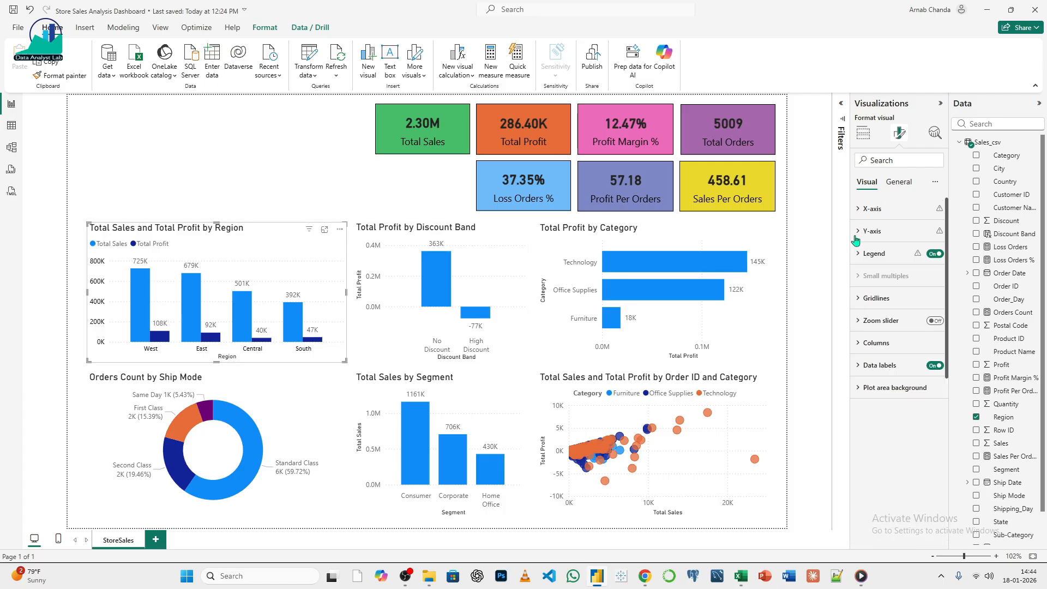
# - Turn off the region chart's horizontal gridlines and make its data label values black
pyautogui.click(877, 297)
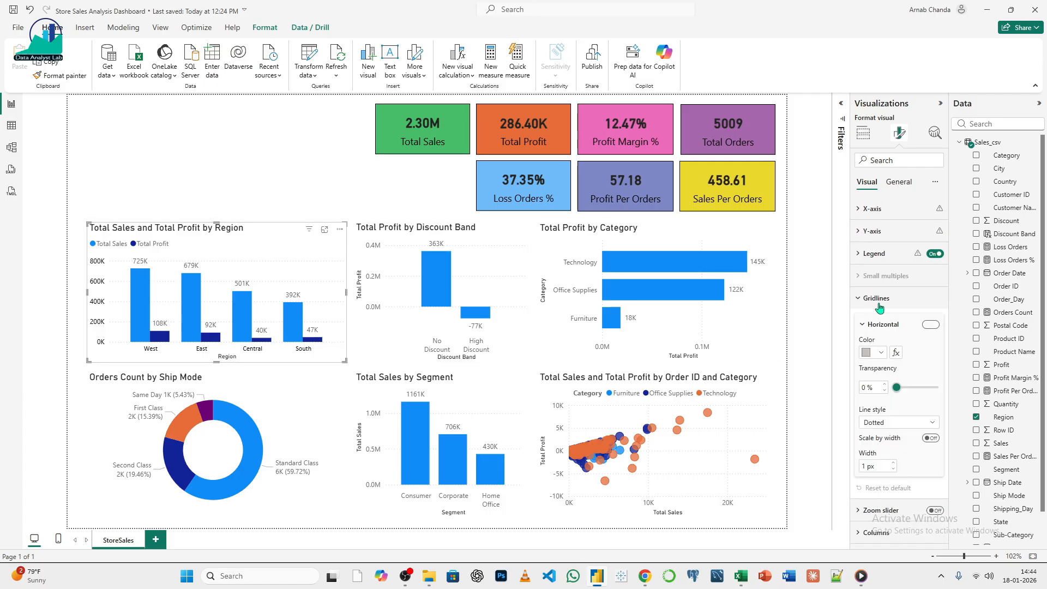
pyautogui.click(928, 325)
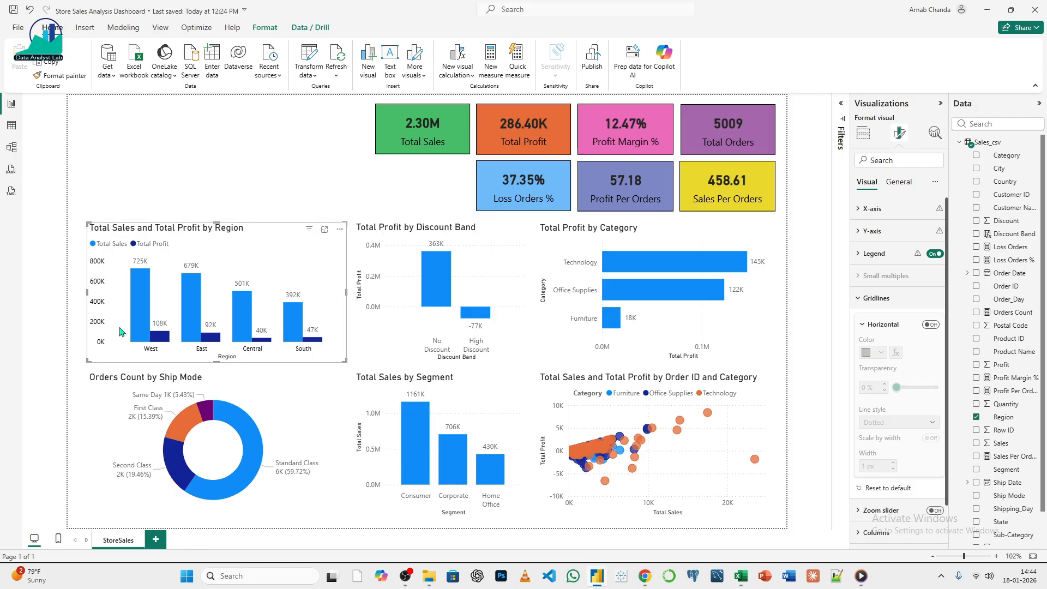
pyautogui.scroll(-1, 916, 476)
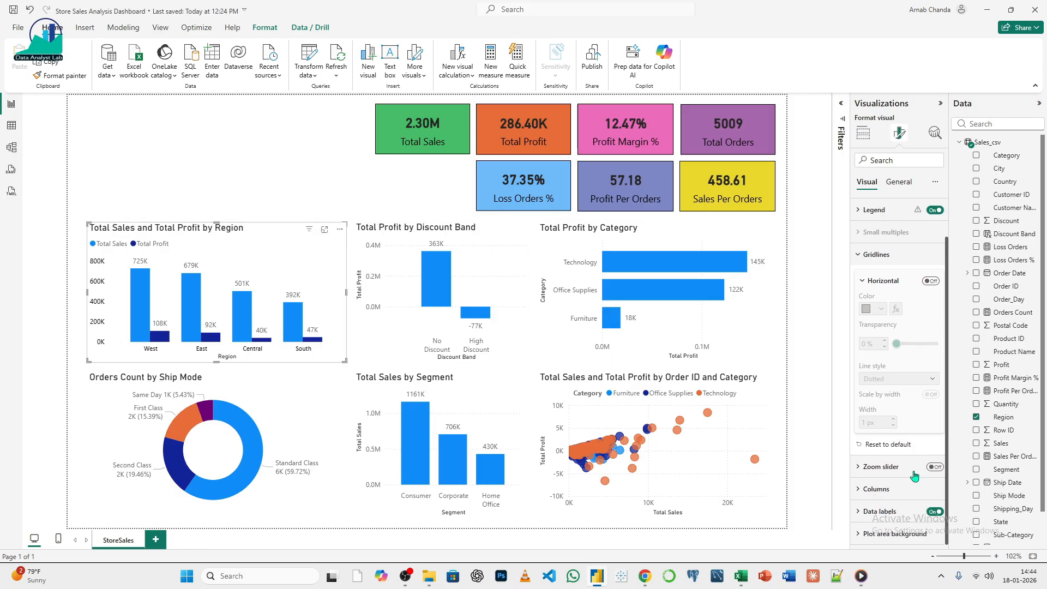
pyautogui.click(882, 511)
pyautogui.scroll(-5, 890, 479)
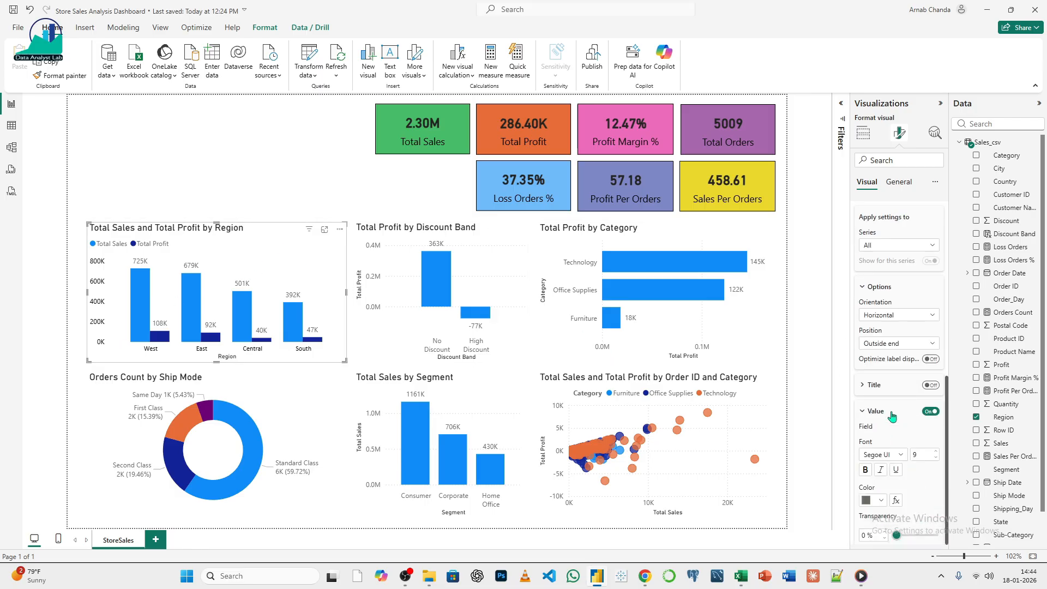
pyautogui.click(880, 521)
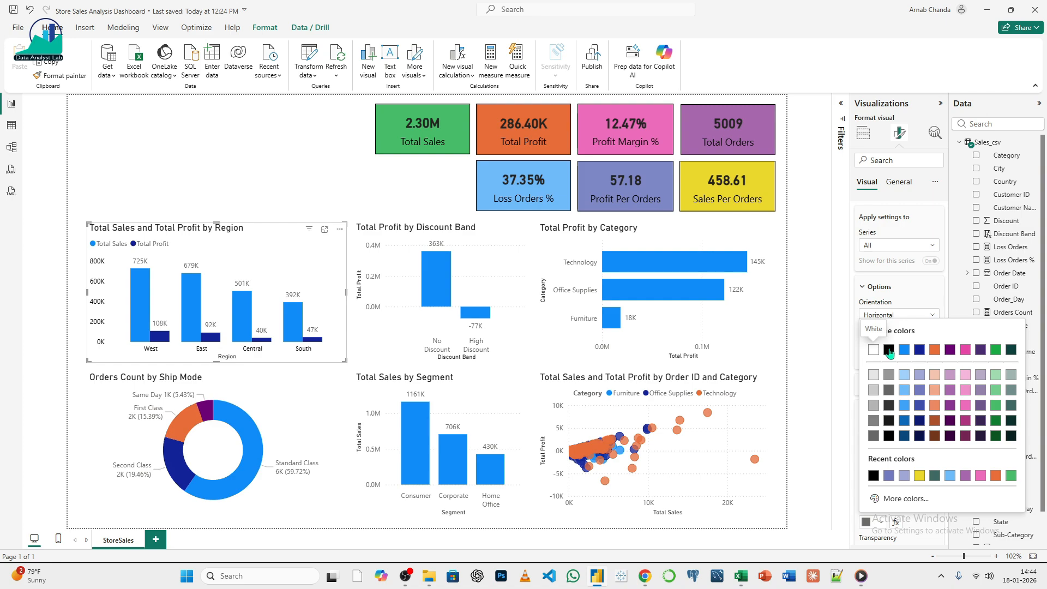
pyautogui.click(889, 350)
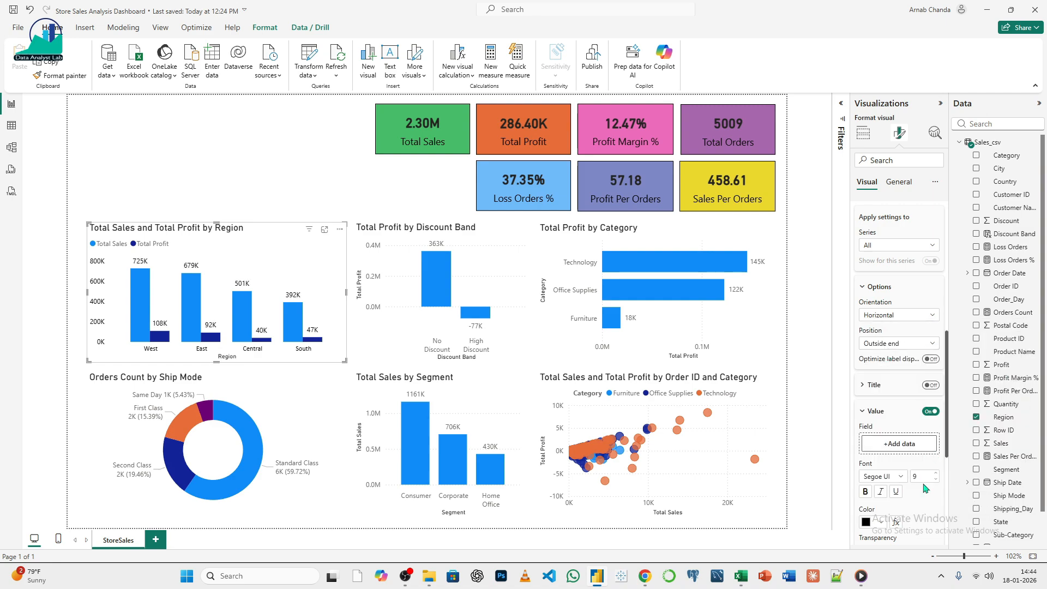
# - Position the region chart's legend at Top center and make the legend text black
pyautogui.scroll(5, 893, 254)
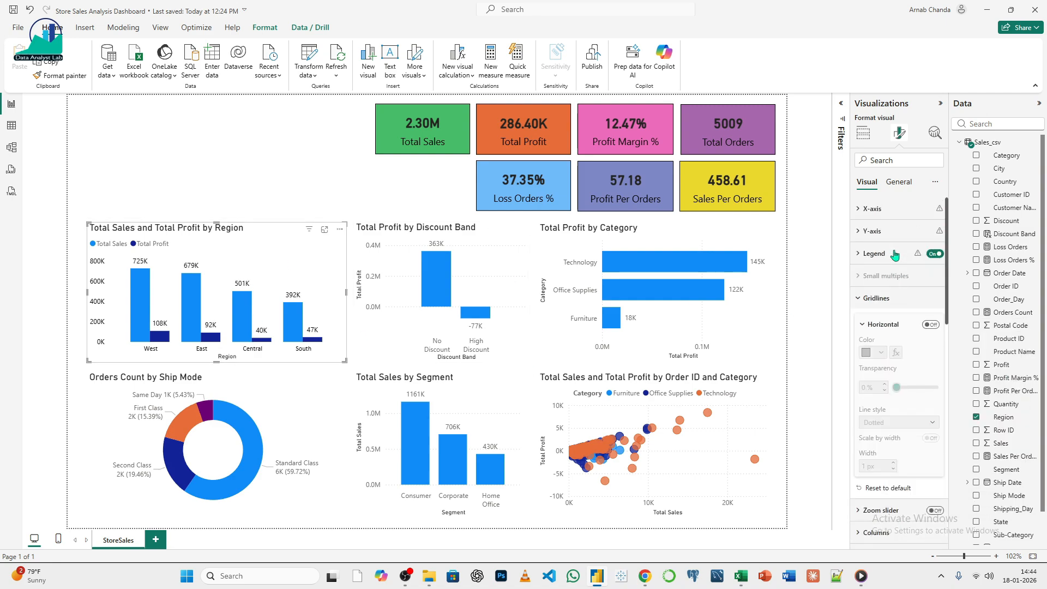
pyautogui.click(872, 252)
pyautogui.click(906, 309)
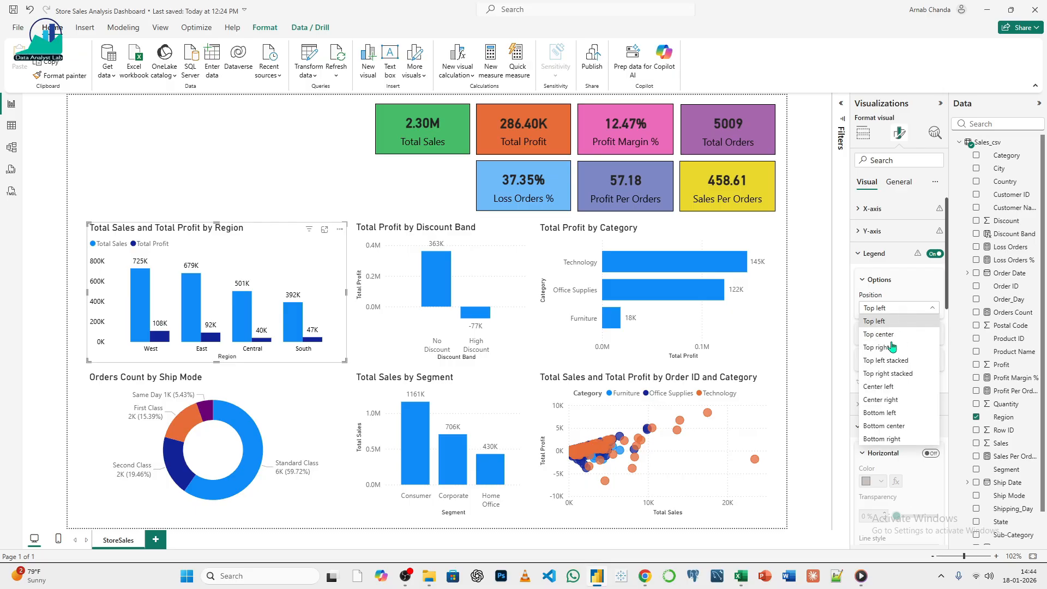
pyautogui.click(886, 335)
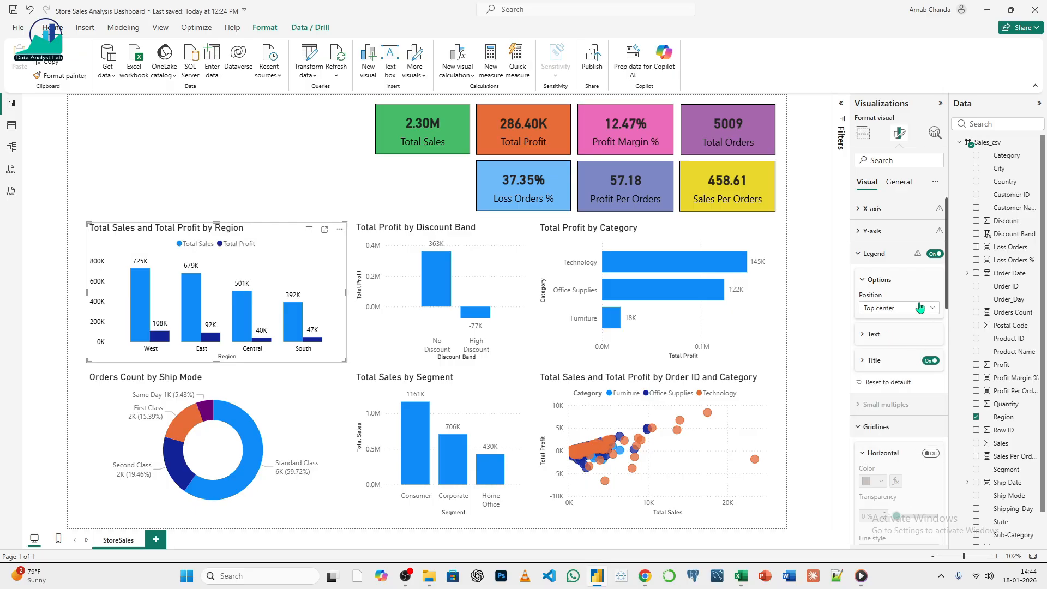
pyautogui.click(894, 334)
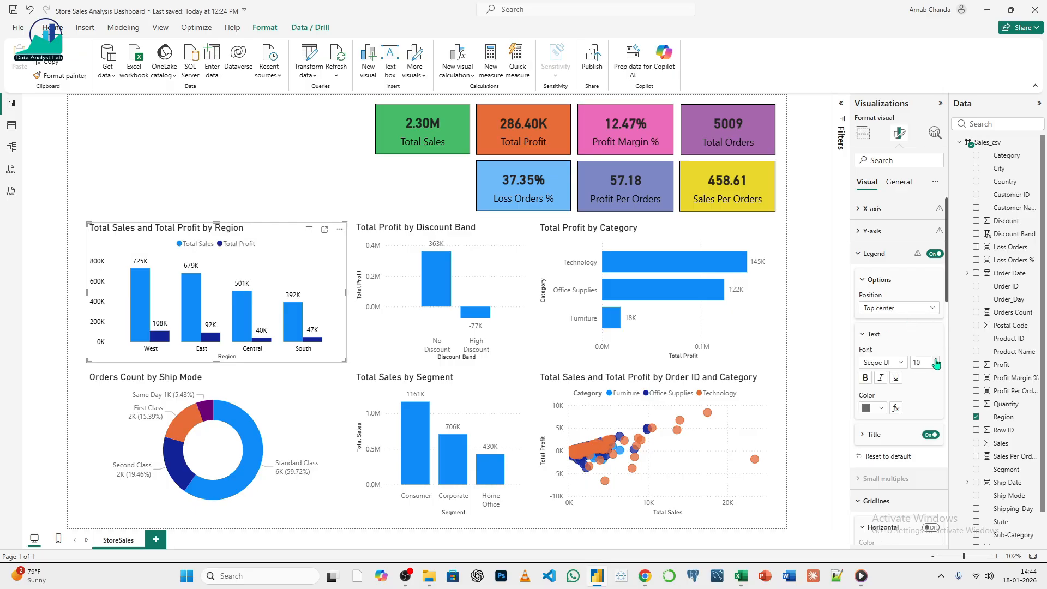
pyautogui.click(881, 409)
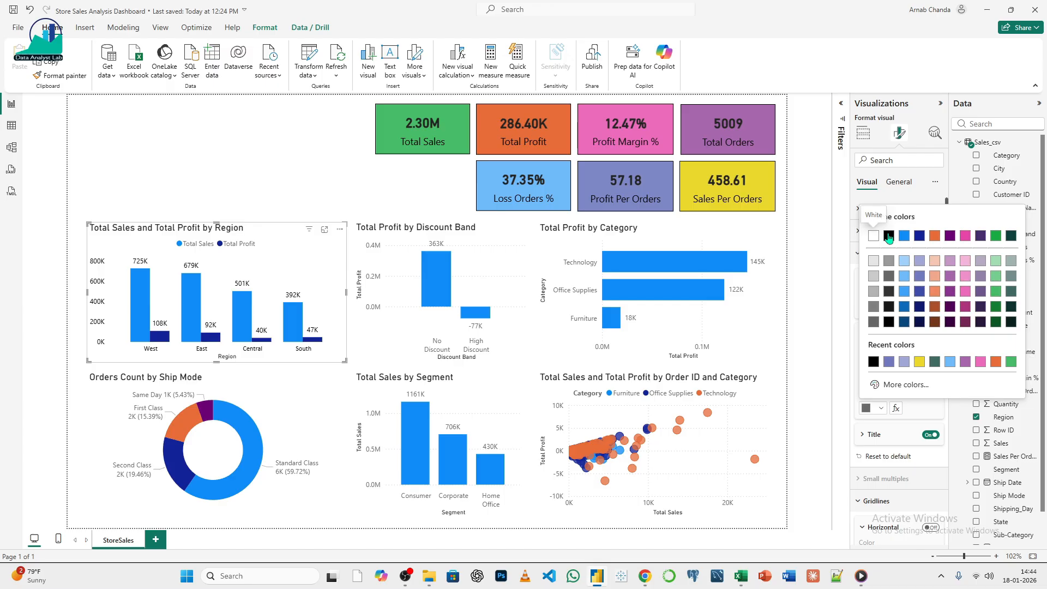
pyautogui.click(889, 235)
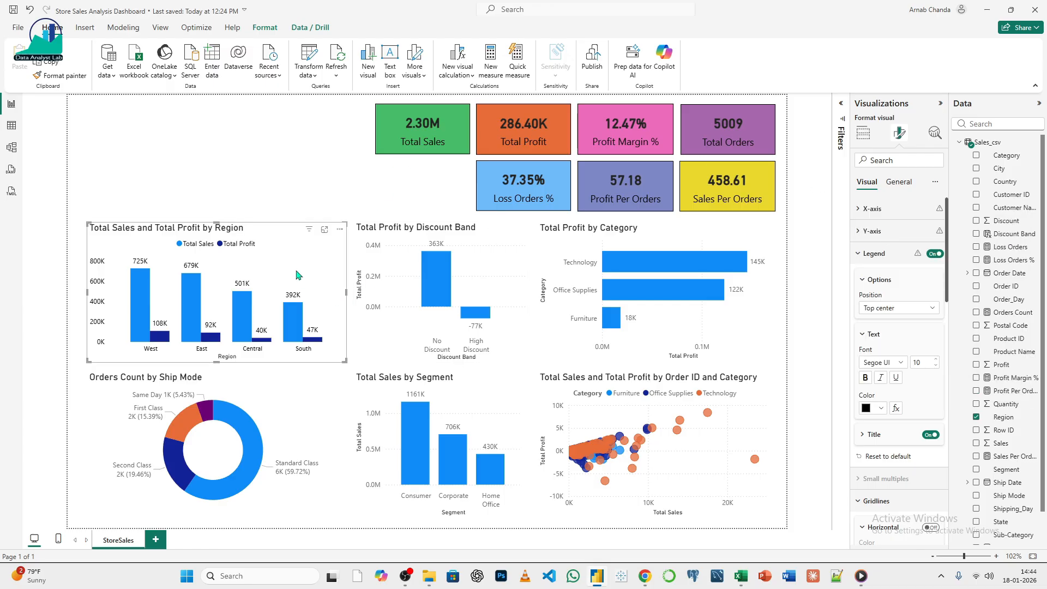
# - Turn off the region chart's X-axis title and centre the chart title horizontally
pyautogui.click(898, 211)
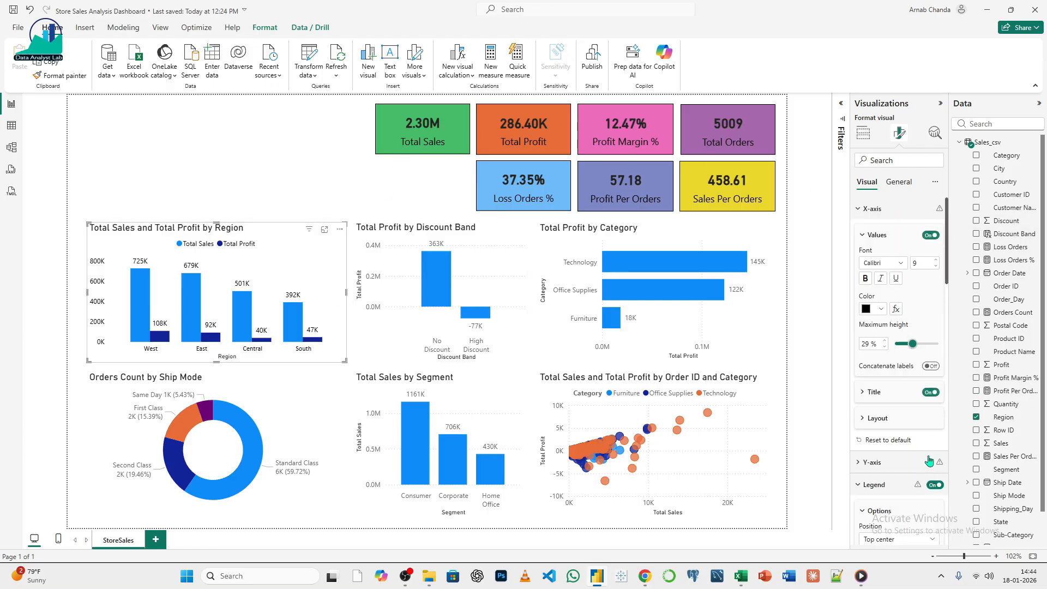
pyautogui.click(930, 394)
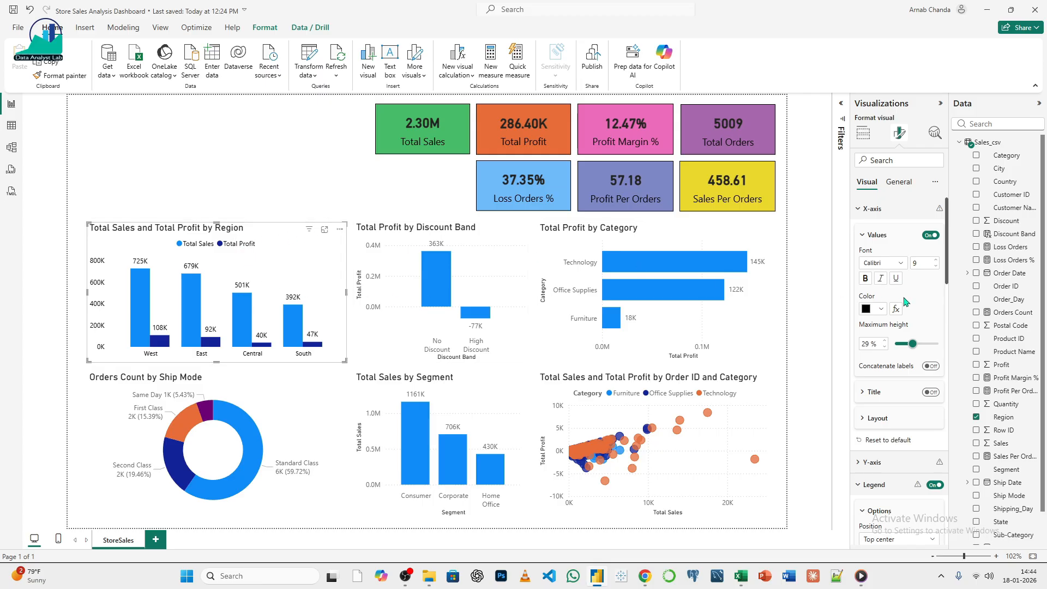
pyautogui.click(898, 181)
pyautogui.click(879, 232)
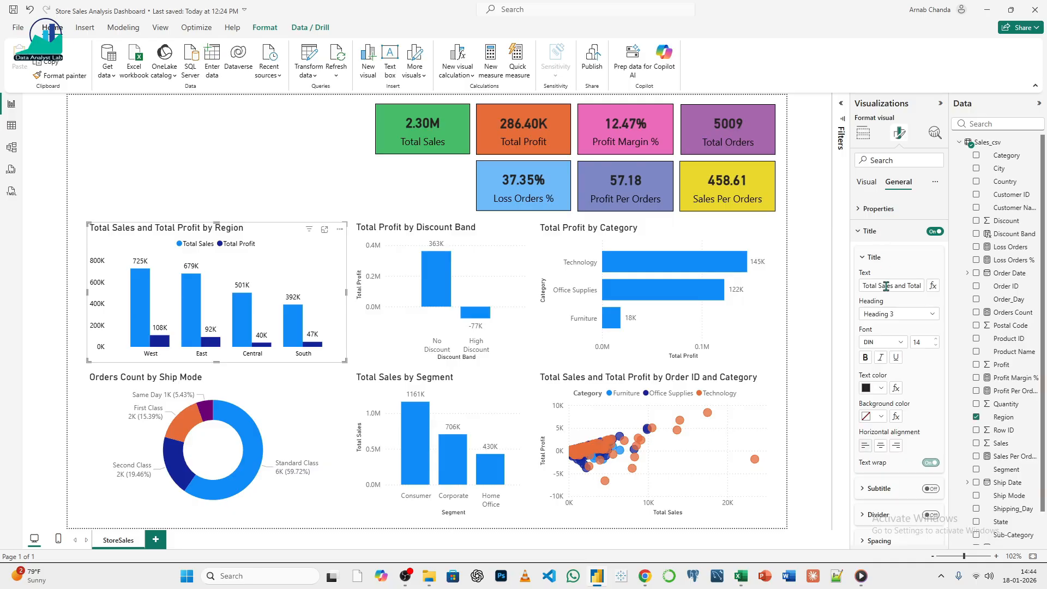
pyautogui.click(880, 447)
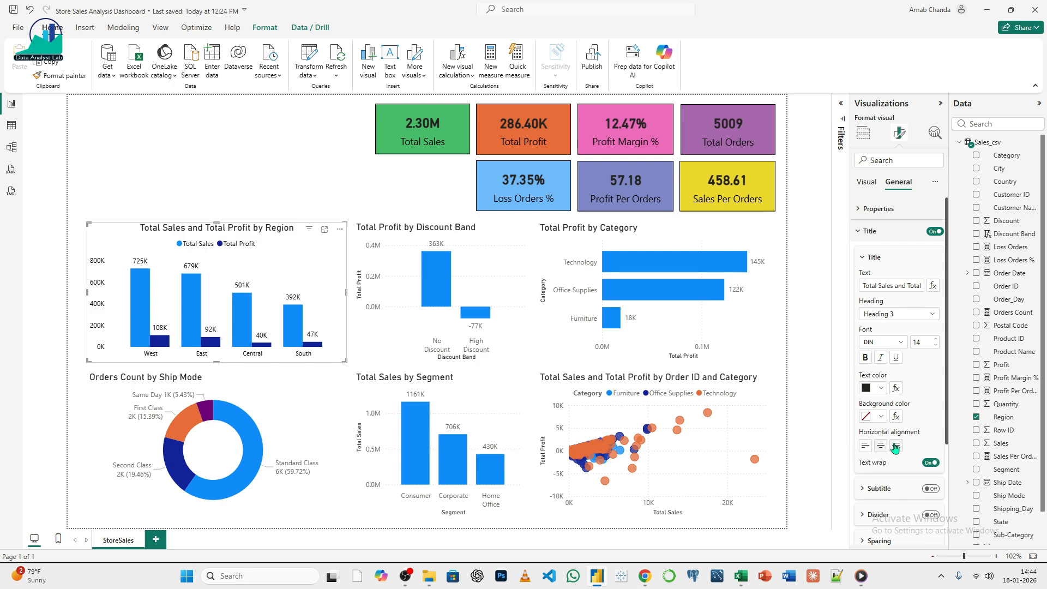
pyautogui.click(896, 446)
pyautogui.click(880, 446)
# - Try dark blue and then green as the text colour of the region chart's title
pyautogui.click(881, 389)
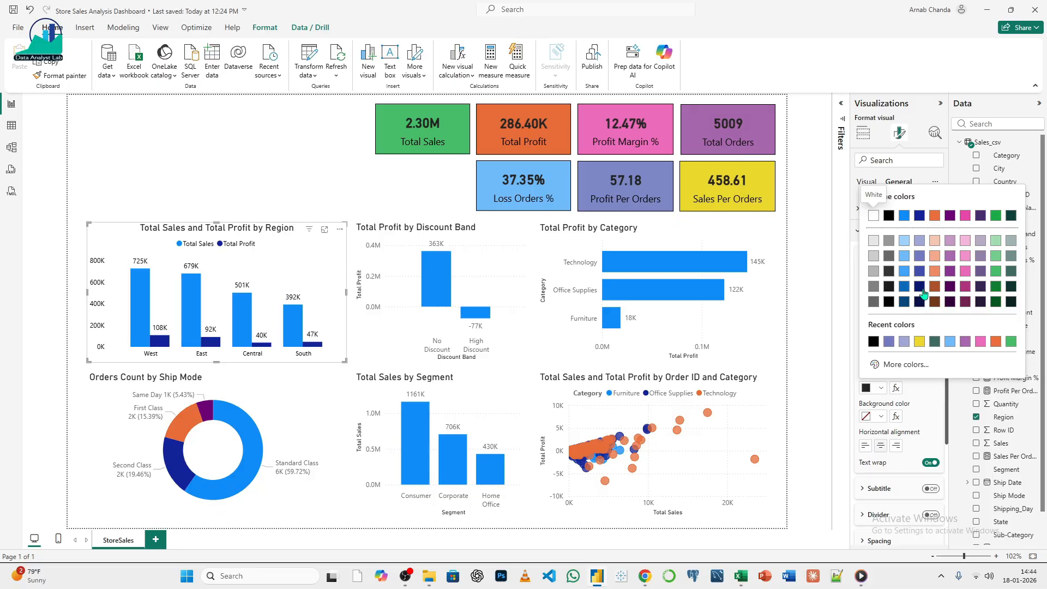
pyautogui.click(919, 291)
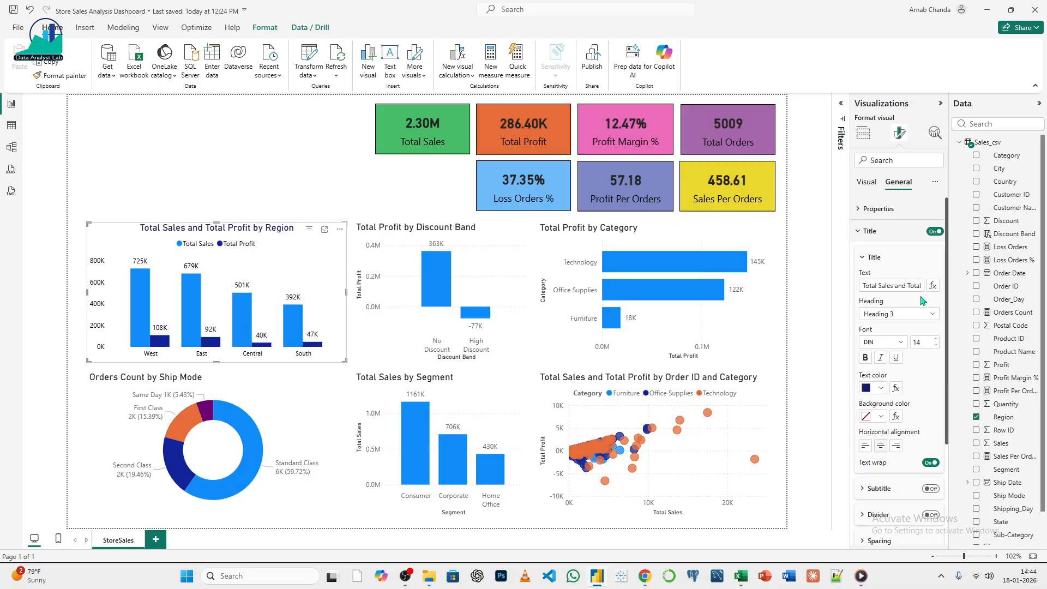
pyautogui.click(881, 389)
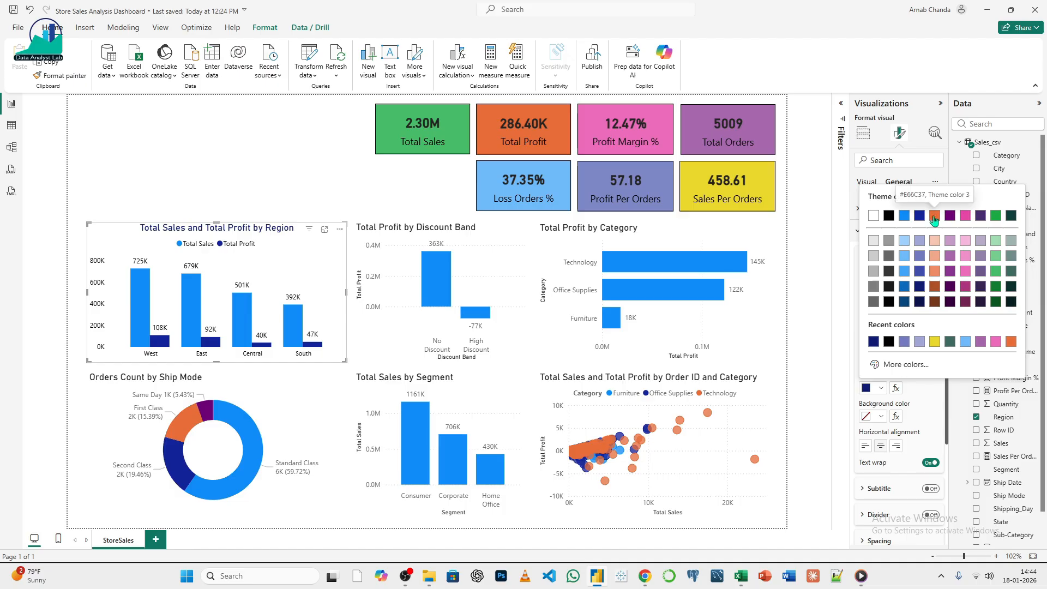
pyautogui.click(996, 285)
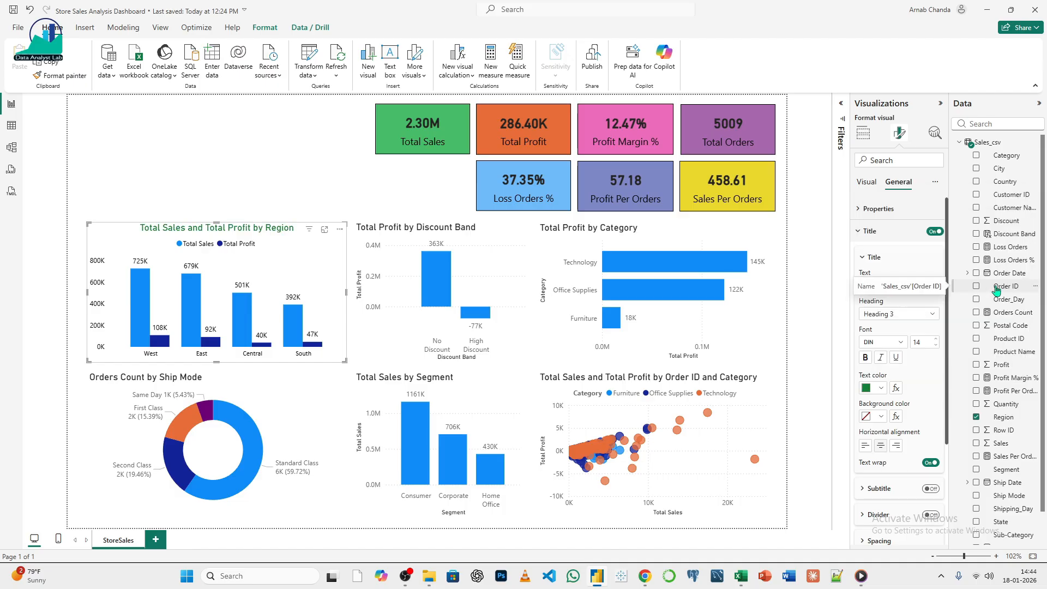
# - Make the region chart's title text very dark green at font size 15
pyautogui.click(880, 387)
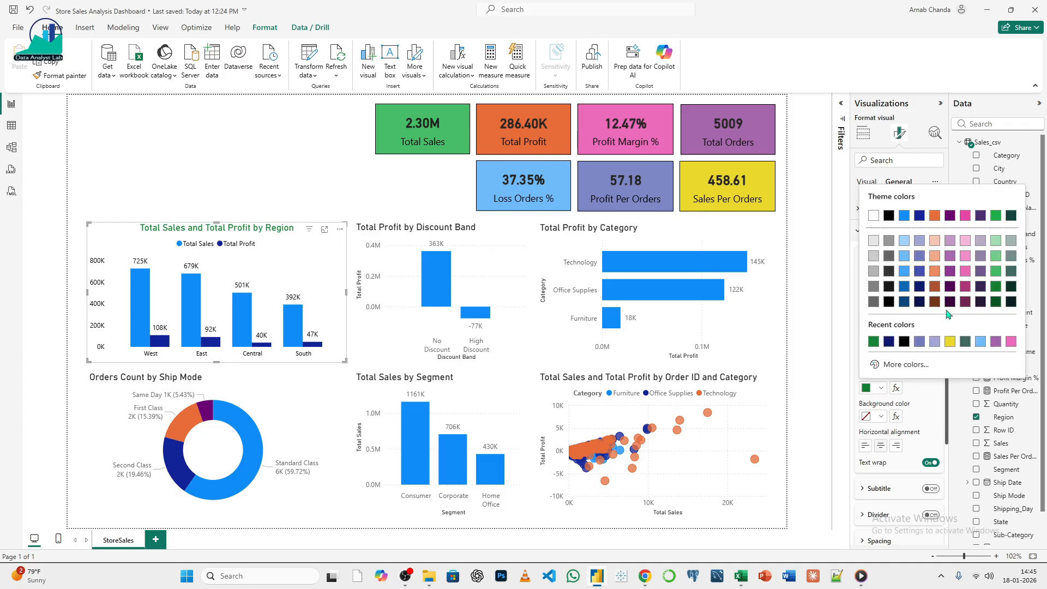
pyautogui.click(1011, 287)
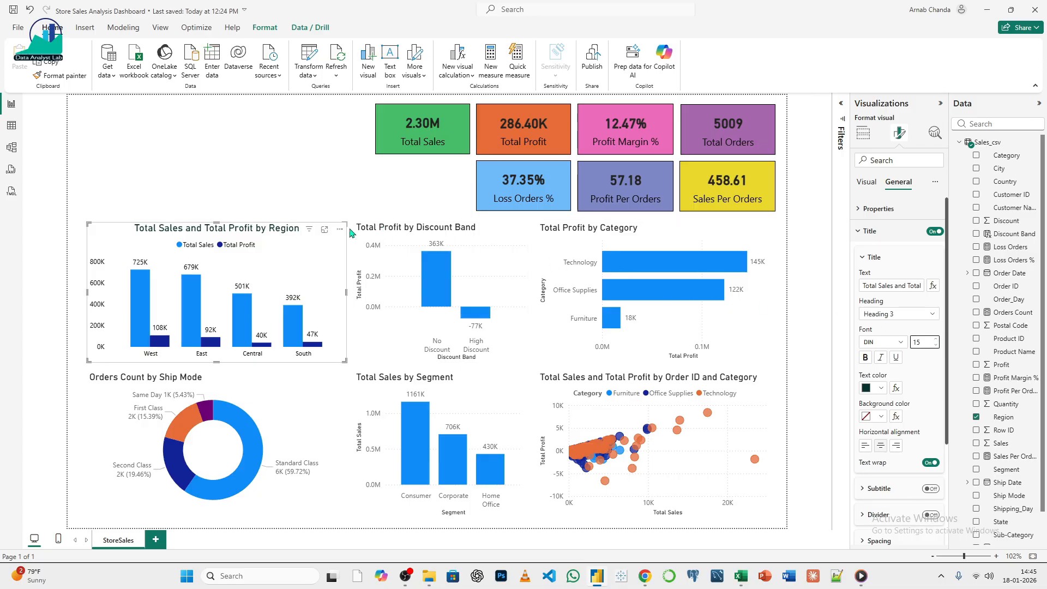
pyautogui.click(249, 188)
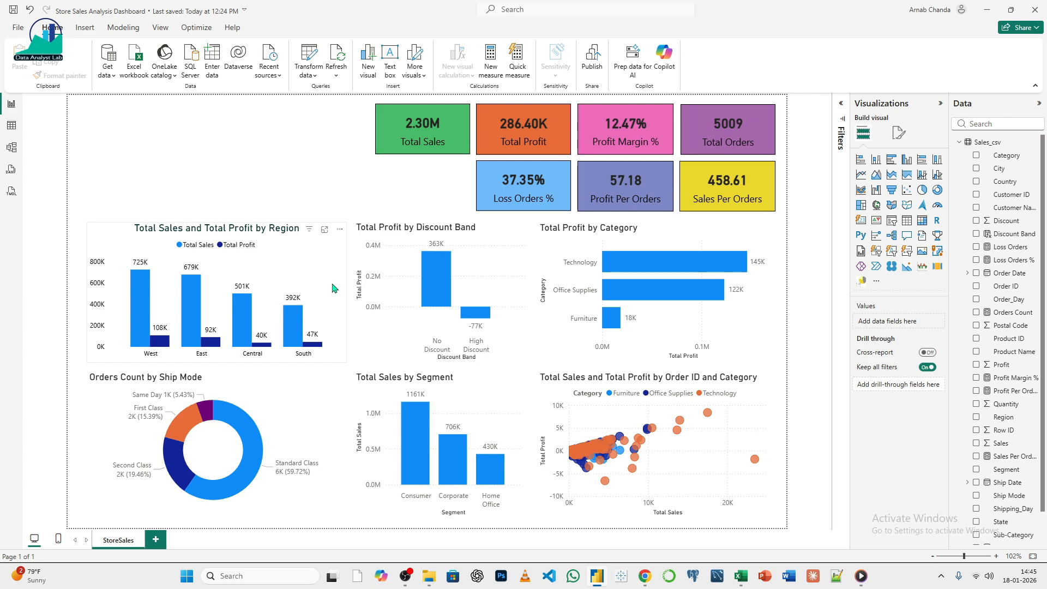
# - Turn off the background of the Total Sales and Total Profit by Region chart
pyautogui.click(343, 282)
pyautogui.click(899, 133)
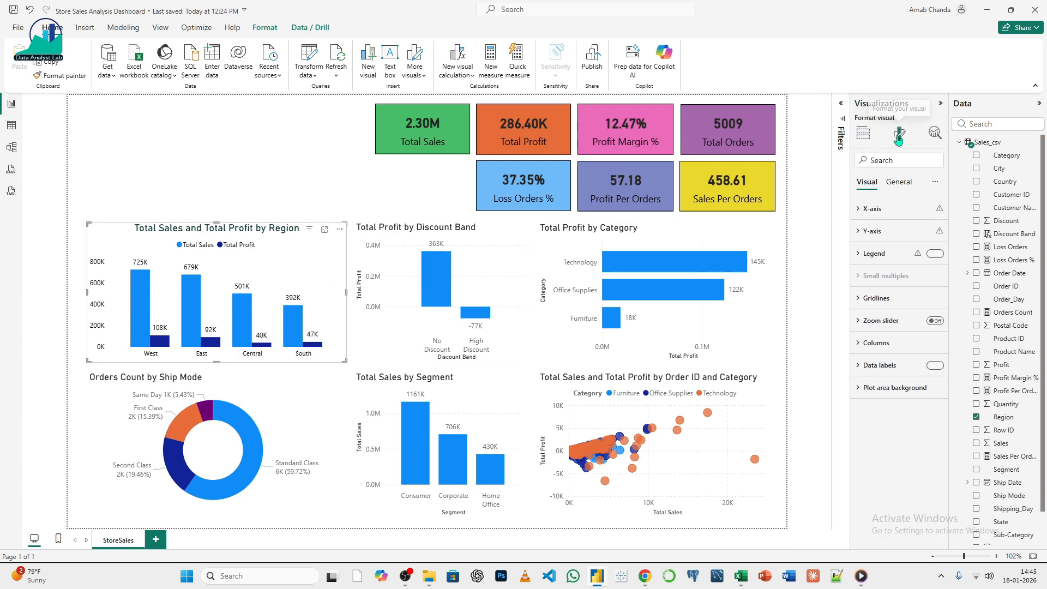
pyautogui.click(897, 182)
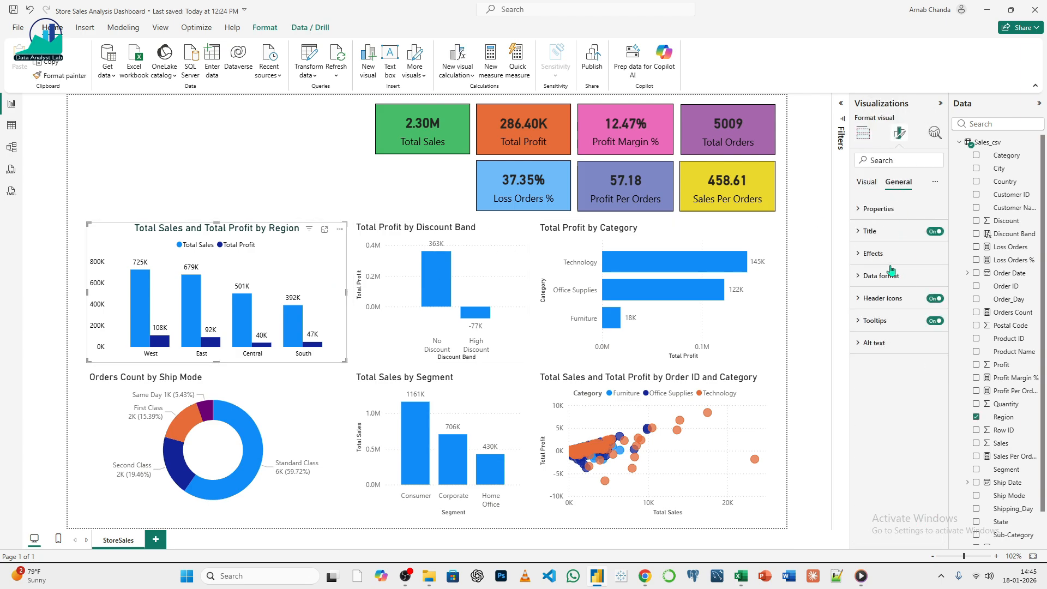
pyautogui.click(883, 256)
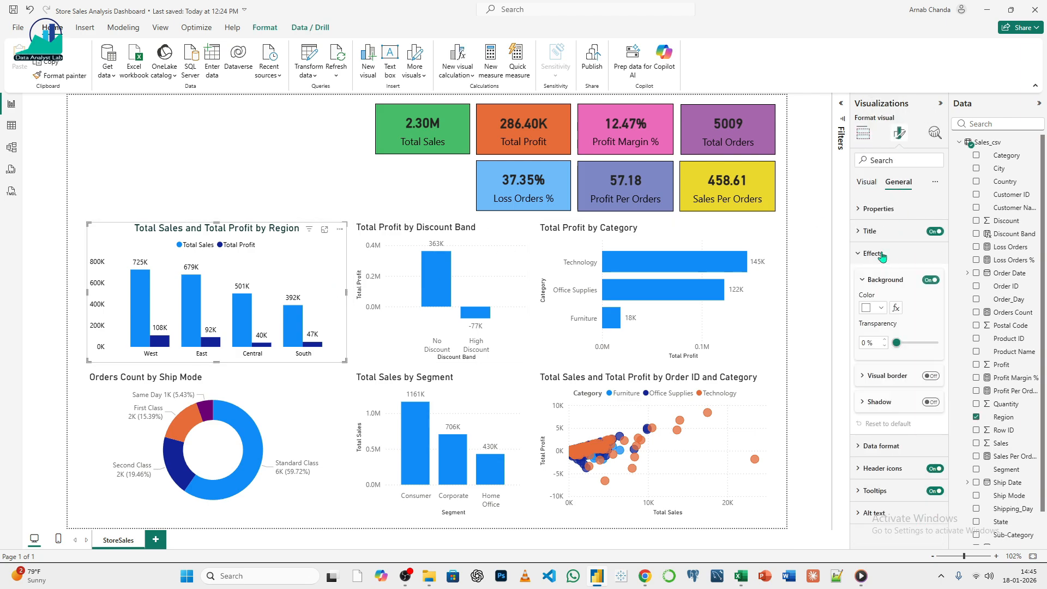
pyautogui.click(929, 281)
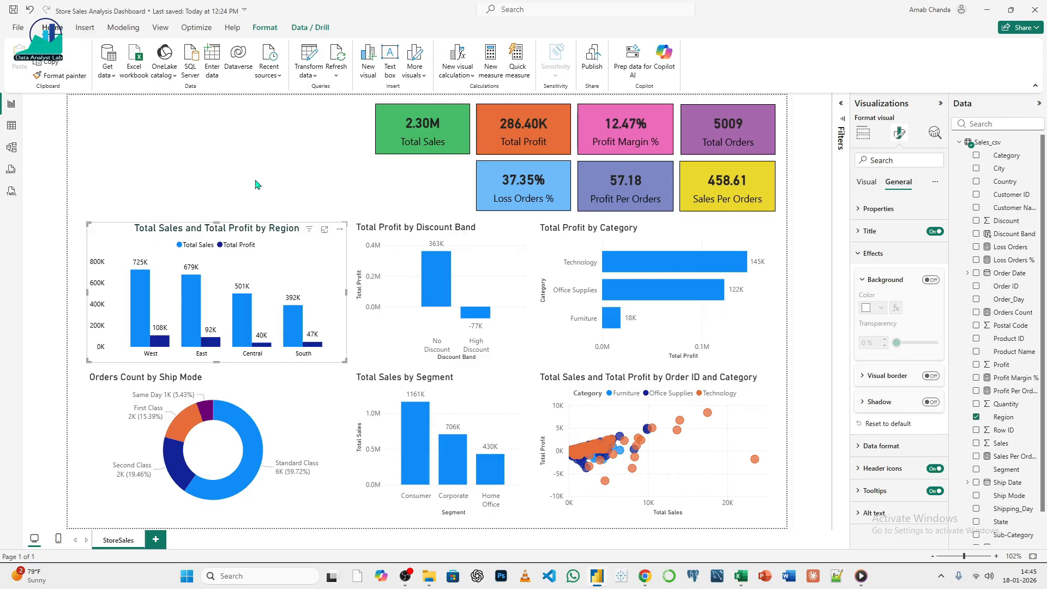
pyautogui.click(187, 176)
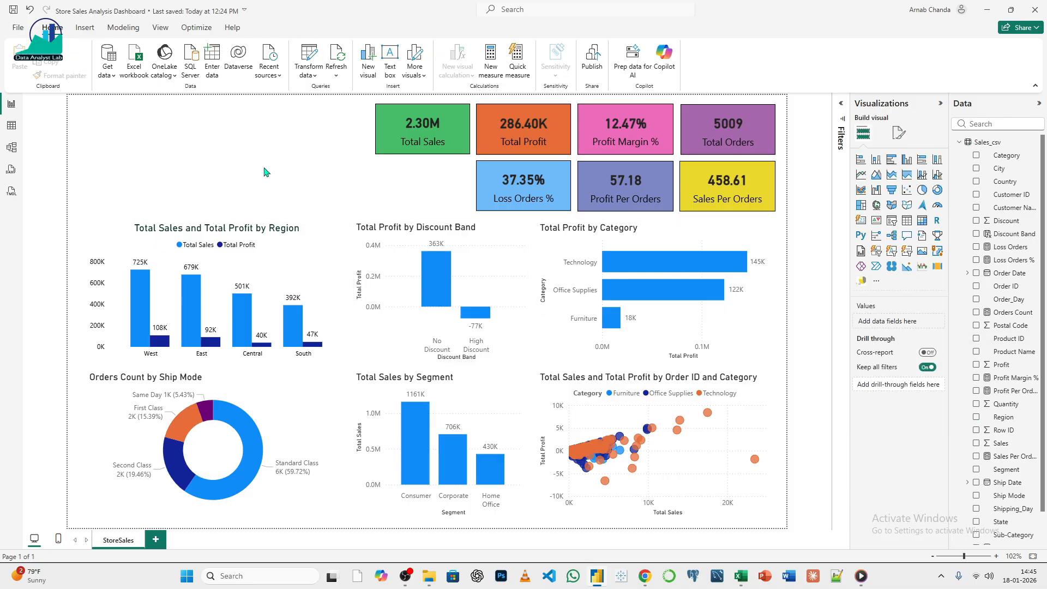
# - Make the X-axis labels of the Total Profit by Discount Band chart black at font size 10 and turn off its X-axis title
pyautogui.click(390, 332)
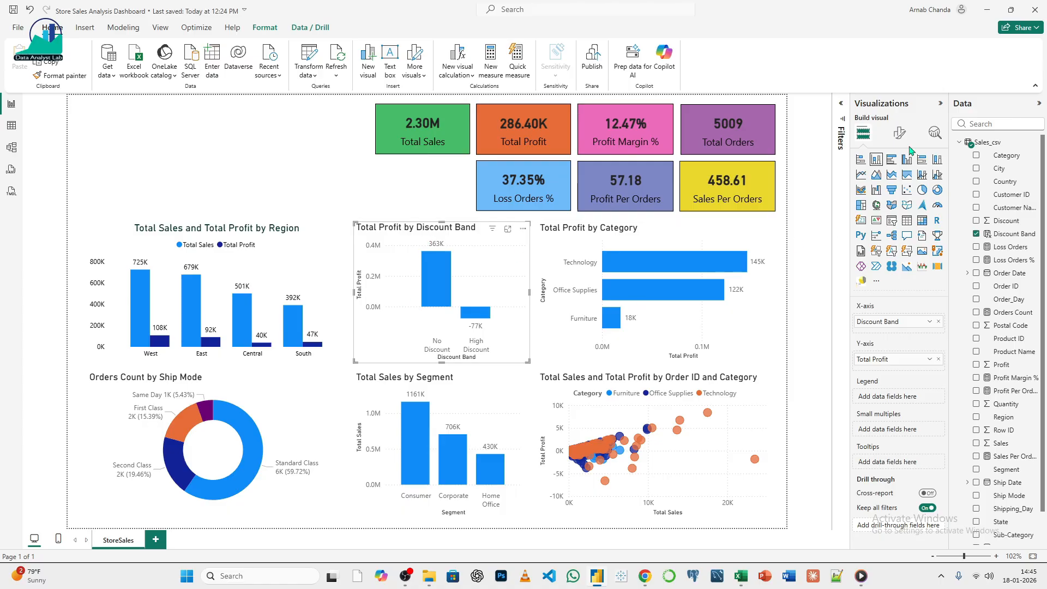
pyautogui.click(899, 133)
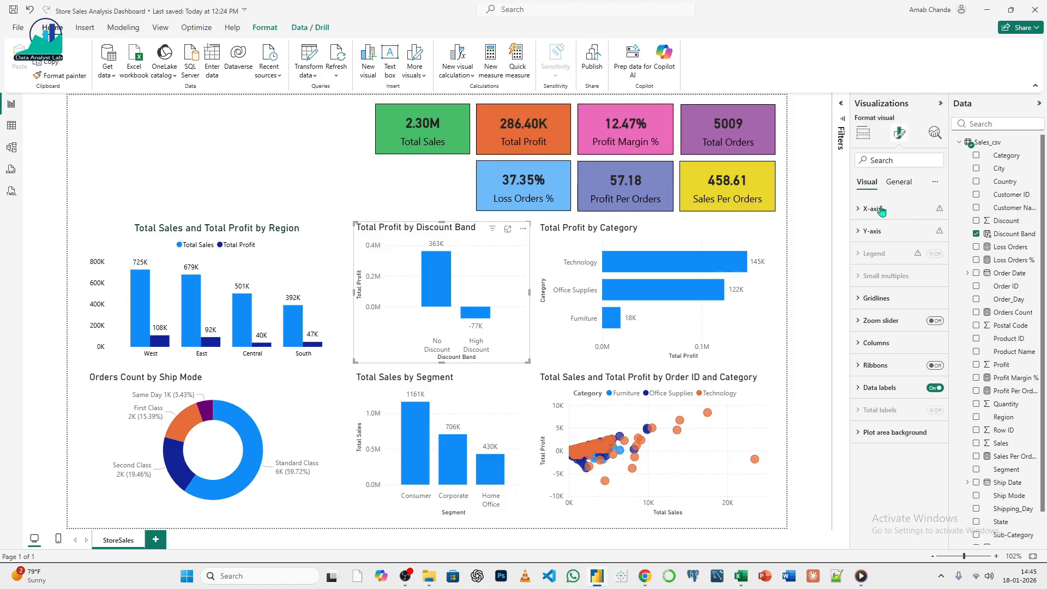
pyautogui.click(879, 209)
pyautogui.click(881, 310)
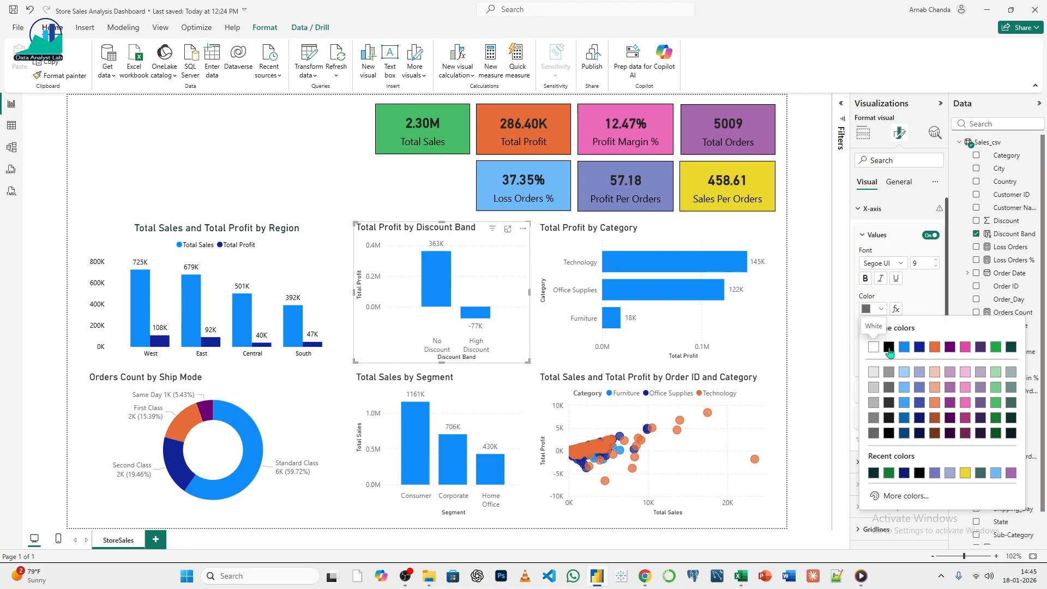
pyautogui.click(889, 347)
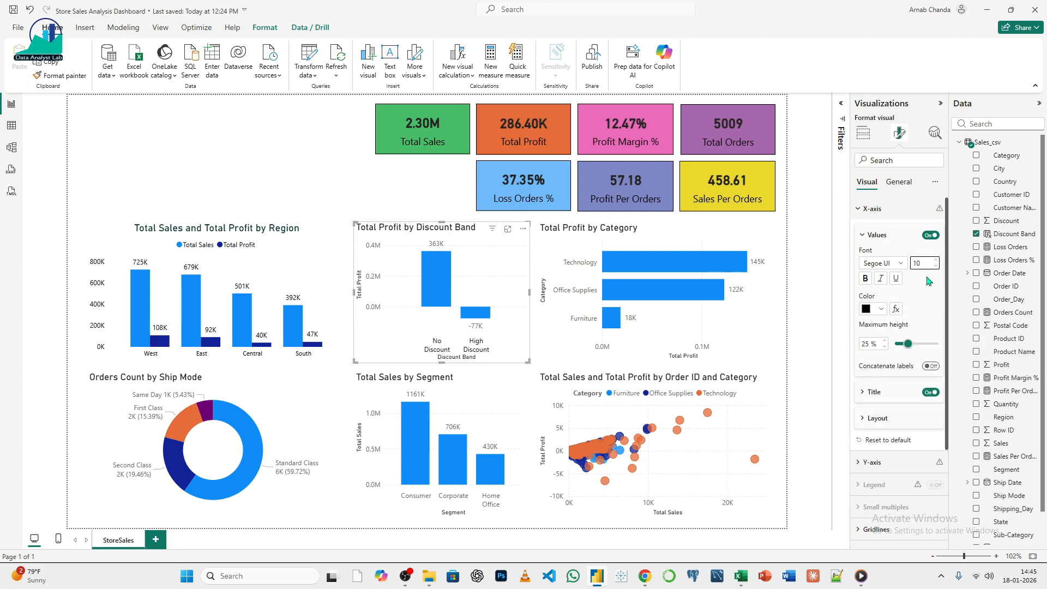
pyautogui.click(930, 392)
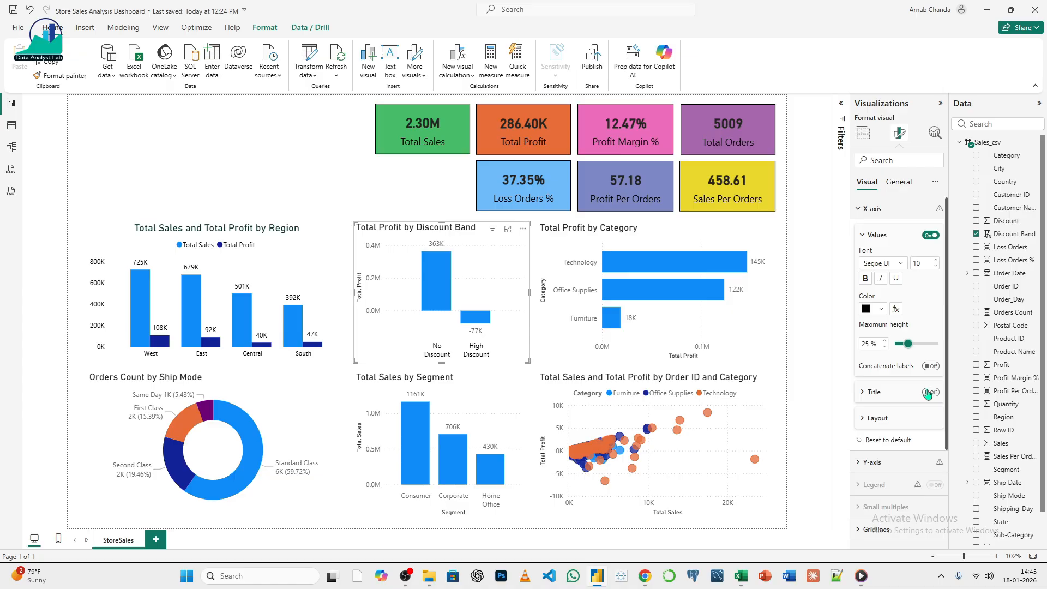
# - Make the discount band chart's Y-axis labels black and slightly larger with display units in Thousands, and turn off its Y-axis title
pyautogui.click(865, 234)
pyautogui.click(868, 209)
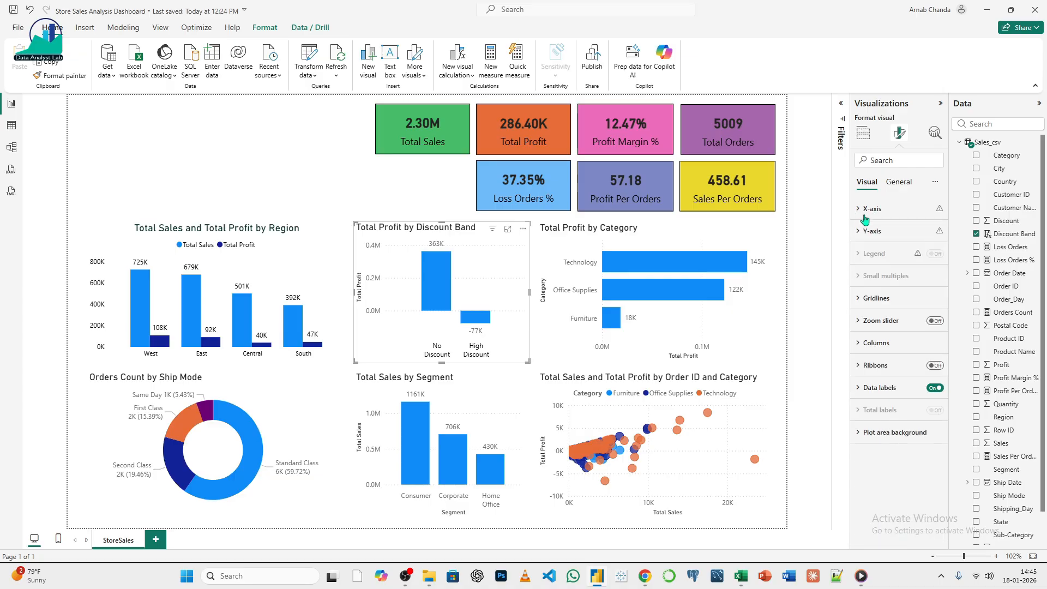
pyautogui.click(869, 232)
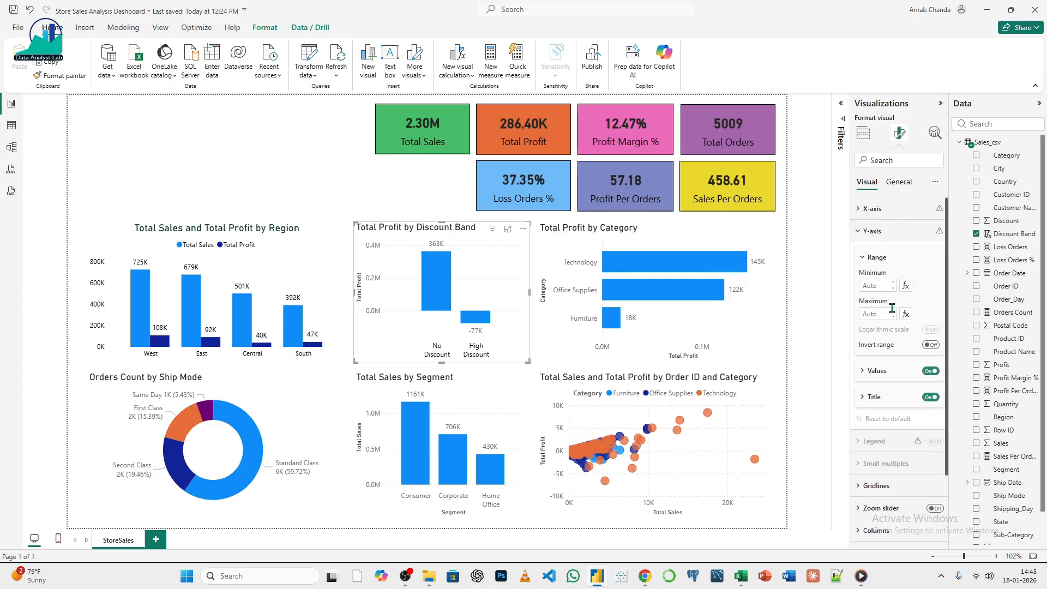
pyautogui.click(919, 373)
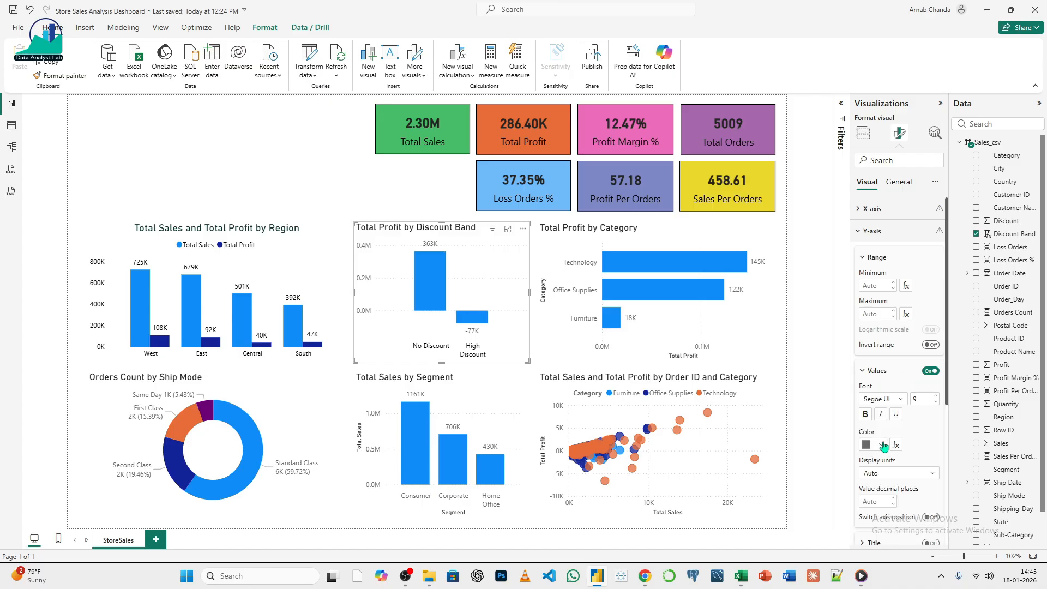
pyautogui.click(884, 444)
pyautogui.click(889, 272)
pyautogui.click(888, 475)
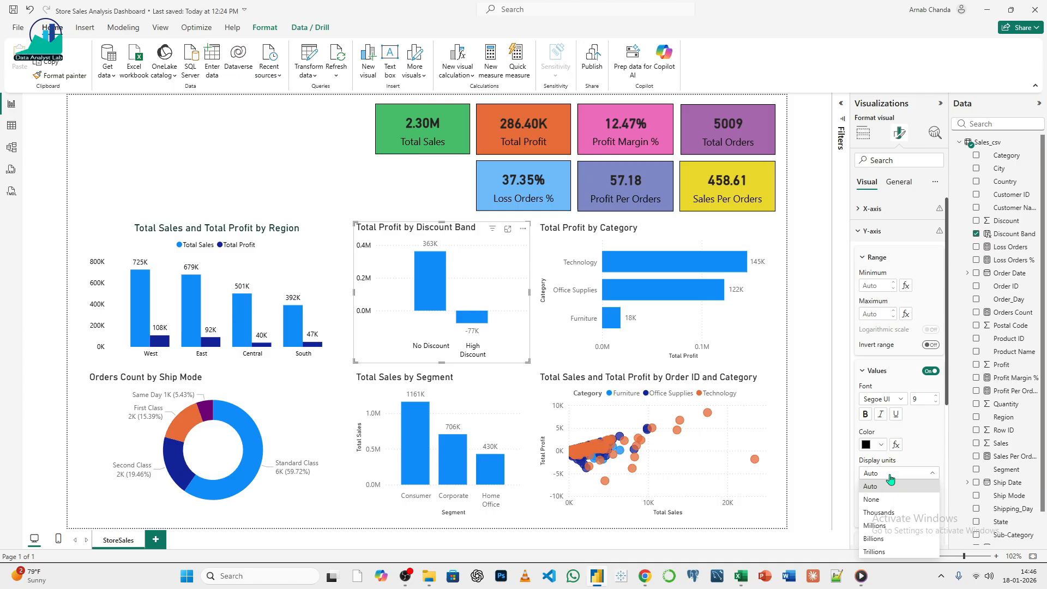
pyautogui.click(879, 512)
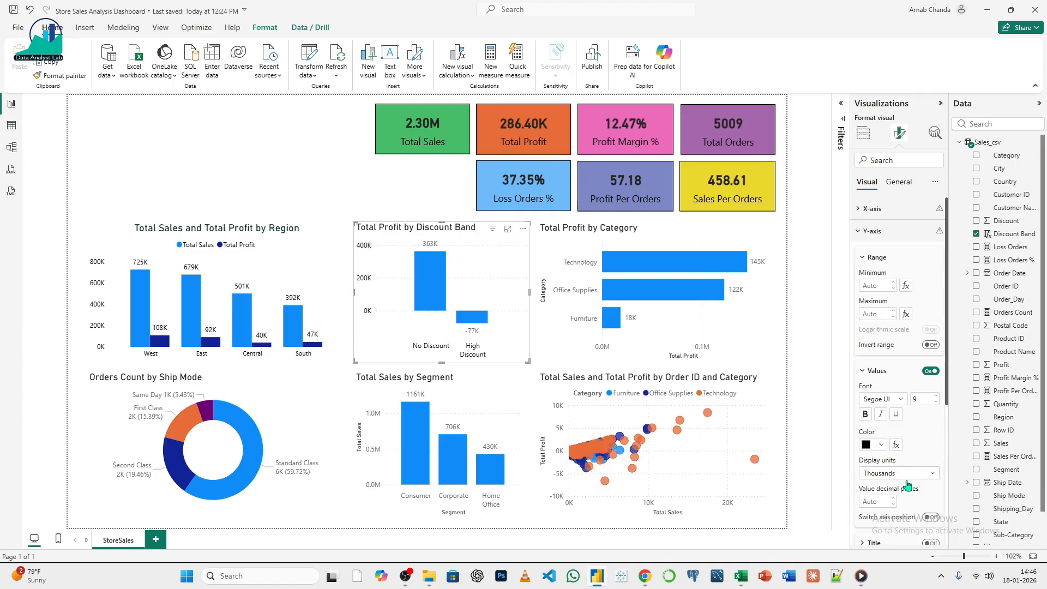
pyautogui.click(936, 396)
pyautogui.click(879, 232)
# - Turn off the horizontal gridlines of the discount band chart and make its data label values black at font size 10
pyautogui.click(875, 299)
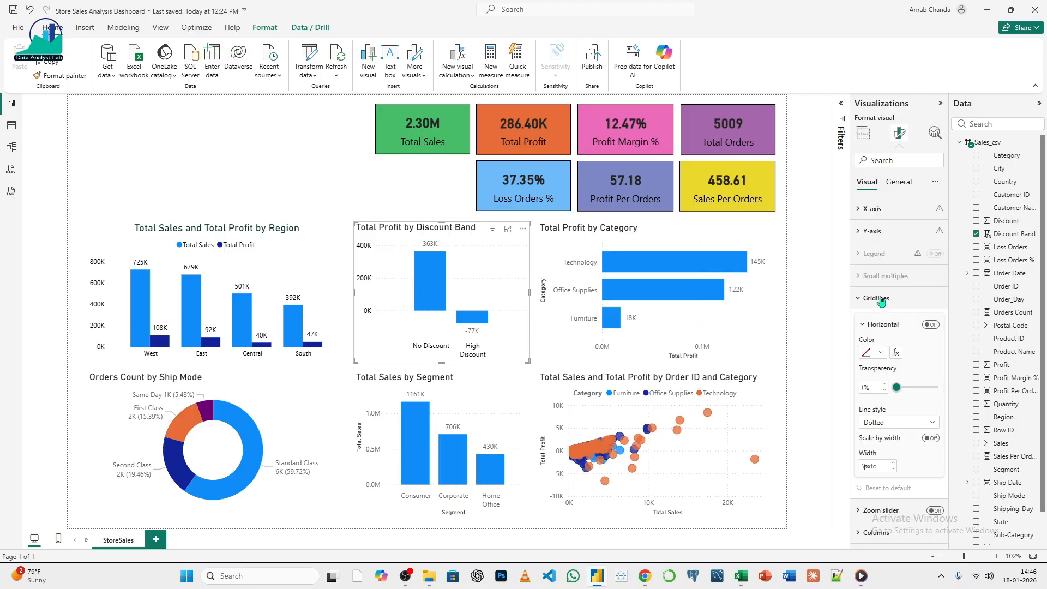
pyautogui.click(925, 327)
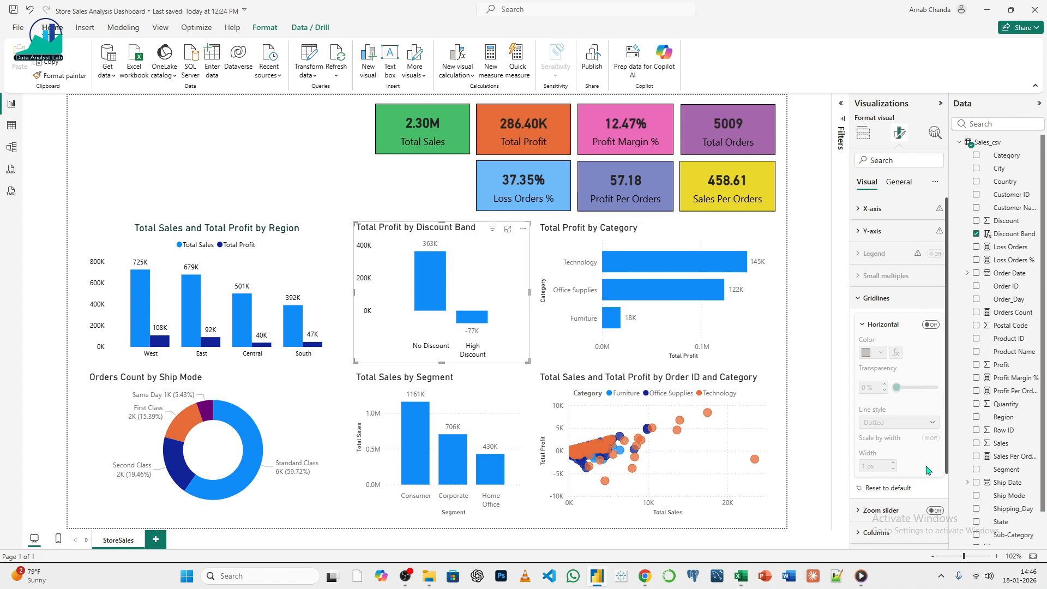
pyautogui.scroll(-3, 920, 473)
pyautogui.click(888, 490)
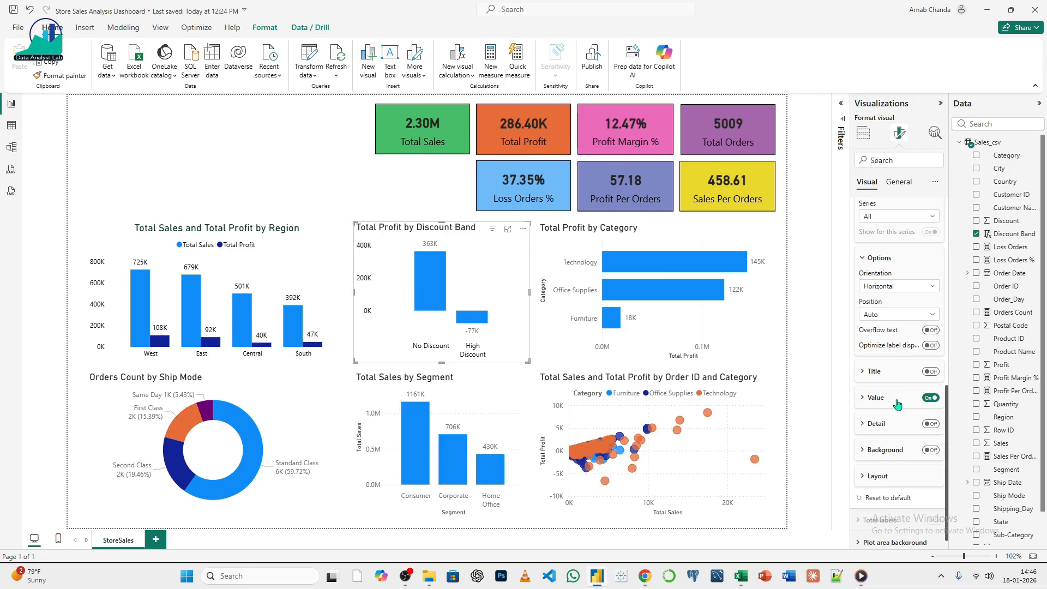
pyautogui.click(895, 399)
pyautogui.click(880, 508)
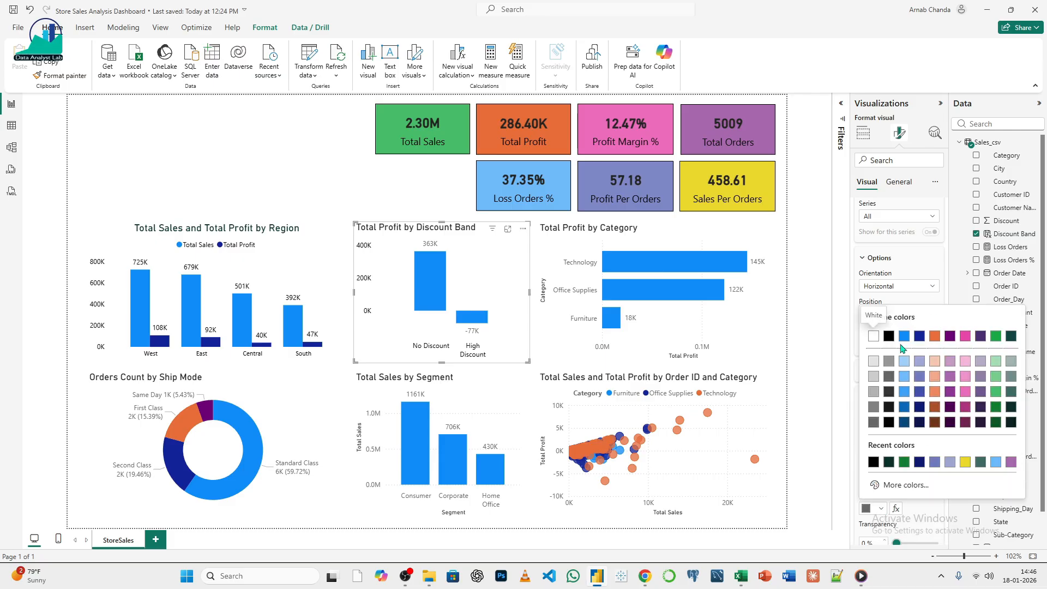
pyautogui.click(889, 338)
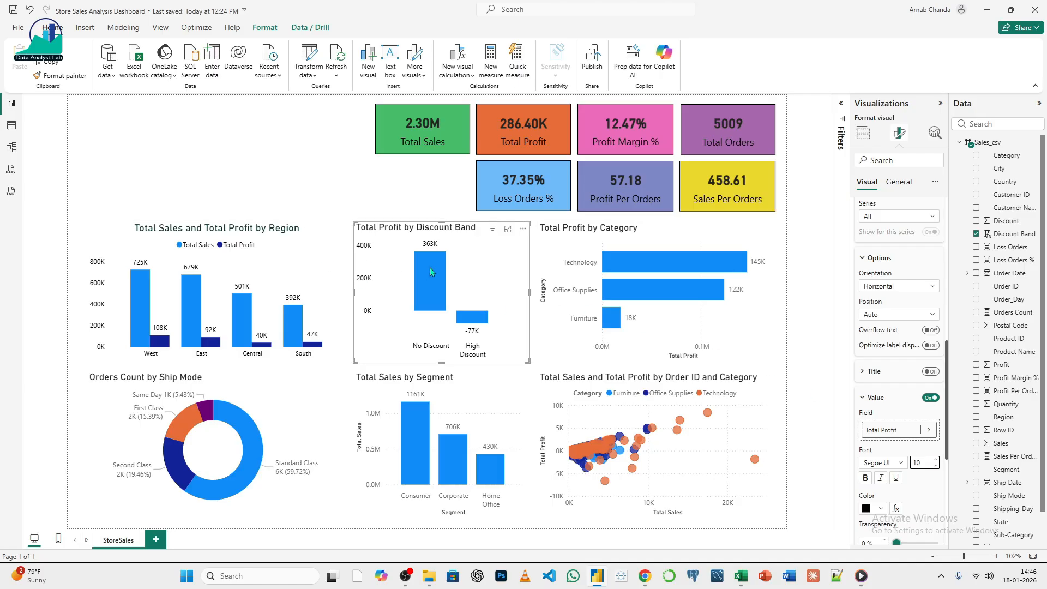
# - Turn off the background of the Total Profit by Discount Band chart
pyautogui.click(898, 183)
pyautogui.click(890, 257)
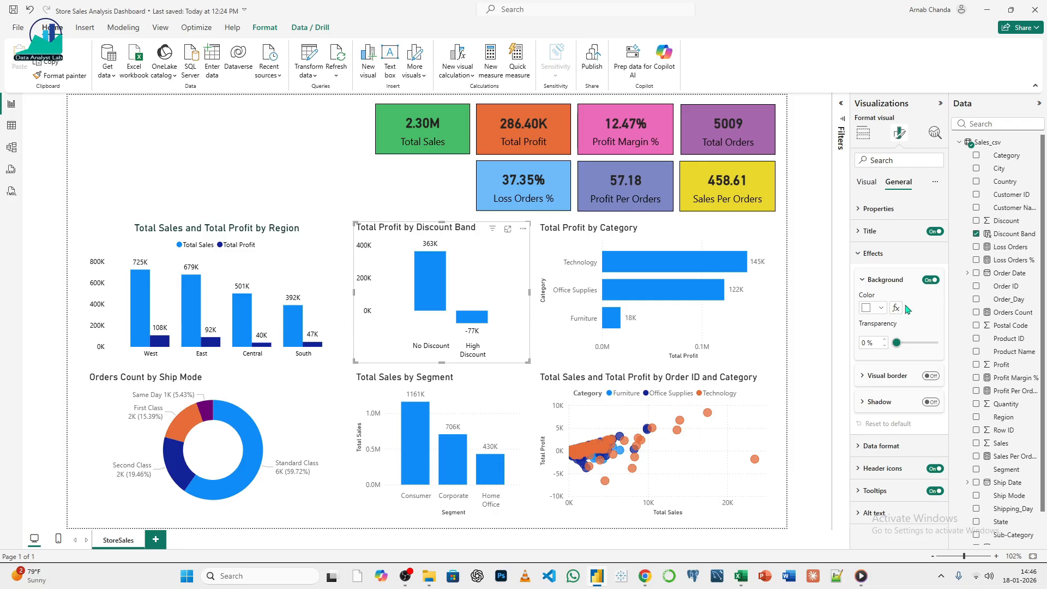
pyautogui.click(921, 282)
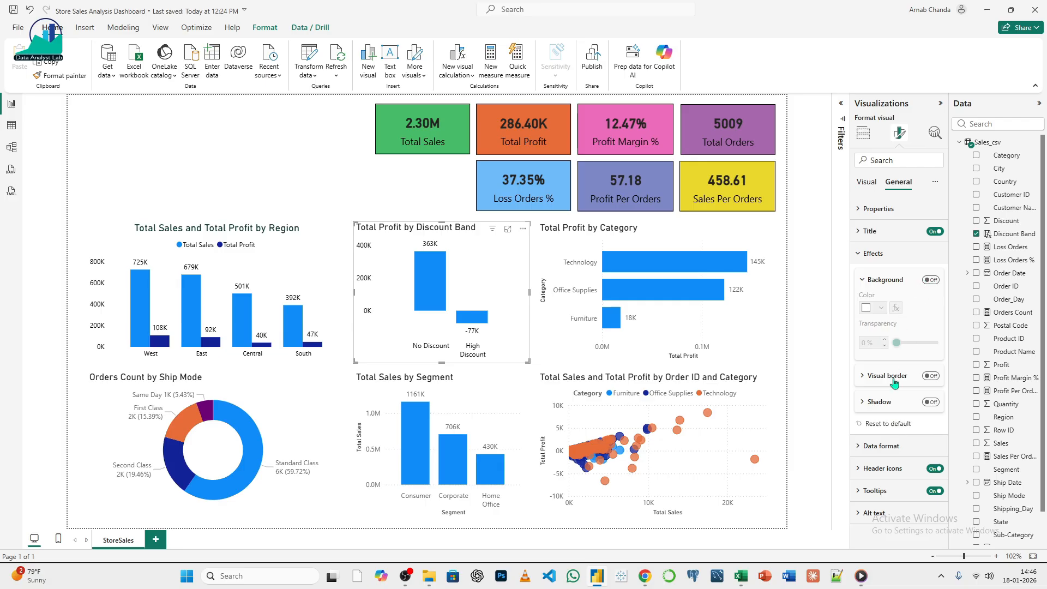
pyautogui.click(872, 254)
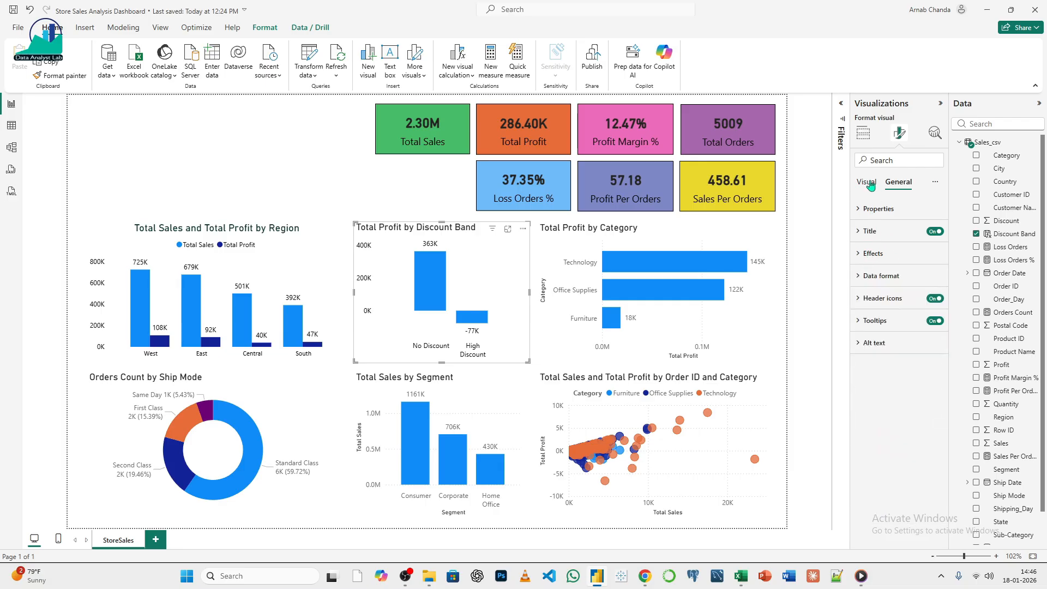
# - Centre the discount band chart's title and make its text very dark green at font size 15
pyautogui.click(868, 183)
pyautogui.click(898, 182)
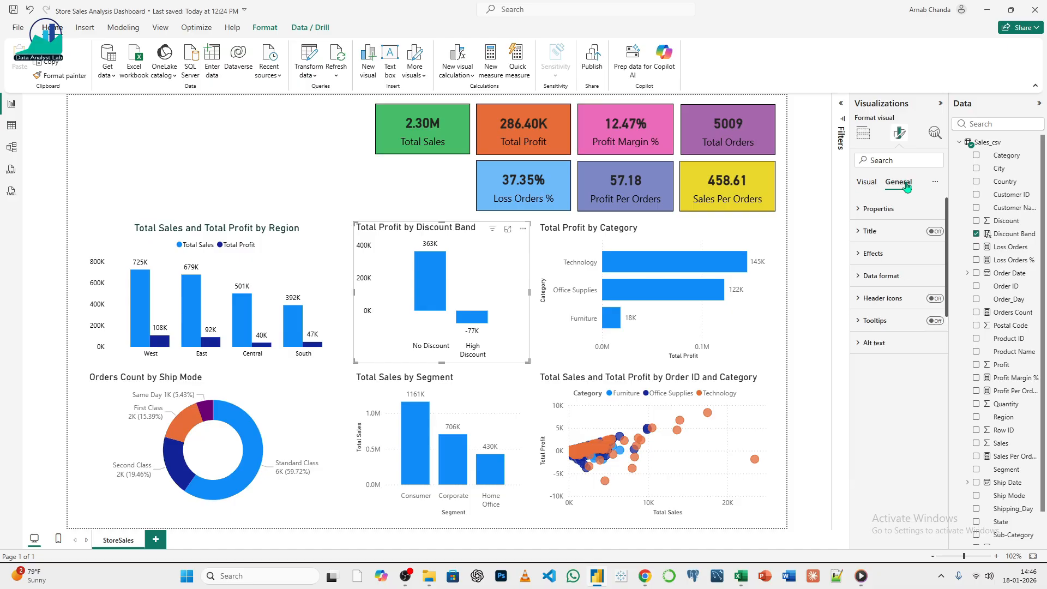
pyautogui.click(872, 231)
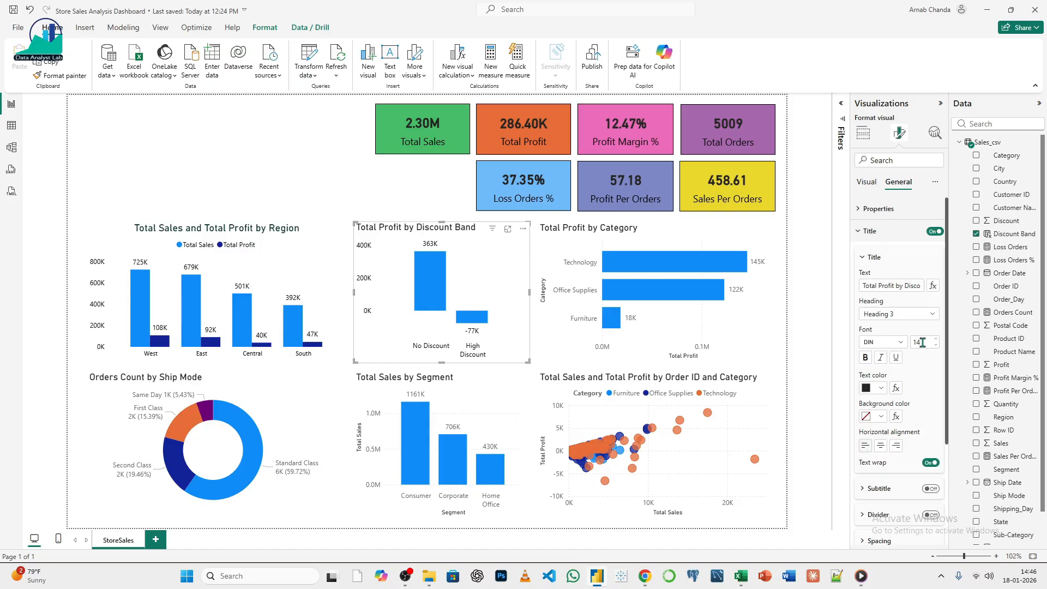
pyautogui.click(880, 446)
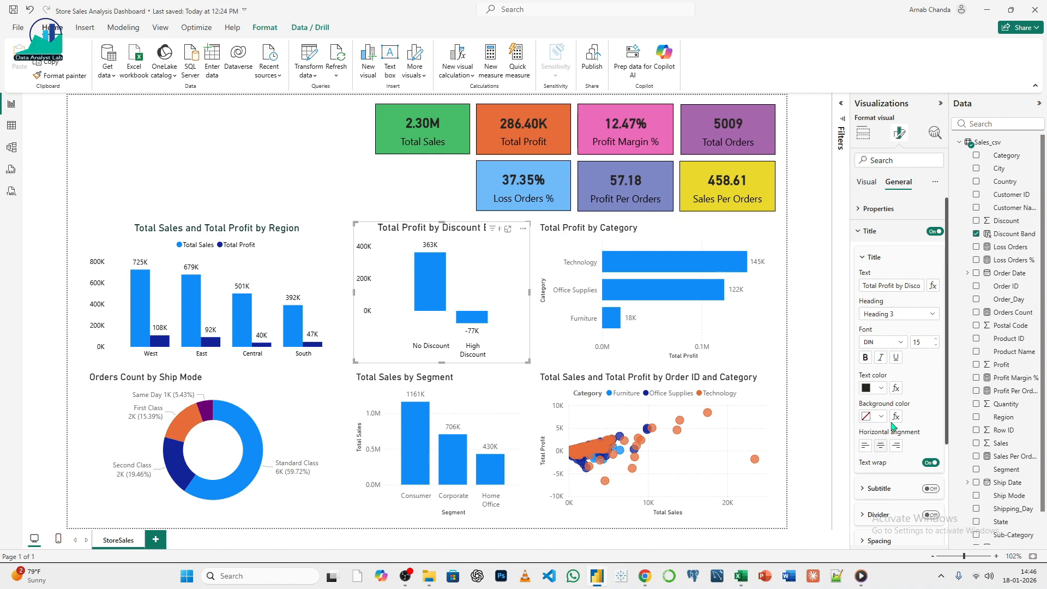
pyautogui.click(881, 390)
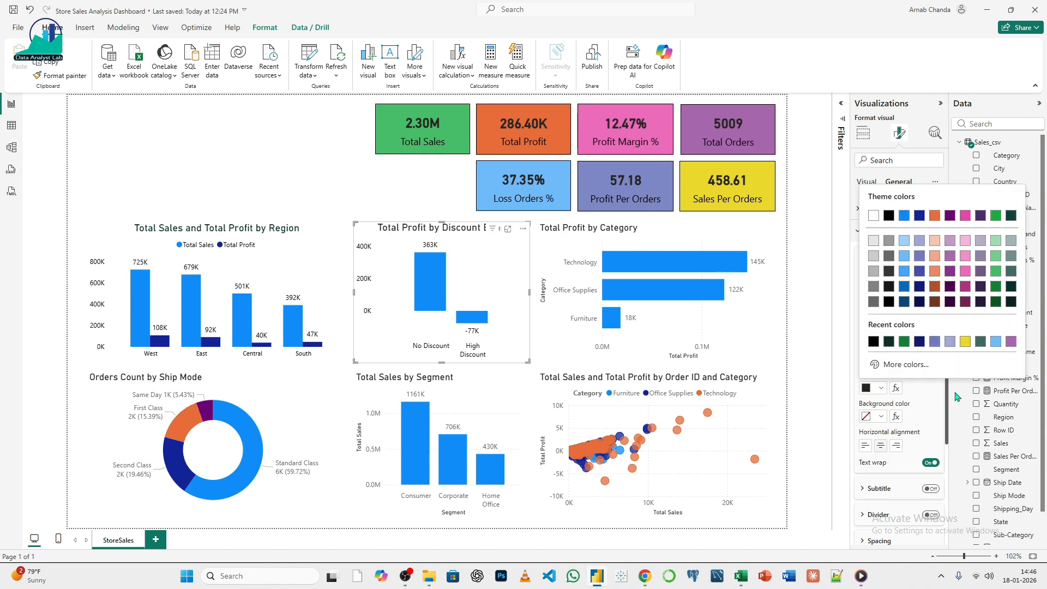
pyautogui.click(1010, 301)
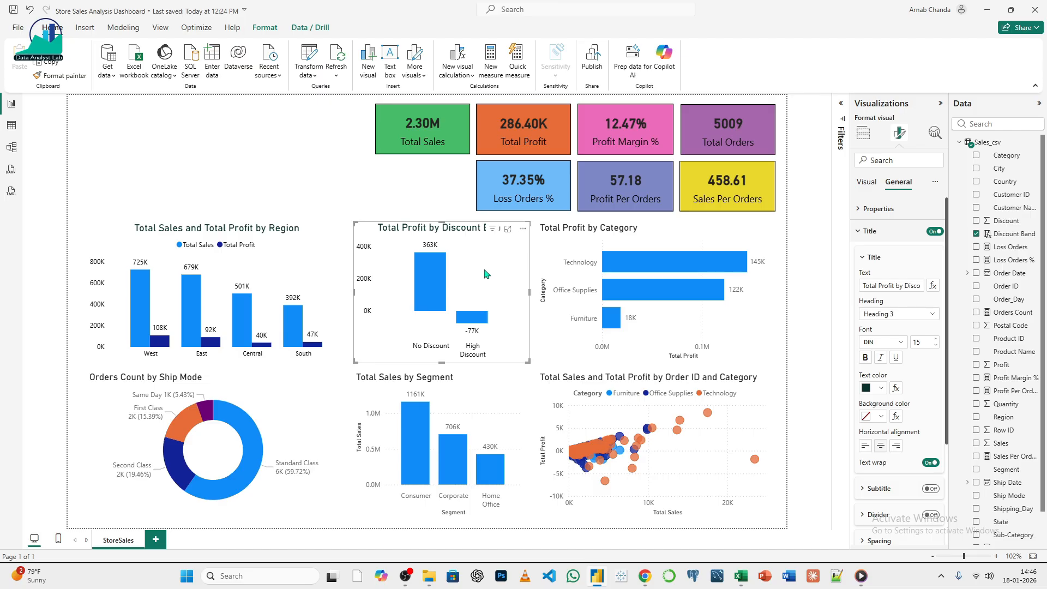
# - Copy the formatting of the Total Sales and Total Profit by Region chart onto the Total Profit by Category chart with Format painter
pyautogui.click(565, 245)
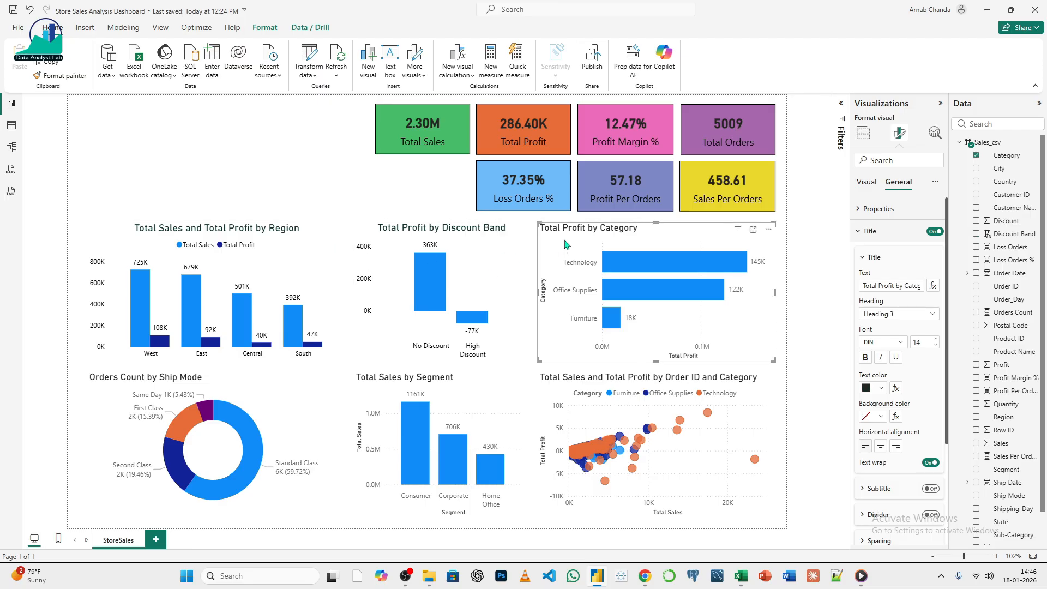
pyautogui.click(304, 264)
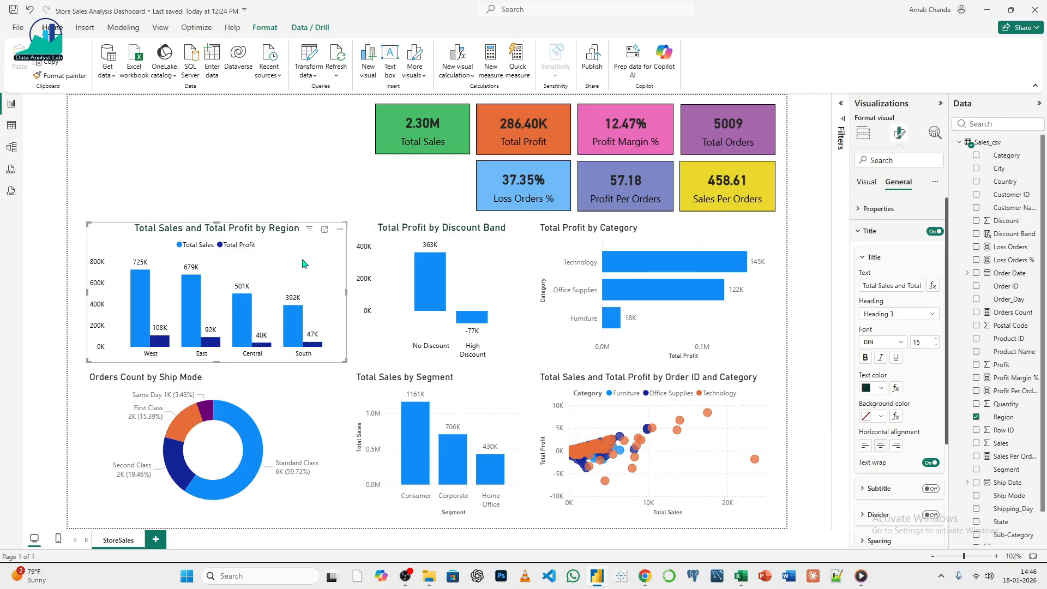
pyautogui.click(55, 78)
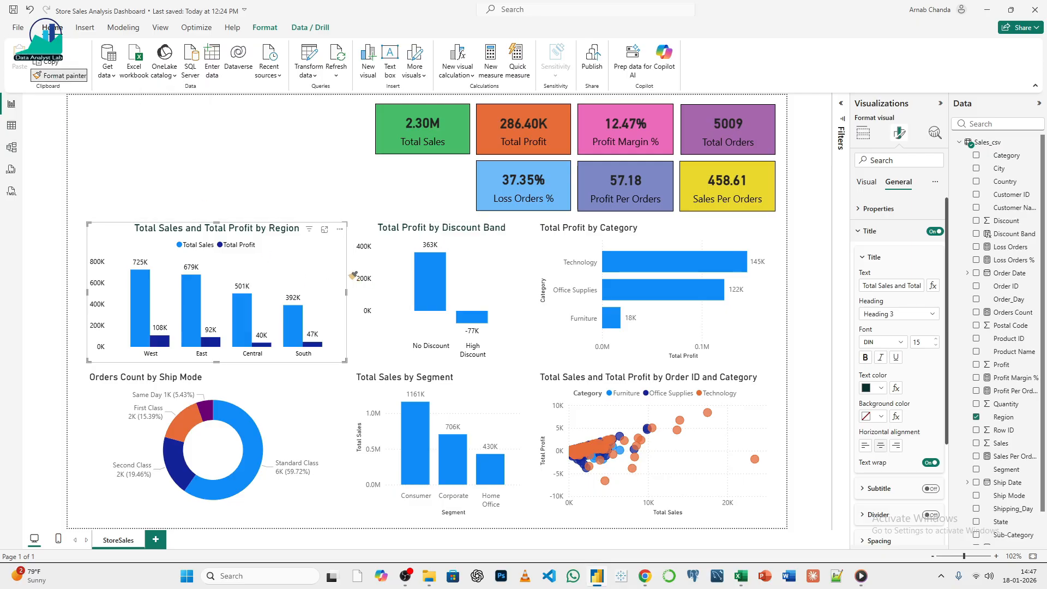
pyautogui.click(555, 242)
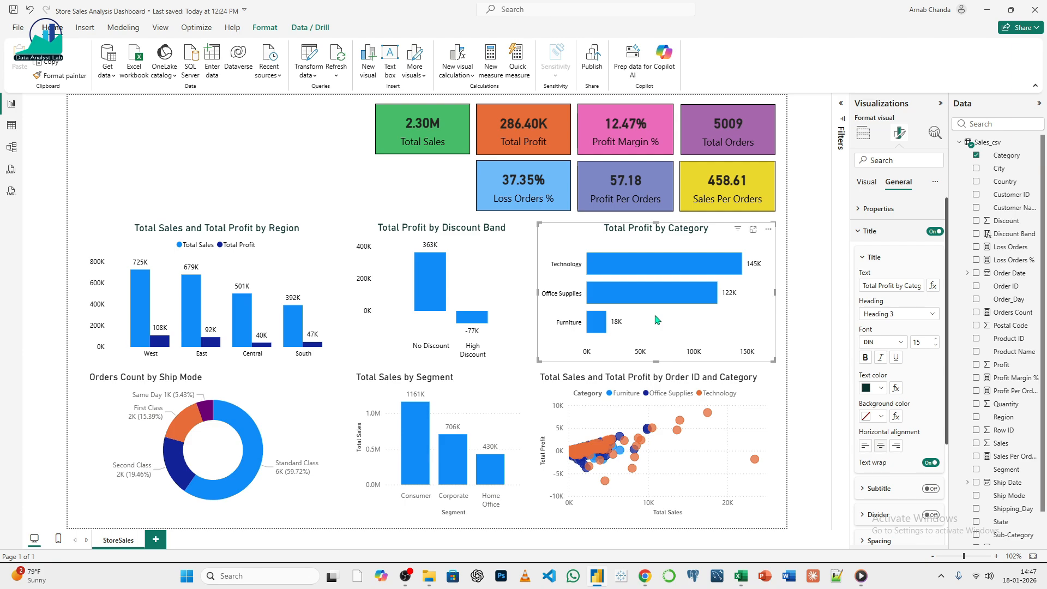
# - Copy the Total Profit by Category chart's formatting onto the Orders Count by Ship Mode donut chart with Format painter
pyautogui.click(283, 408)
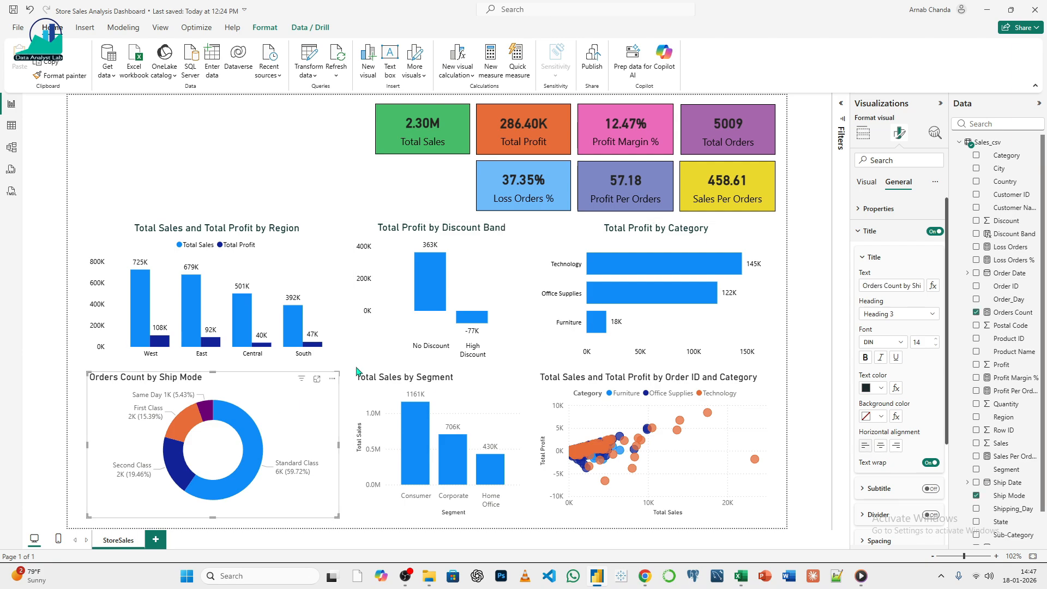
pyautogui.click(554, 253)
pyautogui.click(60, 75)
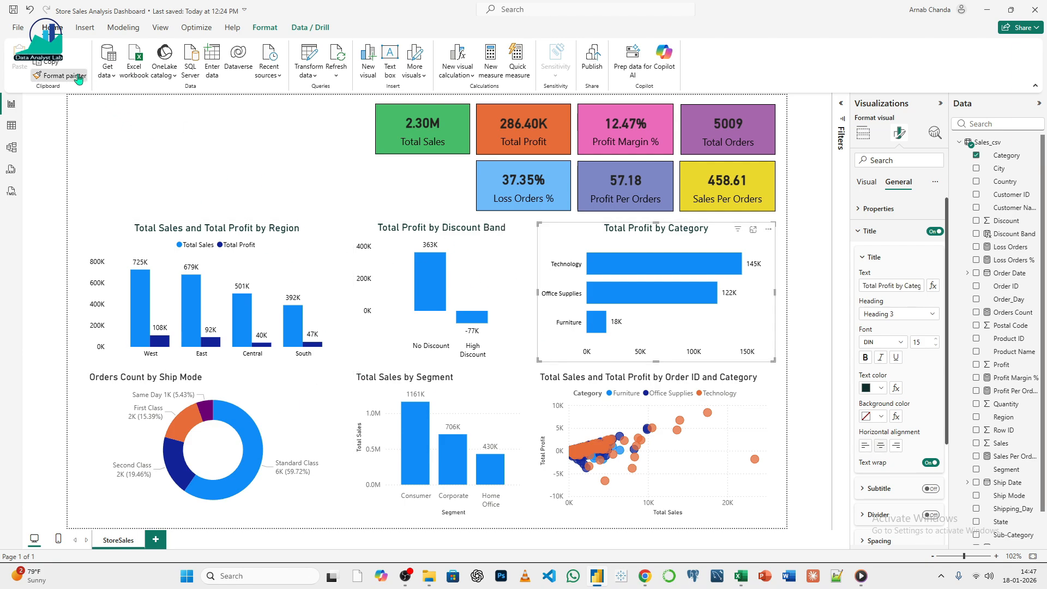
pyautogui.click(298, 416)
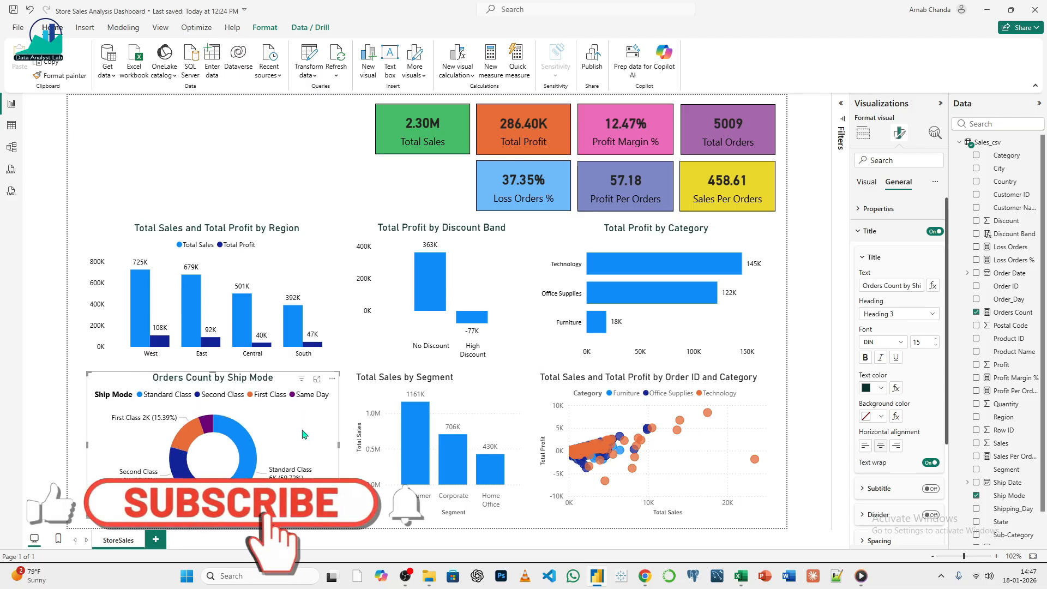
# - Rotate the slices of the Orders Count by Ship Mode donut chart by 39°
pyautogui.click(867, 183)
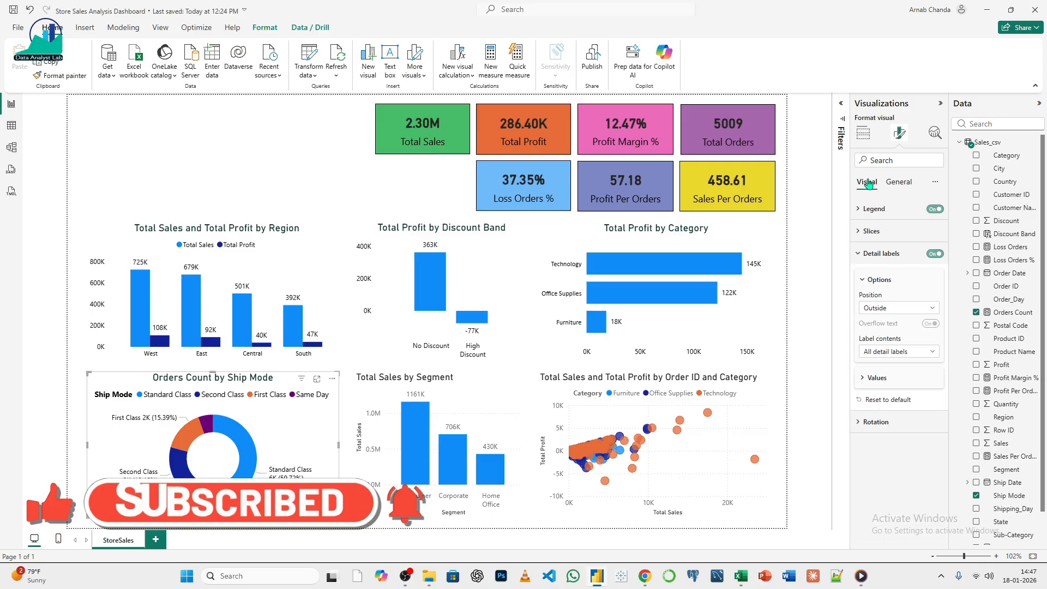
pyautogui.click(871, 231)
pyautogui.click(884, 287)
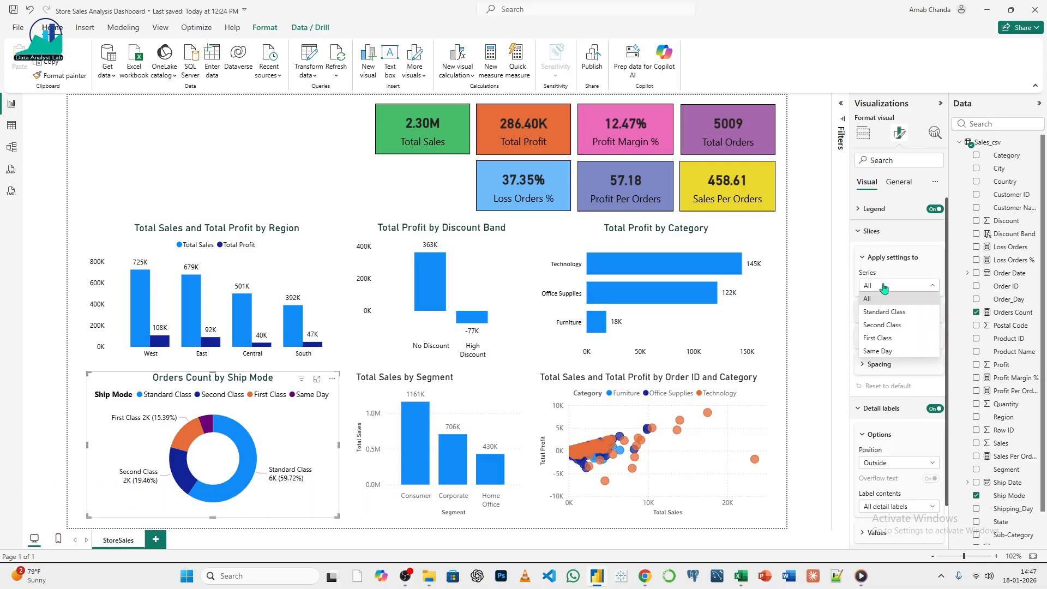
pyautogui.click(884, 287)
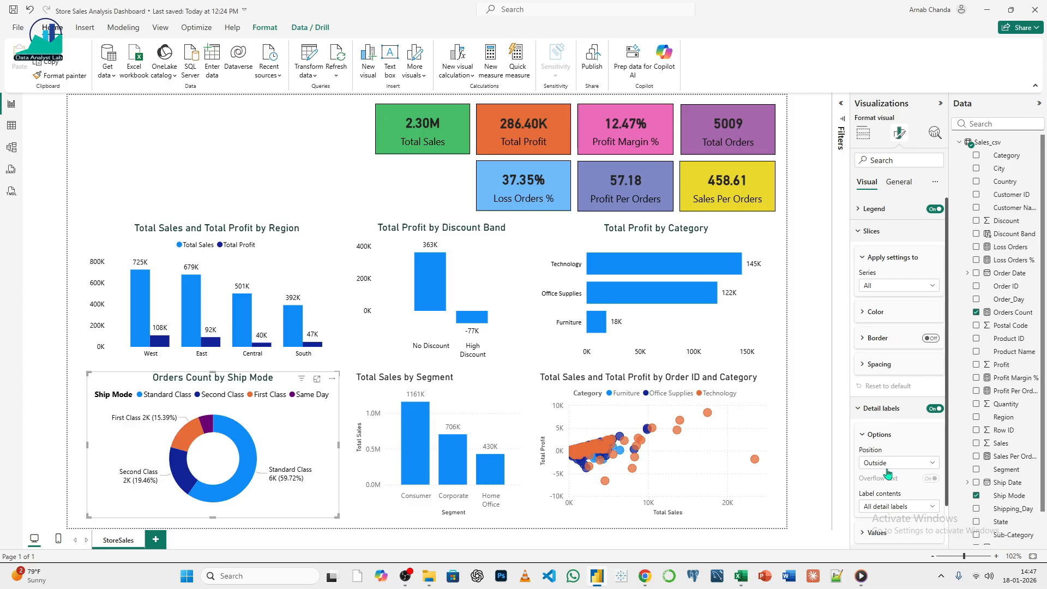
pyautogui.scroll(-1, 891, 481)
pyautogui.click(875, 534)
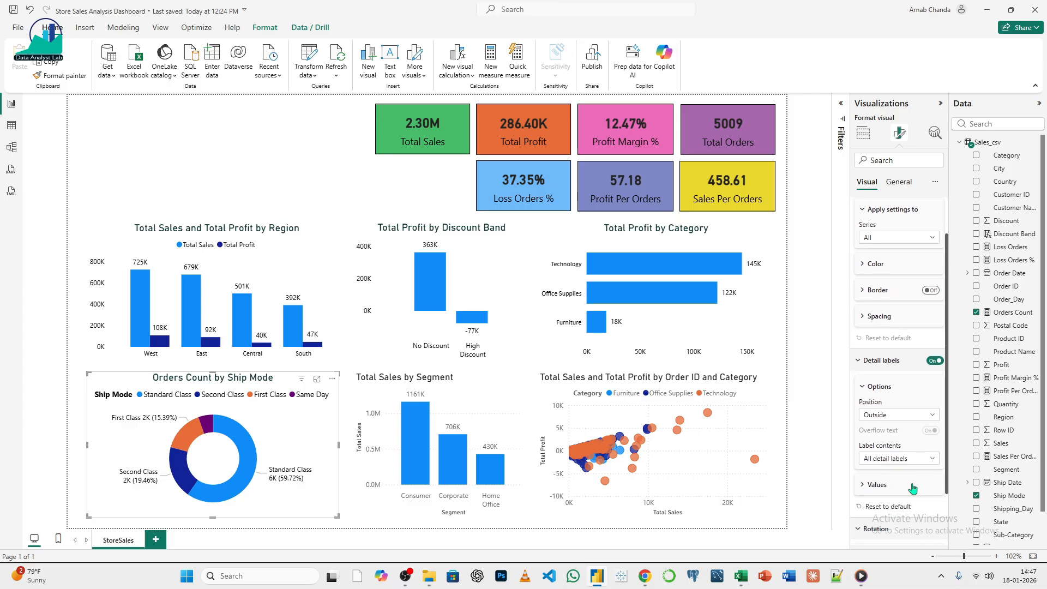
pyautogui.moveTo(895, 509); pyautogui.dragTo(900, 511)
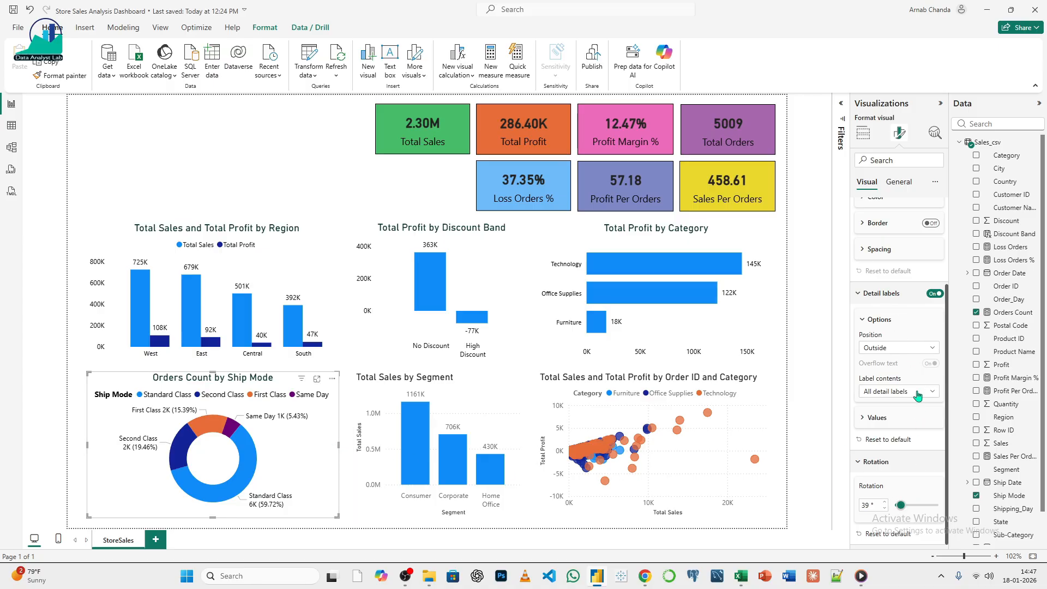
# - Set the ship mode donut chart's detail labels to font size 10 and turn off its legend
pyautogui.click(901, 420)
pyautogui.scroll(-3, 903, 420)
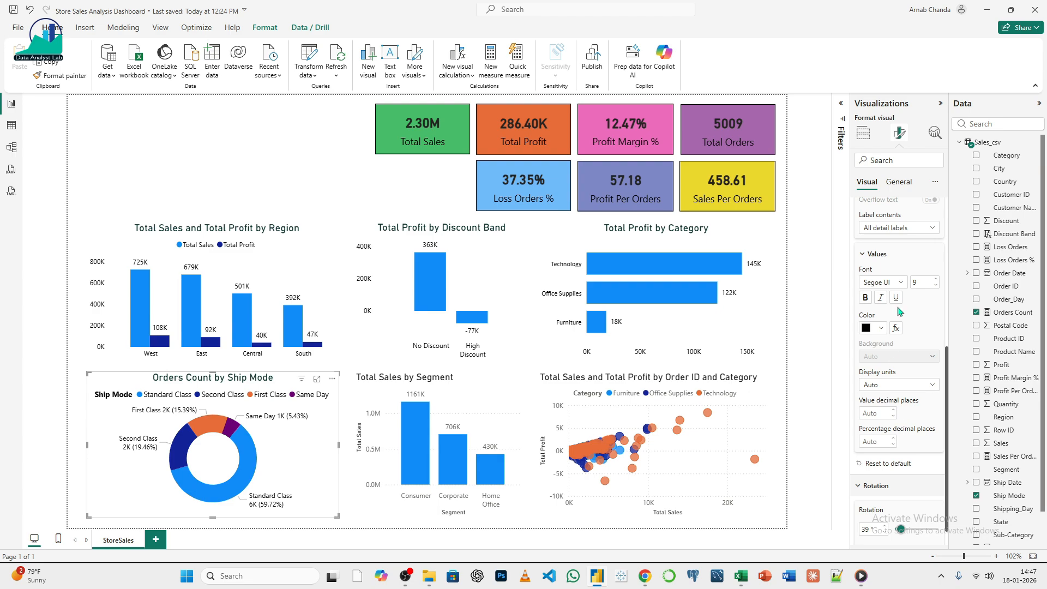
pyautogui.click(937, 279)
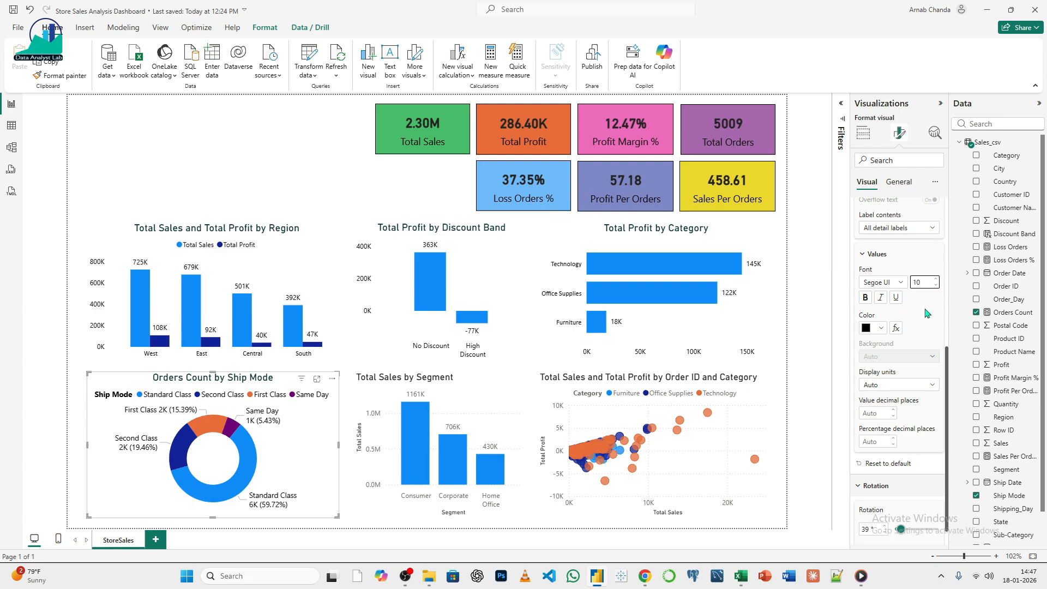
pyautogui.scroll(5, 875, 255)
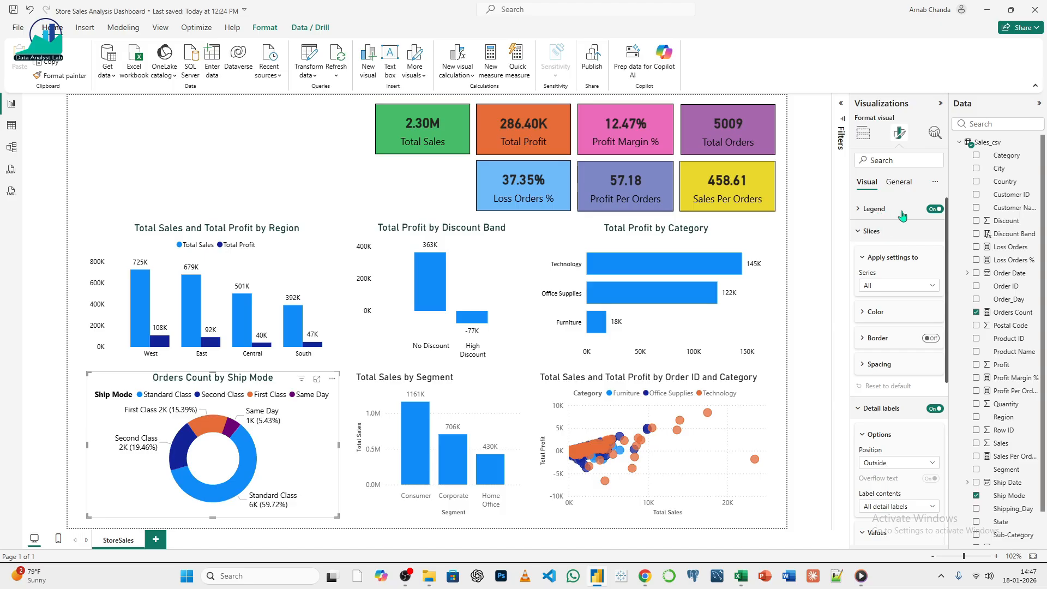
pyautogui.click(933, 209)
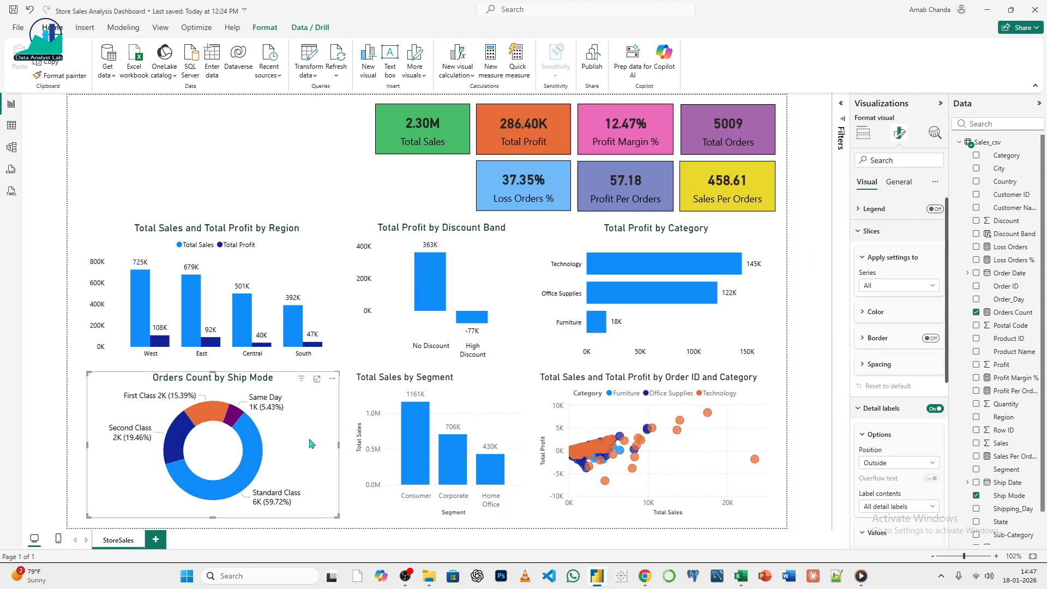
# - Copy the formatting of the Total Sales and Total Profit by Region chart onto the Total Sales by Segment chart with Format painter
pyautogui.click(380, 396)
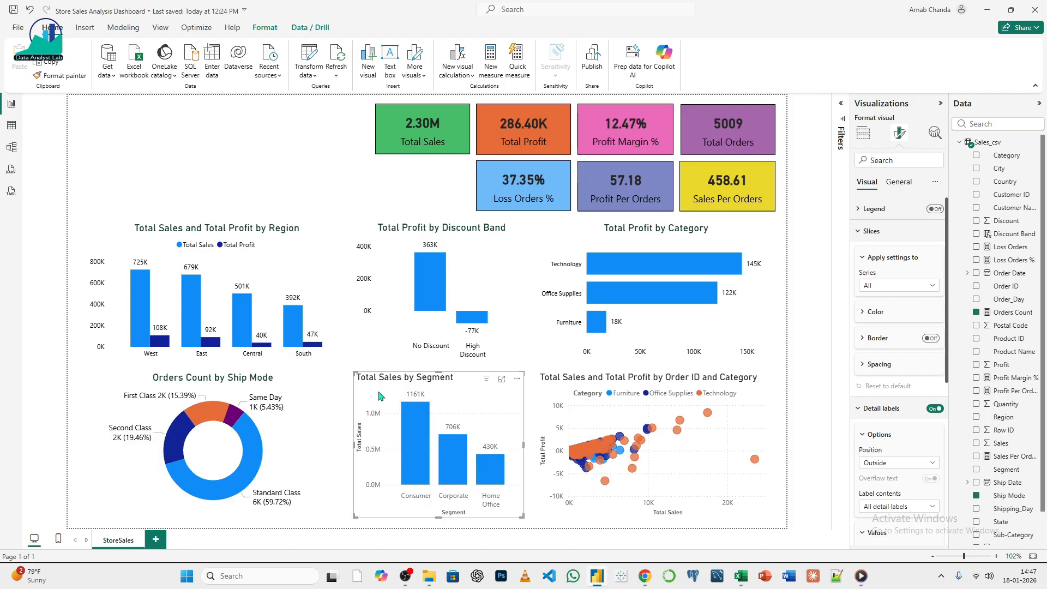
pyautogui.click(308, 289)
pyautogui.click(60, 75)
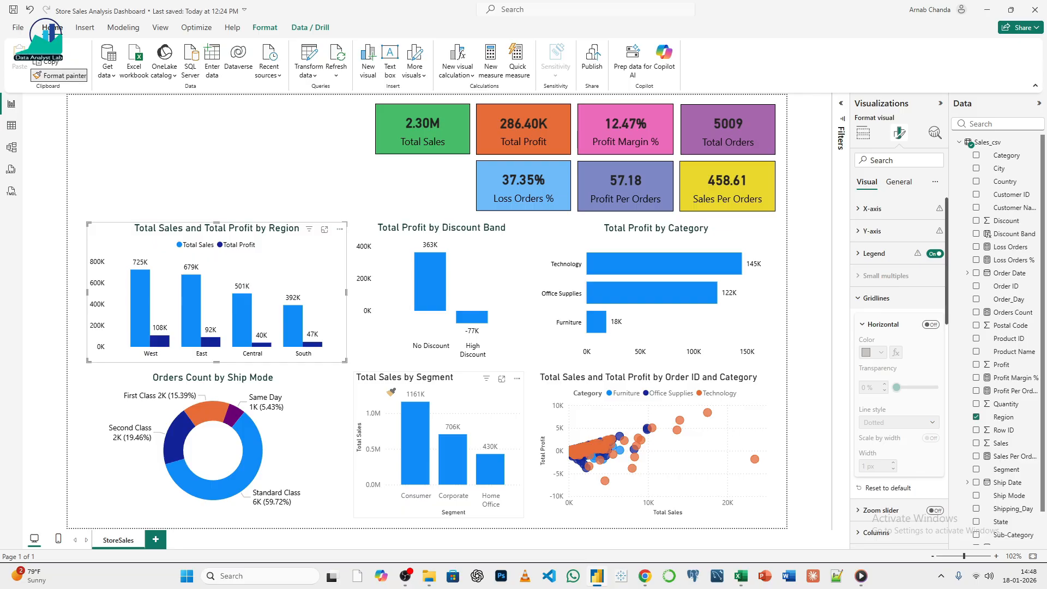
pyautogui.click(389, 390)
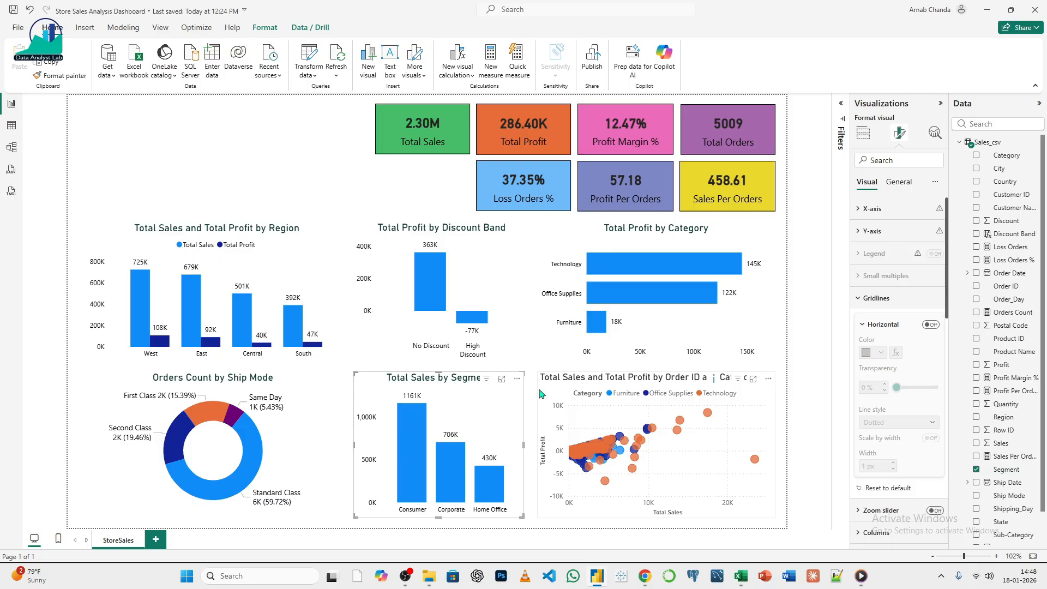
# - Copy the Total Sales by Segment chart's formatting onto the scatter chart with Format painter and turn off the scatter chart's vertical gridlines
pyautogui.click(59, 75)
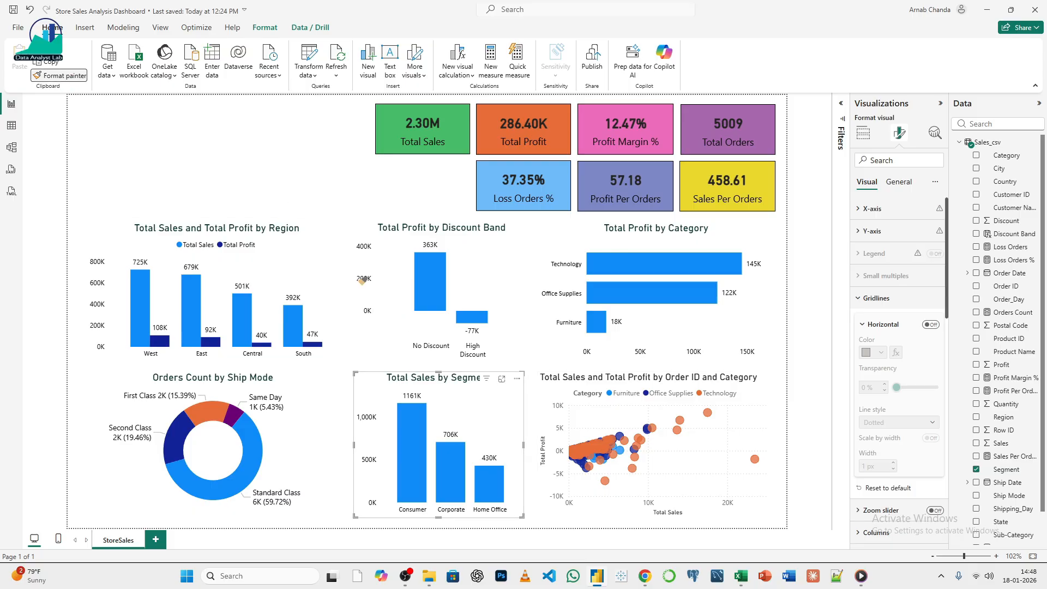
pyautogui.click(546, 392)
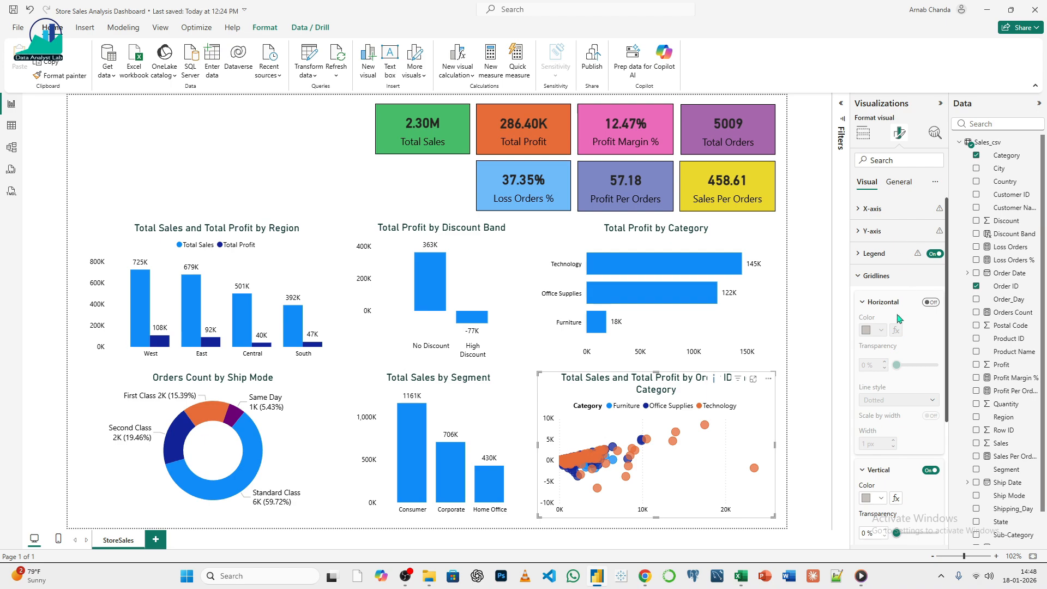
pyautogui.click(926, 473)
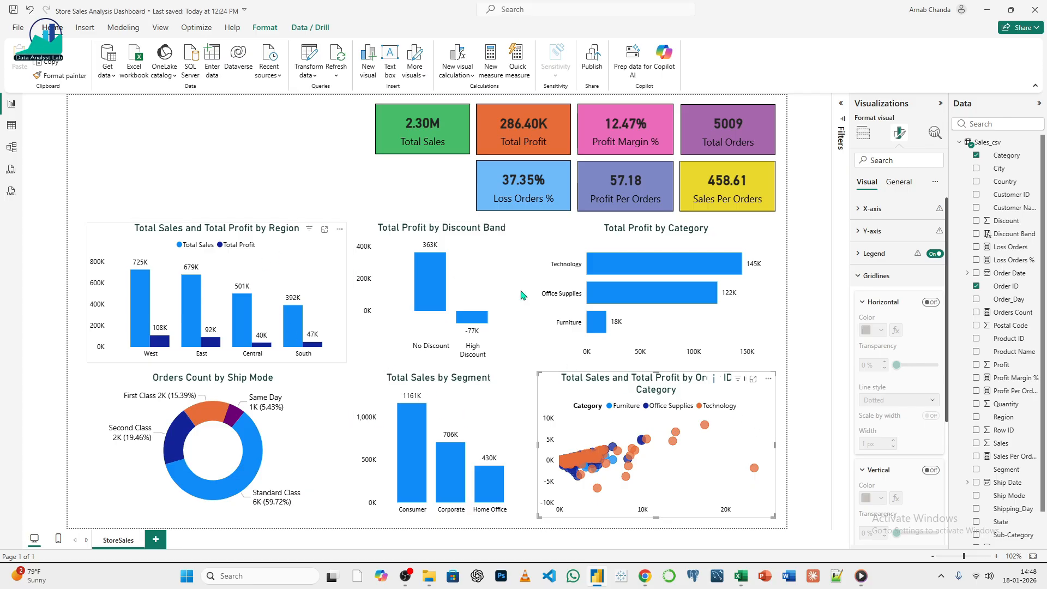
# - Select the Total Sales series in the column settings of the Total Sales and Total Profit by Region chart
pyautogui.click(466, 273)
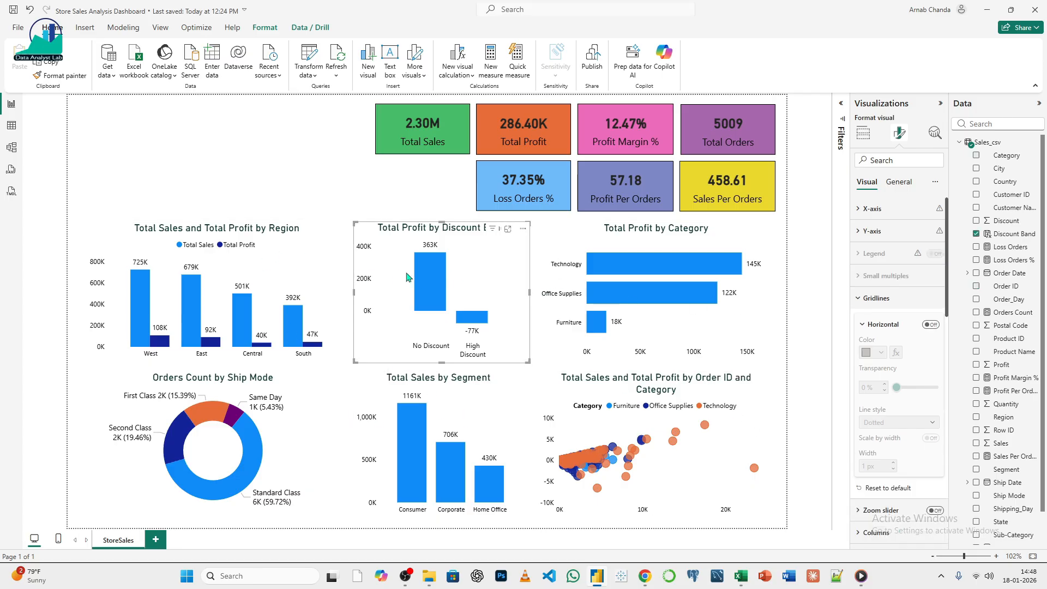
pyautogui.click(344, 288)
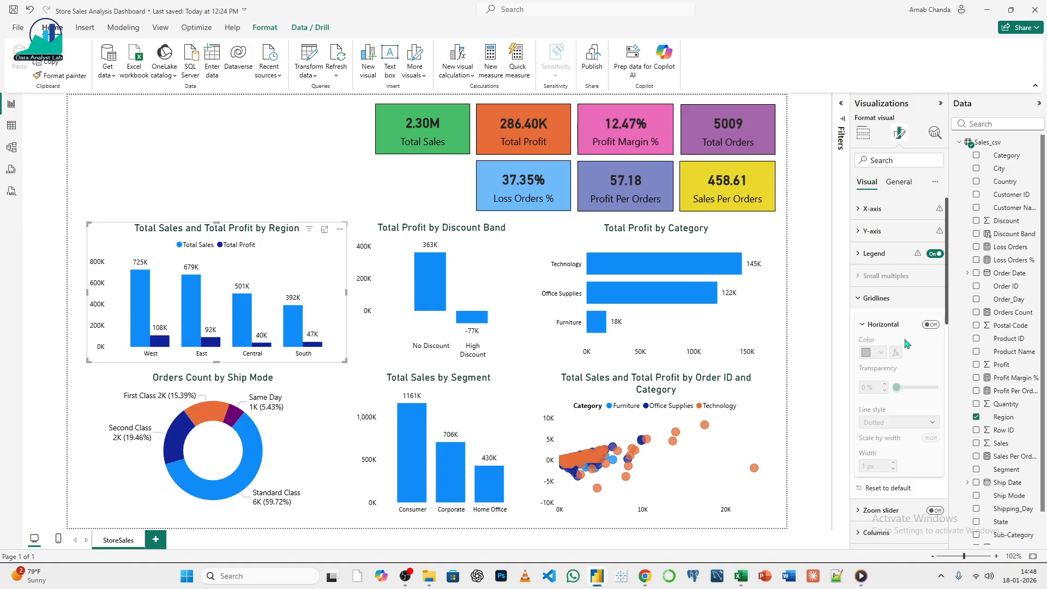
pyautogui.click(877, 298)
pyautogui.scroll(-5, 902, 444)
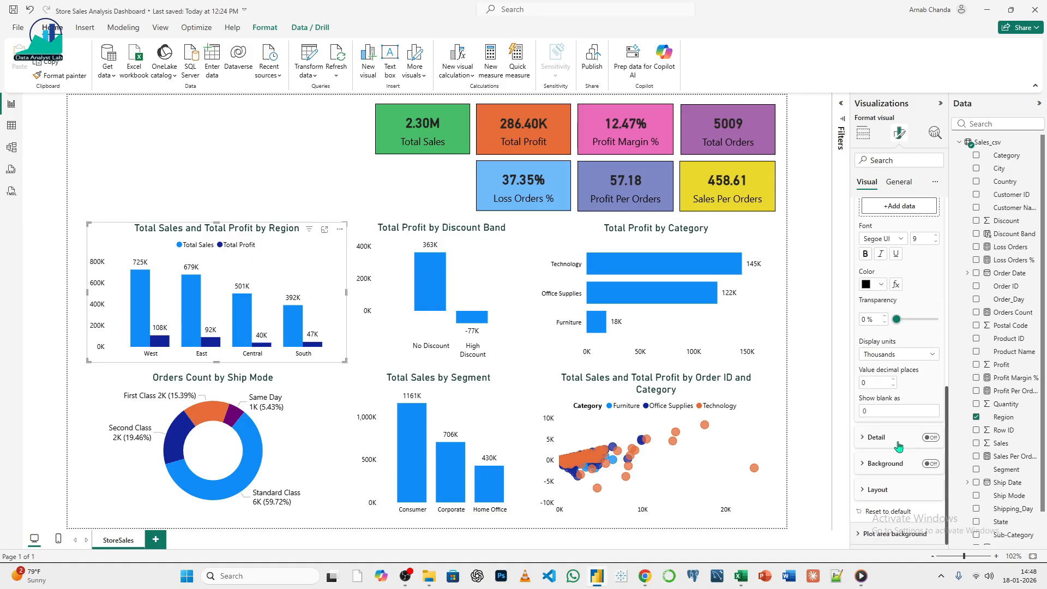
pyautogui.scroll(6, 872, 264)
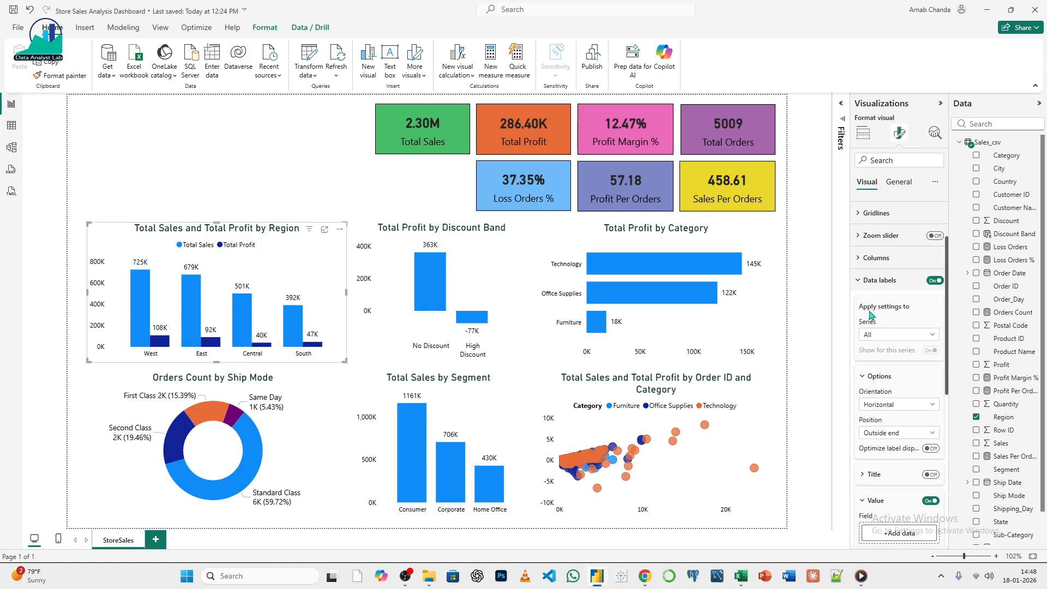
pyautogui.click(872, 283)
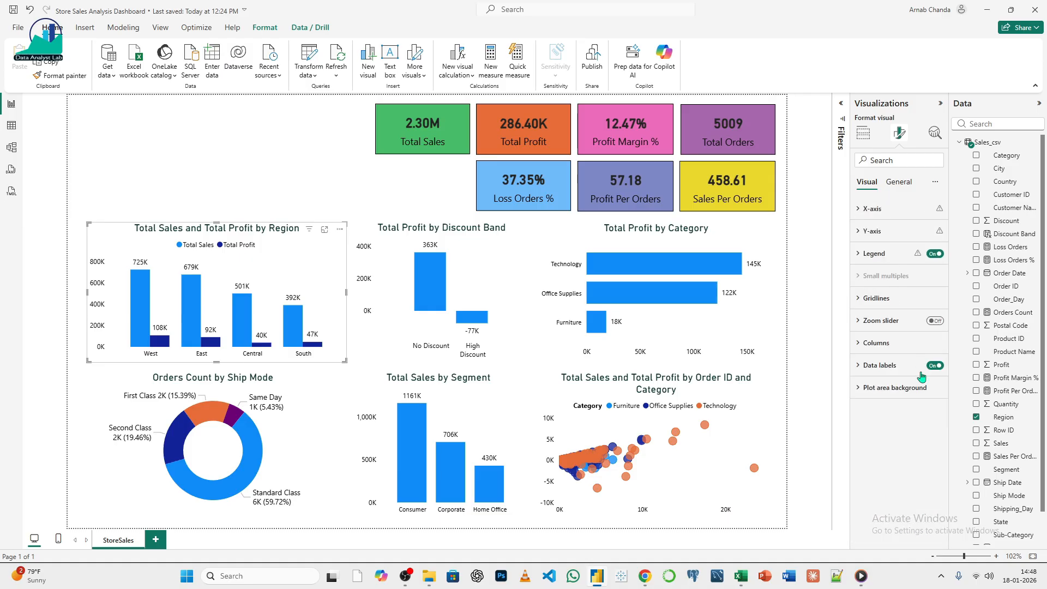
pyautogui.click(876, 344)
pyautogui.scroll(-2, 921, 415)
pyautogui.click(921, 312)
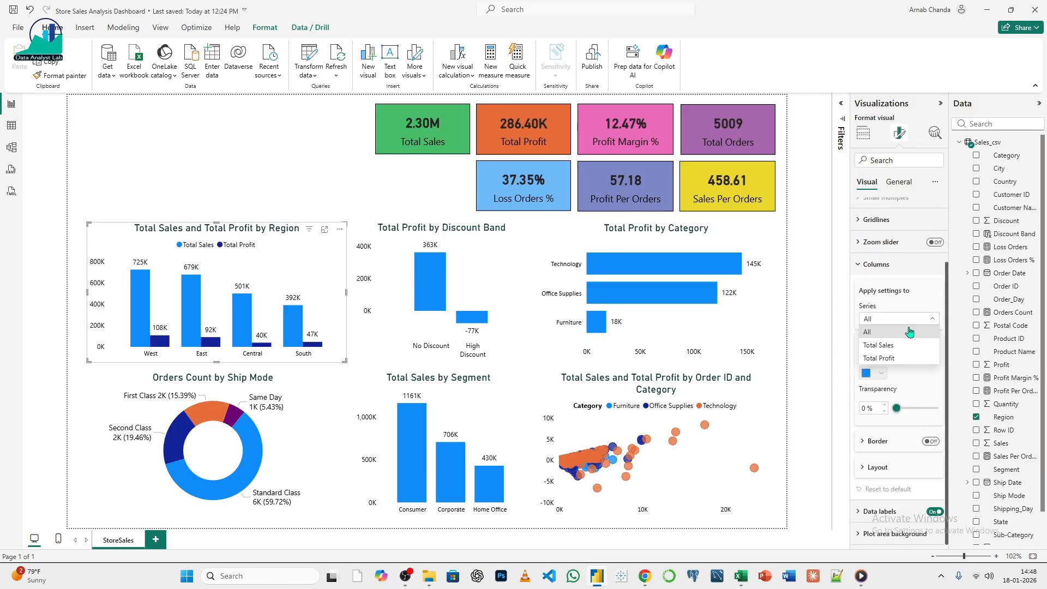
pyautogui.click(882, 350)
# - Try light orange, green, indigo and dark purple as the colour of the Total Sales columns in the region chart
pyautogui.click(880, 375)
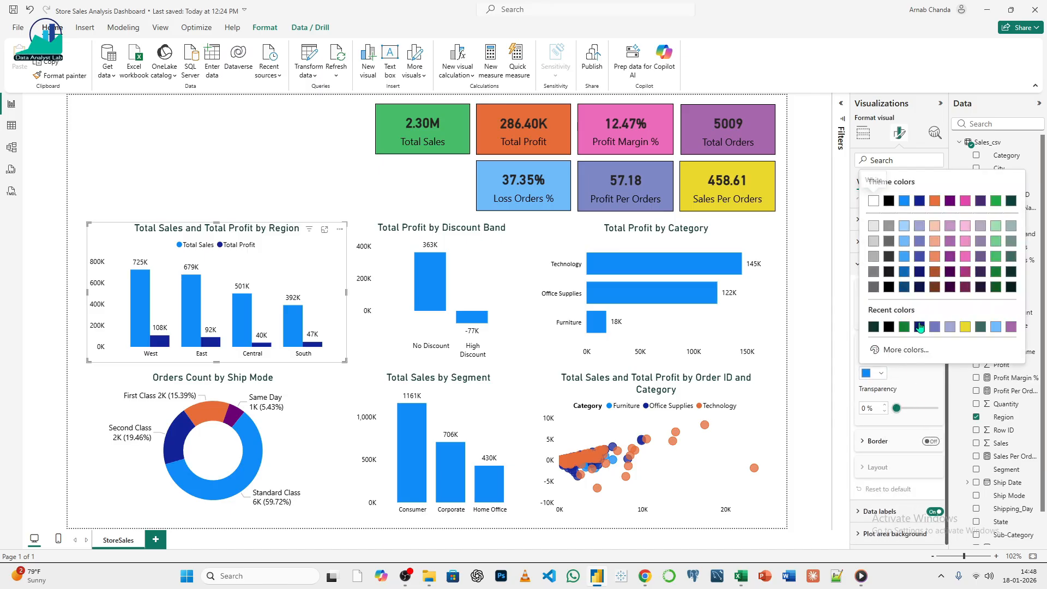
pyautogui.click(886, 235)
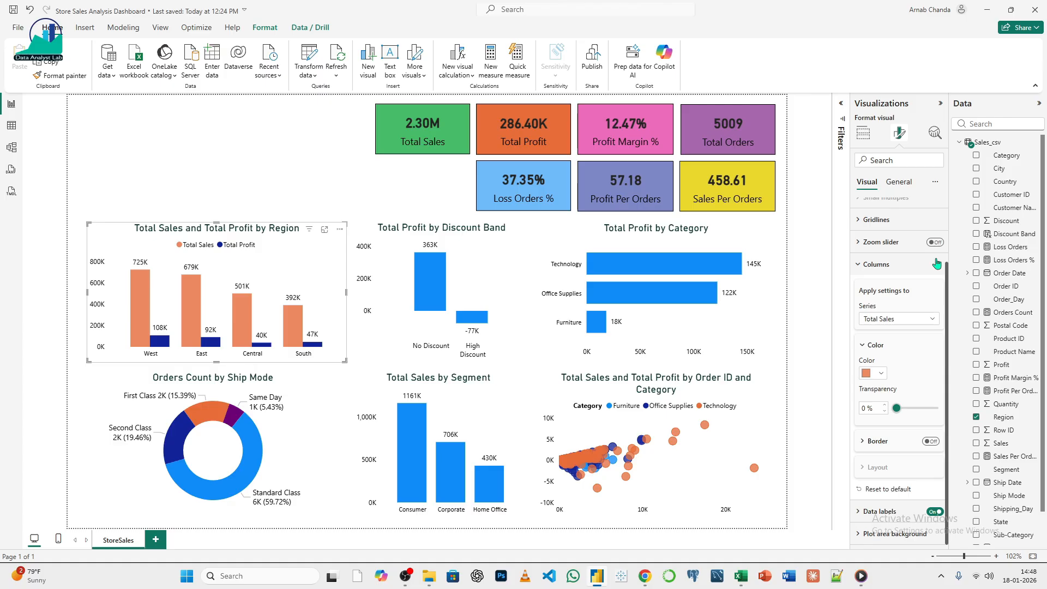
pyautogui.click(884, 374)
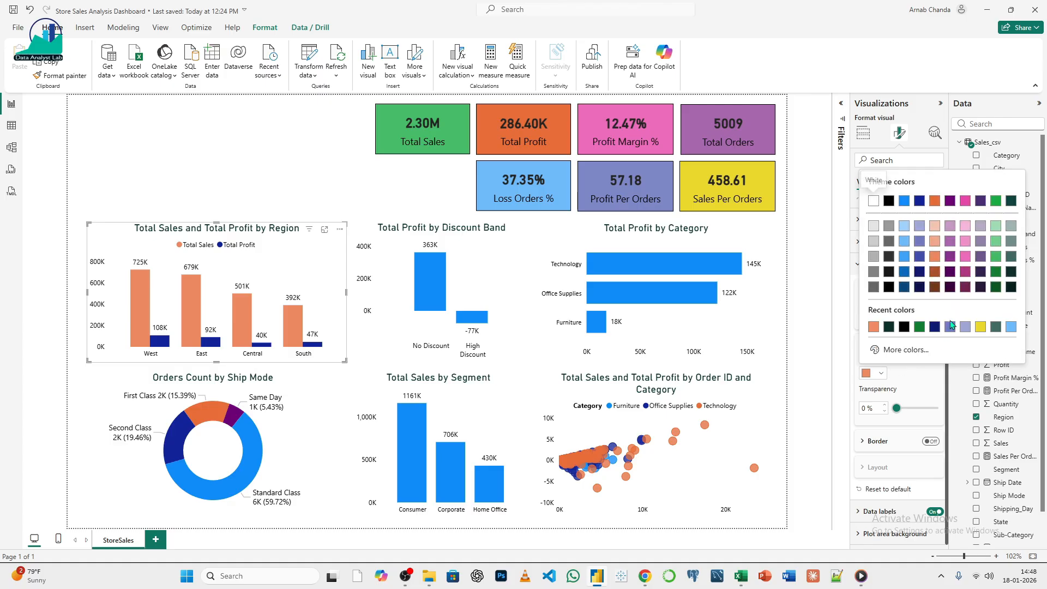
pyautogui.click(995, 271)
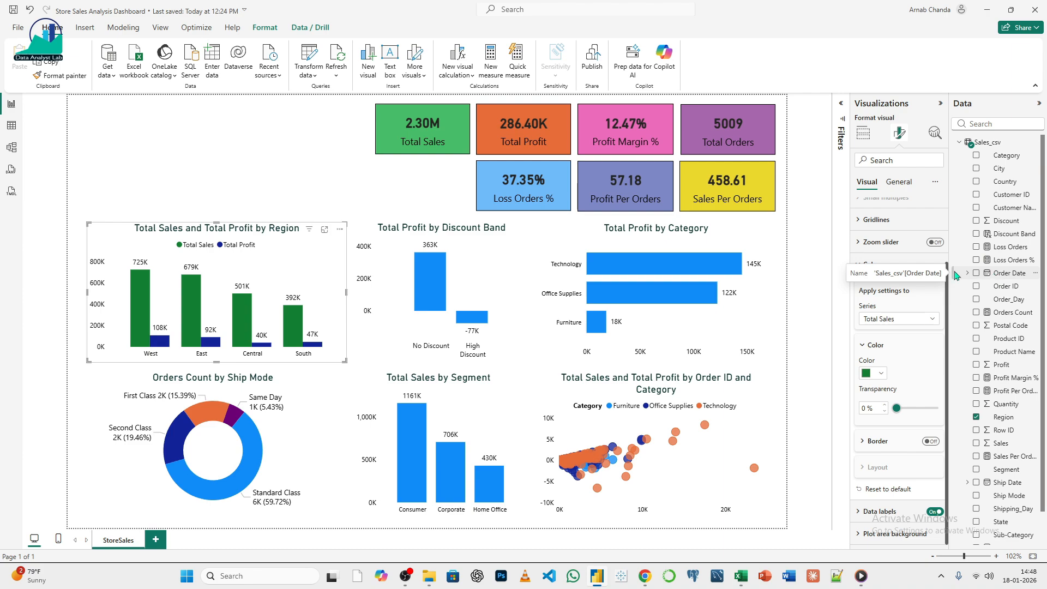
pyautogui.click(881, 374)
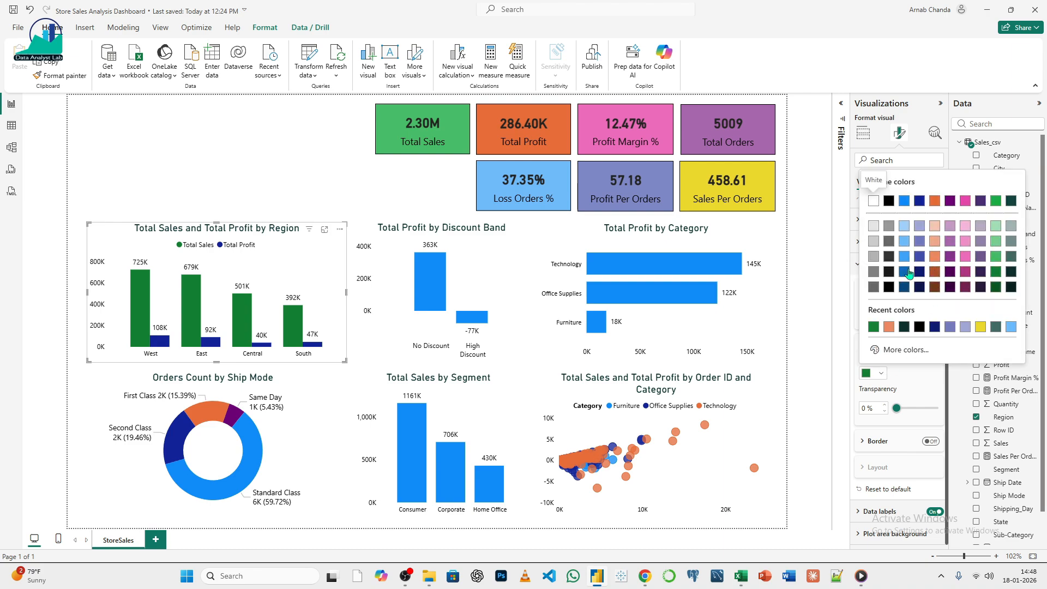
pyautogui.click(918, 261)
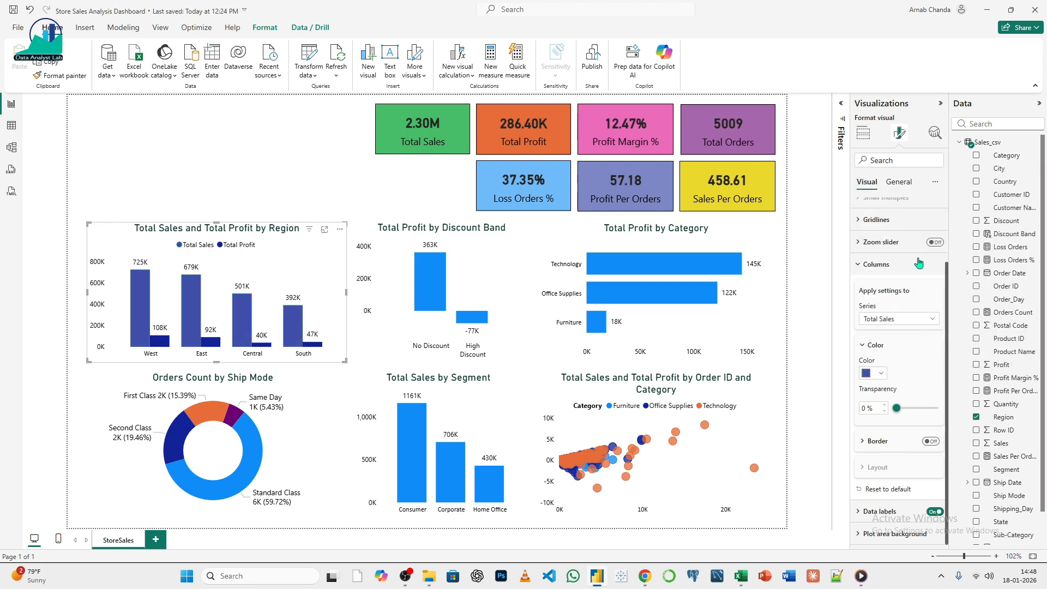
pyautogui.click(880, 374)
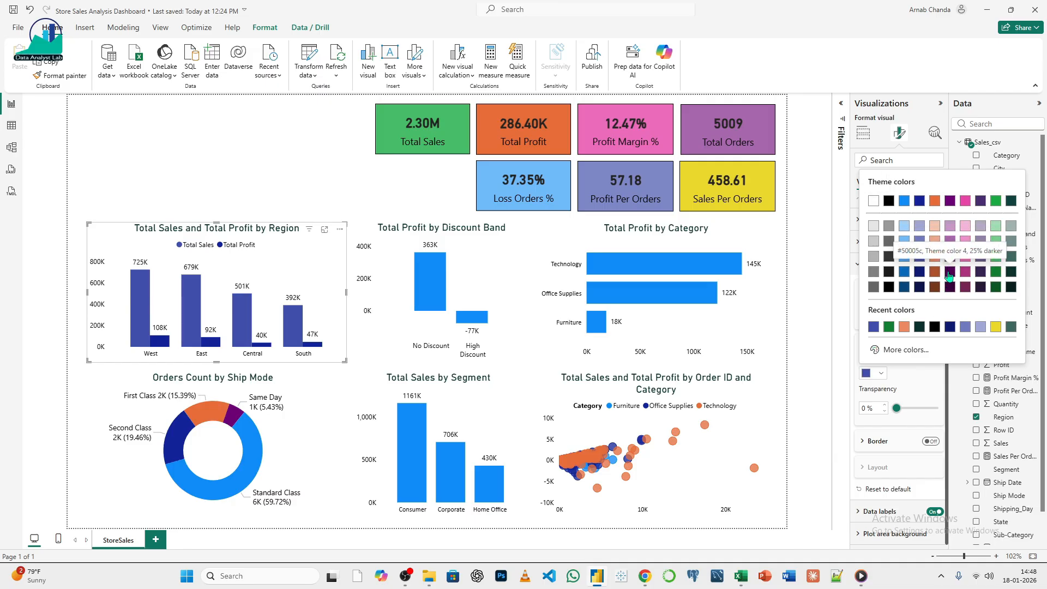
pyautogui.click(950, 271)
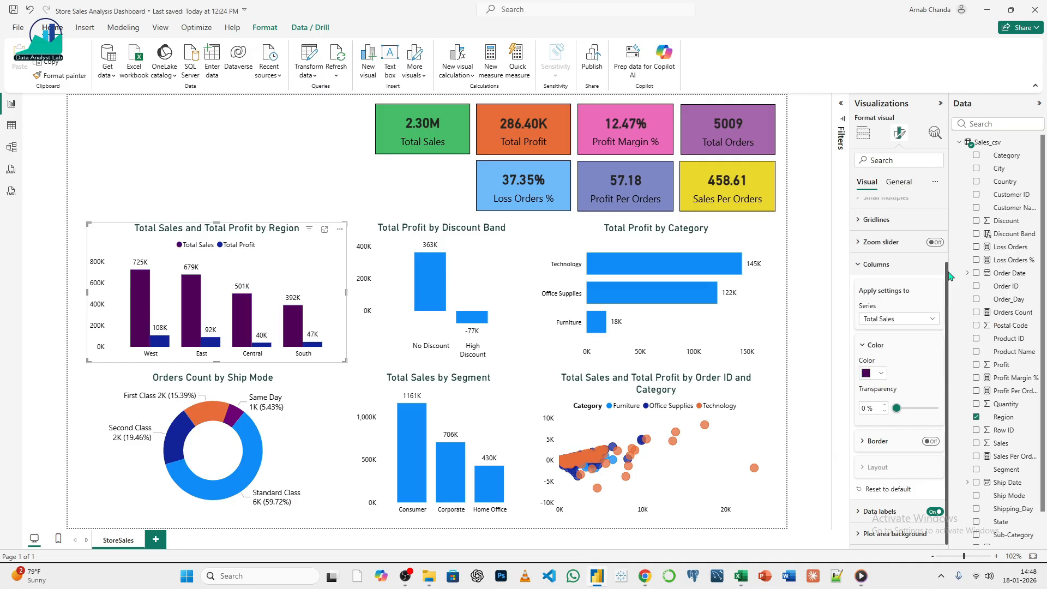
# - Colour the region chart's Total Sales columns in the theme orange and switch the column settings to the Total Profit series
pyautogui.click(882, 374)
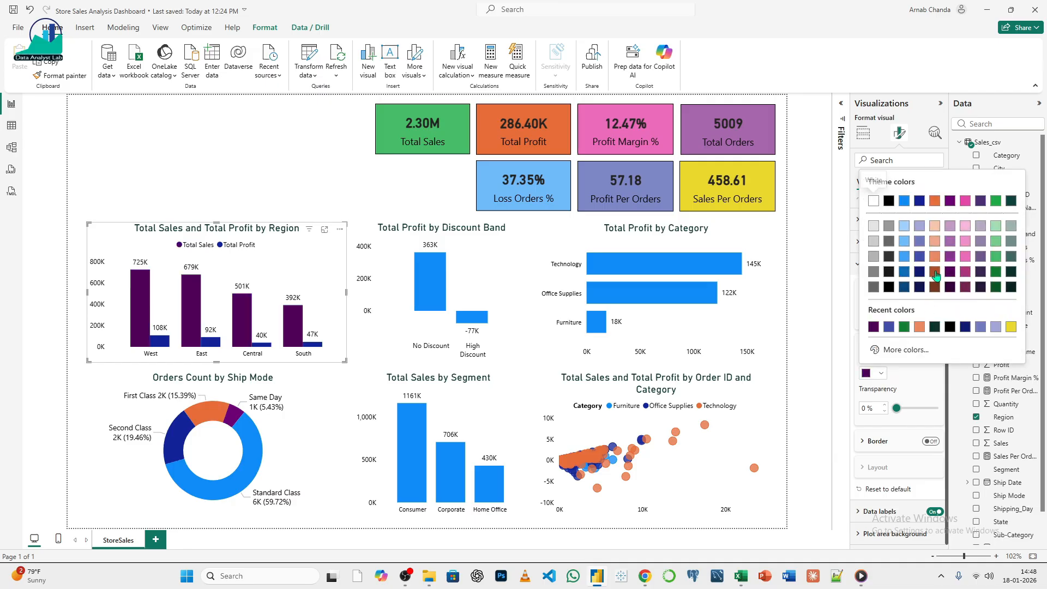
pyautogui.click(932, 202)
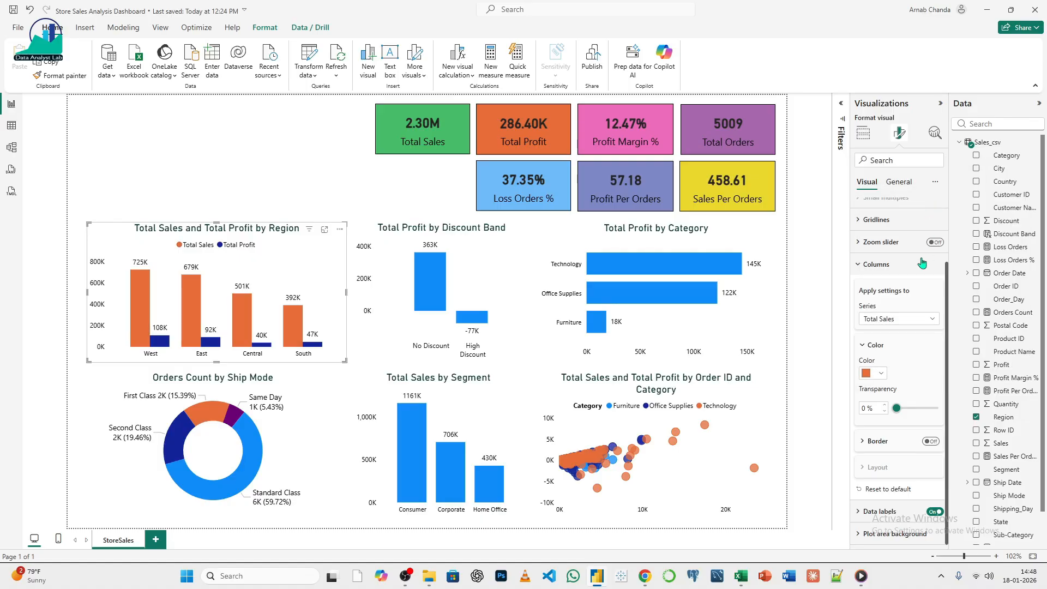
pyautogui.click(896, 320)
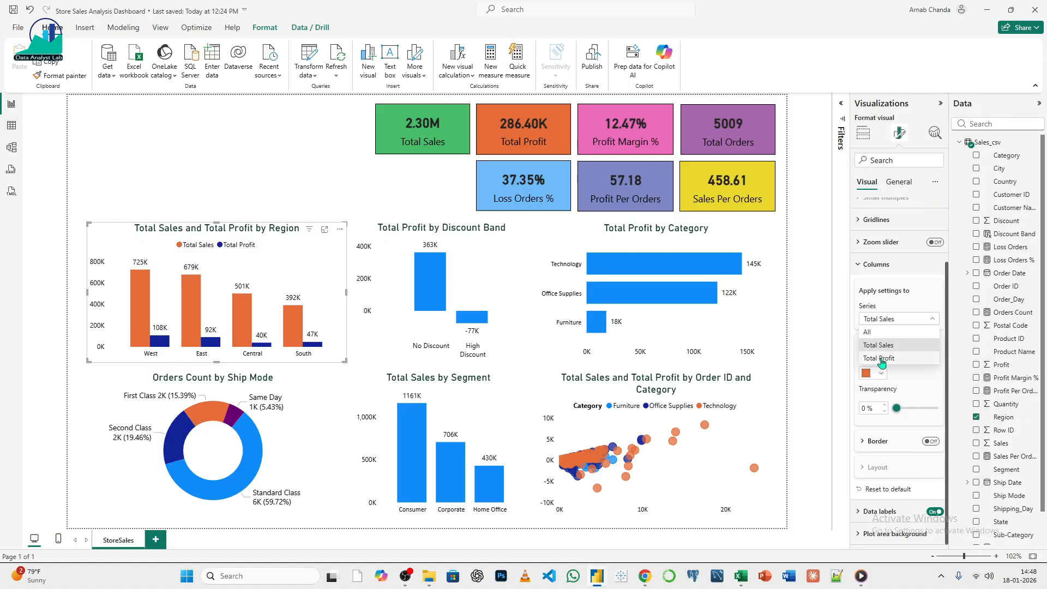
pyautogui.click(880, 359)
# - Try light blue and green on the region chart's Total Profit columns and undo the green
pyautogui.click(878, 374)
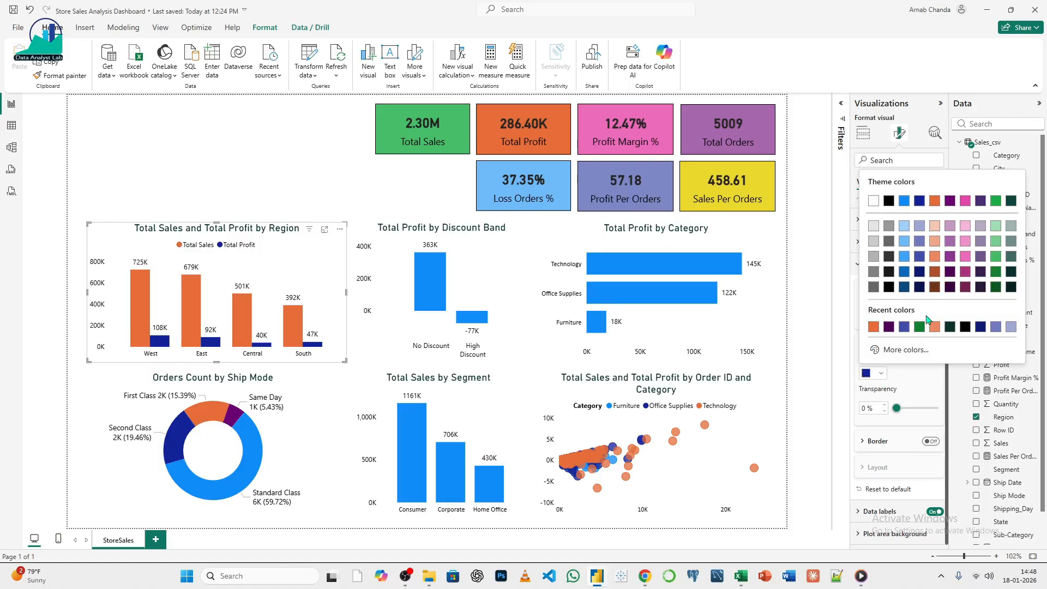
pyautogui.click(904, 262)
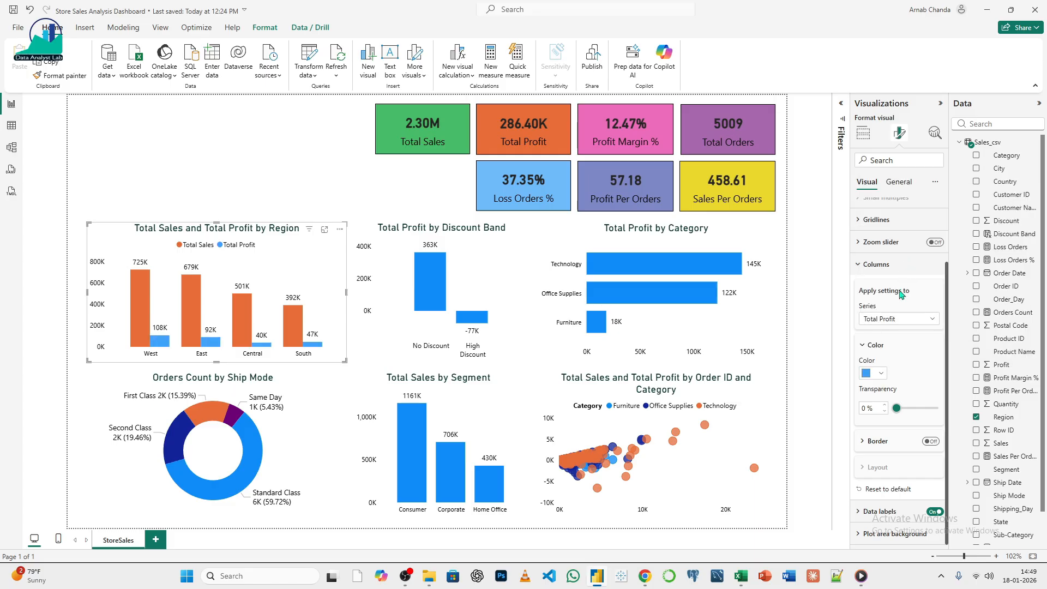
pyautogui.click(875, 374)
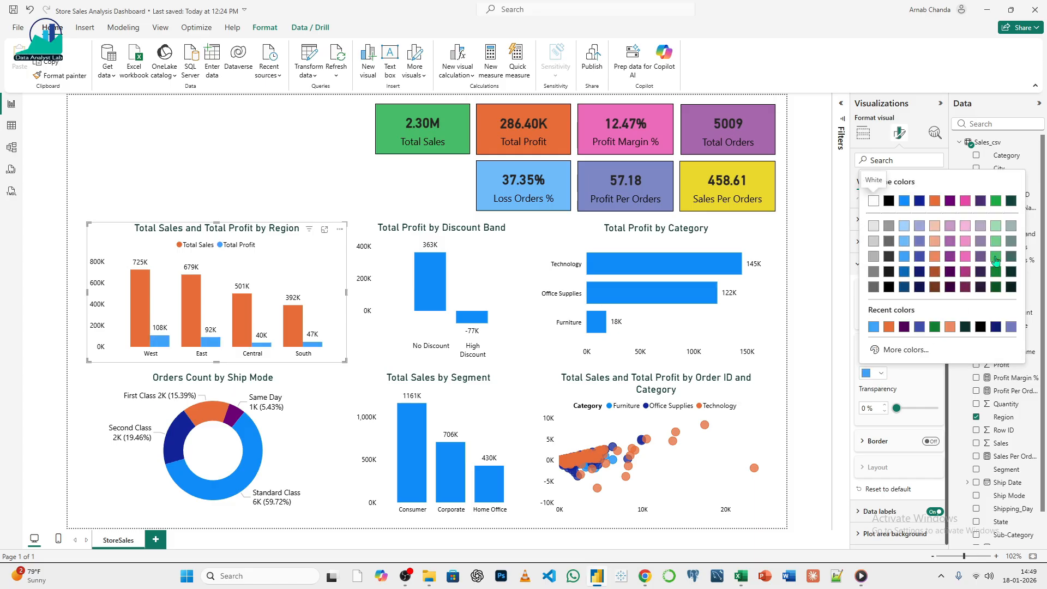
pyautogui.click(995, 260)
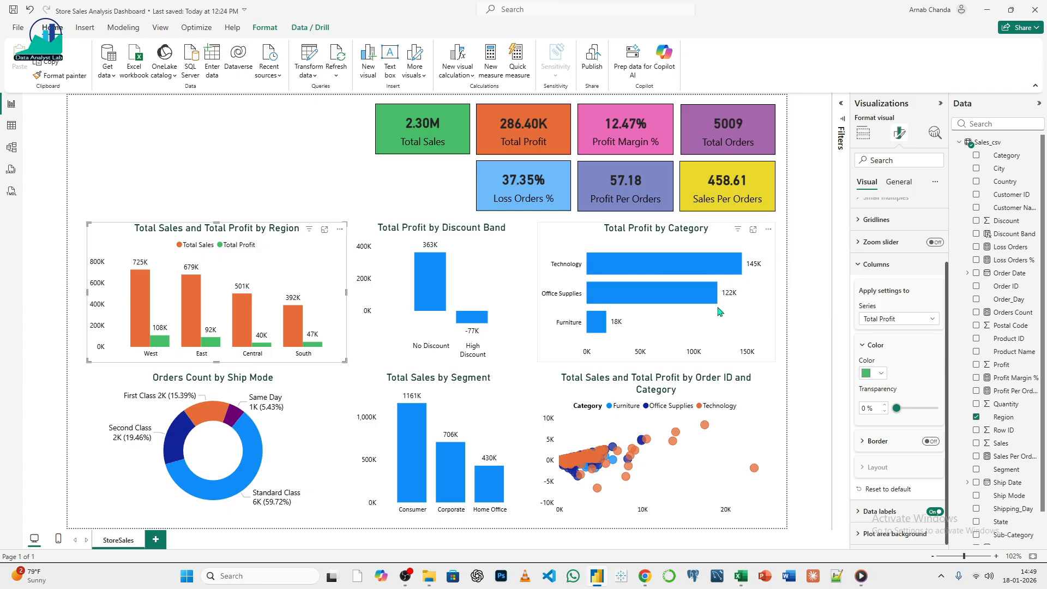
pyautogui.hotkey('ctrl', 'z')
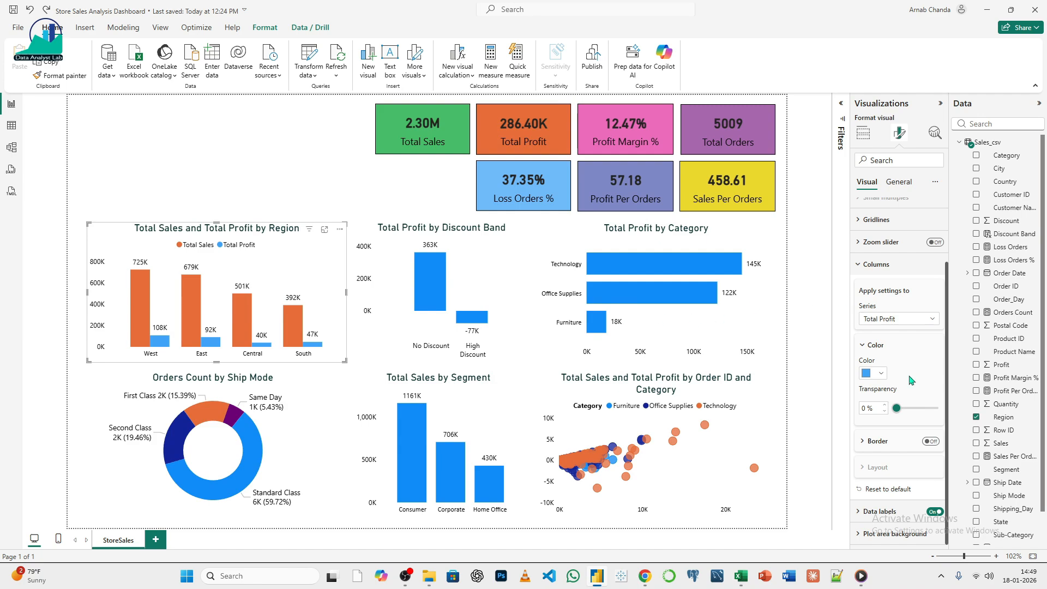
# - Set the Total Profit columns of the region chart to the darker theme blue
pyautogui.click(880, 374)
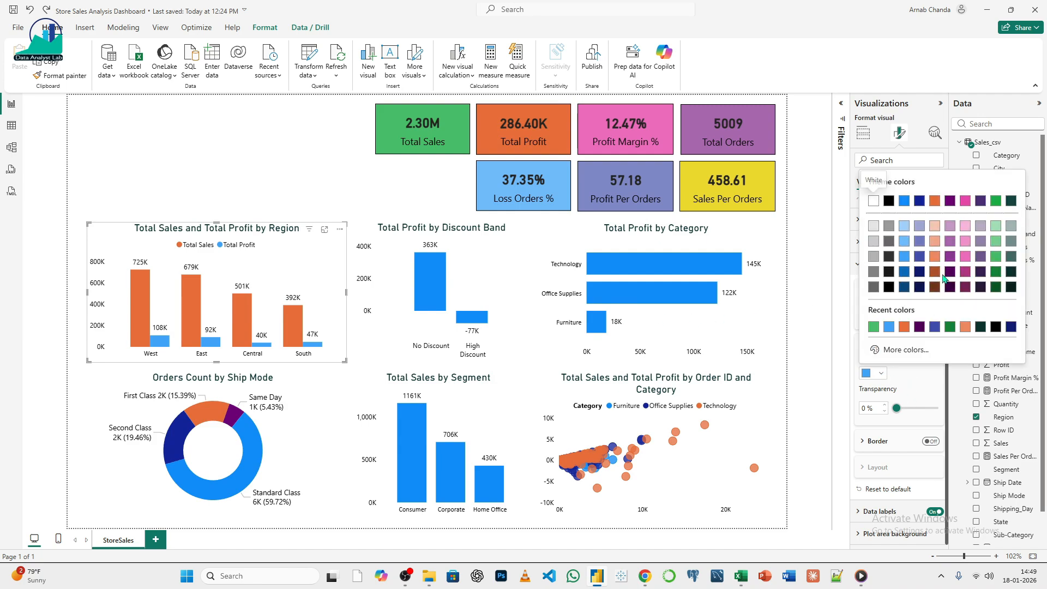
pyautogui.click(902, 275)
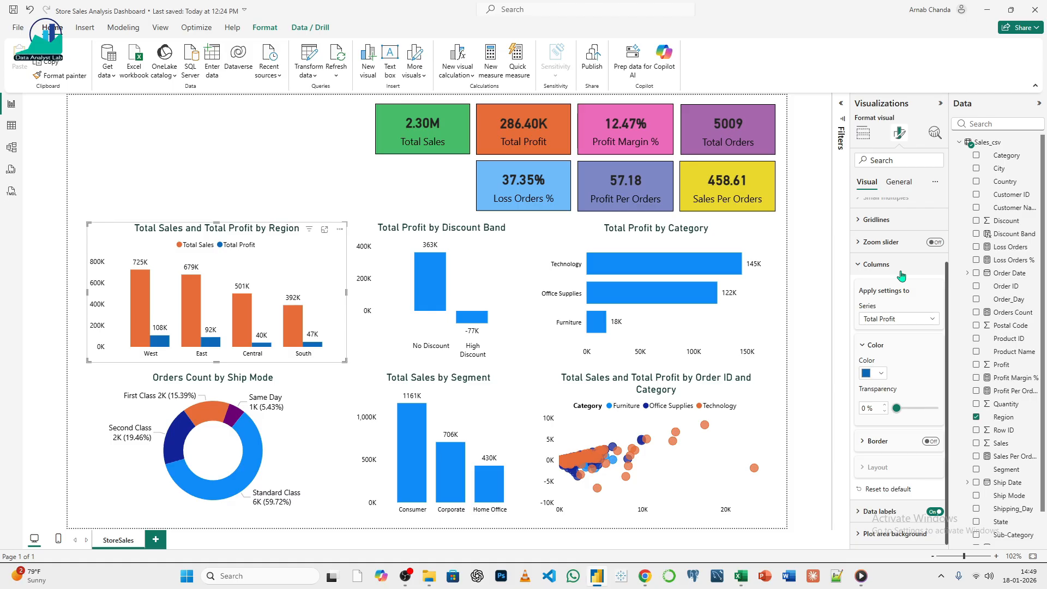
# - Colour the No Discount column of the Total Profit by Discount Band chart in the theme orange
pyautogui.click(481, 281)
pyautogui.click(880, 373)
pyautogui.click(907, 349)
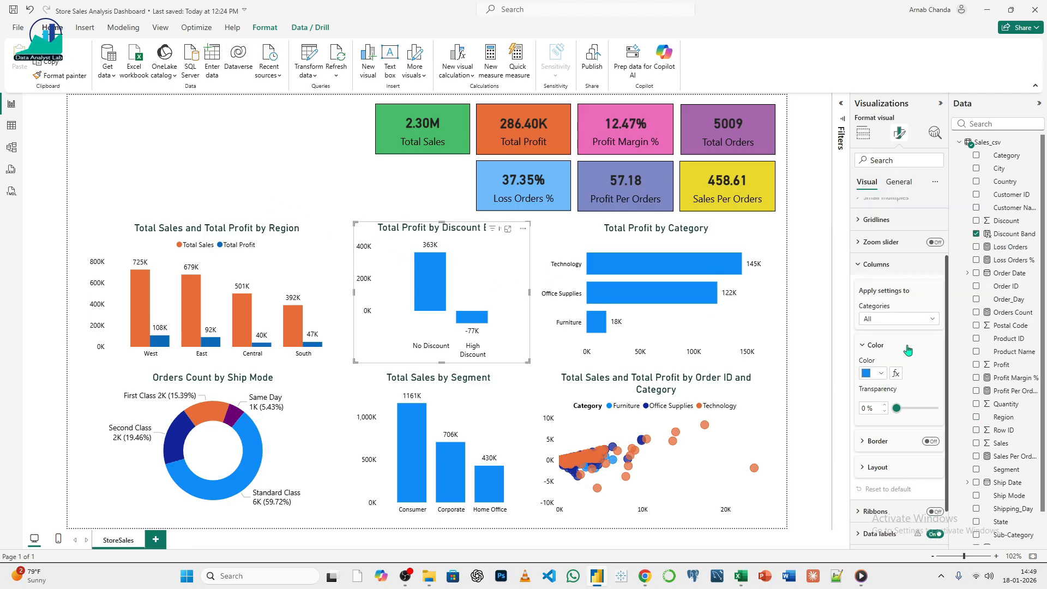
pyautogui.click(900, 324)
pyautogui.click(883, 345)
pyautogui.click(881, 374)
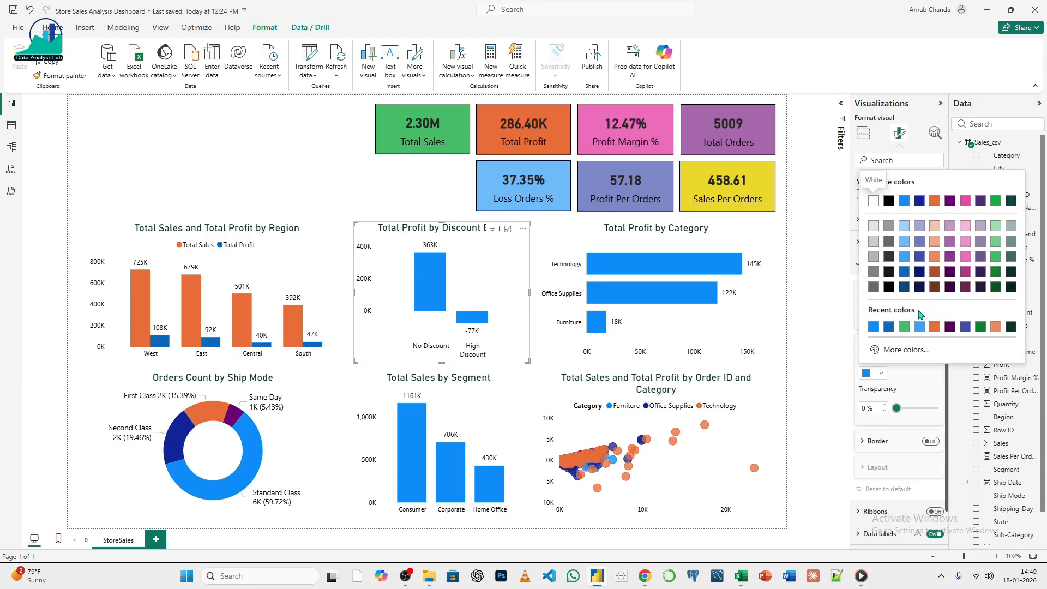
pyautogui.click(934, 201)
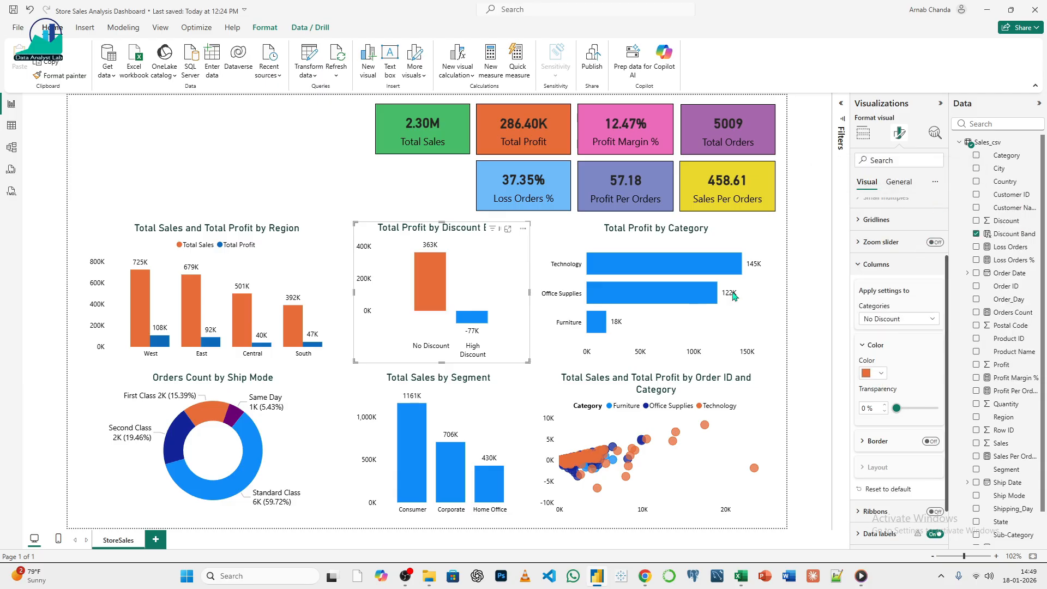
# - Try the 20% lighter navy theme shade on the High Discount column of the Discount Band chart, and replace it with the darker theme blue
pyautogui.click(892, 319)
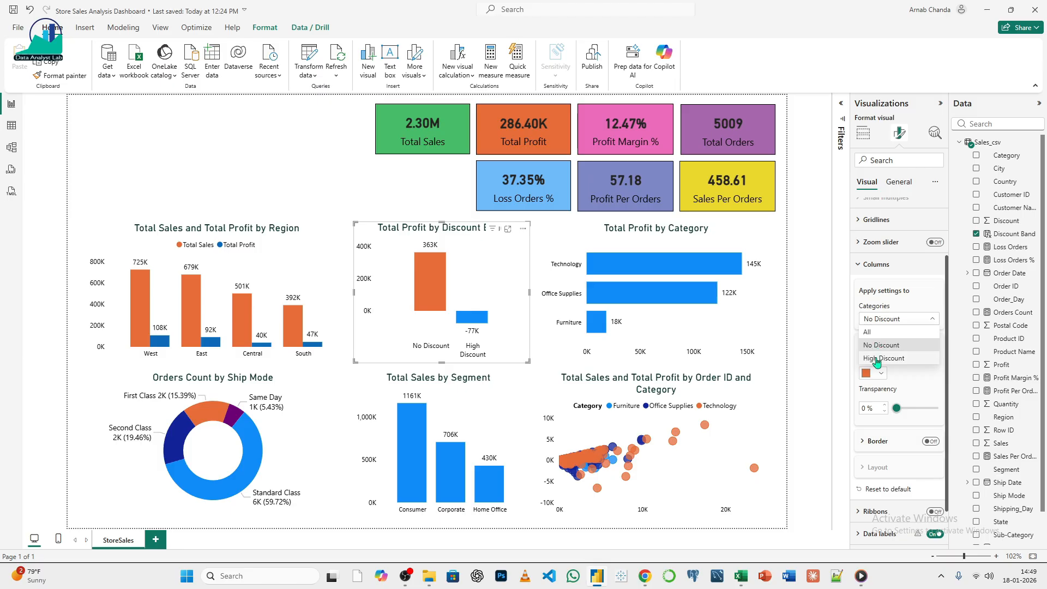
pyautogui.click(878, 358)
pyautogui.click(881, 375)
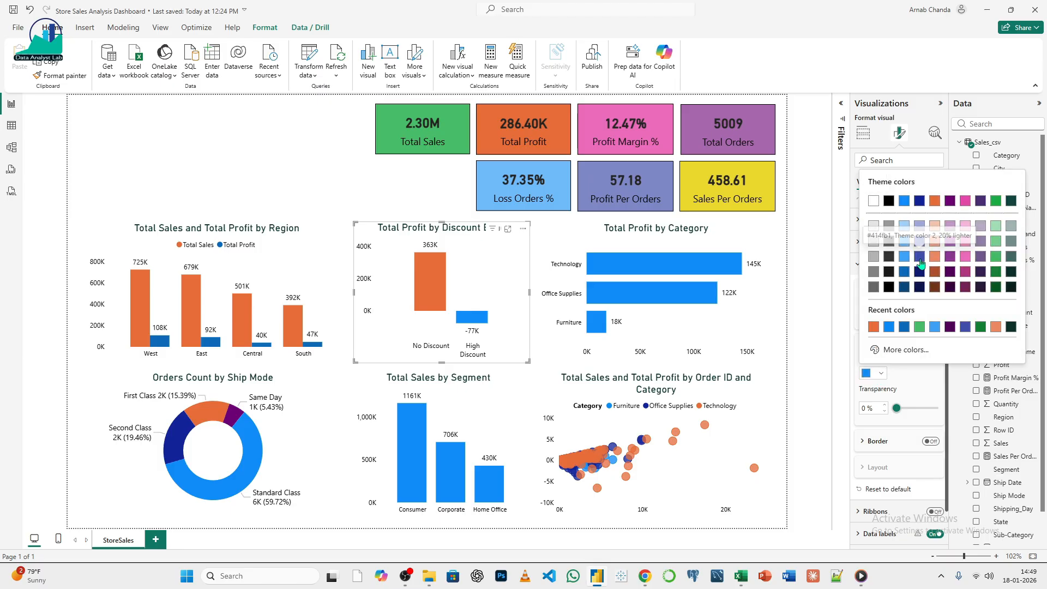
pyautogui.click(921, 264)
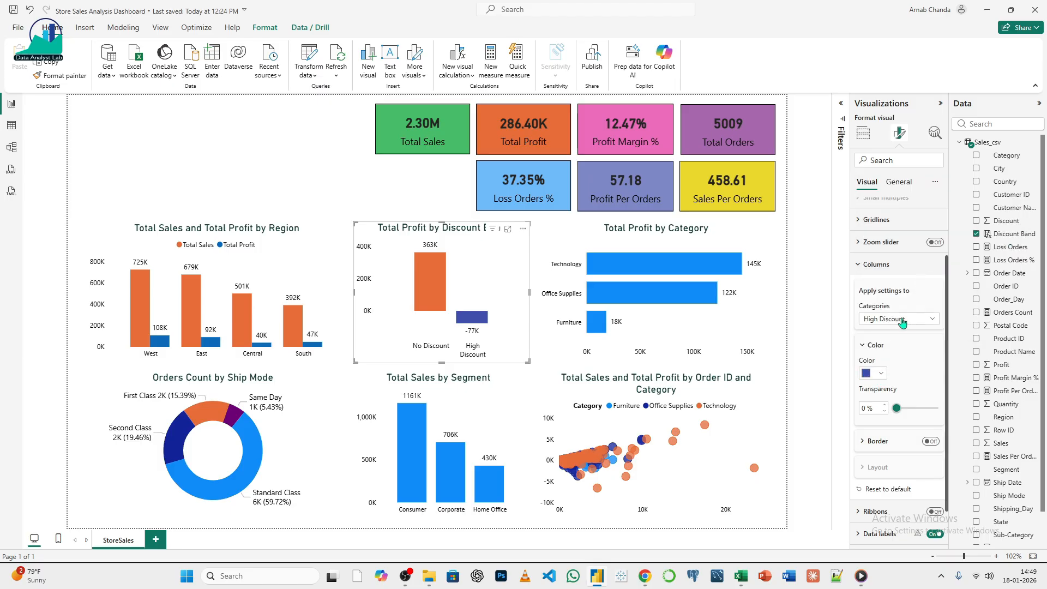
pyautogui.click(903, 321)
pyautogui.click(906, 381)
pyautogui.click(881, 373)
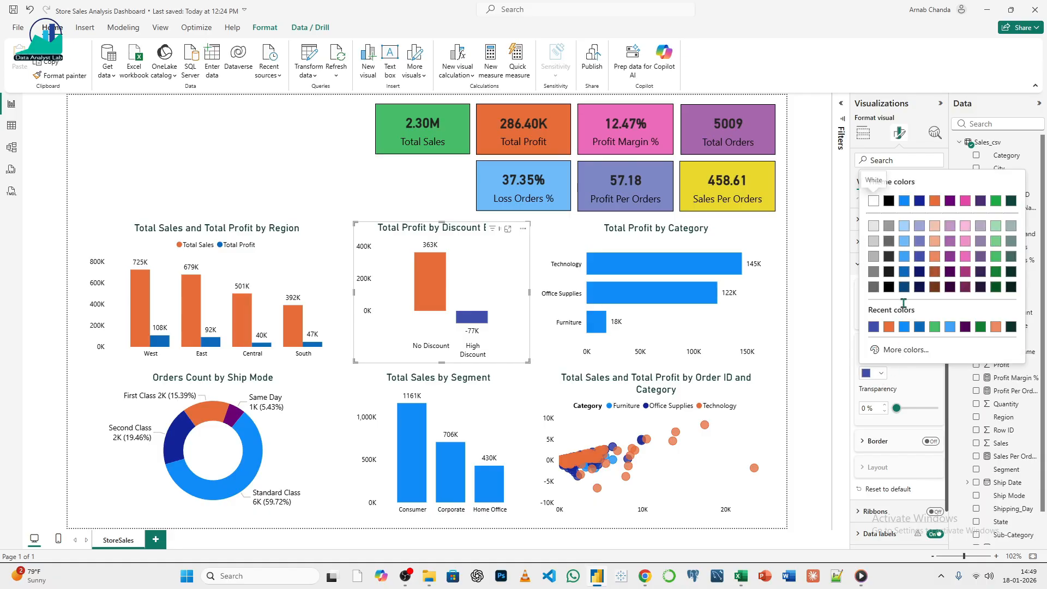
pyautogui.click(905, 278)
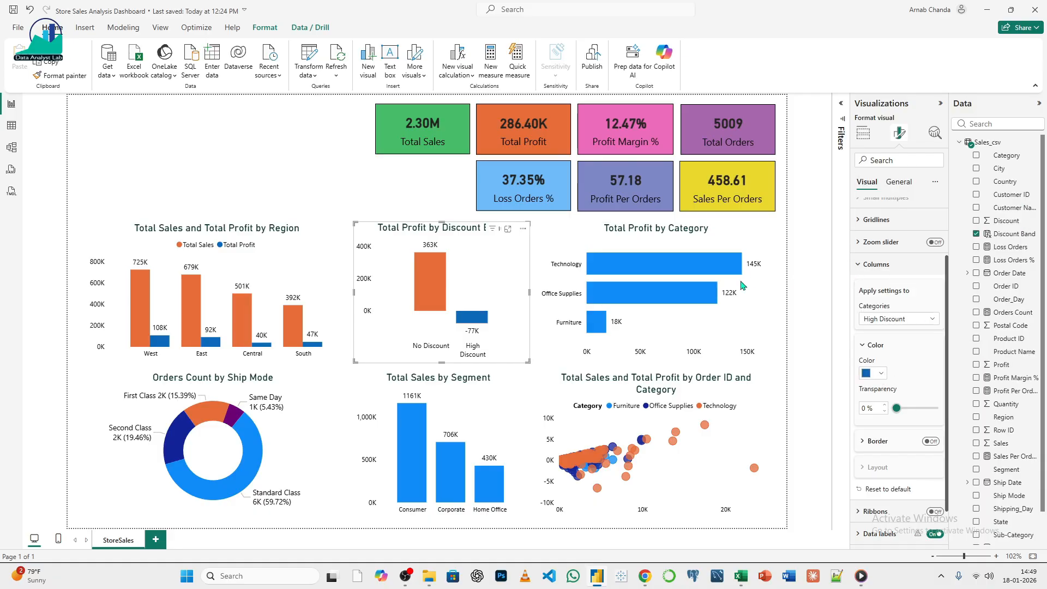
# - Colour the Technology bar of the Total Profit by Category chart in the theme orange
pyautogui.click(757, 305)
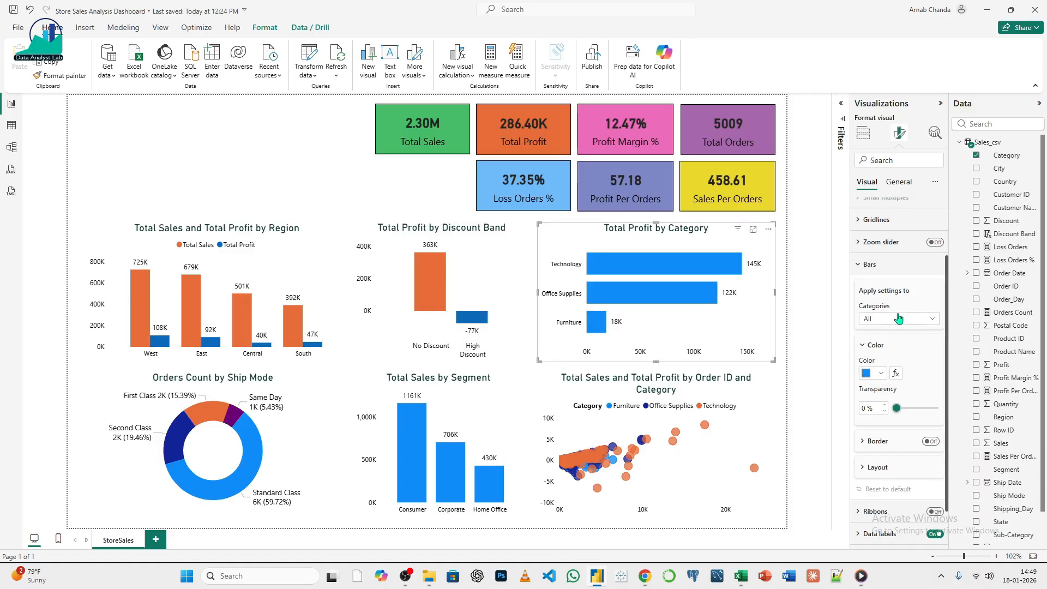
pyautogui.click(898, 319)
pyautogui.click(885, 355)
pyautogui.click(880, 373)
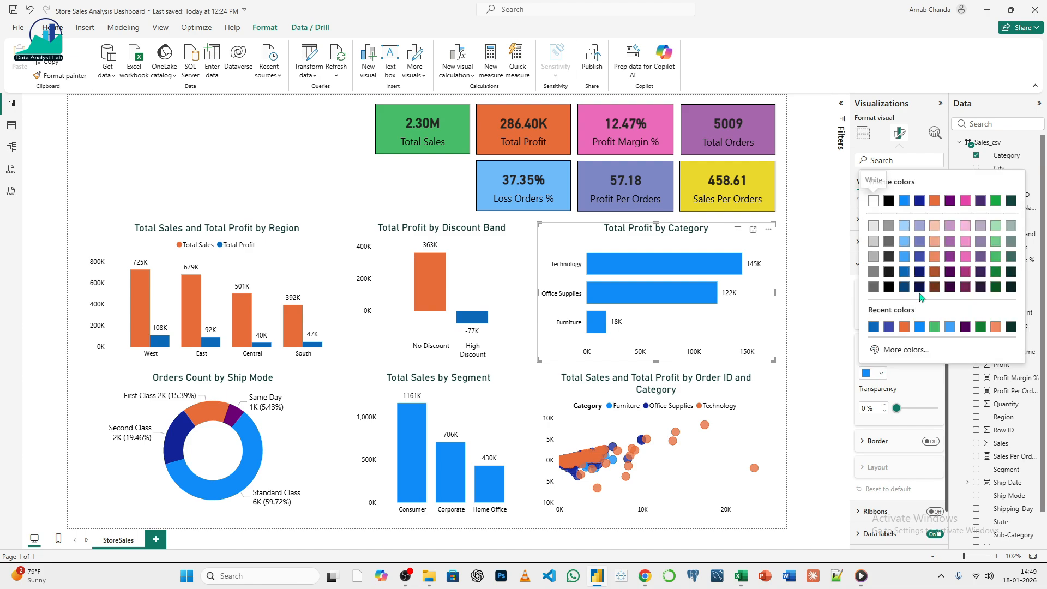
pyautogui.click(934, 202)
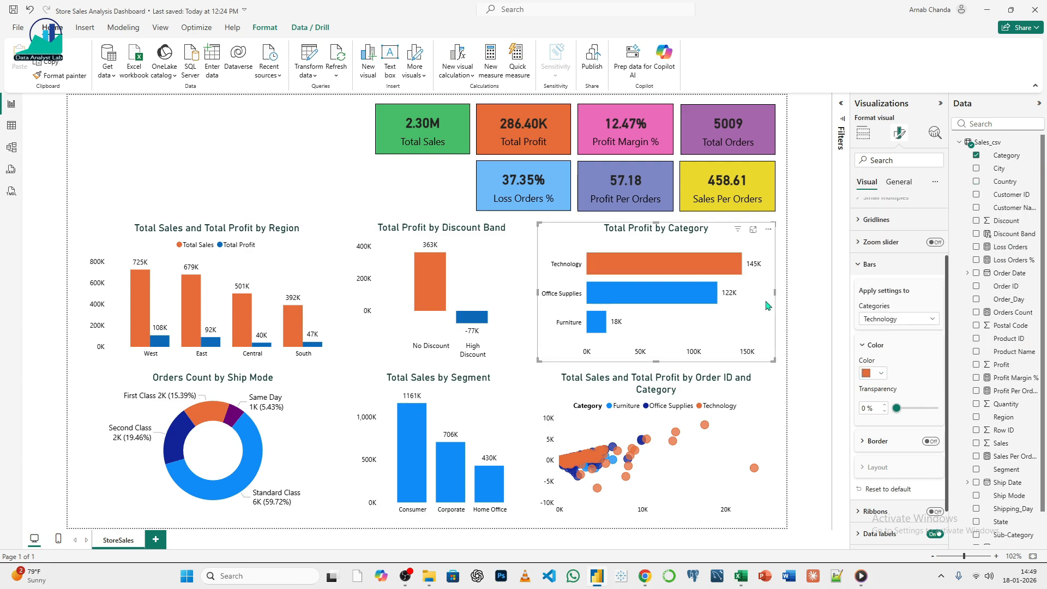
# - Colour the Office Supplies bar of the Total Profit by Category chart in the lighter theme green
pyautogui.click(885, 325)
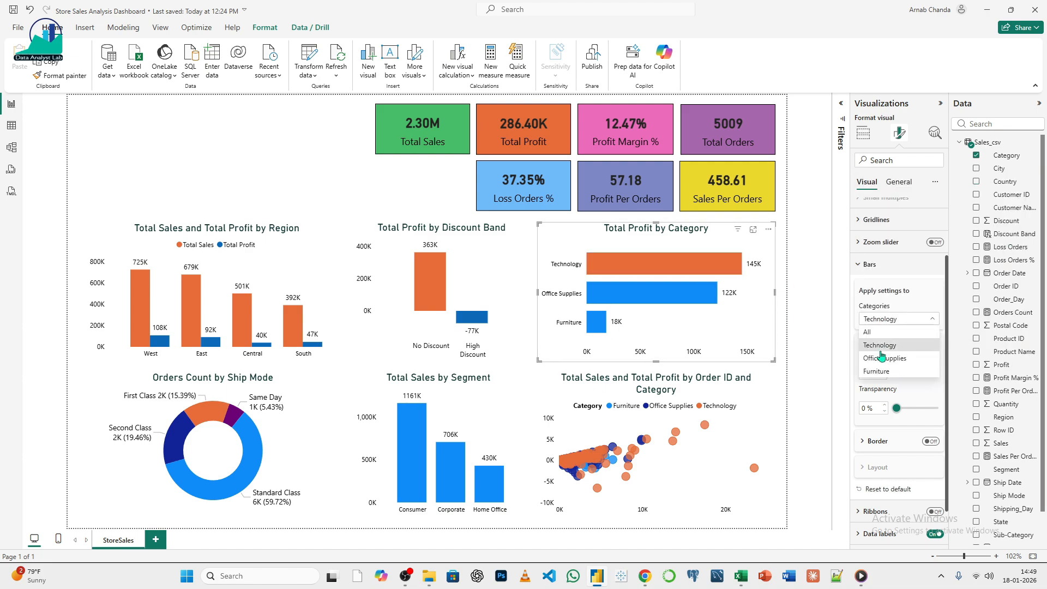
pyautogui.click(883, 367)
pyautogui.click(882, 369)
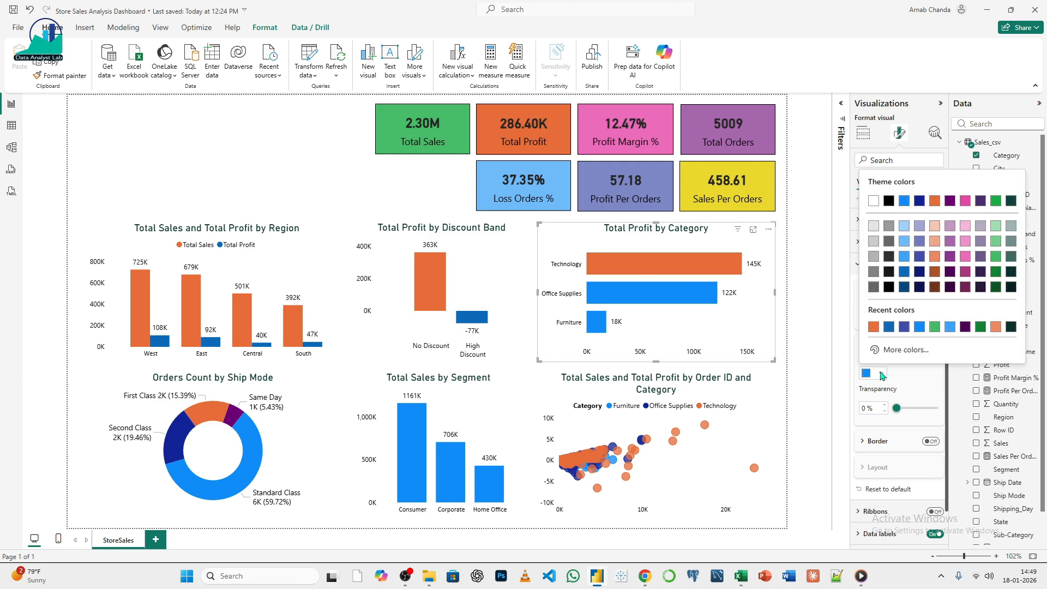
pyautogui.click(995, 259)
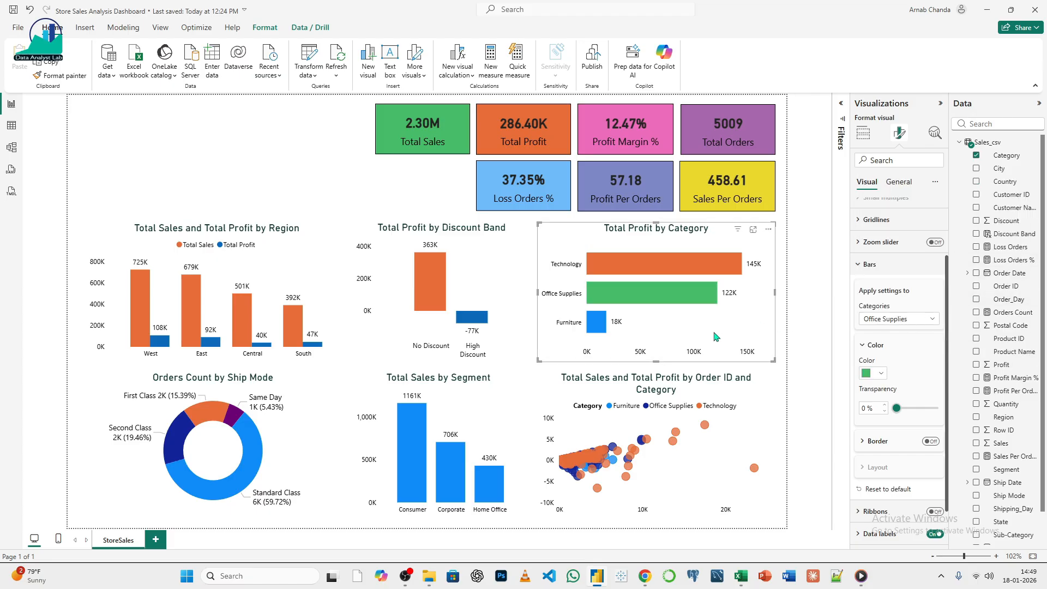
# - Open the choice of category for the bar settings of the Total Profit by Category chart
pyautogui.click(894, 318)
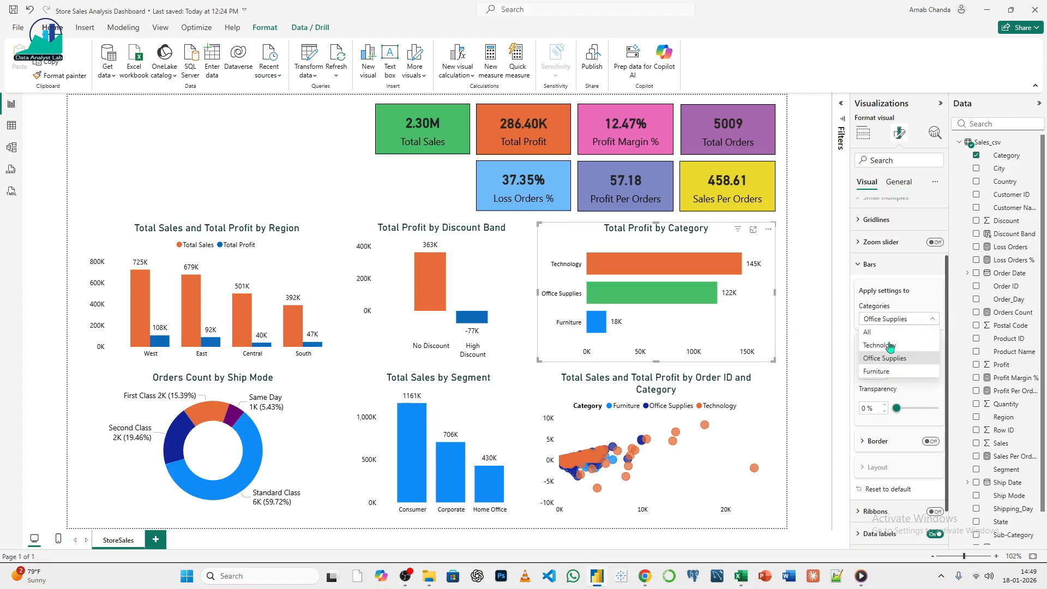
# - Color the Furniture bar dark blue in the Total Profit by Category chart
pyautogui.click(880, 370)
pyautogui.click(880, 374)
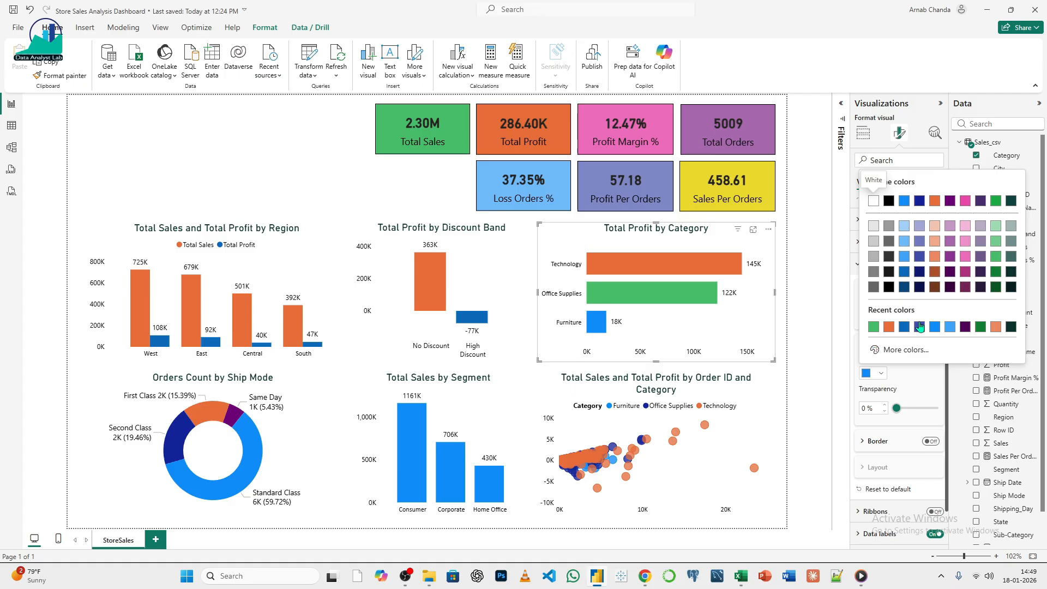
pyautogui.click(904, 272)
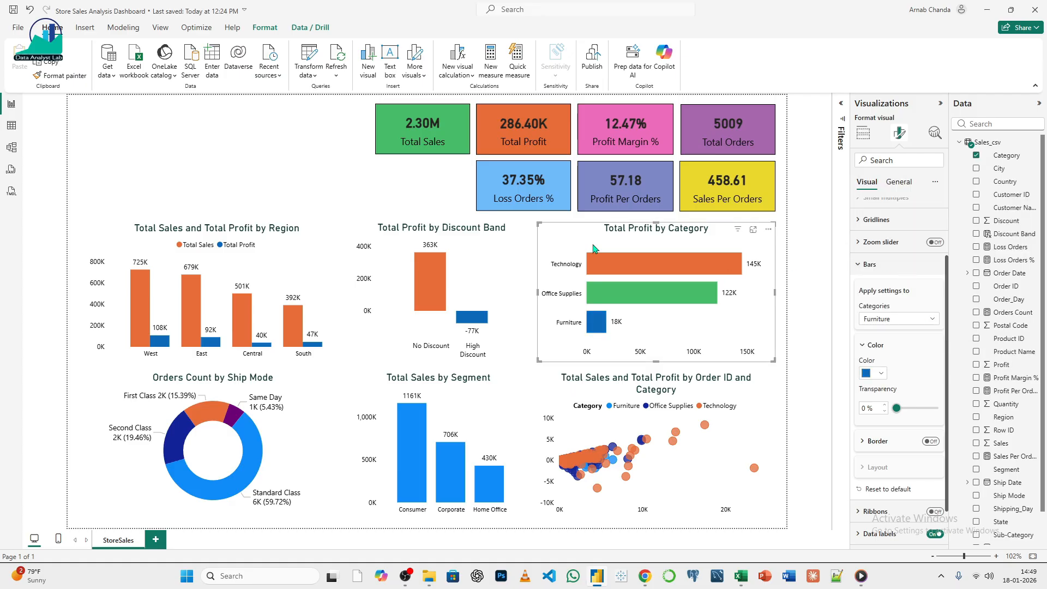
# - Color the Same Day slice dark green in the Orders Count by Ship Mode donut chart
pyautogui.click(293, 458)
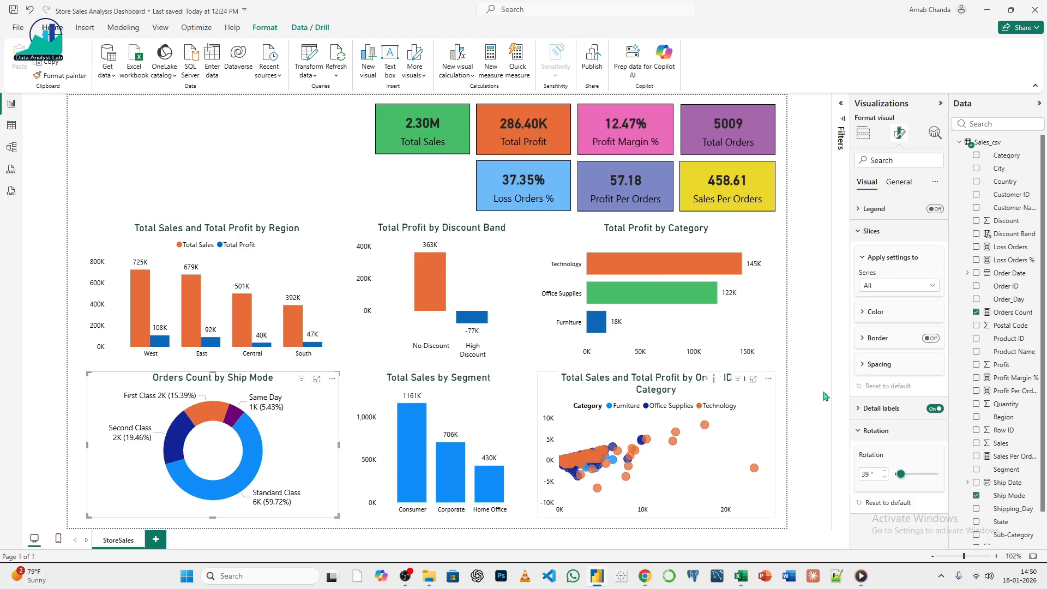
pyautogui.click(885, 287)
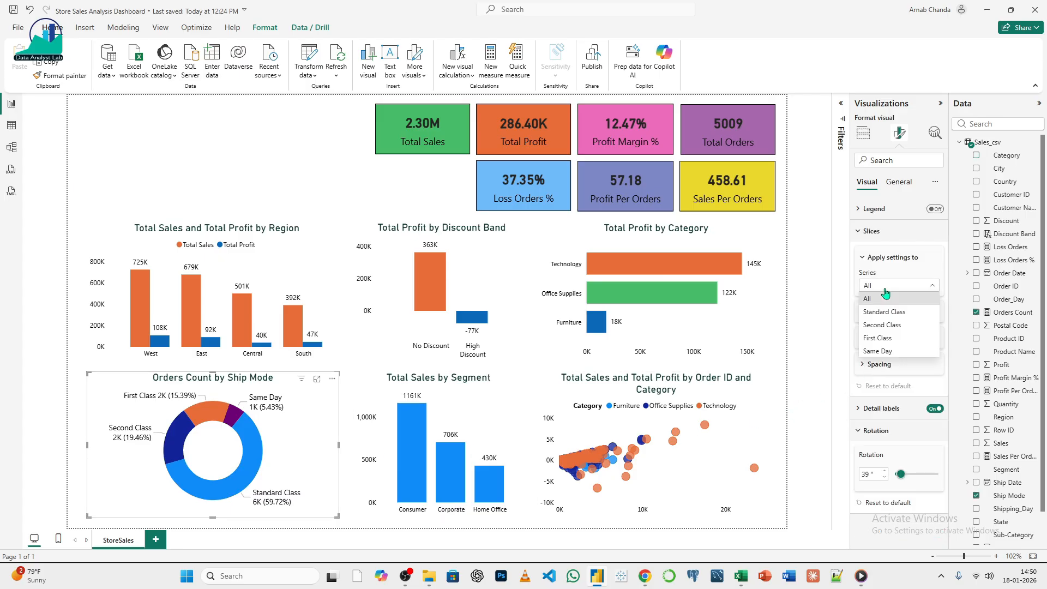
pyautogui.click(875, 353)
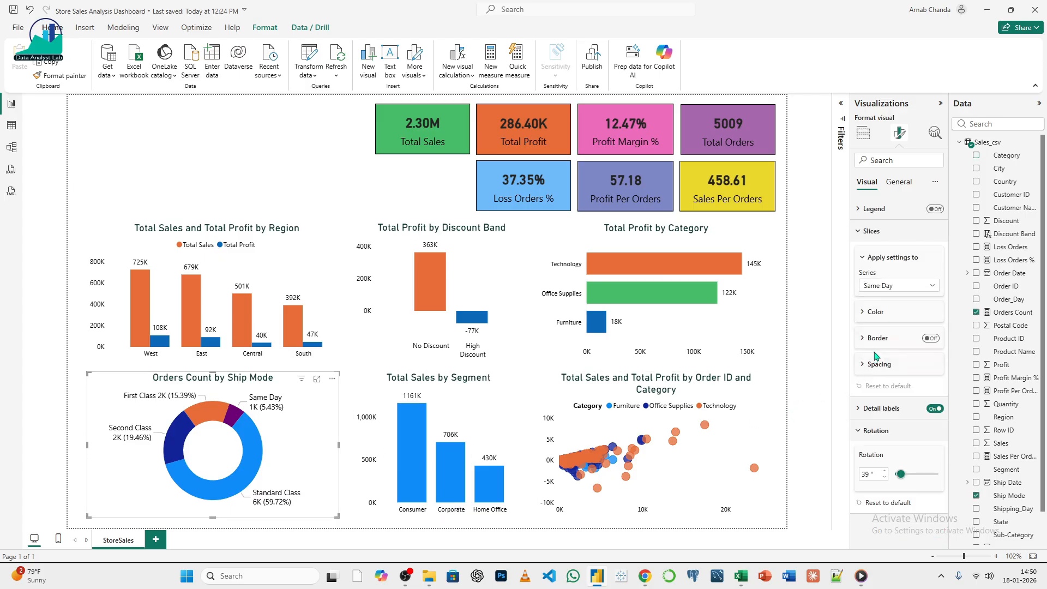
pyautogui.click(874, 313)
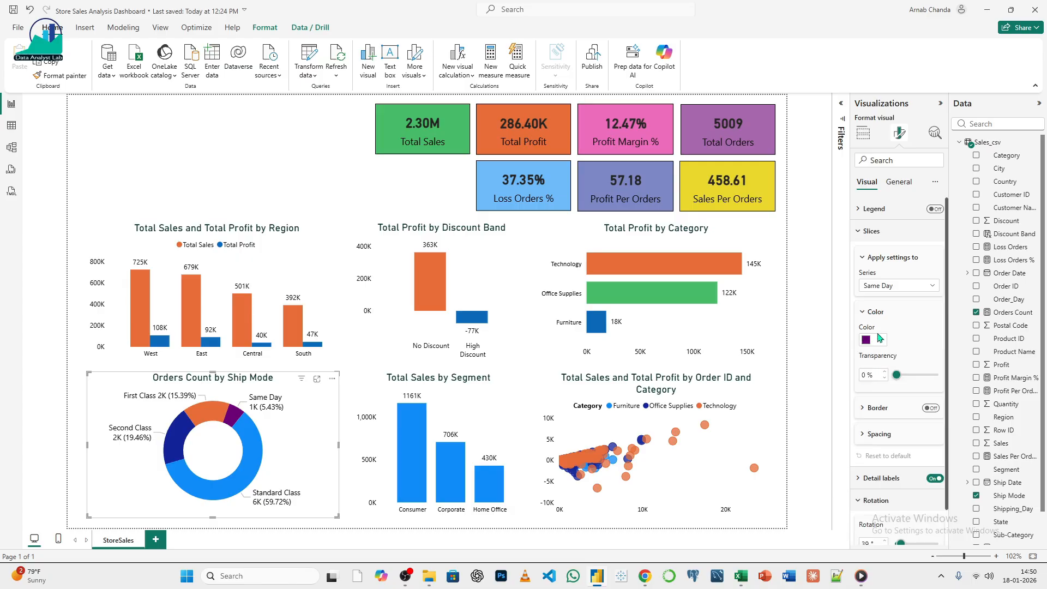
pyautogui.click(879, 339)
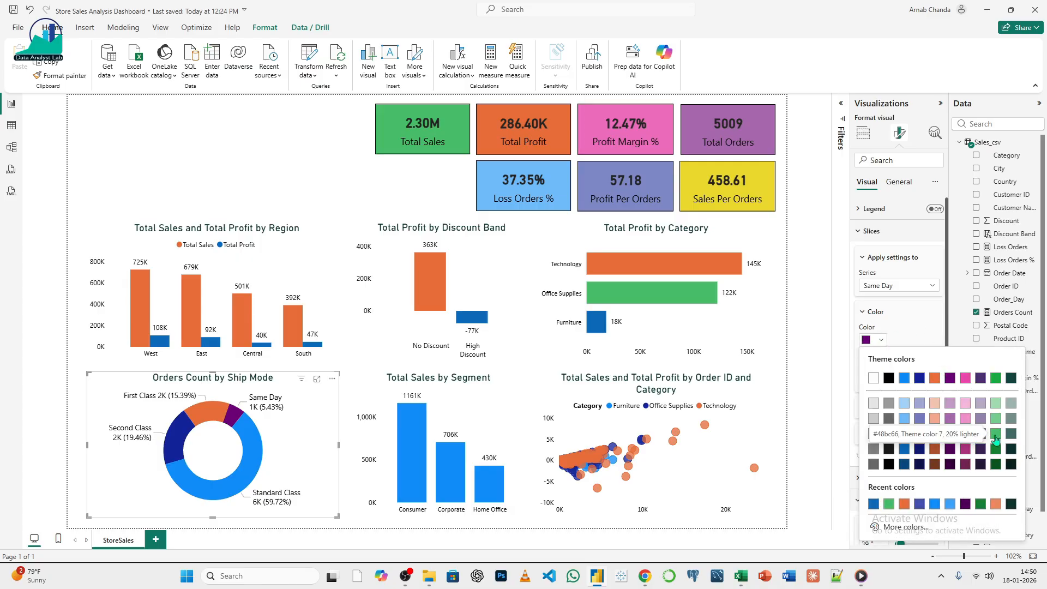
pyautogui.click(995, 434)
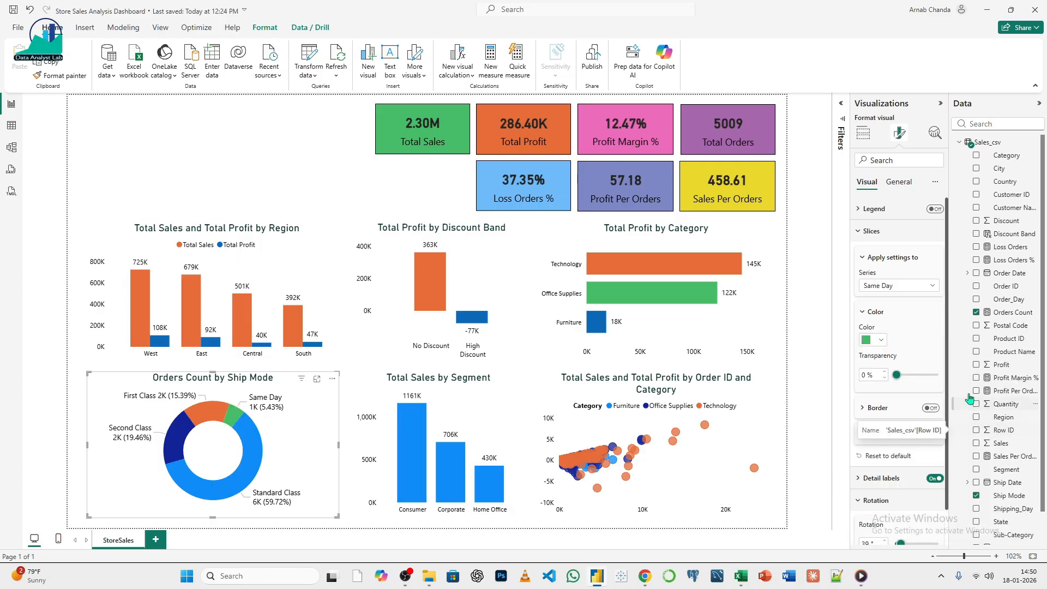
pyautogui.click(880, 341)
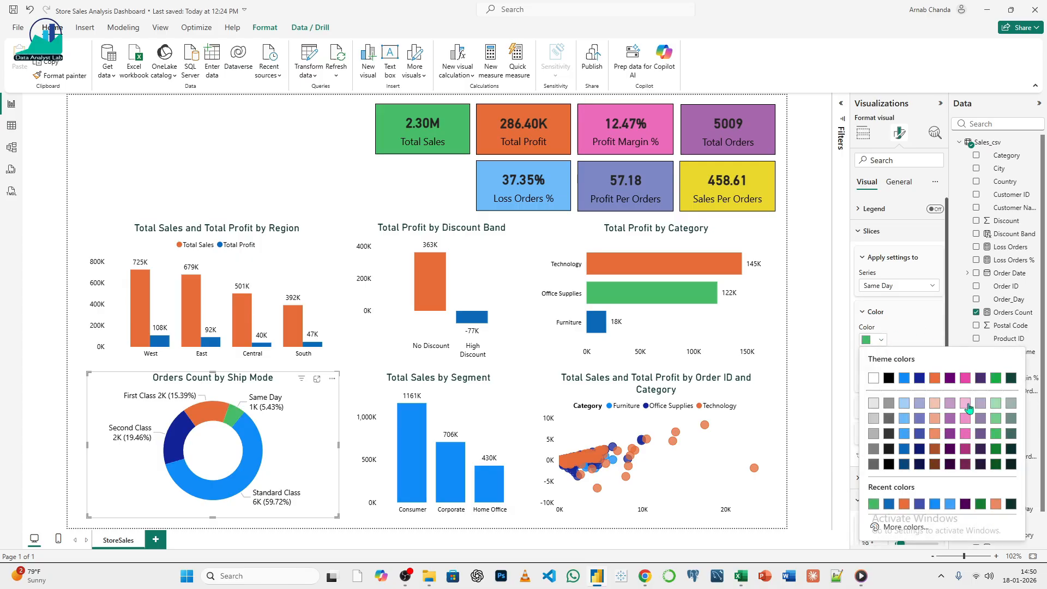
pyautogui.click(996, 454)
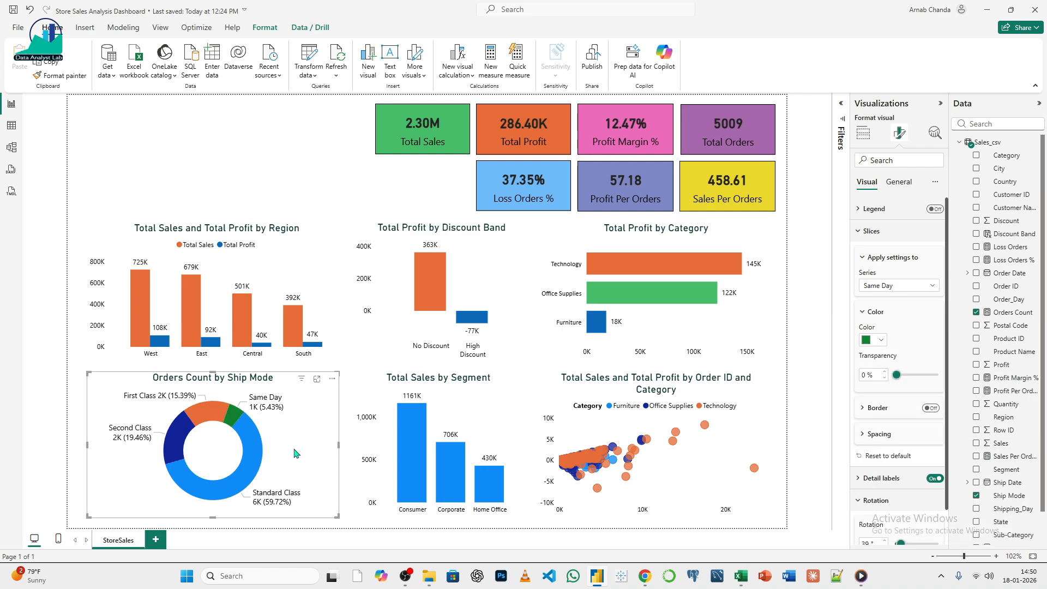
# - Set the inner radius of the Orders Count by Ship Mode donut to 53%
pyautogui.click(873, 231)
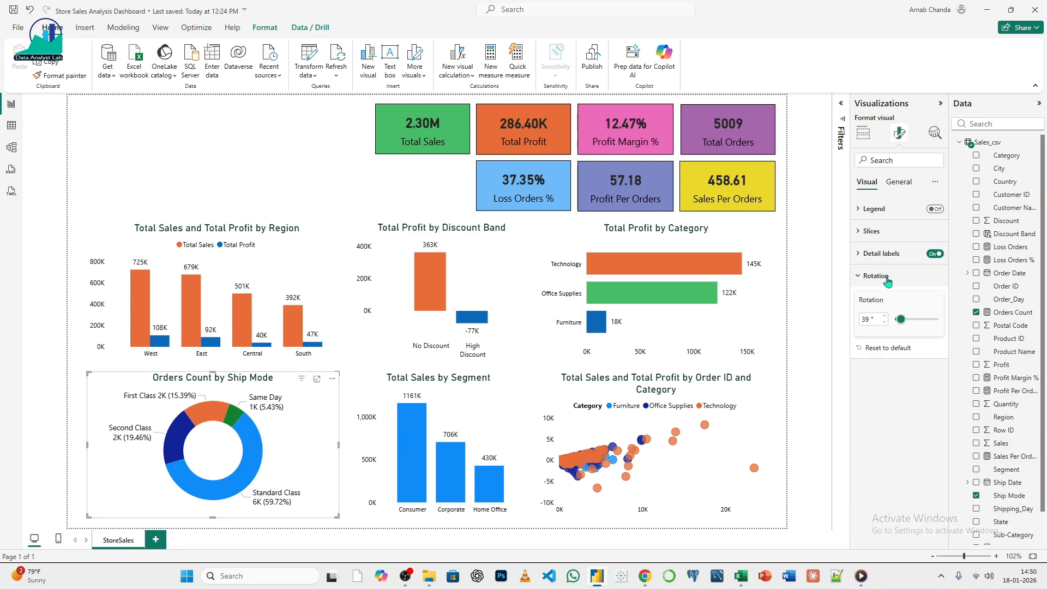
pyautogui.click(866, 232)
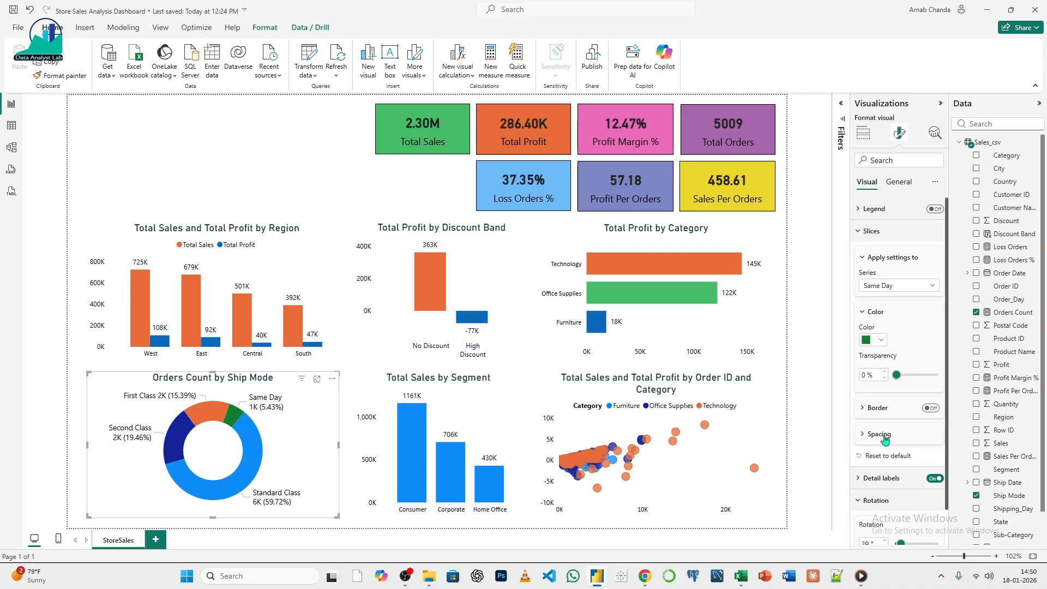
pyautogui.click(879, 434)
pyautogui.scroll(-3, 894, 425)
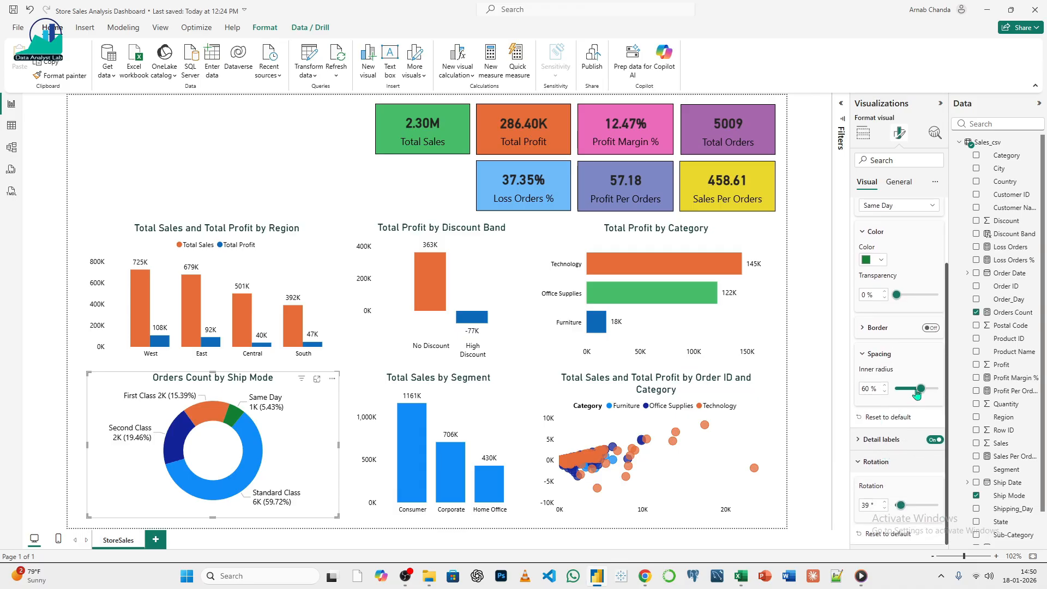
pyautogui.moveTo(905, 397); pyautogui.dragTo(921, 396)
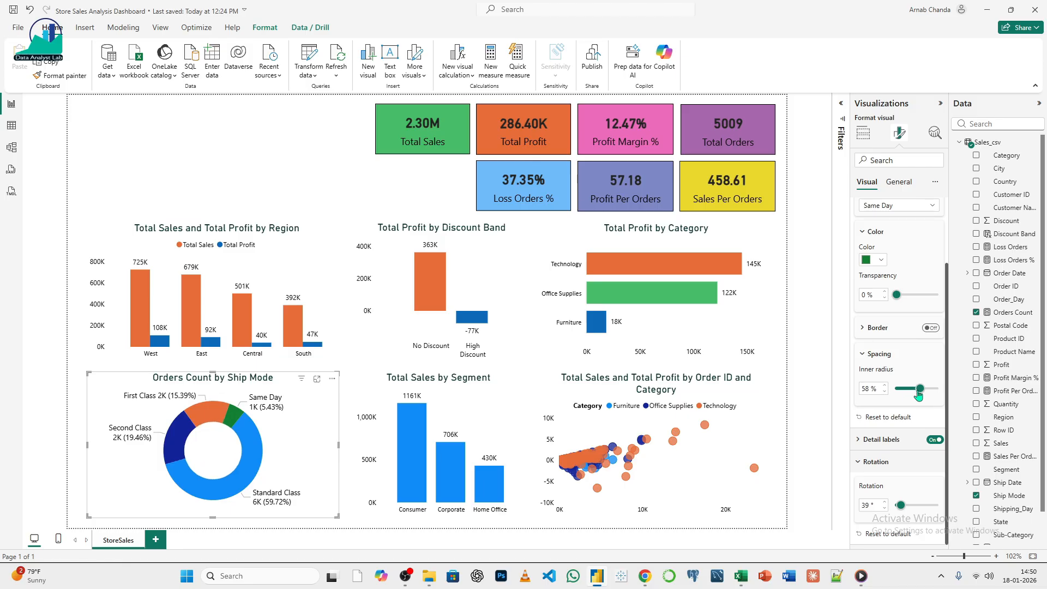
pyautogui.click(884, 392)
pyautogui.click(884, 392)
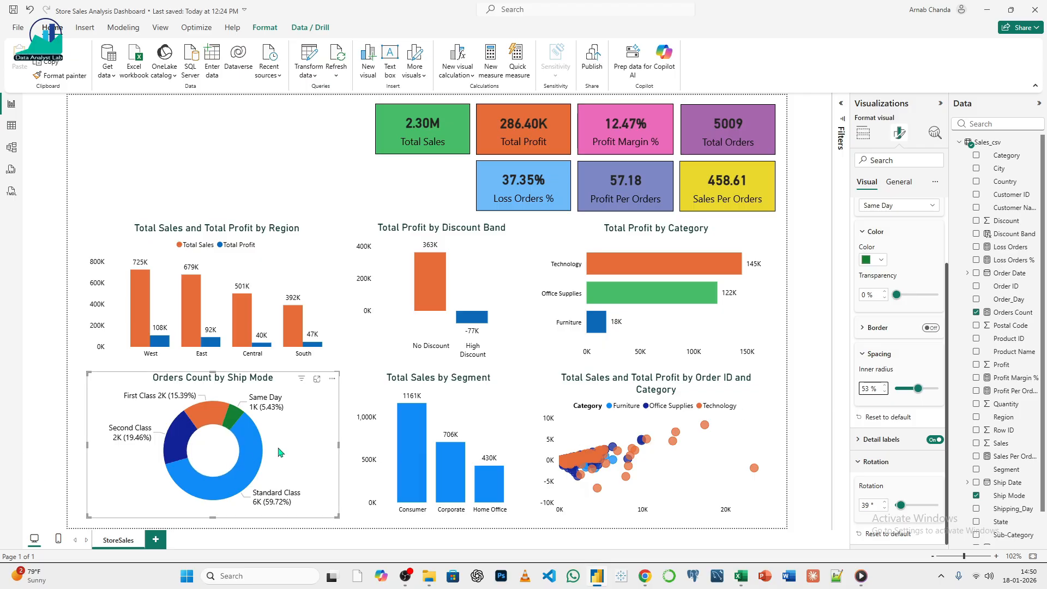
pyautogui.click(280, 178)
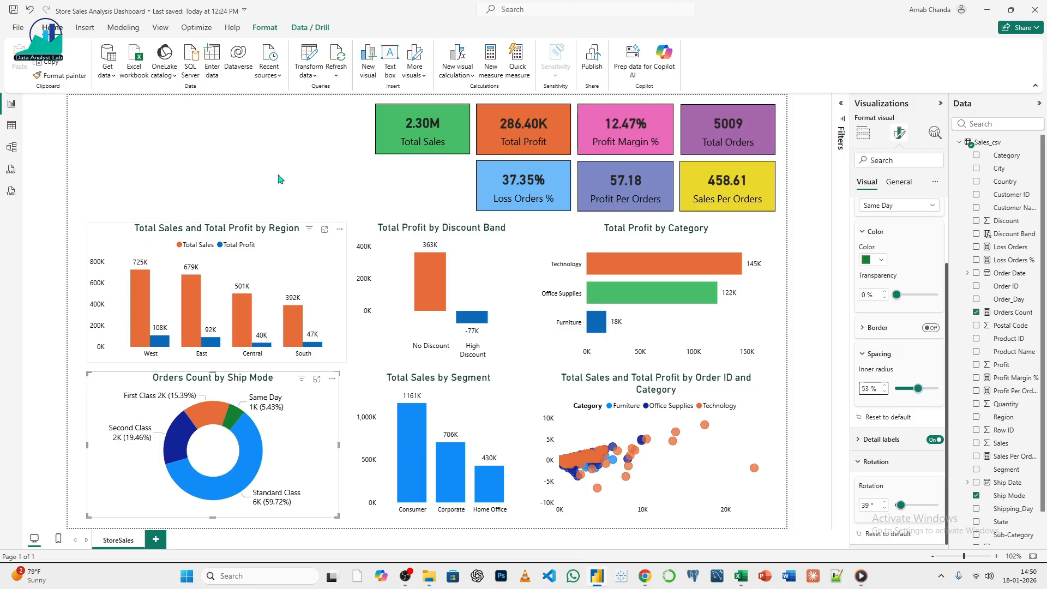
# - Color the Consumer column orange in the Total Sales by Segment chart
pyautogui.click(480, 415)
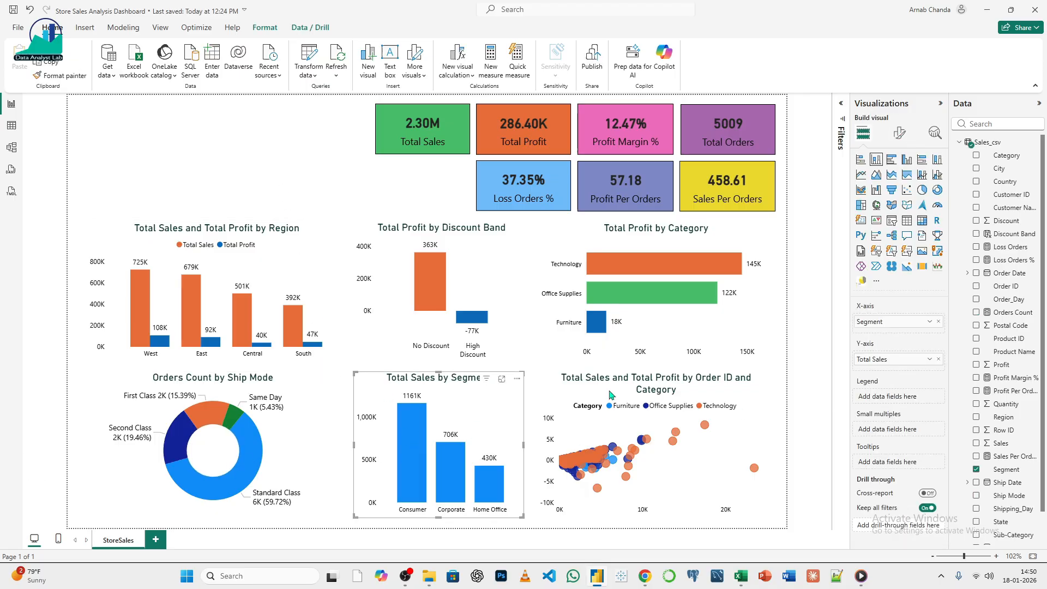
pyautogui.click(899, 134)
pyautogui.click(878, 343)
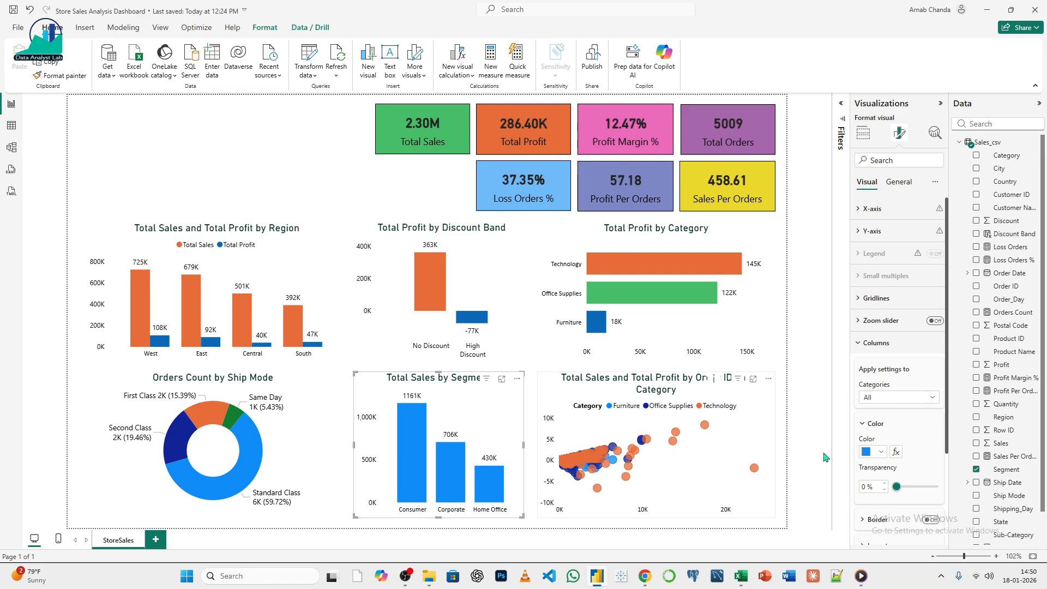
pyautogui.click(892, 399)
pyautogui.click(879, 424)
pyautogui.click(882, 453)
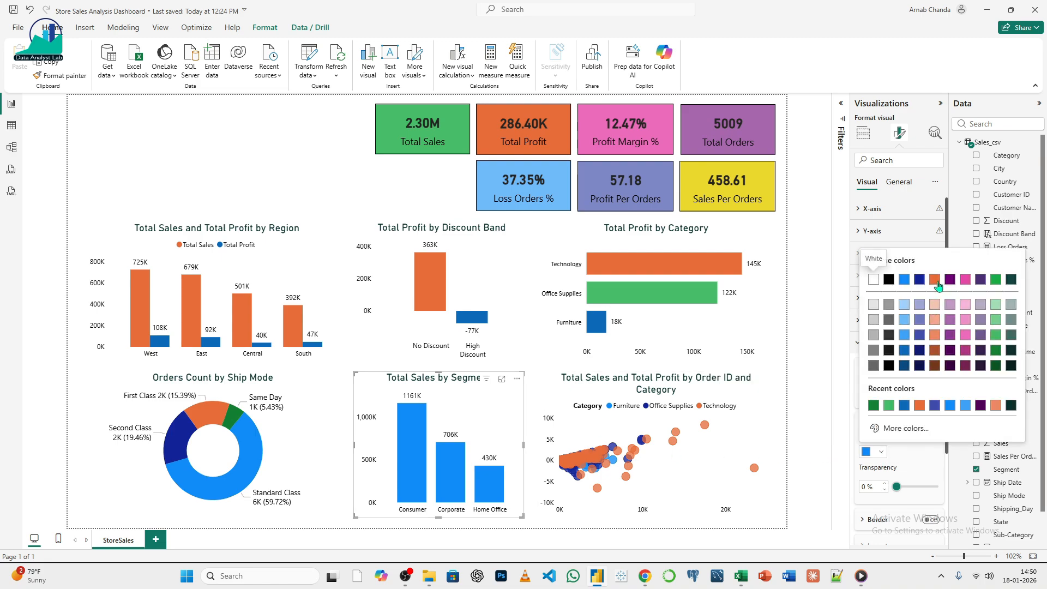
pyautogui.click(935, 281)
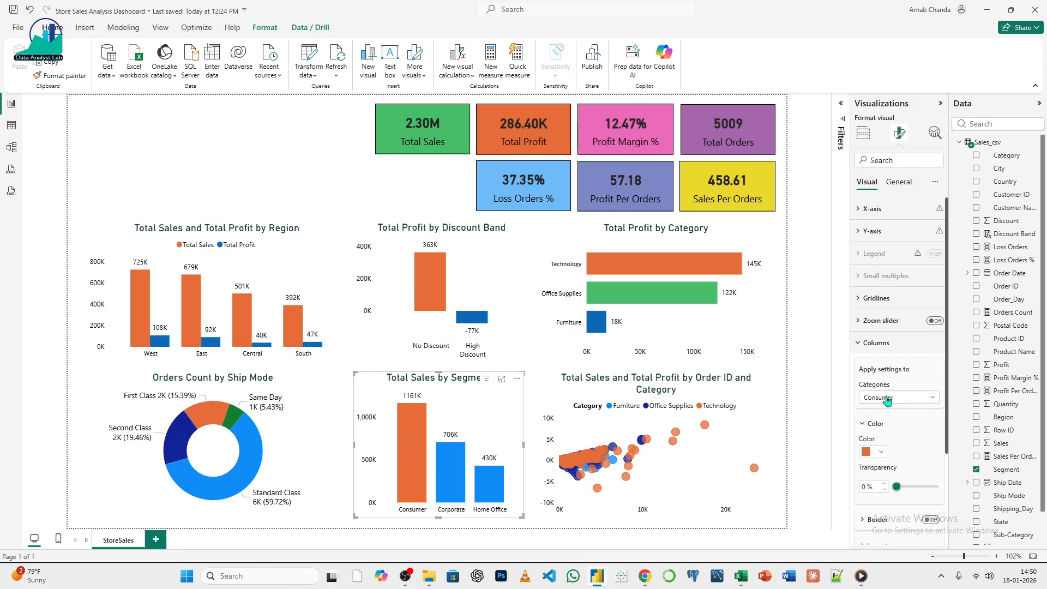
# - Color the Corporate column light green in the Total Sales by Segment chart
pyautogui.click(887, 401)
pyautogui.click(878, 436)
pyautogui.click(881, 452)
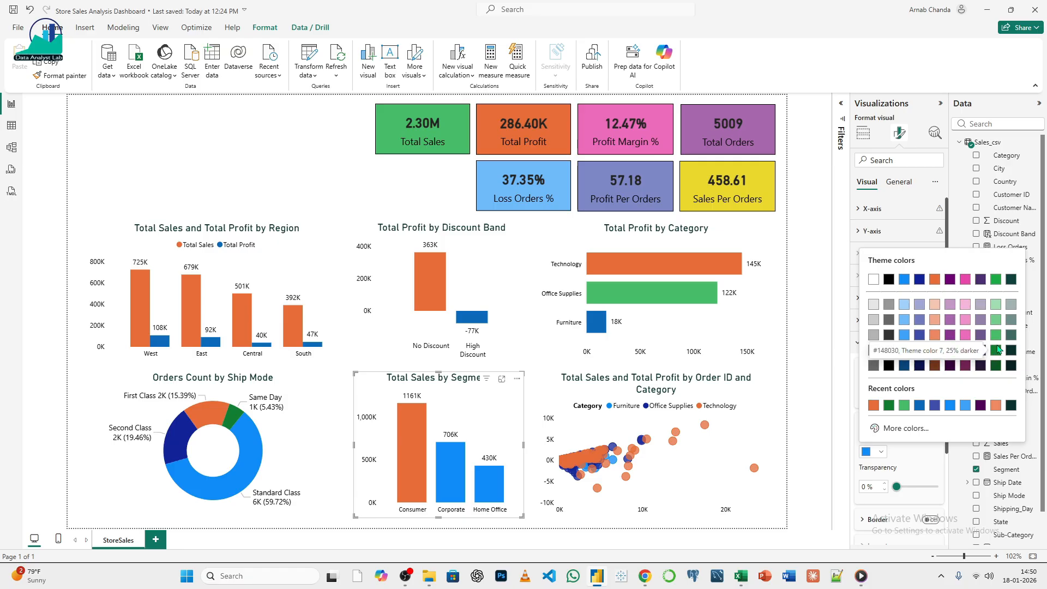
pyautogui.click(995, 336)
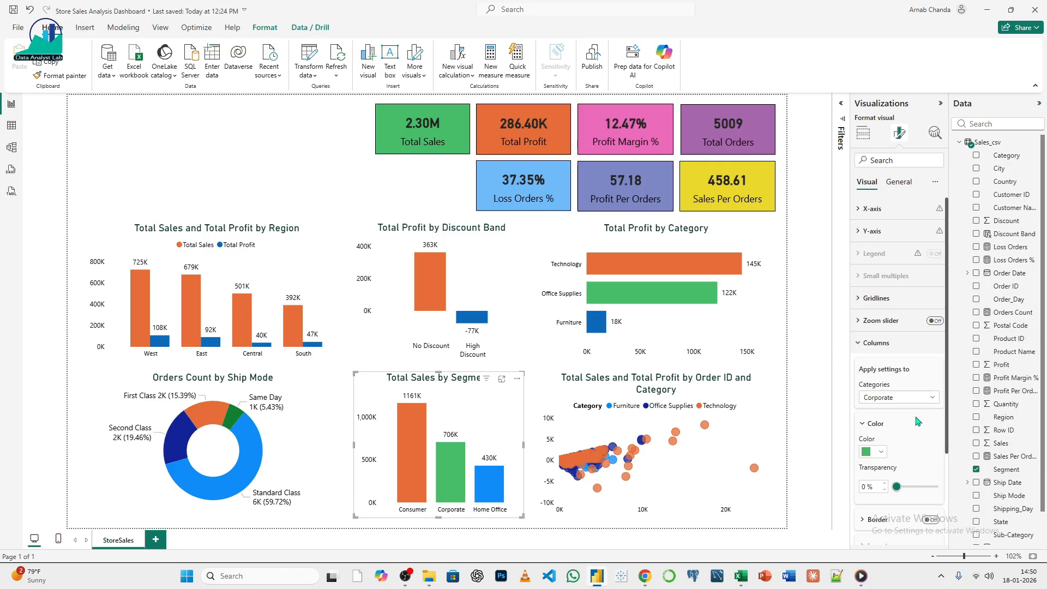
# - Color the Home Office column dark blue in the Total Sales by Segment chart
pyautogui.click(887, 407)
pyautogui.click(881, 449)
pyautogui.click(880, 452)
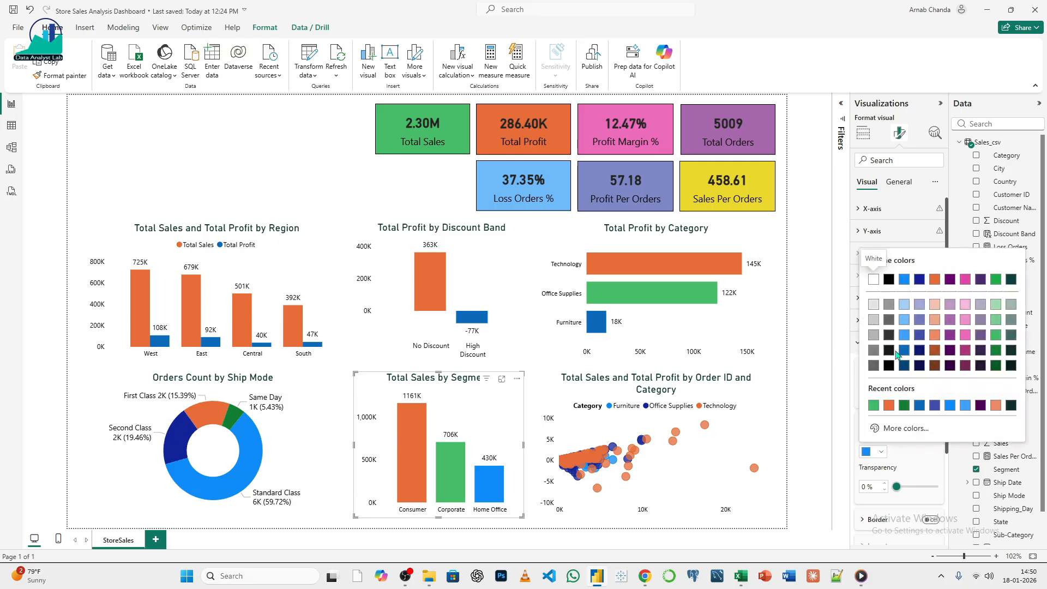
pyautogui.click(903, 355)
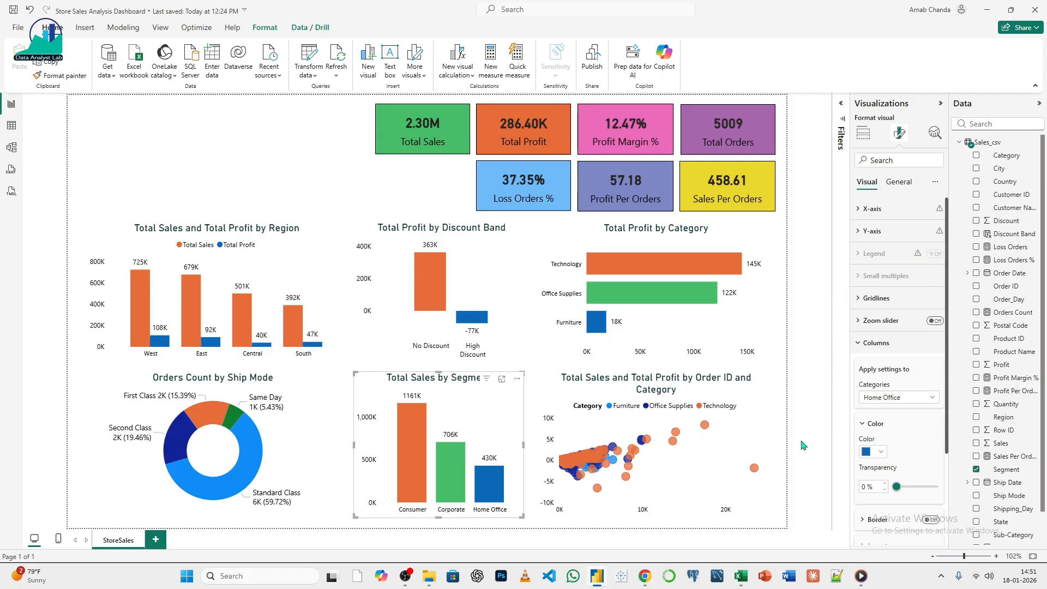
# - Set the marker size multiplier to 10 for all series in the Total Sales and Total Profit by Order ID and Category scatter chart
pyautogui.click(741, 446)
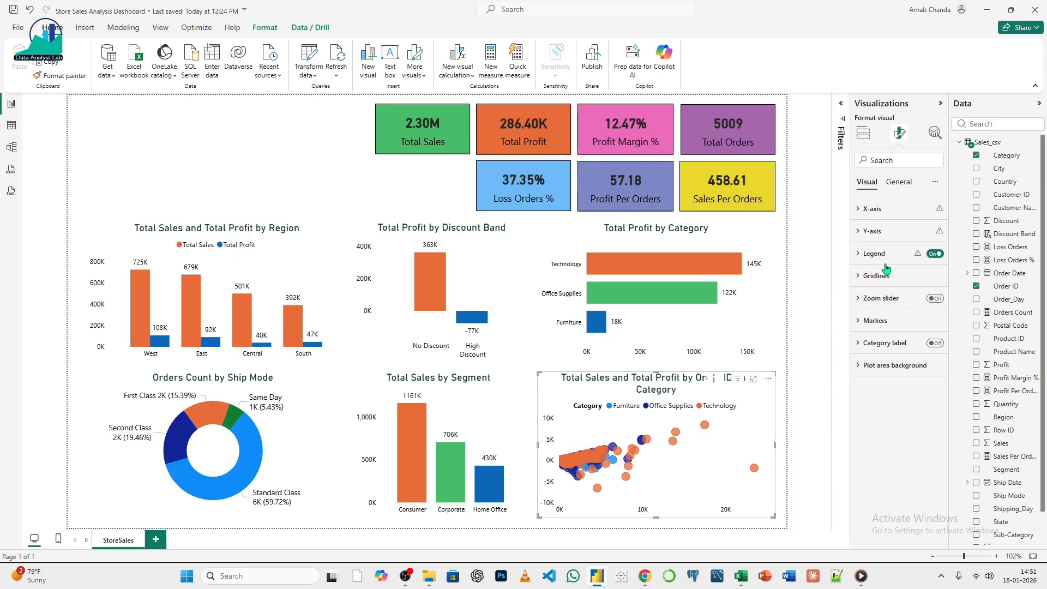
pyautogui.click(879, 344)
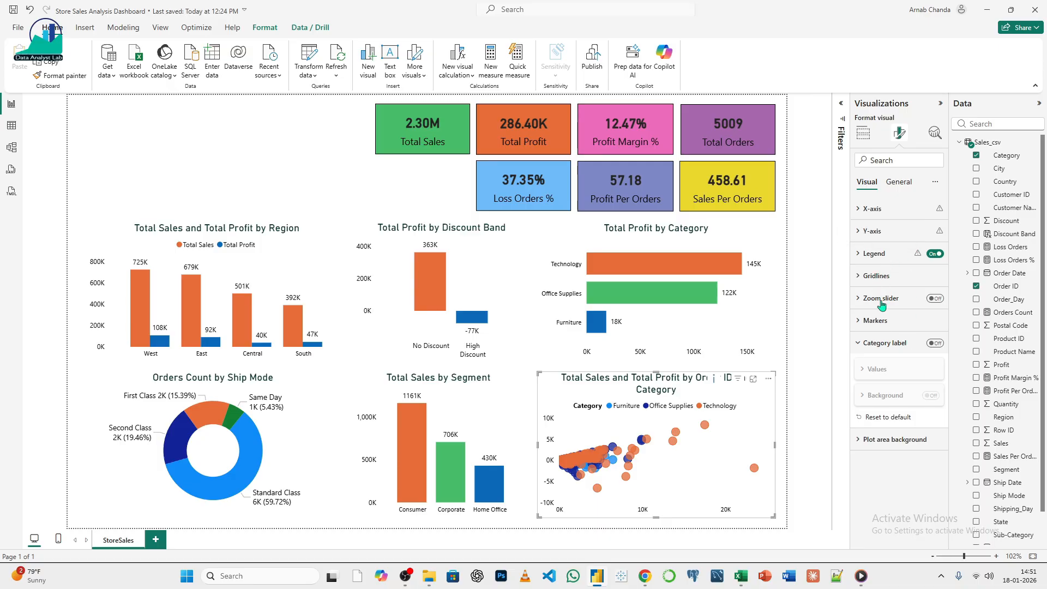
pyautogui.click(878, 321)
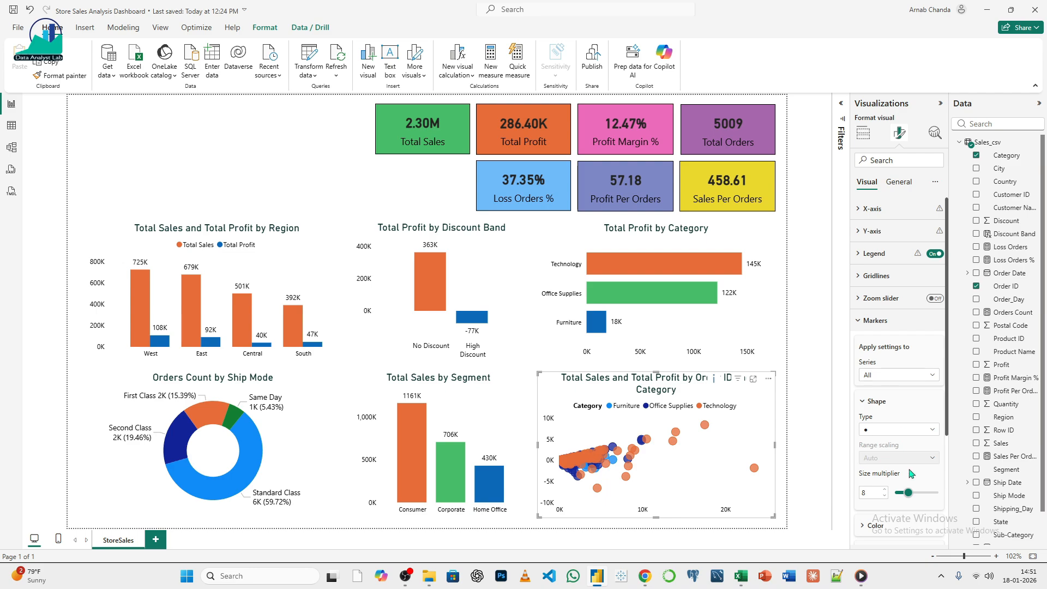
pyautogui.scroll(-3, 911, 471)
pyautogui.click(864, 369)
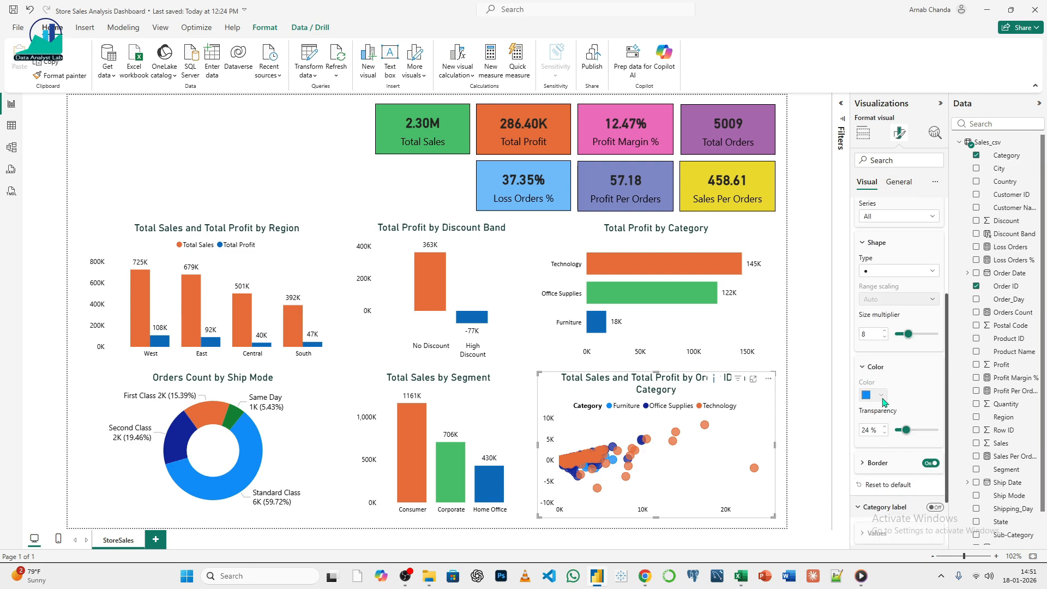
pyautogui.click(888, 275)
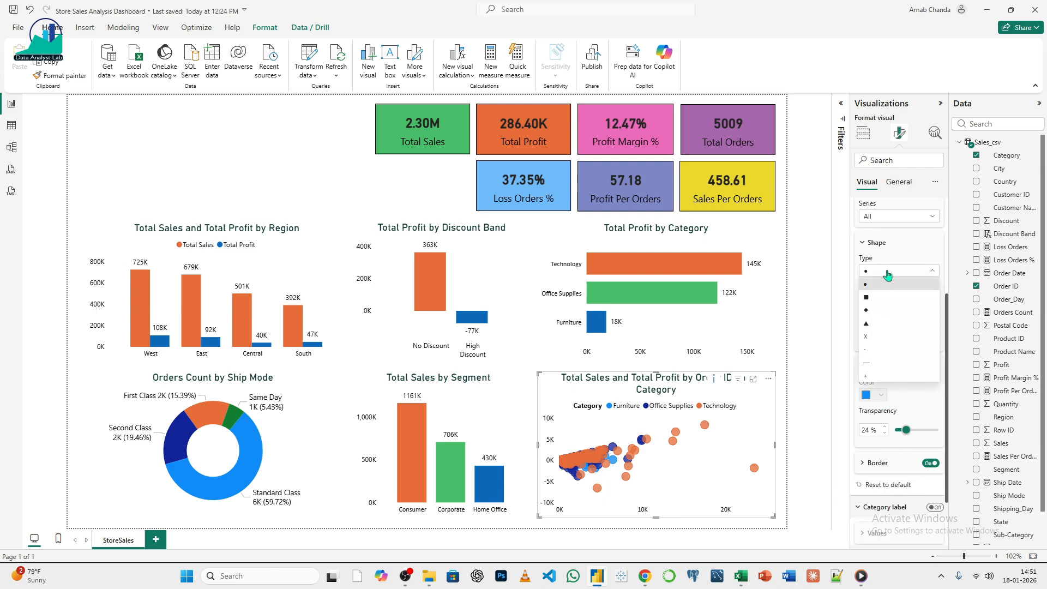
pyautogui.click(887, 274)
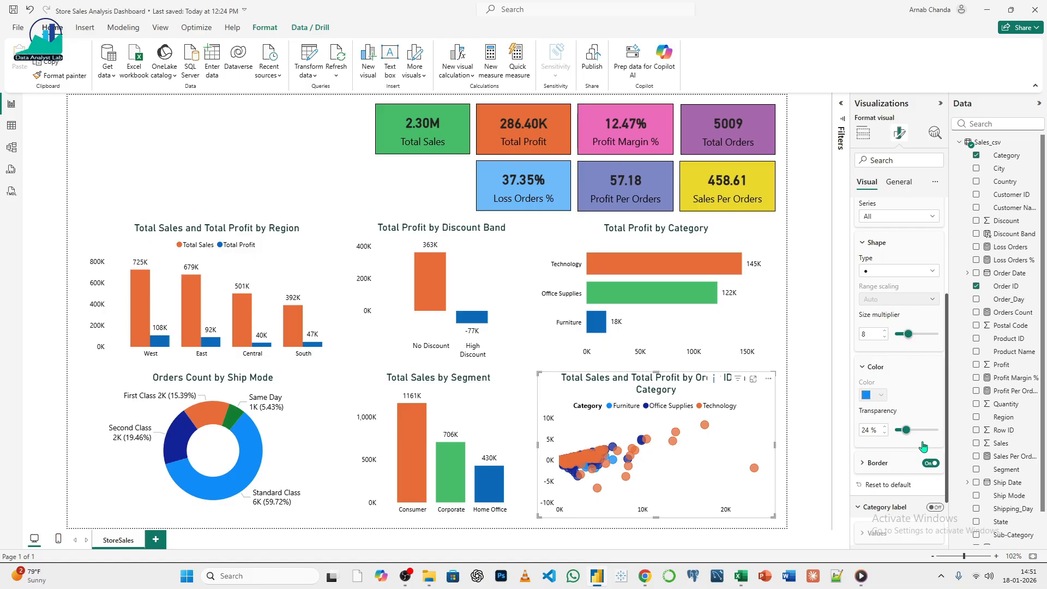
pyautogui.scroll(-2, 892, 470)
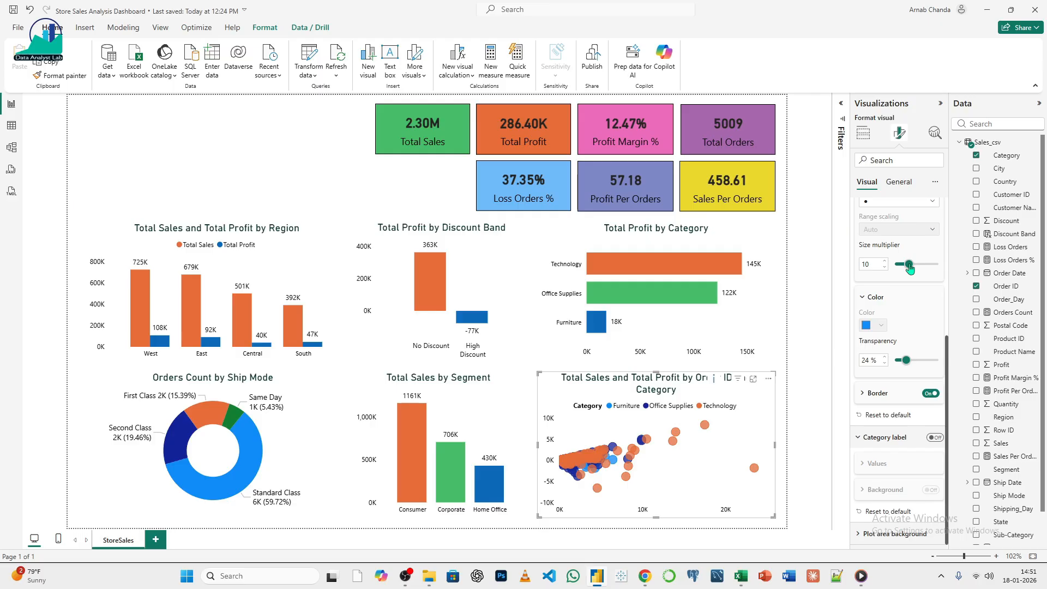
pyautogui.click(884, 397)
pyautogui.click(884, 397)
pyautogui.scroll(5, 877, 295)
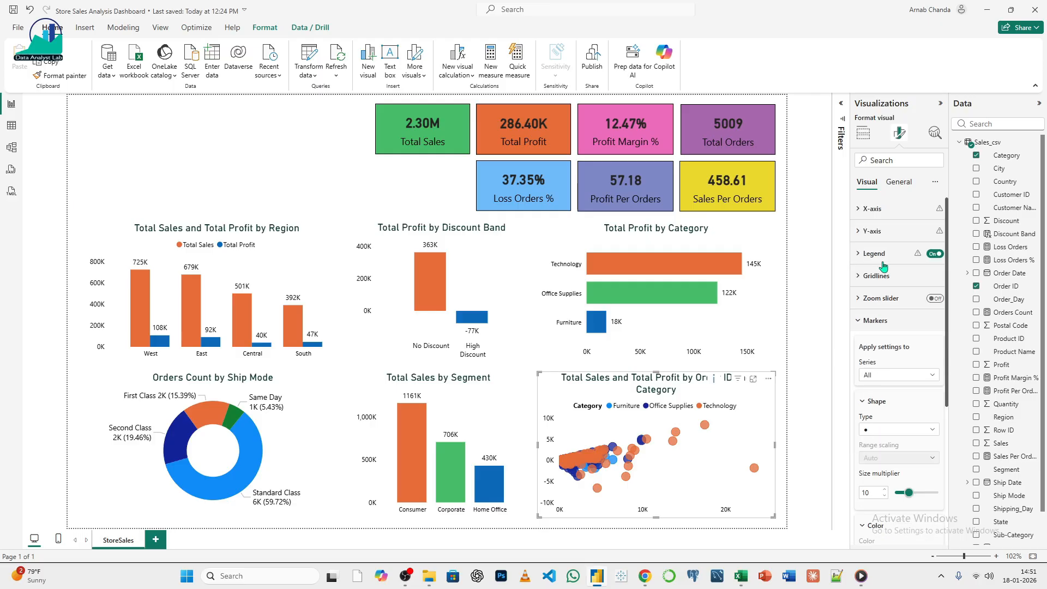
# - Color the Furniture series markers light green in the Total Sales and Total Profit by Order ID and Category scatter chart
pyautogui.click(870, 232)
pyautogui.click(871, 232)
pyautogui.click(889, 375)
pyautogui.click(889, 398)
pyautogui.scroll(-4, 897, 480)
pyautogui.click(881, 326)
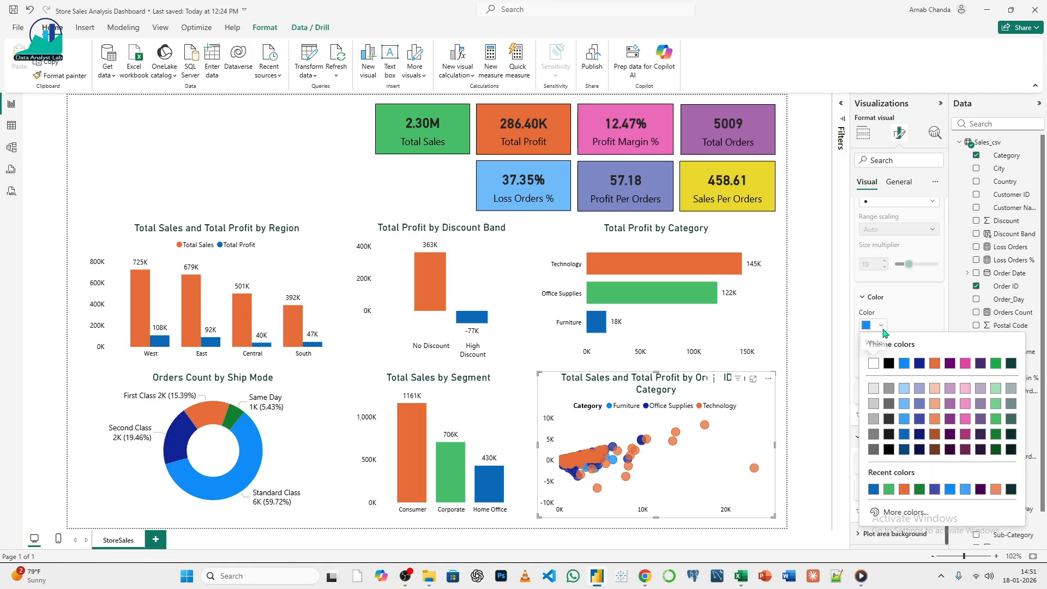
pyautogui.click(996, 432)
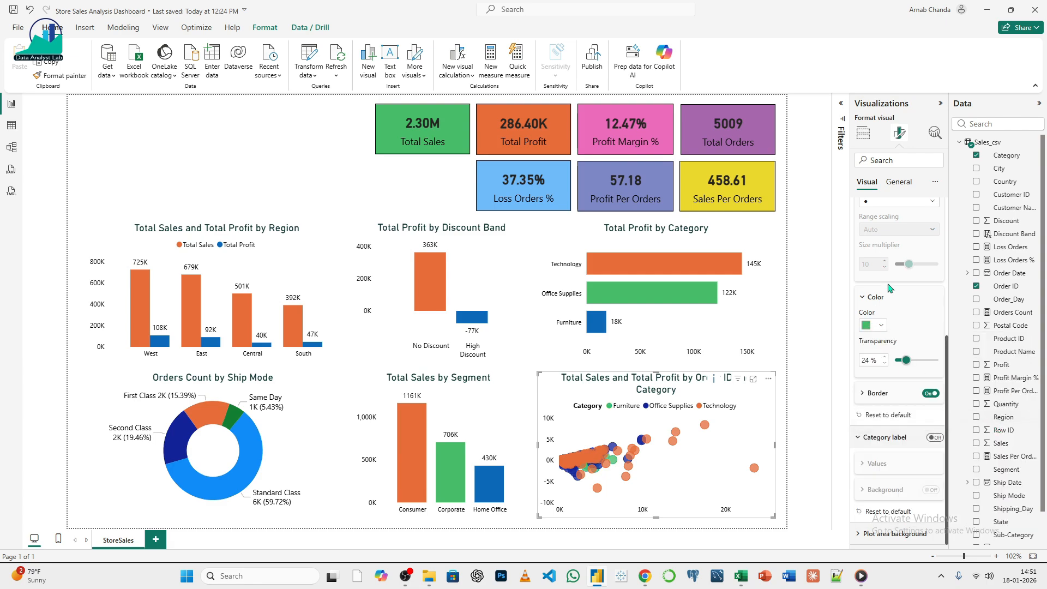
# - Color the Office Supplies series markers dark blue in the Total Sales and Total Profit by Order ID and Category scatter chart
pyautogui.click(879, 325)
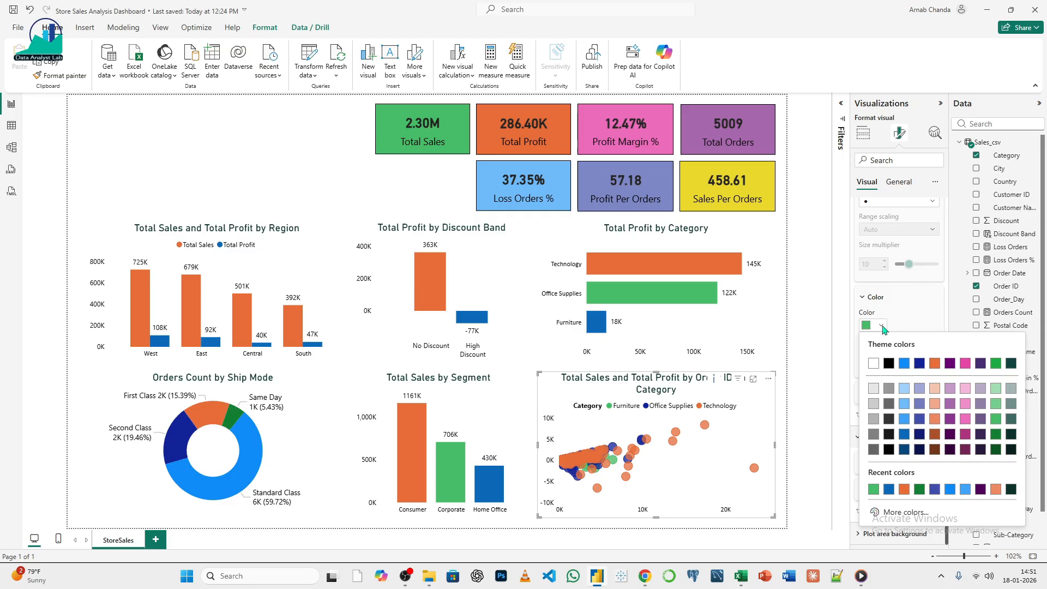
pyautogui.click(909, 317)
pyautogui.scroll(3, 908, 338)
pyautogui.click(903, 312)
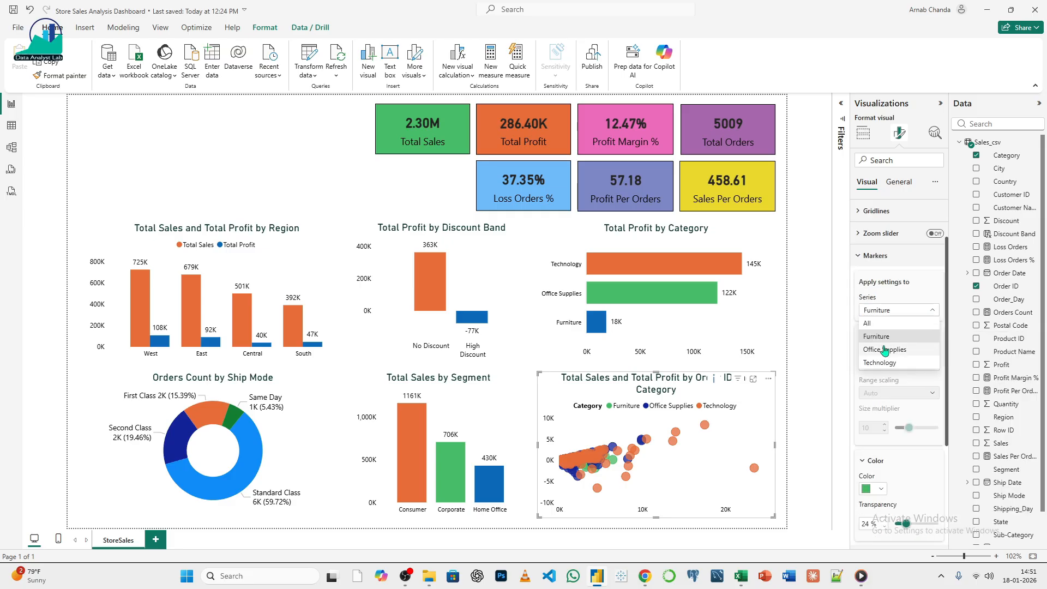
pyautogui.click(884, 349)
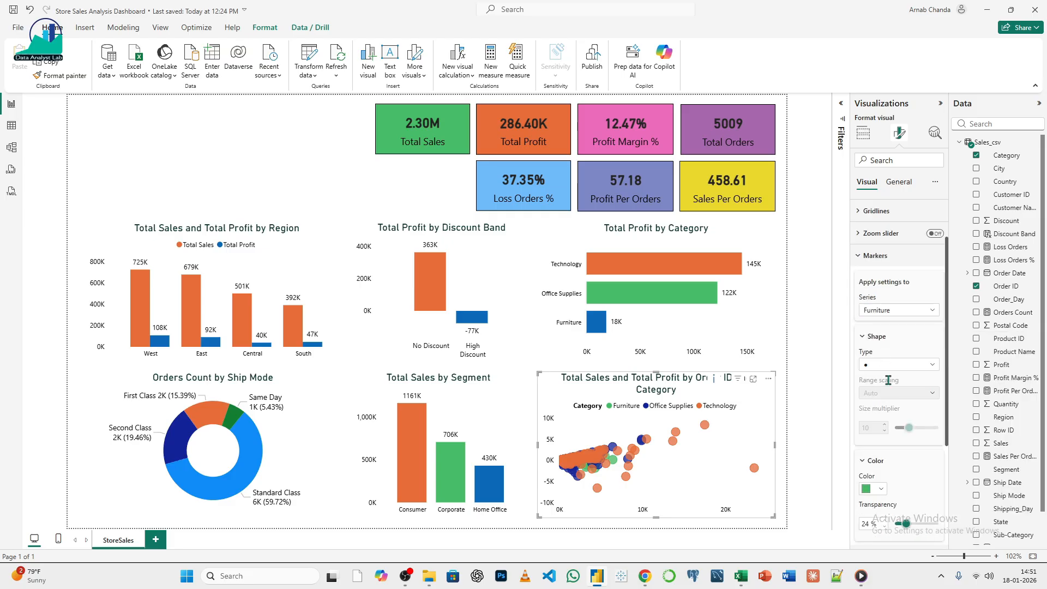
pyautogui.click(882, 491)
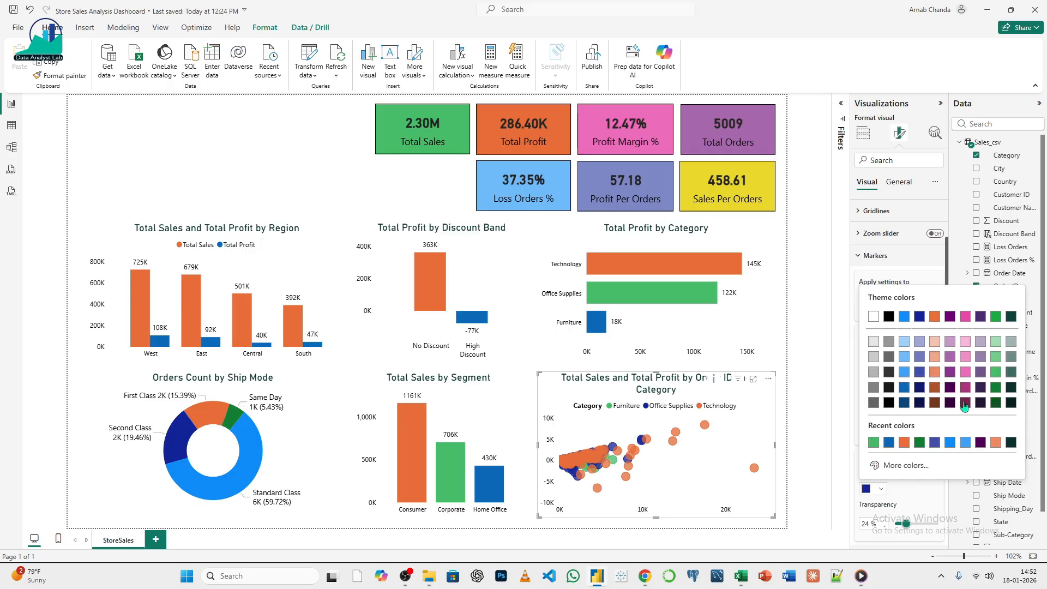
pyautogui.click(902, 387)
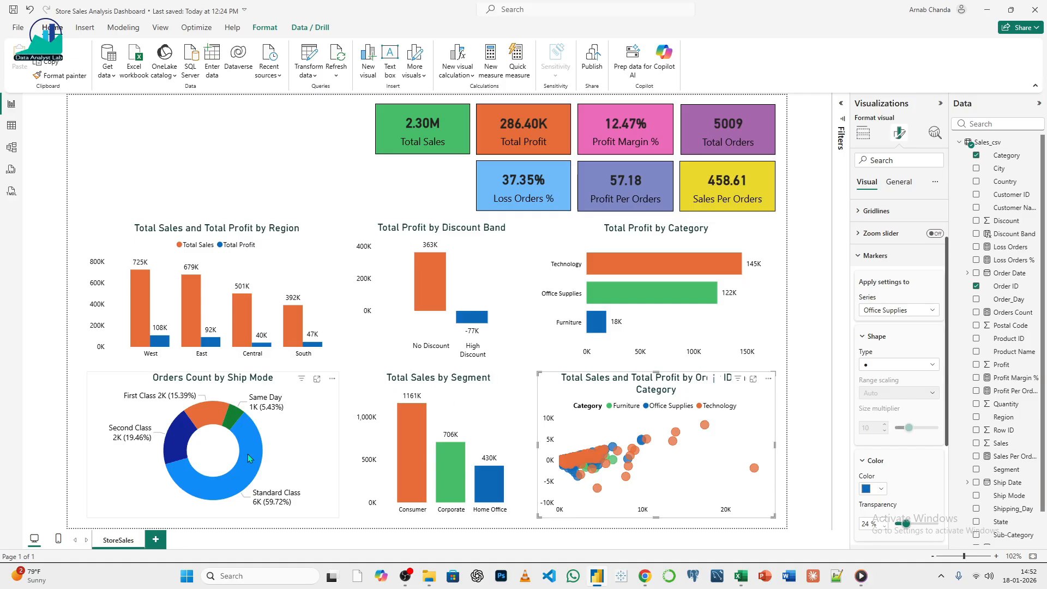
pyautogui.click(176, 162)
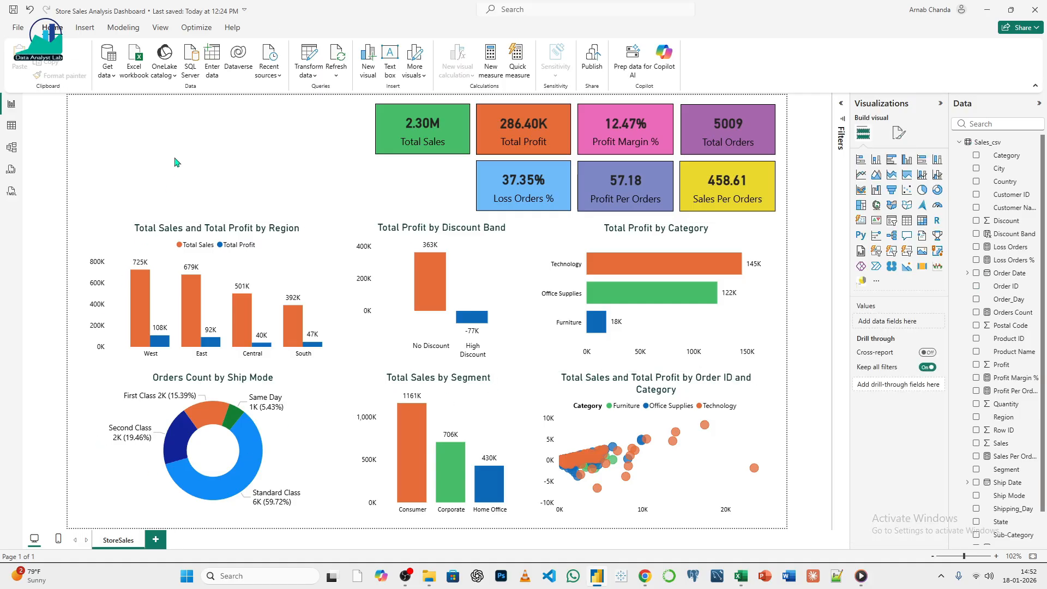
pyautogui.click(581, 243)
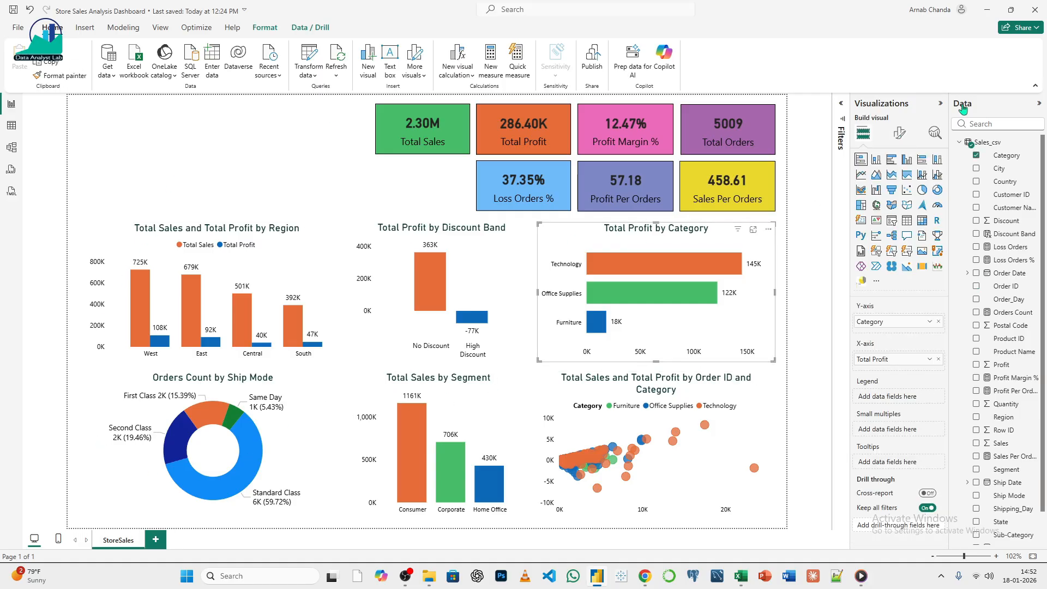
pyautogui.click(896, 135)
pyautogui.click(898, 182)
pyautogui.click(890, 254)
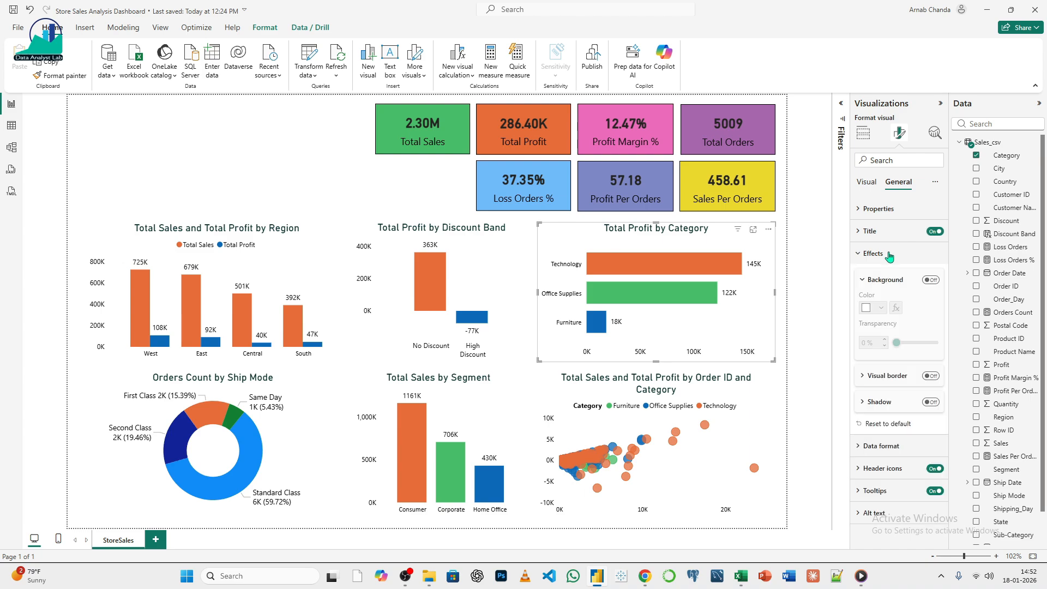
pyautogui.click(812, 435)
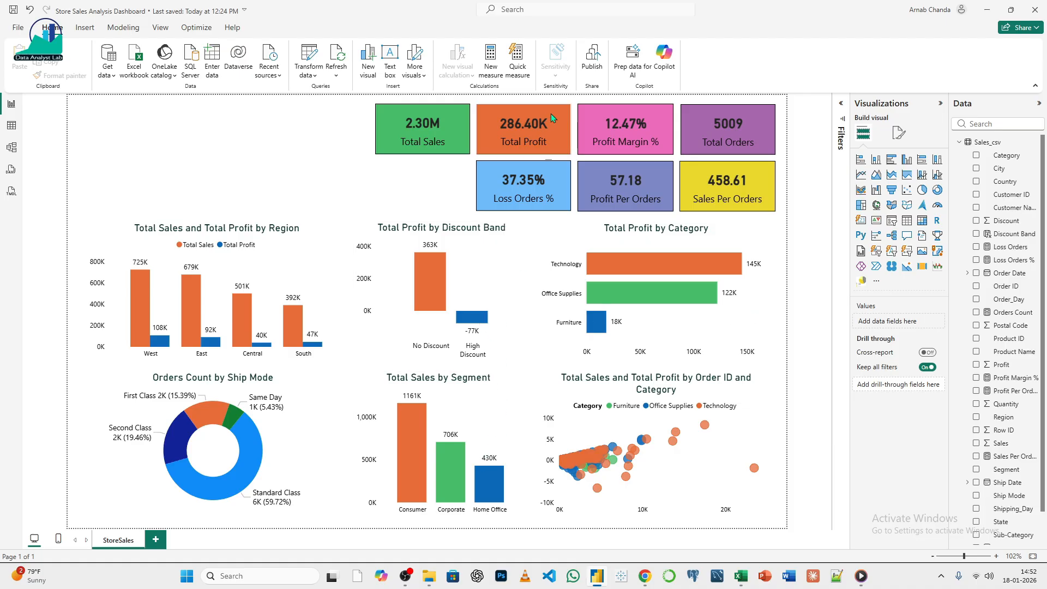
# - Set the background of the Profit Margin % card to light green
pyautogui.click(663, 121)
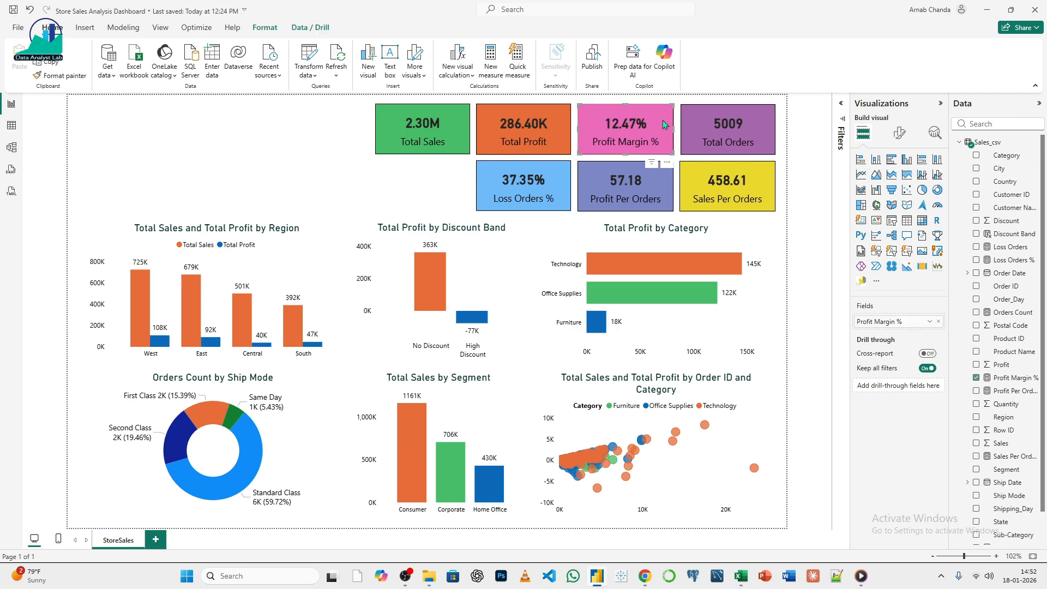
pyautogui.click(898, 136)
pyautogui.click(898, 181)
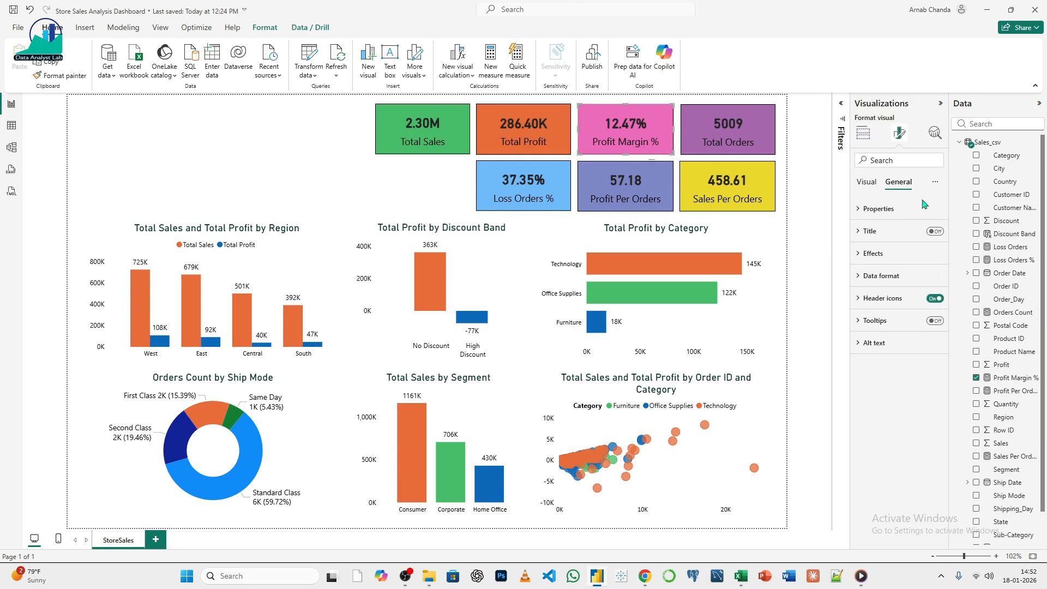
pyautogui.click(873, 253)
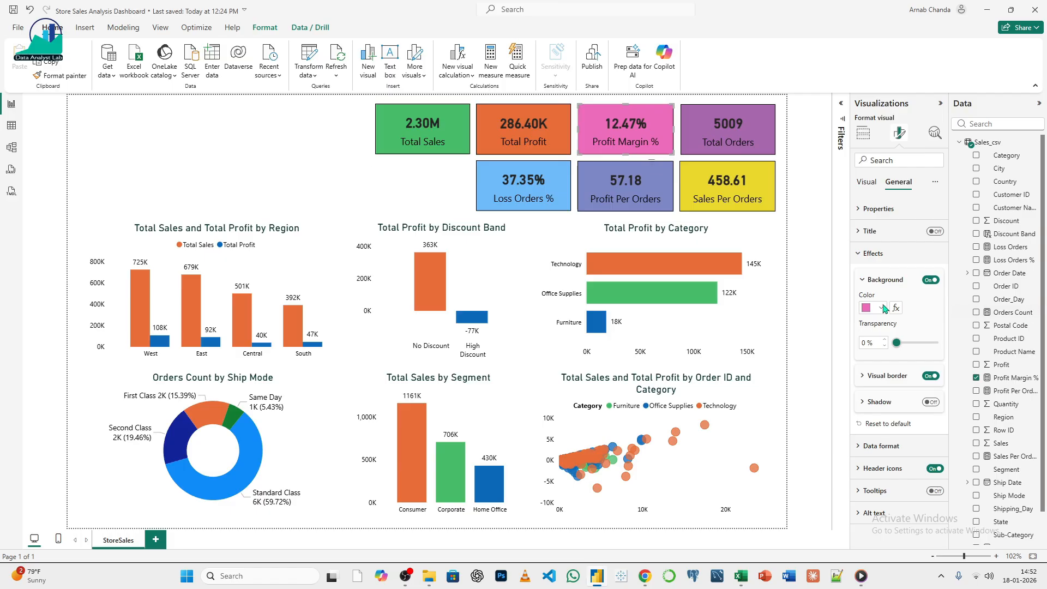
pyautogui.click(882, 308)
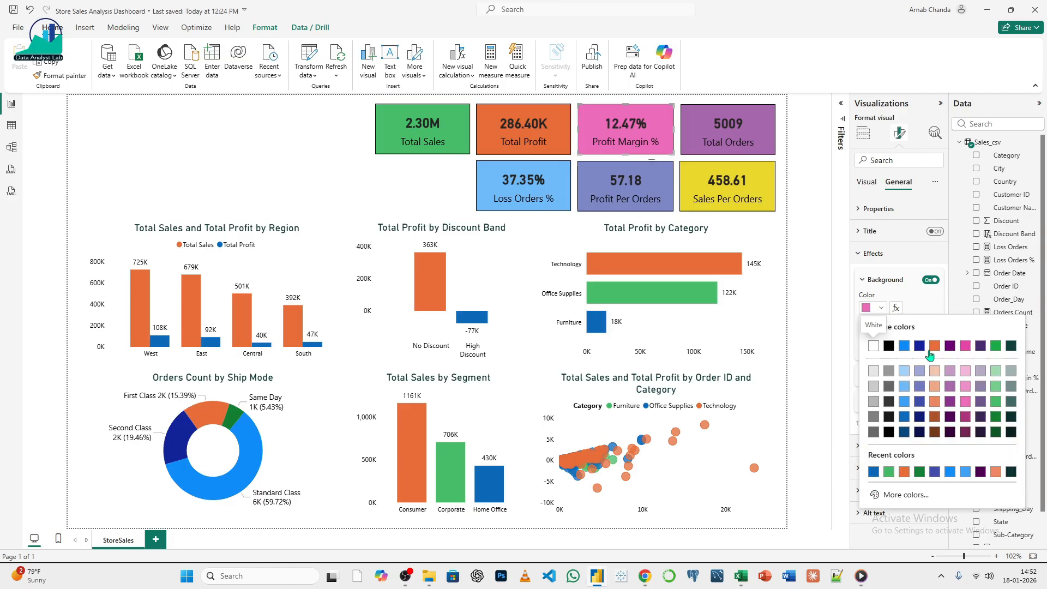
pyautogui.click(995, 403)
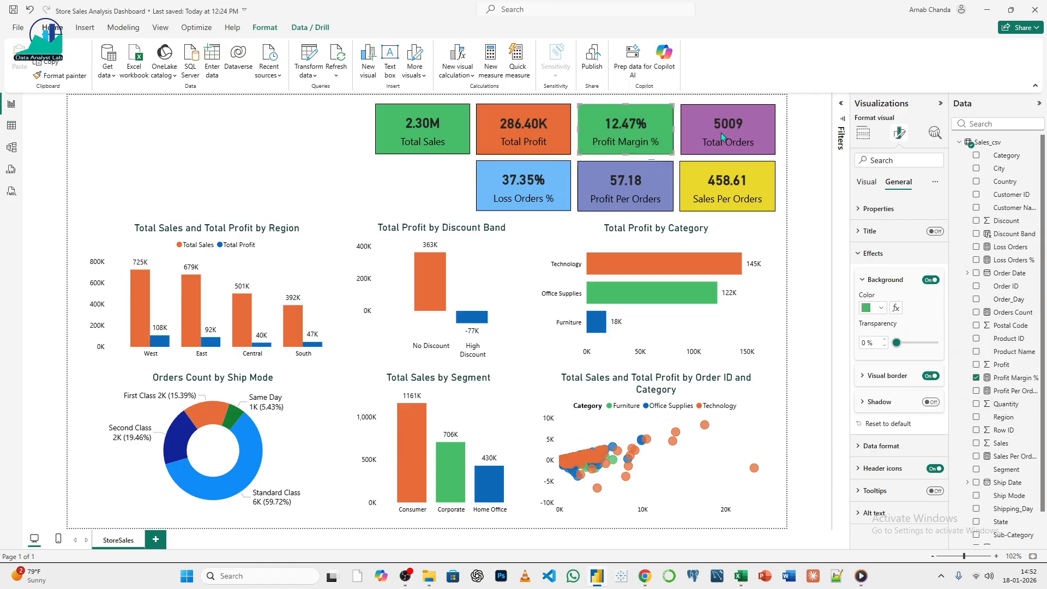
# - Set the background of the Total Orders card to the orange theme color
pyautogui.click(761, 126)
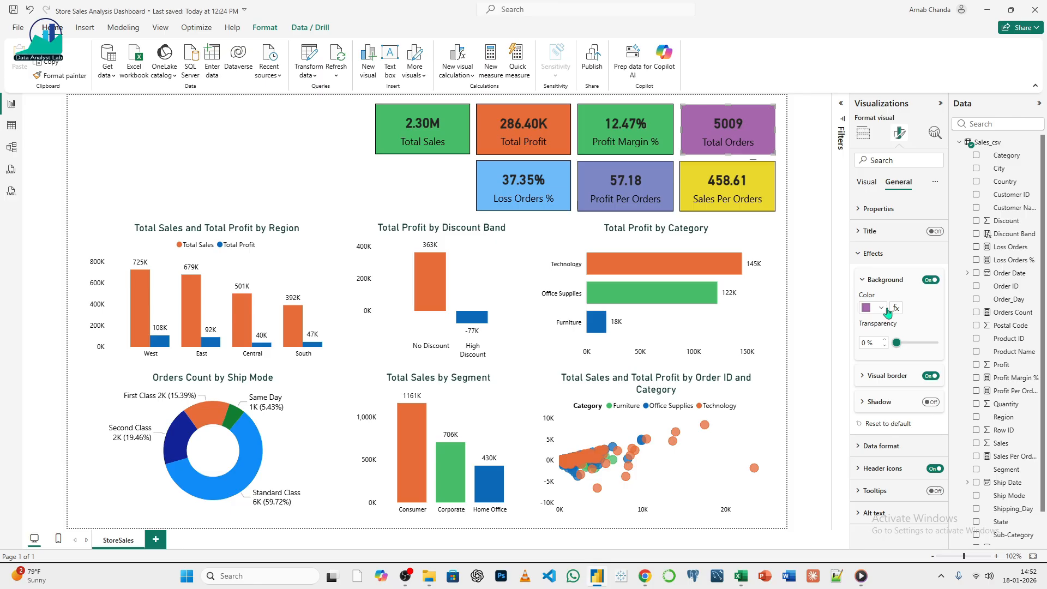
pyautogui.click(881, 308)
pyautogui.click(934, 346)
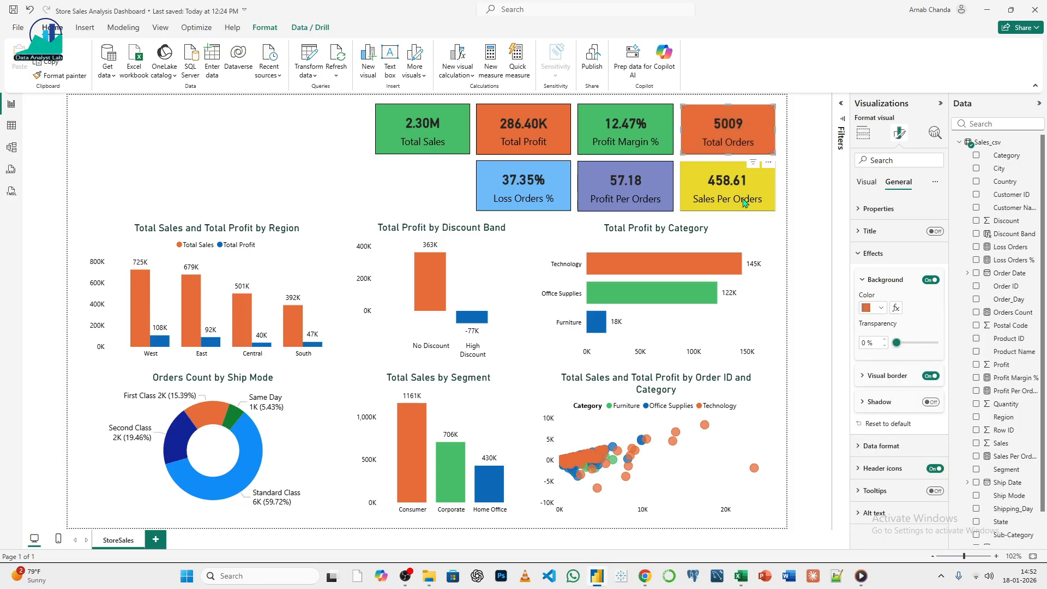
# - Set the background of the Sales Per Orders card to the green theme color
pyautogui.click(769, 187)
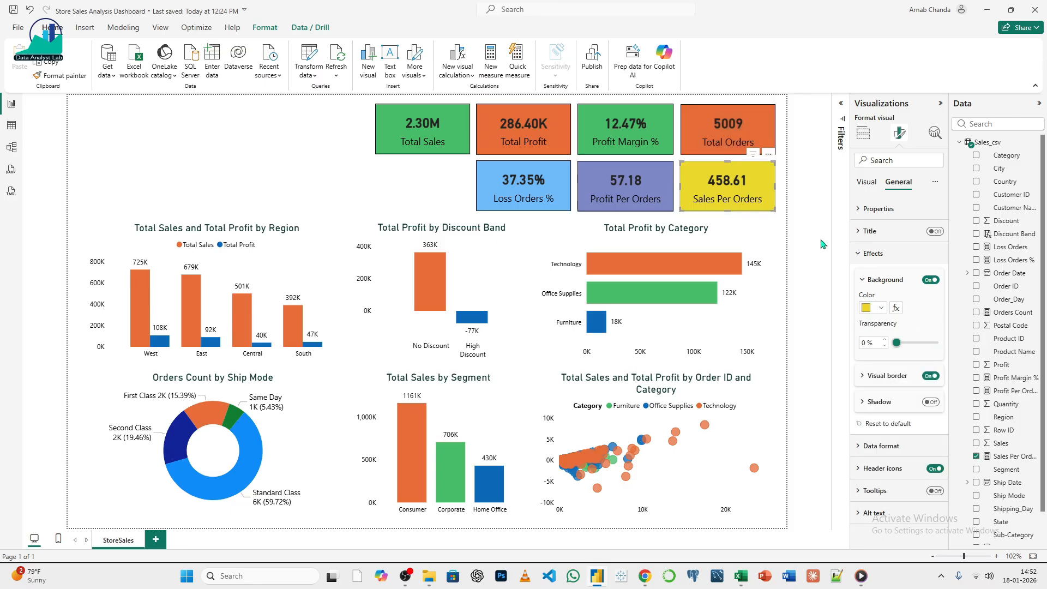
pyautogui.click(882, 309)
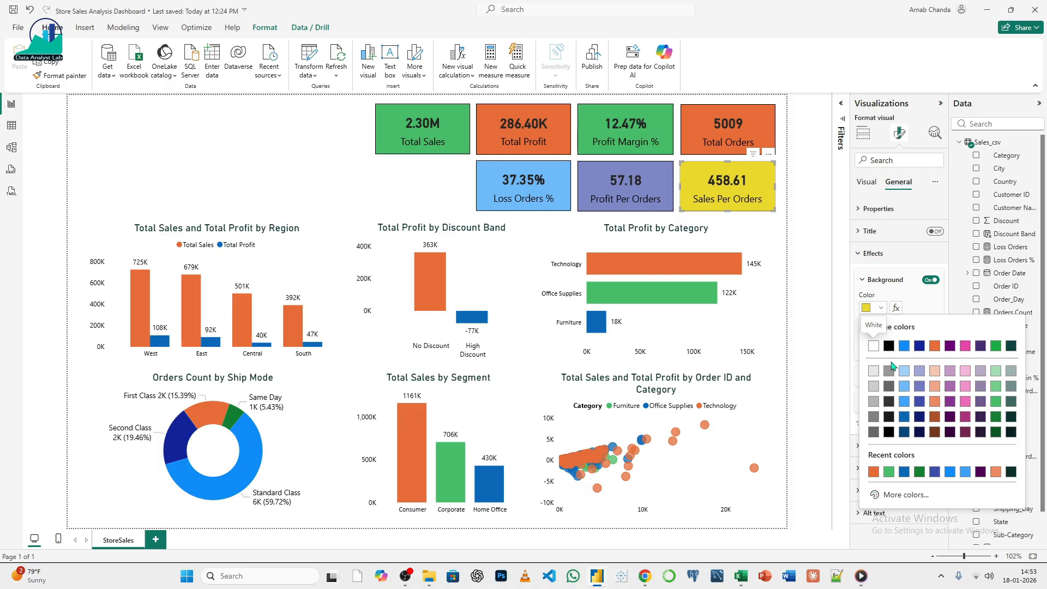
pyautogui.click(995, 345)
# - Set the background of the Profit Per Orders card to the orange theme color
pyautogui.click(668, 191)
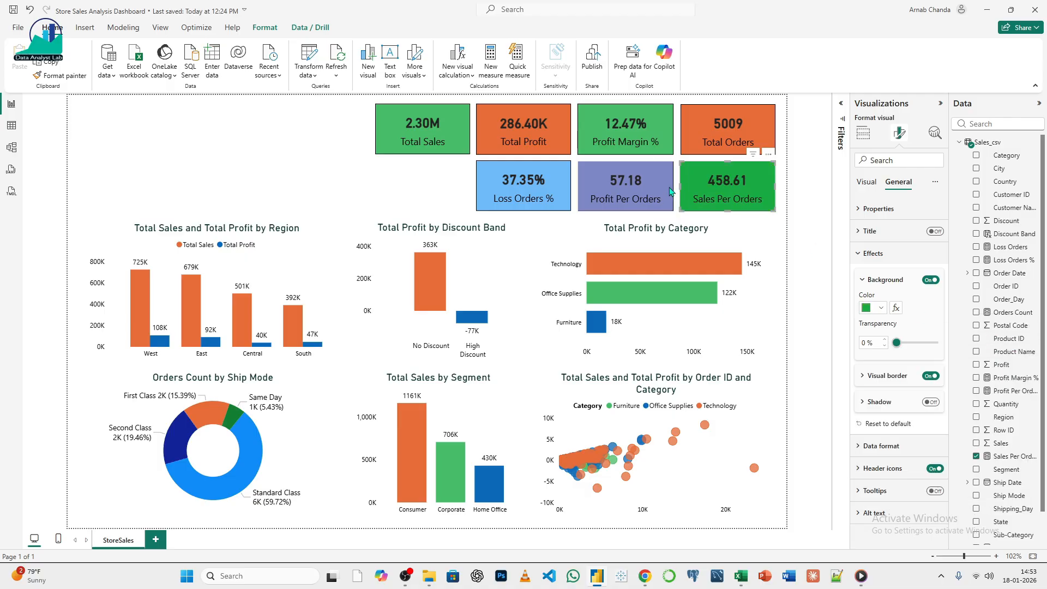
pyautogui.click(881, 308)
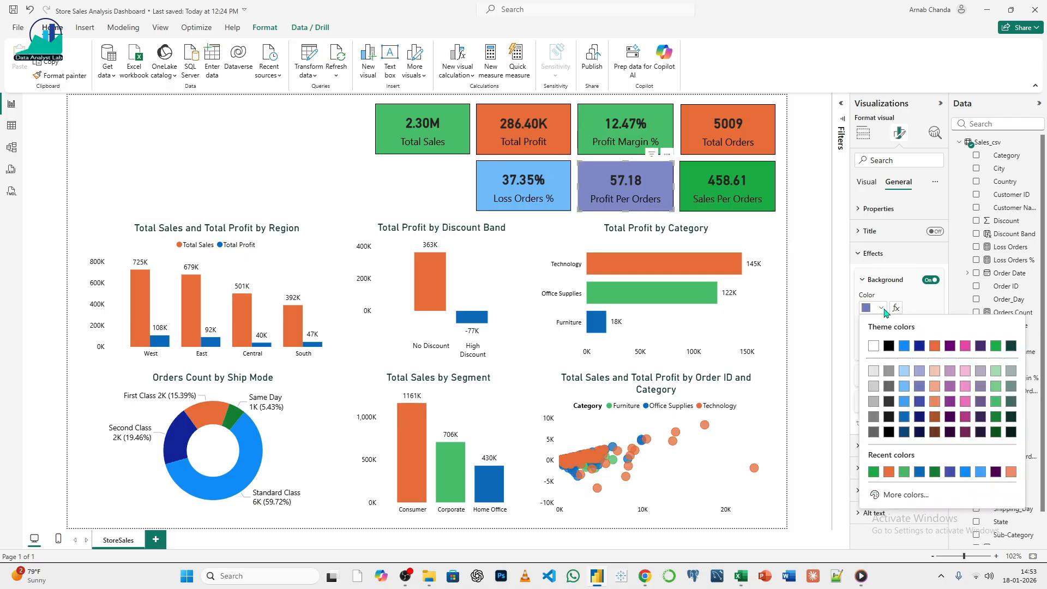
pyautogui.click(934, 347)
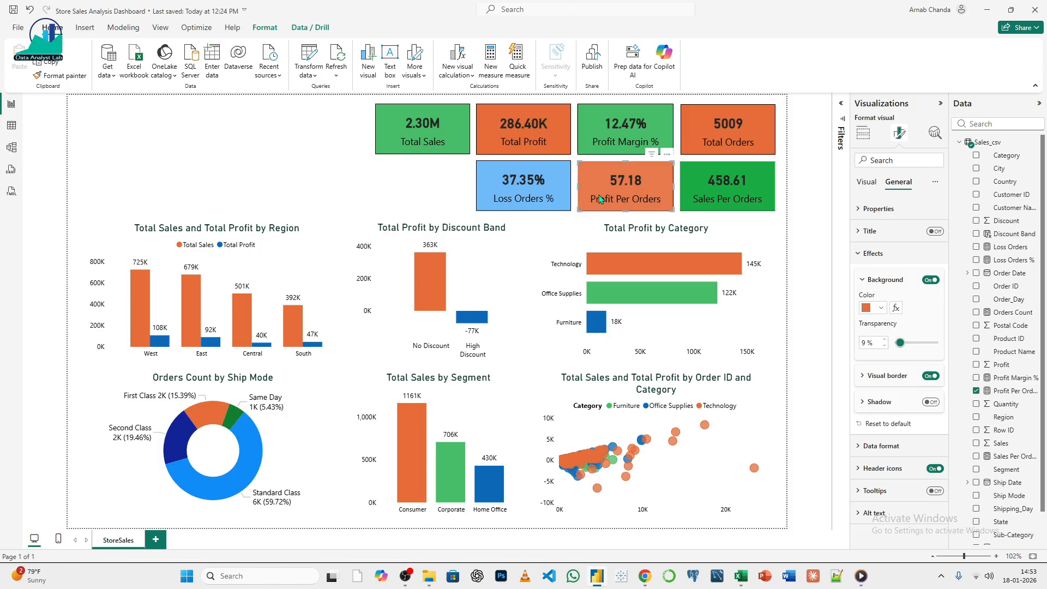
# - Set the background of the Loss Orders % card to the green theme color
pyautogui.click(567, 187)
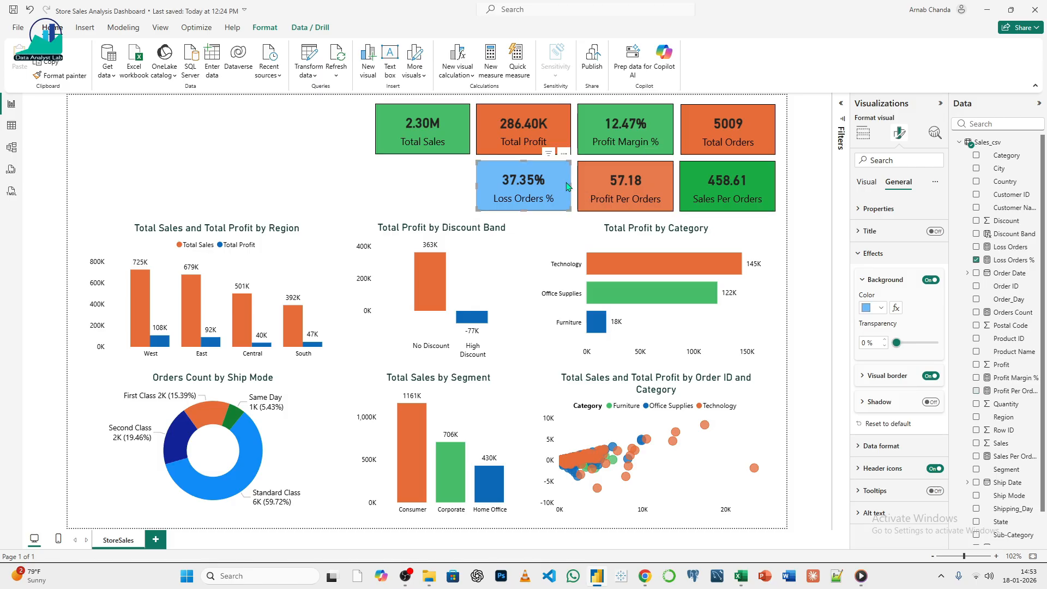
pyautogui.click(882, 309)
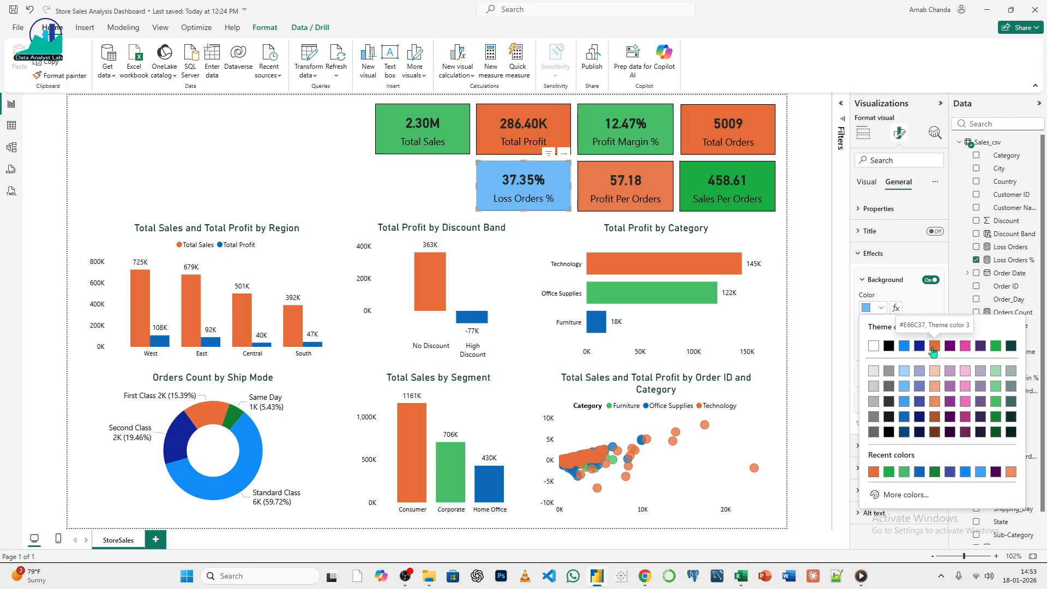
pyautogui.click(996, 346)
pyautogui.doubleClick(329, 152)
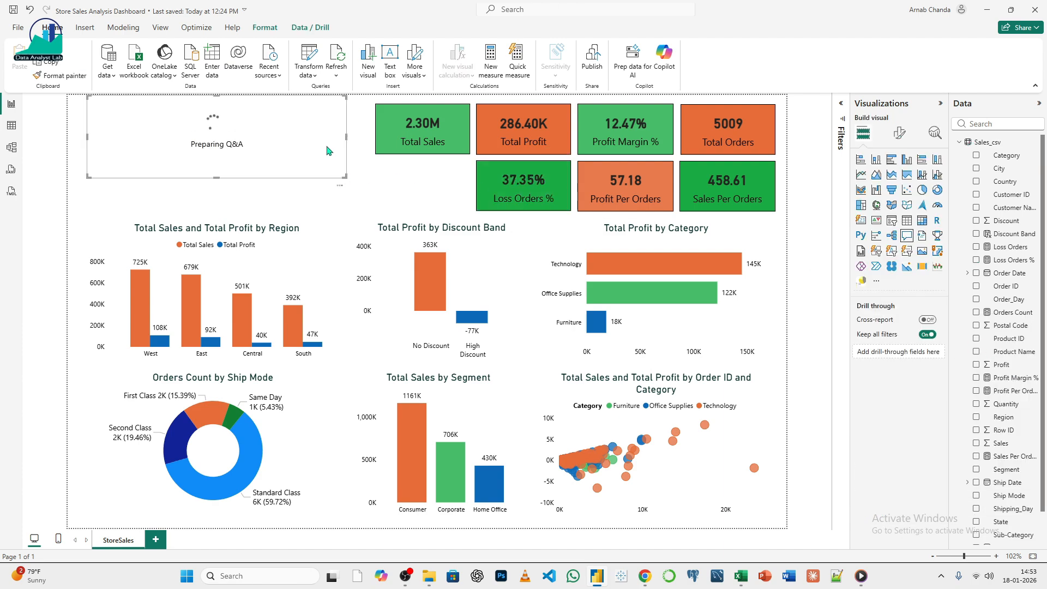
pyautogui.click(390, 170)
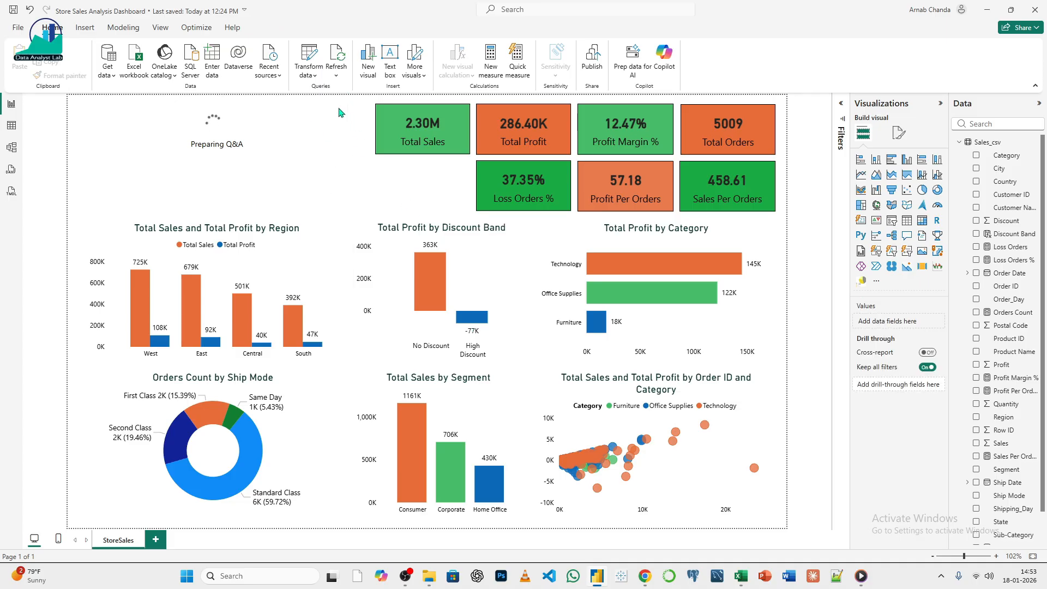
pyautogui.moveTo(339, 113); pyautogui.dragTo(343, 173)
pyautogui.click(341, 134)
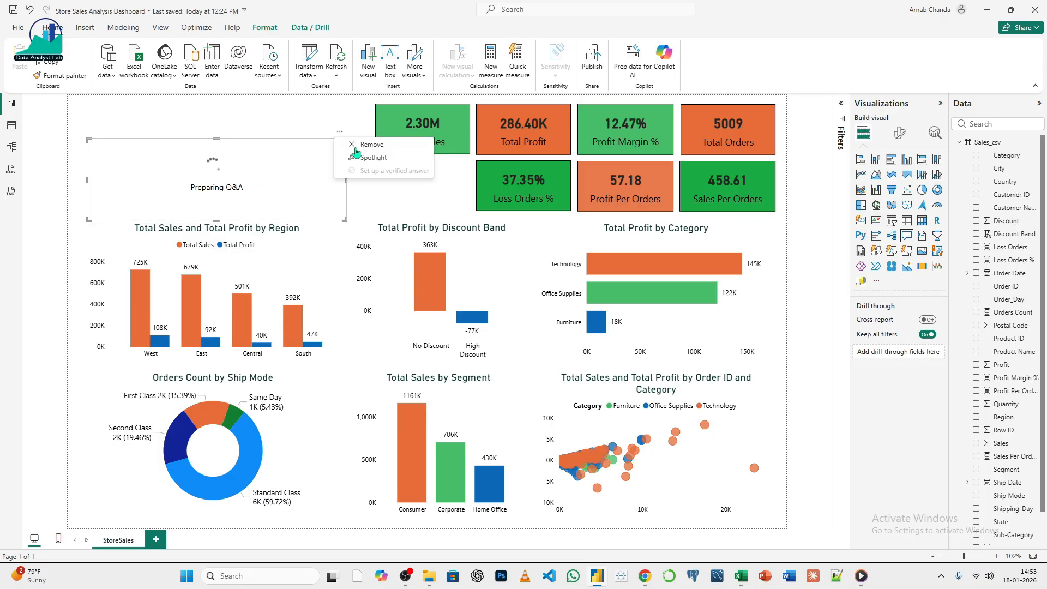
pyautogui.click(356, 147)
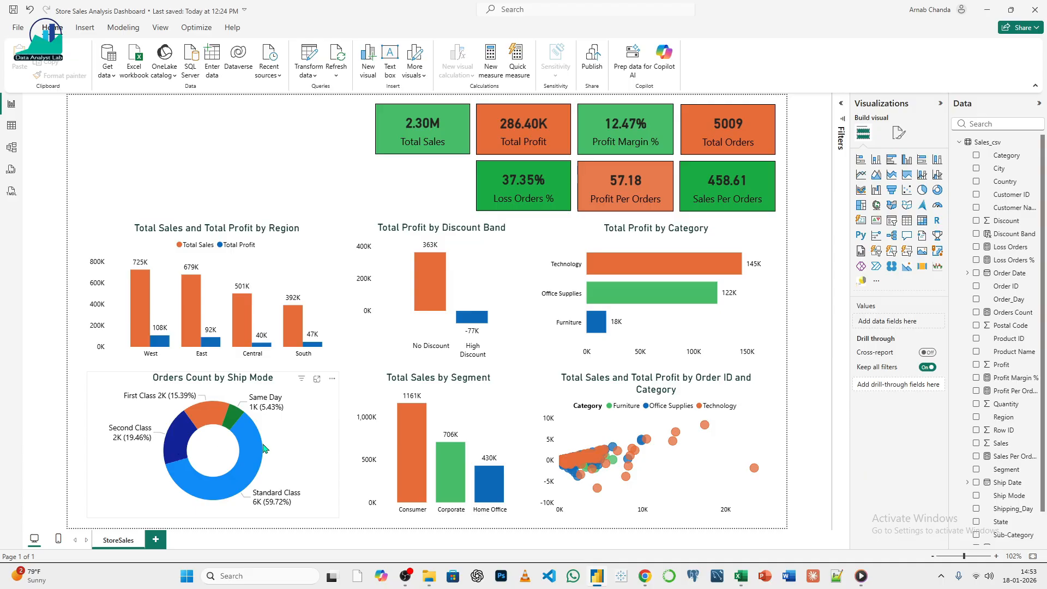
pyautogui.click(291, 445)
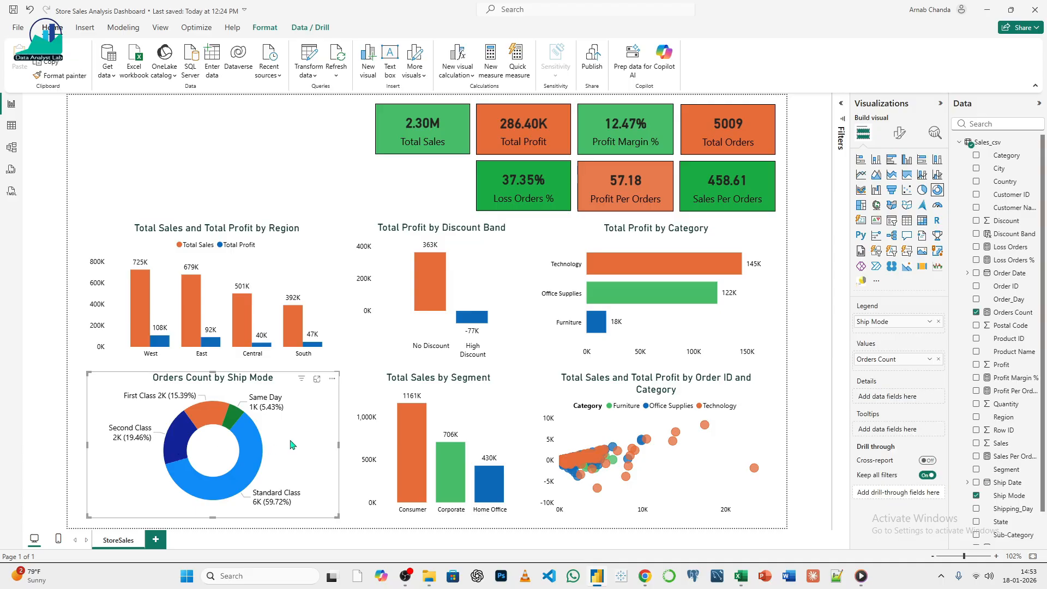
pyautogui.click(245, 159)
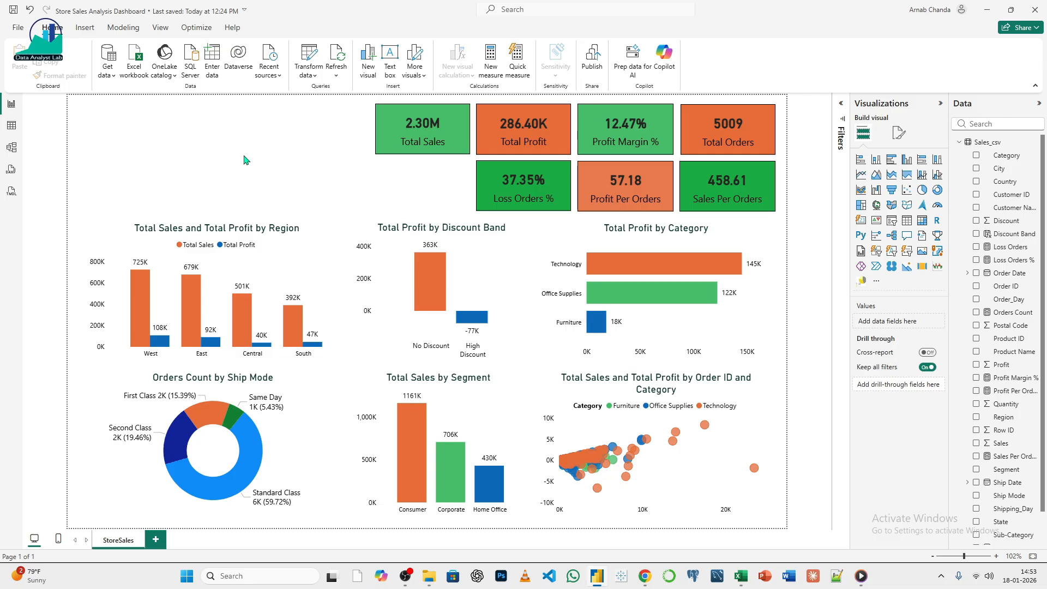
# - Try the Arial font on the Y-axis values of the Total Profit by Category chart and return them to Calibri
pyautogui.click(566, 283)
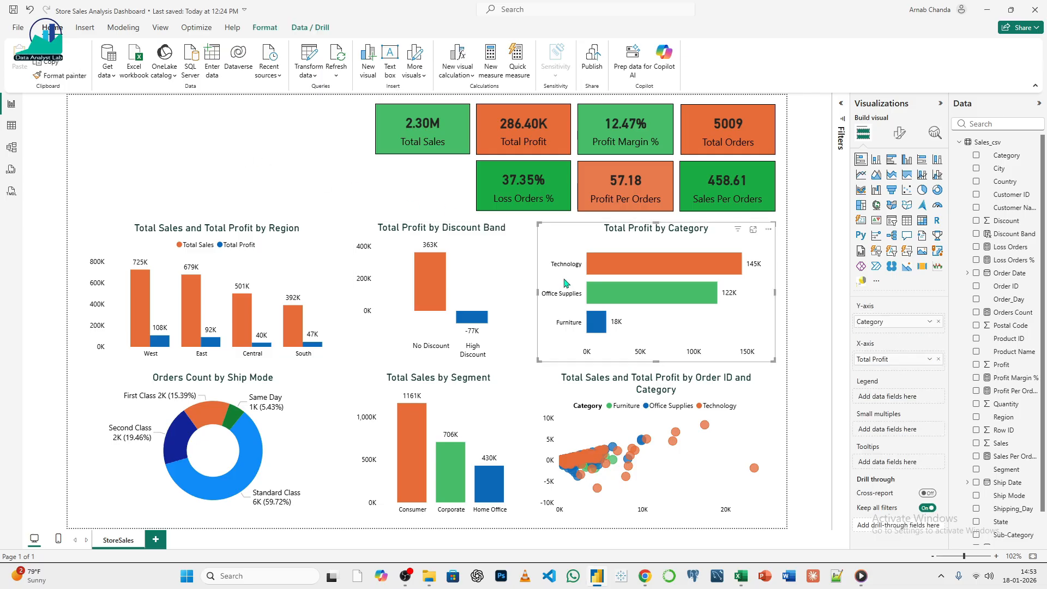
pyautogui.click(899, 133)
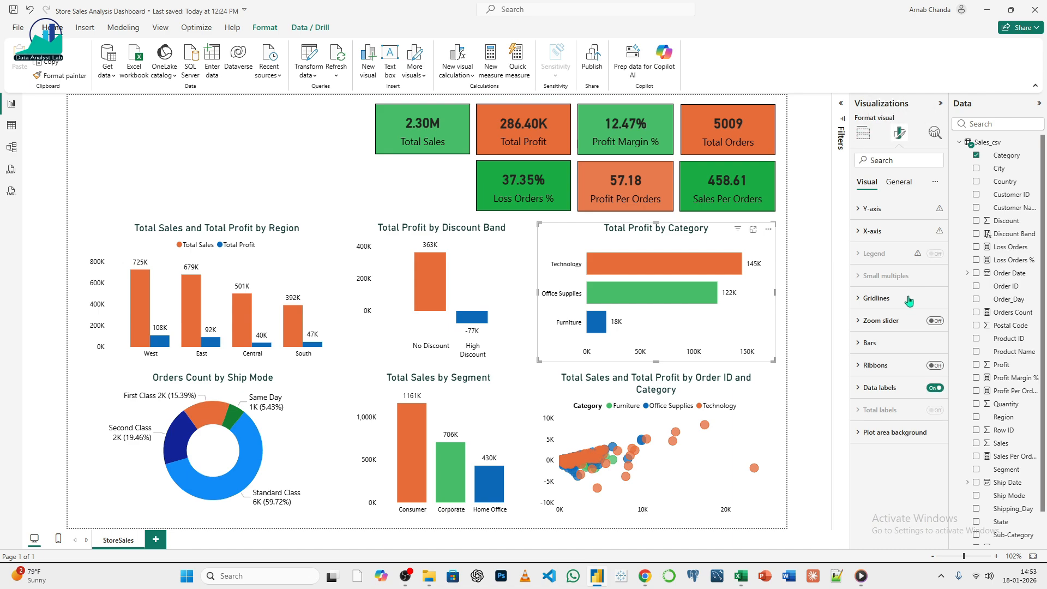
pyautogui.click(879, 207)
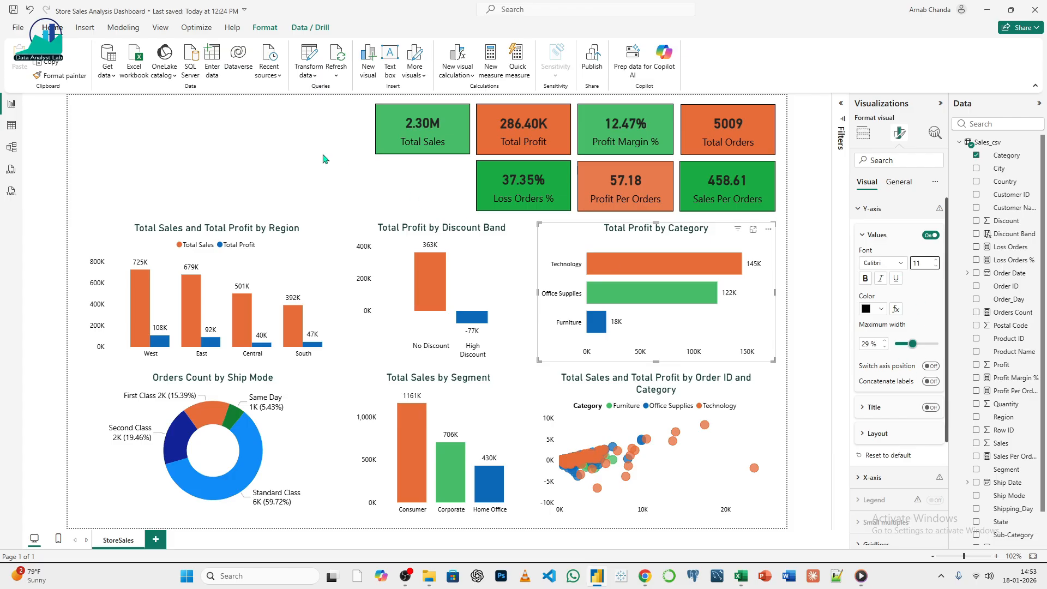
pyautogui.click(903, 265)
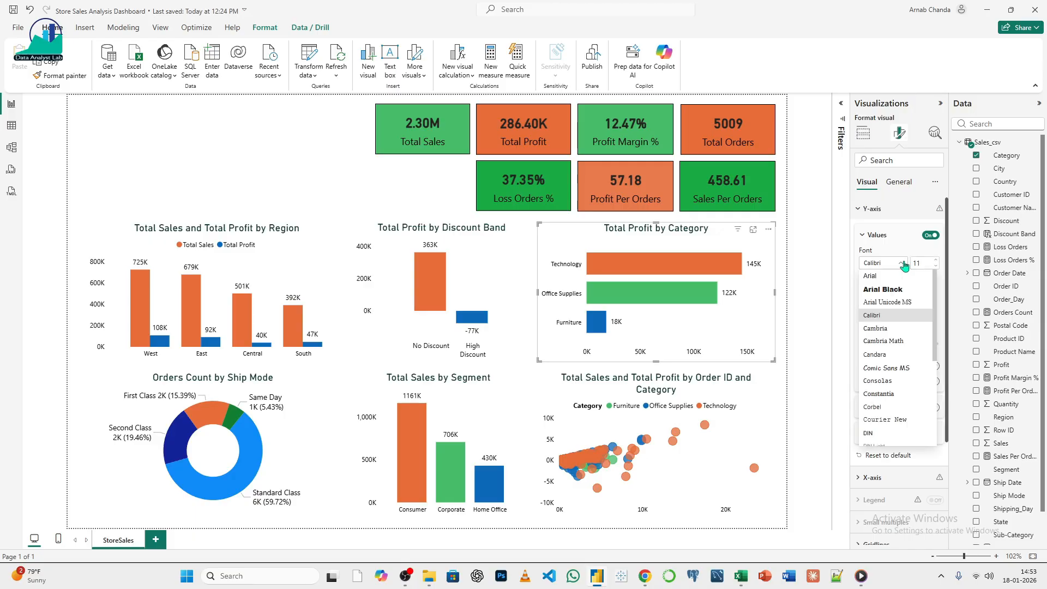
pyautogui.click(872, 276)
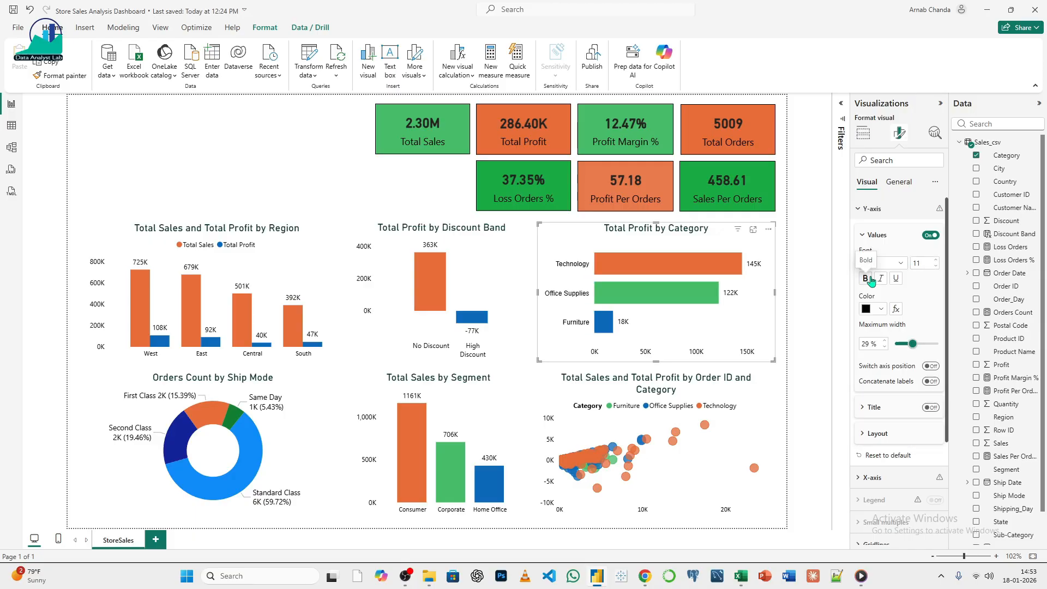
pyautogui.click(900, 264)
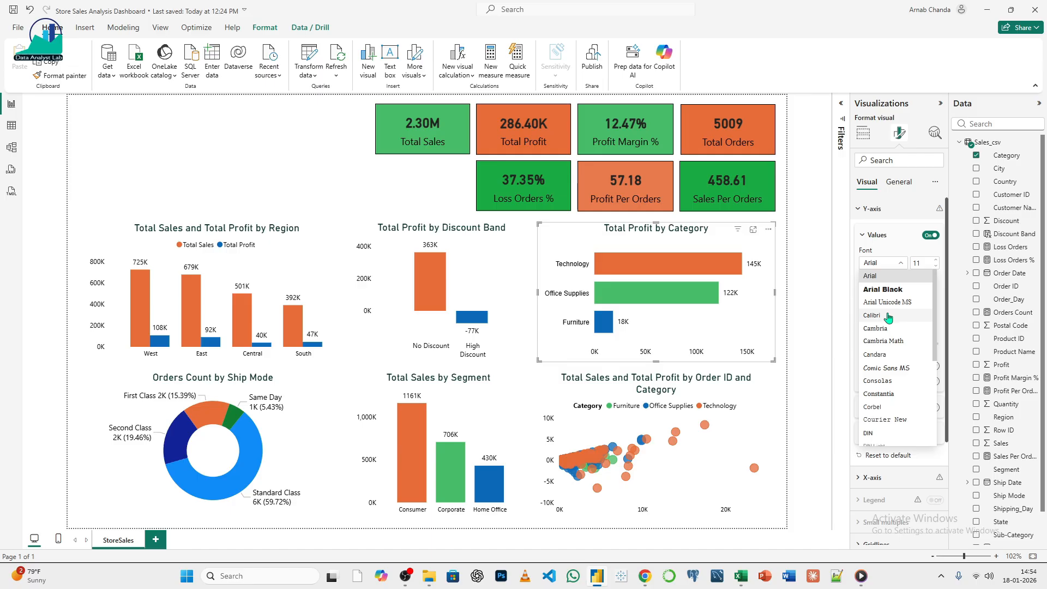
pyautogui.click(888, 317)
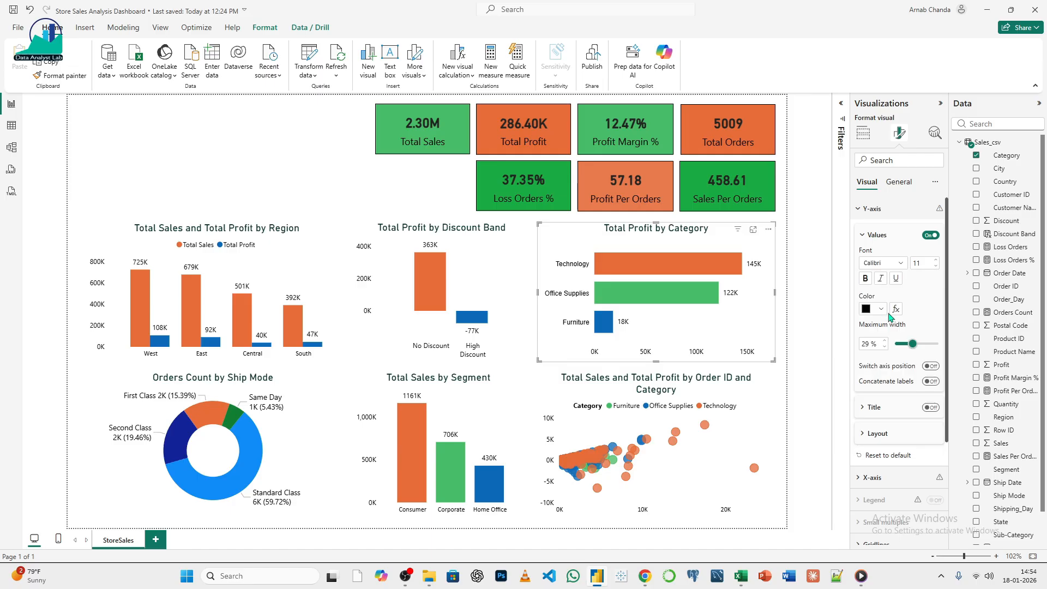
pyautogui.click(301, 158)
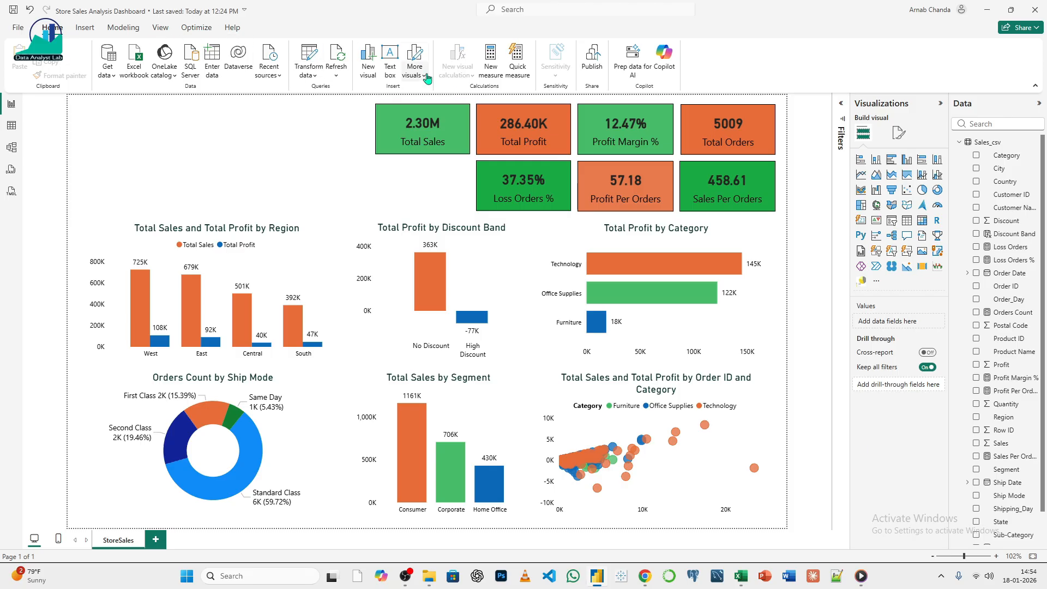
# - Insert an image on the report page using the file bg.jpg from the Images folder
pyautogui.click(86, 29)
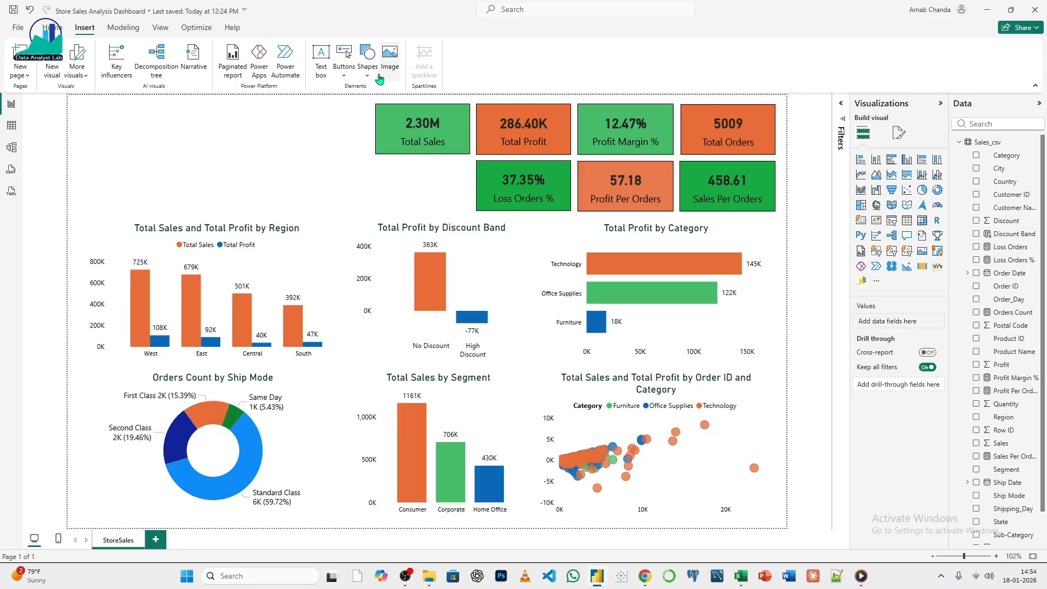
pyautogui.click(391, 61)
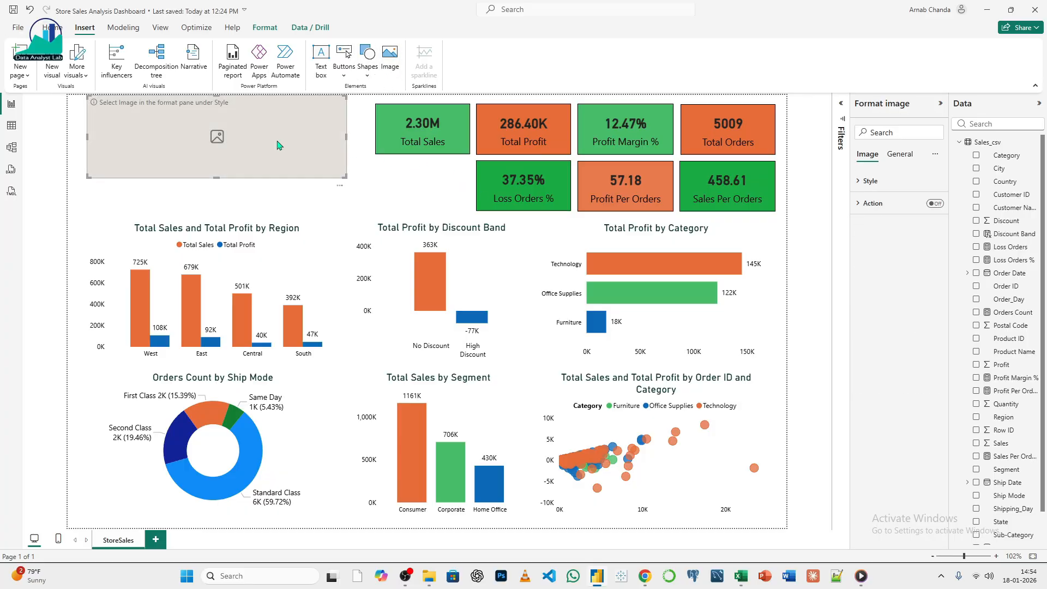
pyautogui.click(870, 182)
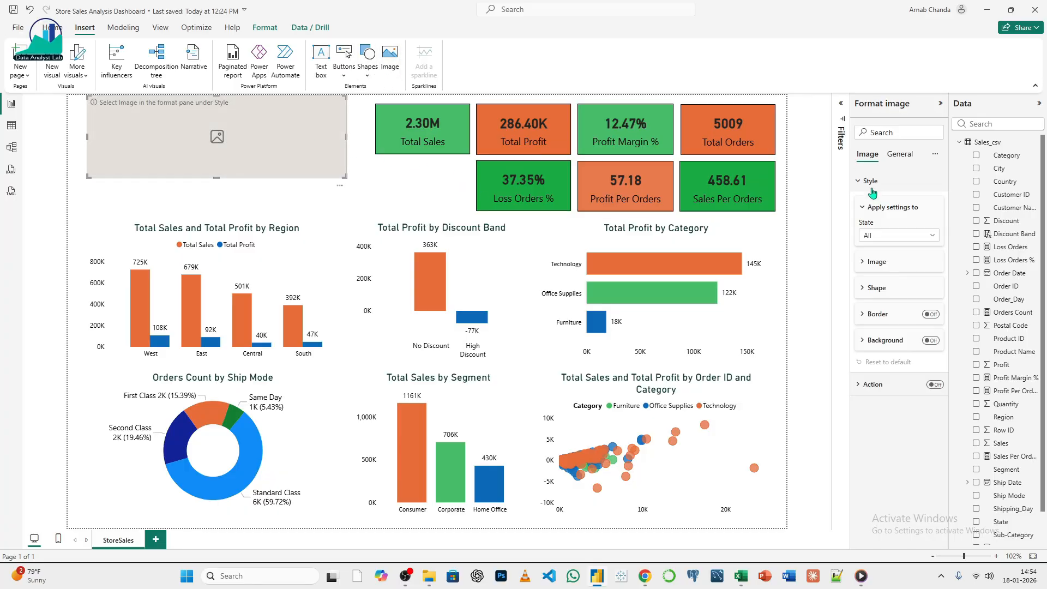
pyautogui.click(883, 262)
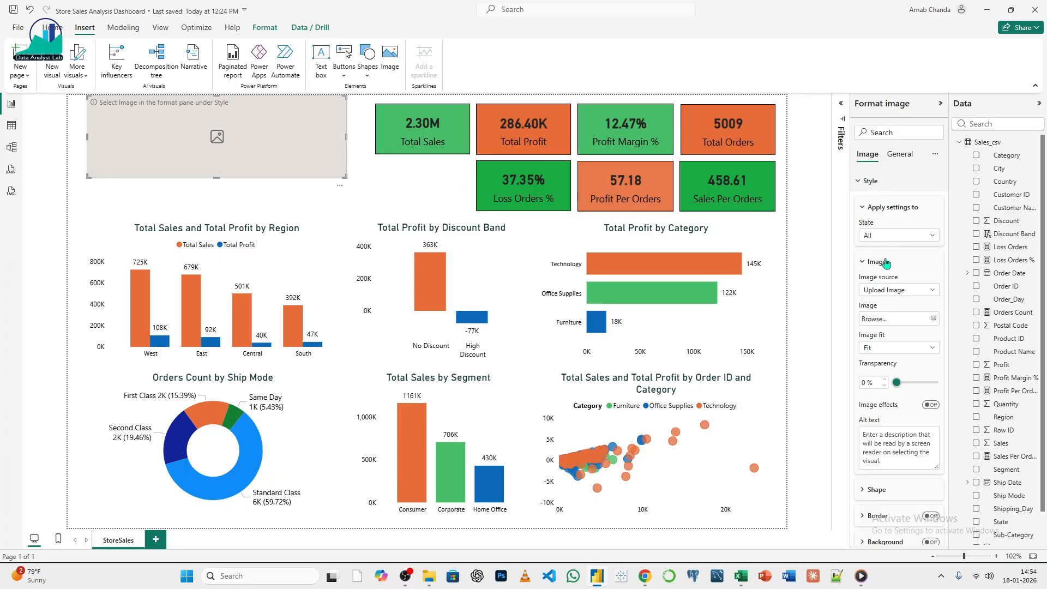
pyautogui.click(934, 322)
pyautogui.click(354, 223)
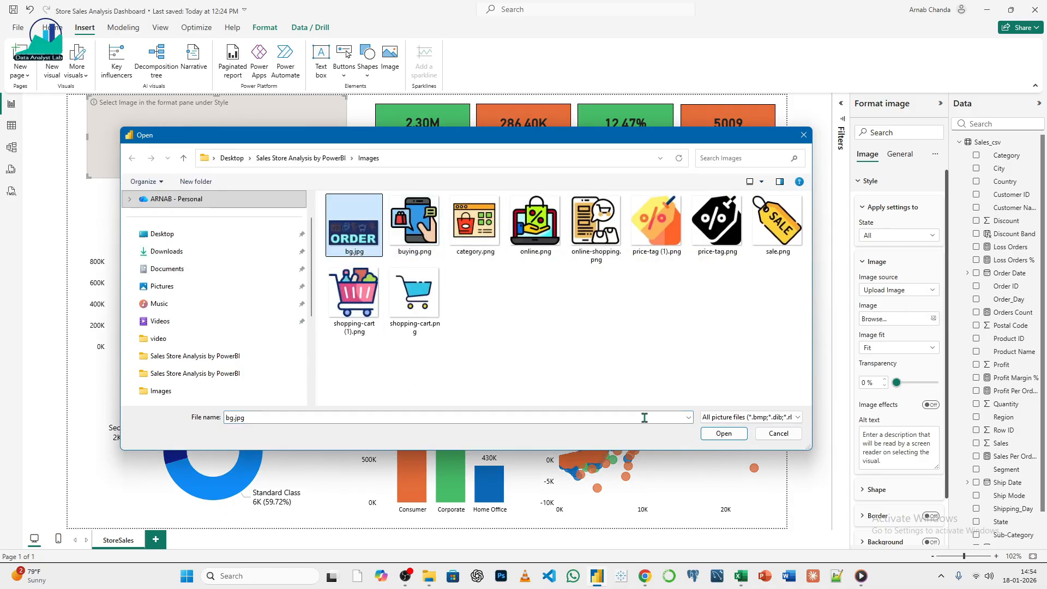
pyautogui.click(723, 433)
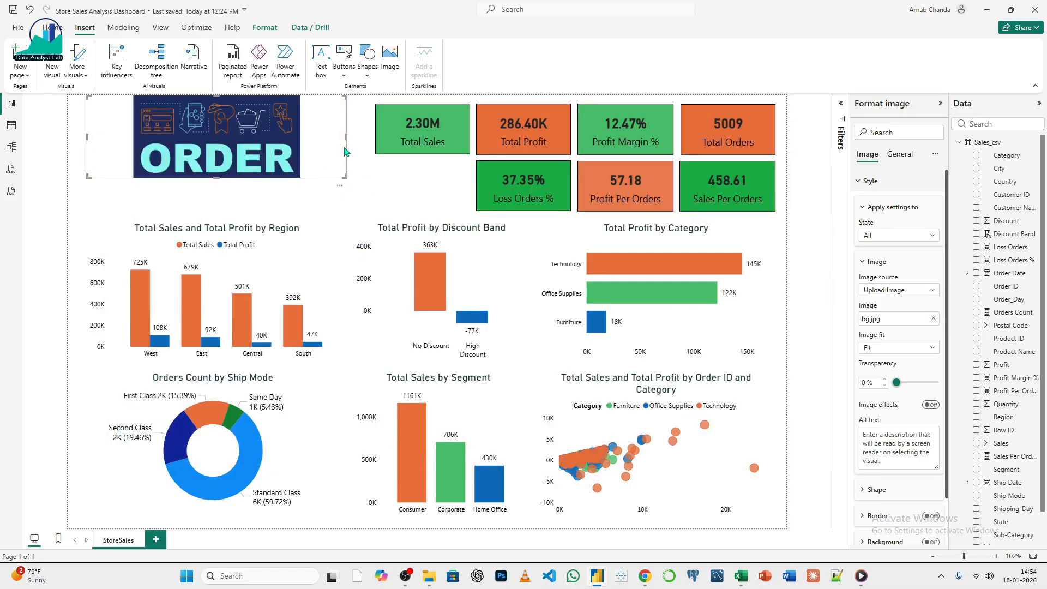
# - Resize the ORDER image and position it in the page's upper-left corner, its top edge aligned with the KPI cards
pyautogui.moveTo(345, 137); pyautogui.dragTo(258, 158)
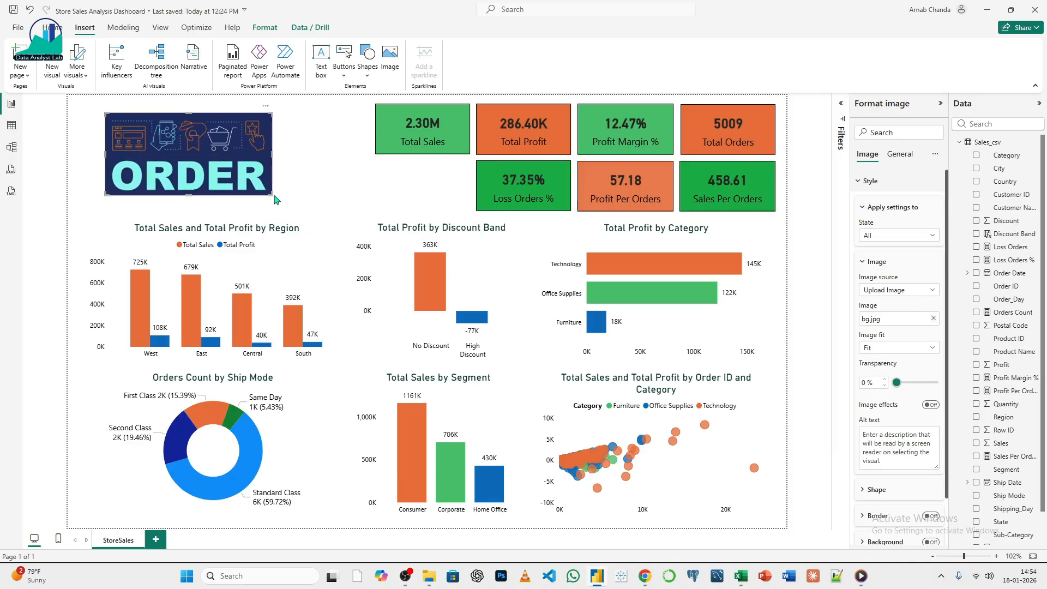
pyautogui.moveTo(274, 197); pyautogui.dragTo(249, 185)
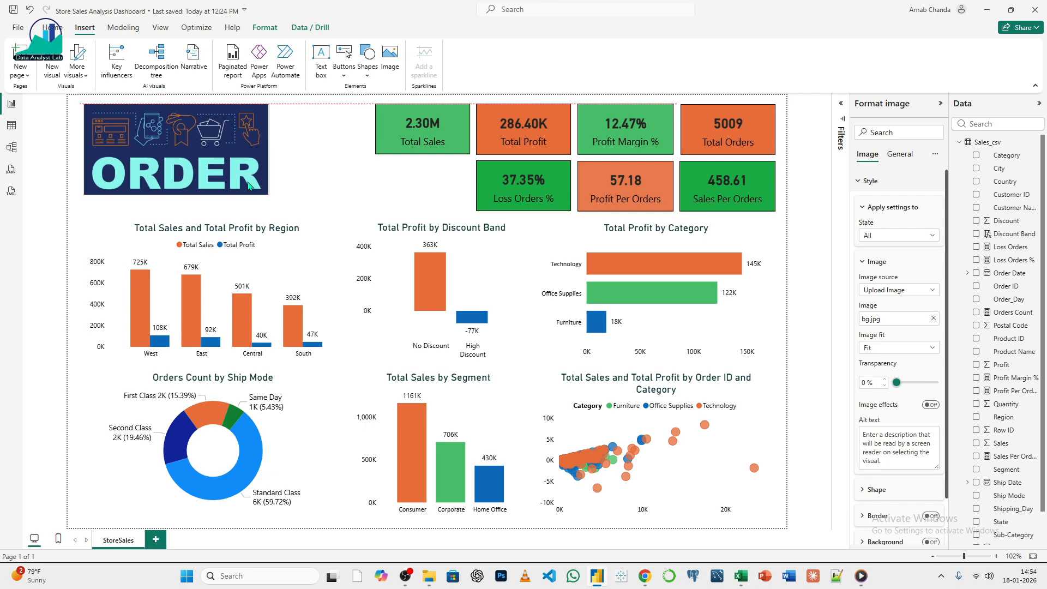
pyautogui.moveTo(248, 183); pyautogui.dragTo(249, 183)
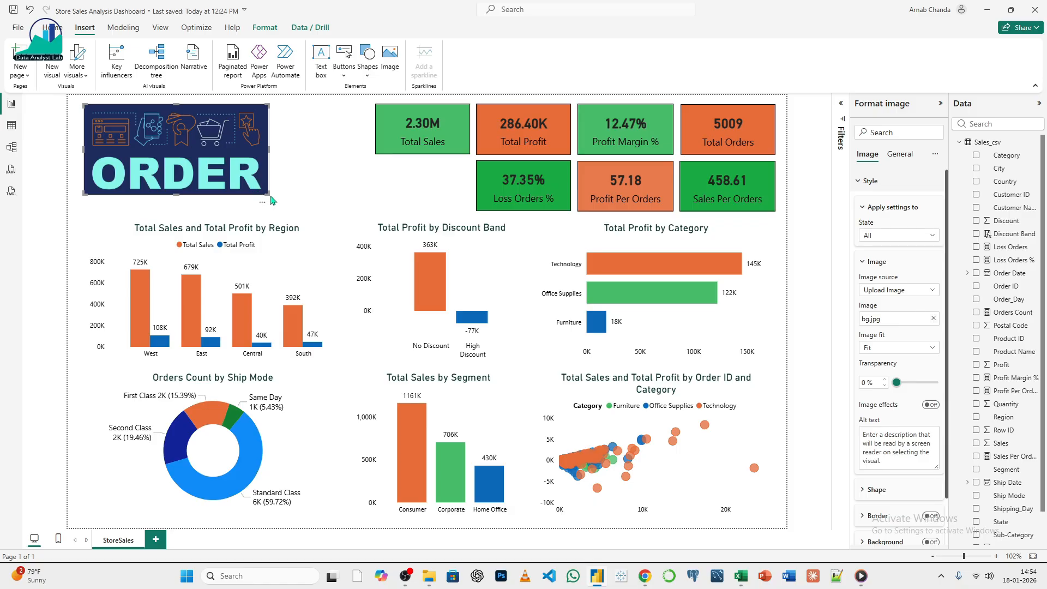
pyautogui.moveTo(268, 191); pyautogui.dragTo(248, 186)
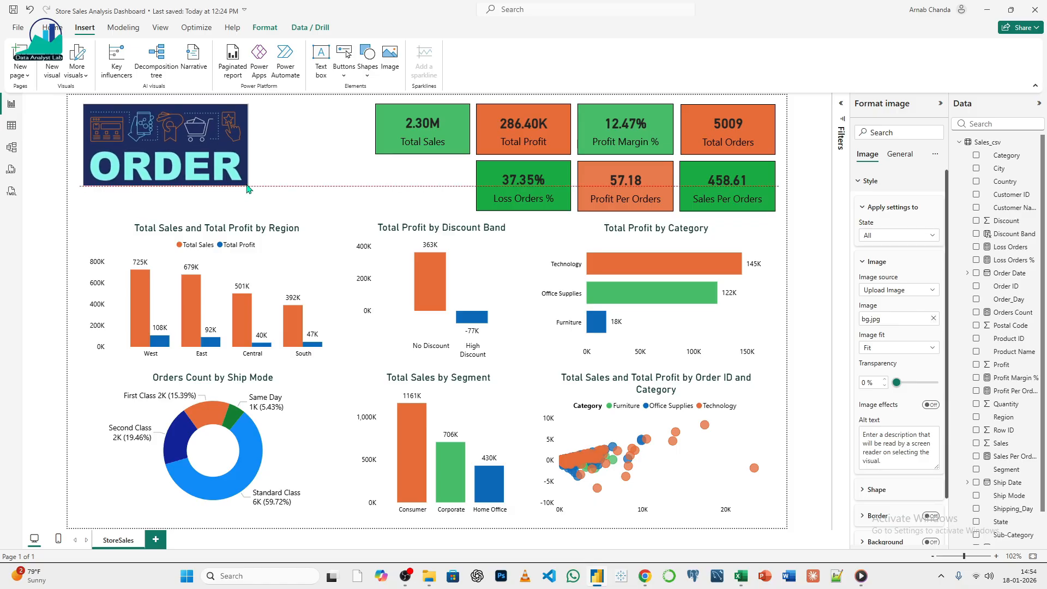
pyautogui.click(286, 167)
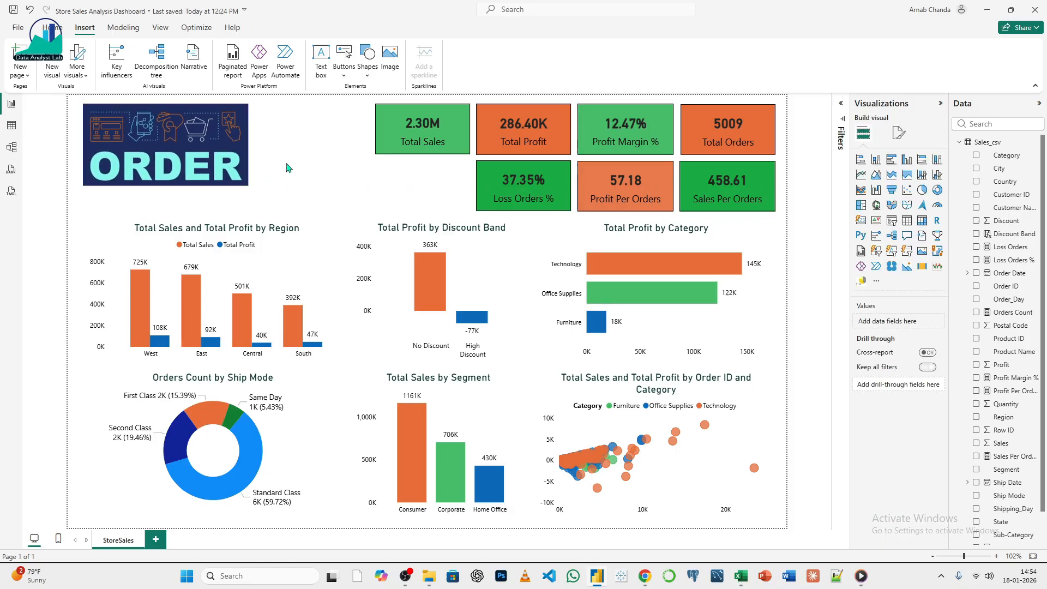
pyautogui.click(223, 134)
pyautogui.click(292, 140)
# - Insert a rectangle shape beside the ORDER image, with its text enabled and its border turned off
pyautogui.click(357, 75)
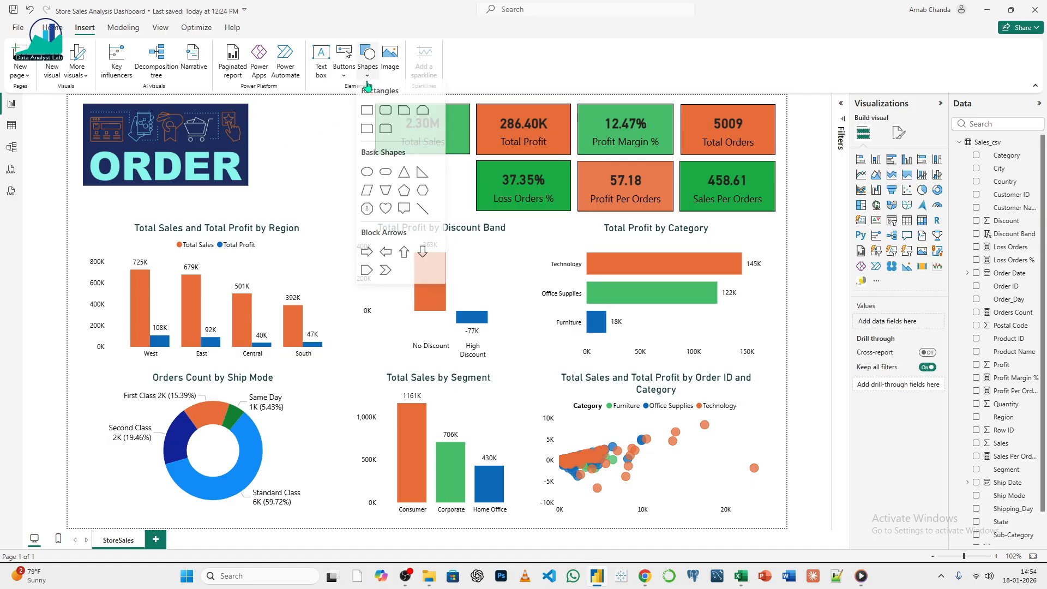
pyautogui.click(367, 113)
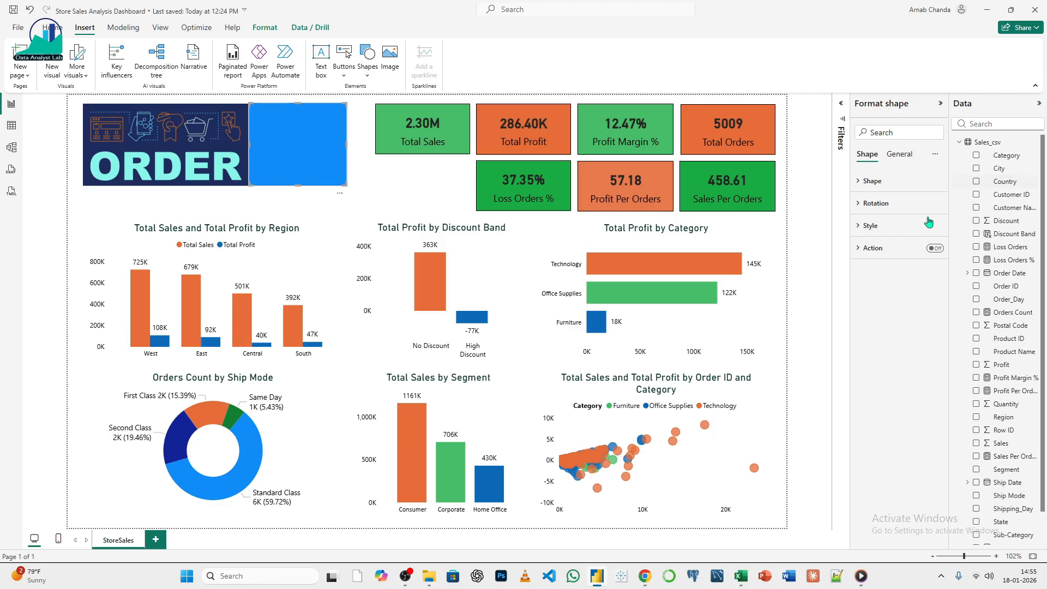
pyautogui.click(891, 225)
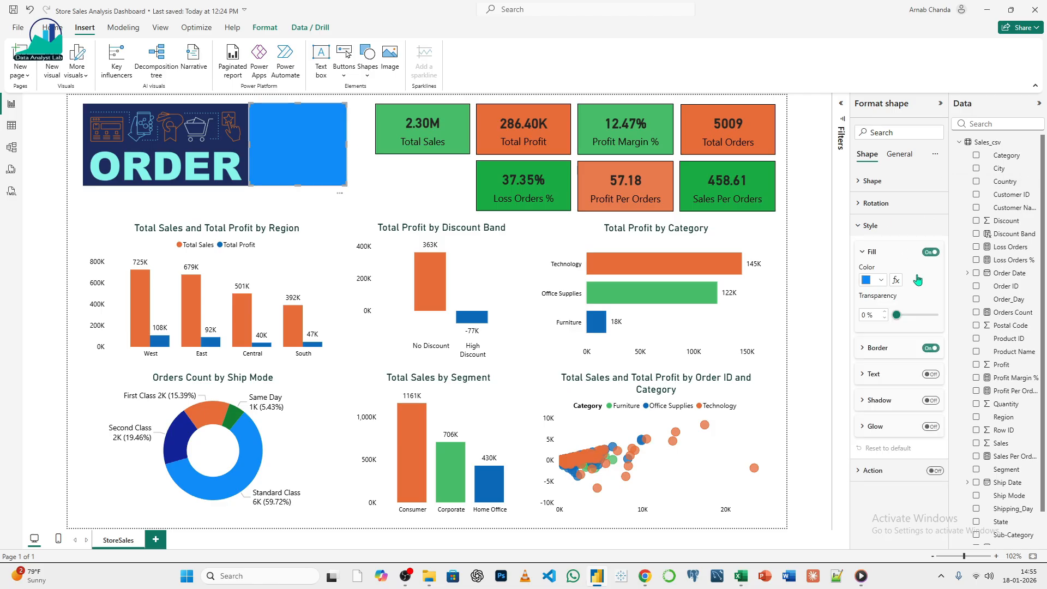
pyautogui.click(931, 375)
pyautogui.click(893, 376)
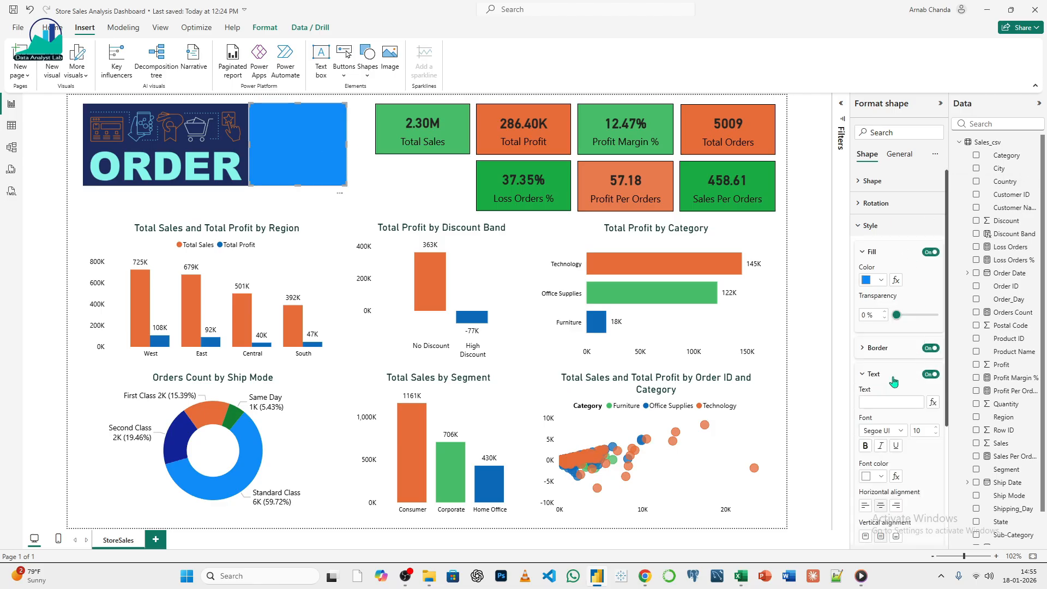
pyautogui.click(929, 349)
# - Enter "Store Sales Order Analysis Dashboard" as the rectangle's text
pyautogui.click(880, 401)
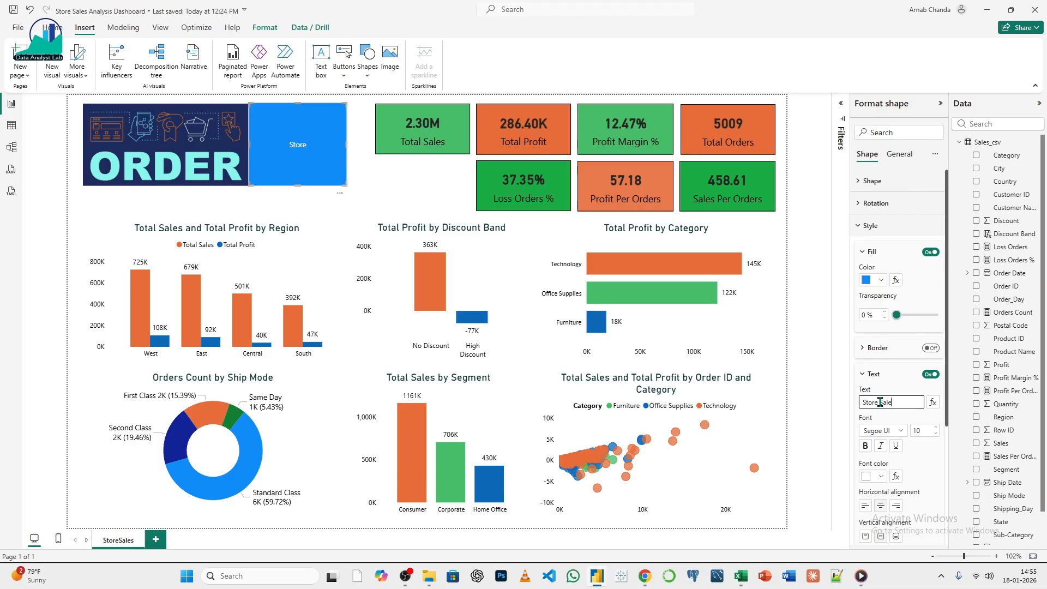
pyautogui.write('Order Ana')
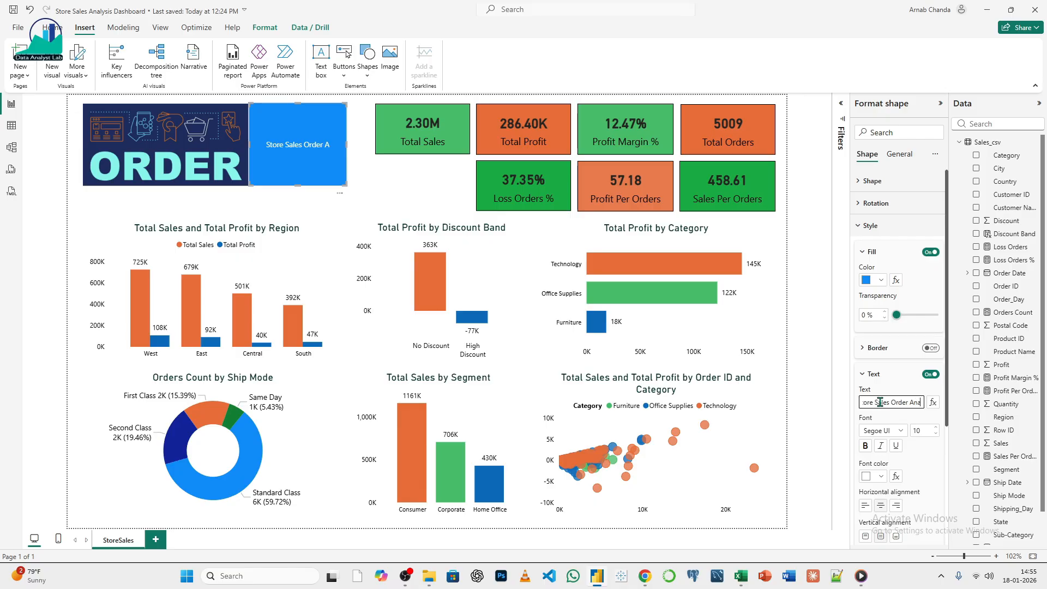
pyautogui.write('lysis D')
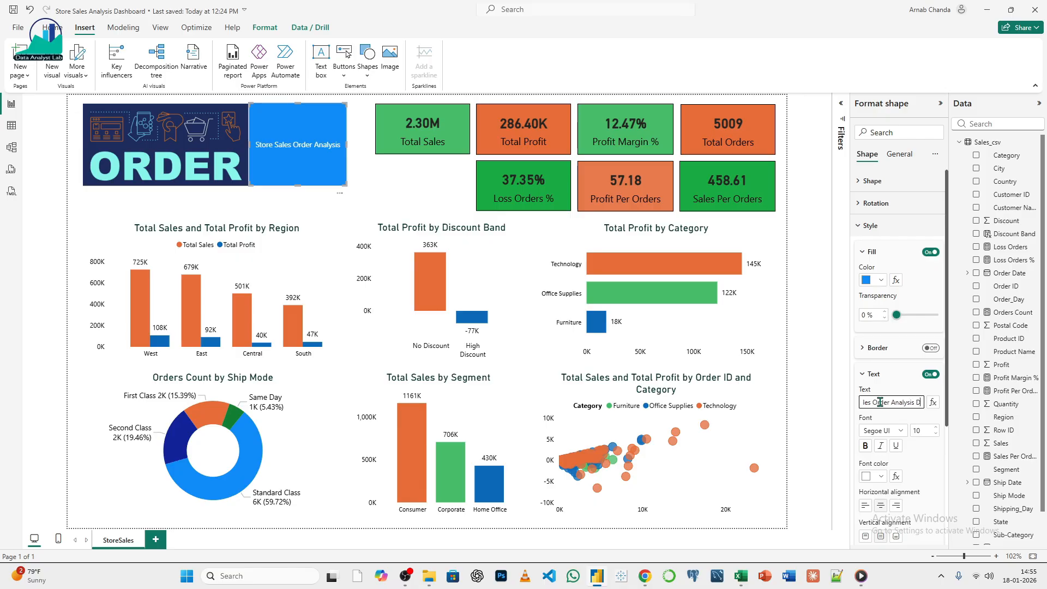
pyautogui.write('ashboard')
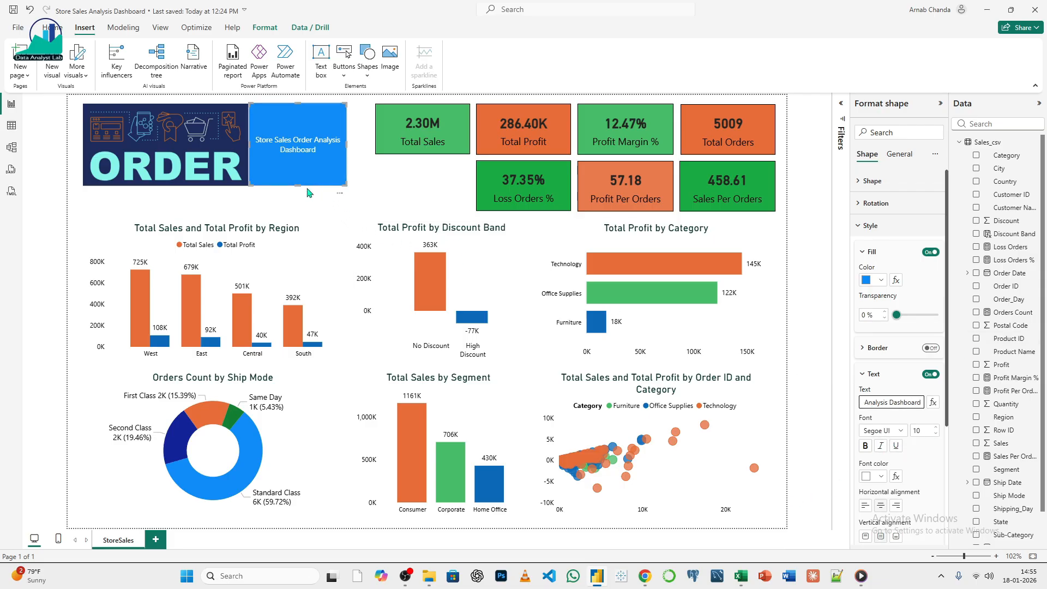
# - Place the title shape at a reduced height directly beneath the ORDER image, with its fill off and its font color black
pyautogui.moveTo(305, 186); pyautogui.dragTo(165, 221)
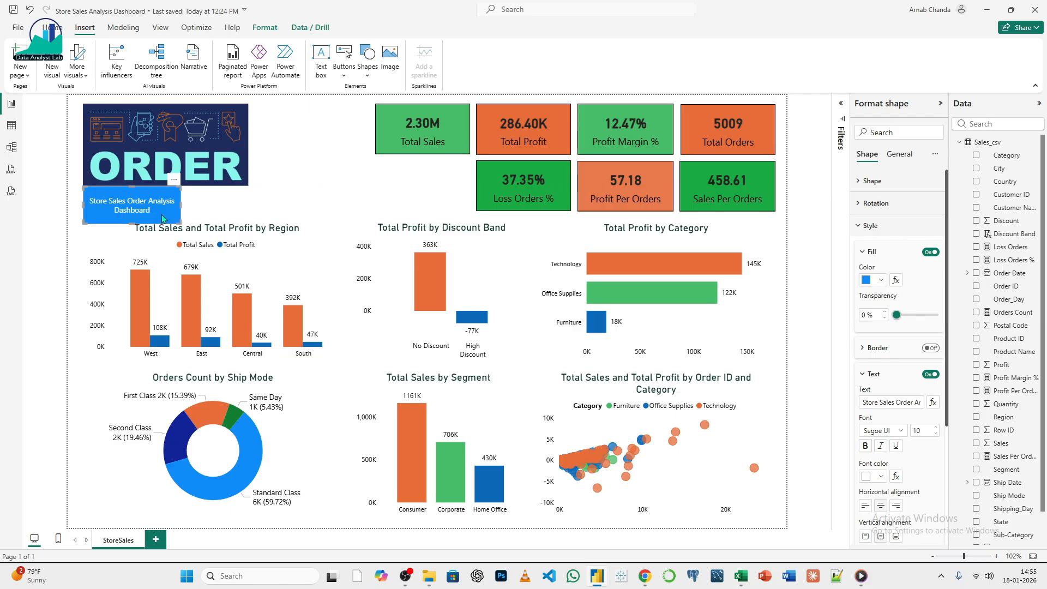
pyautogui.click(929, 252)
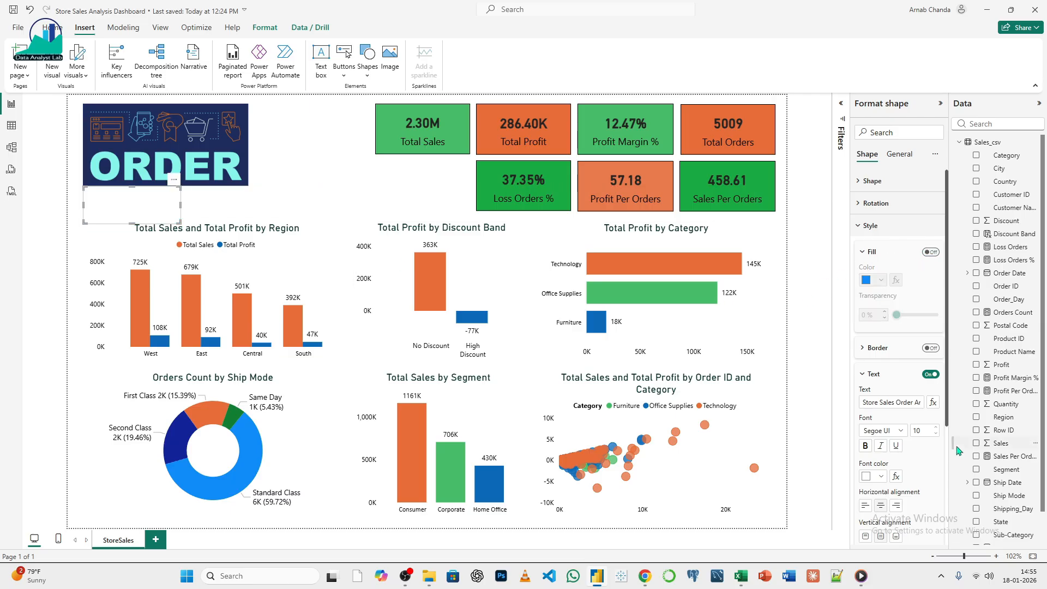
pyautogui.click(881, 476)
pyautogui.click(888, 303)
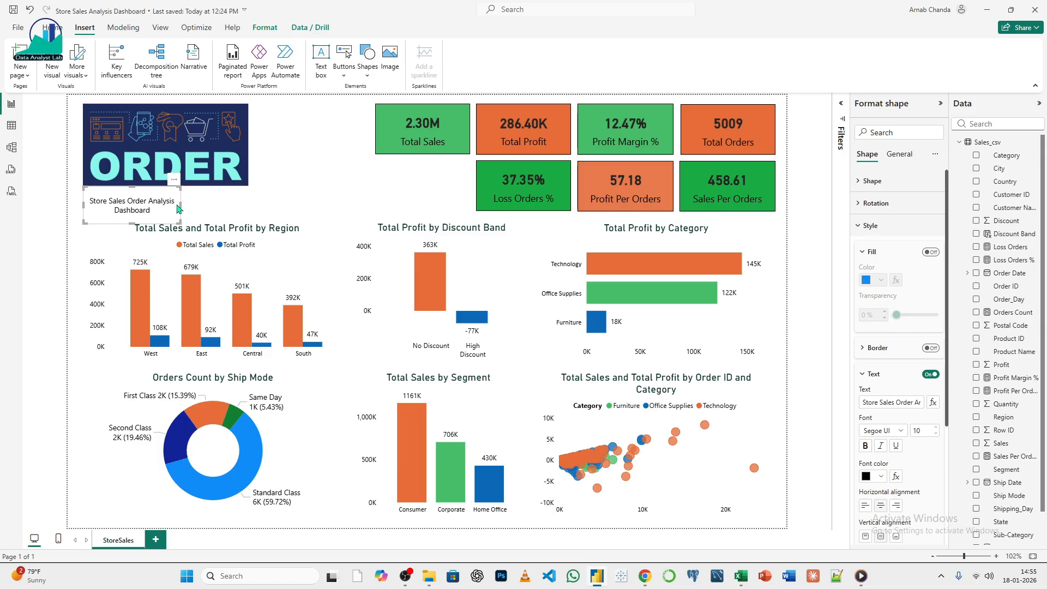
# - Make the title text bold italic at size 14, and widen its shape just enough to fit the title on one line
pyautogui.moveTo(180, 205); pyautogui.dragTo(251, 212)
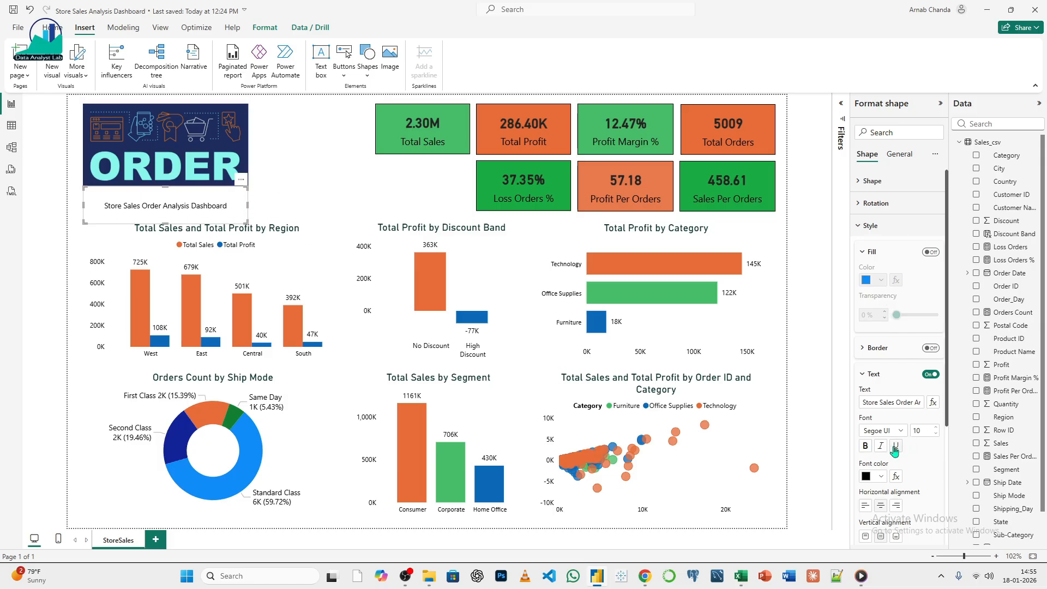
pyautogui.click(865, 446)
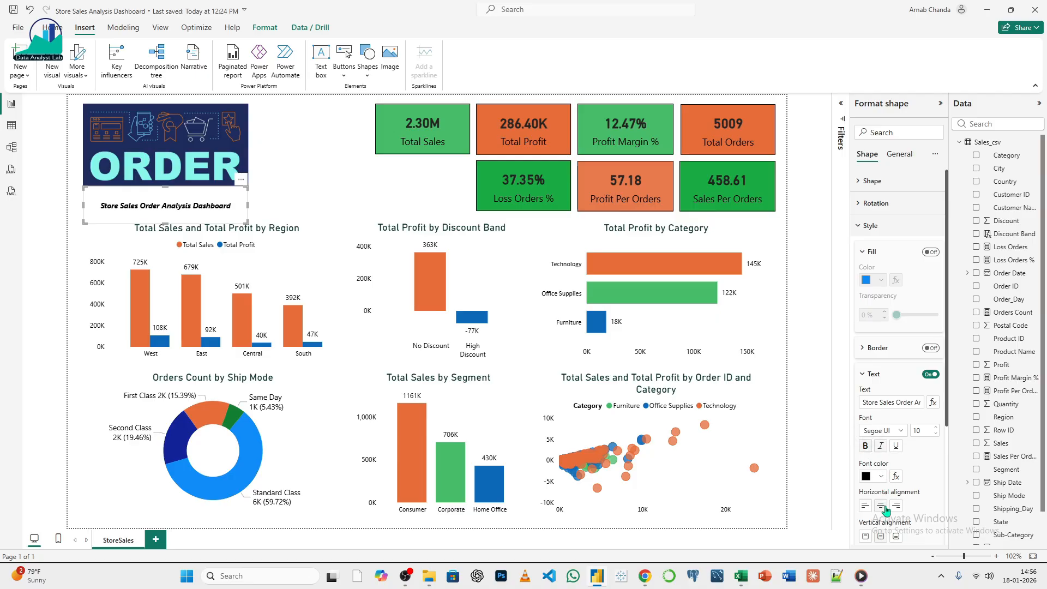
pyautogui.click(936, 429)
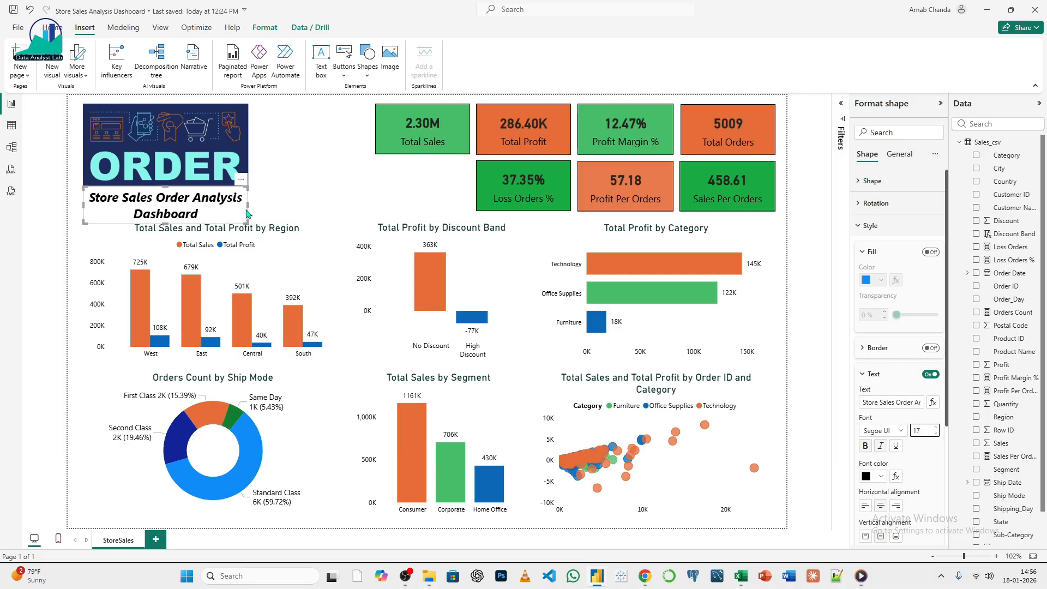
pyautogui.moveTo(248, 205); pyautogui.dragTo(305, 212)
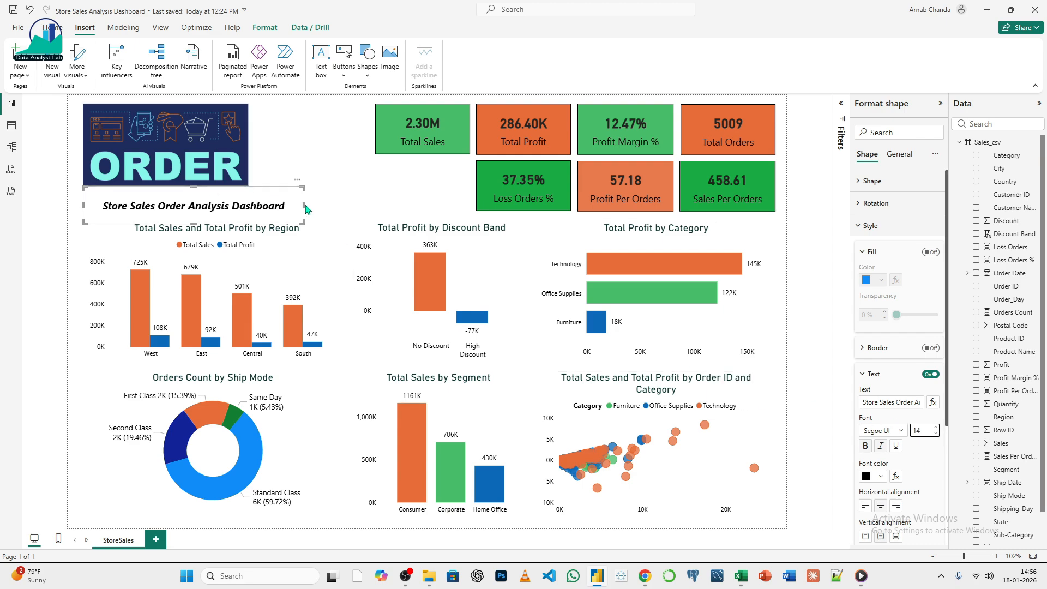
pyautogui.moveTo(304, 205); pyautogui.dragTo(267, 205)
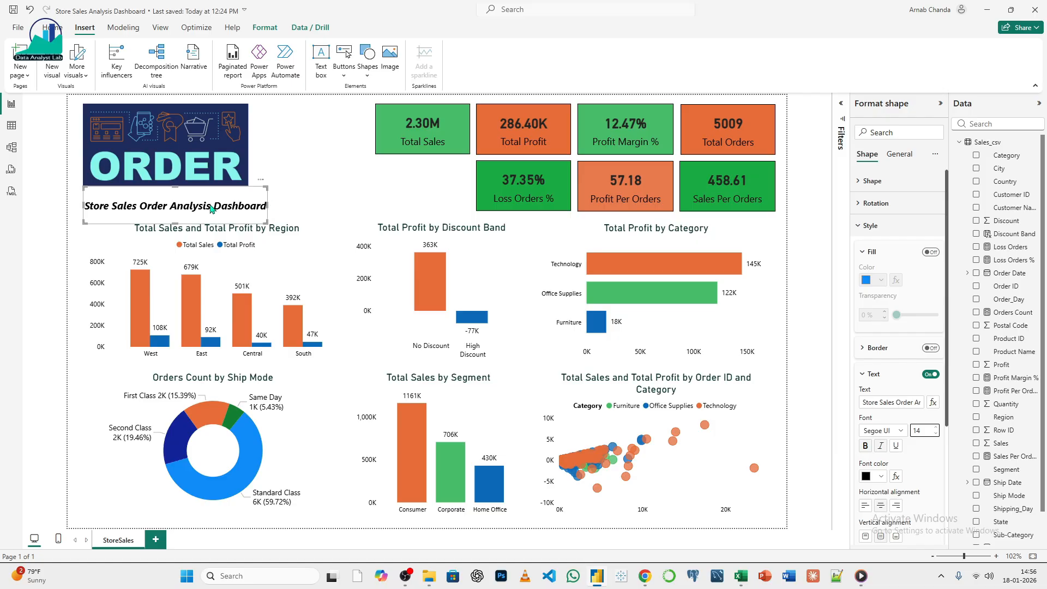
# - Reduce the title shape's height to a single line of text and shift it slightly right beneath the ORDER image
pyautogui.moveTo(179, 220); pyautogui.dragTo(202, 203)
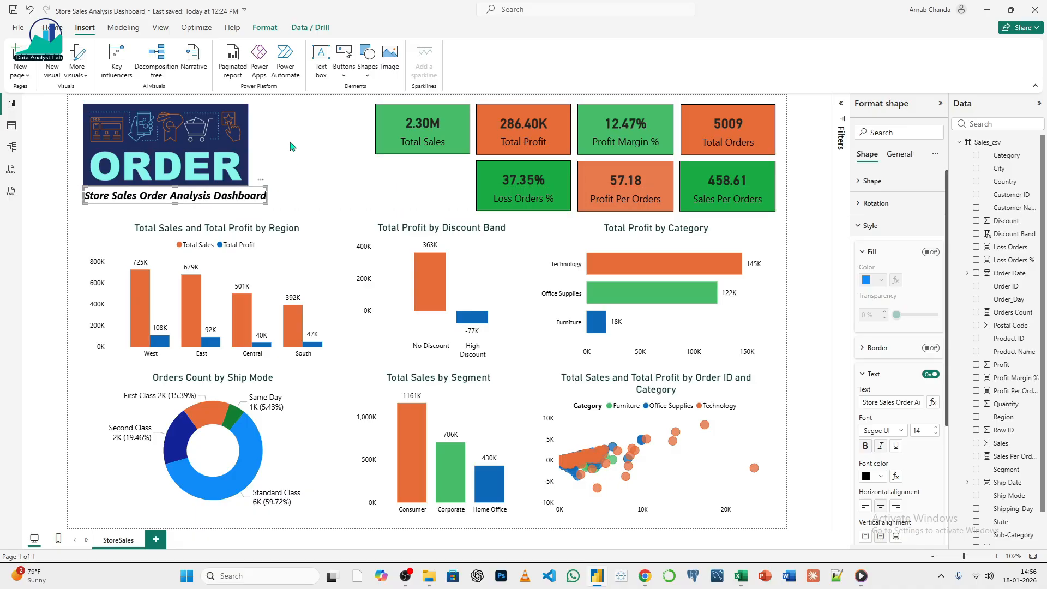
pyautogui.click(290, 145)
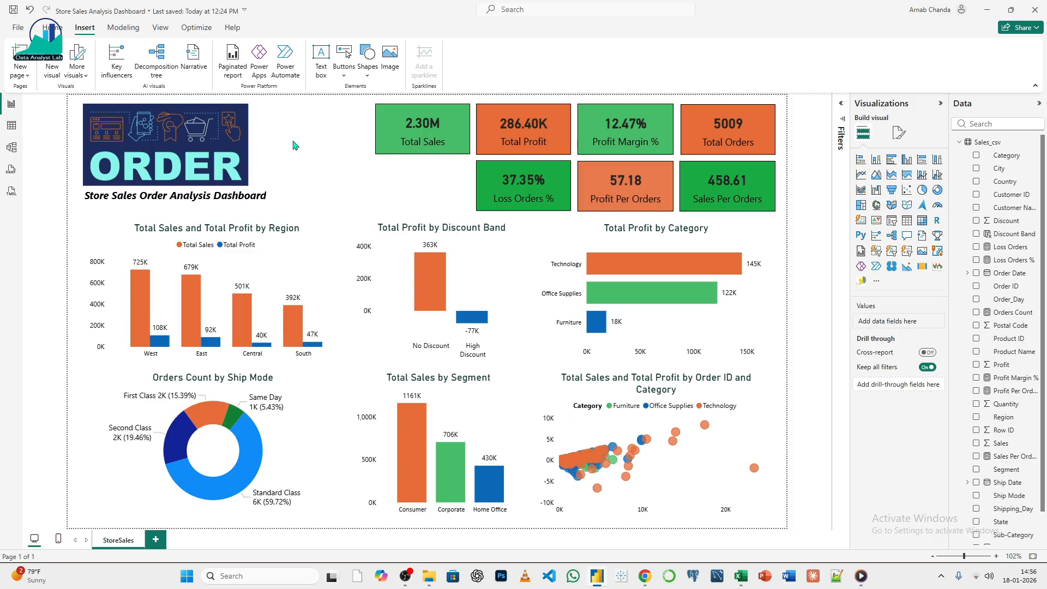
pyautogui.click(240, 133)
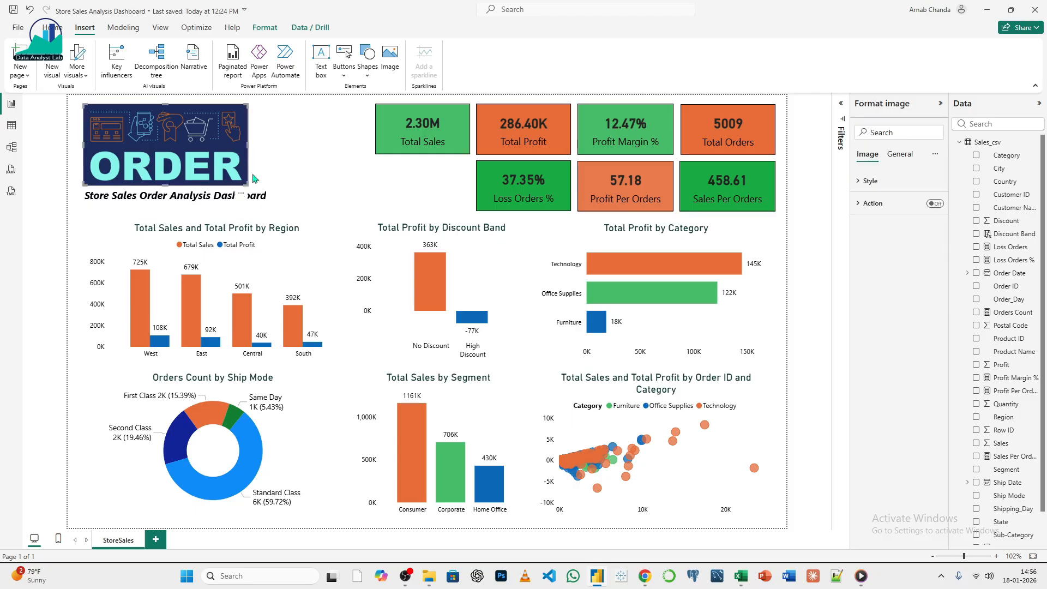
pyautogui.click(304, 166)
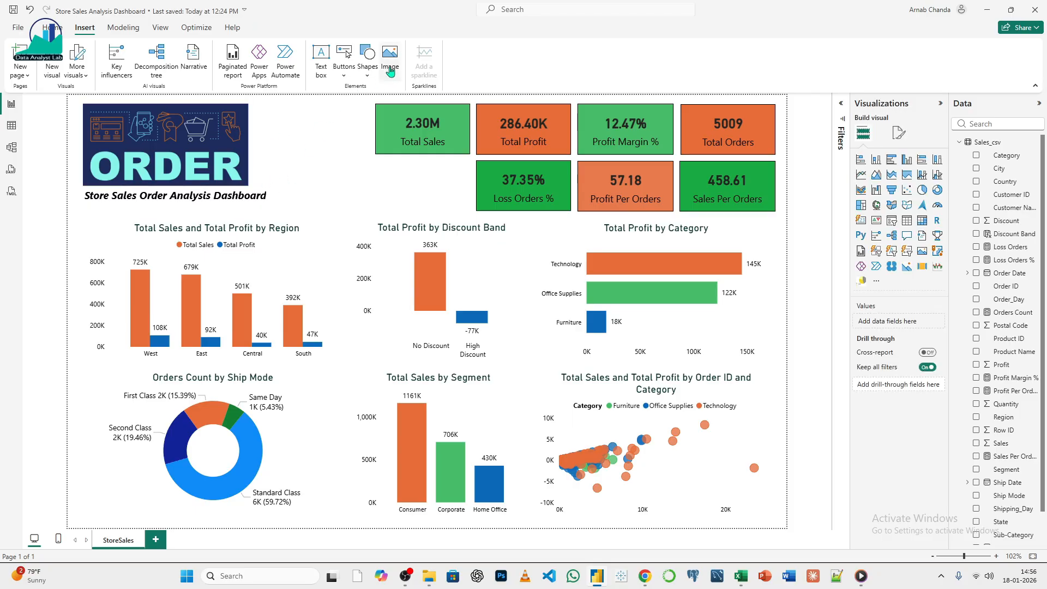
pyautogui.click(261, 198)
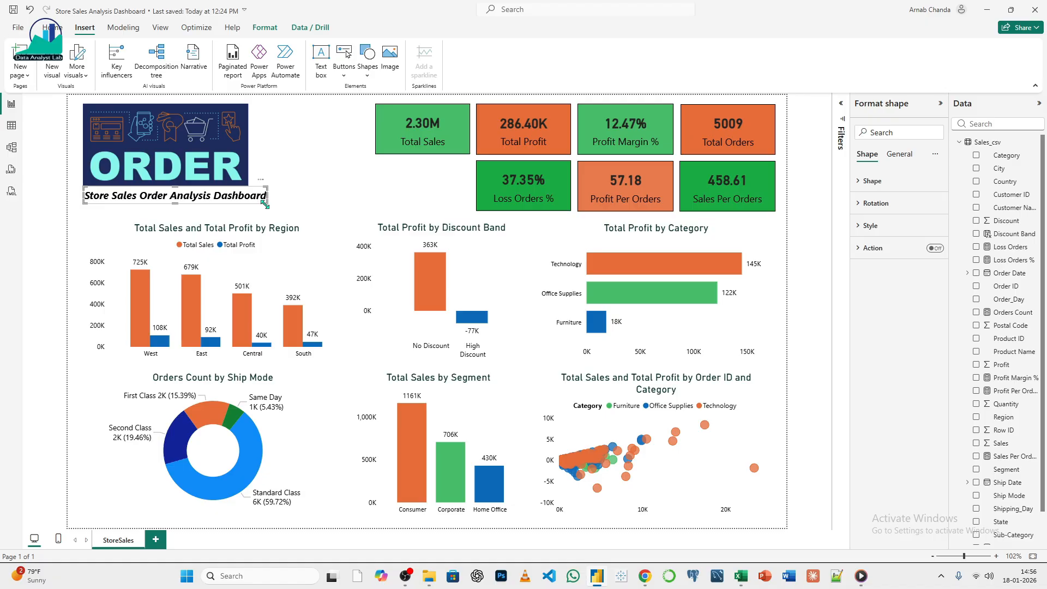
pyautogui.moveTo(264, 204)
pyautogui.mouseDown()
pyautogui.moveTo(230, 210)
pyautogui.moveTo(277, 213)
pyautogui.moveTo(265, 204)
pyautogui.mouseUp()
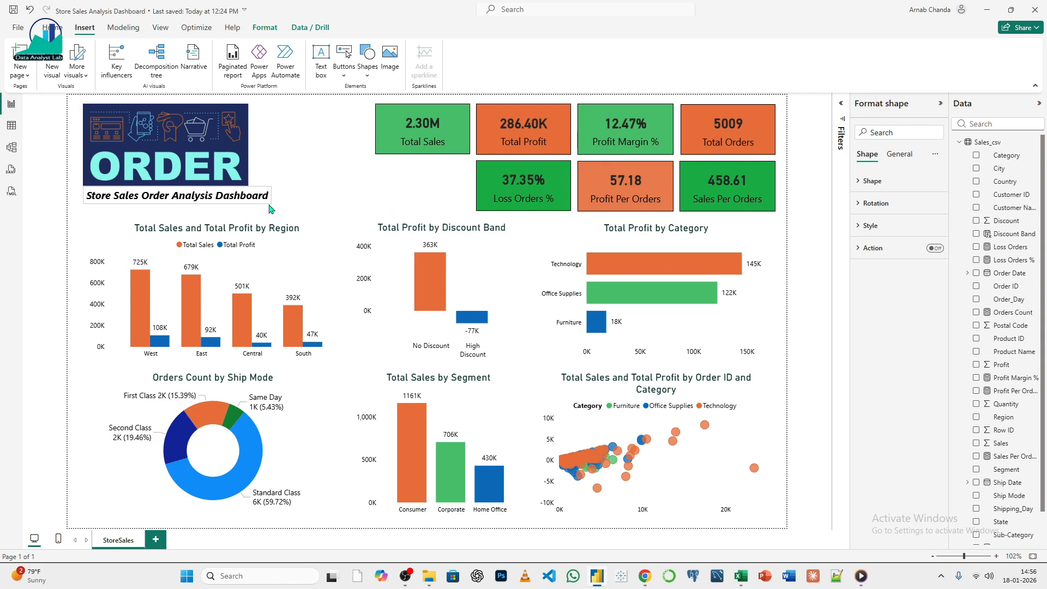
pyautogui.click(305, 180)
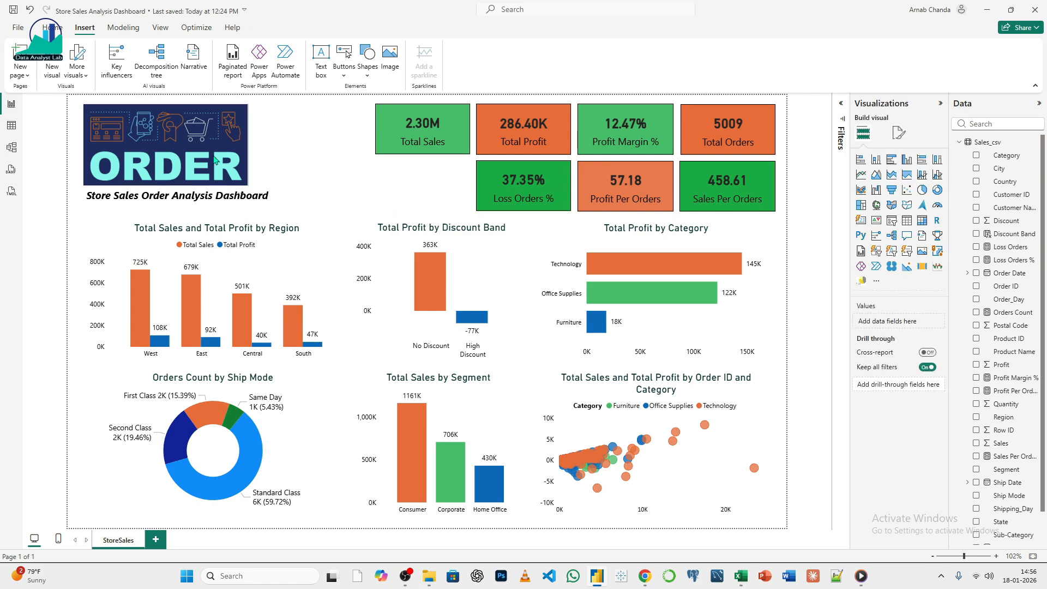
# - Rearrange the header so the dashboard title sits at the page's upper edge with the ORDER image directly below it
pyautogui.moveTo(211, 153); pyautogui.dragTo(232, 265)
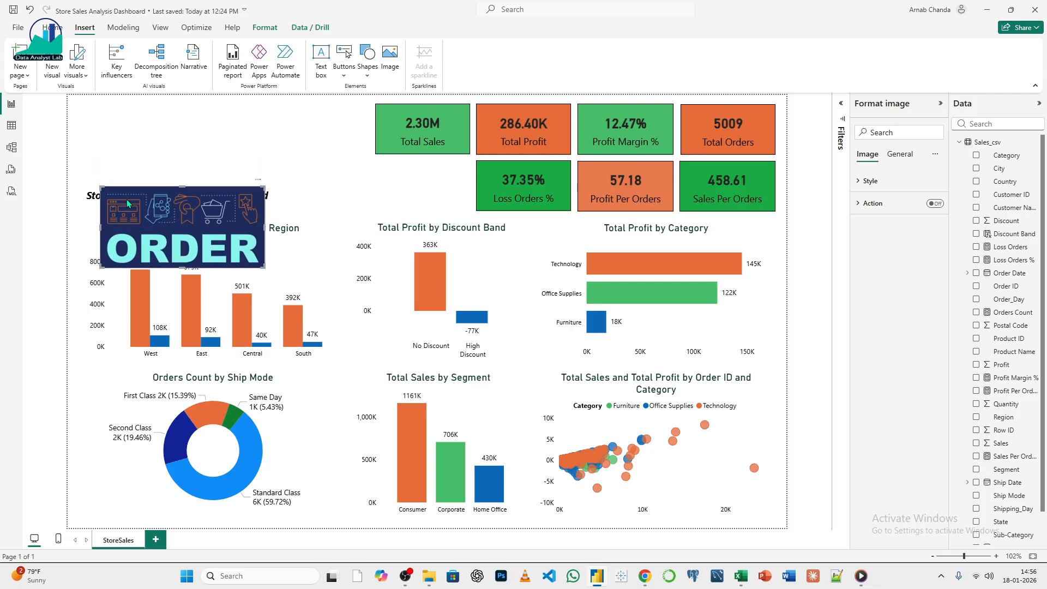
pyautogui.moveTo(91, 200); pyautogui.dragTo(92, 117)
pyautogui.moveTo(145, 218); pyautogui.dragTo(136, 156)
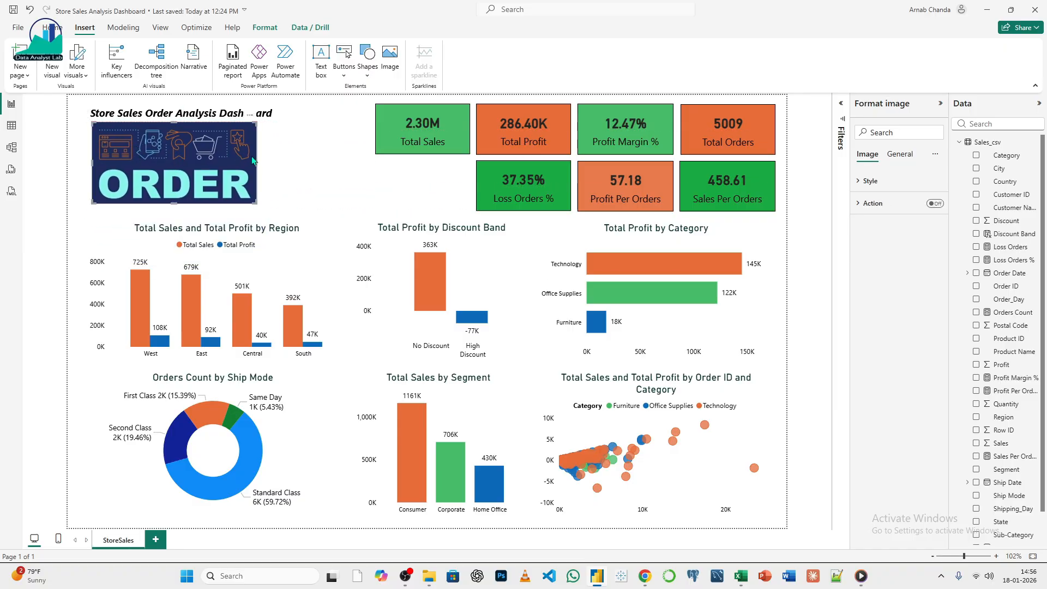
pyautogui.moveTo(256, 162); pyautogui.dragTo(235, 146)
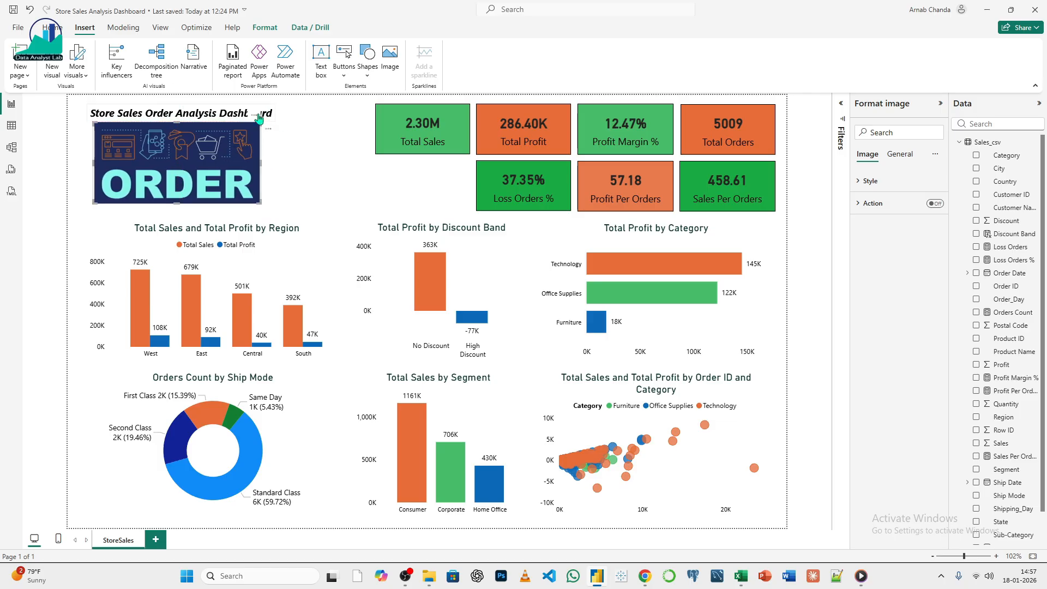
# - Nudge the dashboard title and the ORDER image until they sit close together and are centered on each other
pyautogui.click(214, 117)
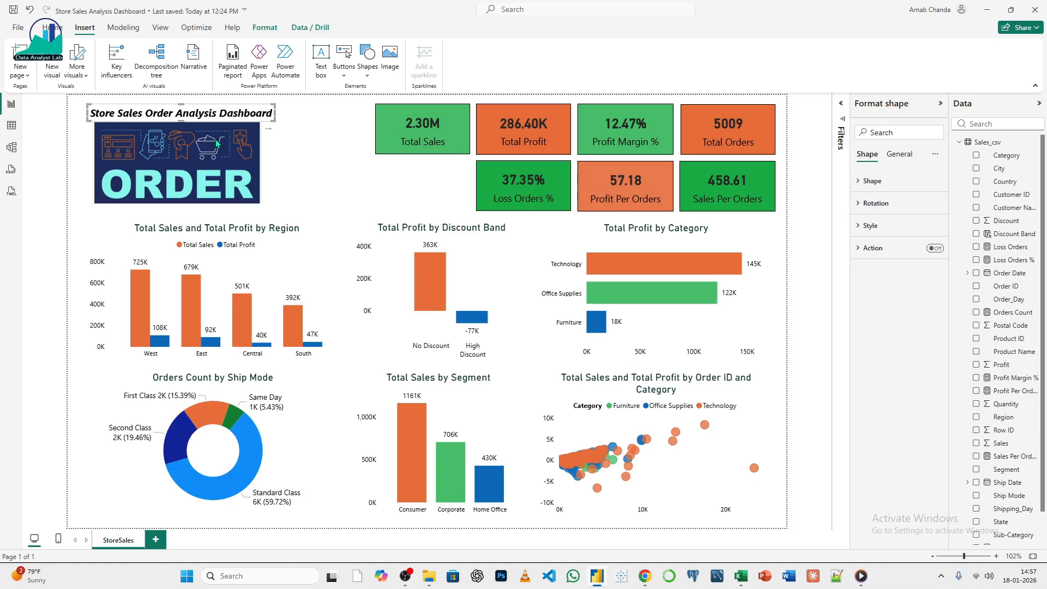
pyautogui.press('Up')
pyautogui.press('Up')
pyautogui.press('Up')
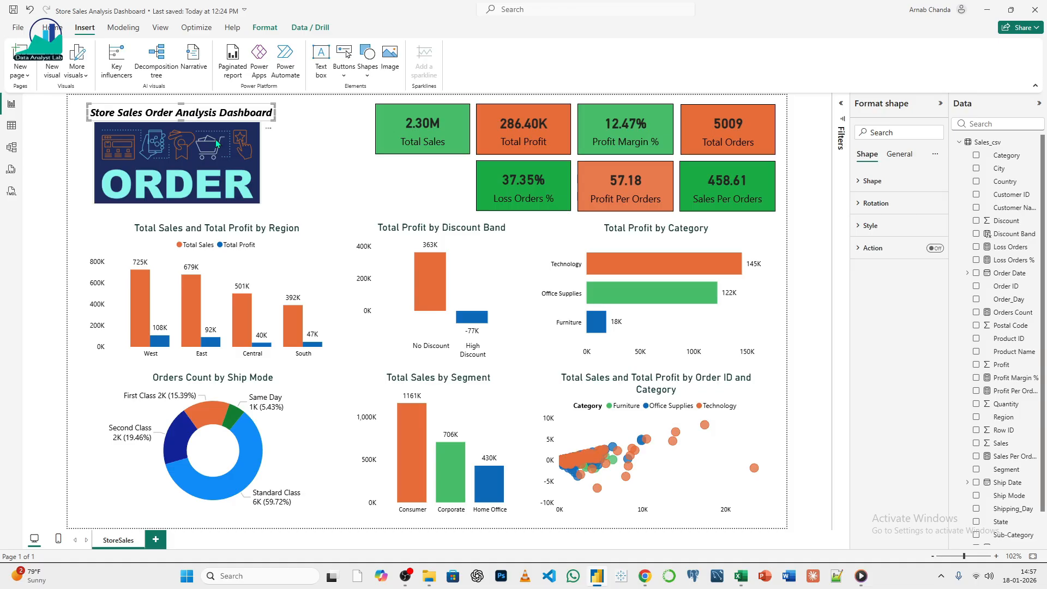
pyautogui.click(244, 161)
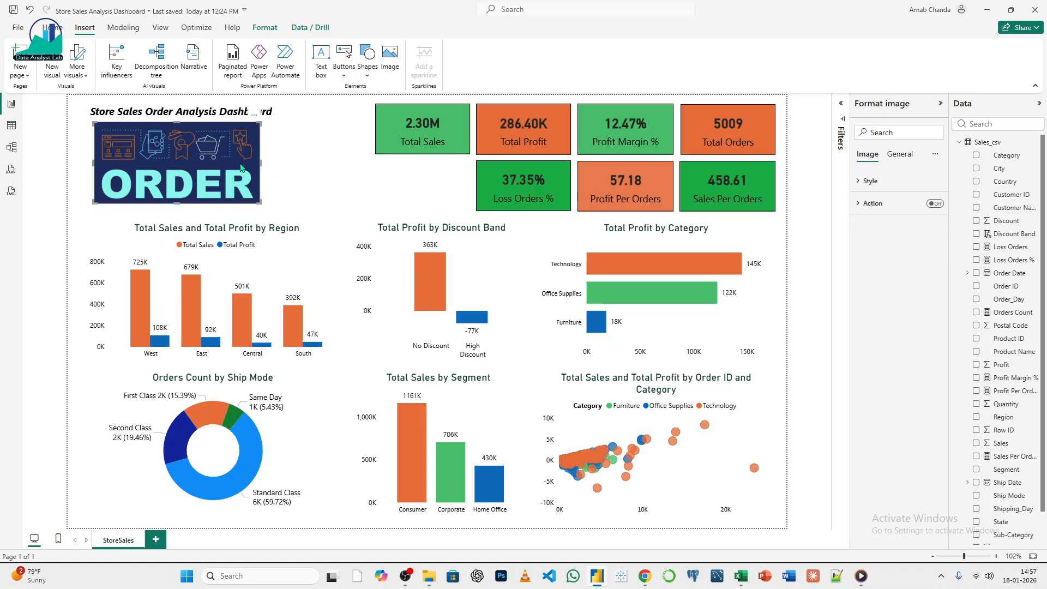
pyautogui.press('Up')
pyautogui.press('Right')
pyautogui.press('Right')
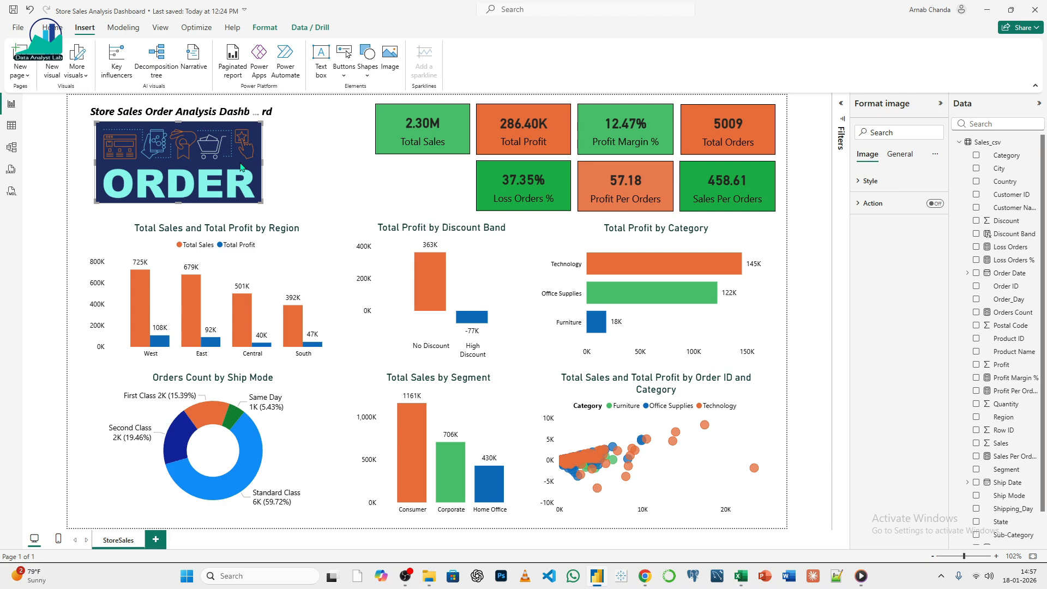
pyautogui.click(291, 160)
pyautogui.click(224, 115)
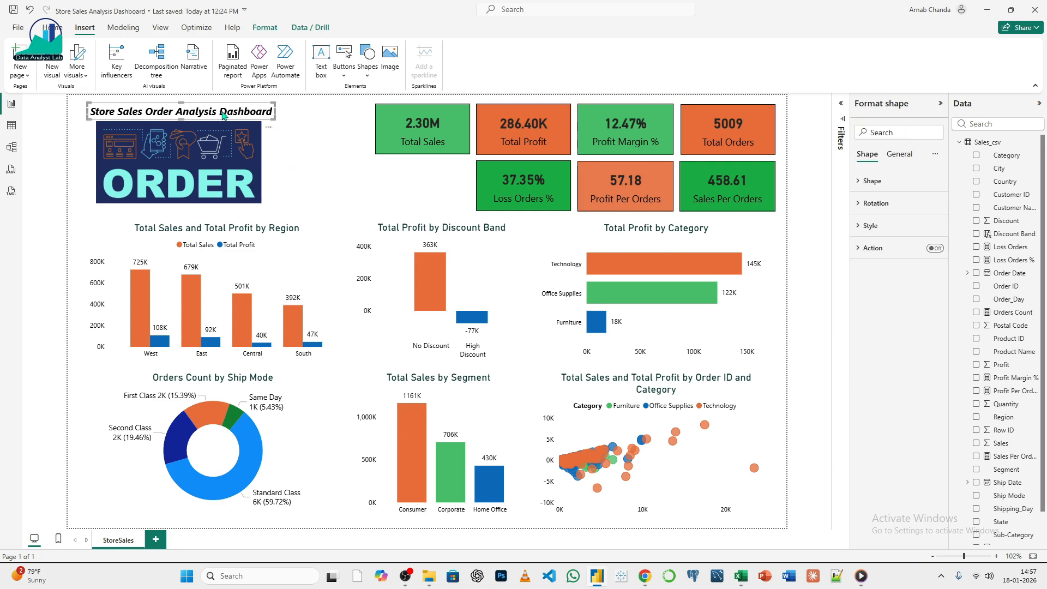
pyautogui.press('Left')
pyautogui.click(282, 153)
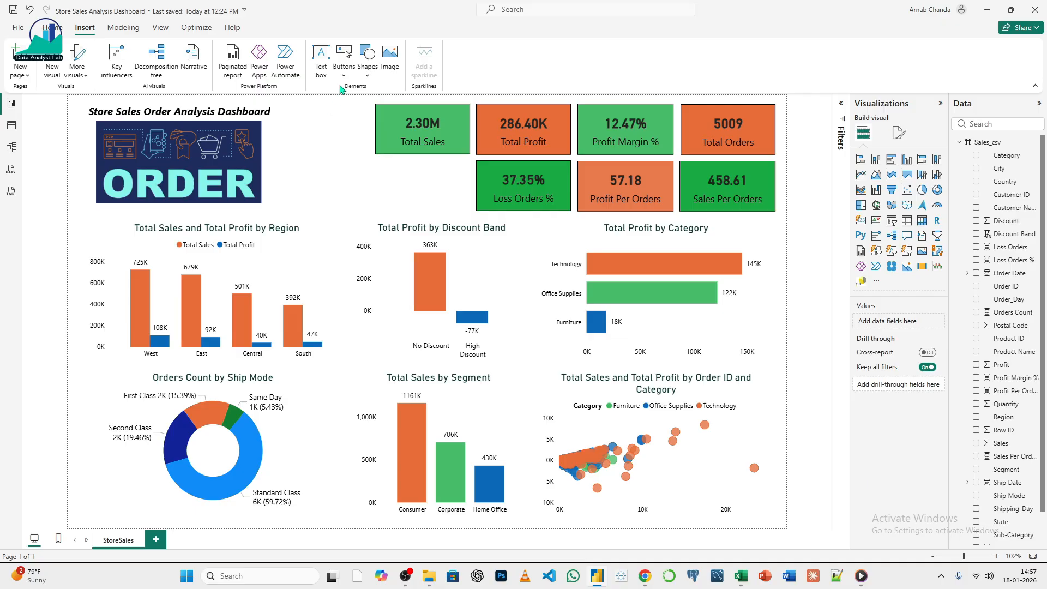
# - Insert the image category.png beside the ORDER image at about the same height
pyautogui.click(390, 71)
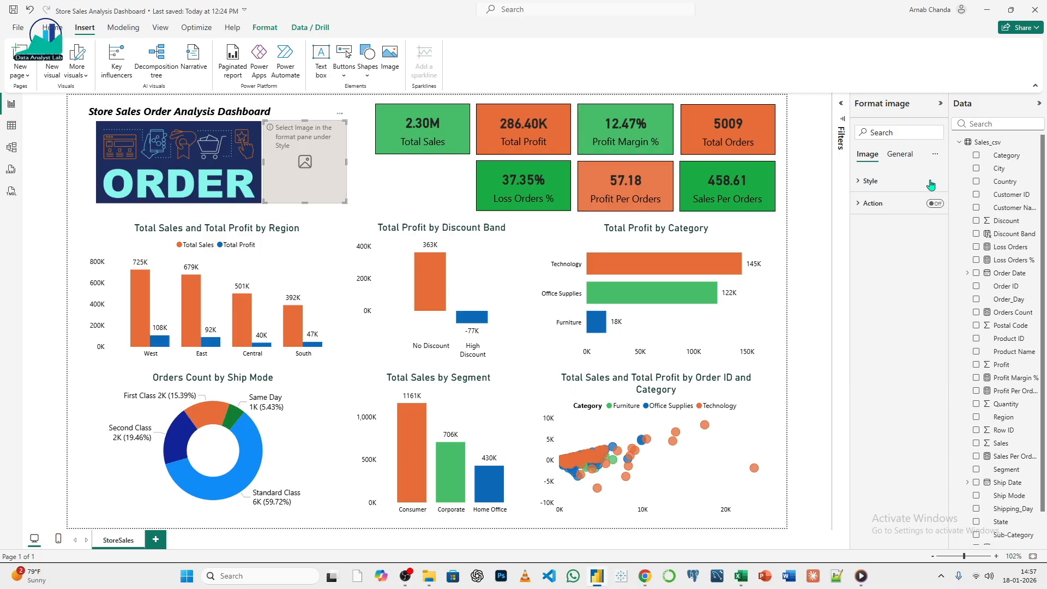
pyautogui.click(882, 182)
pyautogui.click(892, 265)
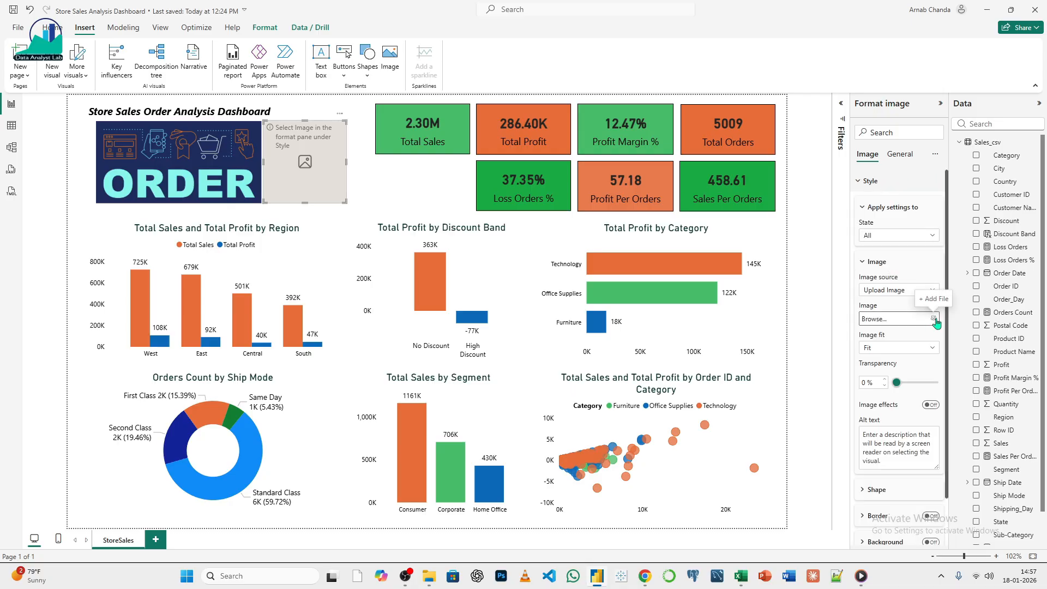
pyautogui.click(933, 319)
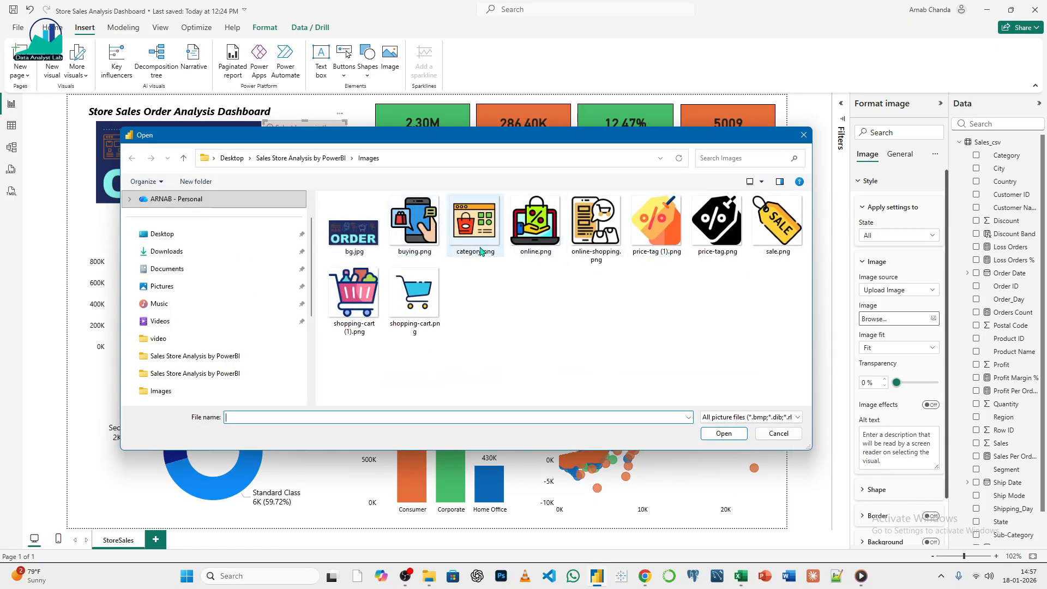
pyautogui.click(414, 224)
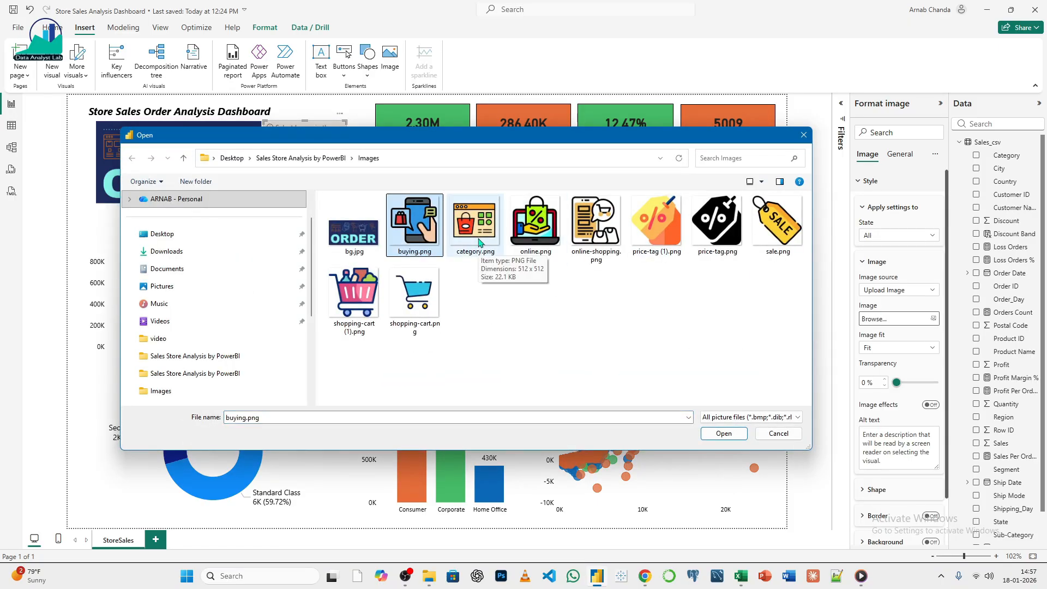
pyautogui.click(478, 241)
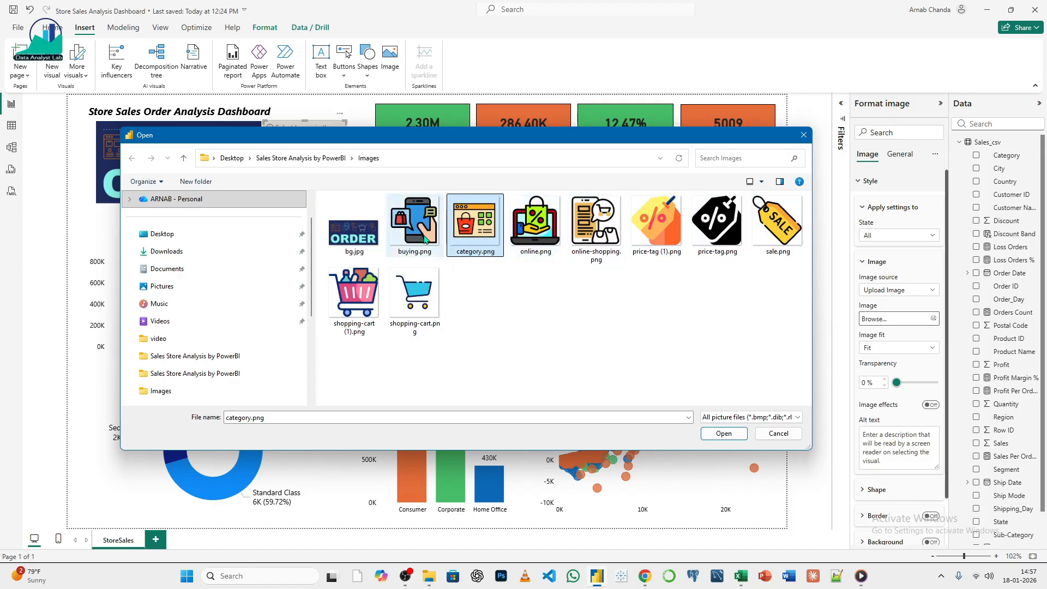
pyautogui.click(717, 437)
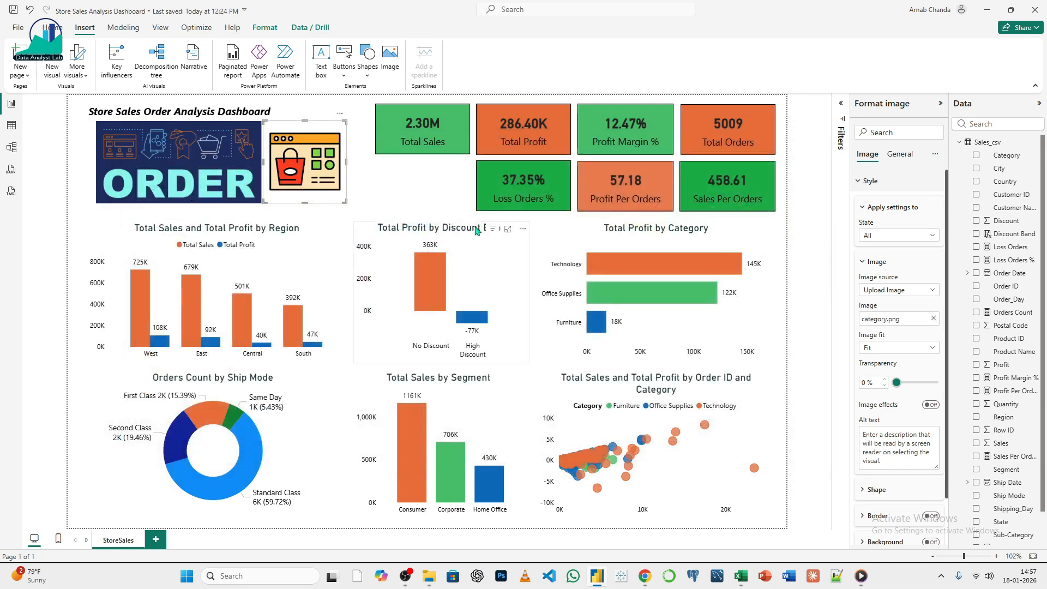
pyautogui.click(349, 207)
pyautogui.click(340, 200)
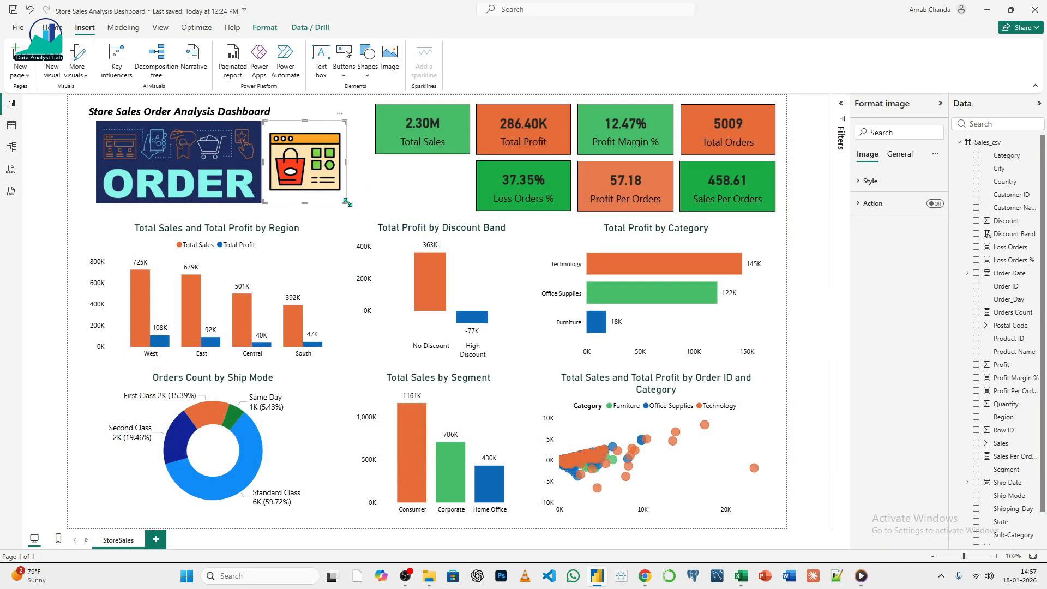
pyautogui.click(380, 201)
# - Insert another image on the report page, using online-shopping.png as its file
pyautogui.click(389, 55)
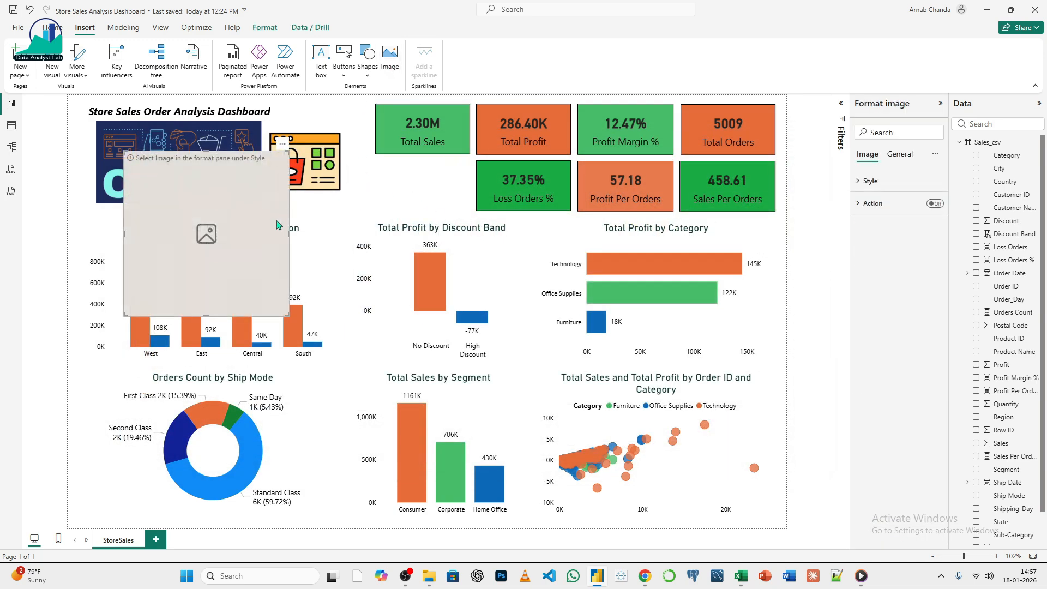
pyautogui.click(874, 179)
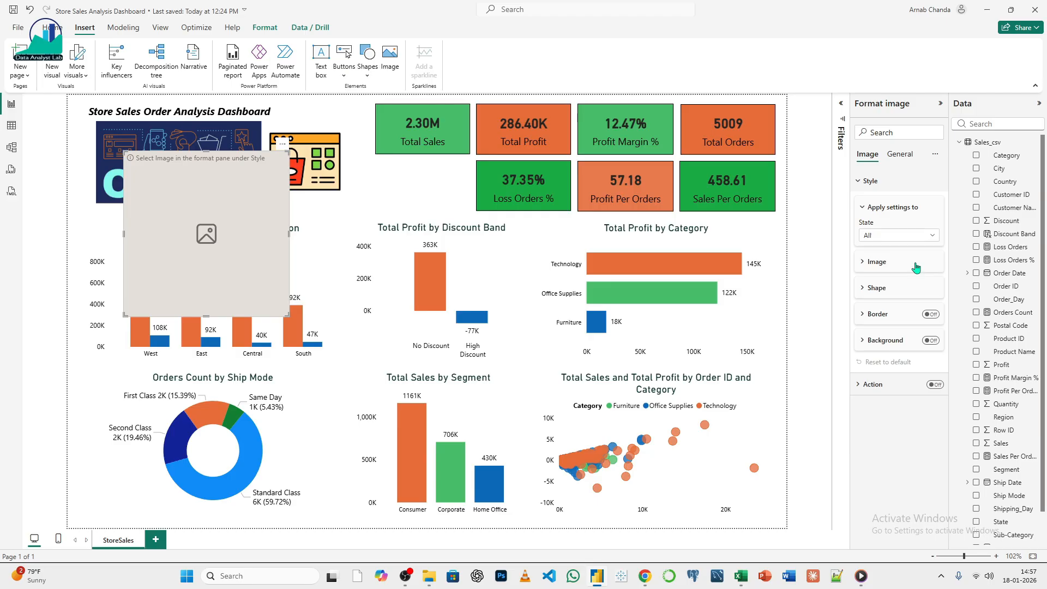
pyautogui.click(916, 263)
pyautogui.click(933, 318)
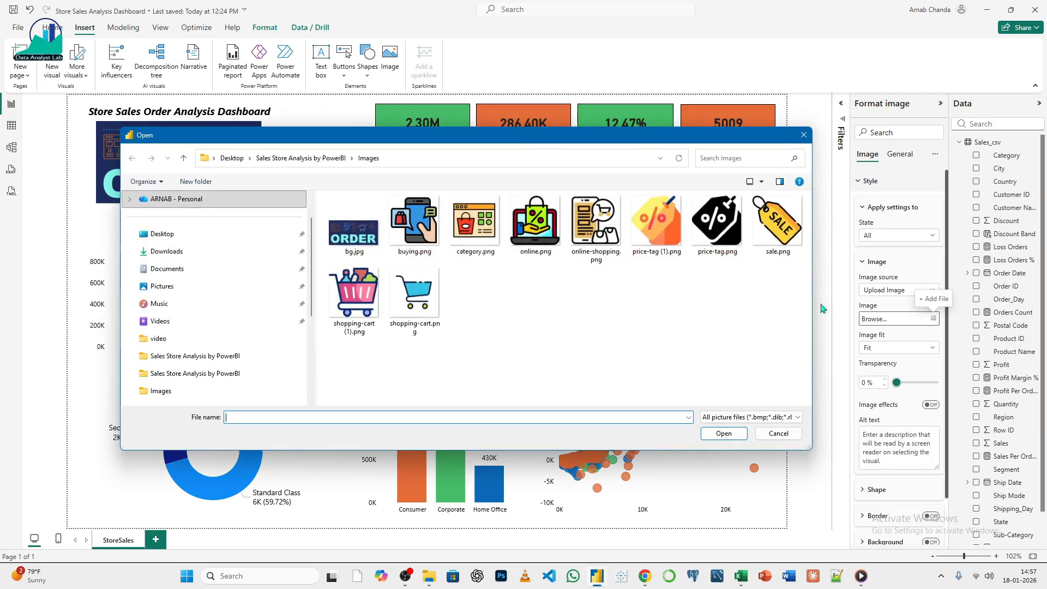
pyautogui.click(774, 221)
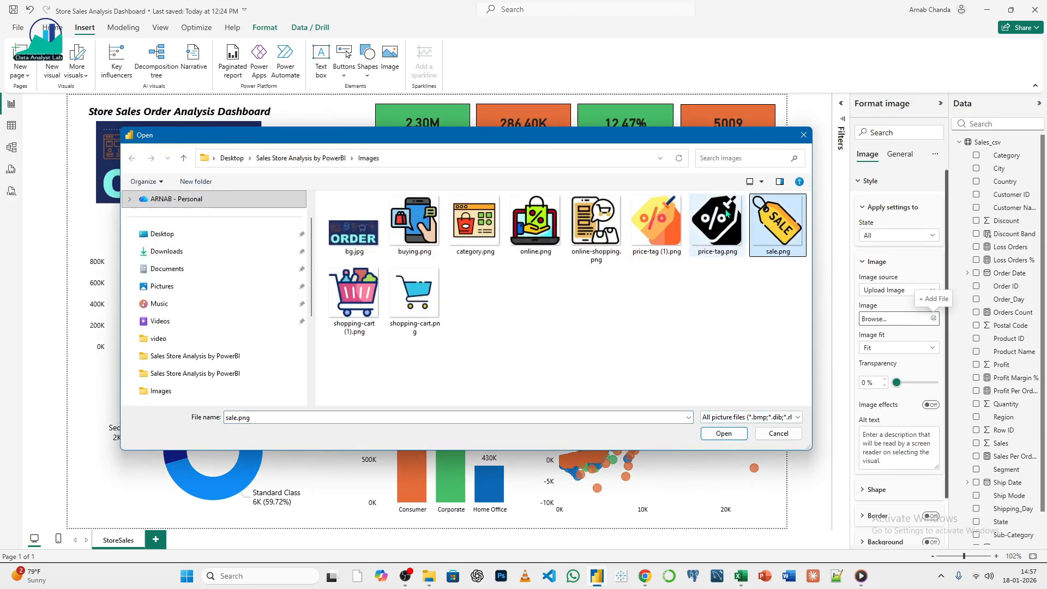
pyautogui.click(666, 222)
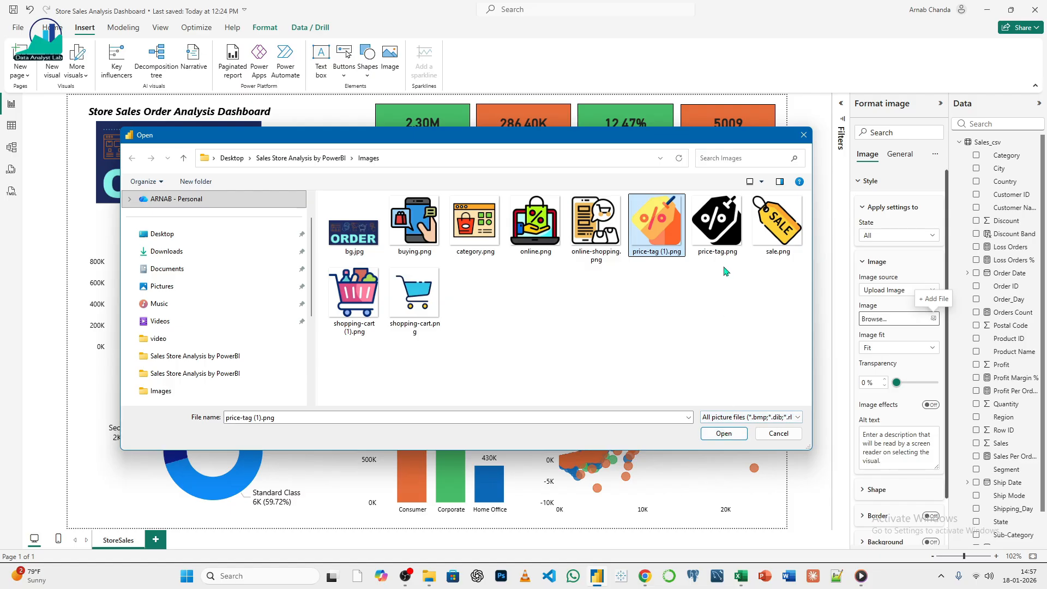
pyautogui.click(595, 244)
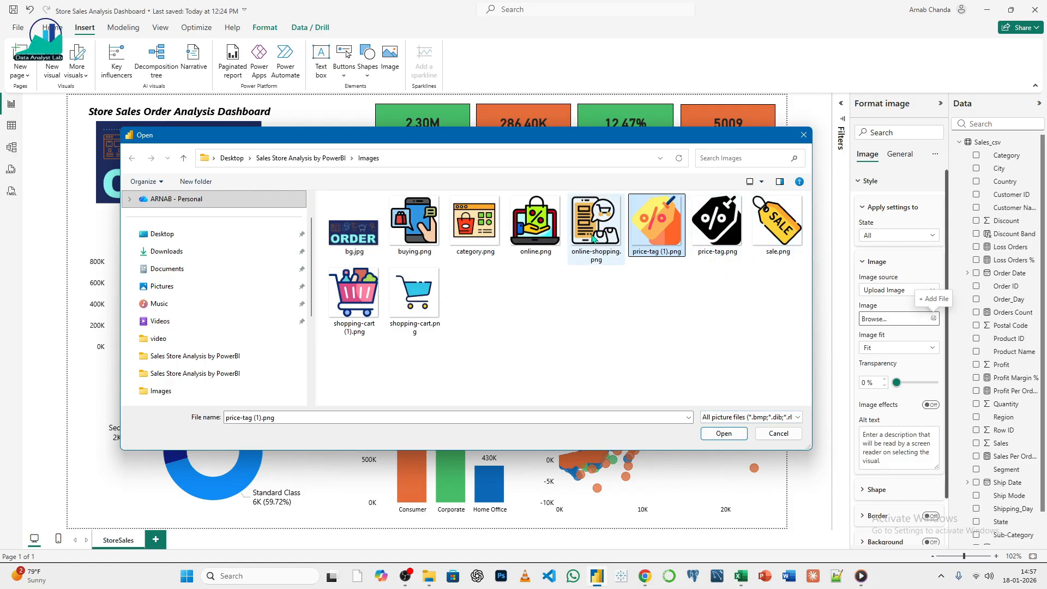
pyautogui.doubleClick(595, 243)
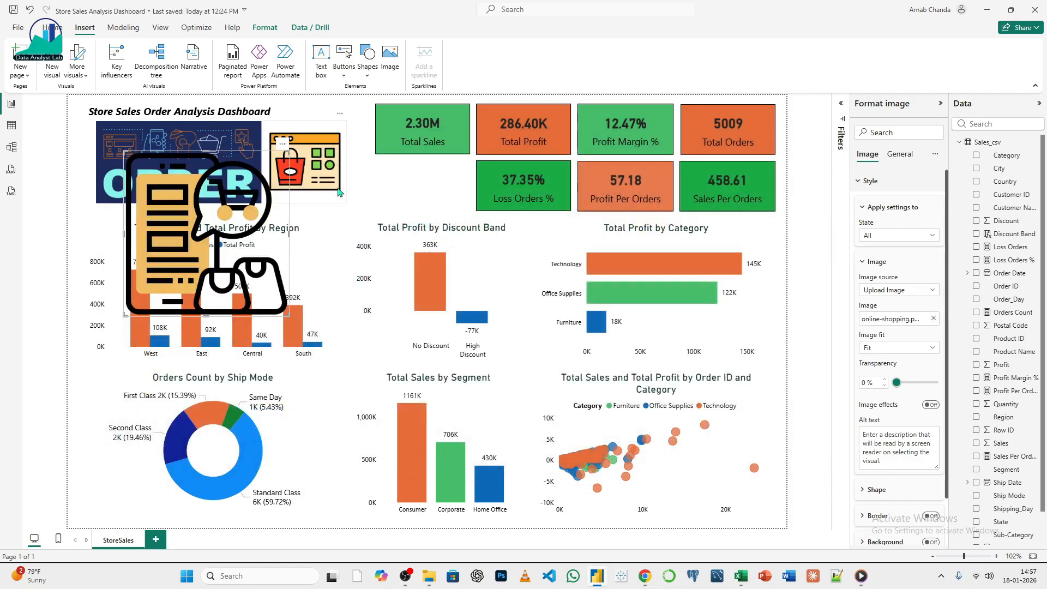
# - Shrink the online-shopping image to a small icon near the title of the Total Sales and Total Profit by Region chart
pyautogui.click(305, 228)
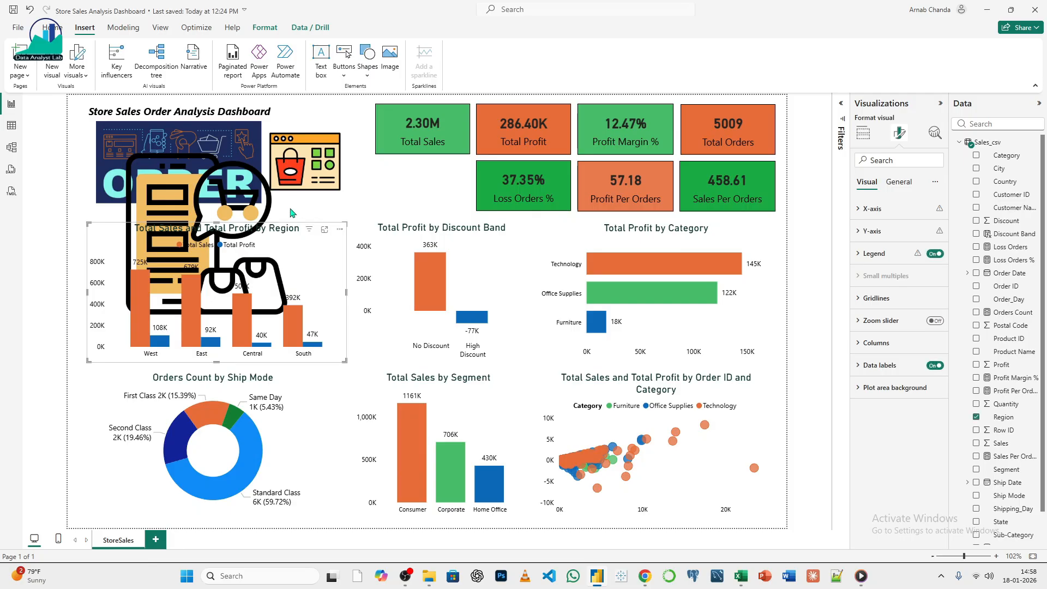
pyautogui.click(259, 210)
pyautogui.moveTo(288, 315); pyautogui.dragTo(274, 237)
# - Place the category image beneath the Total Sales card and narrow its frame to fit the icon
pyautogui.moveTo(318, 175); pyautogui.dragTo(472, 184)
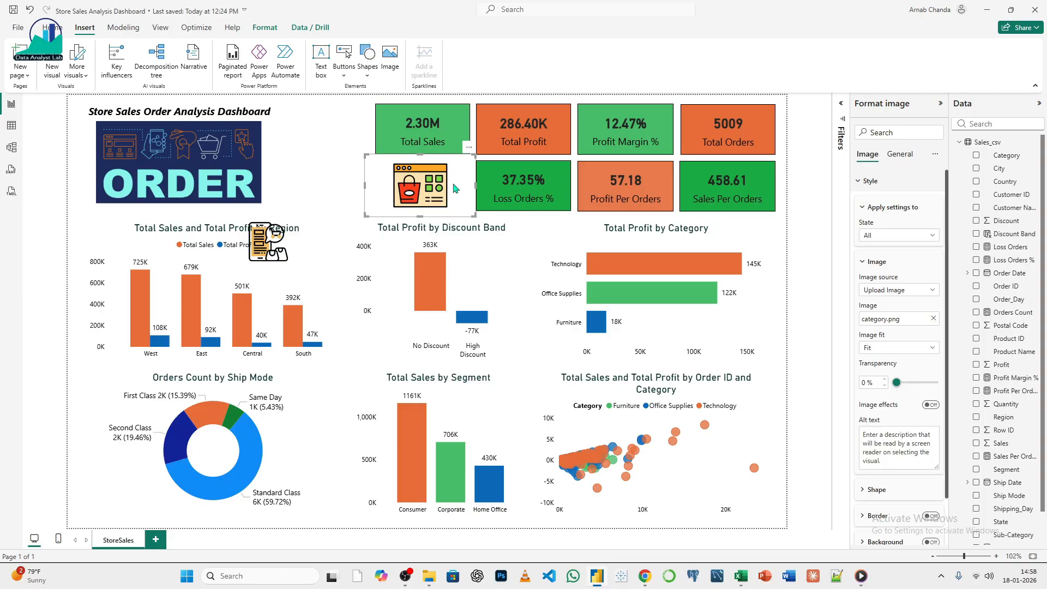
pyautogui.click(360, 132)
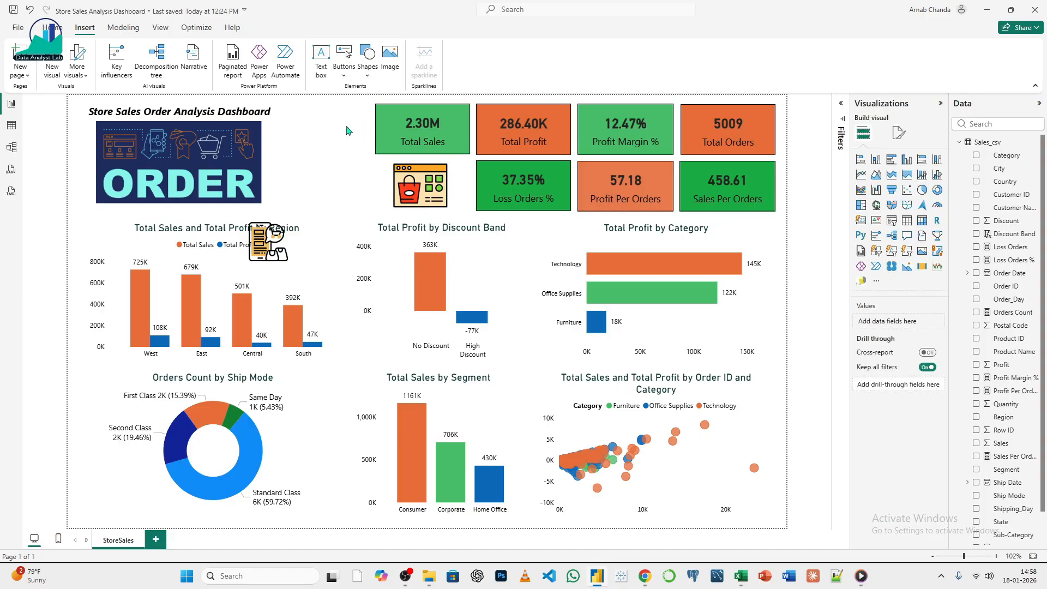
pyautogui.click(443, 197)
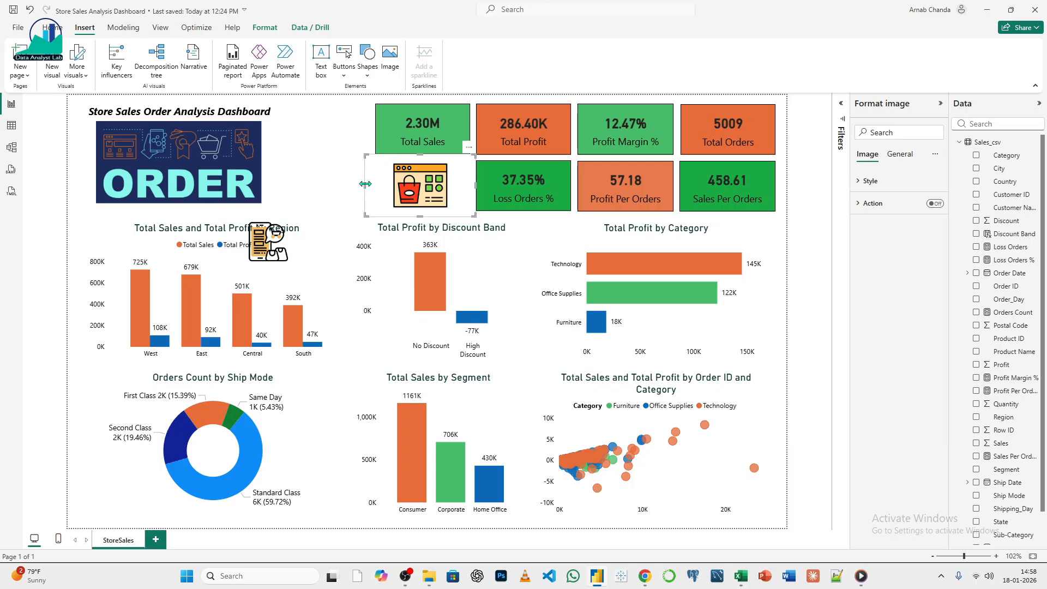
pyautogui.moveTo(364, 184); pyautogui.dragTo(423, 195)
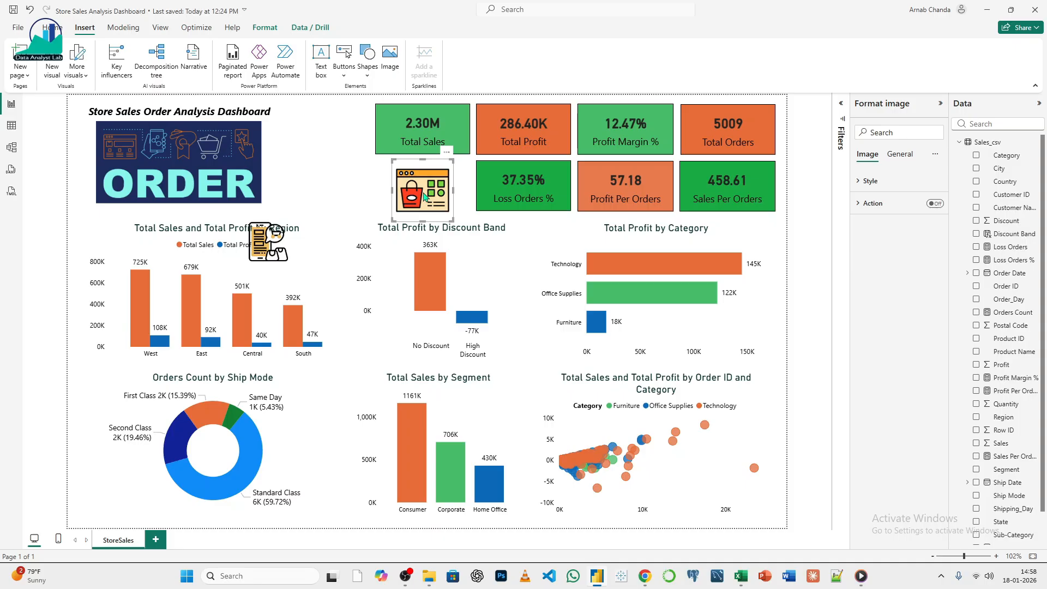
# - Nudge the category image slightly up and to the right beneath the Total Sales card
pyautogui.press('Up')
pyautogui.press('Up')
pyautogui.press('Right')
pyautogui.press('Right')
pyautogui.press('Right')
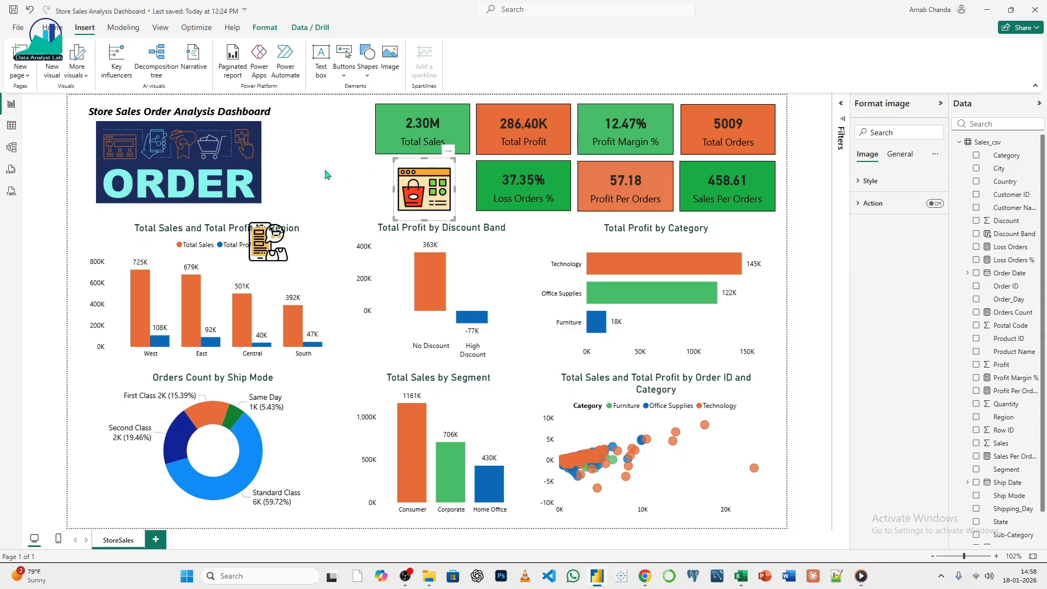
pyautogui.click(328, 174)
# - Move the online-shopping icon just before the title of the Total Sales and Total Profit by Region chart, at small icon size
pyautogui.moveTo(274, 256); pyautogui.dragTo(354, 209)
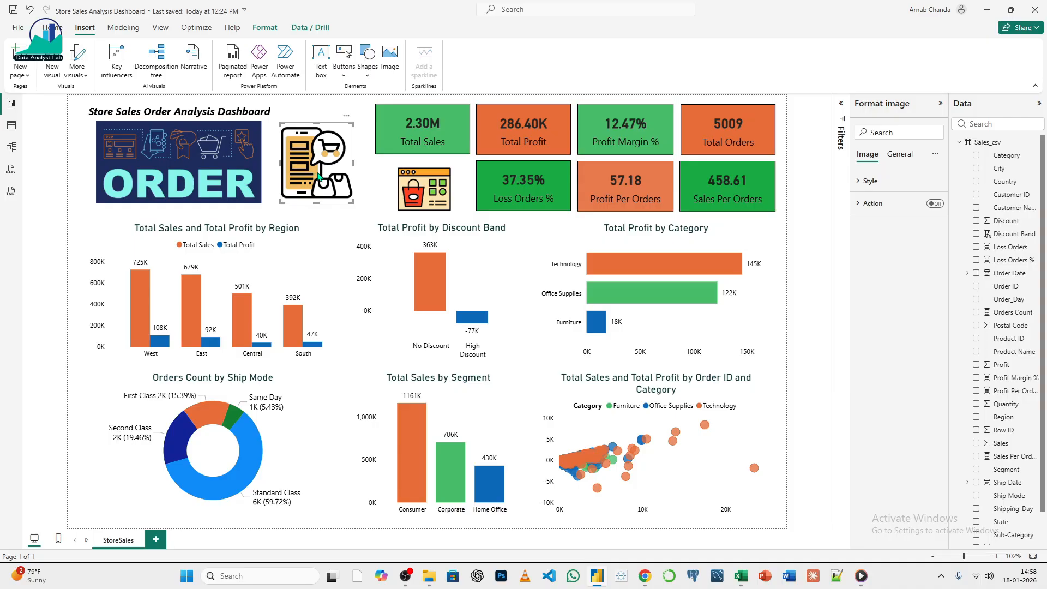
pyautogui.moveTo(354, 203); pyautogui.dragTo(127, 235)
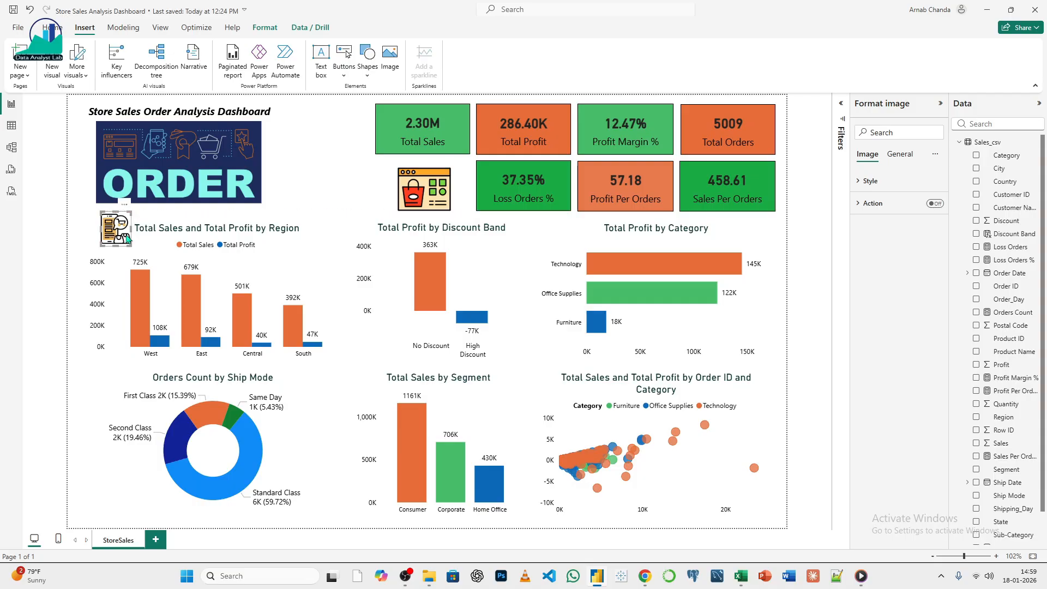
pyautogui.click(290, 169)
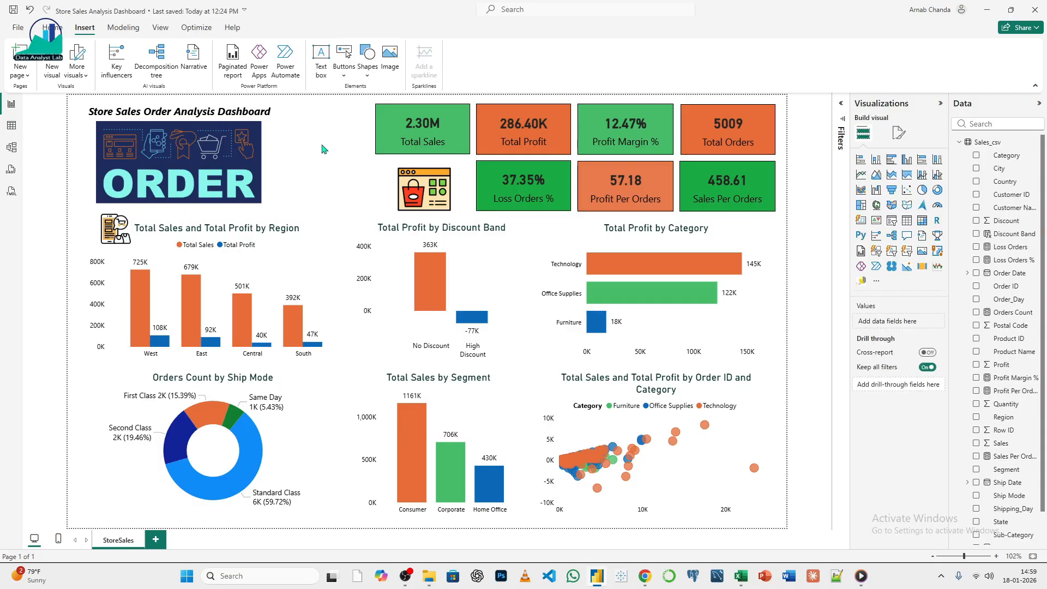
# - Duplicate the online-shopping icon and place the copy just before the Total Profit by Discount Band chart title
pyautogui.click(106, 232)
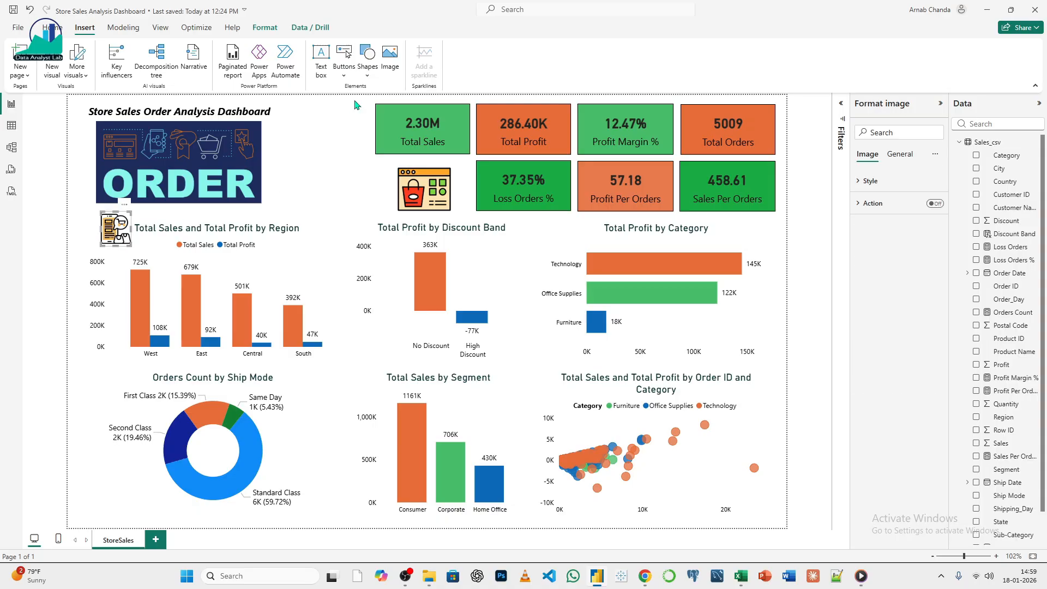
pyautogui.click(316, 160)
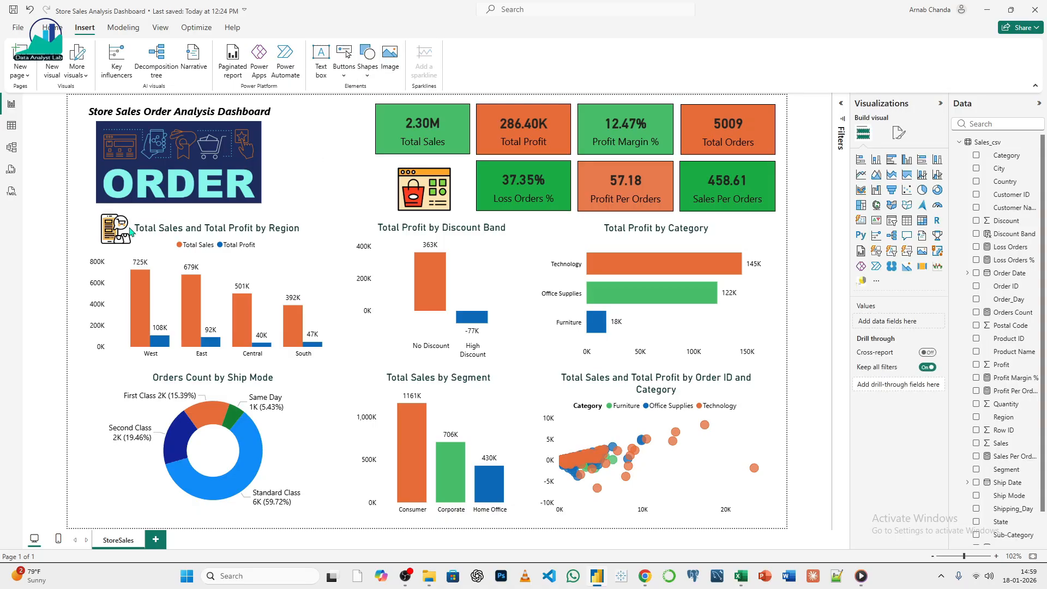
pyautogui.click(128, 232)
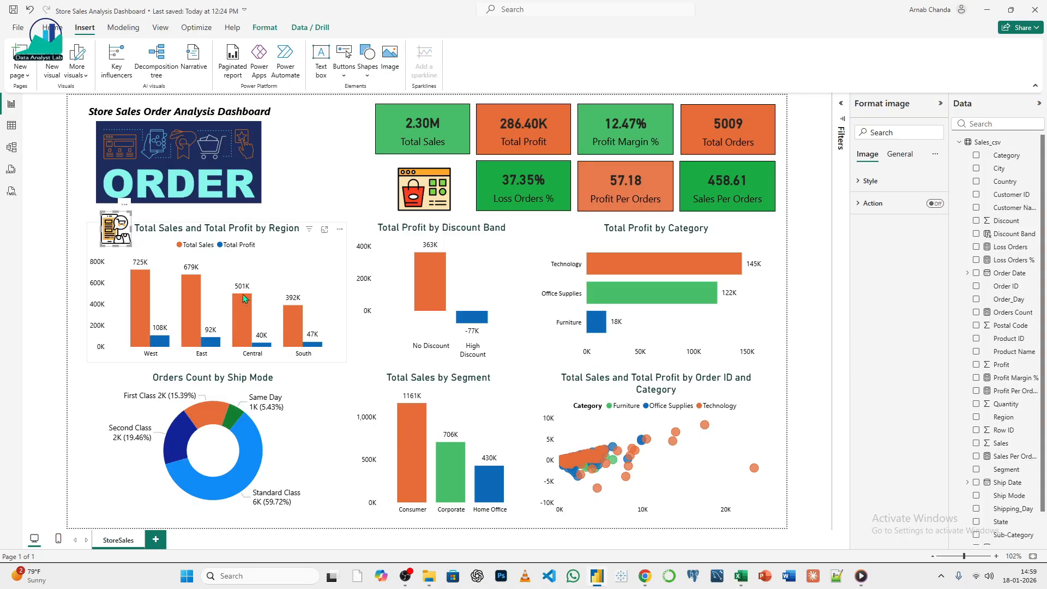
pyautogui.moveTo(126, 241); pyautogui.dragTo(367, 232)
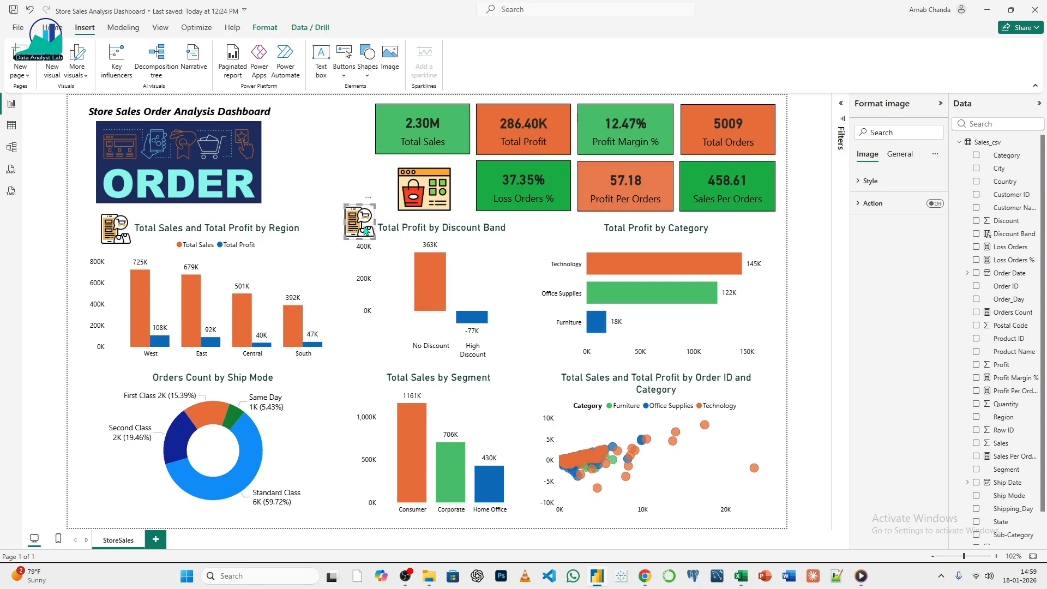
# - Replace the Discount Band icon's image with online.png and shift the icon slightly left, clear of the chart title
pyautogui.click(871, 181)
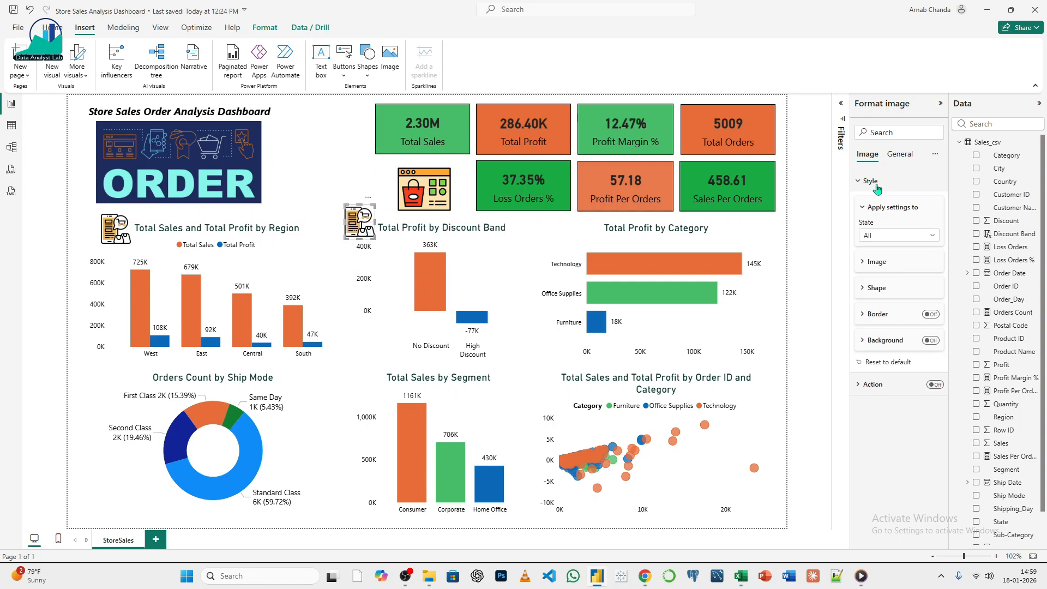
pyautogui.click(896, 271)
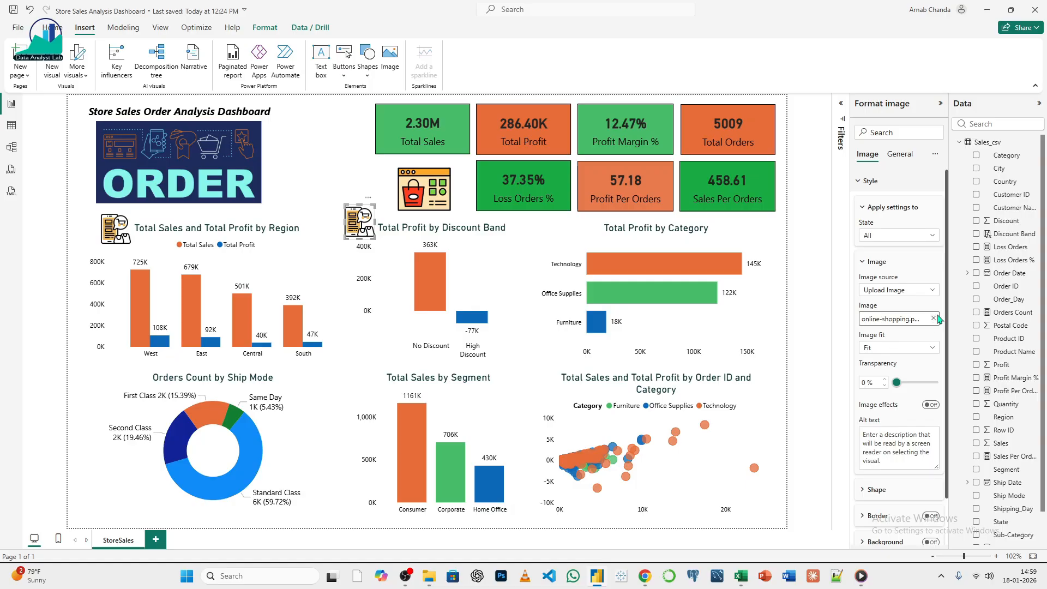
pyautogui.click(933, 319)
pyautogui.click(894, 319)
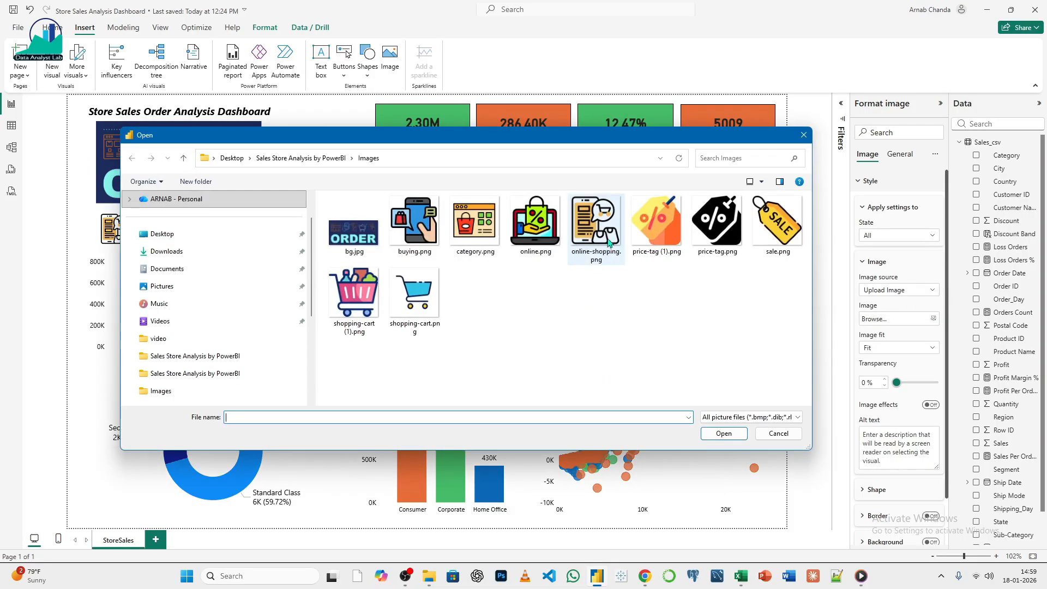
pyautogui.click(534, 235)
pyautogui.click(723, 433)
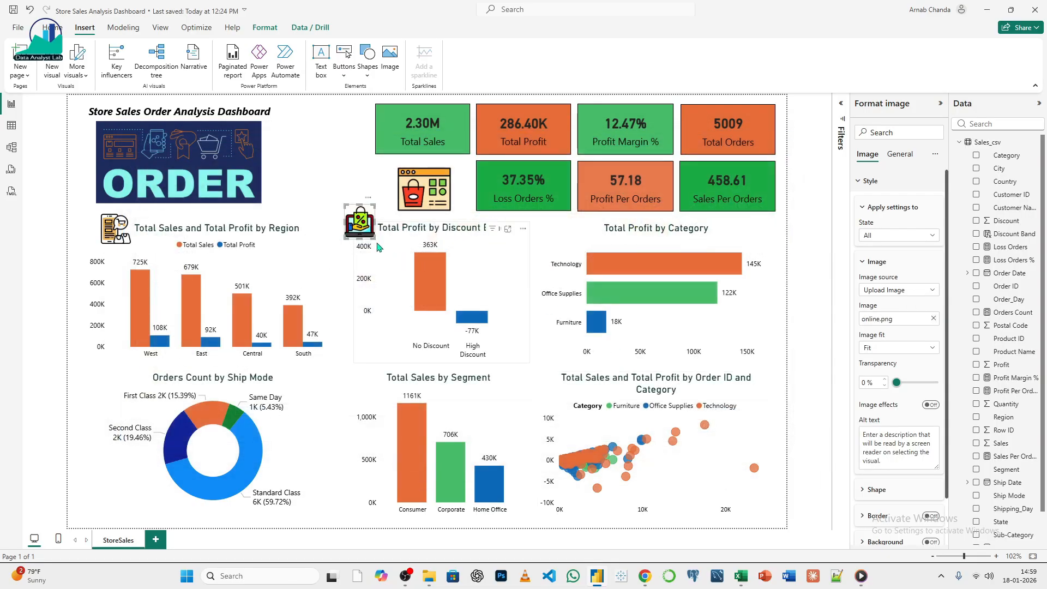
pyautogui.click(351, 180)
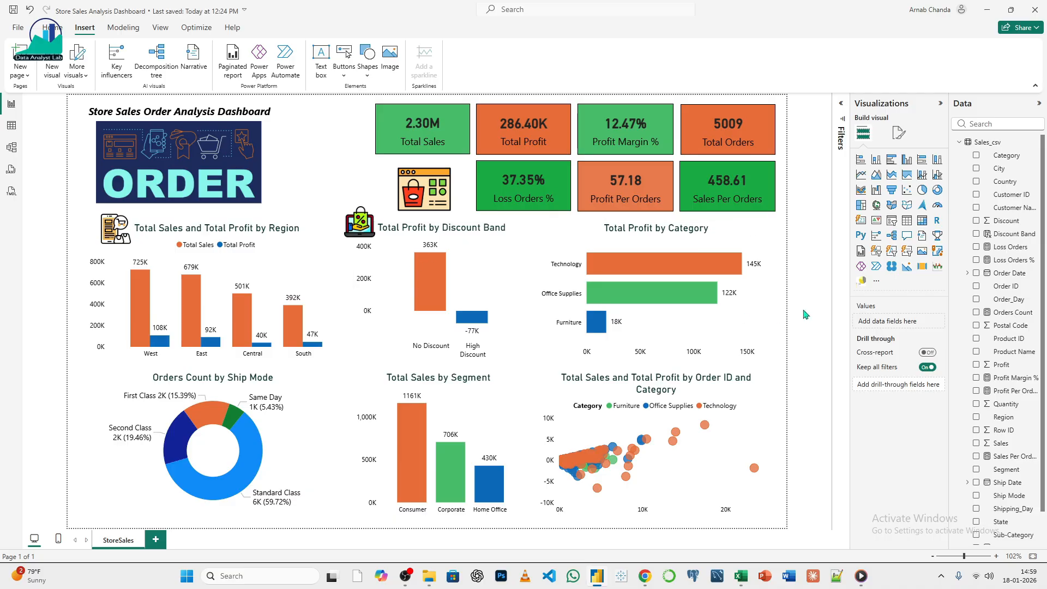
pyautogui.moveTo(355, 229); pyautogui.dragTo(350, 229)
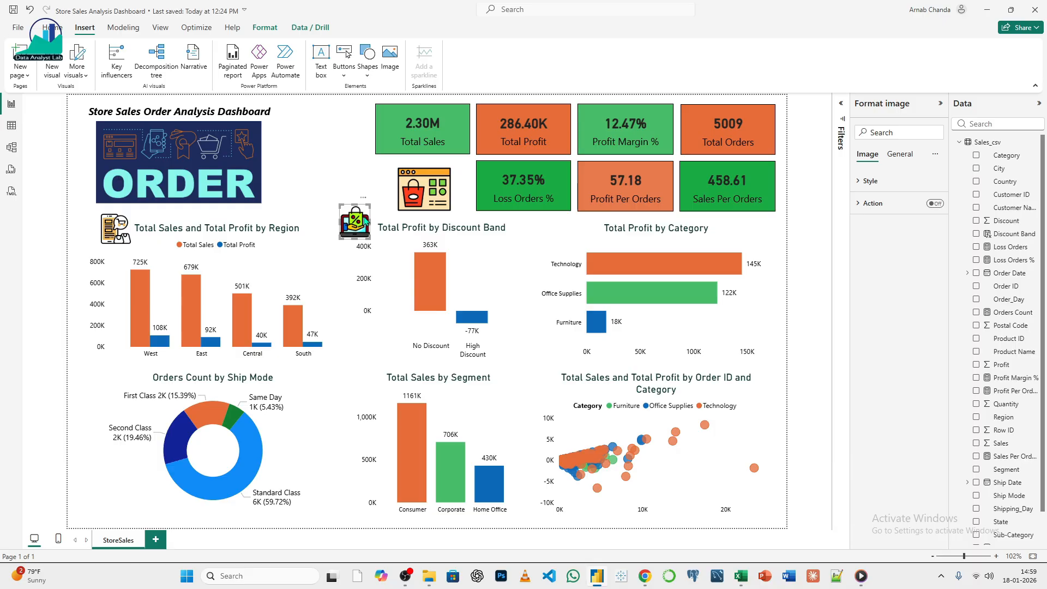
# - Place a copy of the online icon before the Total Profit by Category title and replace its image with price-tag (1).png
pyautogui.moveTo(366, 221); pyautogui.dragTo(583, 225)
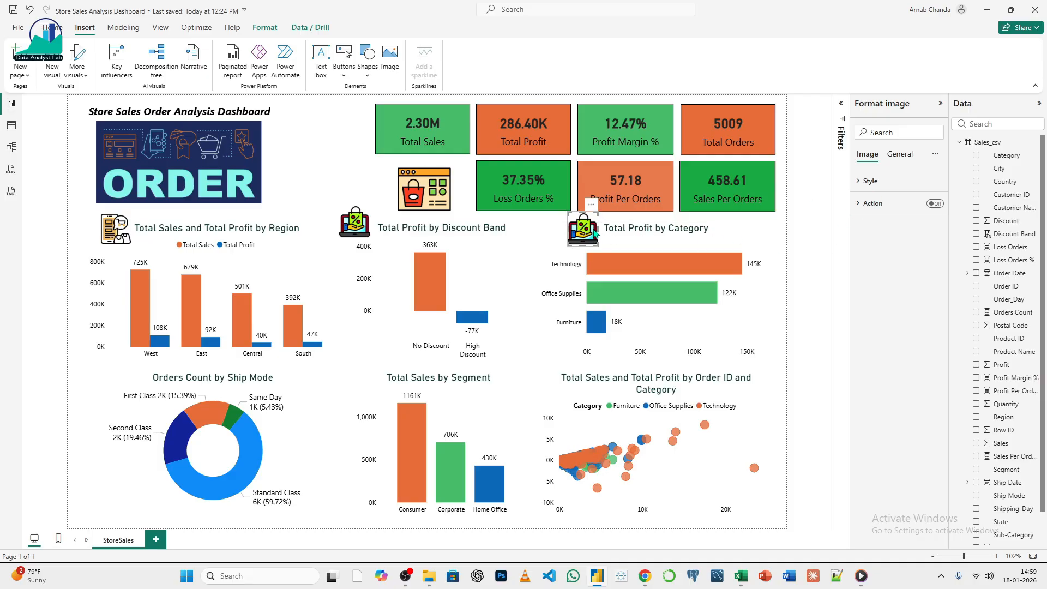
pyautogui.click(871, 180)
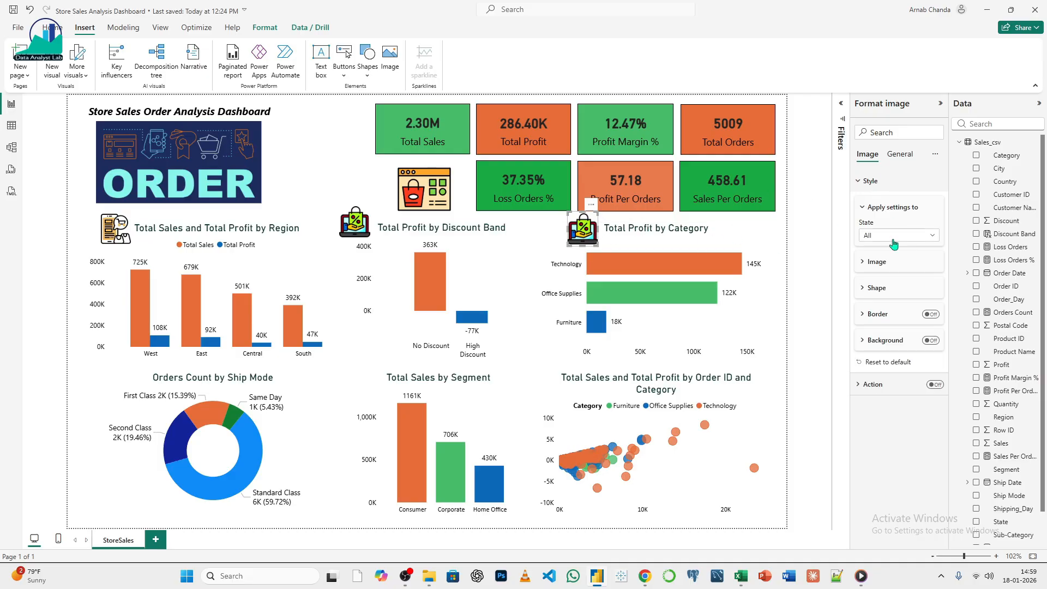
pyautogui.click(917, 264)
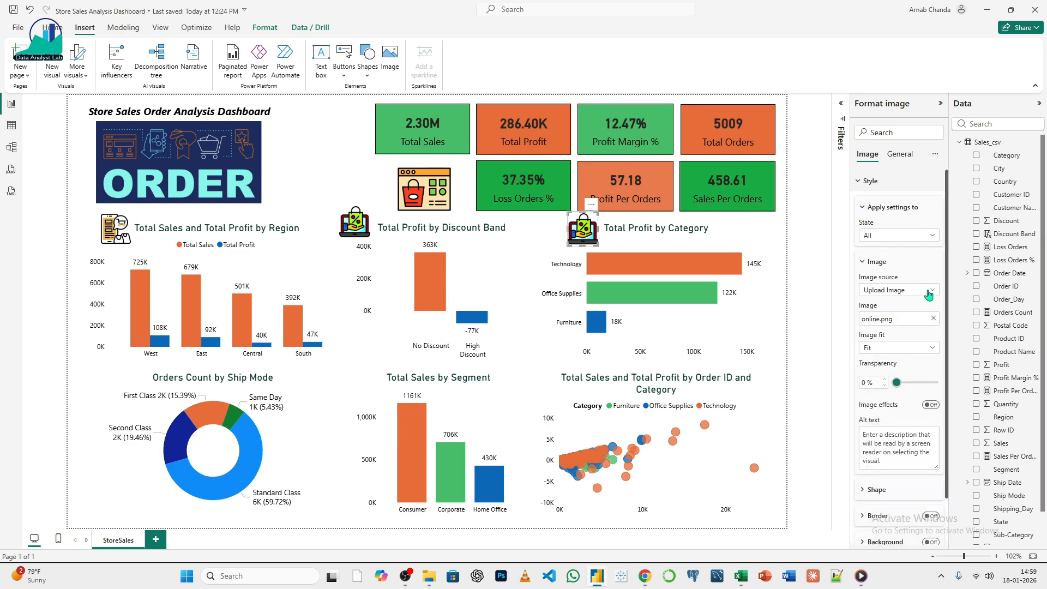
pyautogui.click(933, 320)
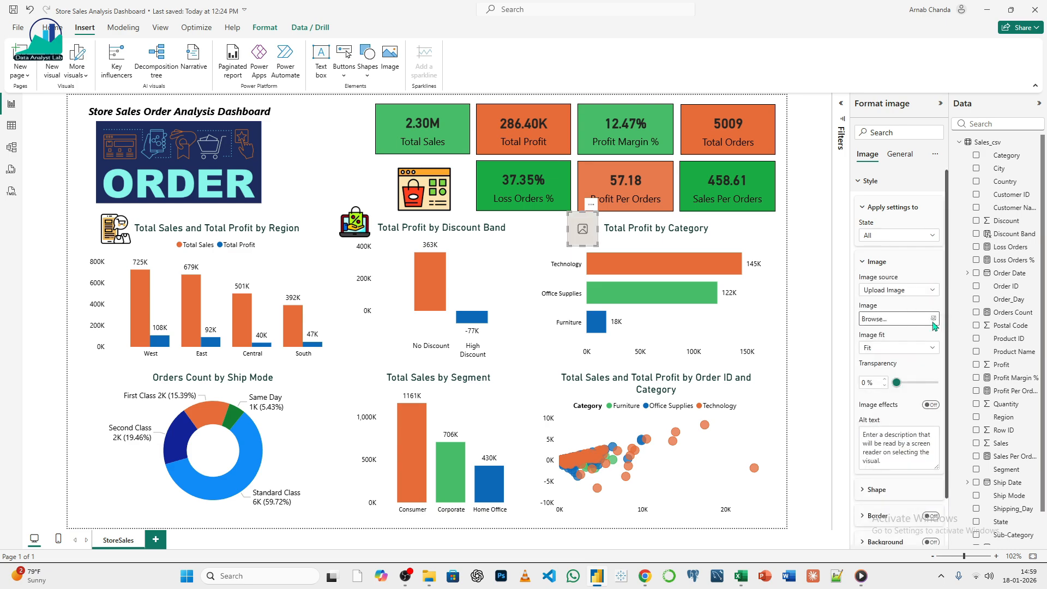
pyautogui.click(933, 322)
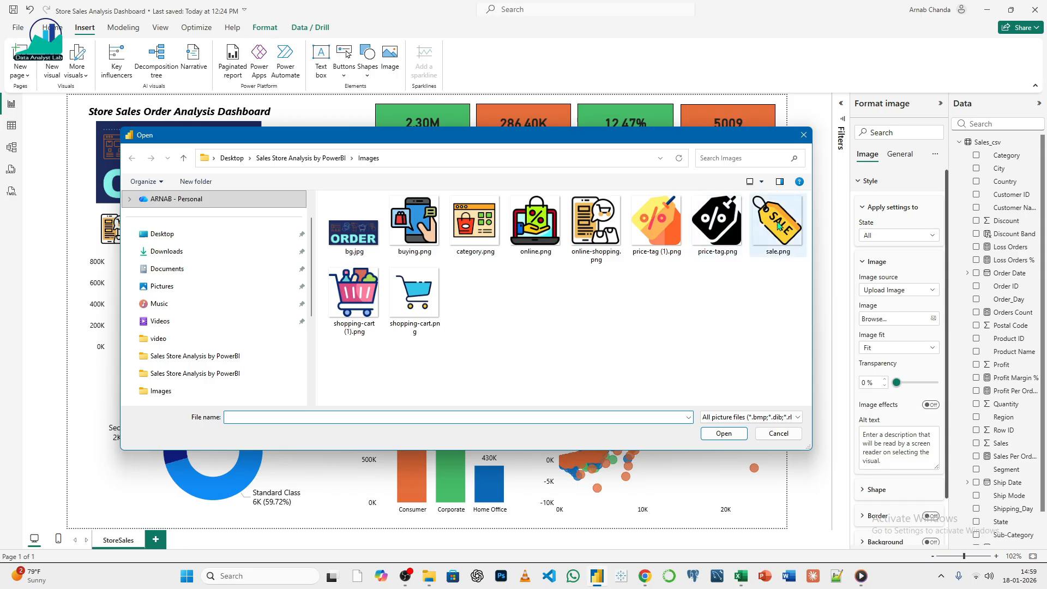
pyautogui.click(657, 222)
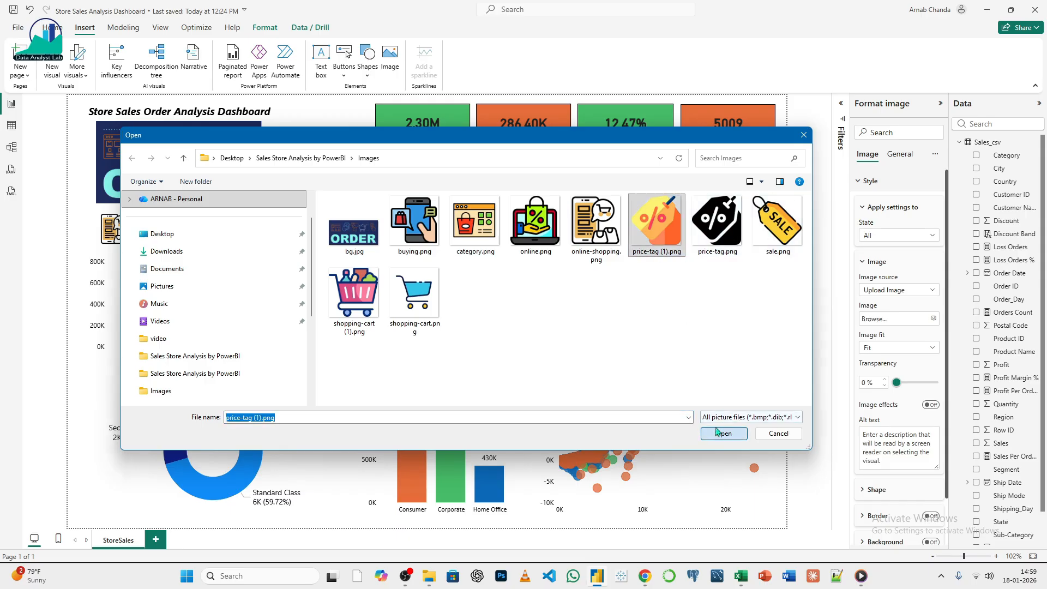
pyautogui.click(723, 433)
pyautogui.moveTo(597, 247); pyautogui.dragTo(591, 240)
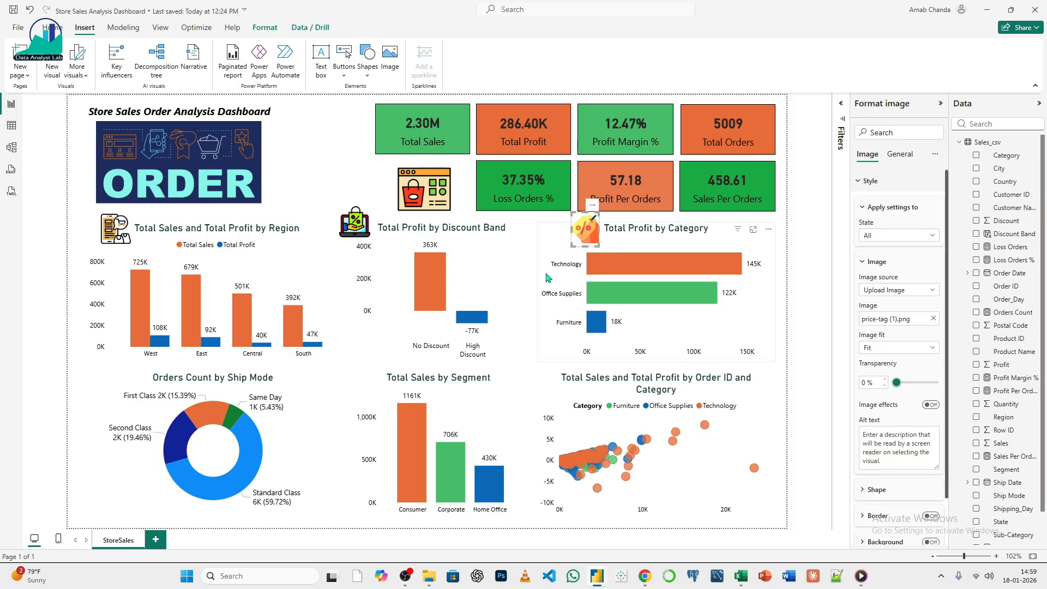
pyautogui.click(342, 163)
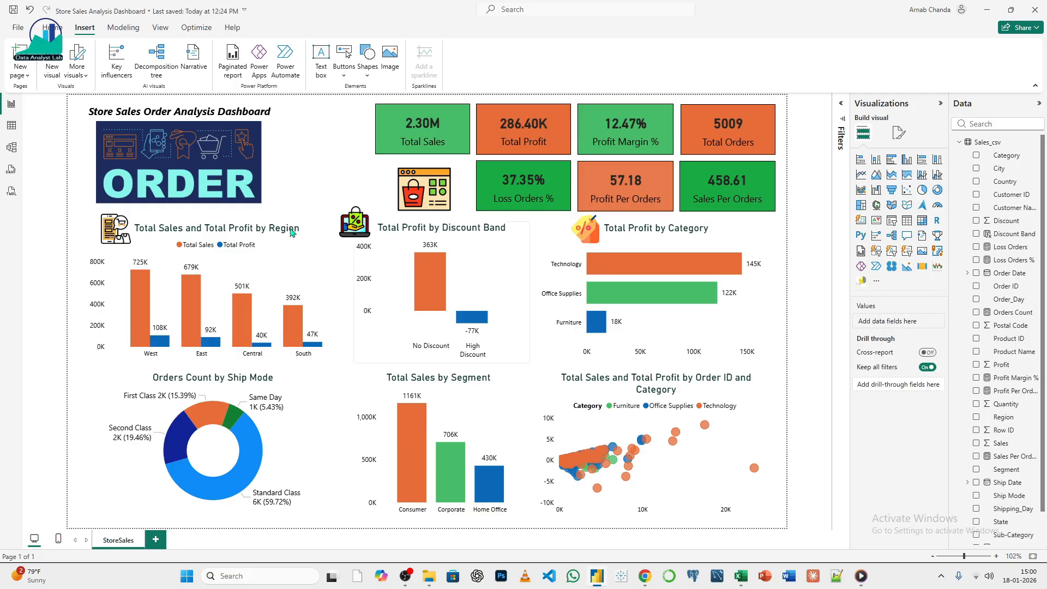
# - Place a copy of the price-tag icon before the Orders Count by Ship Mode title and replace its image with shopping-cart (1).png
pyautogui.click(586, 228)
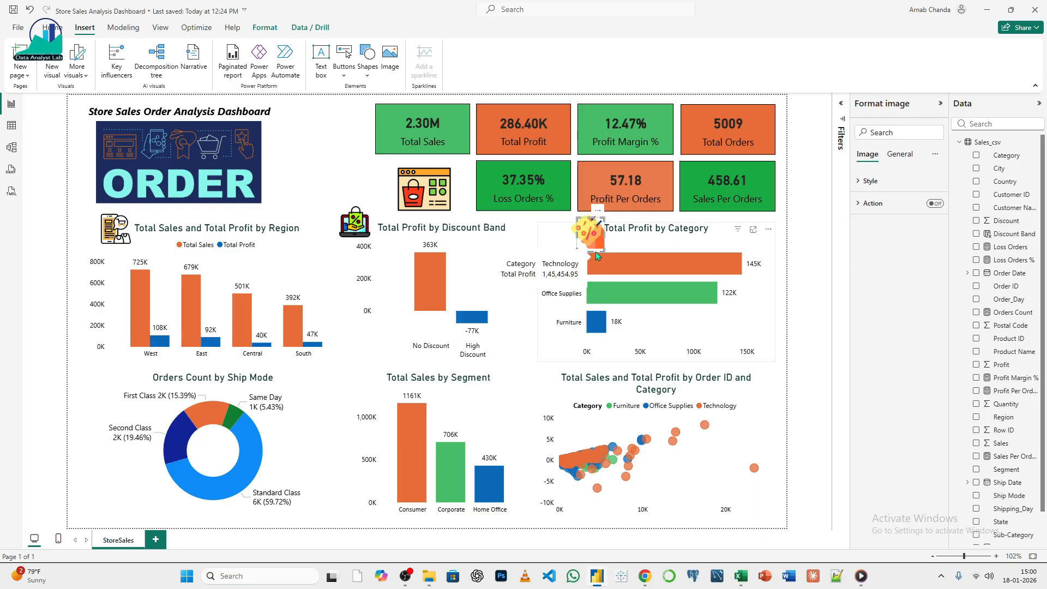
pyautogui.moveTo(591, 237); pyautogui.dragTo(137, 380)
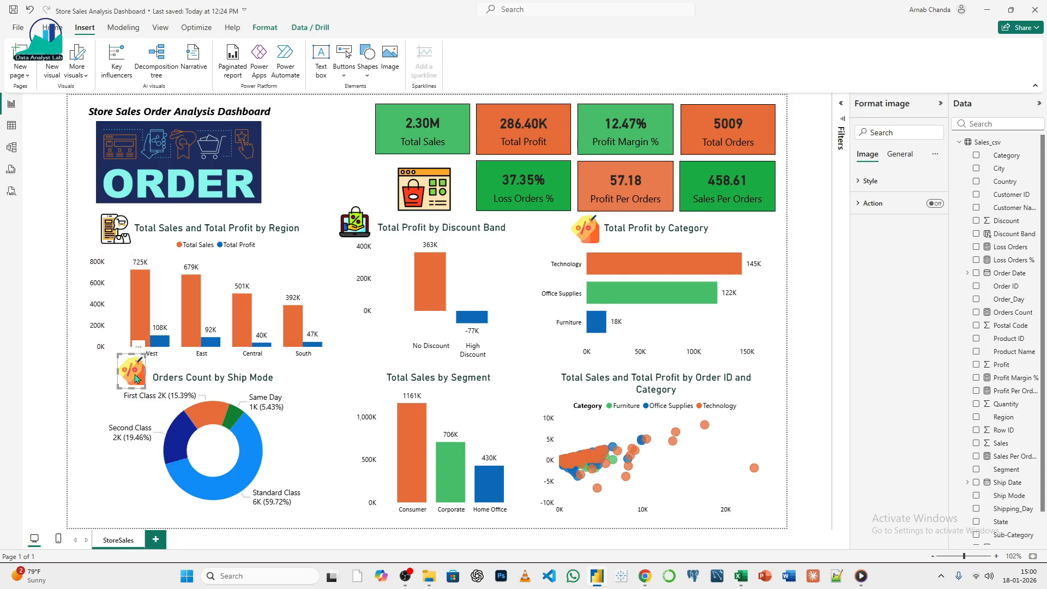
pyautogui.click(872, 181)
pyautogui.click(905, 261)
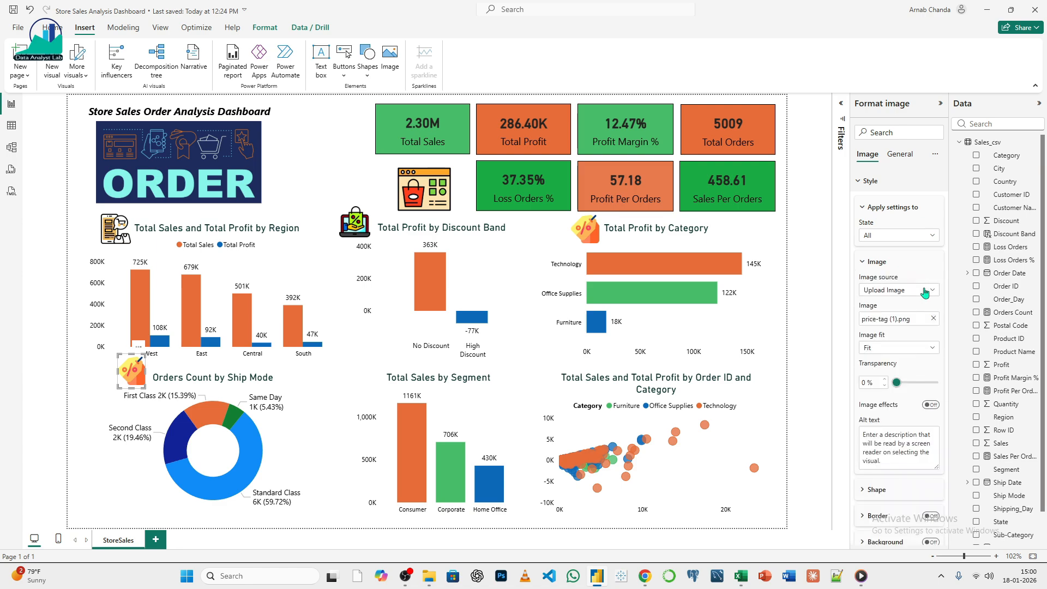
pyautogui.click(933, 319)
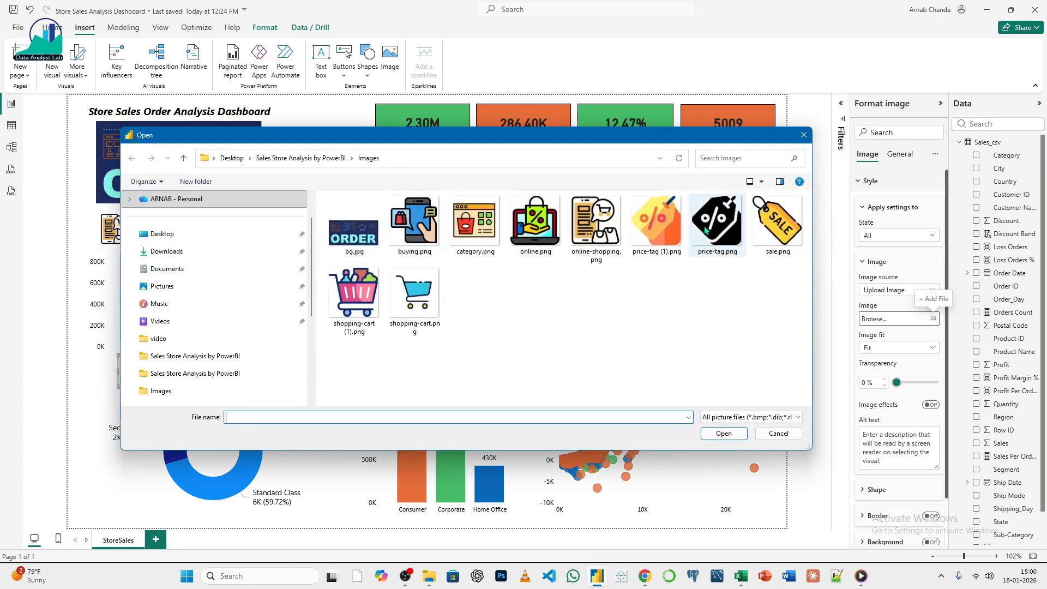
pyautogui.click(354, 294)
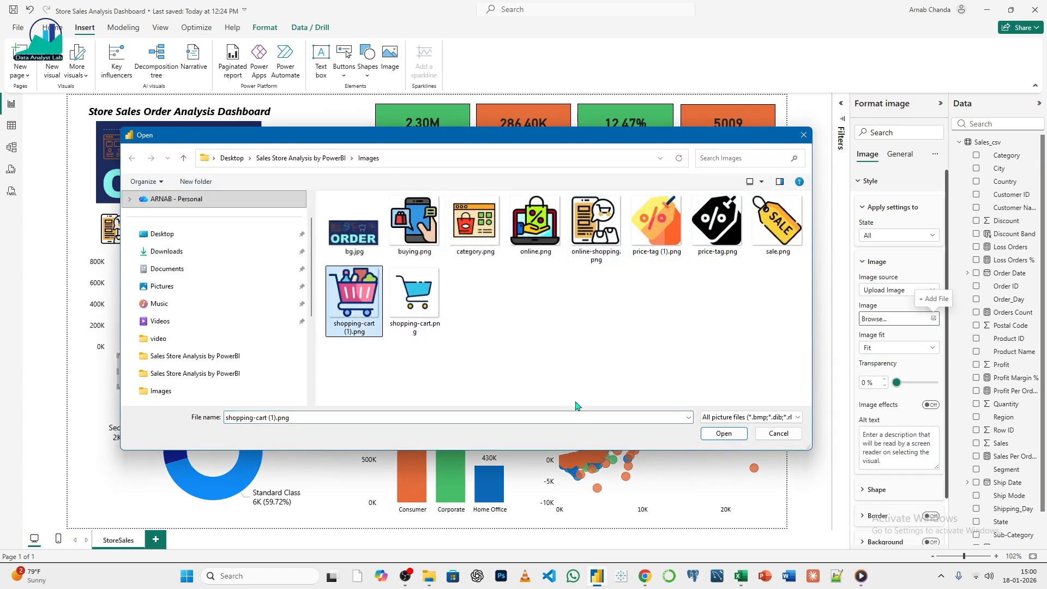
pyautogui.click(724, 434)
pyautogui.moveTo(138, 368); pyautogui.dragTo(139, 380)
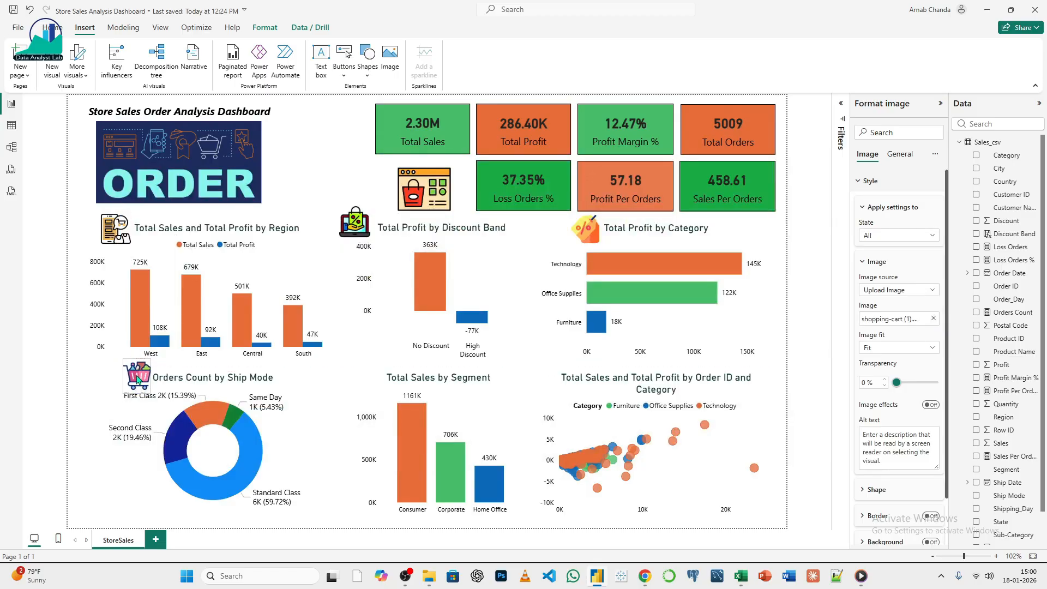
pyautogui.click(310, 196)
# - Duplicate the shopping-cart icon and place the copy, at its original size, just before the Total Sales by Segment title
pyautogui.click(146, 380)
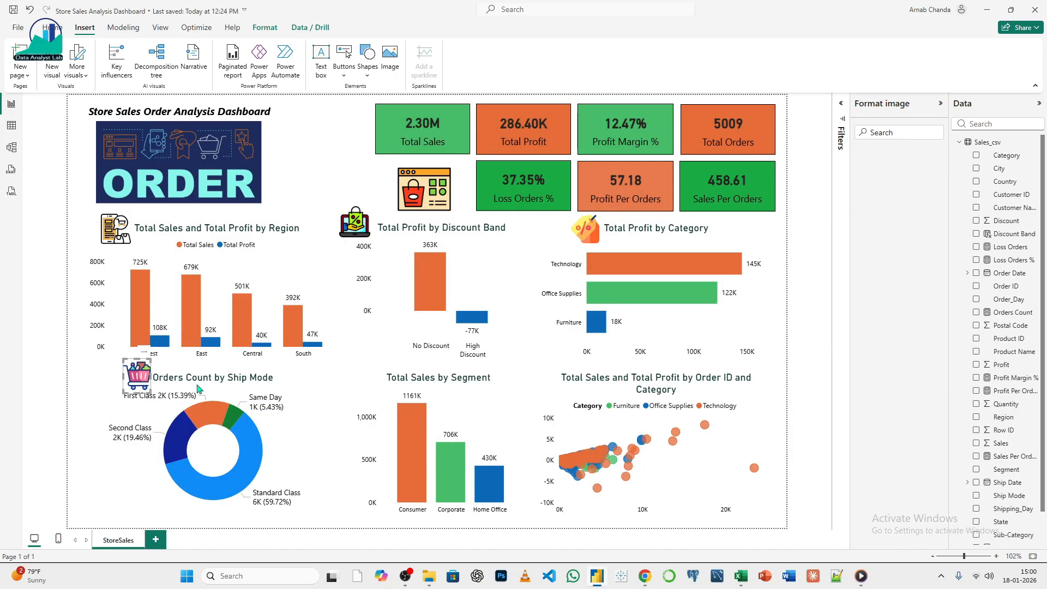
pyautogui.hotkey('ctrl', 'v')
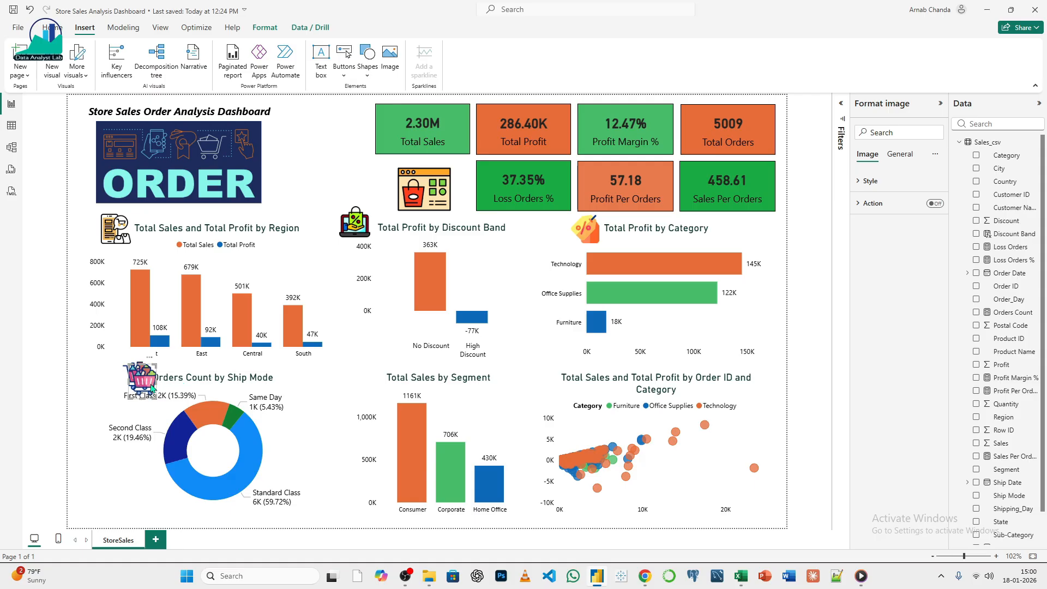
pyautogui.moveTo(157, 382); pyautogui.dragTo(319, 386)
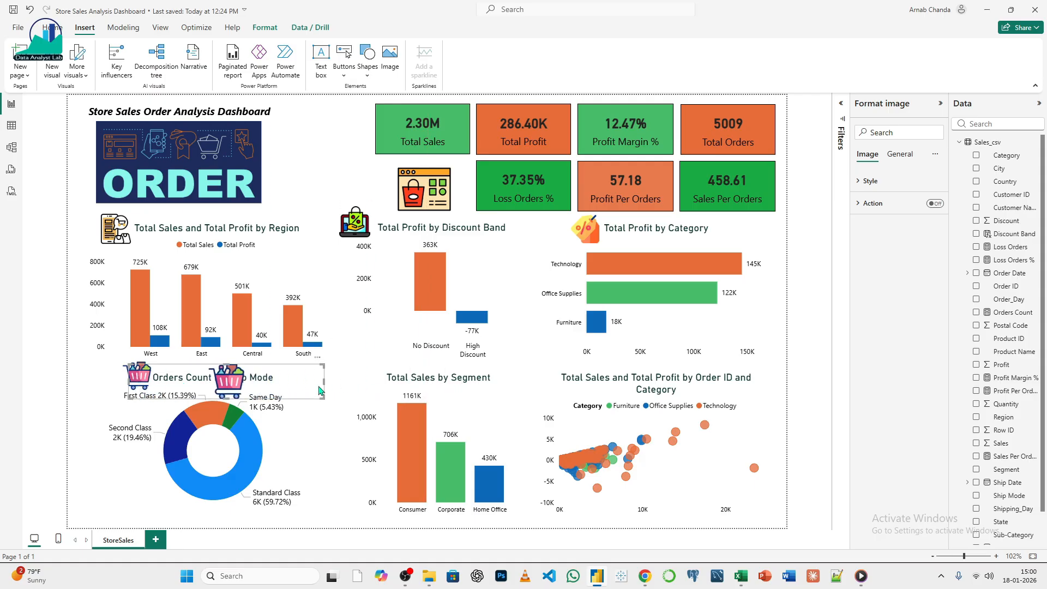
pyautogui.hotkey('ctrl', 'z')
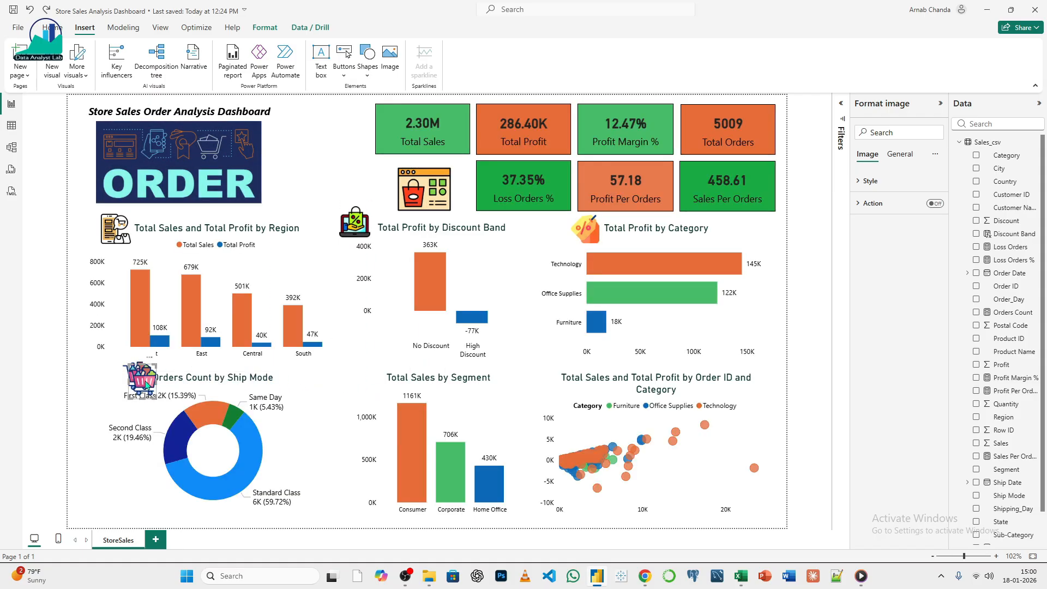
pyautogui.moveTo(146, 383); pyautogui.dragTo(375, 375)
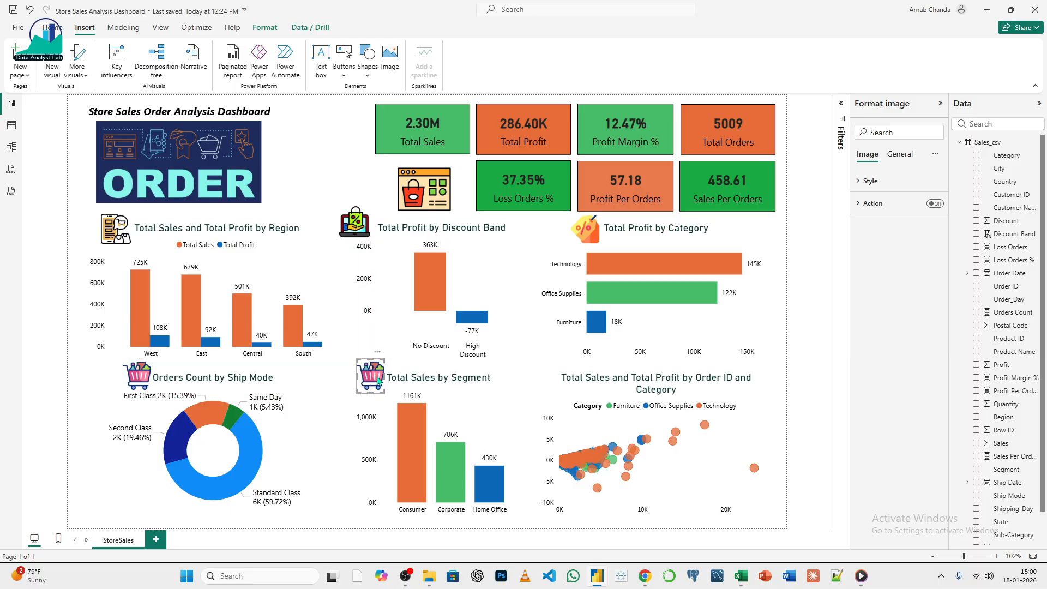
# - Replace the image of the icon beside the Total Sales by Segment title with buying.png
pyautogui.click(894, 181)
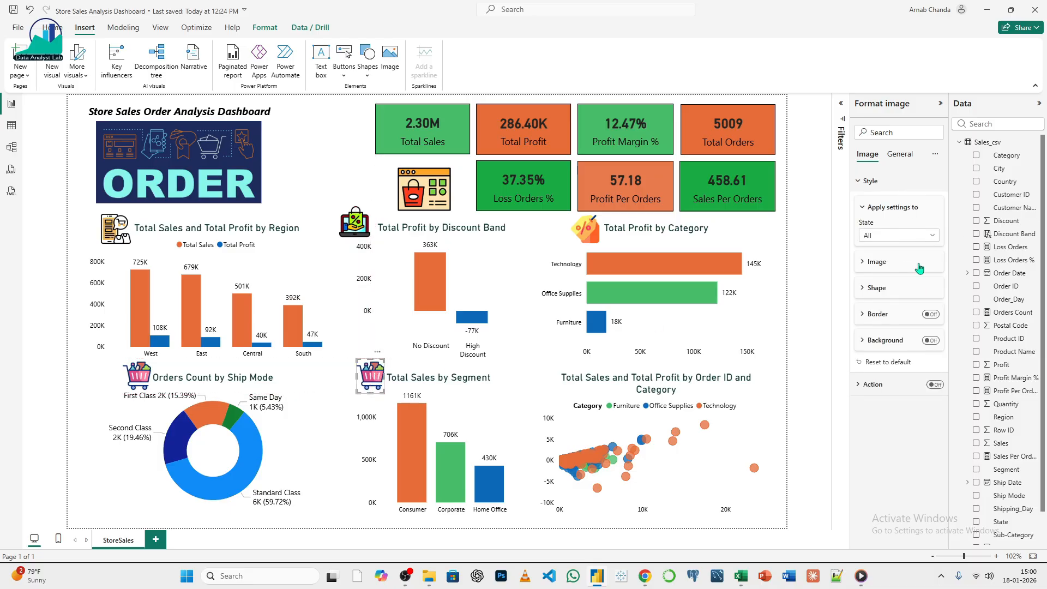
pyautogui.click(918, 267)
pyautogui.click(932, 319)
pyautogui.click(931, 323)
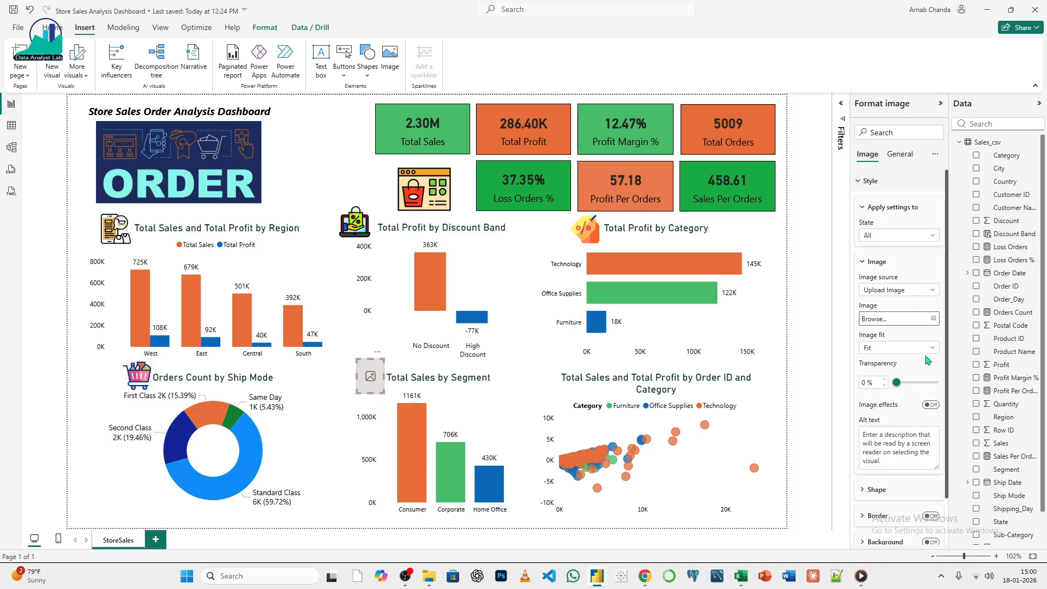
pyautogui.click(423, 300)
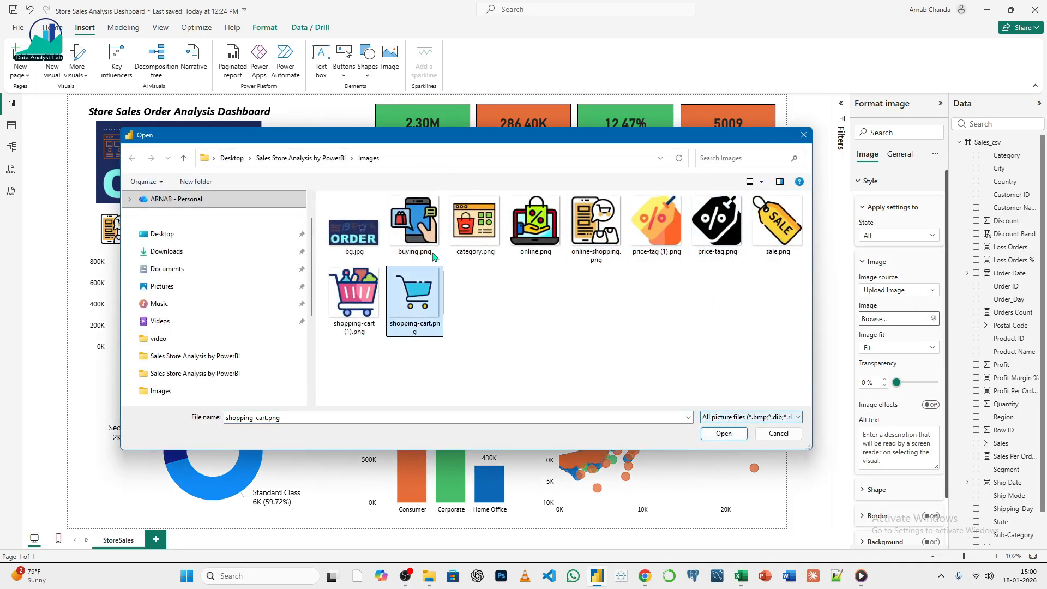
pyautogui.click(420, 229)
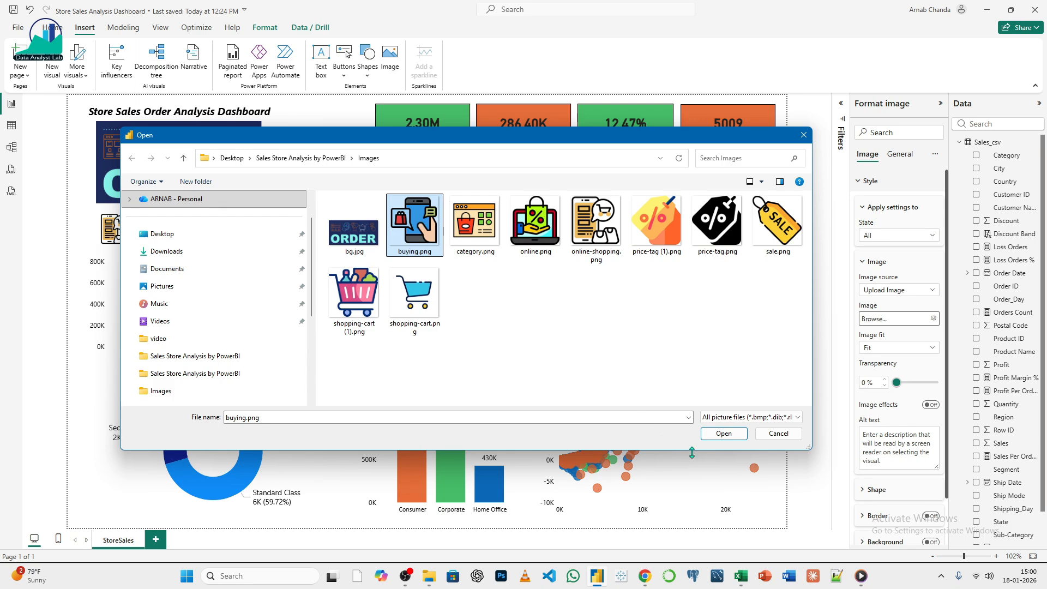
pyautogui.click(722, 433)
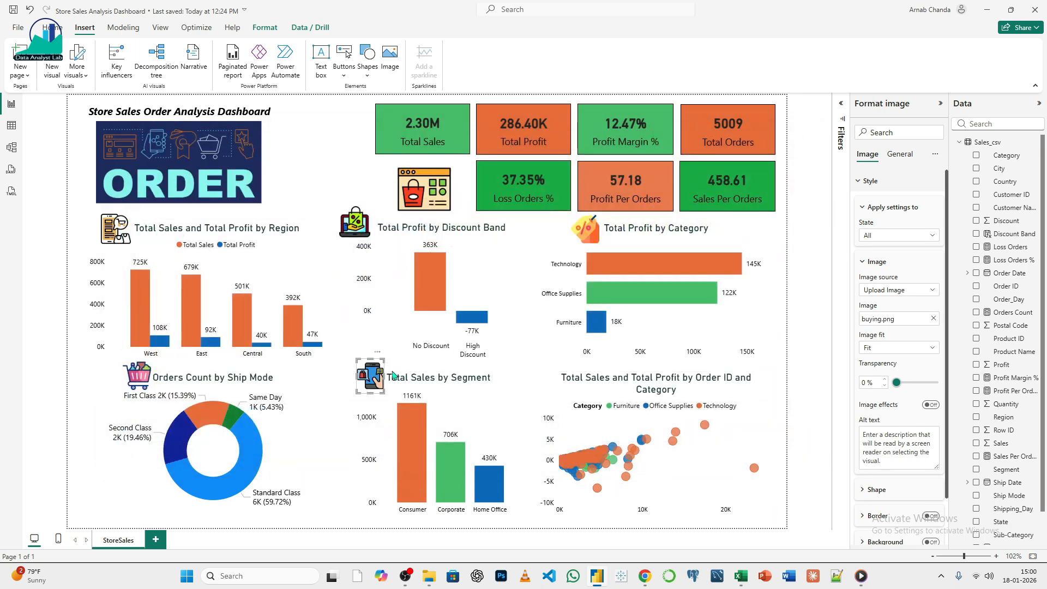
# - Place a copy of the buying icon before the Total Sales and Total Profit by Order ID and Category title, with shopping-cart.png as its image
pyautogui.moveTo(355, 376); pyautogui.dragTo(544, 377)
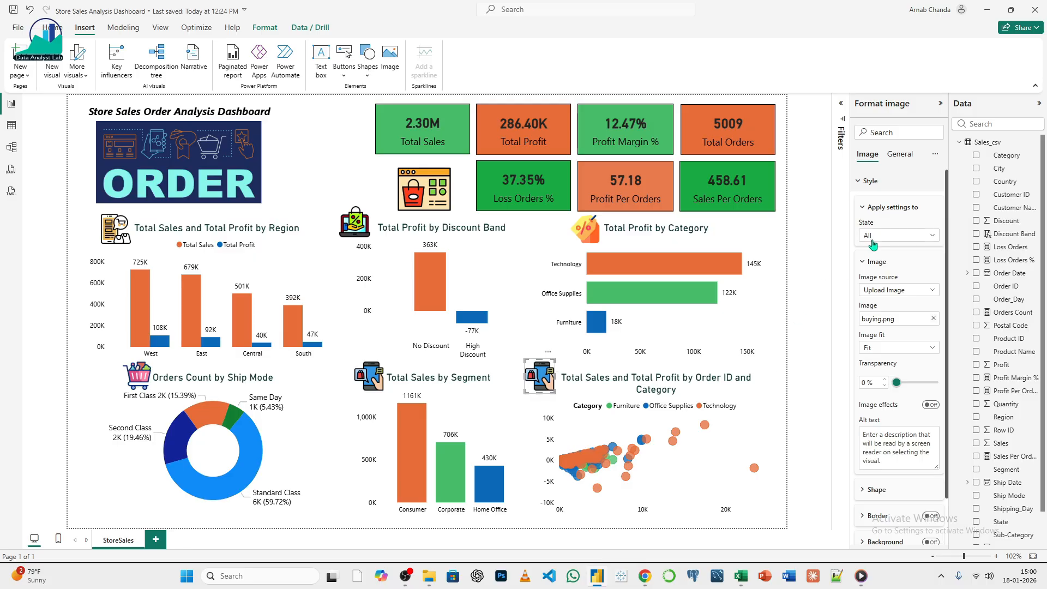
pyautogui.click(934, 320)
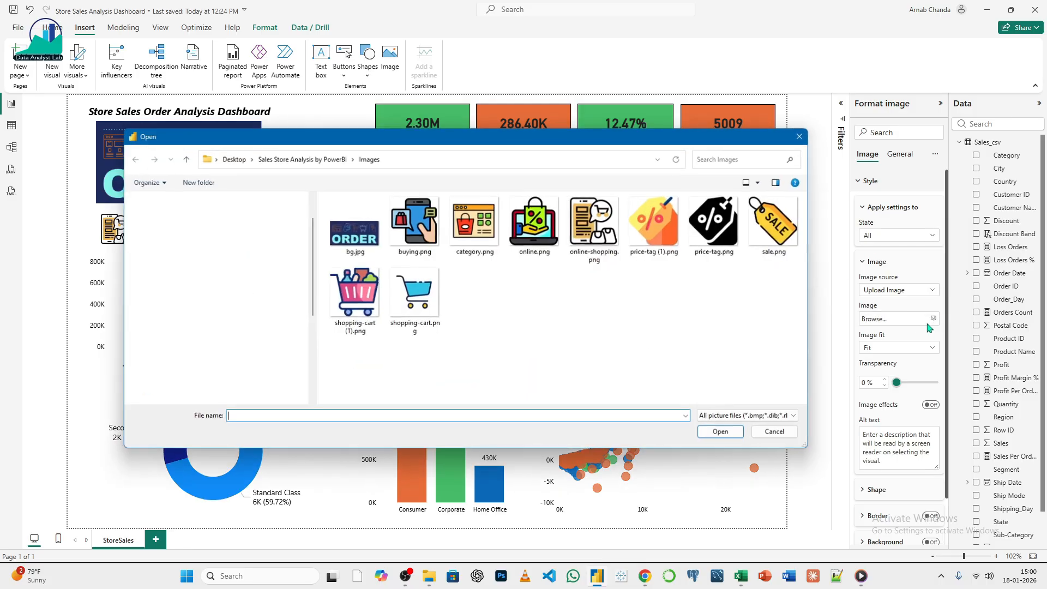
pyautogui.click(414, 294)
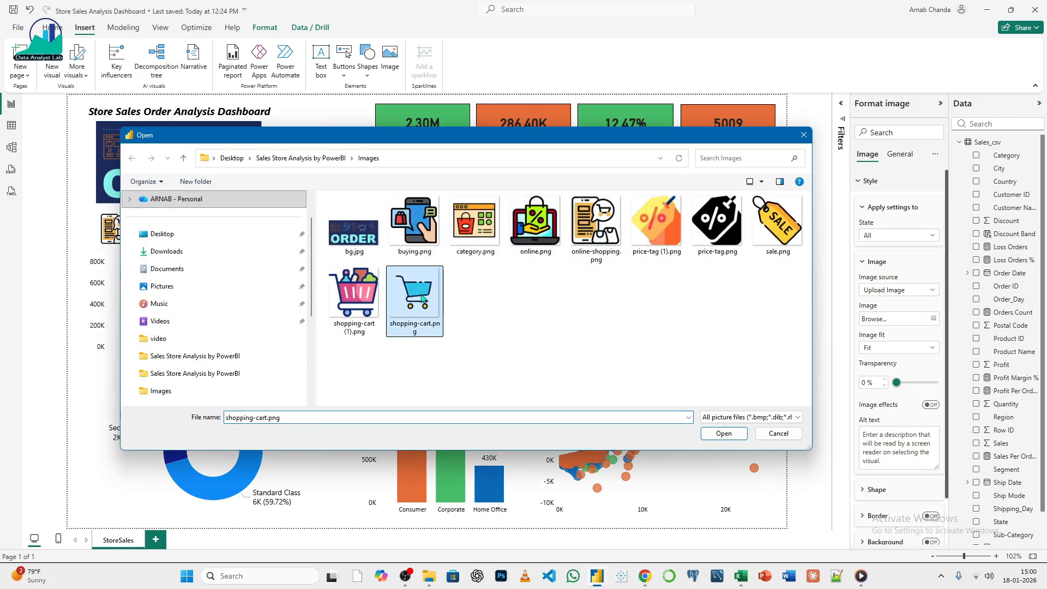
pyautogui.click(732, 439)
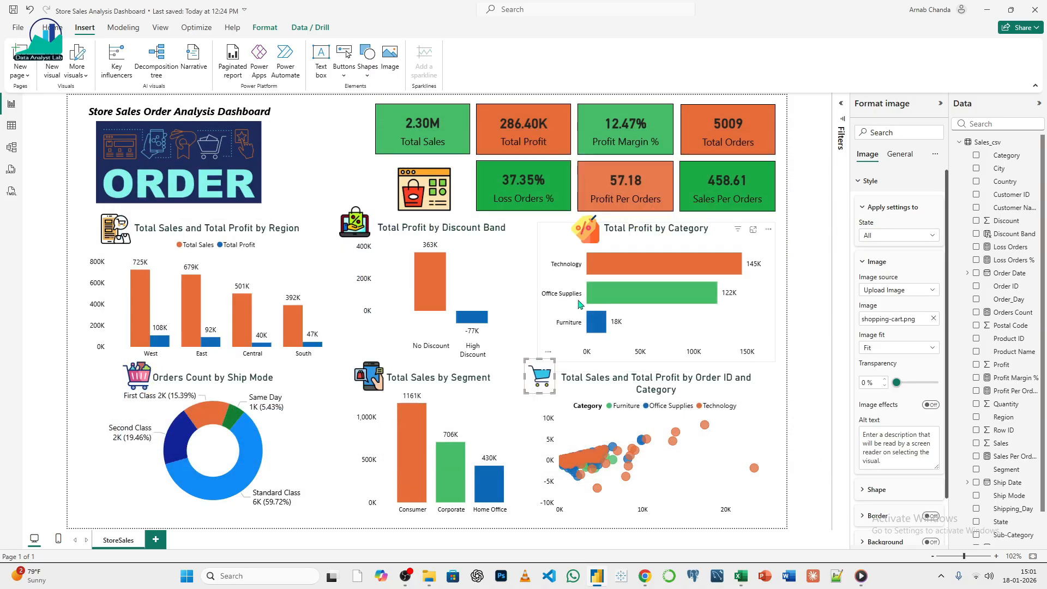
pyautogui.moveTo(555, 391); pyautogui.dragTo(562, 400)
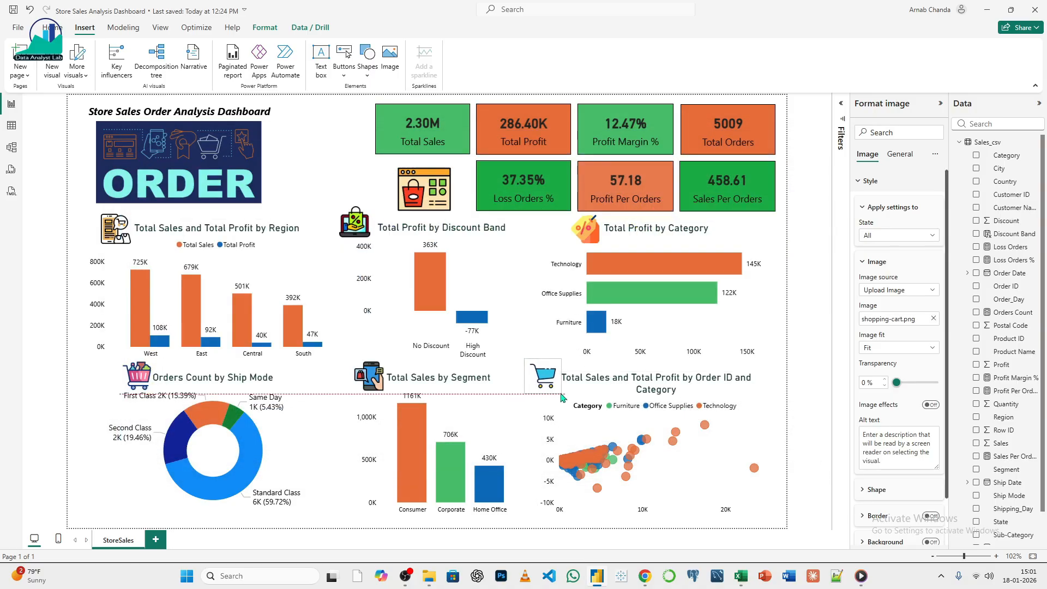
pyautogui.click(316, 163)
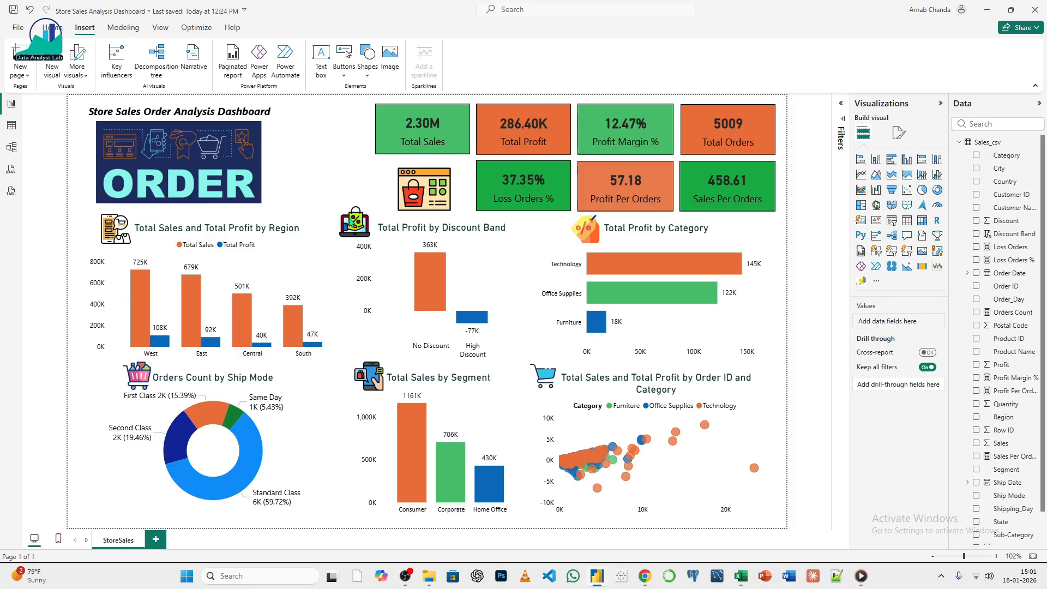
pyautogui.click(357, 231)
pyautogui.click(314, 165)
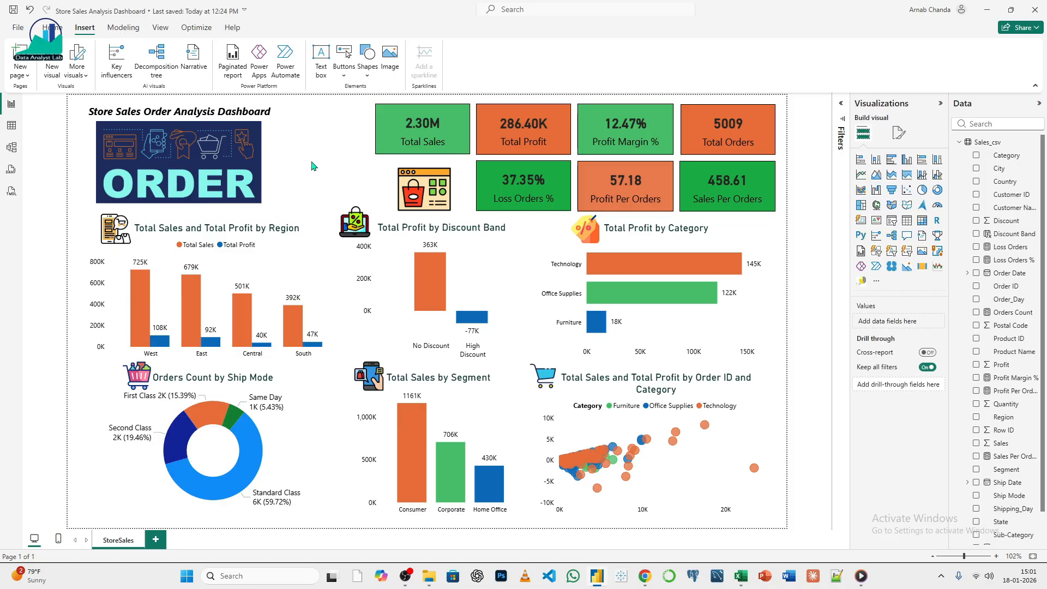
# - Add an empty slicer between the ORDER header image and the KPI cards, and widen the field list to show full field names
pyautogui.click(876, 252)
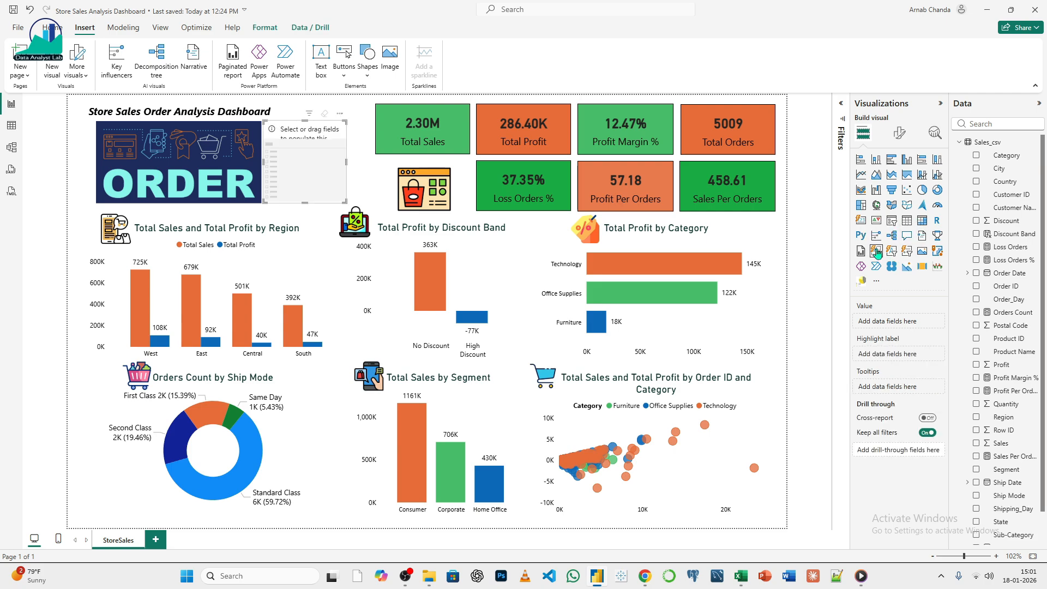
pyautogui.moveTo(327, 131); pyautogui.dragTo(342, 130)
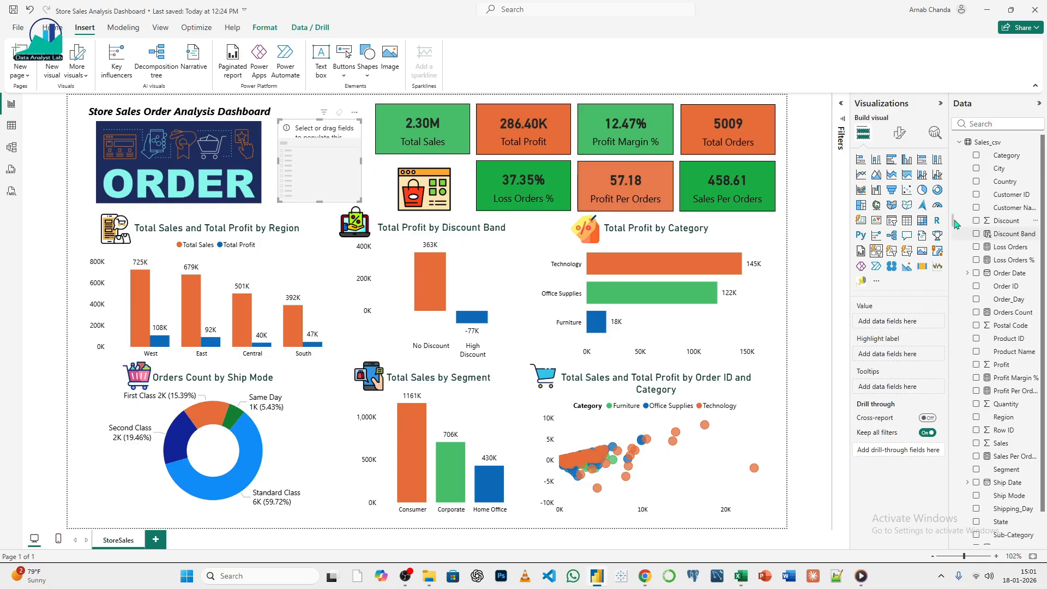
pyautogui.click(940, 104)
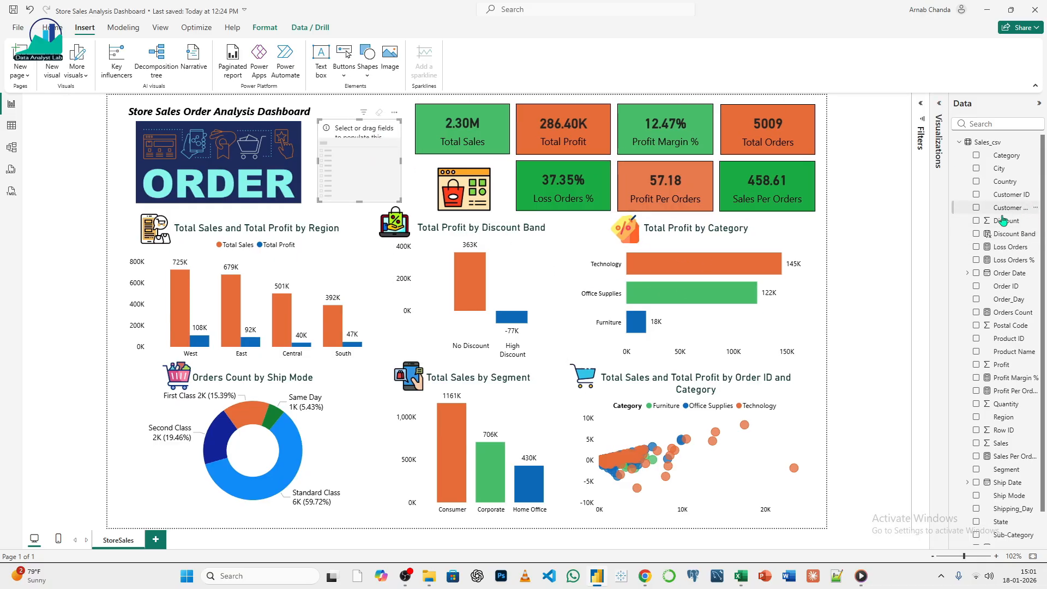
pyautogui.moveTo(948, 224); pyautogui.dragTo(920, 224)
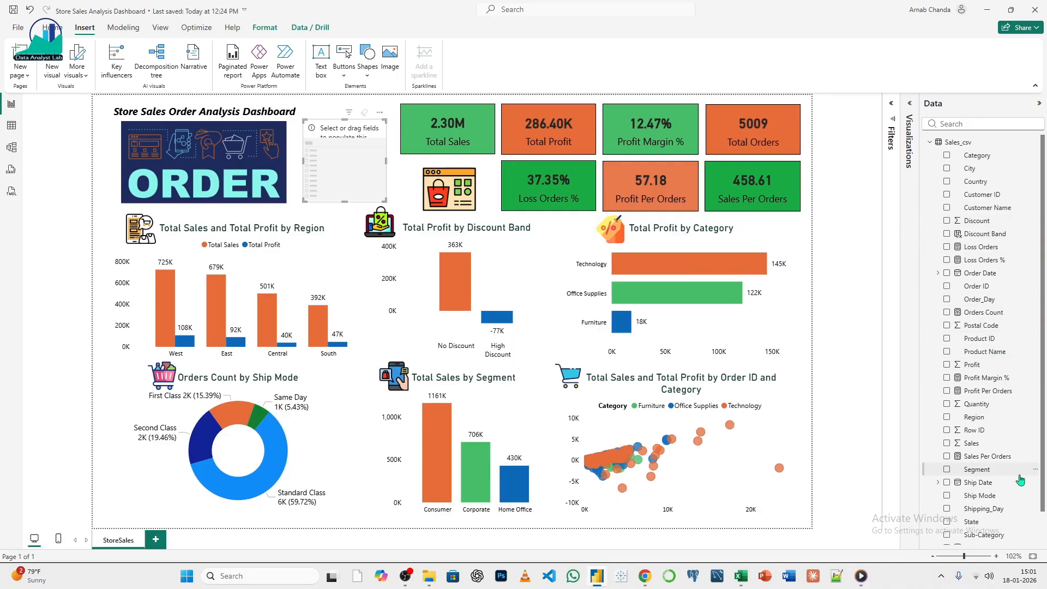
pyautogui.scroll(-2, 1019, 477)
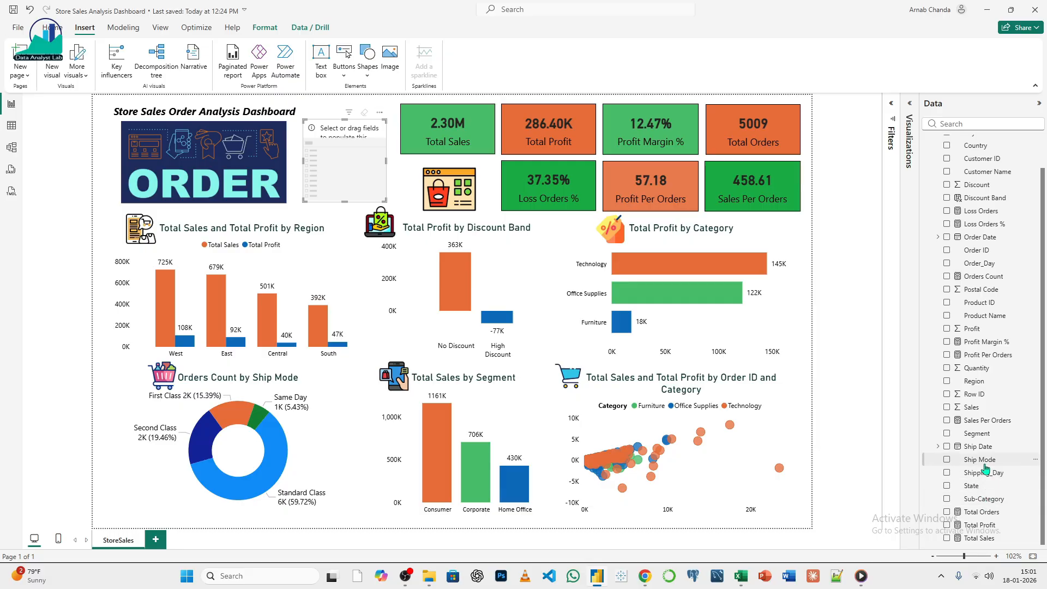
# - Switch to the Sales_Store.xlsx workbook in Excel and look through the Sales_csv columns for fields suited to a slicer
pyautogui.click(740, 576)
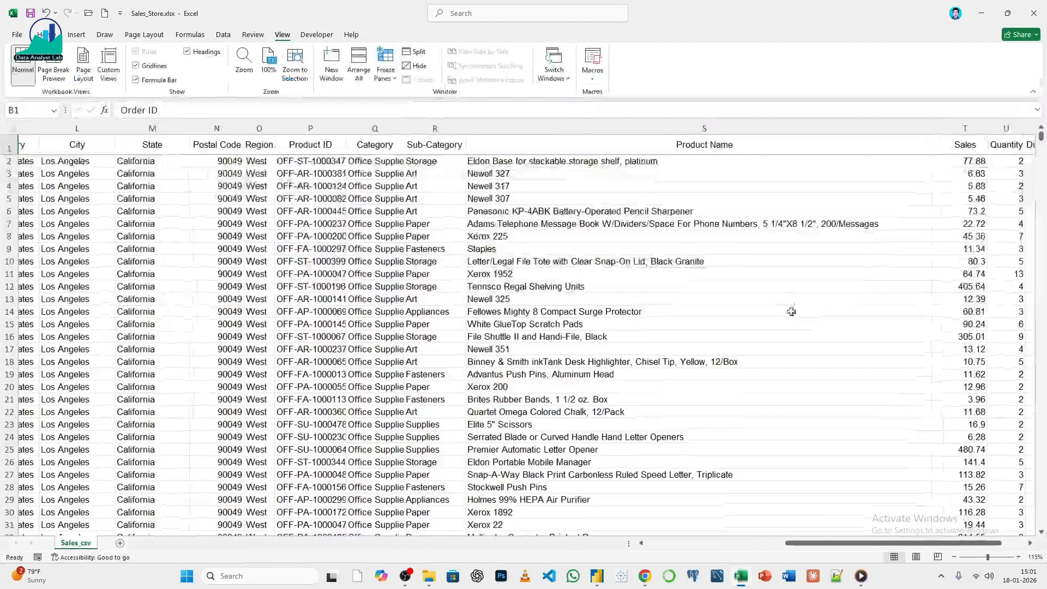
pyautogui.moveTo(794, 543); pyautogui.dragTo(607, 548)
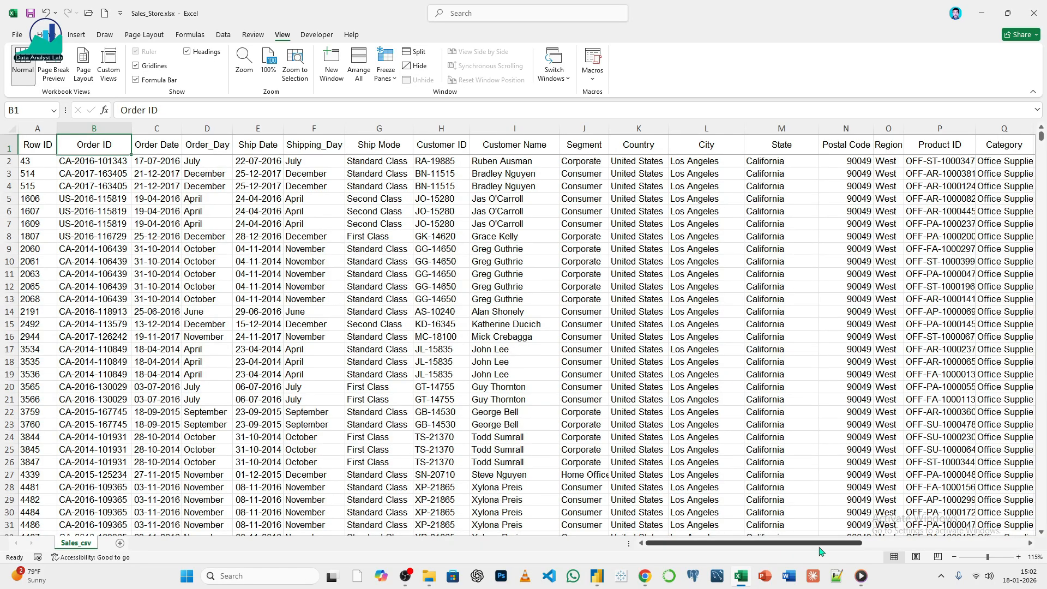
pyautogui.moveTo(824, 546); pyautogui.dragTo(856, 546)
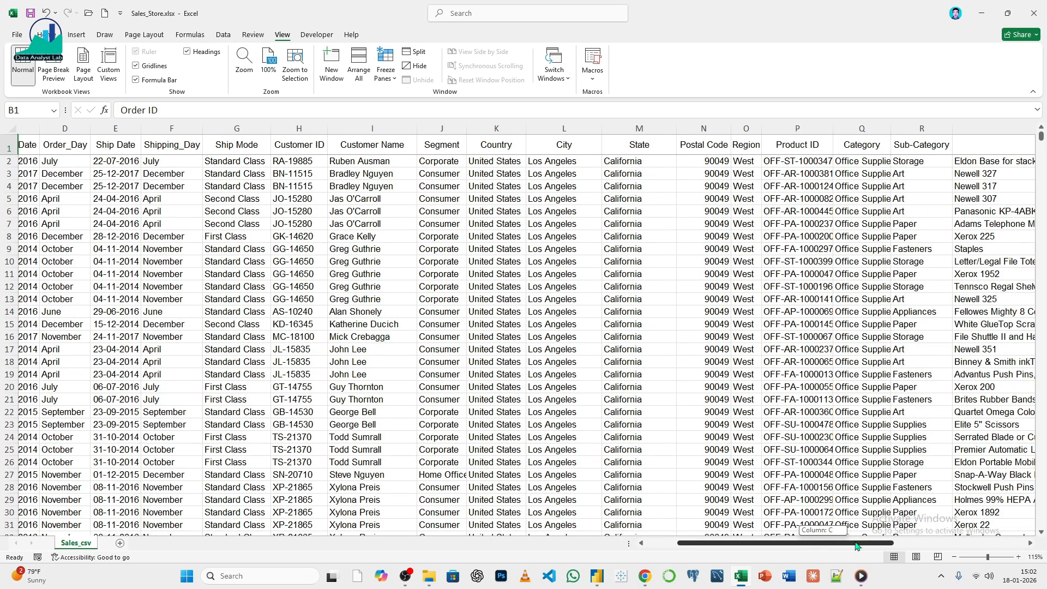
pyautogui.moveTo(856, 546); pyautogui.dragTo(822, 546)
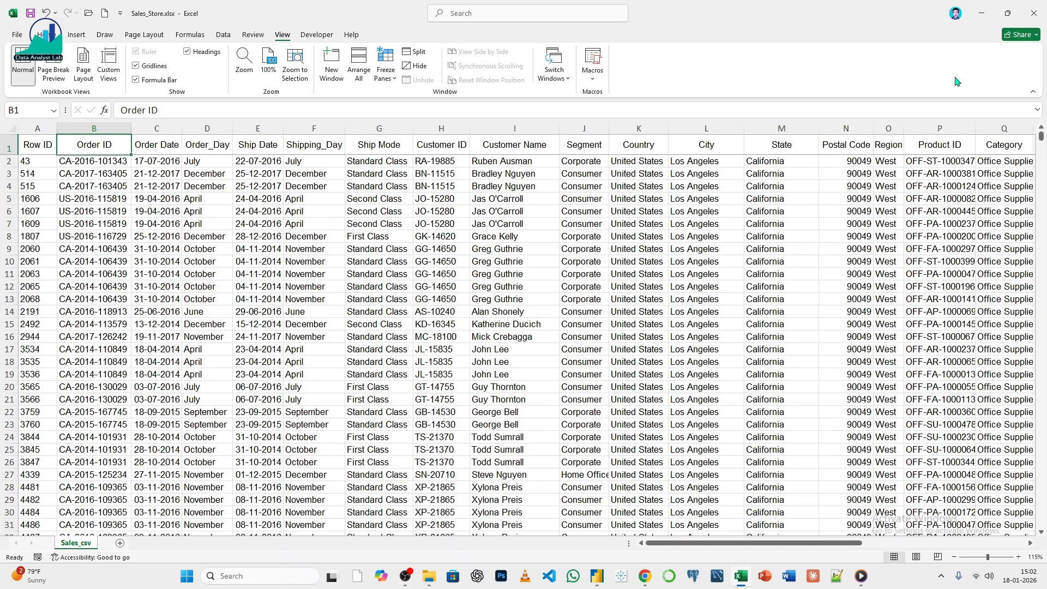
# - Filter-enable the State column and look through its list of distinct states without applying a filter
pyautogui.click(781, 128)
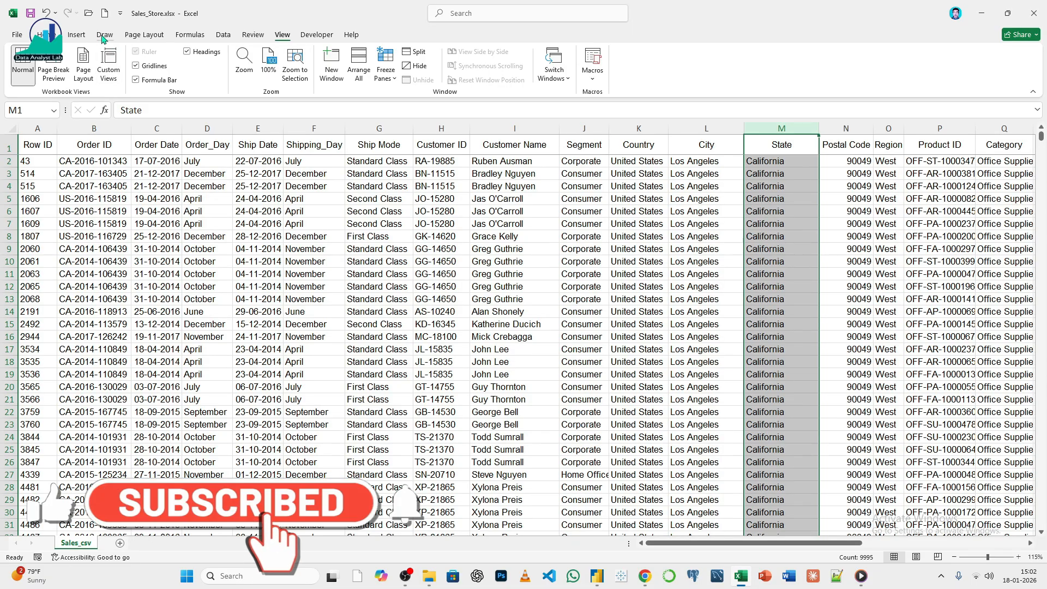
pyautogui.click(223, 36)
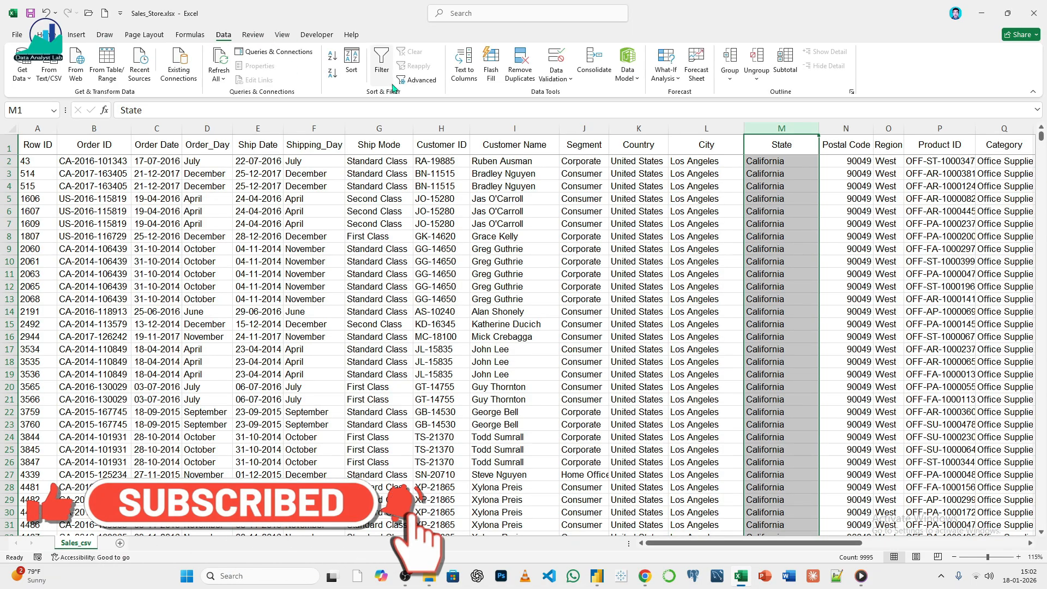
pyautogui.click(382, 63)
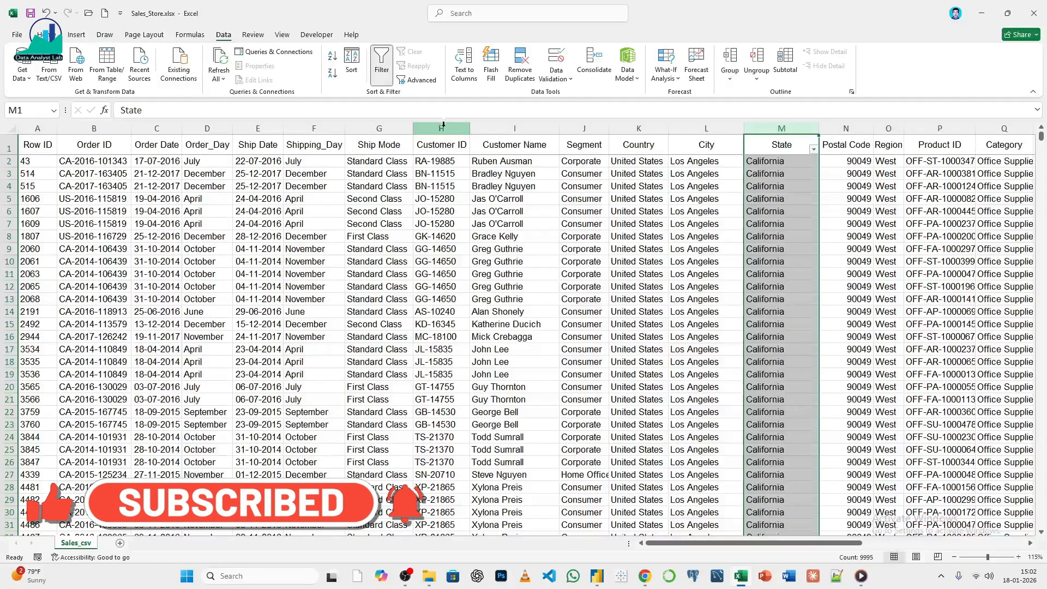
pyautogui.click(813, 149)
pyautogui.scroll(-15, 753, 332)
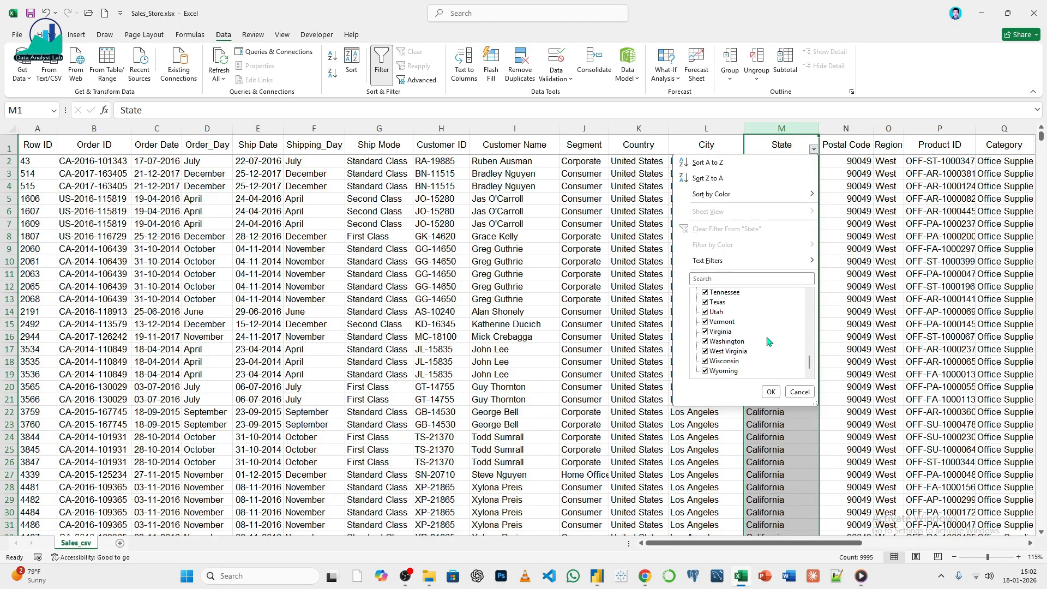
pyautogui.scroll(15, 768, 342)
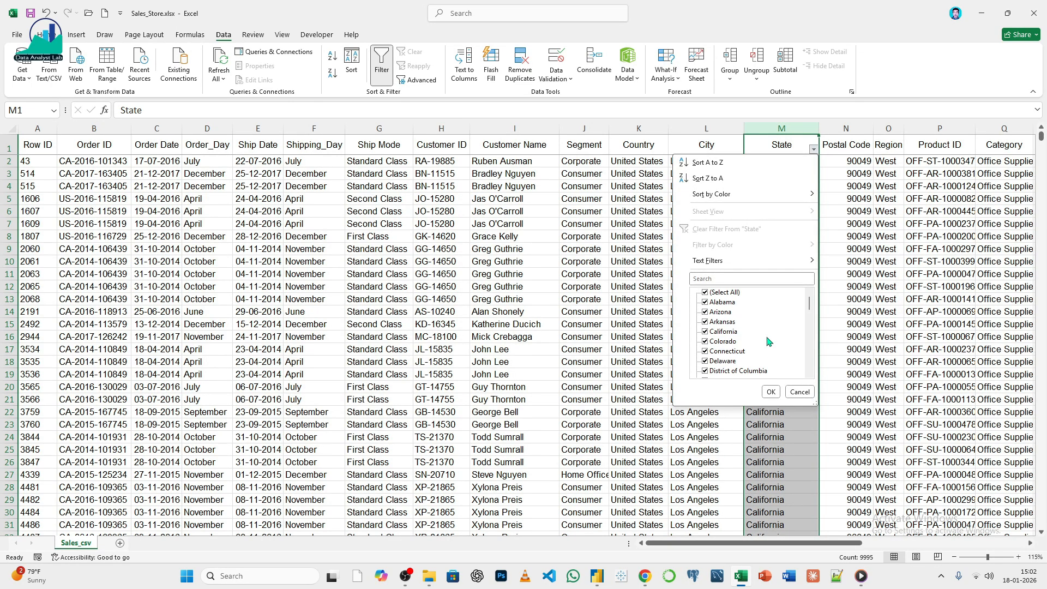
pyautogui.scroll(-3, 752, 338)
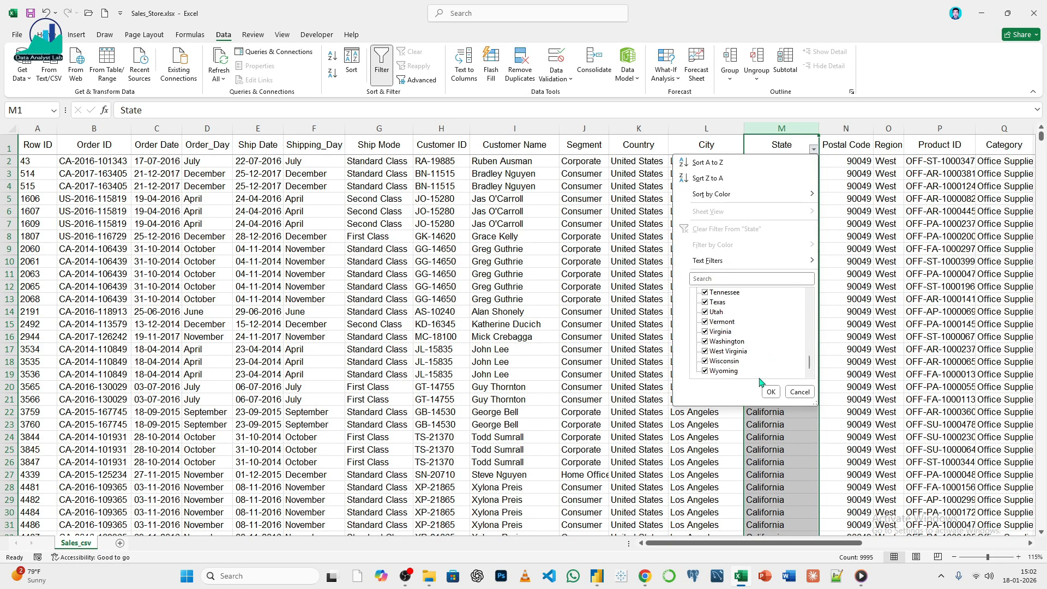
pyautogui.click(799, 391)
# - Move the filter to the City column and look through its distinct city values without filtering any rows
pyautogui.click(709, 128)
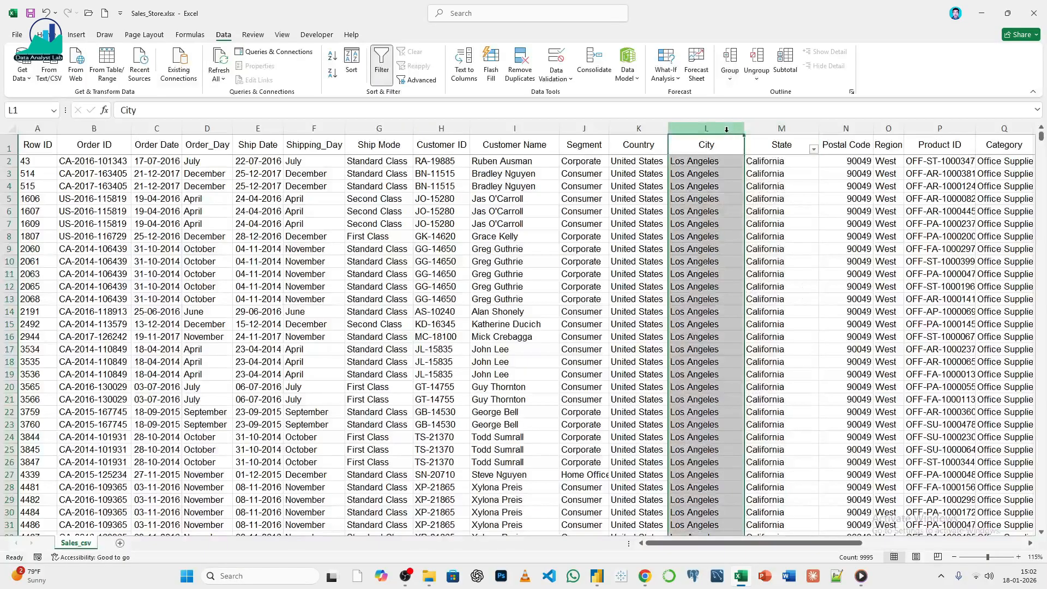
pyautogui.click(380, 63)
pyautogui.click(380, 63)
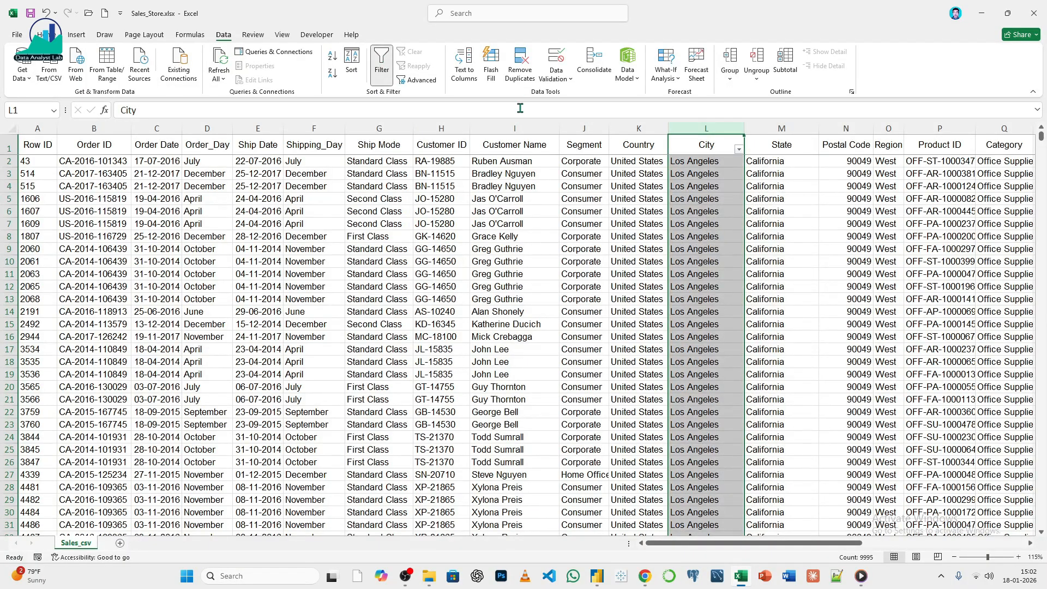
pyautogui.click(739, 149)
pyautogui.scroll(-5, 703, 338)
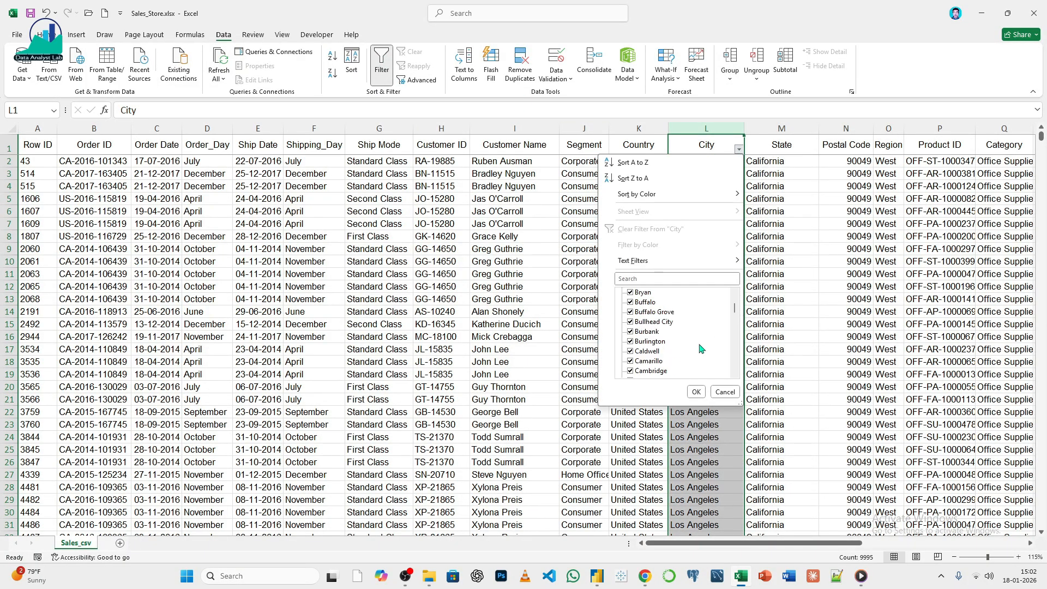
pyautogui.click(720, 392)
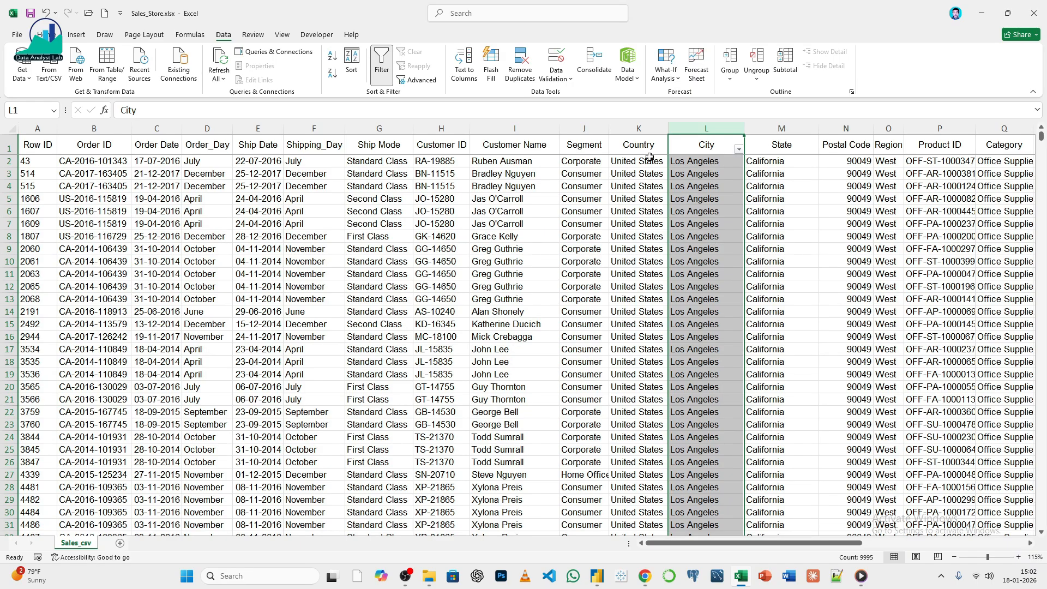
# - Move the filter to the Country column, check its distinct values without filtering, and return to the Power BI dashboard
pyautogui.click(640, 128)
pyautogui.click(378, 78)
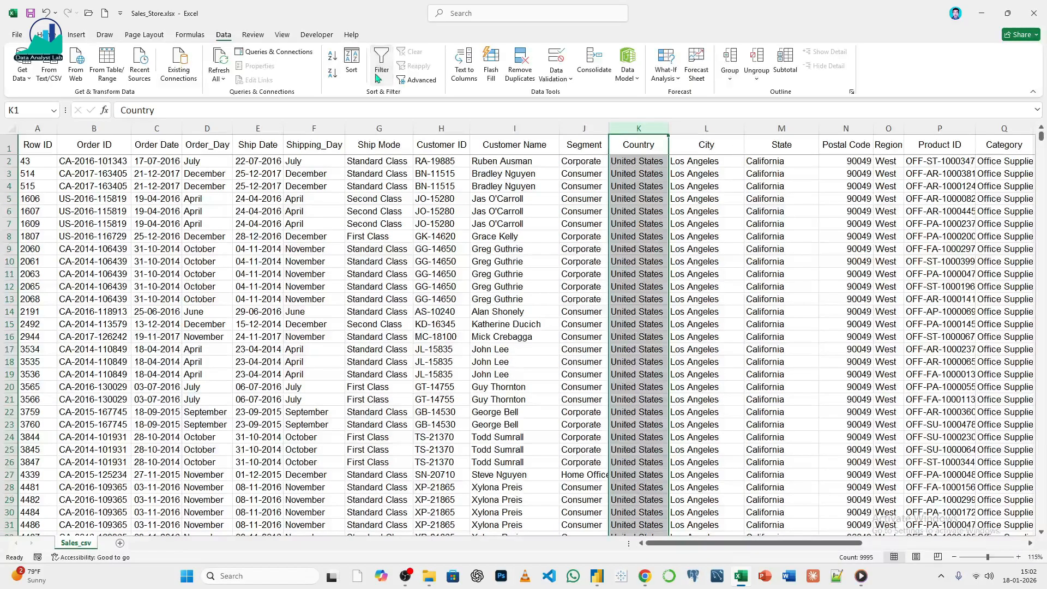
pyautogui.click(378, 78)
pyautogui.click(662, 150)
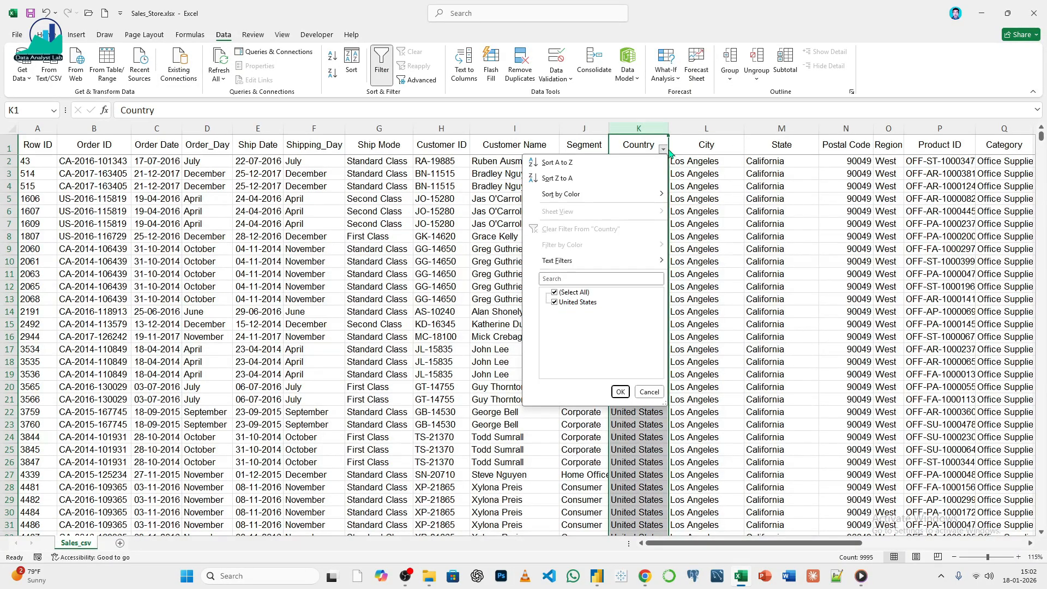
pyautogui.click(648, 392)
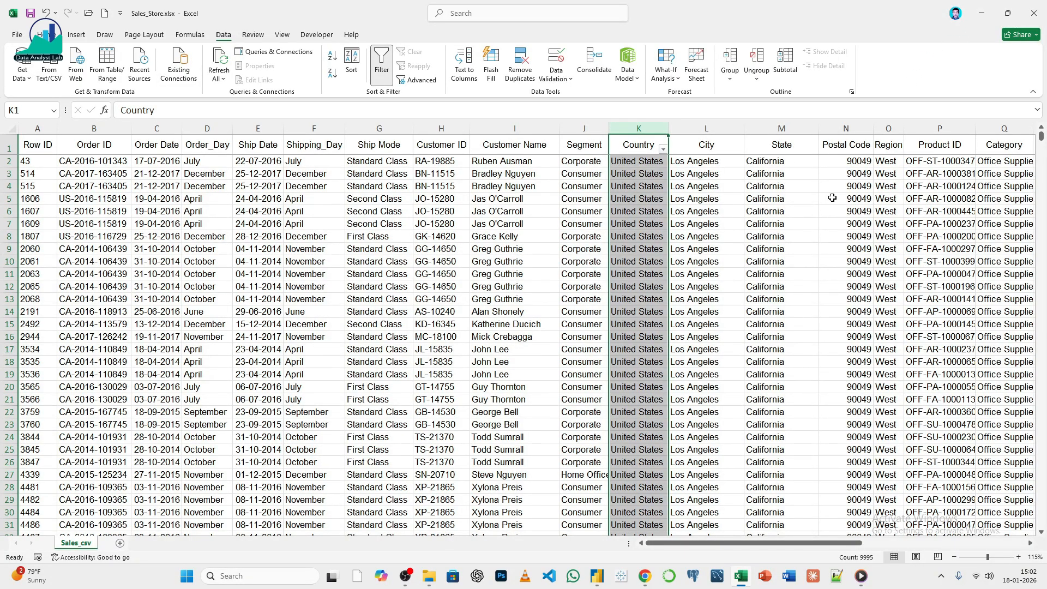
pyautogui.click(596, 576)
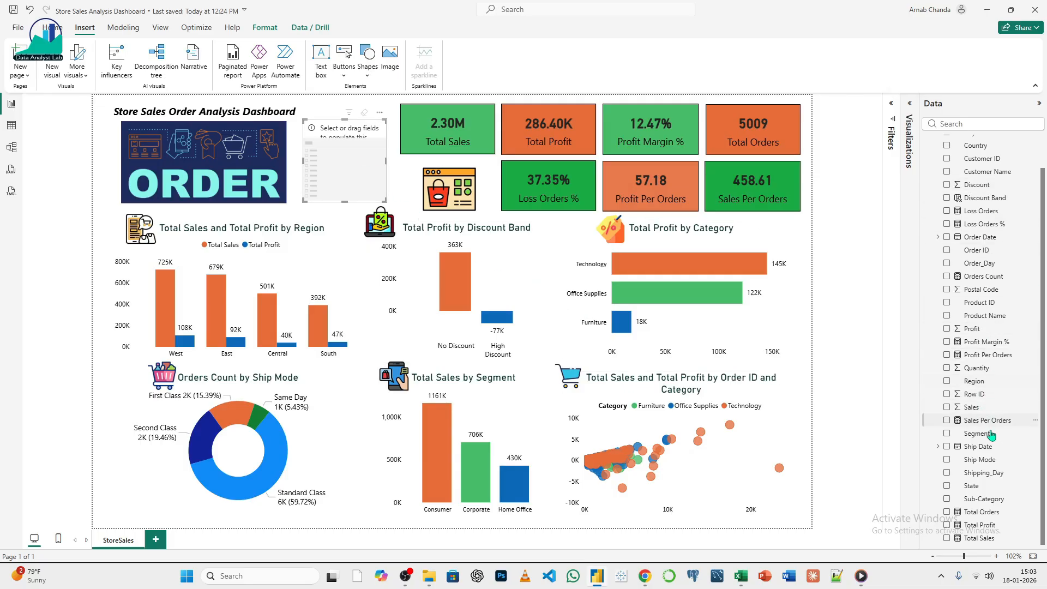
# - Populate the empty slicer with the State field as its value
pyautogui.moveTo(977, 482); pyautogui.dragTo(361, 162)
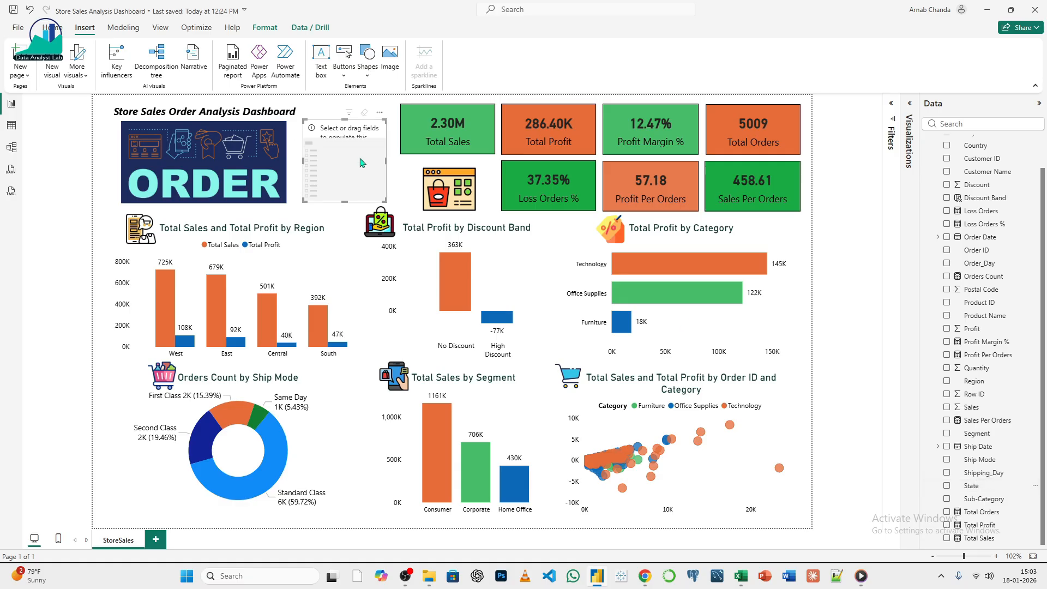
pyautogui.click(910, 104)
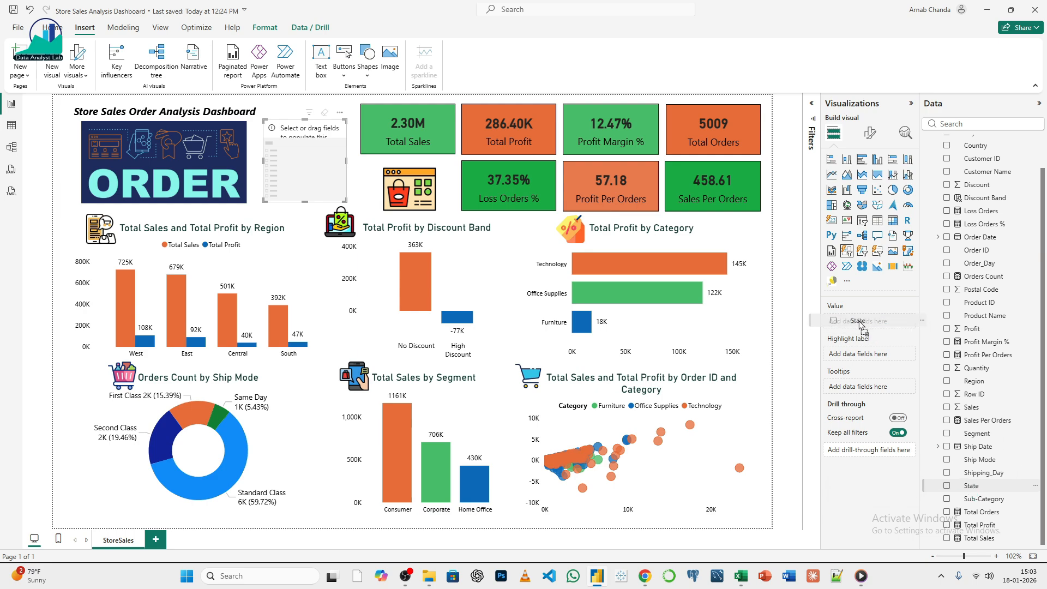
pyautogui.moveTo(859, 324); pyautogui.dragTo(859, 323)
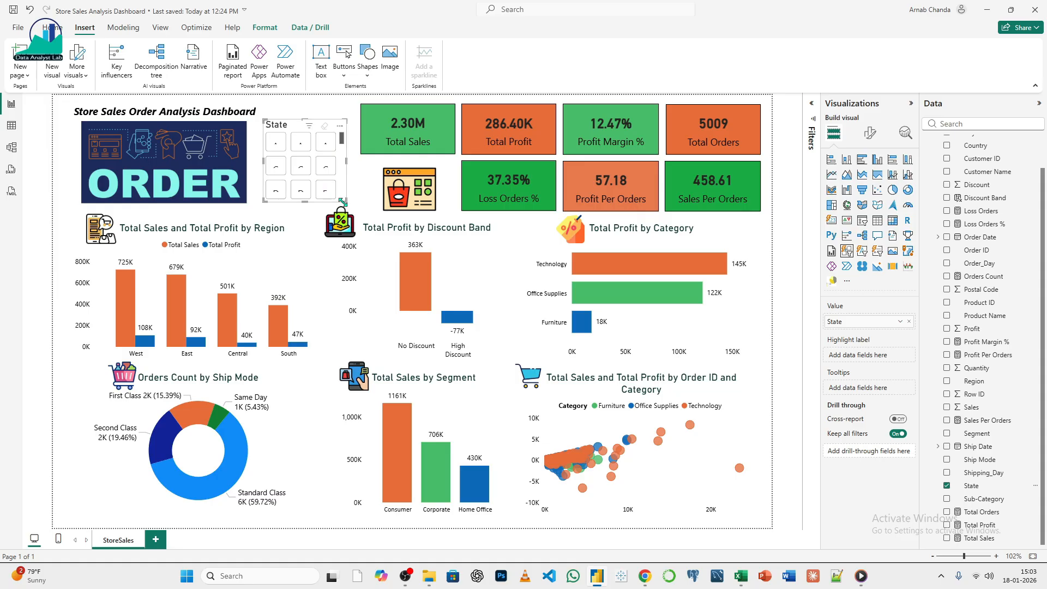
# - Arrange the State slicer's buttons vertically in 2 rows and fit the slightly widened slicer between the ORDER image and the KPI cards
pyautogui.click(870, 133)
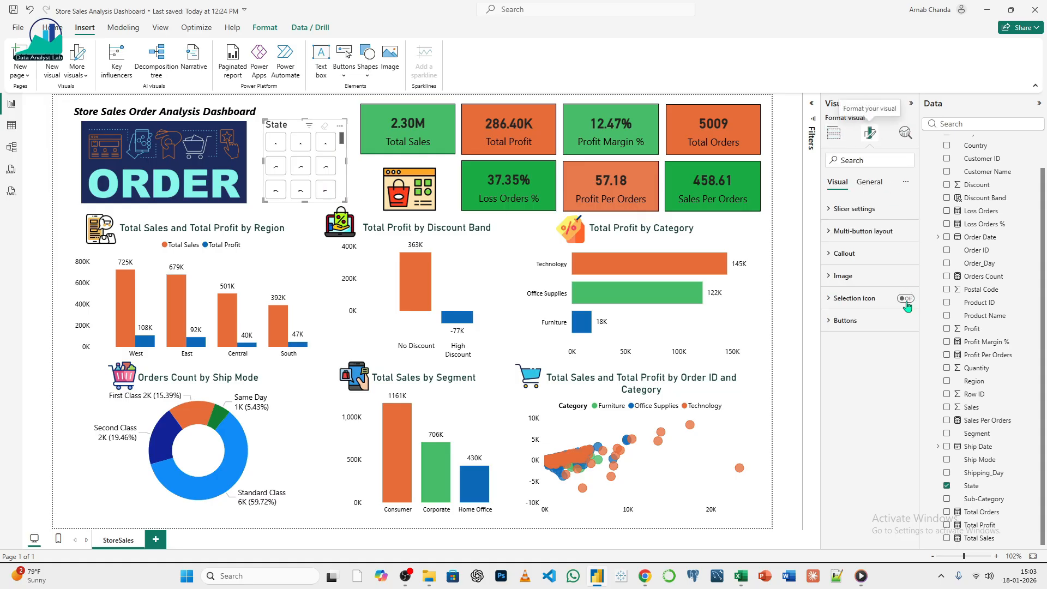
pyautogui.click(851, 213)
pyautogui.click(852, 212)
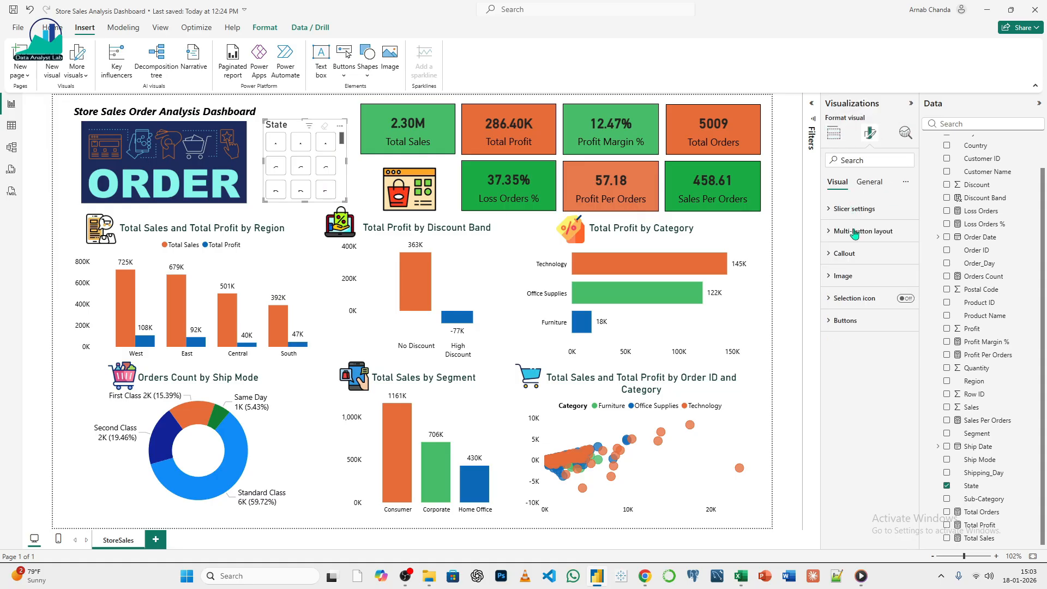
pyautogui.click(855, 231)
pyautogui.click(890, 286)
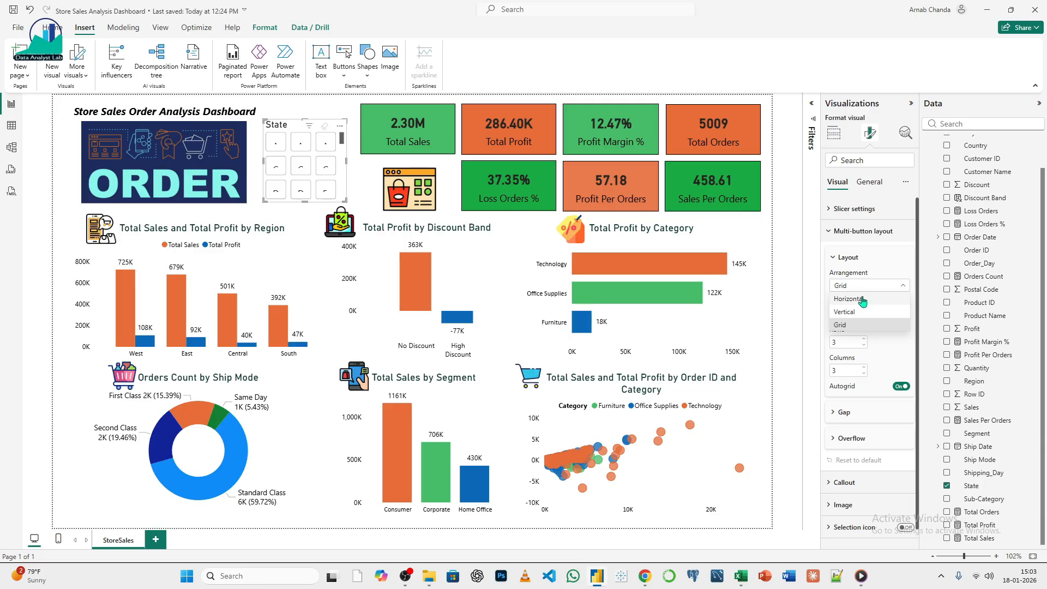
pyautogui.click(845, 312)
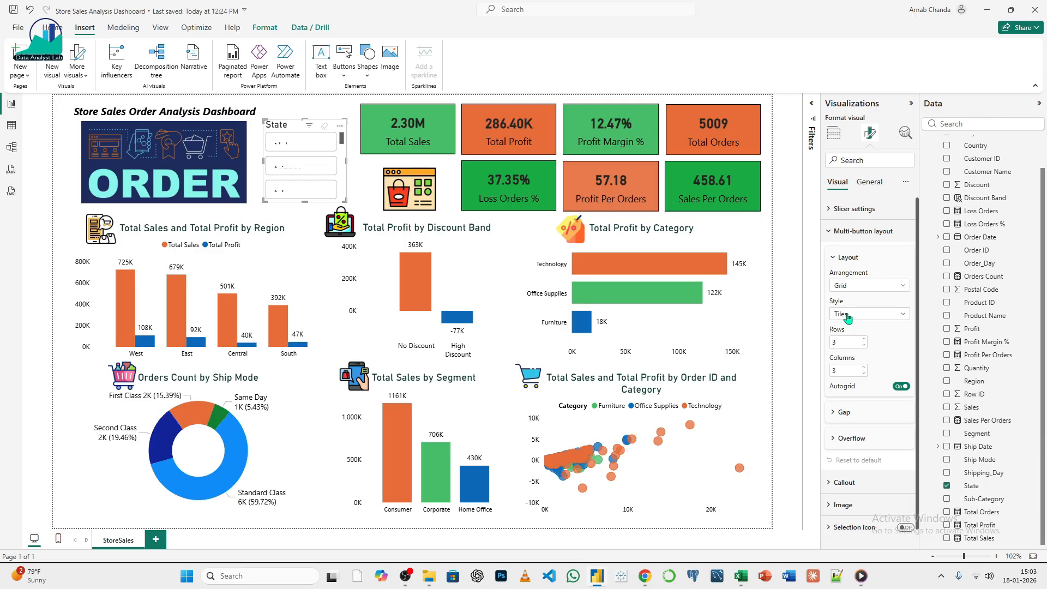
pyautogui.click(864, 345)
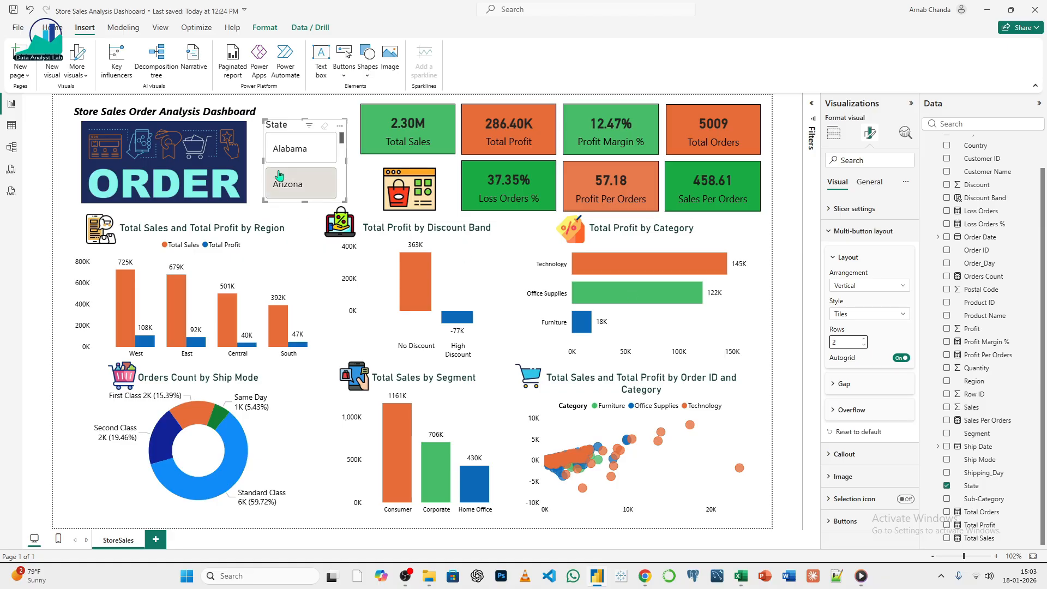
pyautogui.moveTo(283, 126); pyautogui.dragTo(279, 126)
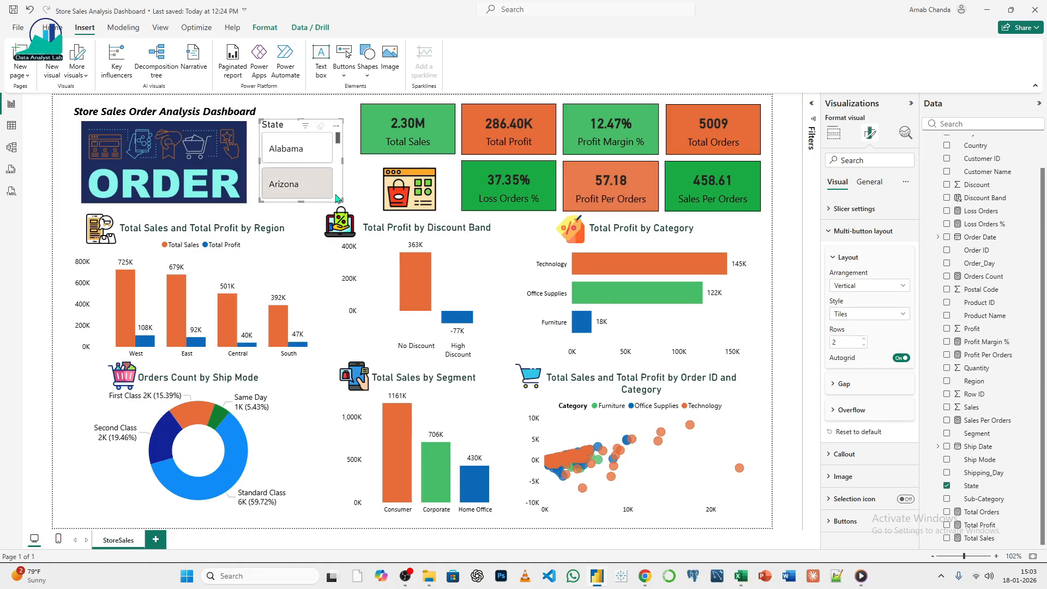
pyautogui.moveTo(342, 201)
pyautogui.mouseDown()
pyautogui.moveTo(355, 206)
pyautogui.moveTo(334, 205)
pyautogui.moveTo(352, 204)
pyautogui.mouseUp()
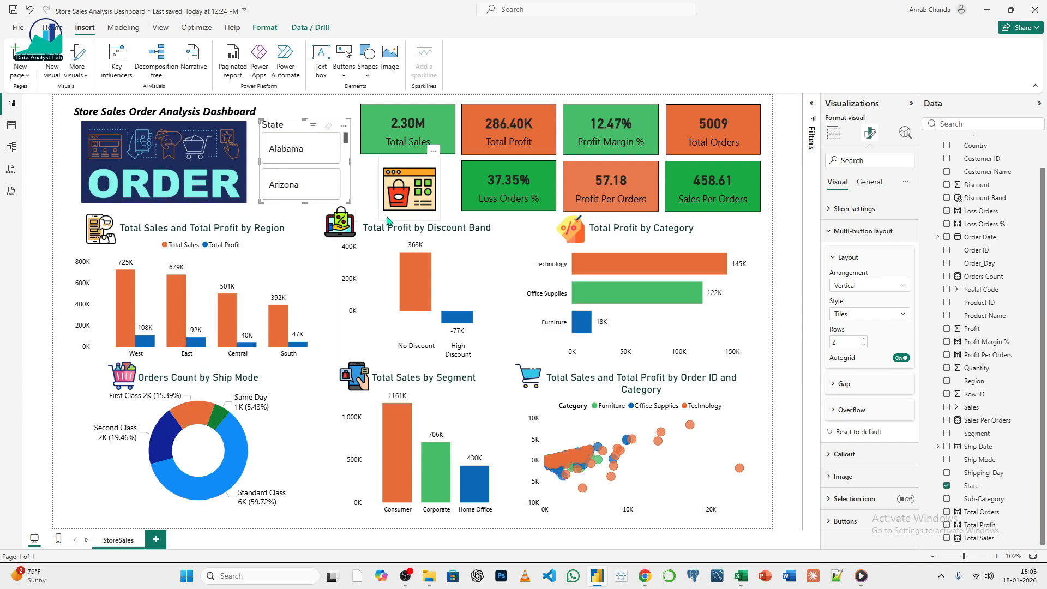
# - Test the State slicer by filtering the dashboard to Alabama, Arizona, California and Arkansas in turn, and clear the selection
pyautogui.click(312, 159)
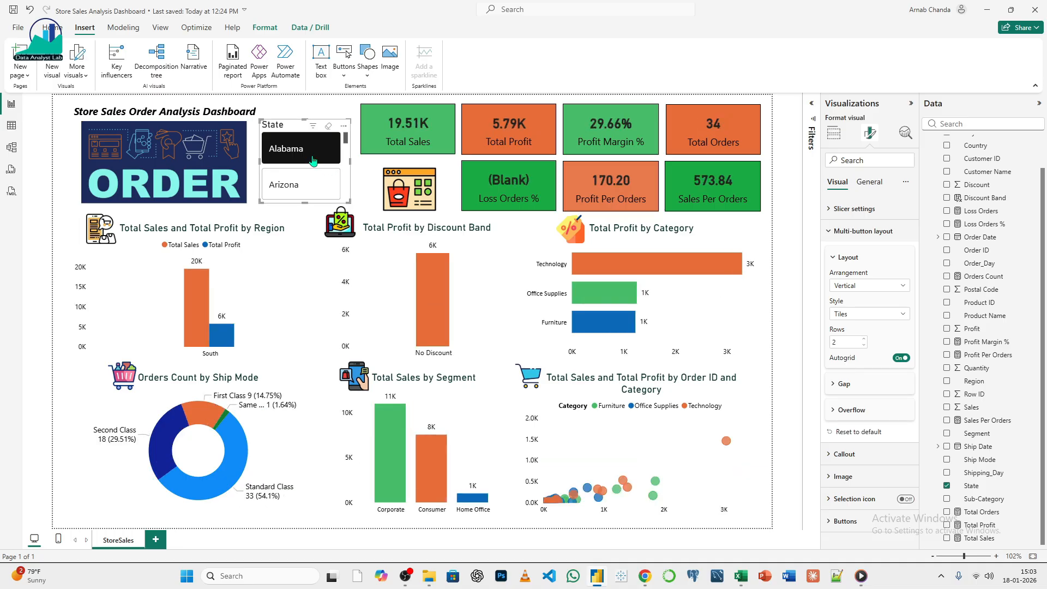
pyautogui.click(295, 185)
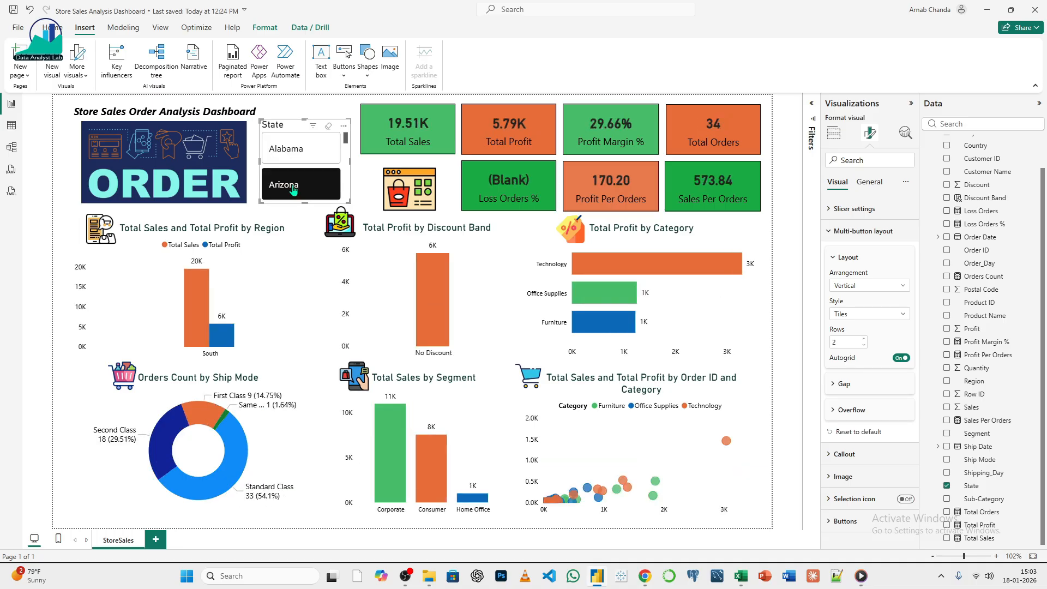
pyautogui.scroll(-2, 295, 186)
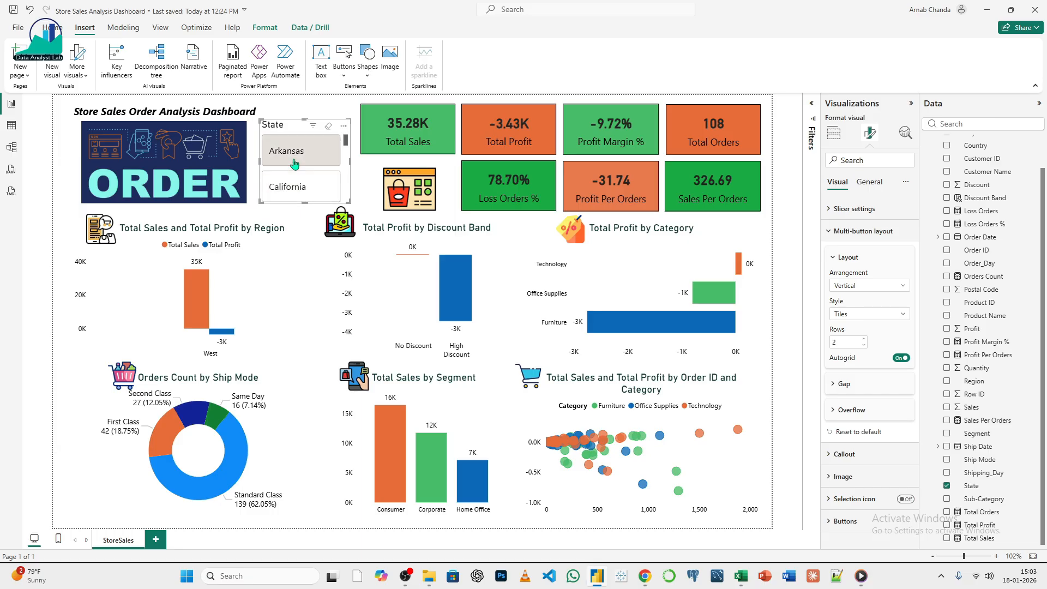
pyautogui.click(293, 162)
pyautogui.click(293, 187)
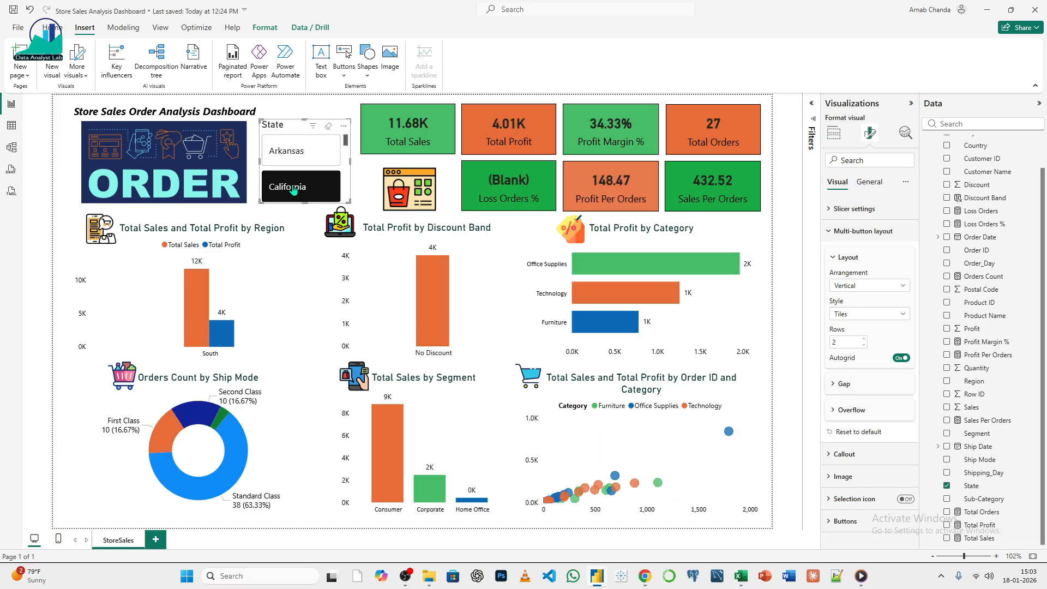
pyautogui.click(296, 163)
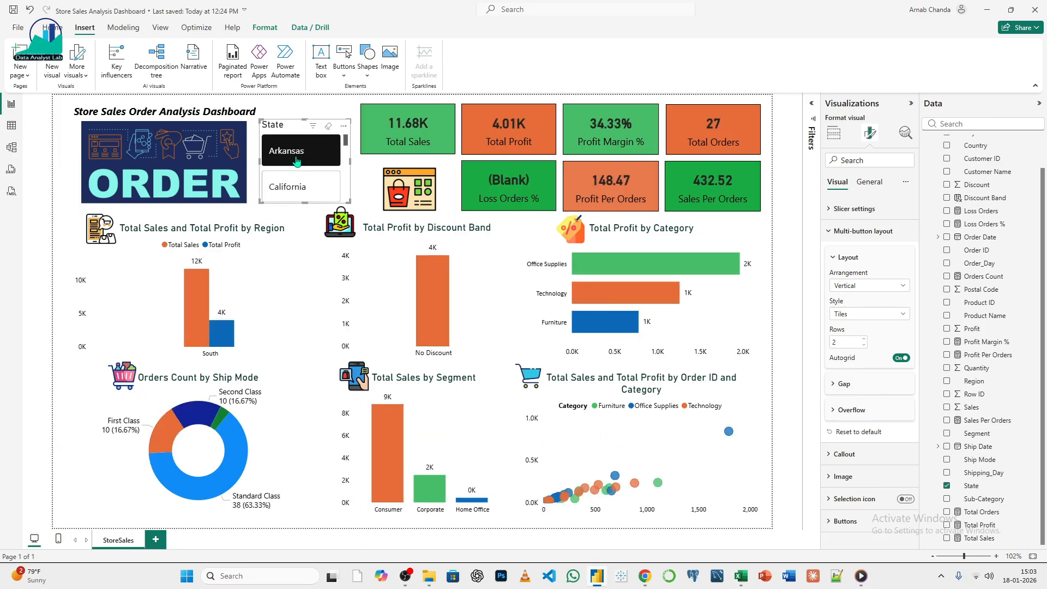
pyautogui.click(296, 161)
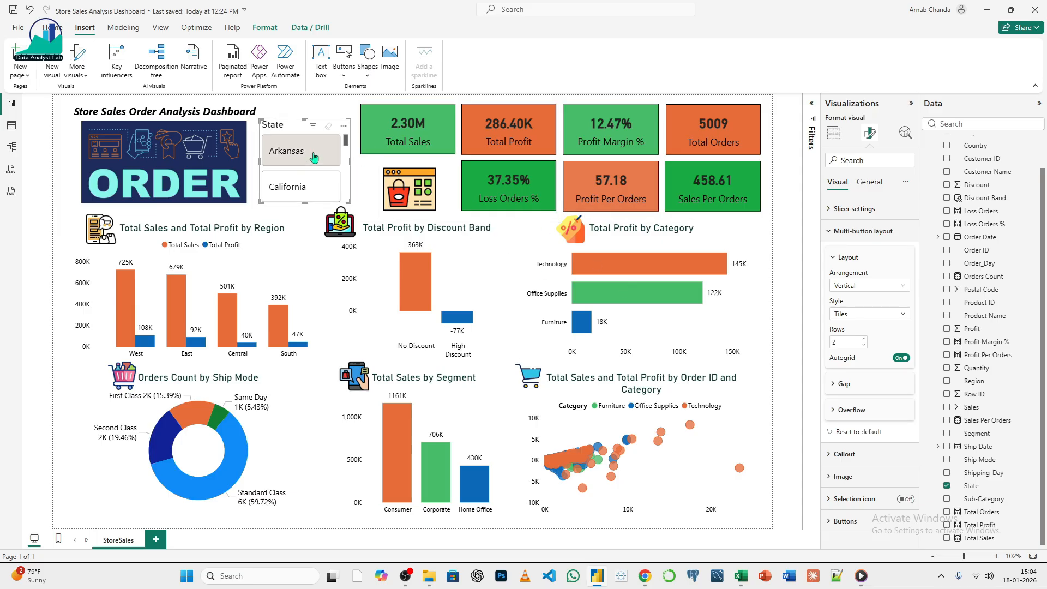
pyautogui.click(329, 112)
# - Increase the corner radius of the State slicer's rounded rectangle buttons
pyautogui.click(310, 130)
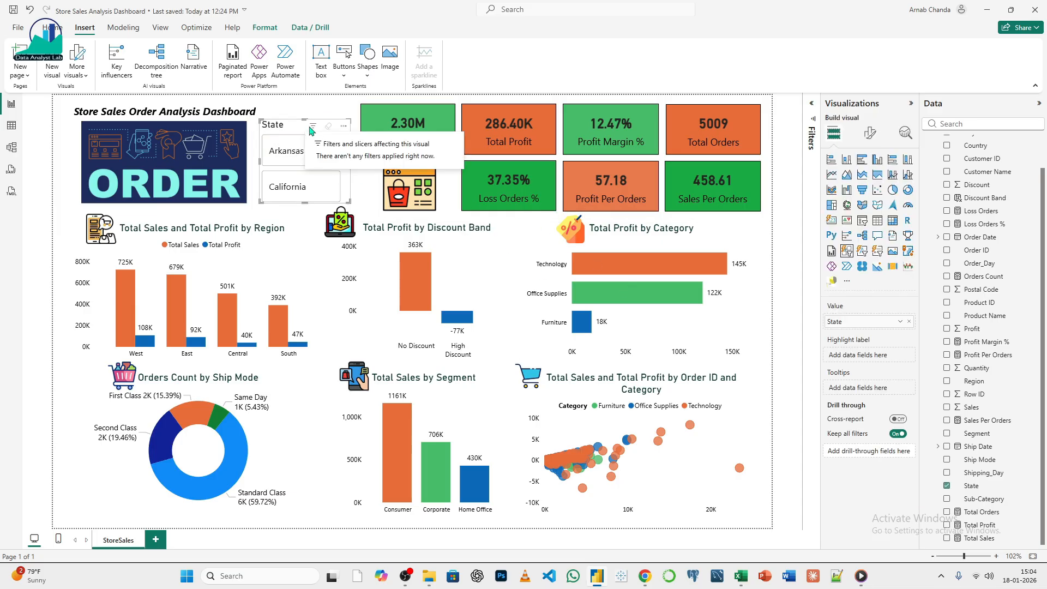
pyautogui.click(868, 135)
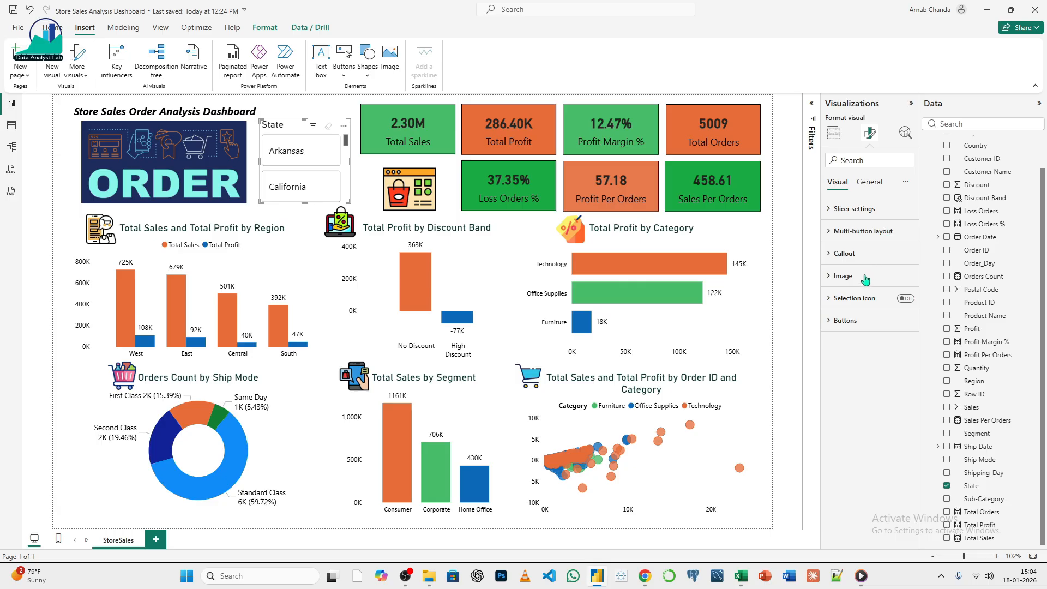
pyautogui.click(851, 322)
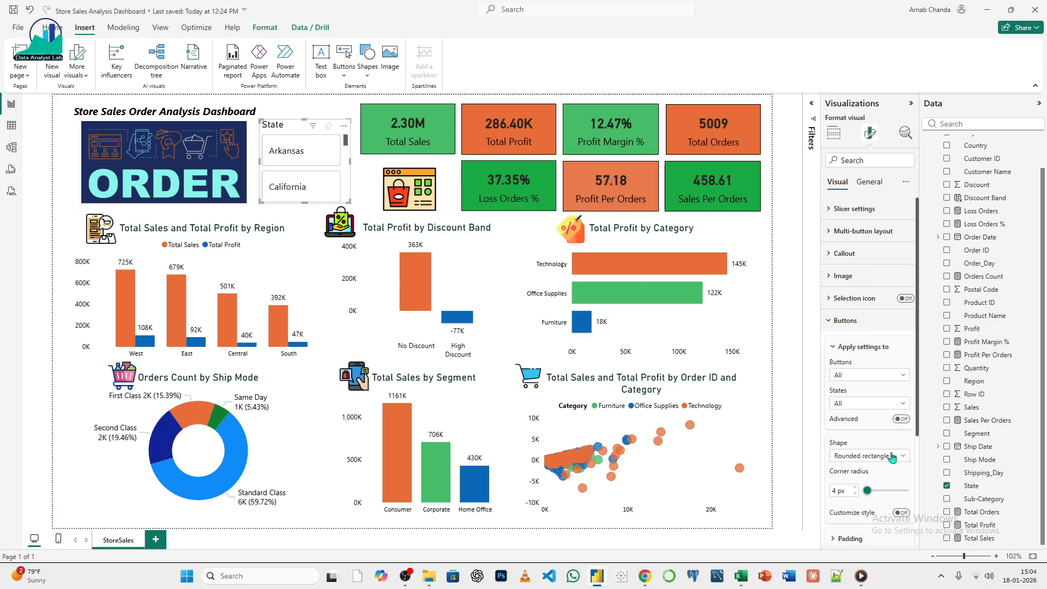
pyautogui.scroll(-3, 886, 476)
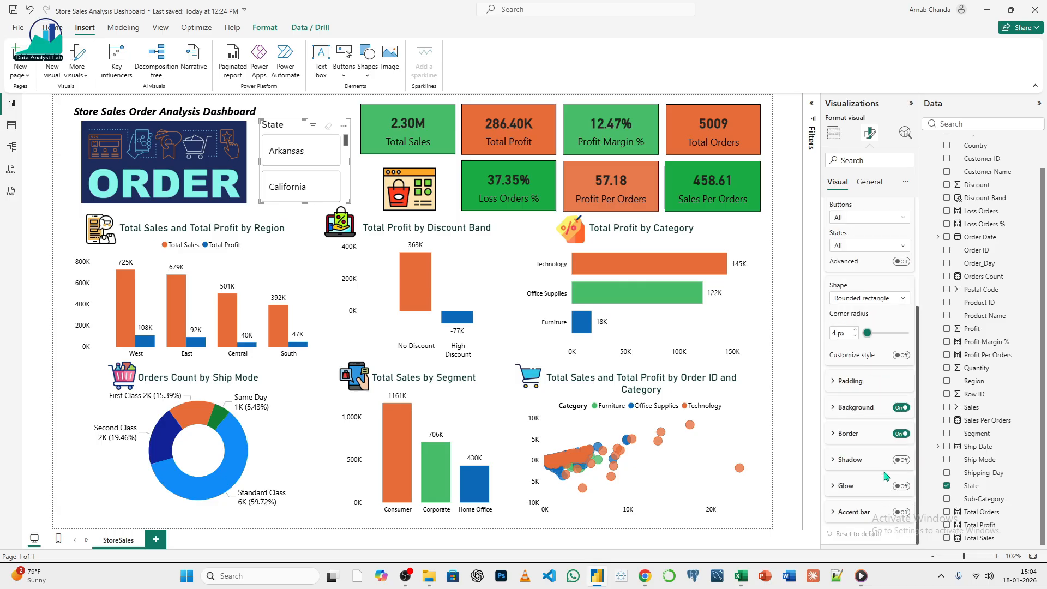
pyautogui.click(855, 330)
pyautogui.click(856, 329)
# - Turn off the background of the State slicer
pyautogui.click(868, 183)
pyautogui.click(857, 254)
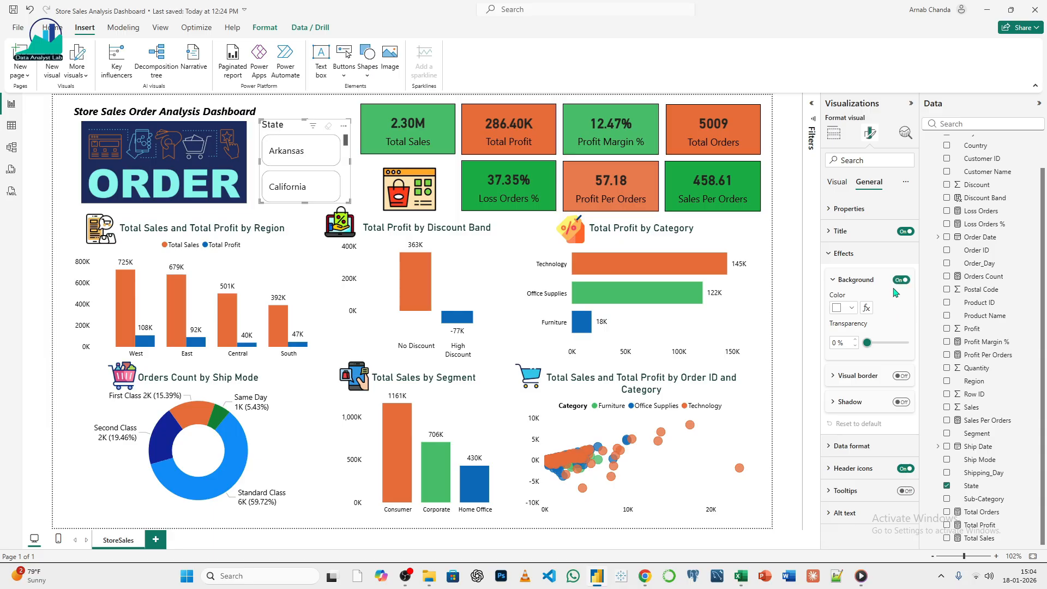
pyautogui.click(899, 282)
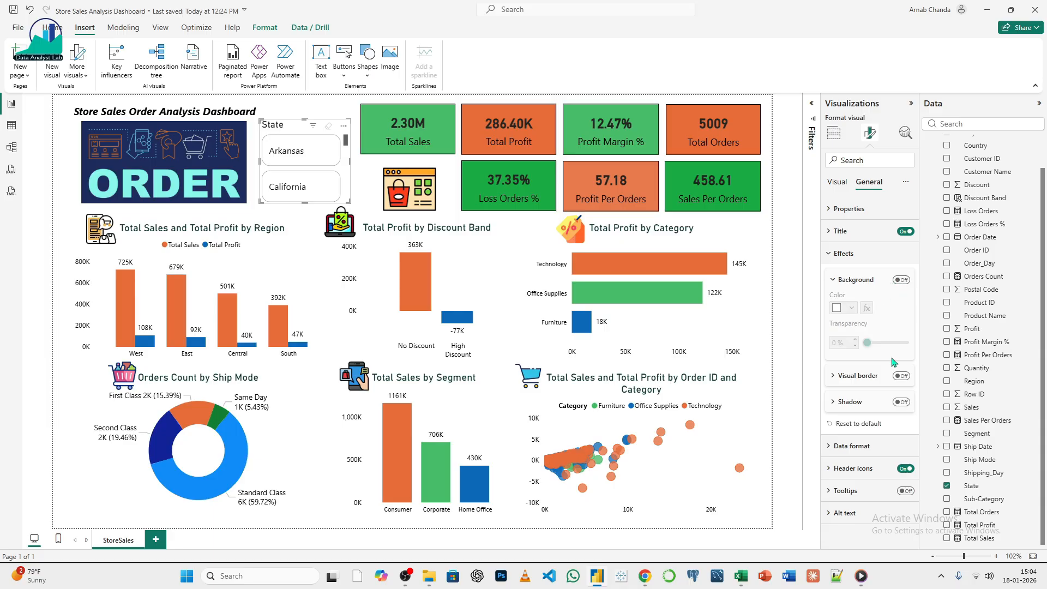
pyautogui.click(305, 106)
# - Change the slicer's title to "State wise Search", centre it and set its font size to 13
pyautogui.click(286, 125)
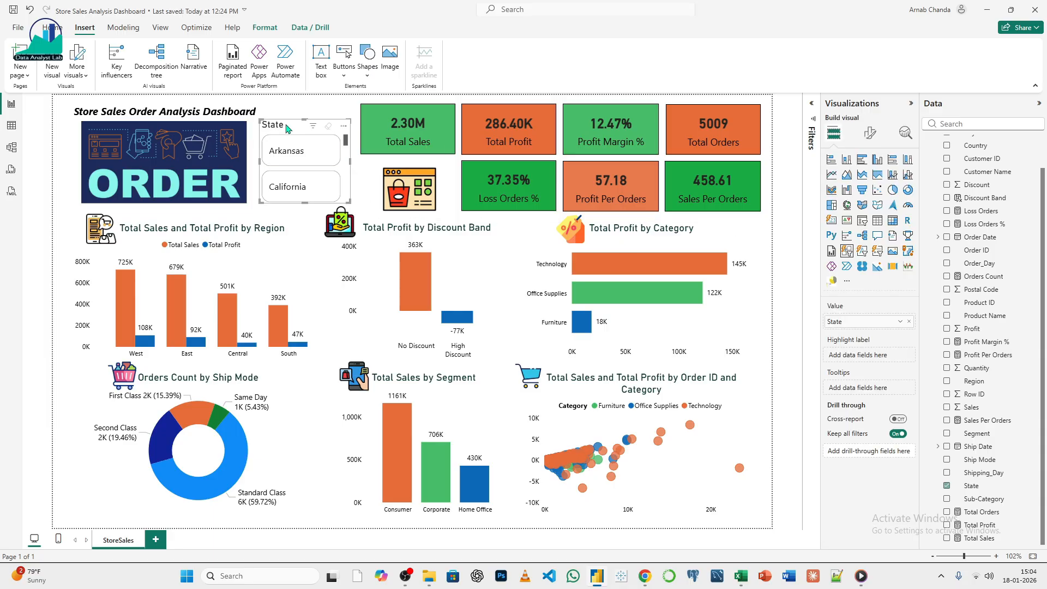
pyautogui.click(870, 133)
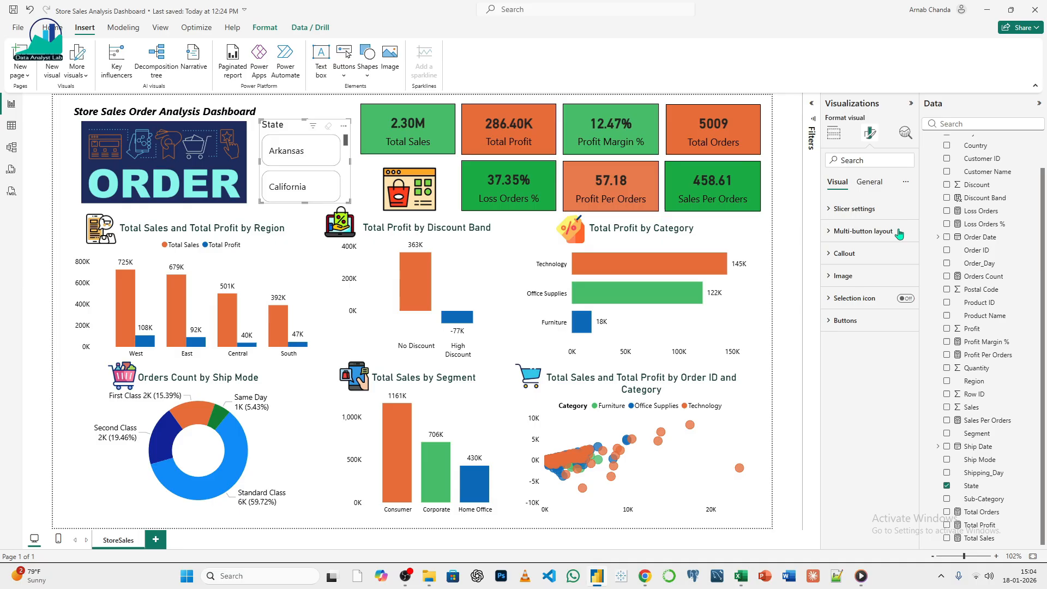
pyautogui.click(869, 182)
pyautogui.click(854, 231)
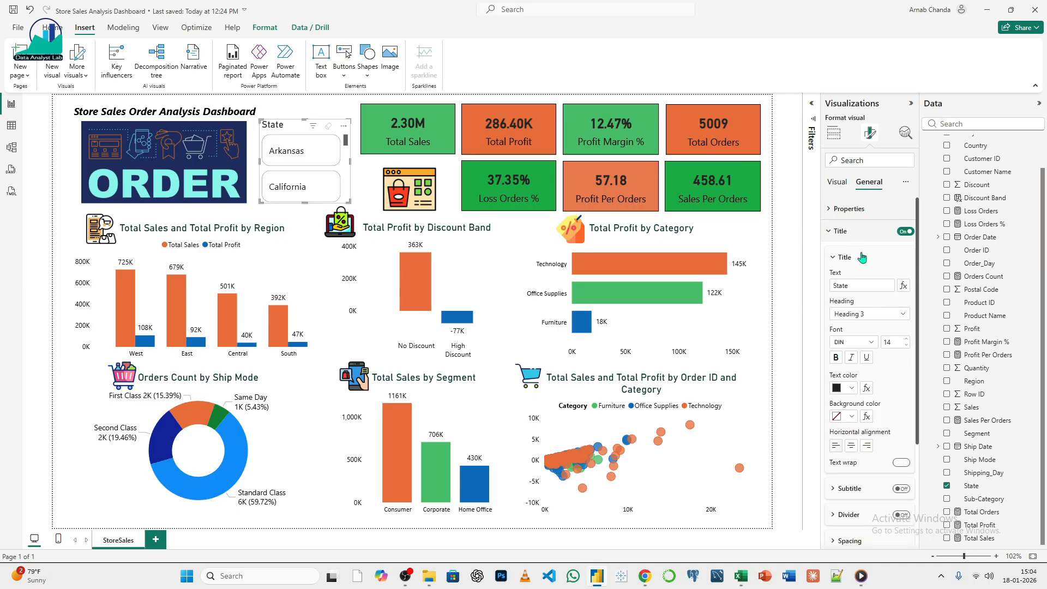
pyautogui.doubleClick(838, 286)
pyautogui.click(854, 287)
pyautogui.click(906, 344)
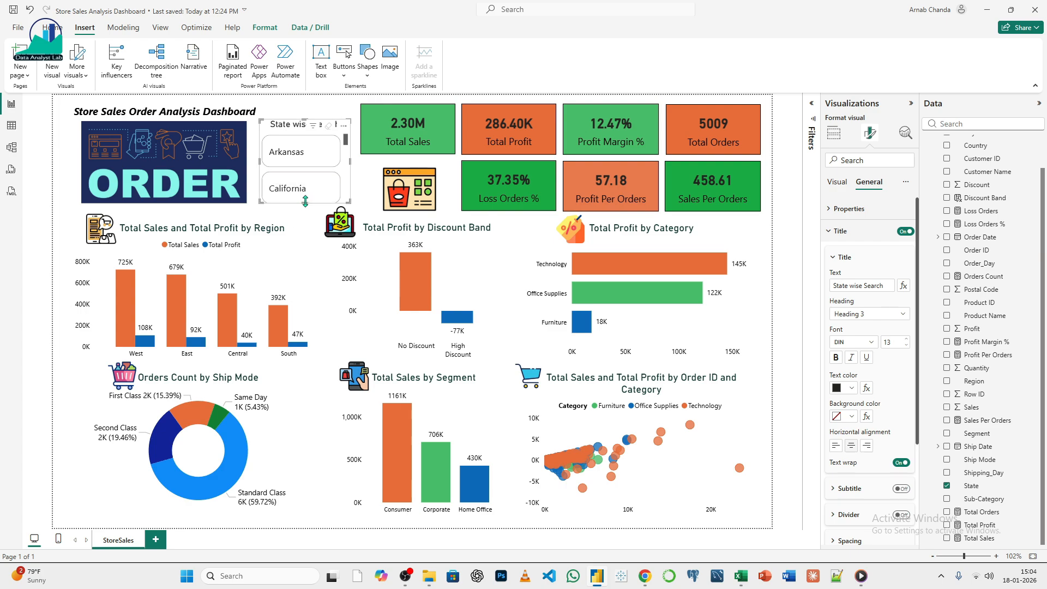
# - Make the State slicer slightly taller and move it up beside the ORDER image, shifting the Discount Band chart's icon slightly towards its title
pyautogui.moveTo(304, 202); pyautogui.dragTo(313, 211)
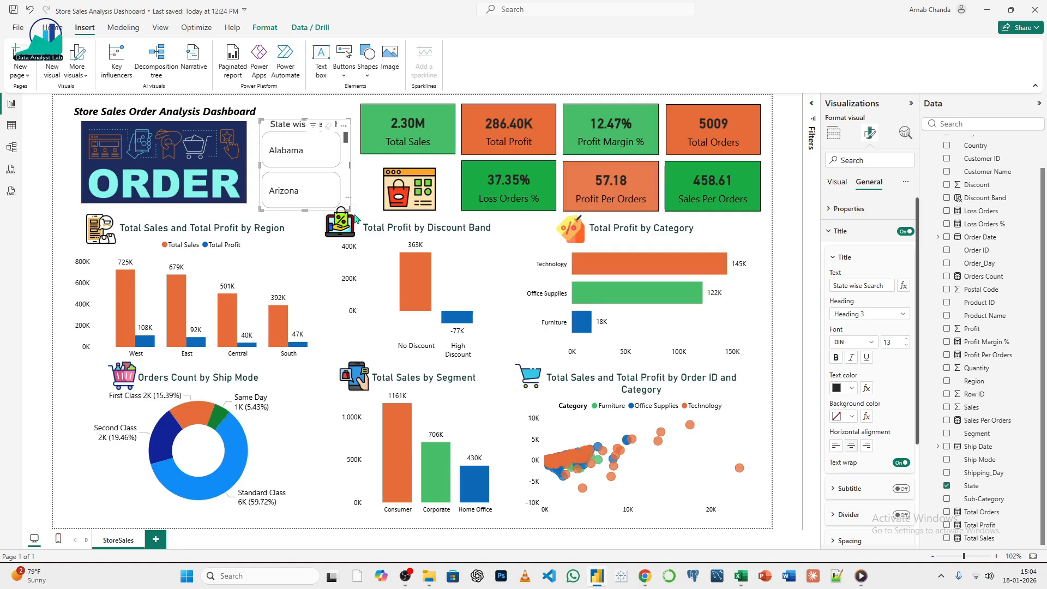
pyautogui.click(341, 225)
pyautogui.click(371, 190)
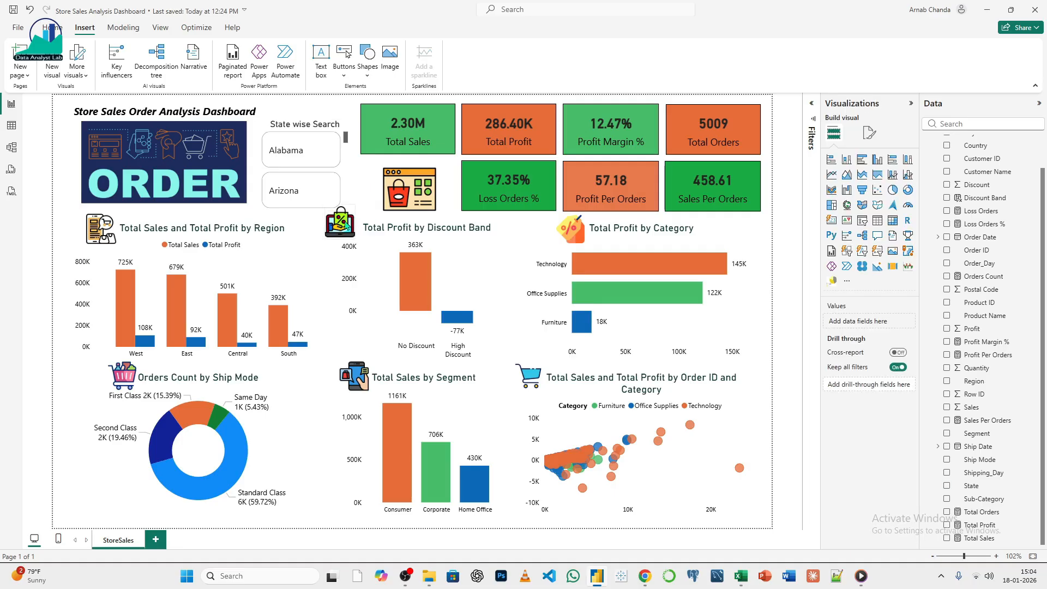
pyautogui.moveTo(336, 231); pyautogui.dragTo(341, 231)
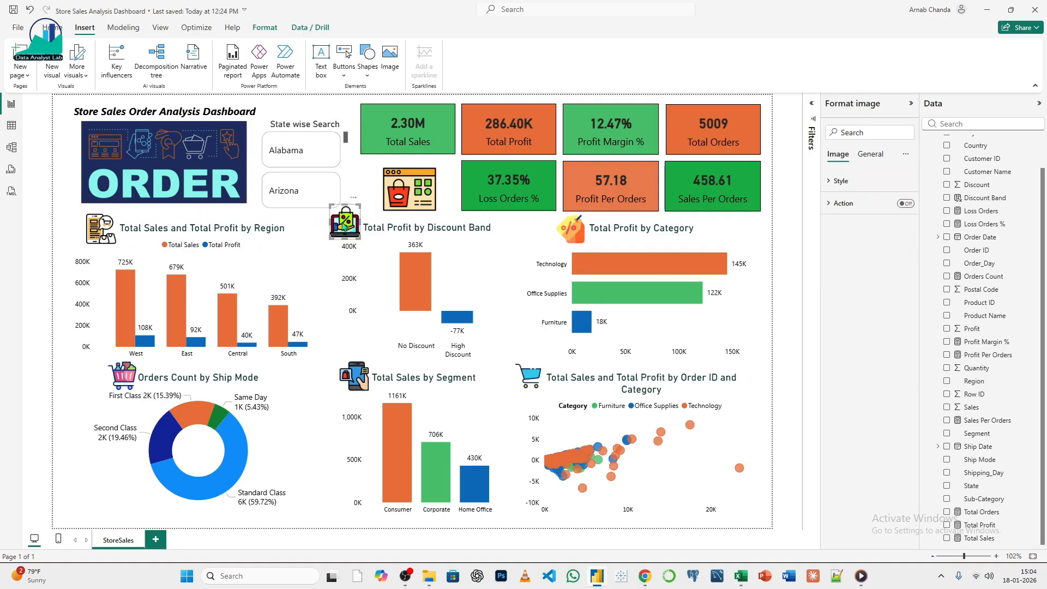
pyautogui.click(293, 124)
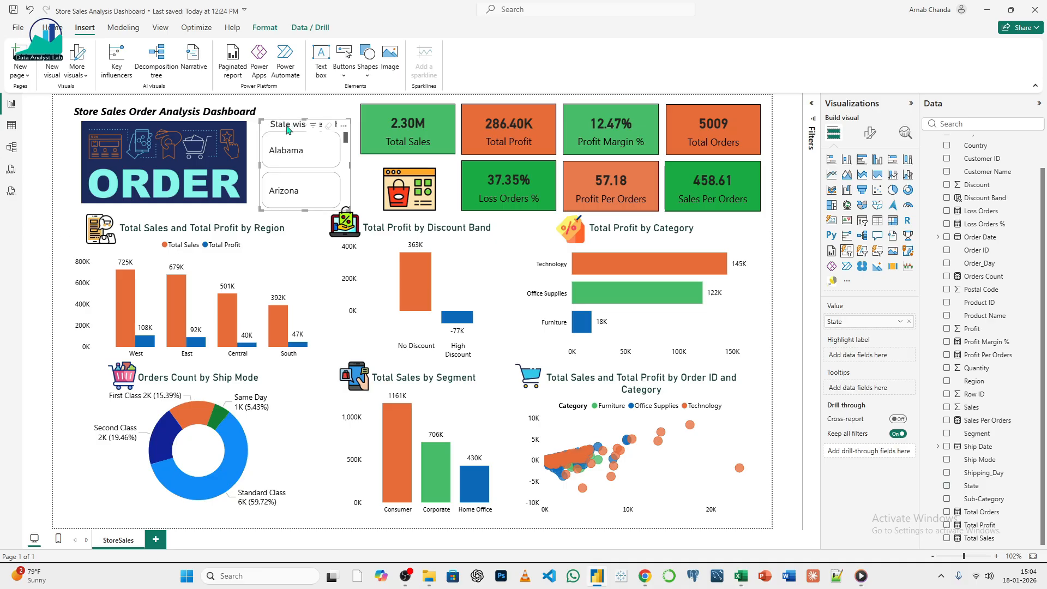
pyautogui.moveTo(289, 130); pyautogui.dragTo(293, 114)
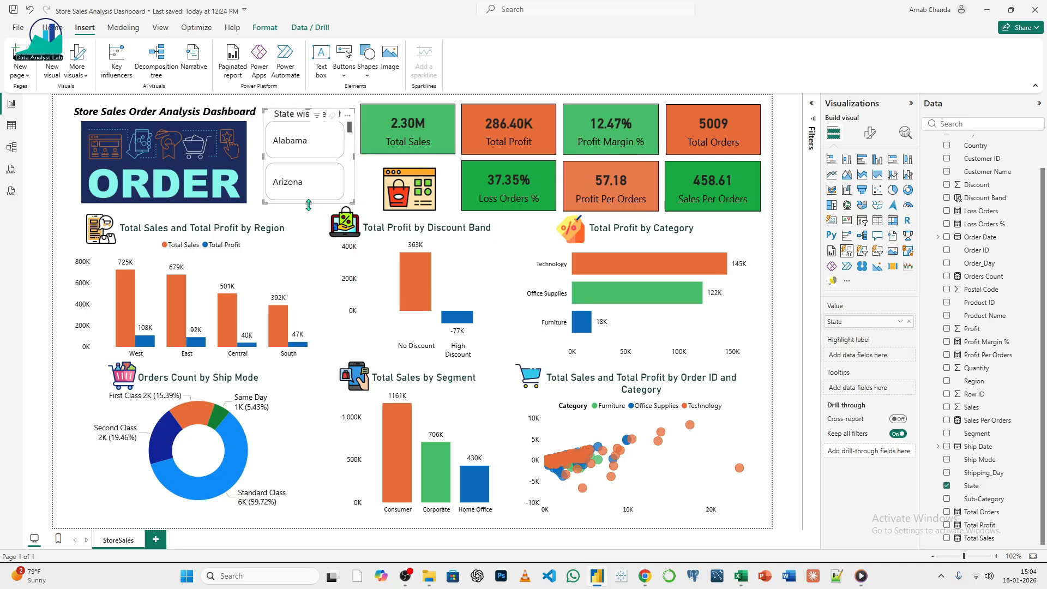
# - Nudge the icon beside the Total Profit by Discount Band title slightly away from the title and deselect it
pyautogui.click(310, 228)
pyautogui.click(291, 217)
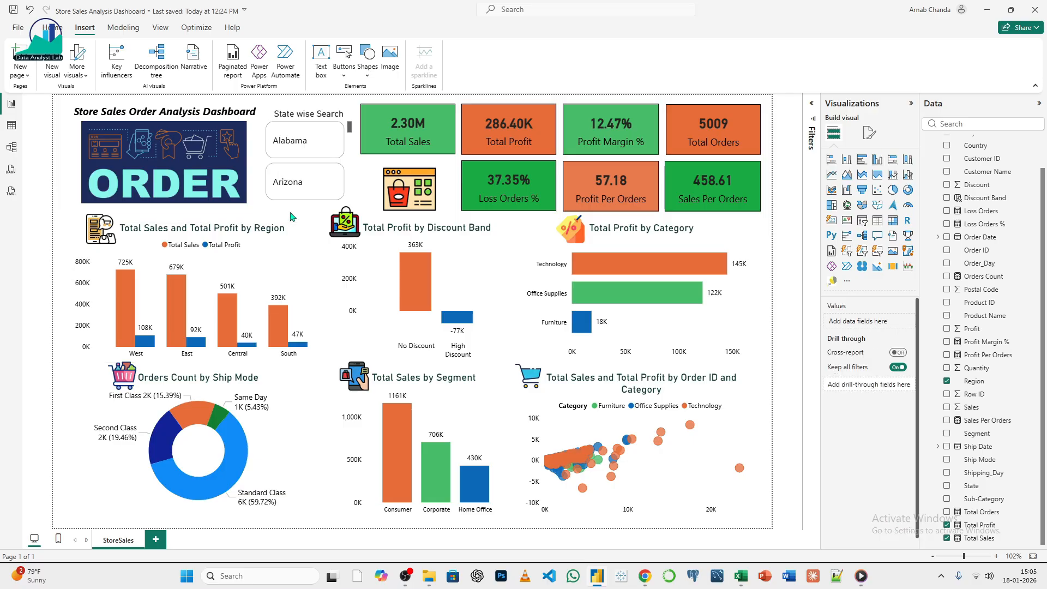
pyautogui.click(364, 228)
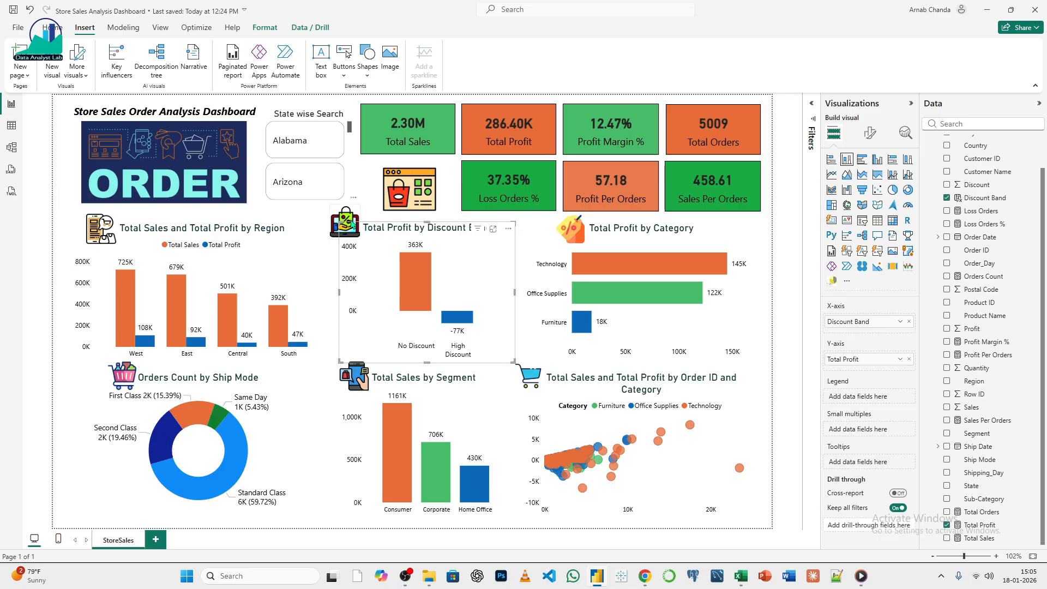
pyautogui.click(352, 225)
pyautogui.moveTo(353, 225); pyautogui.dragTo(351, 224)
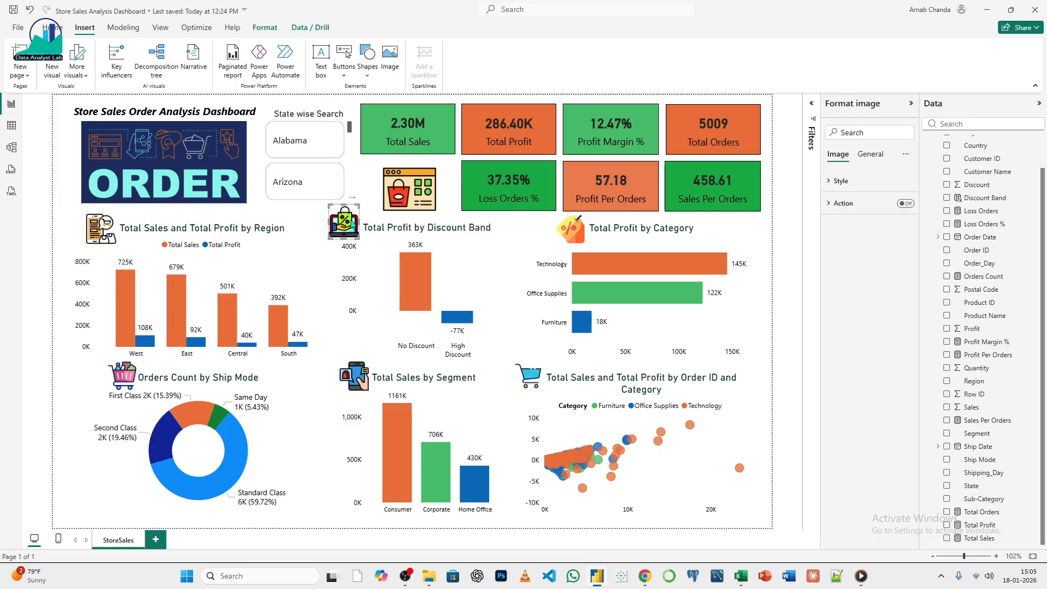
pyautogui.click(257, 159)
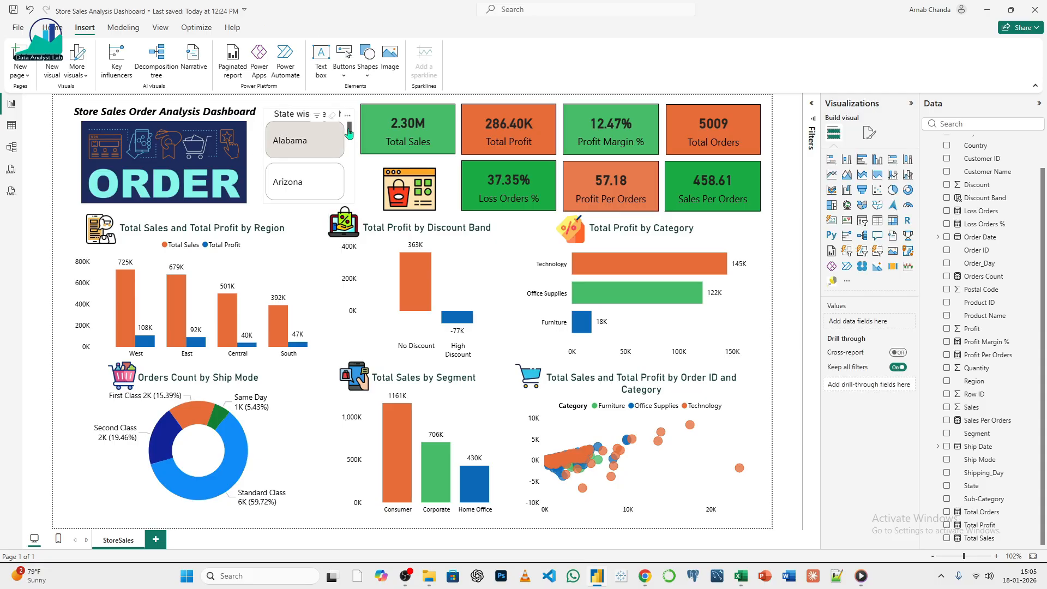
# - Set the vertical gap between the State slicer's buttons to 10 px
pyautogui.moveTo(351, 132)
pyautogui.mouseDown()
pyautogui.moveTo(347, 193)
pyautogui.moveTo(349, 124)
pyautogui.mouseUp()
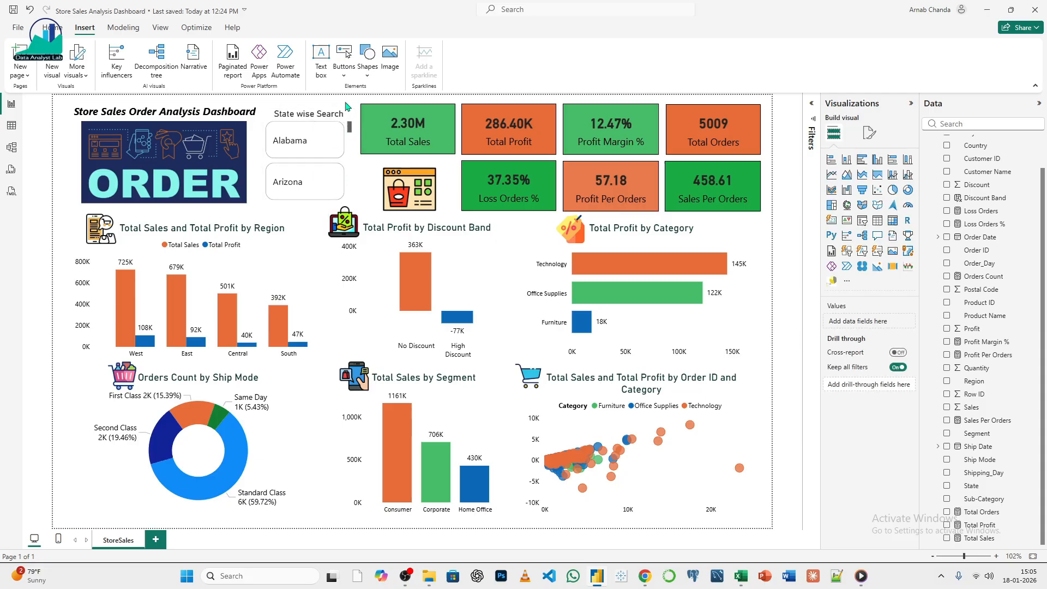
pyautogui.click(352, 157)
pyautogui.click(869, 132)
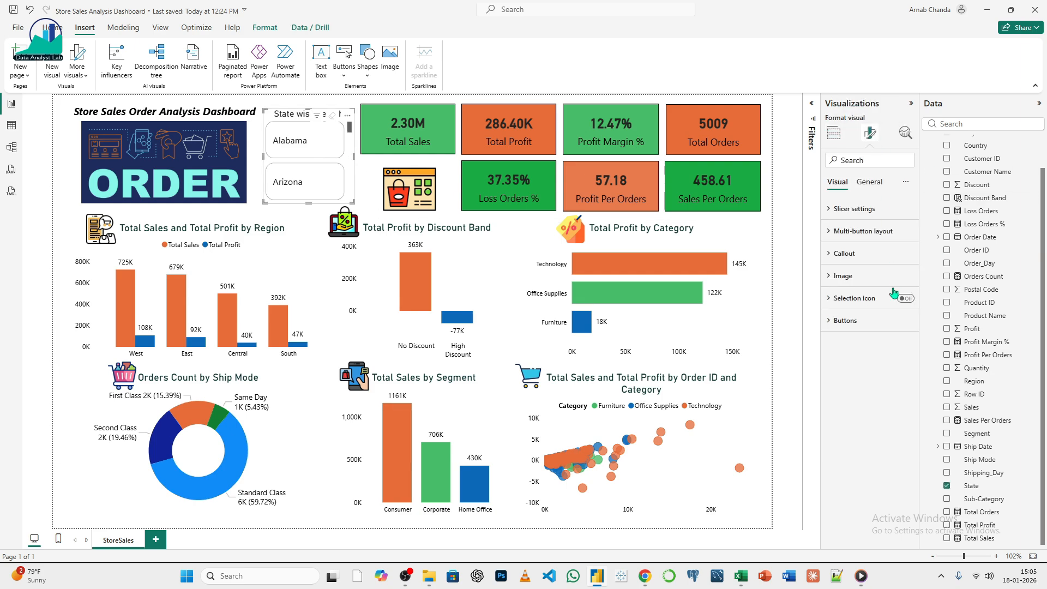
pyautogui.click(863, 231)
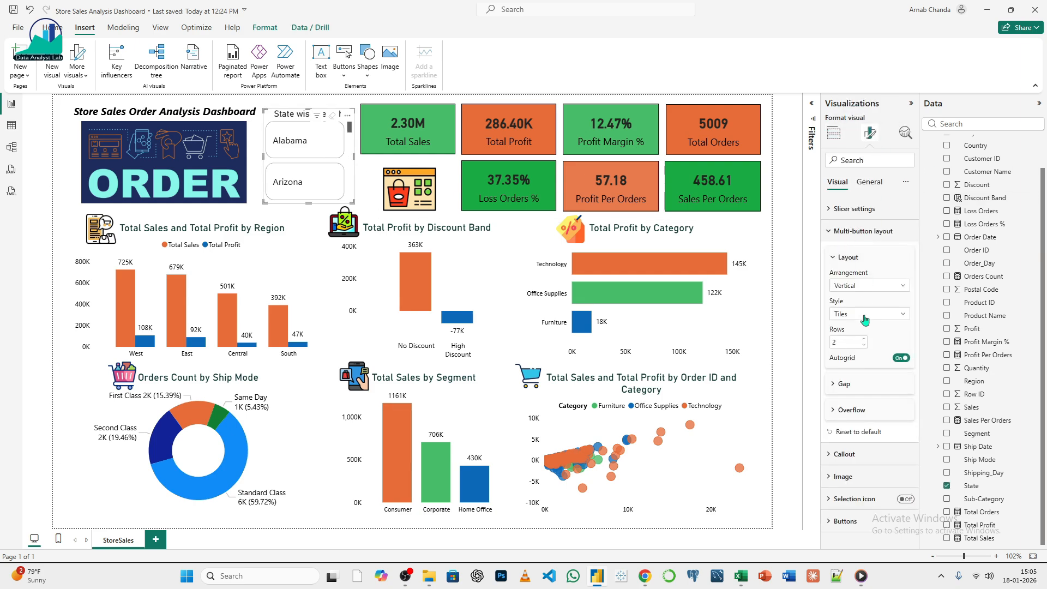
pyautogui.click(867, 392)
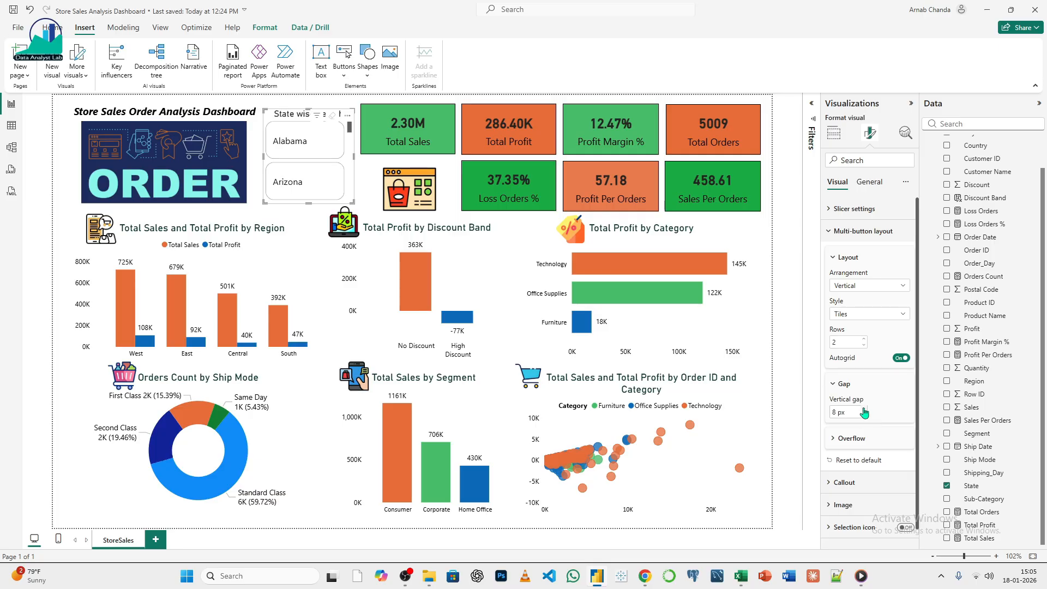
# - Set the State slicer's callout value font size to 12 and centre the values horizontally
pyautogui.click(872, 482)
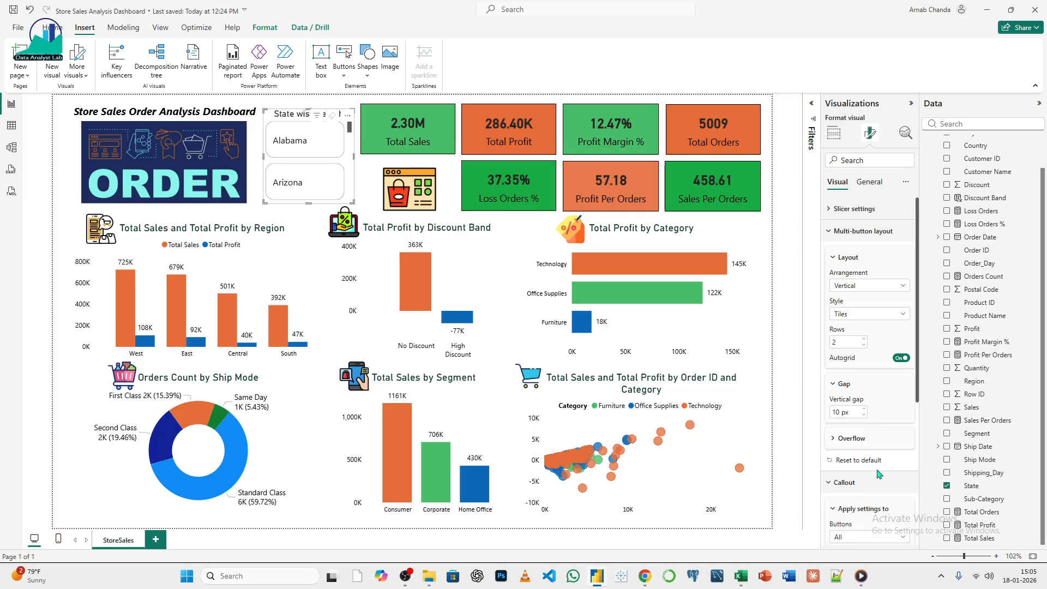
pyautogui.click(869, 326)
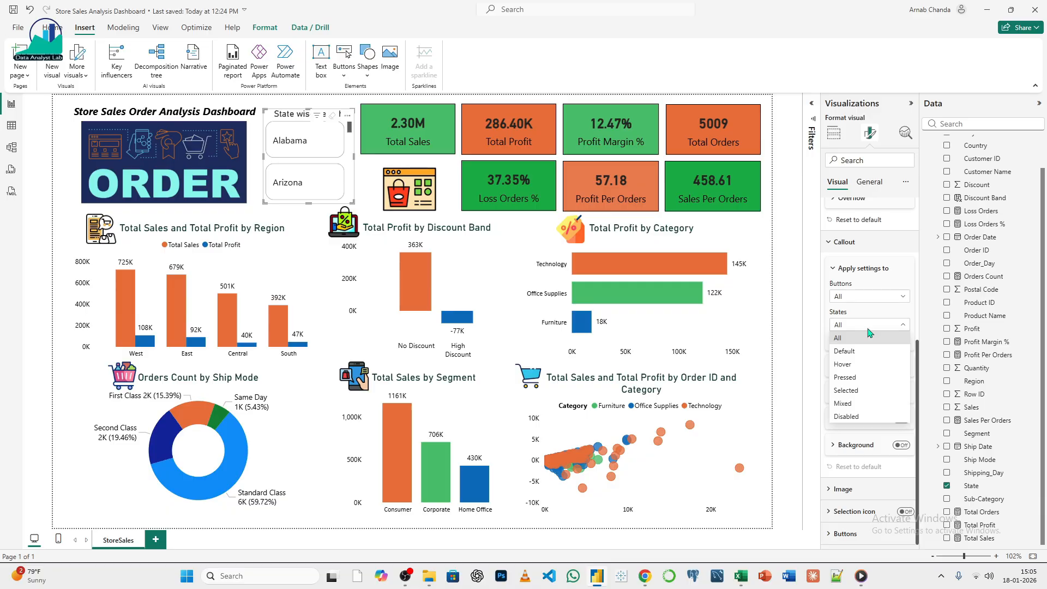
pyautogui.click(893, 272)
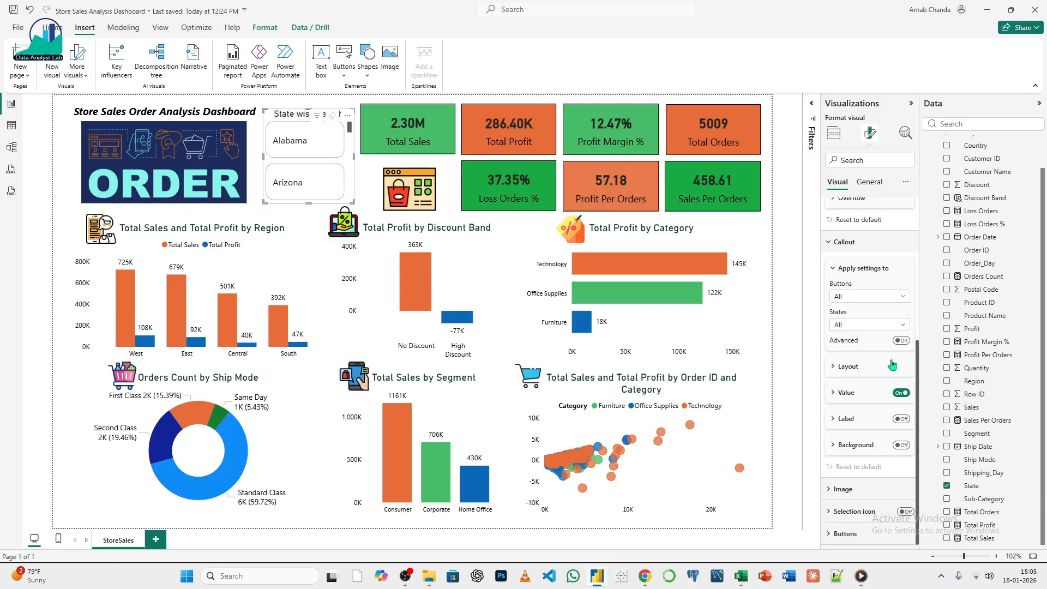
pyautogui.click(856, 394)
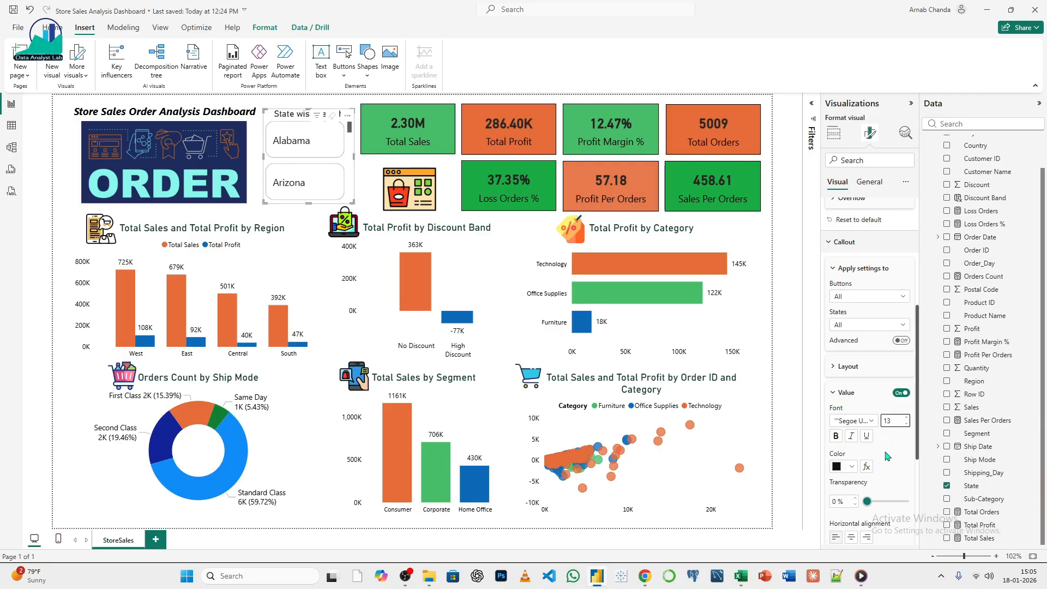
pyautogui.scroll(-3, 900, 425)
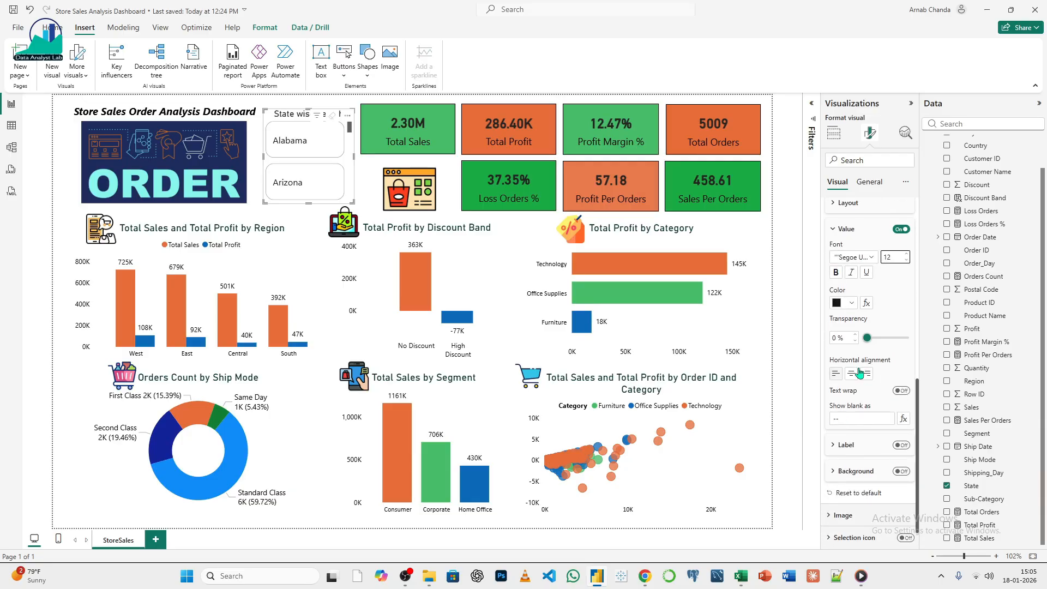
pyautogui.click(853, 374)
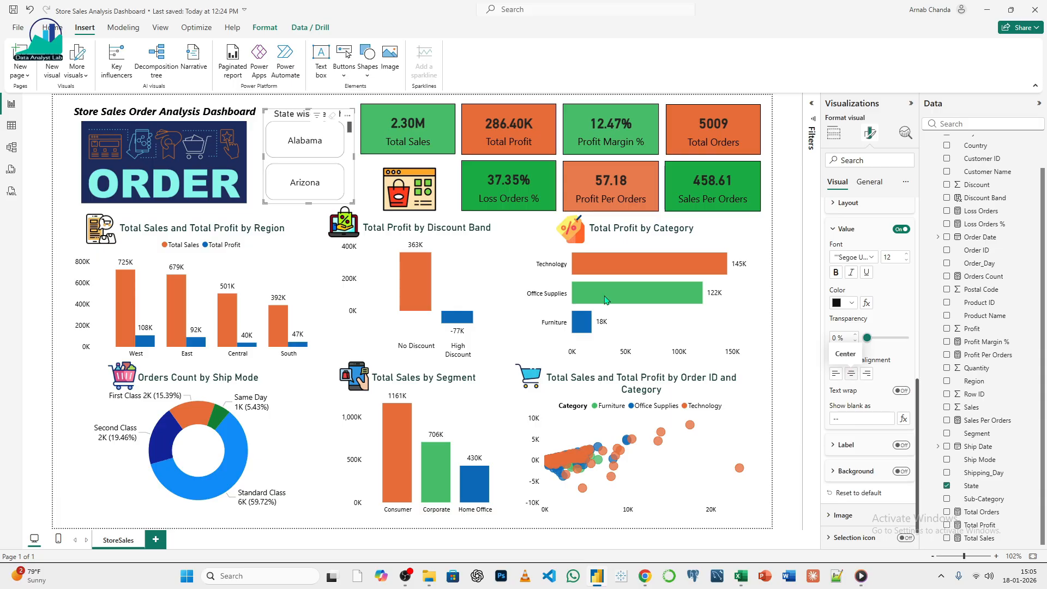
# - Make the State slicer slightly shorter from its lower edge, move it down a little beside the ORDER image and deselect it
pyautogui.click(312, 201)
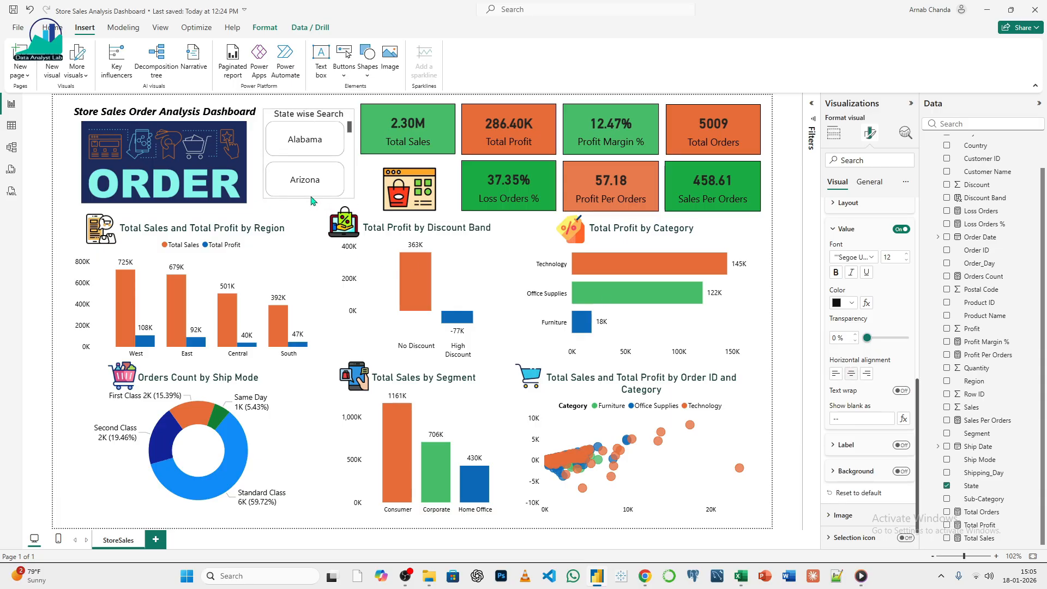
pyautogui.moveTo(312, 201); pyautogui.dragTo(314, 196)
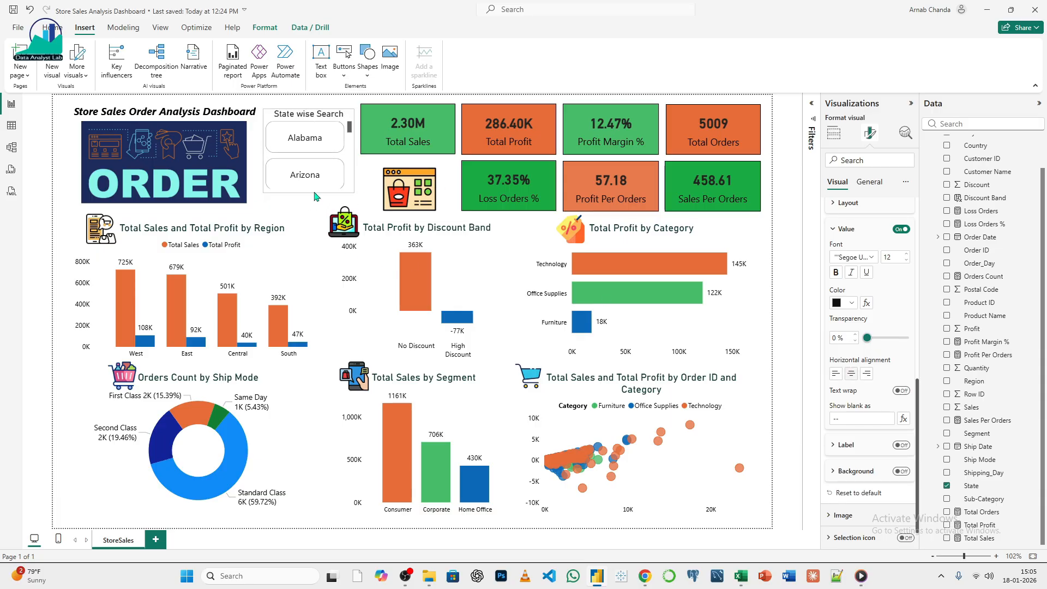
pyautogui.moveTo(310, 118); pyautogui.dragTo(311, 126)
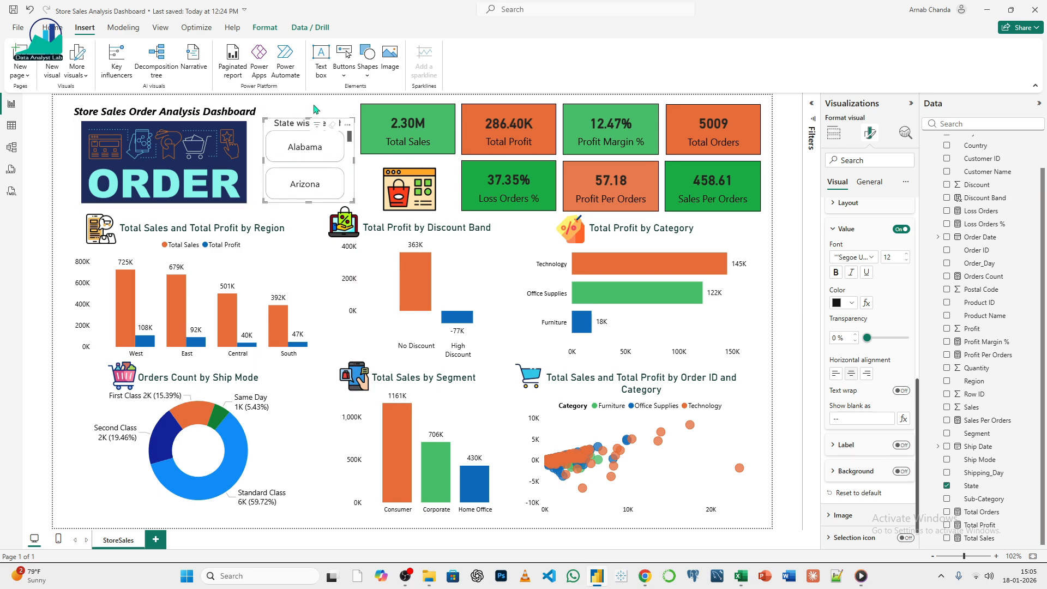
pyautogui.click(315, 108)
pyautogui.scroll(-1, 352, 182)
# - Try orange, green and light blue background fills on the State slicer's buttons, settling on the dark blue theme color
pyautogui.click(352, 183)
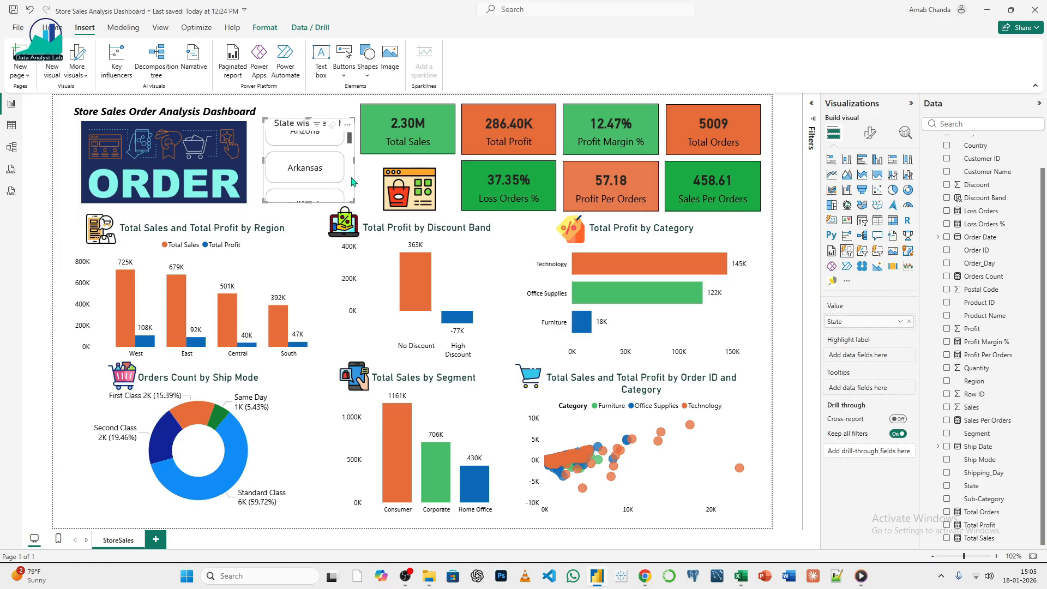
pyautogui.scroll(1, 351, 145)
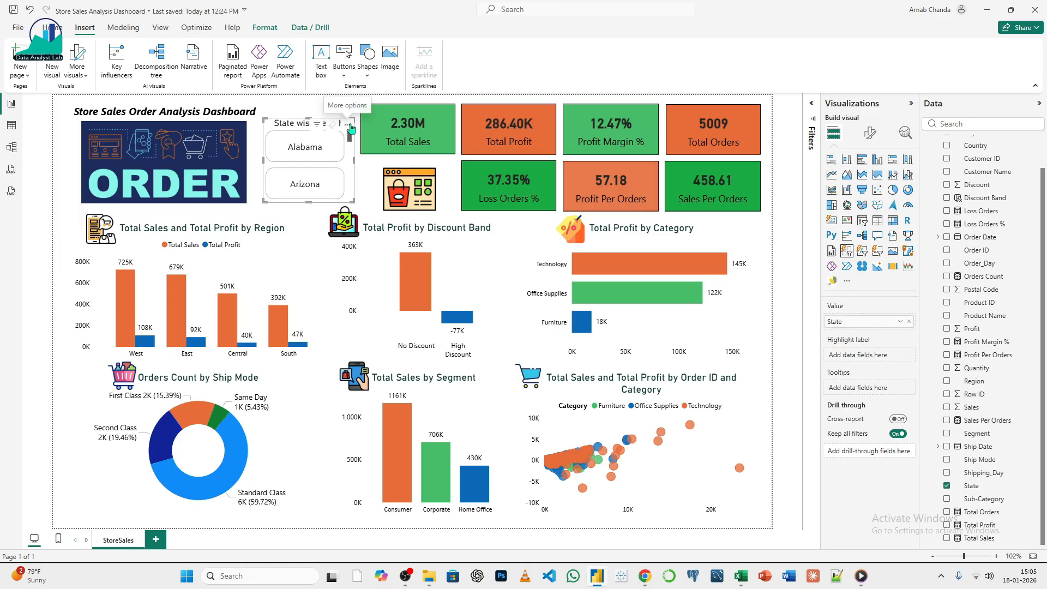
pyautogui.click(873, 133)
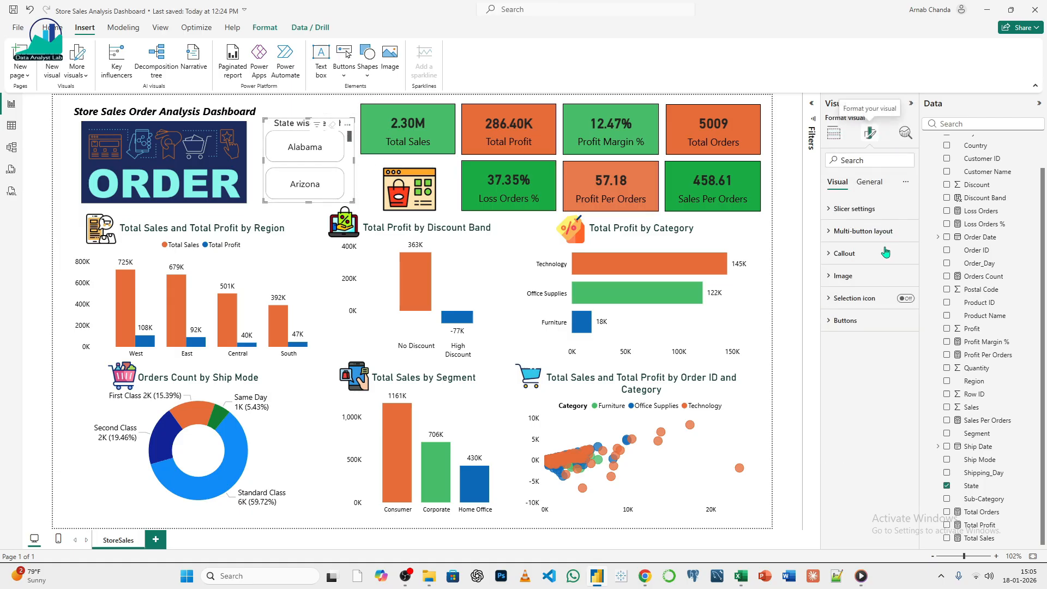
pyautogui.click(847, 321)
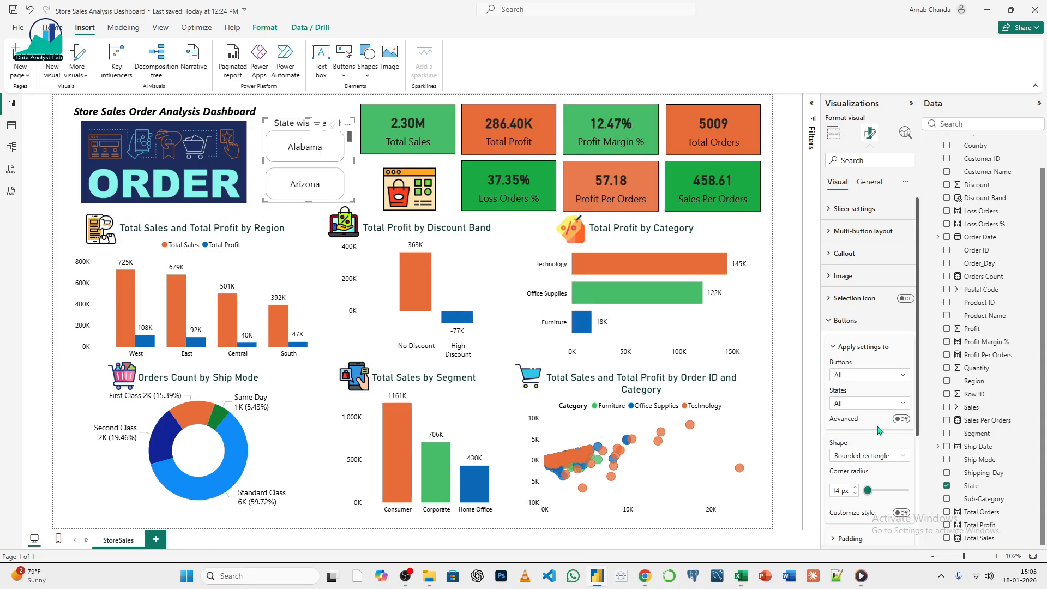
pyautogui.scroll(-3, 881, 433)
pyautogui.click(856, 407)
pyautogui.click(850, 435)
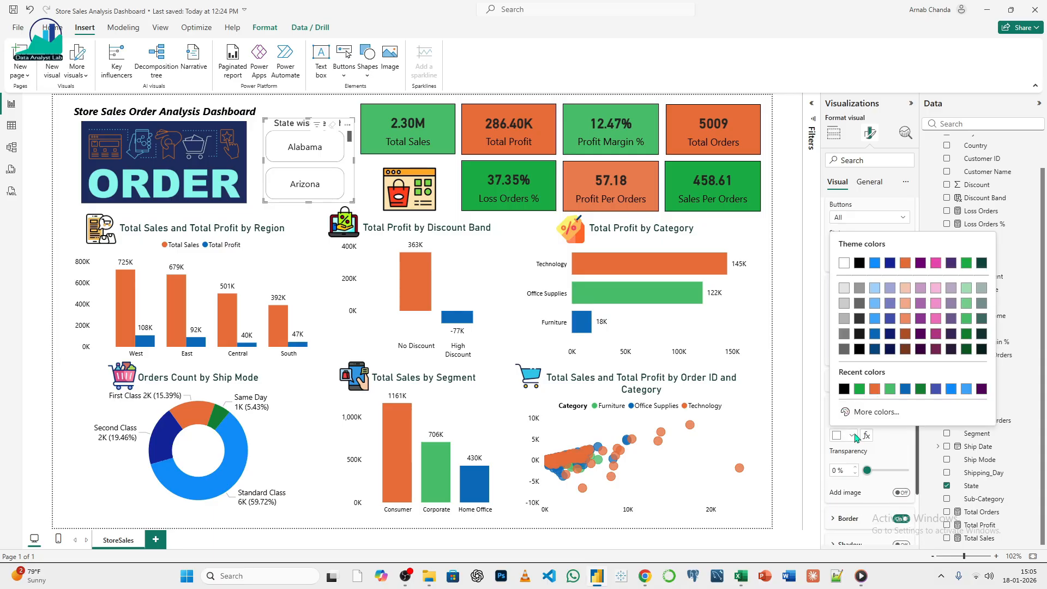
pyautogui.click(904, 264)
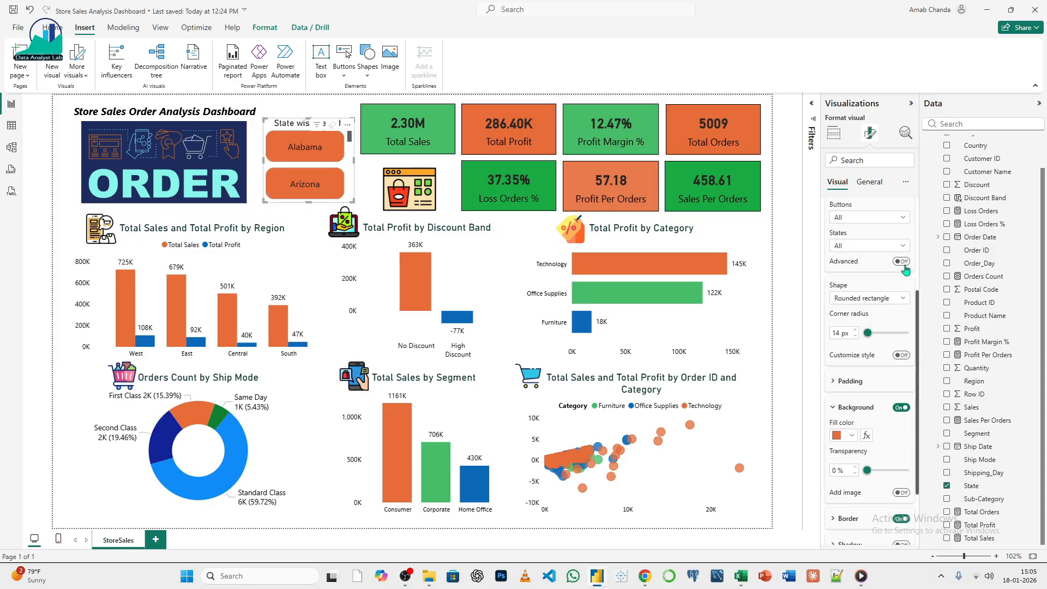
pyautogui.click(851, 435)
pyautogui.click(967, 322)
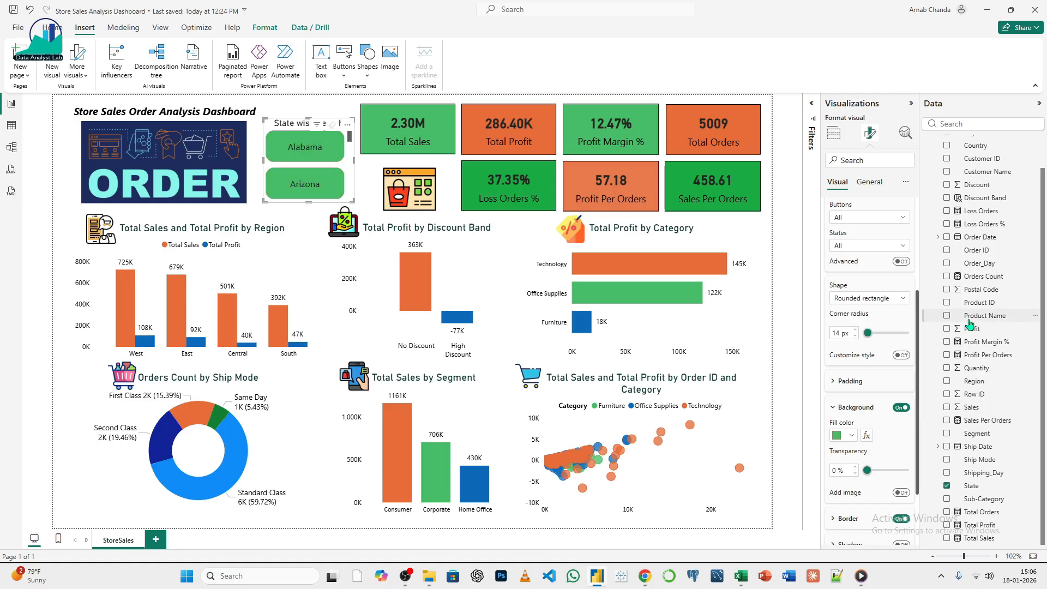
pyautogui.click(851, 435)
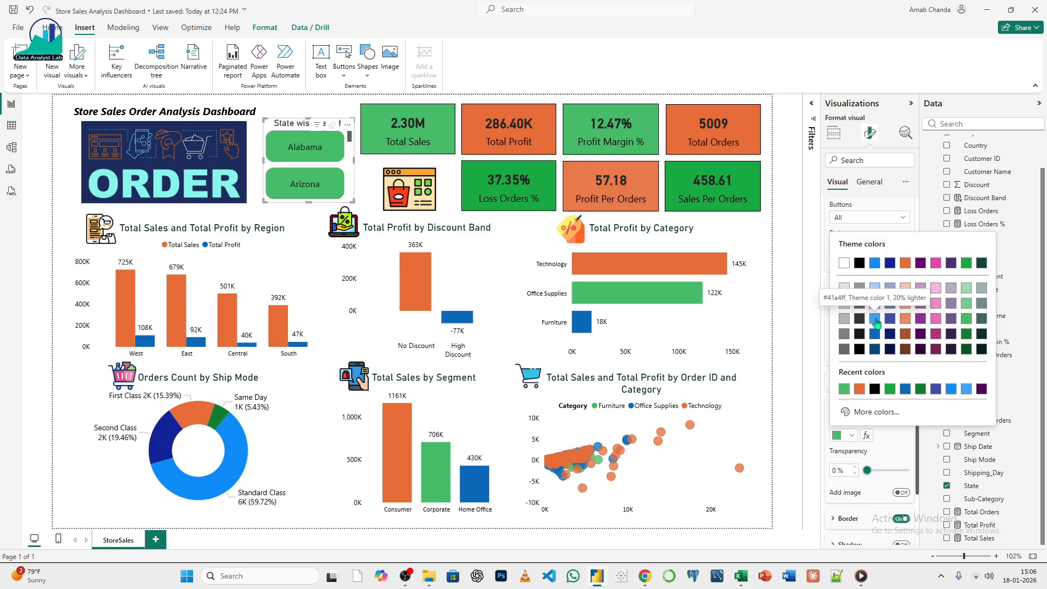
pyautogui.click(875, 322)
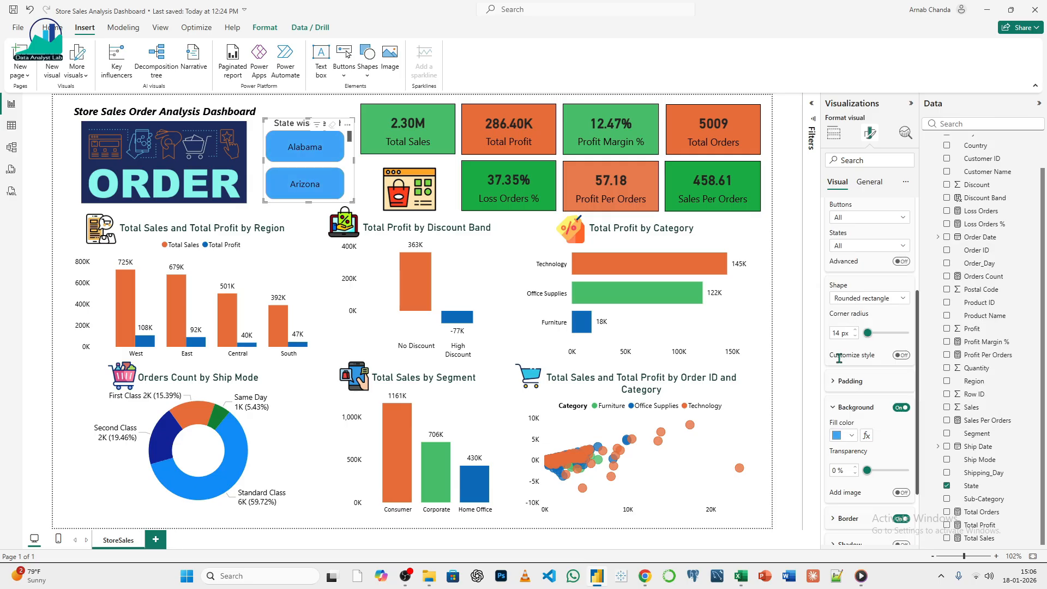
pyautogui.click(852, 435)
pyautogui.click(875, 343)
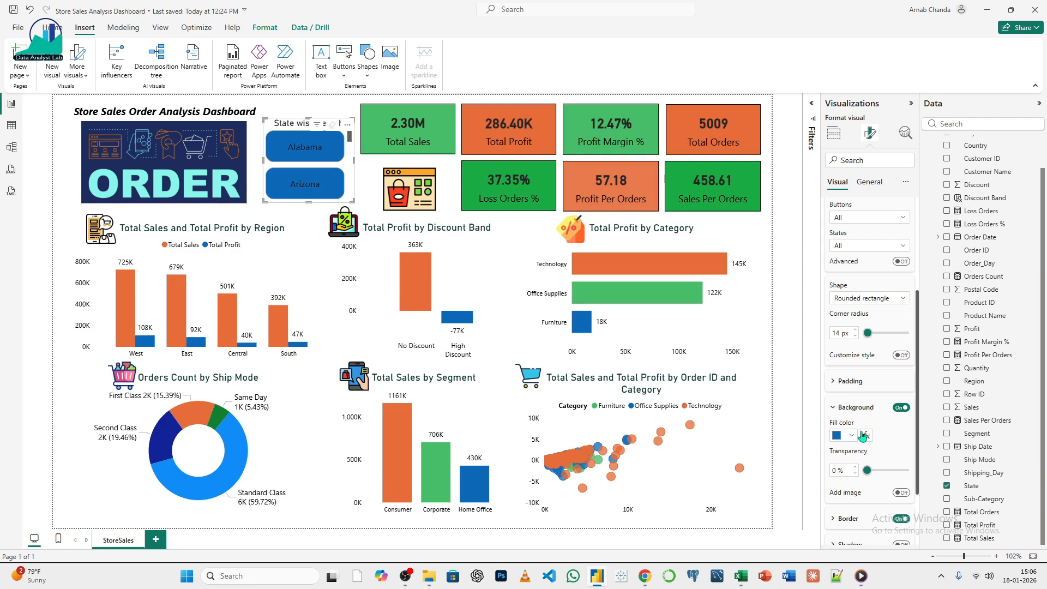
# - Change the State slicer's callout value text to white with font size 13
pyautogui.scroll(3, 862, 324)
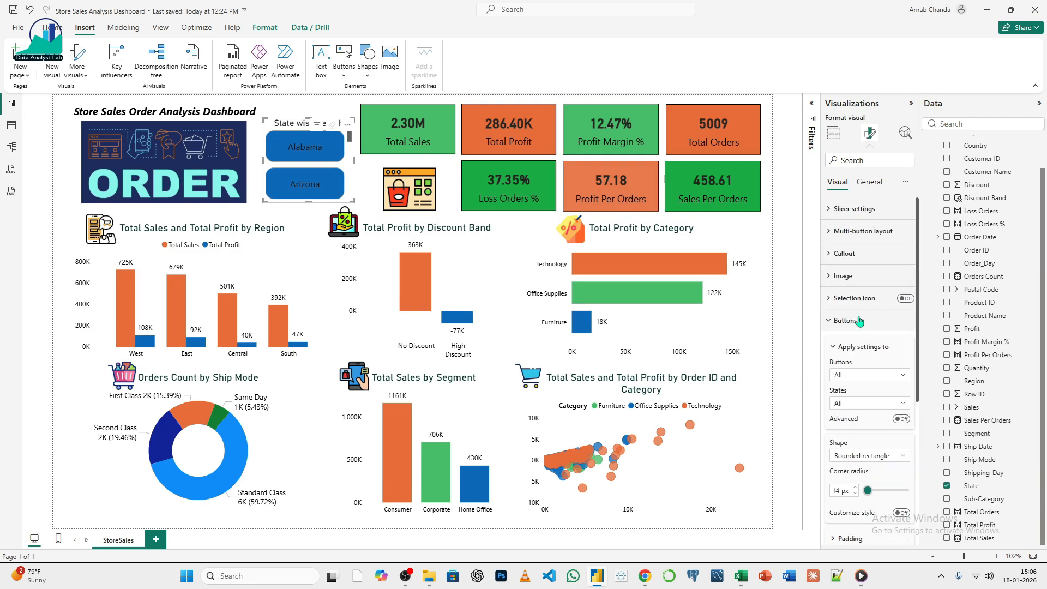
pyautogui.click(844, 254)
pyautogui.click(853, 406)
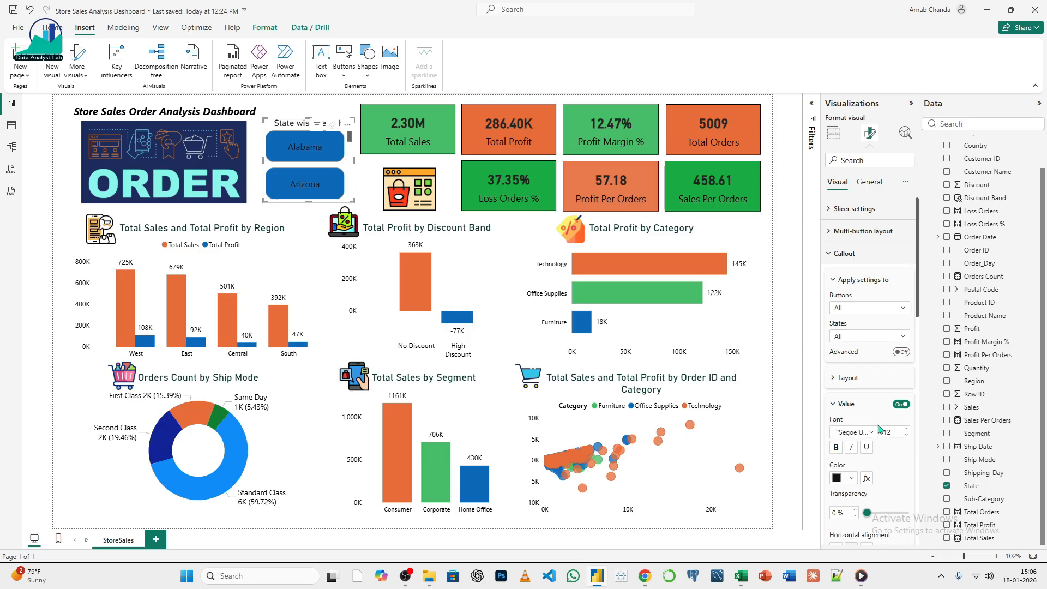
pyautogui.click(850, 478)
pyautogui.click(843, 307)
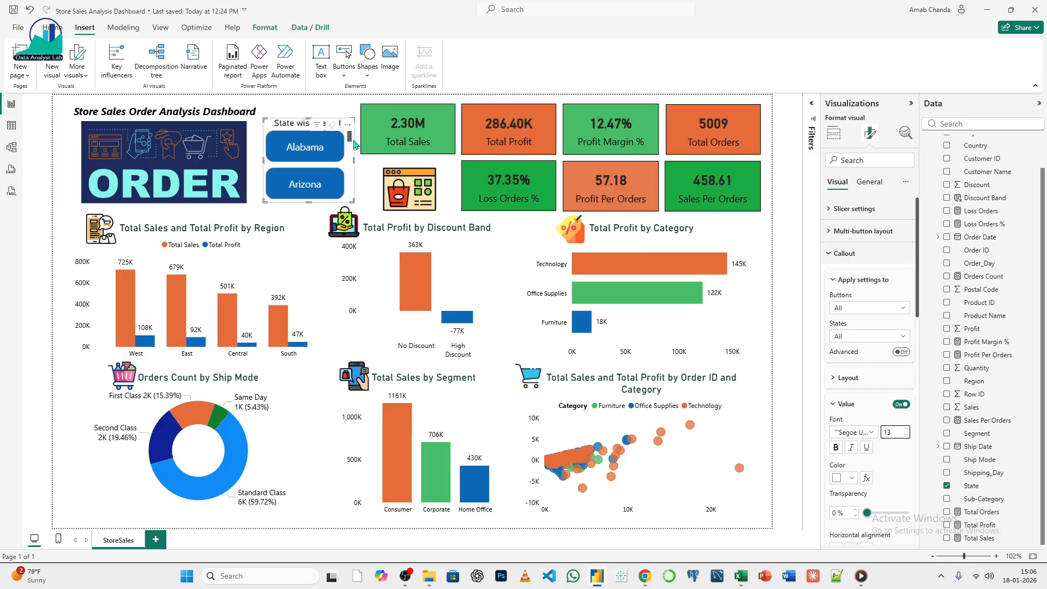
# - Give the State slicer's buttons a black border 2 px wide and deselect the slicer
pyautogui.scroll(-5, 836, 467)
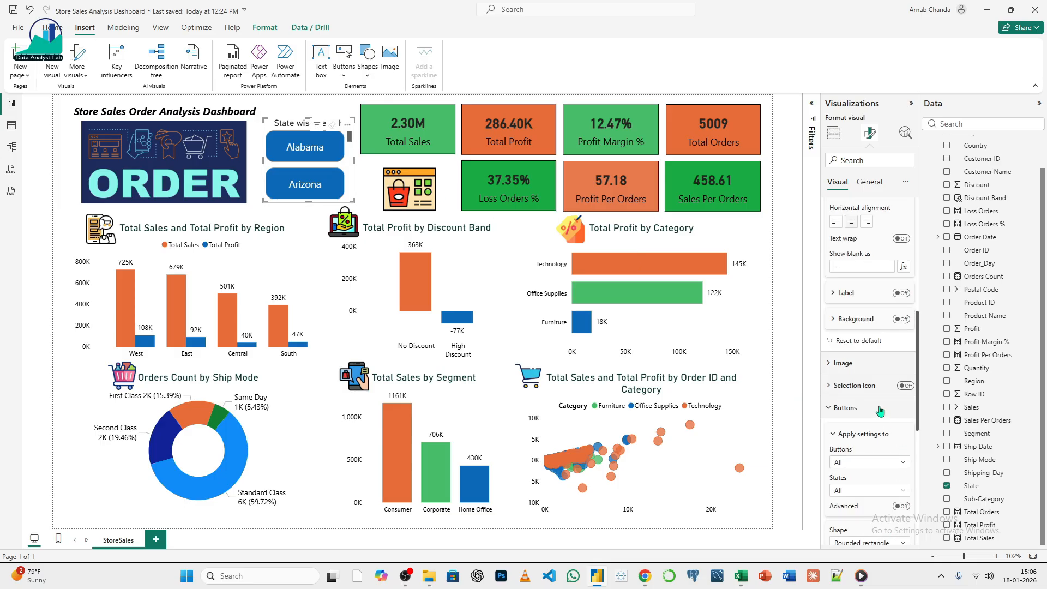
pyautogui.scroll(-2, 883, 423)
pyautogui.scroll(-5, 889, 431)
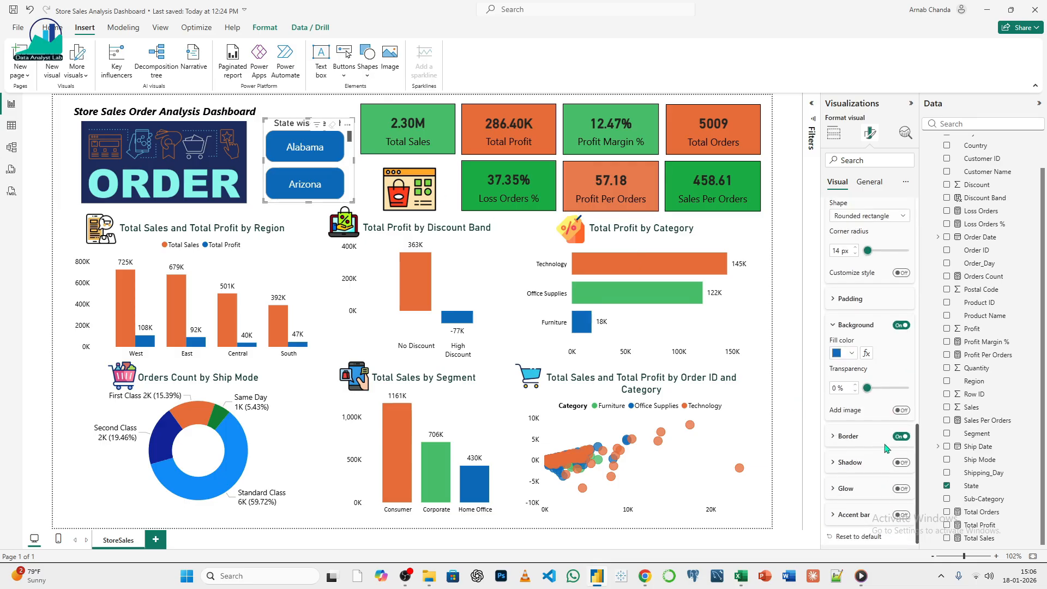
pyautogui.click(851, 464)
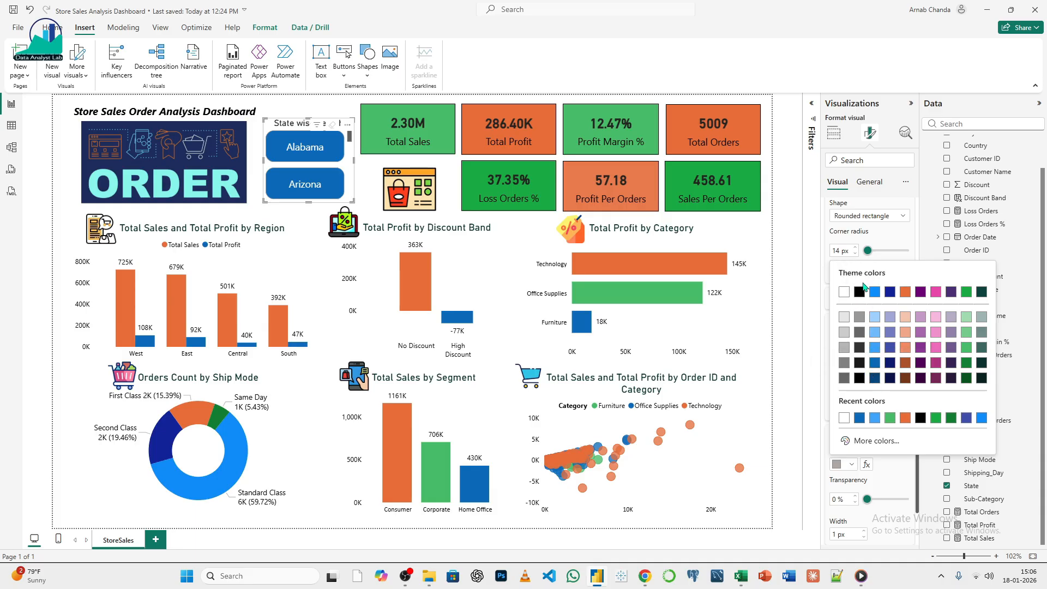
pyautogui.click(860, 295)
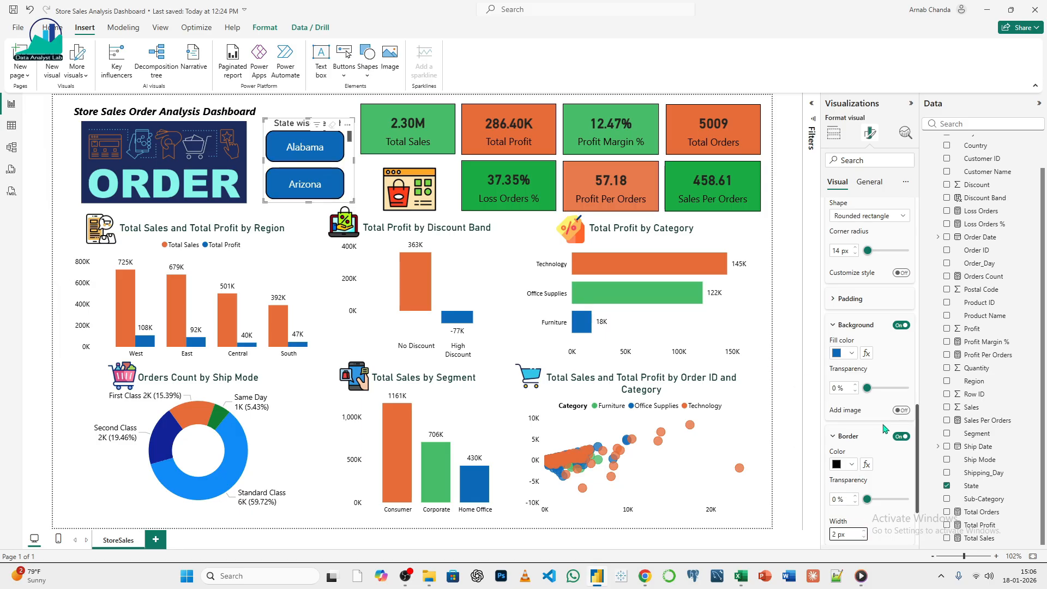
pyautogui.click(301, 101)
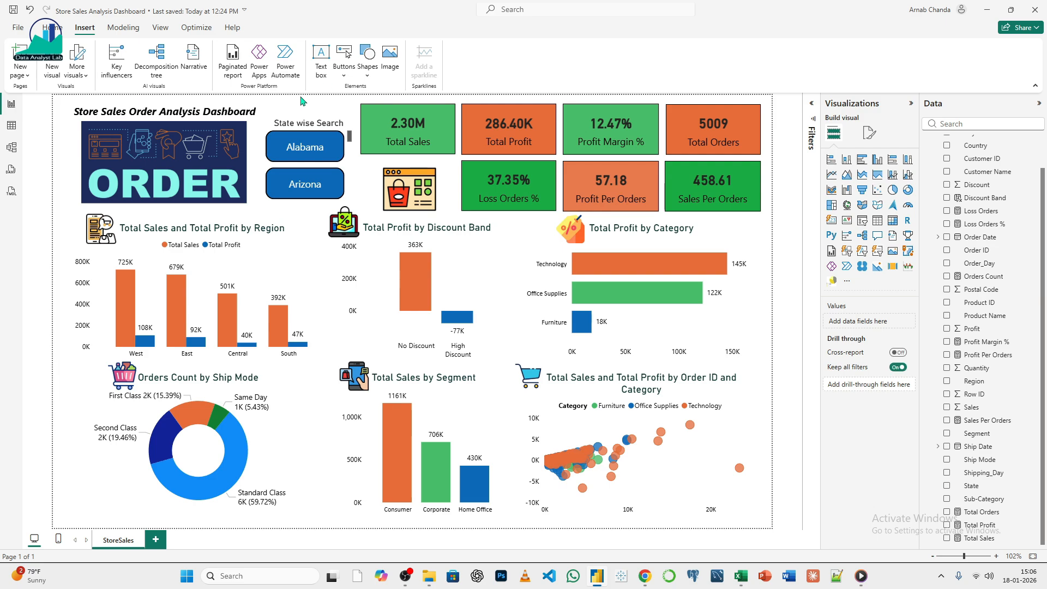
# - Test the State slicer by filtering the dashboard by Illinois, Indiana, Maryland and Oklahoma in turn
pyautogui.scroll(-5, 316, 161)
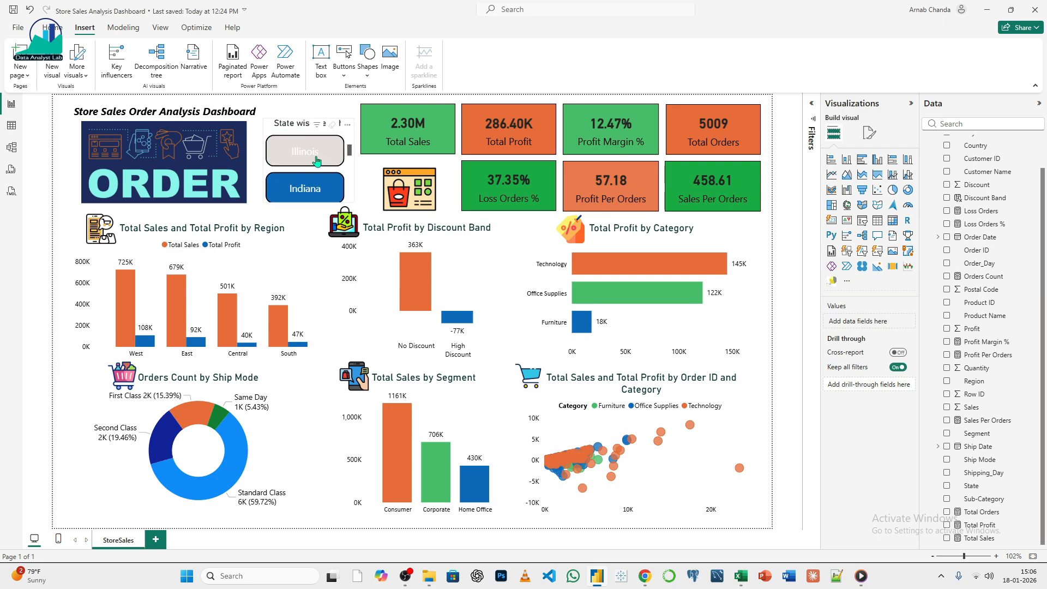
pyautogui.click(317, 161)
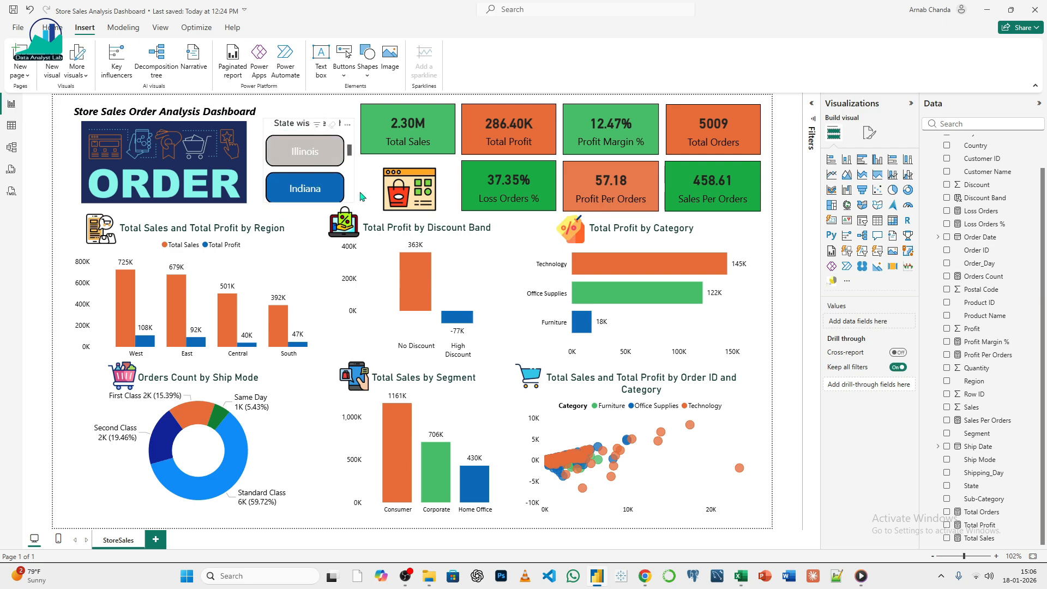
pyautogui.click(322, 193)
pyautogui.scroll(-3, 324, 191)
pyautogui.click(325, 189)
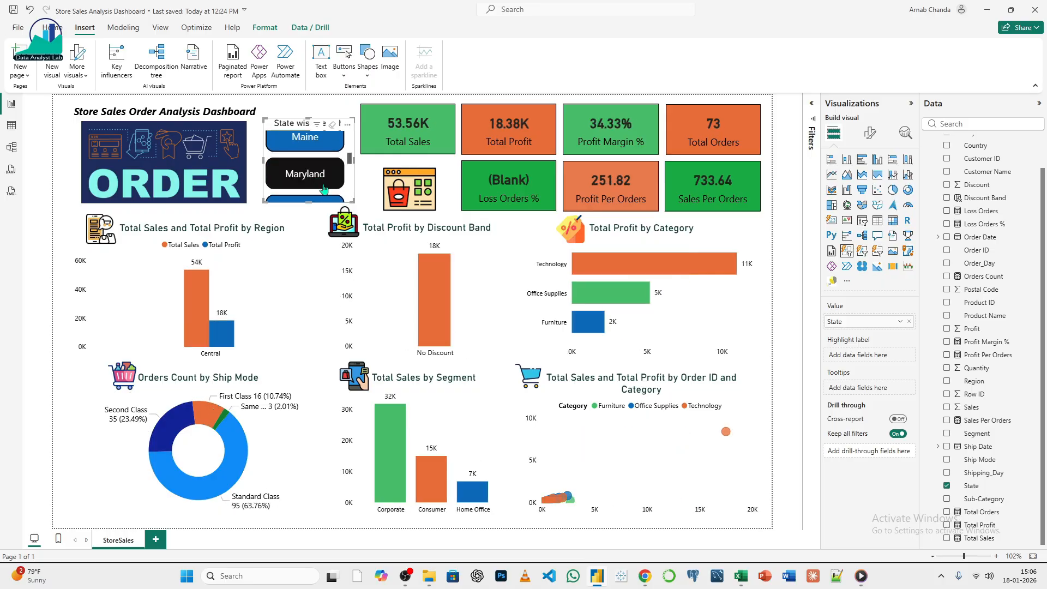
pyautogui.scroll(-9, 324, 190)
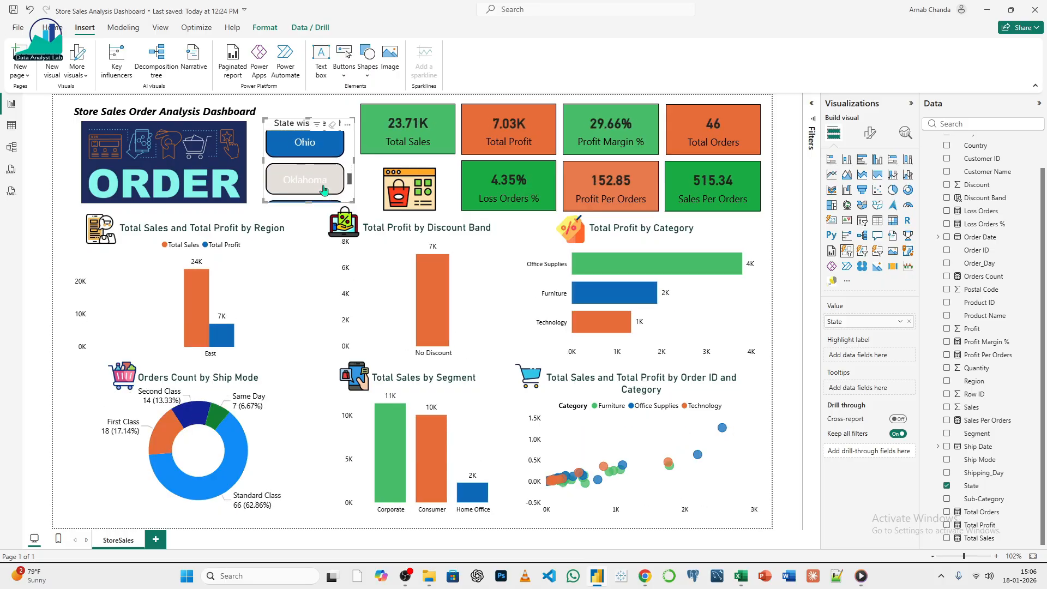
pyautogui.click(324, 185)
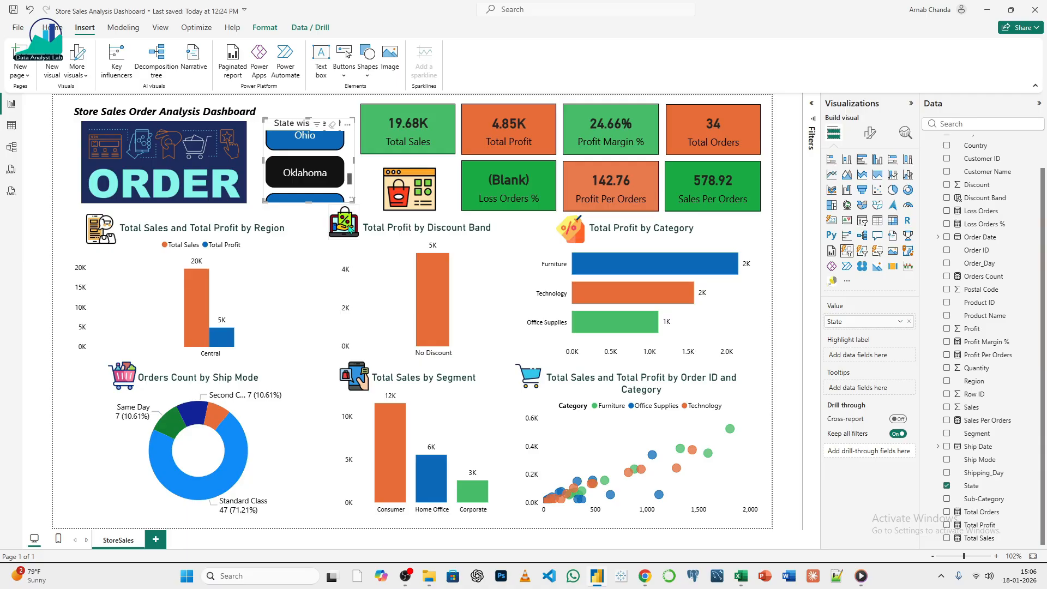
# - Filter the dashboard by Alabama with the State slicer, clear that selection and deselect the slicer
pyautogui.scroll(20, 347, 167)
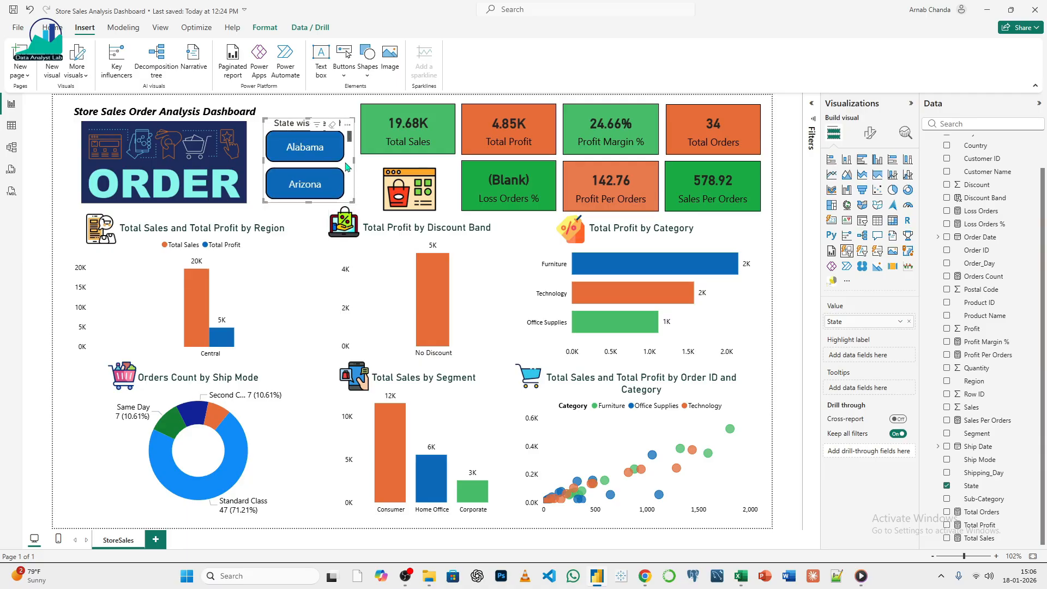
pyautogui.click(312, 152)
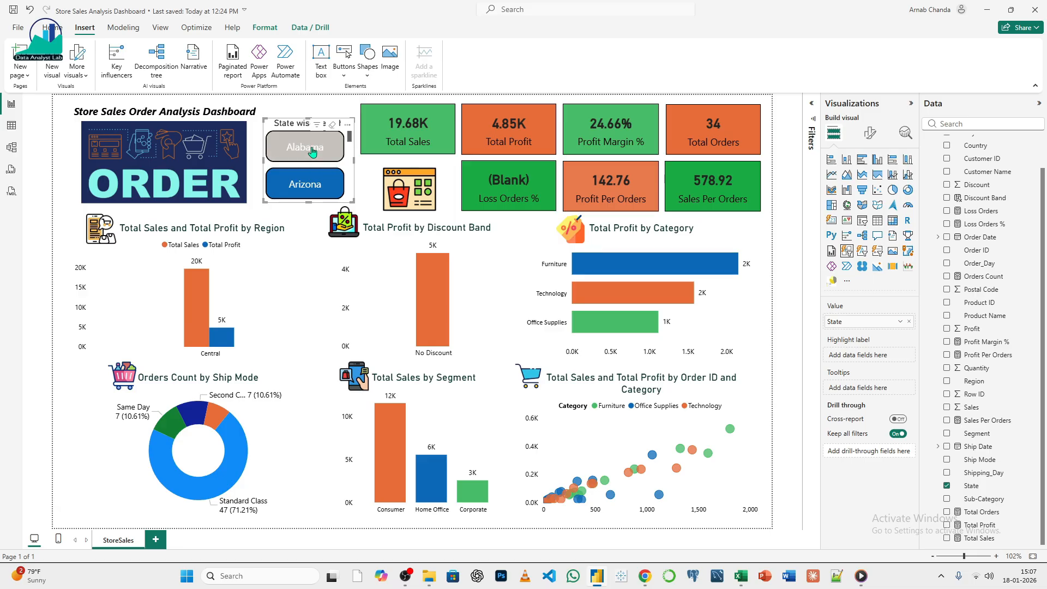
pyautogui.click(326, 153)
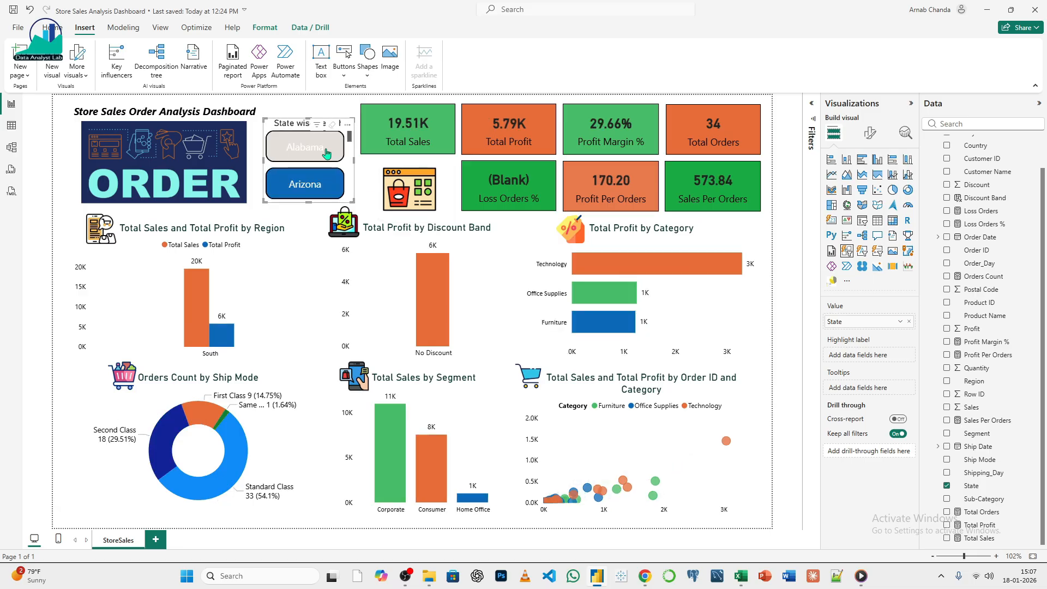
pyautogui.click(306, 105)
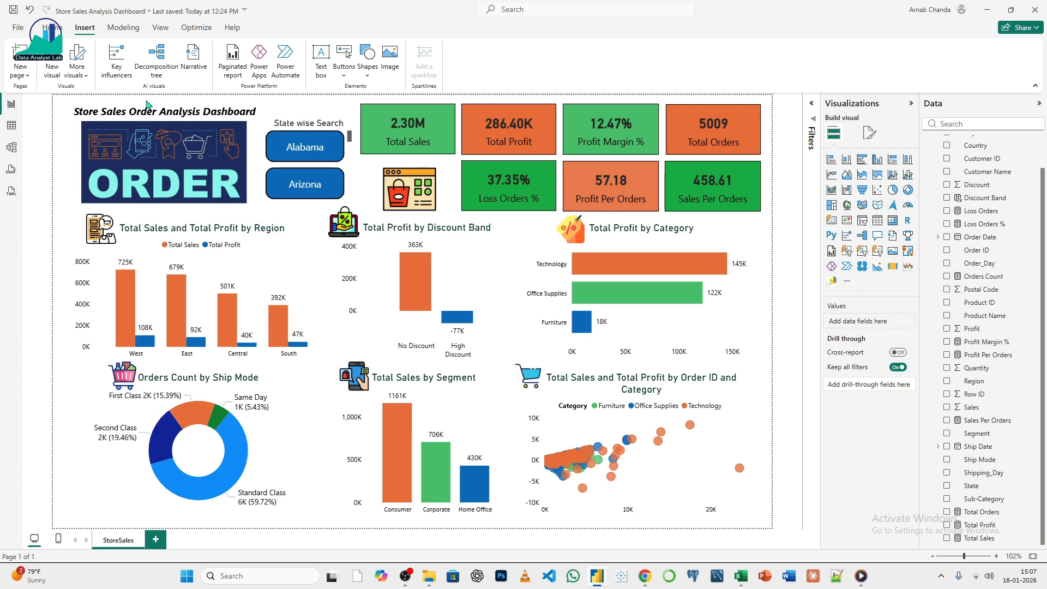
# - Narrow the Total Sales card slightly from its left edge to widen its gap from the State slicer, leaving no visual selected
pyautogui.click(376, 126)
pyautogui.moveTo(362, 128); pyautogui.dragTo(369, 134)
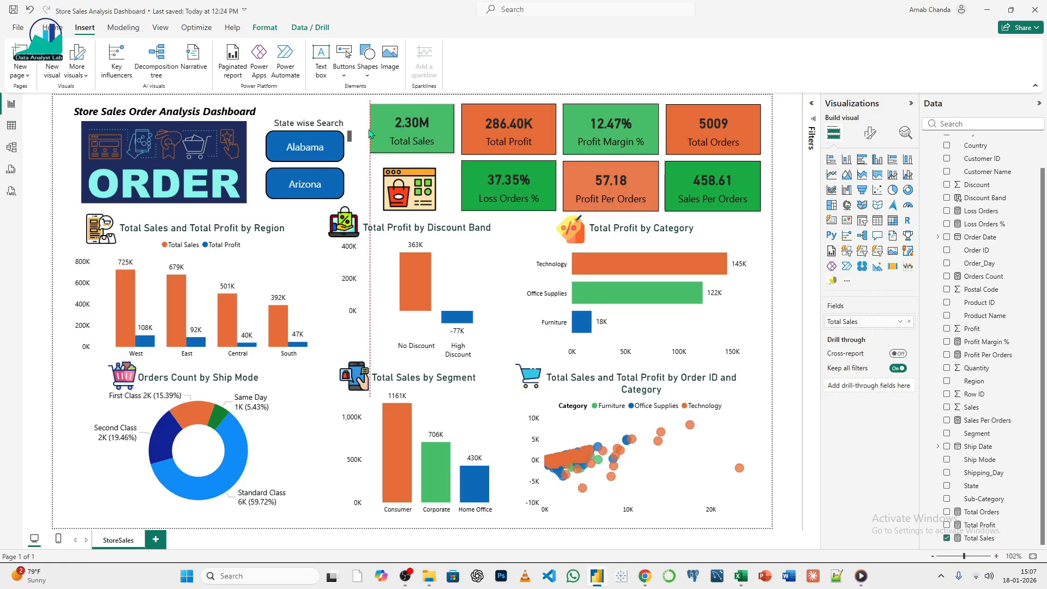
pyautogui.click(469, 126)
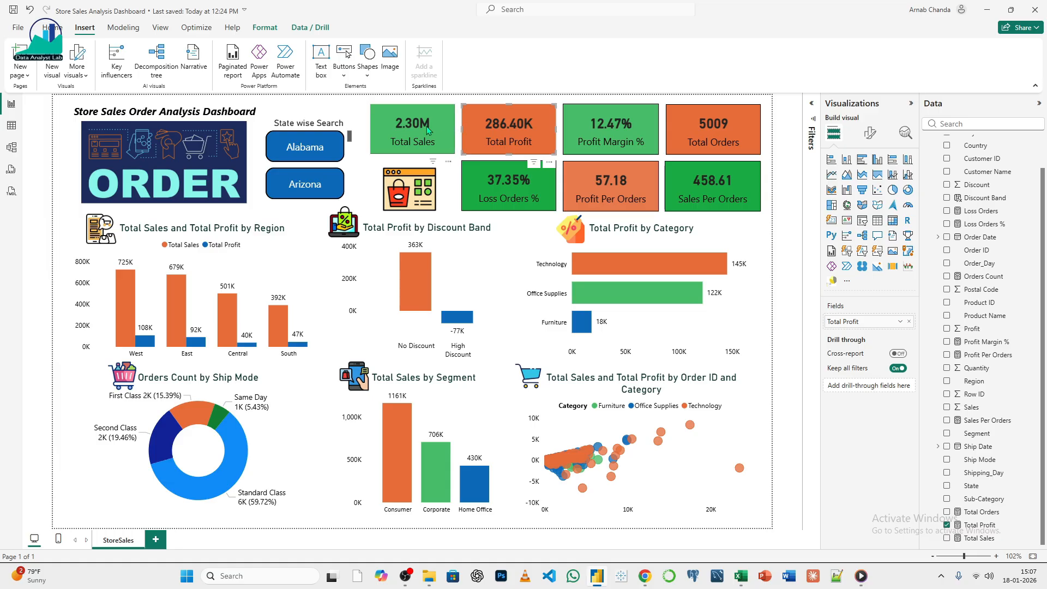
pyautogui.click(360, 112)
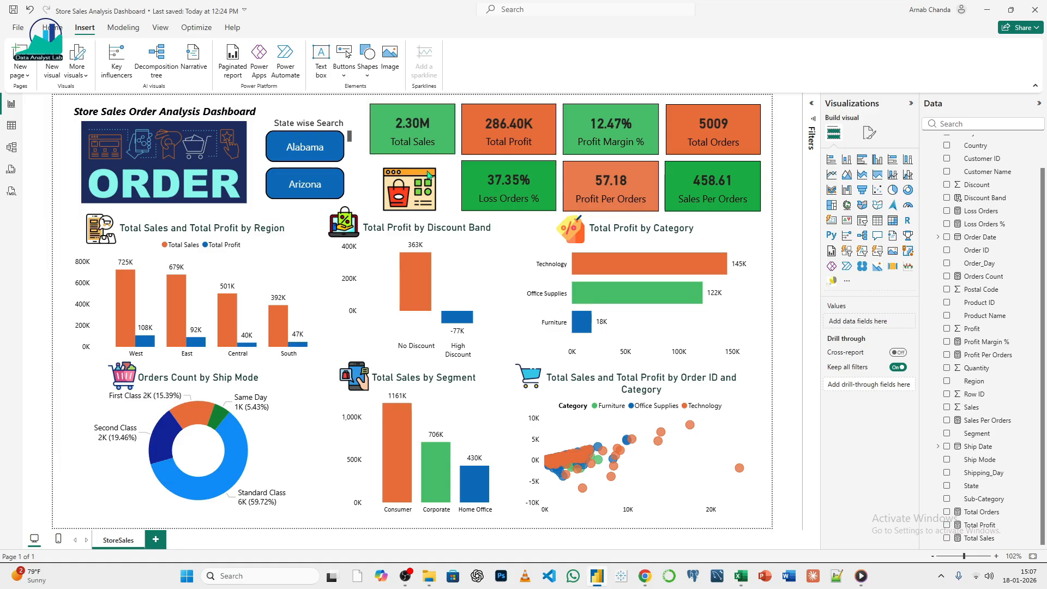
# - Make the shopping icon below the Total Sales card slightly smaller, nudge it right under the card and deselect it
pyautogui.click(425, 190)
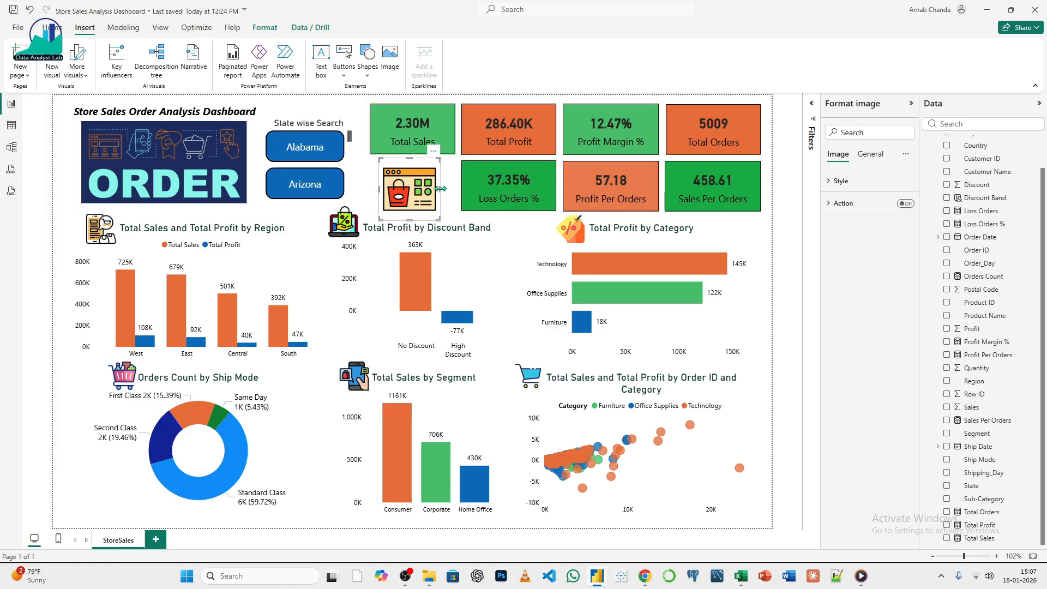
pyautogui.moveTo(441, 189); pyautogui.dragTo(412, 217)
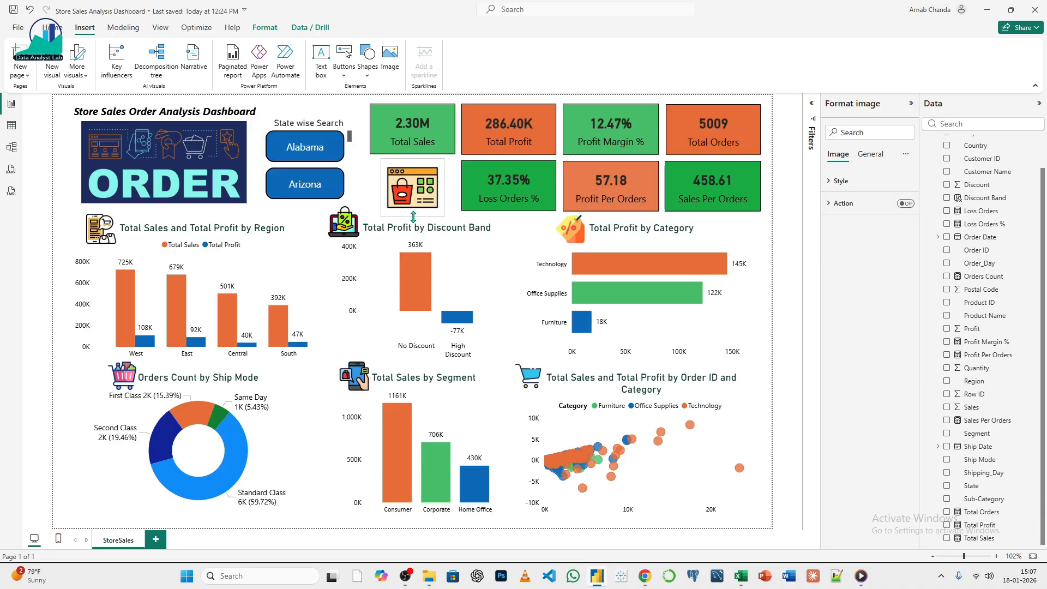
pyautogui.click(783, 213)
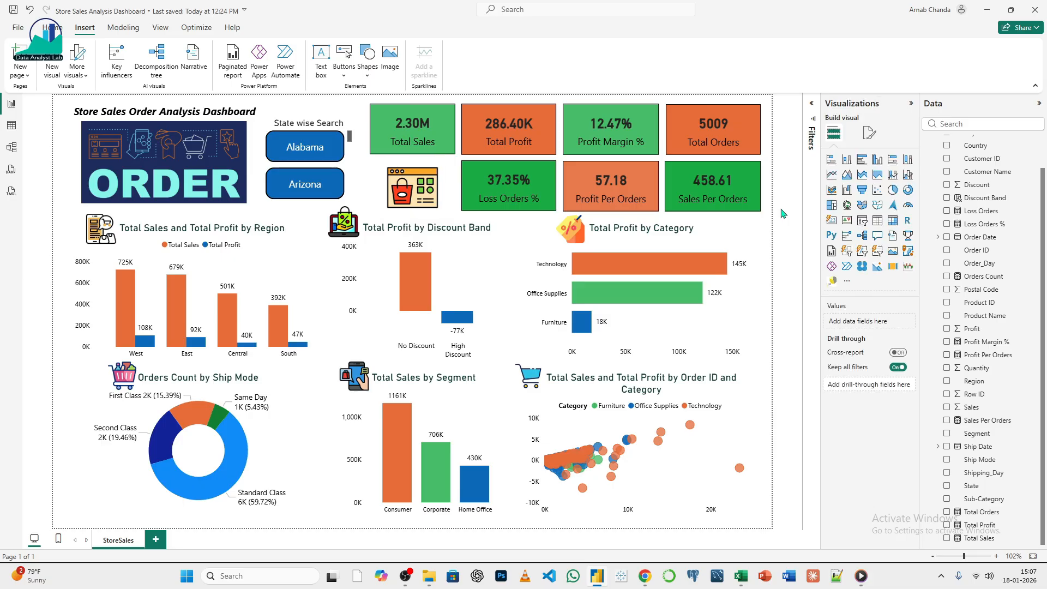